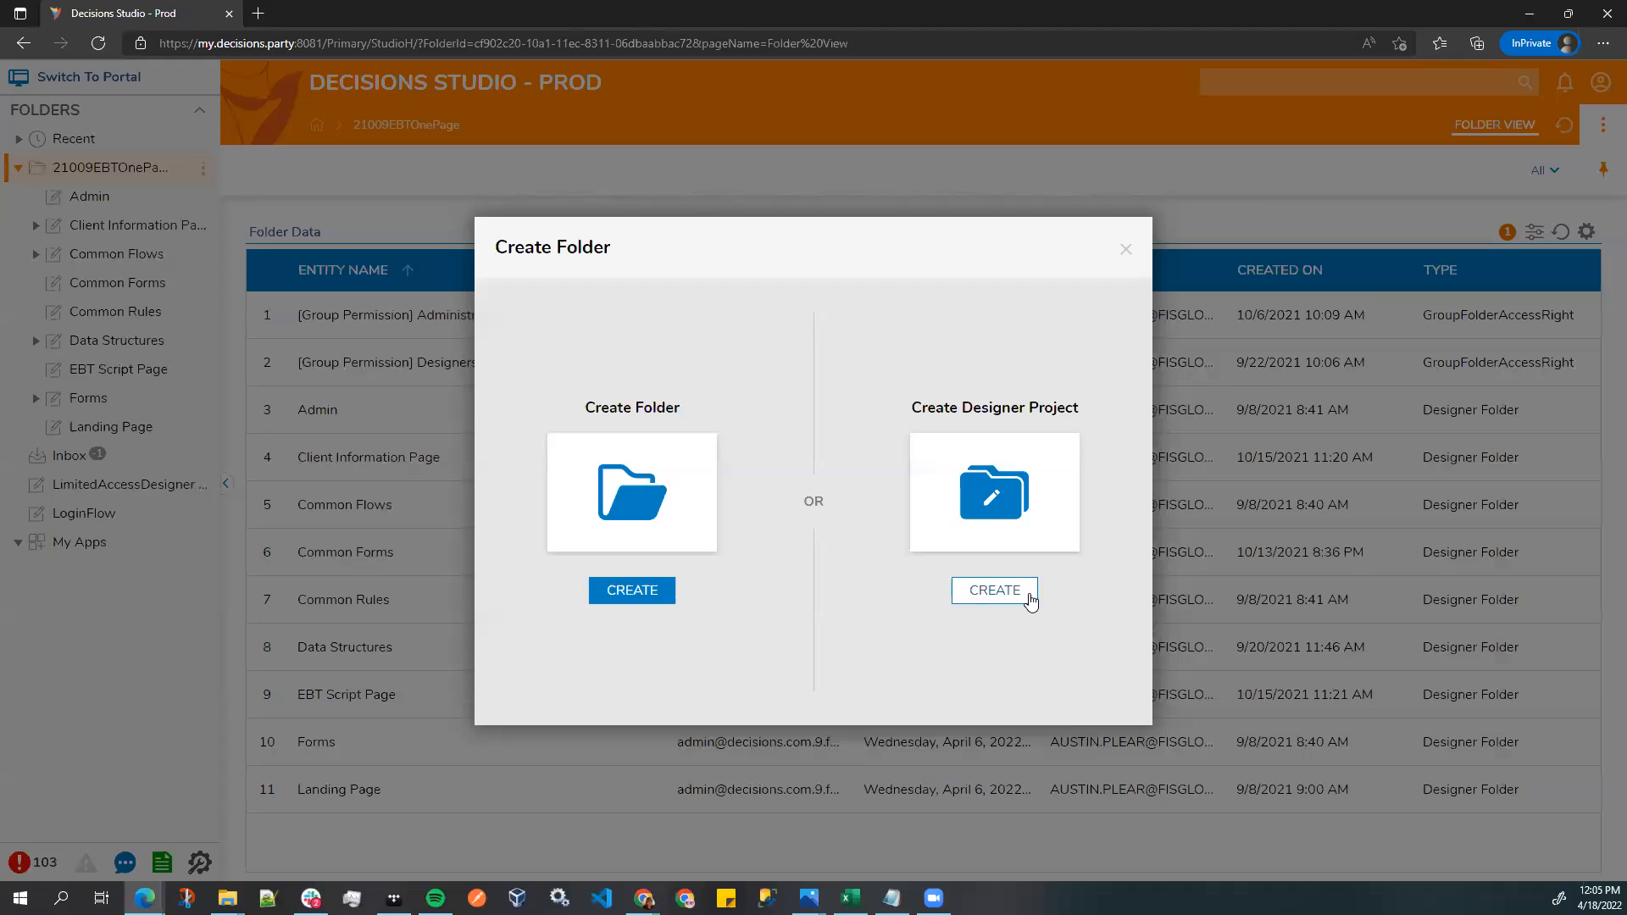
- Name the new designer project "Lunch and Learn" and create it in the 21009EBTOnePage folder
type("Lunch and")
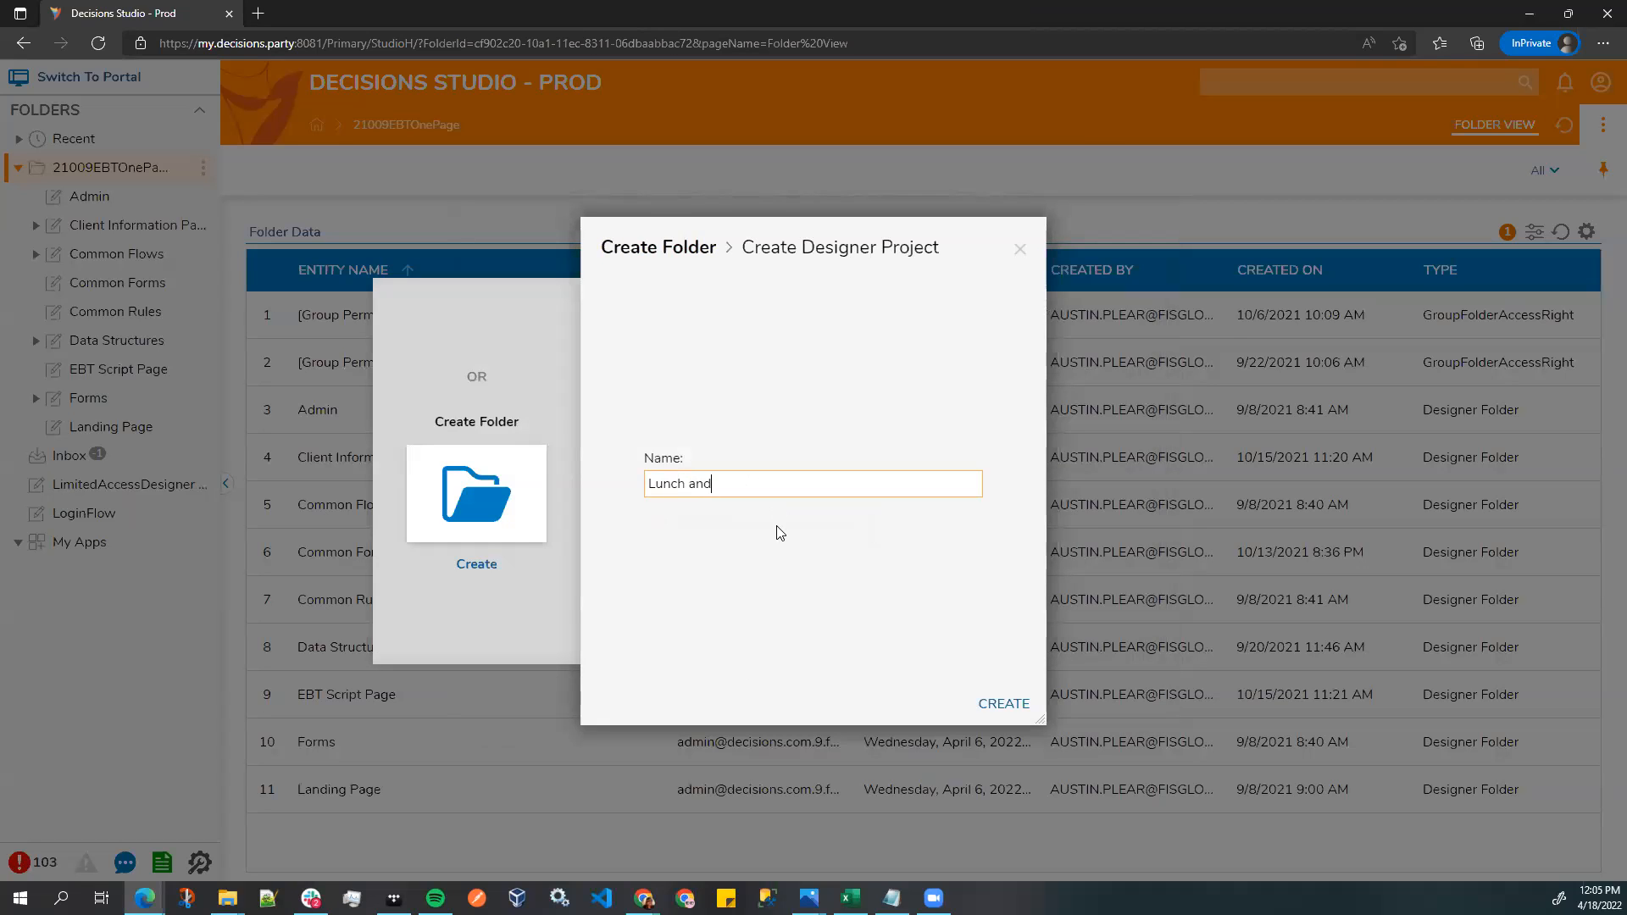
type(" Learn")
left_click(976, 711)
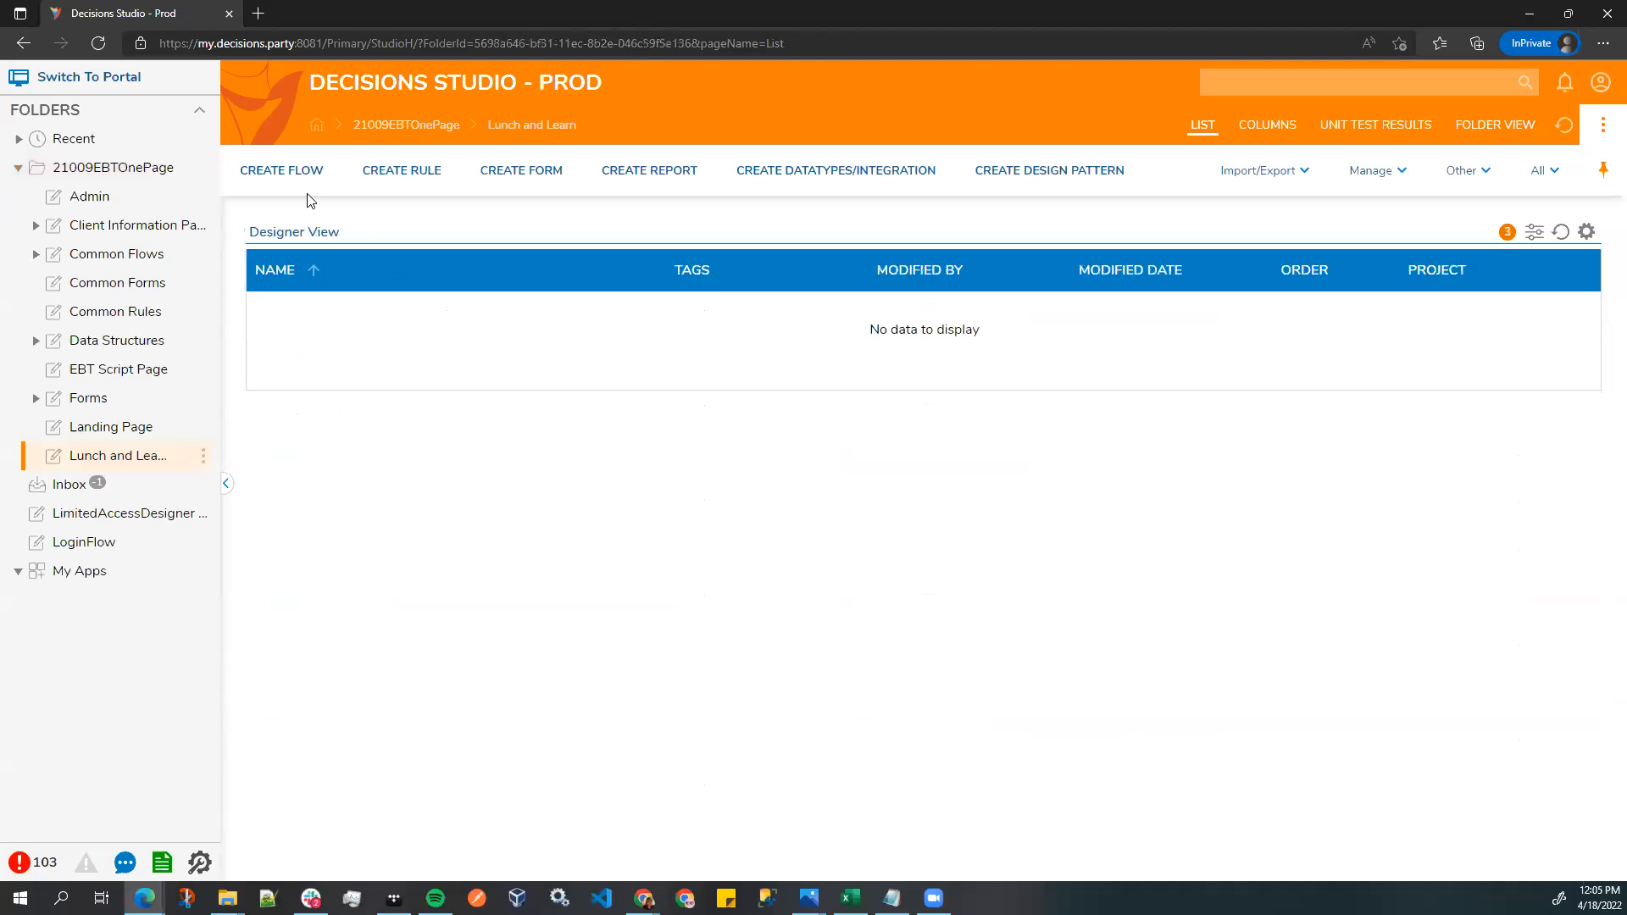
- Create a default flow named "[Main Flow] Lunch and Learn Embed" in the Lunch and Learn project
left_click(278, 170)
left_click(712, 249)
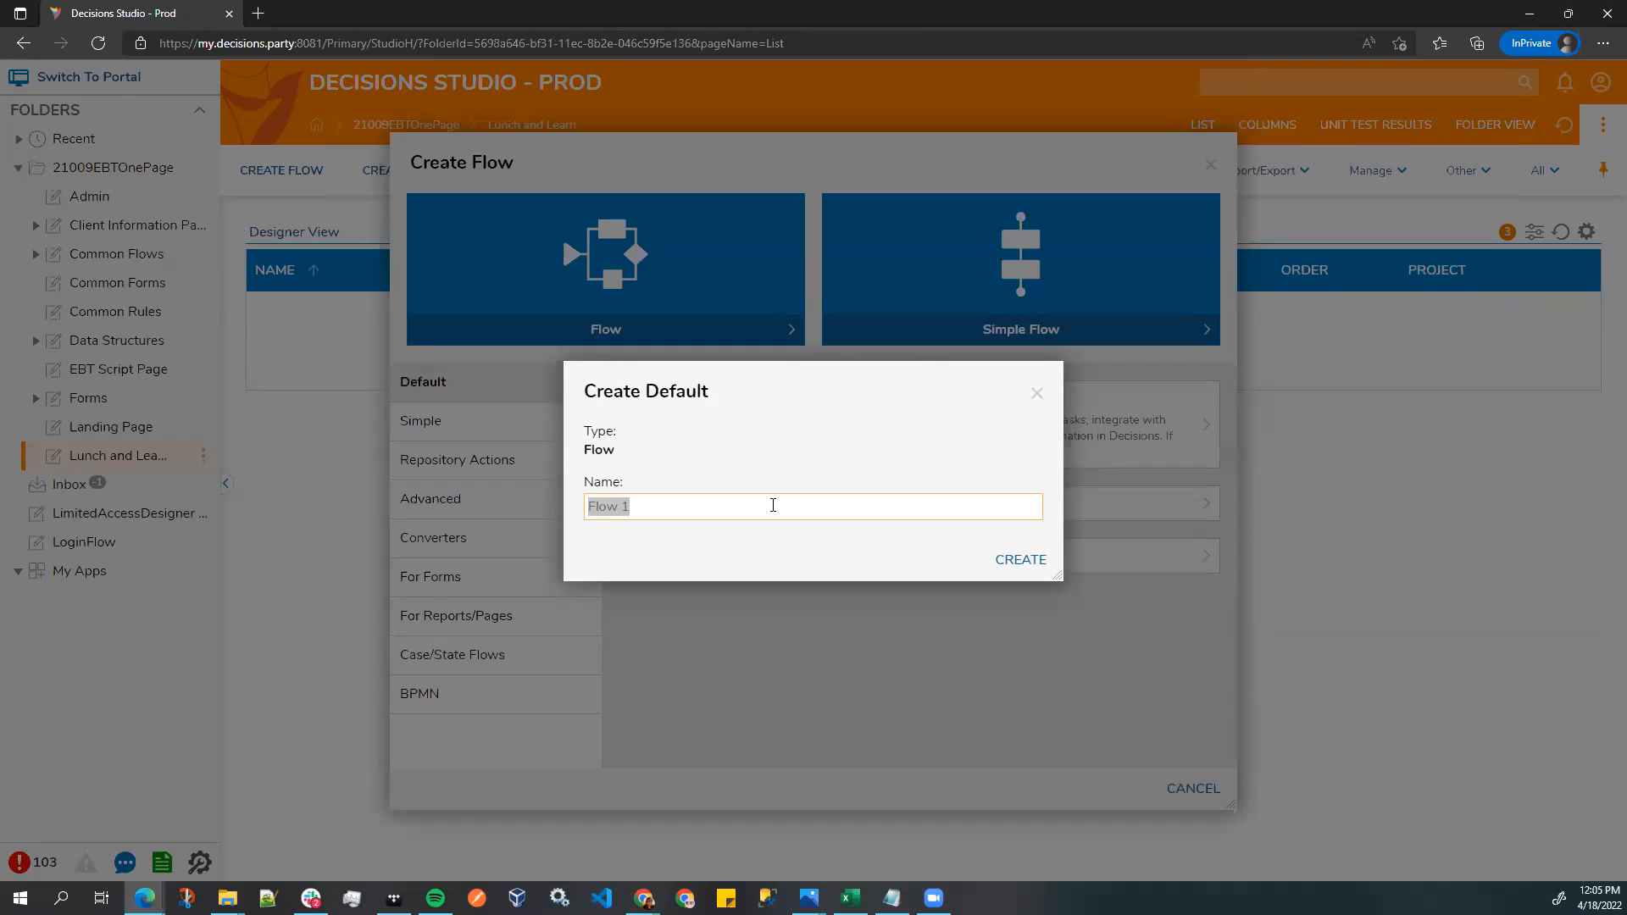
key("BackSpace")
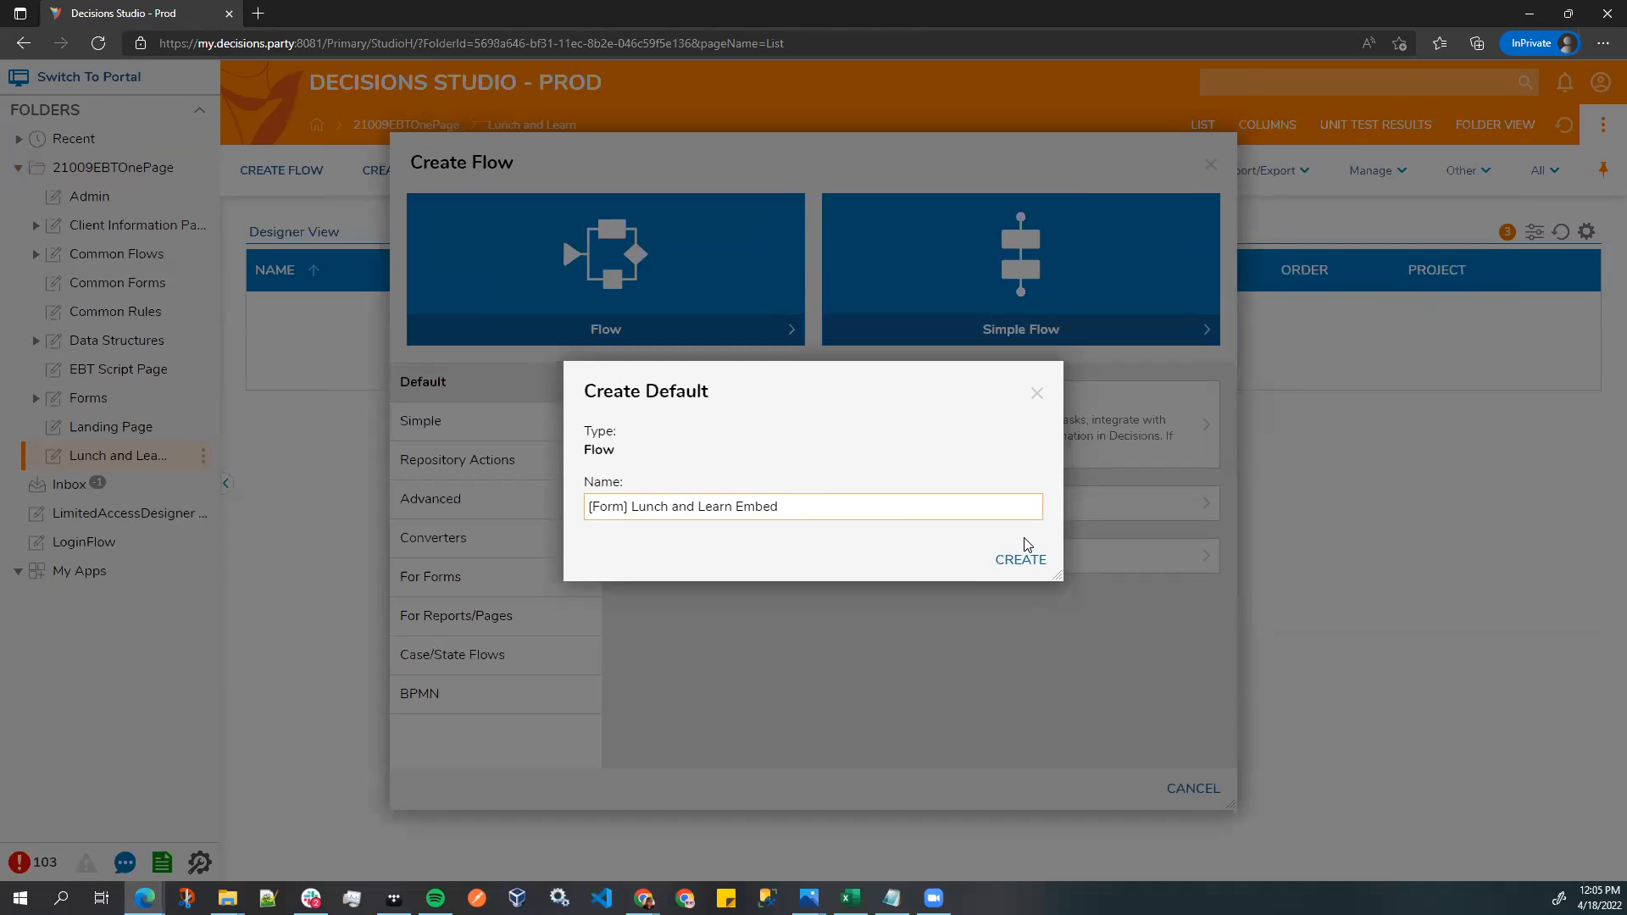
left_click_drag(622, 506, 595, 506)
type("Main Flow")
left_click(988, 566)
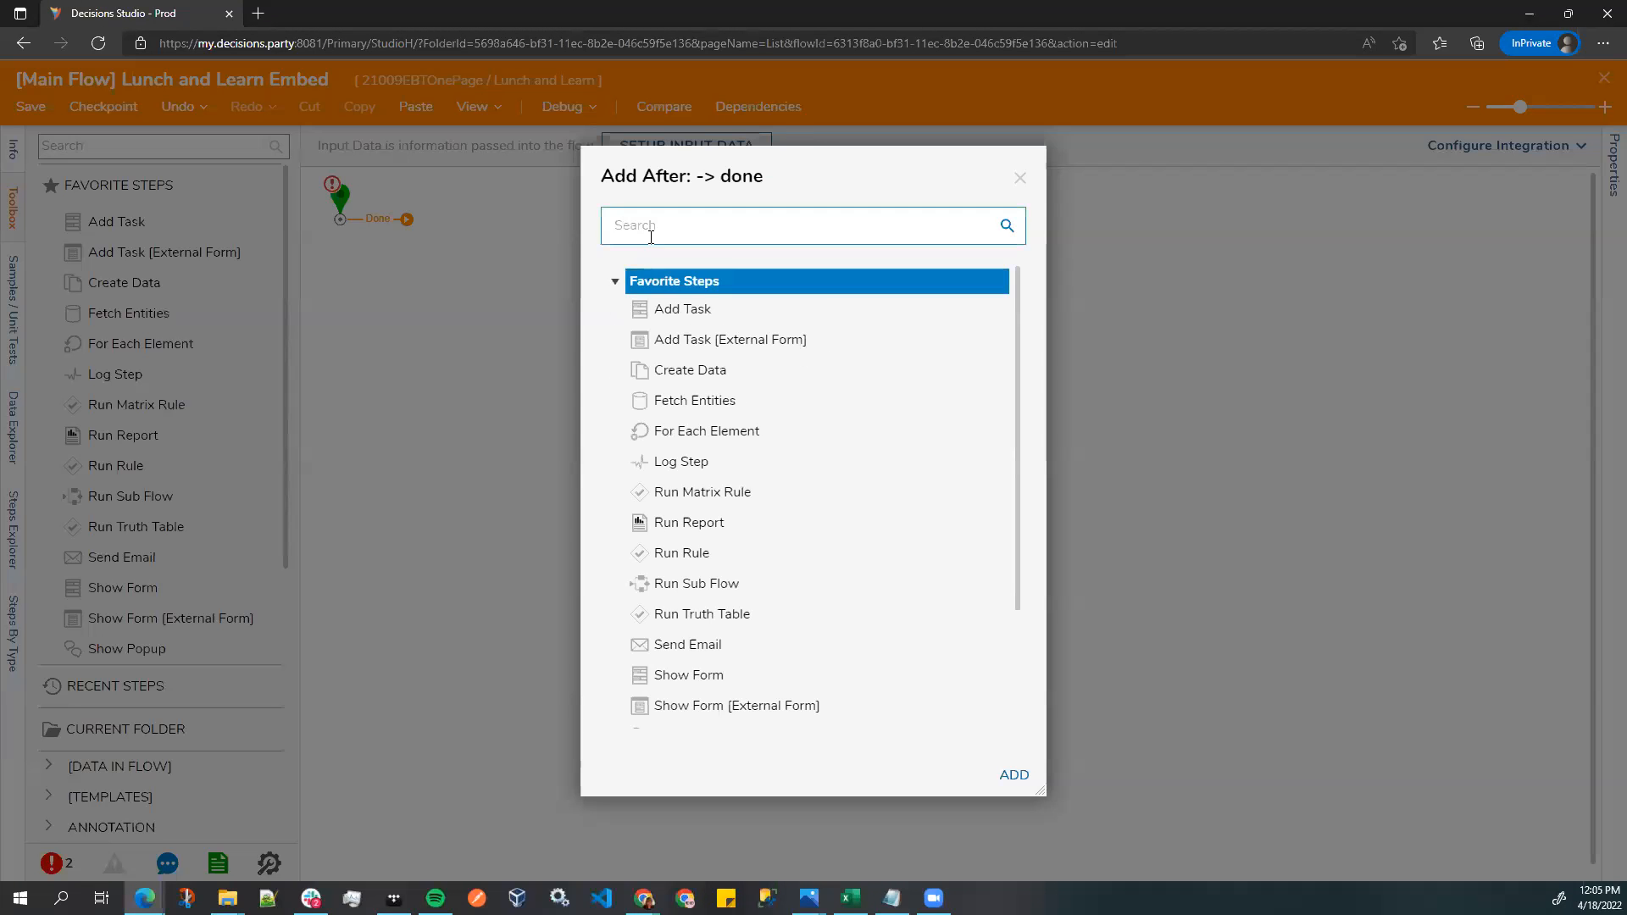
- Add a Show Form step after the flow's start step
left_click(651, 237)
type("form")
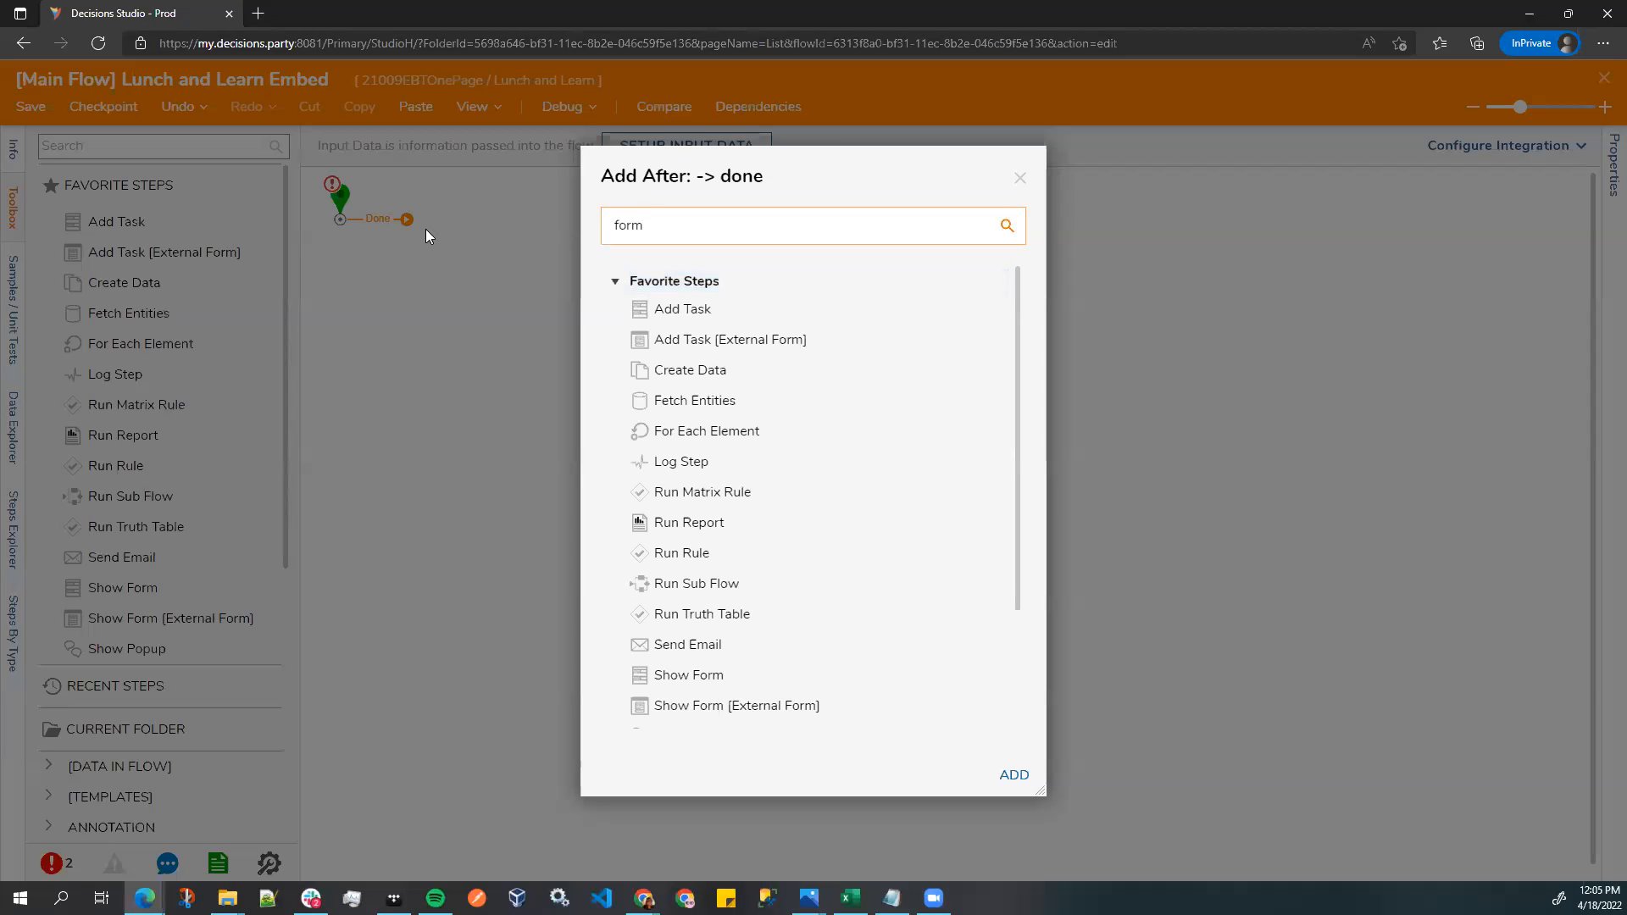
left_click_drag(711, 221, 290, 205)
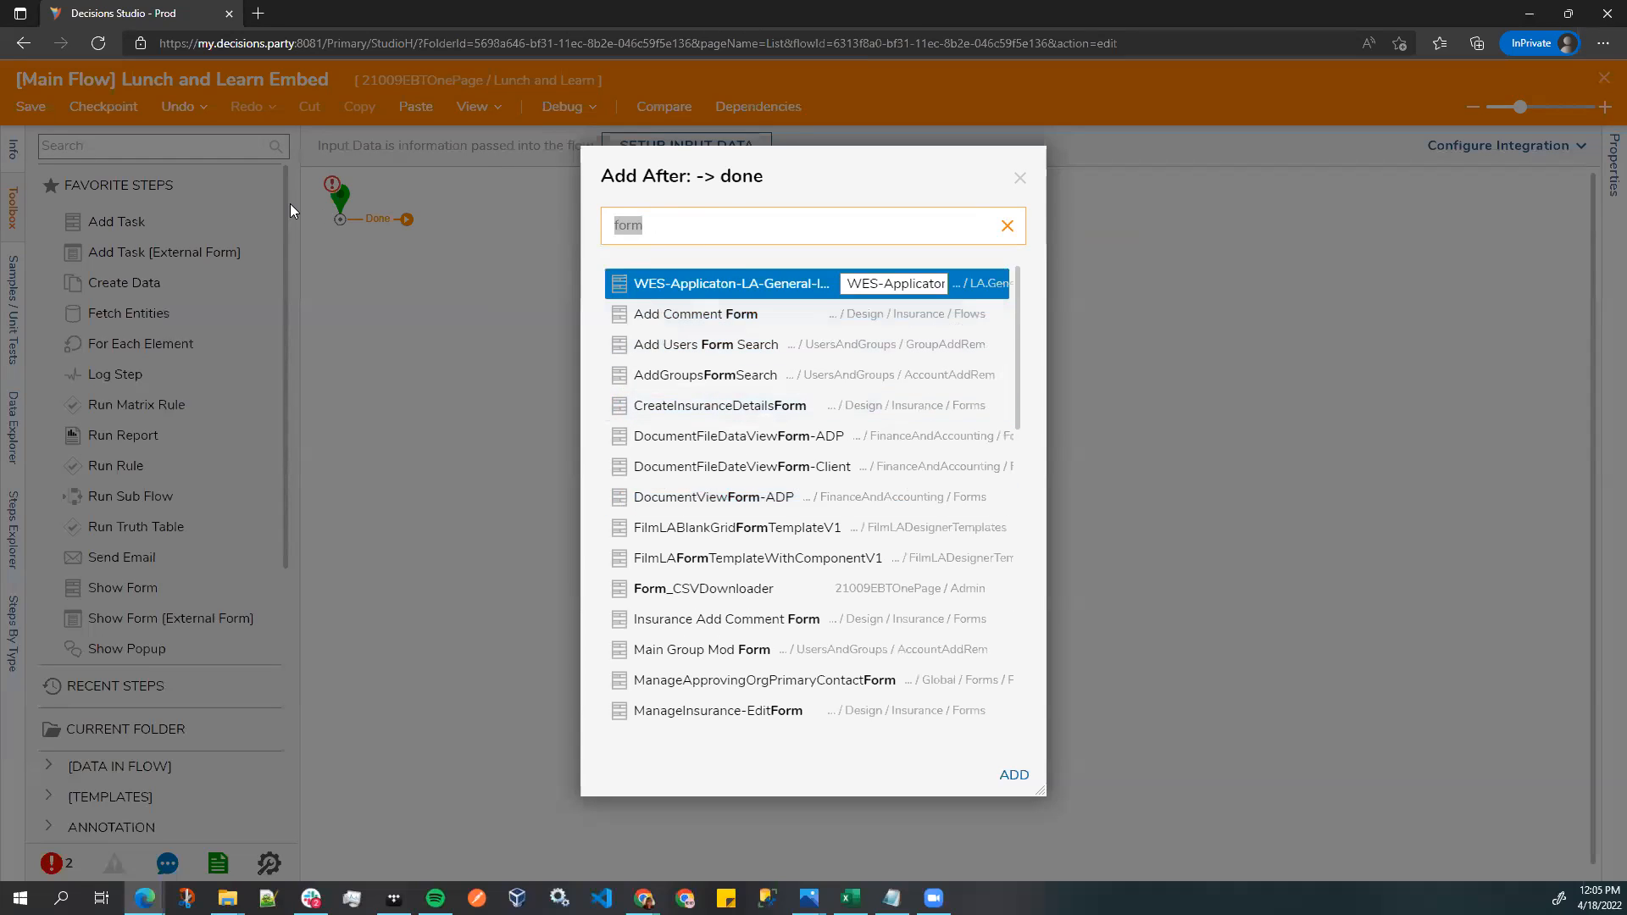
type("Show Form")
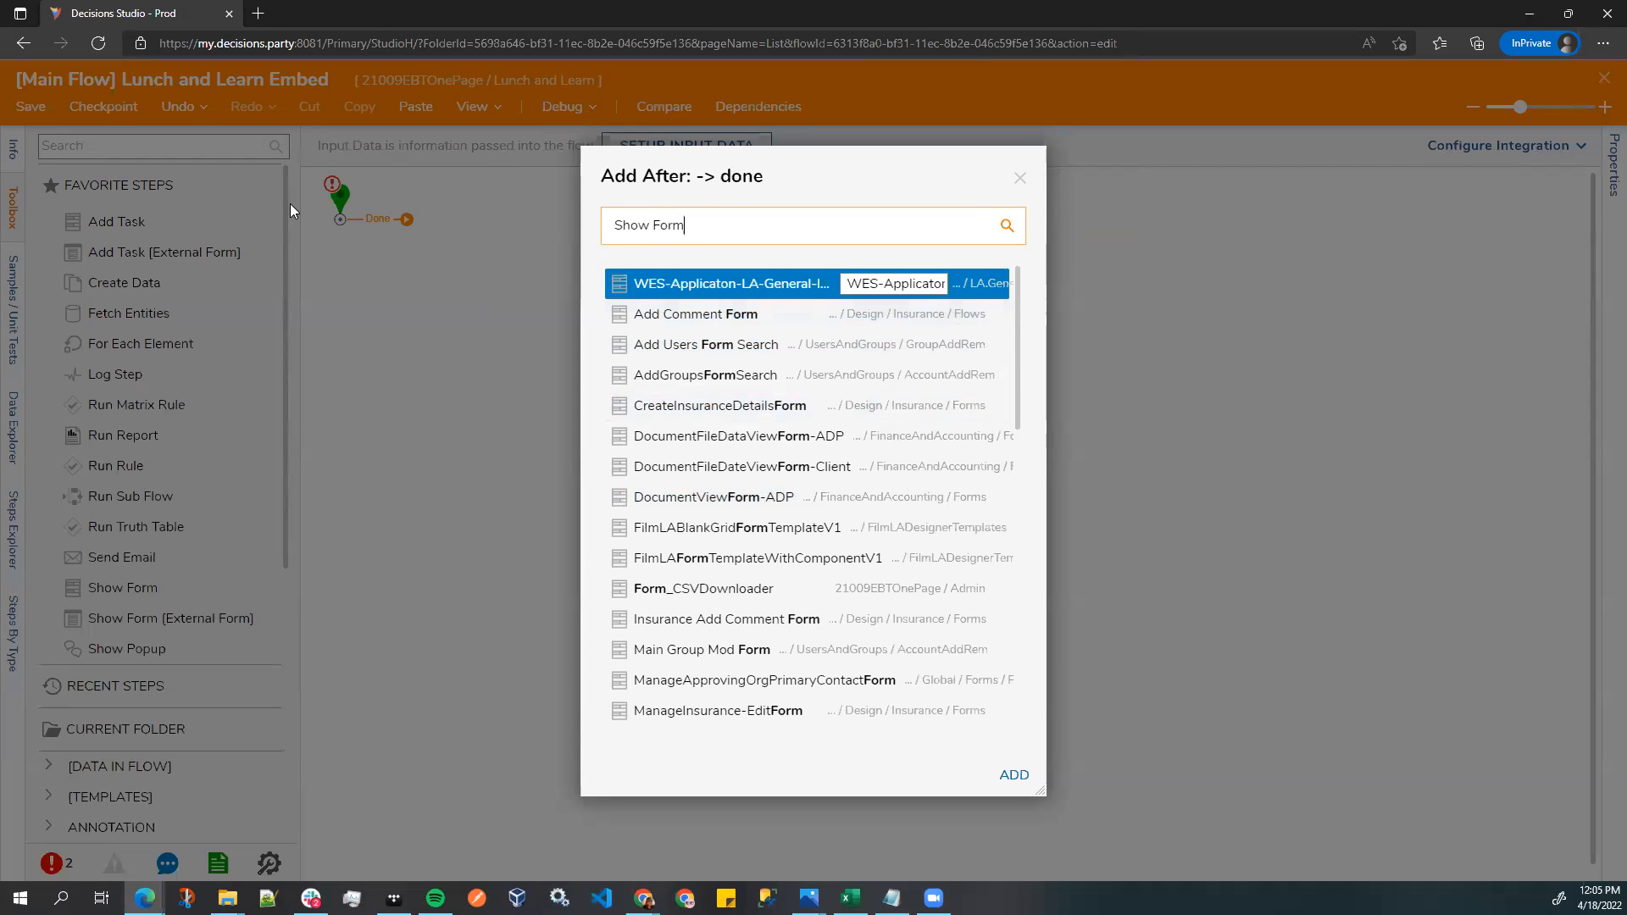
left_click(1006, 227)
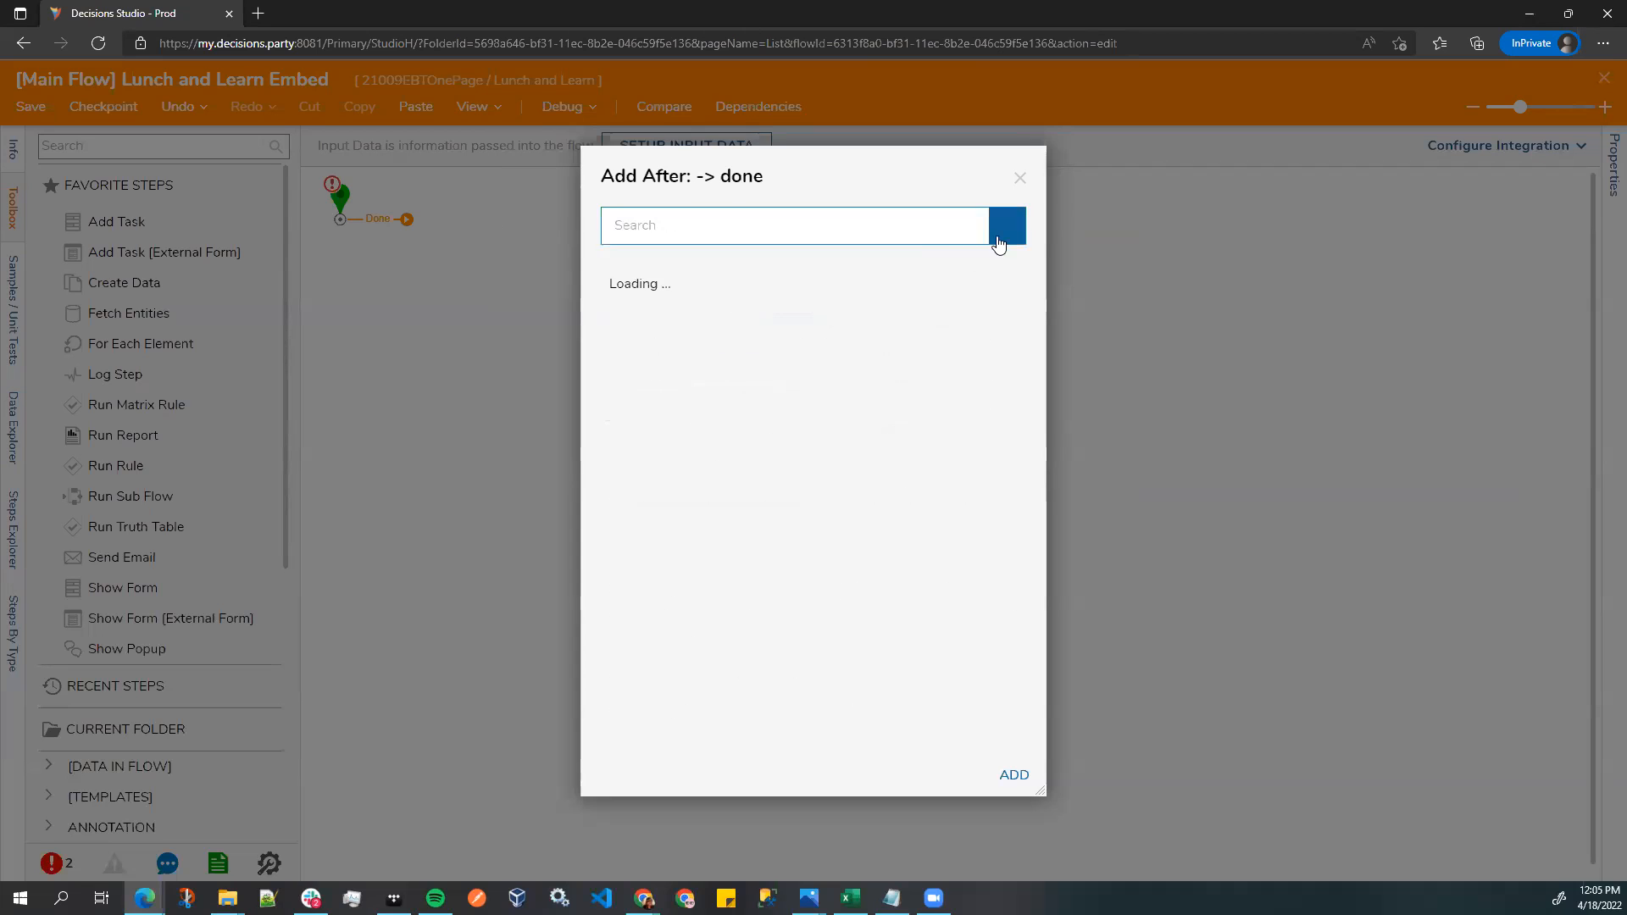
scroll(866, 383, "down", 3)
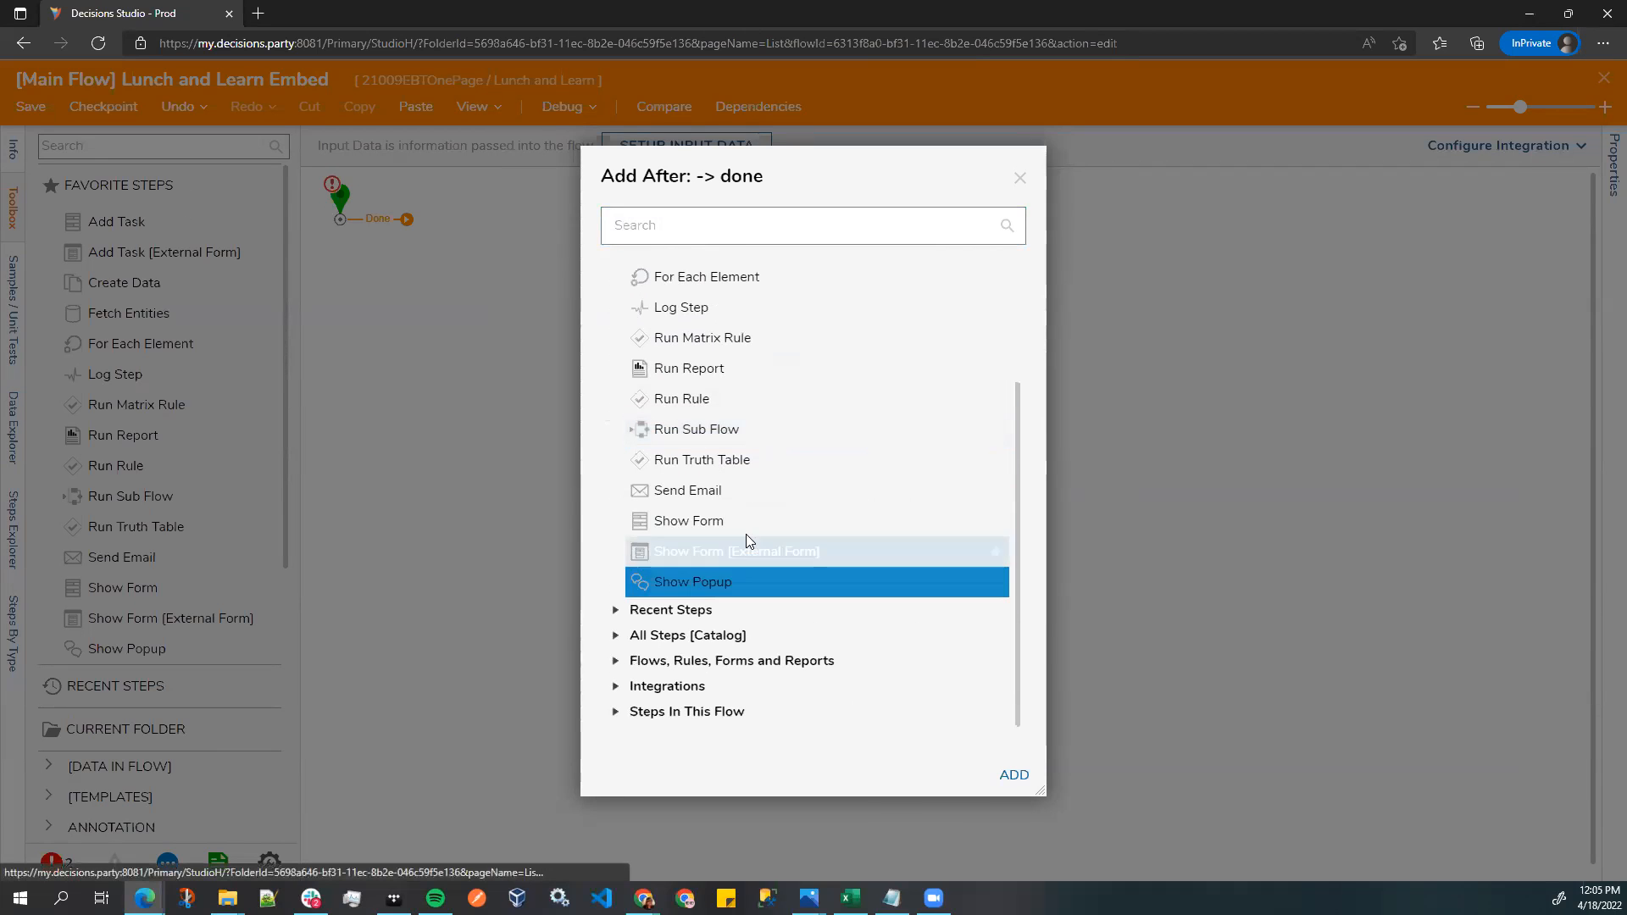
left_click(746, 522)
left_click(1013, 774)
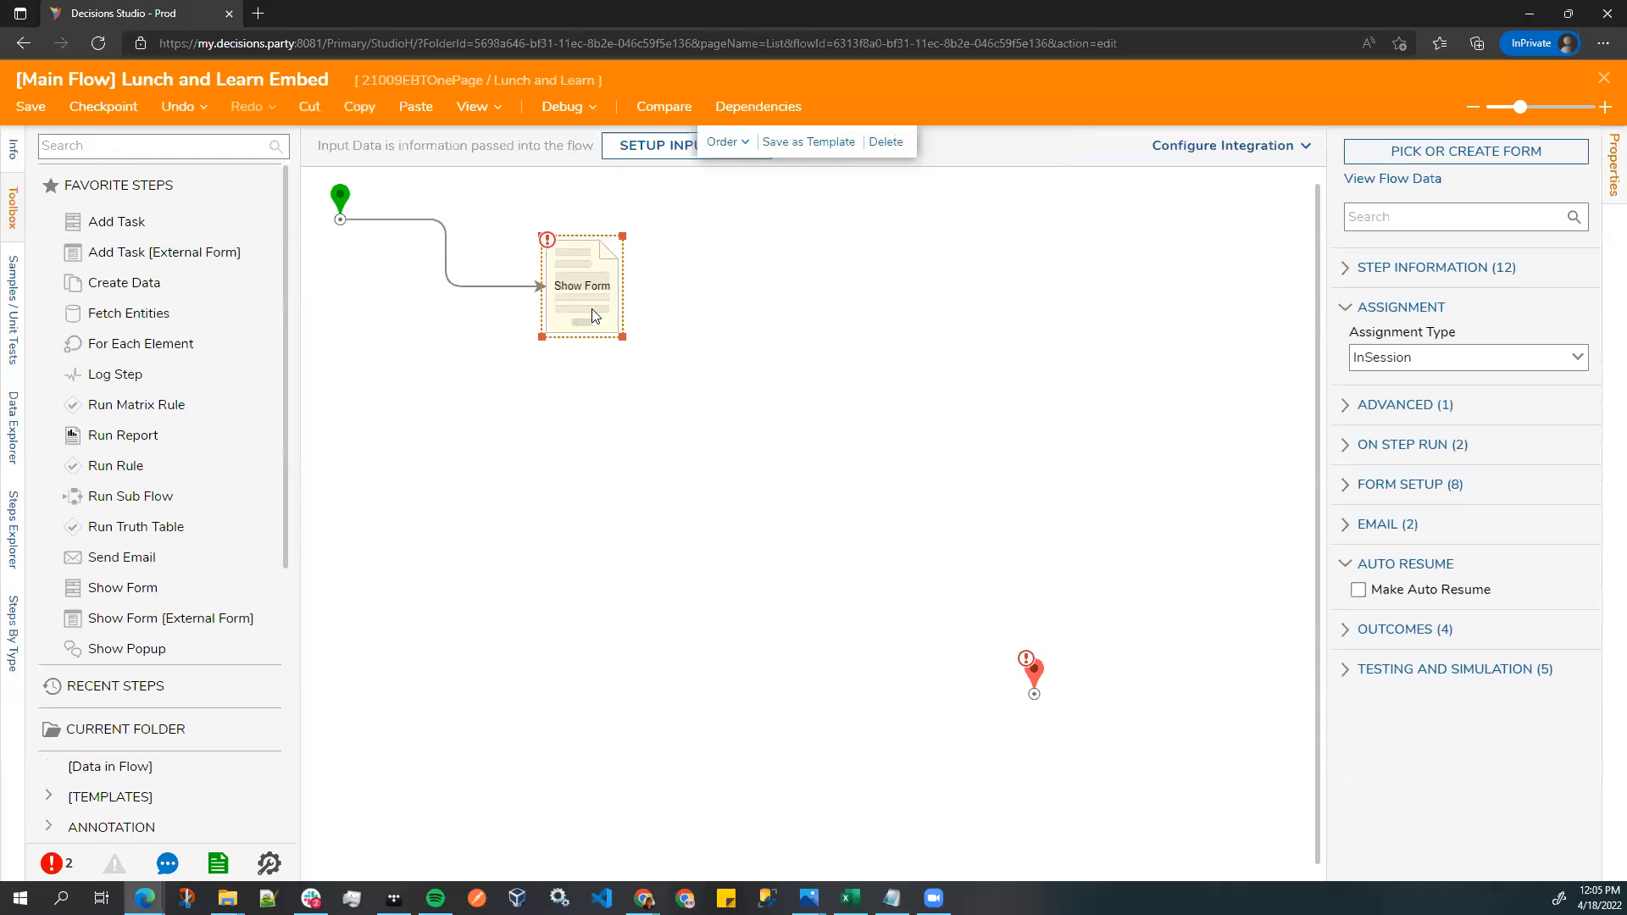
- Create a new standard form named "[Form] Lunch and Learn Form" for the Show Form step
left_click(1470, 157)
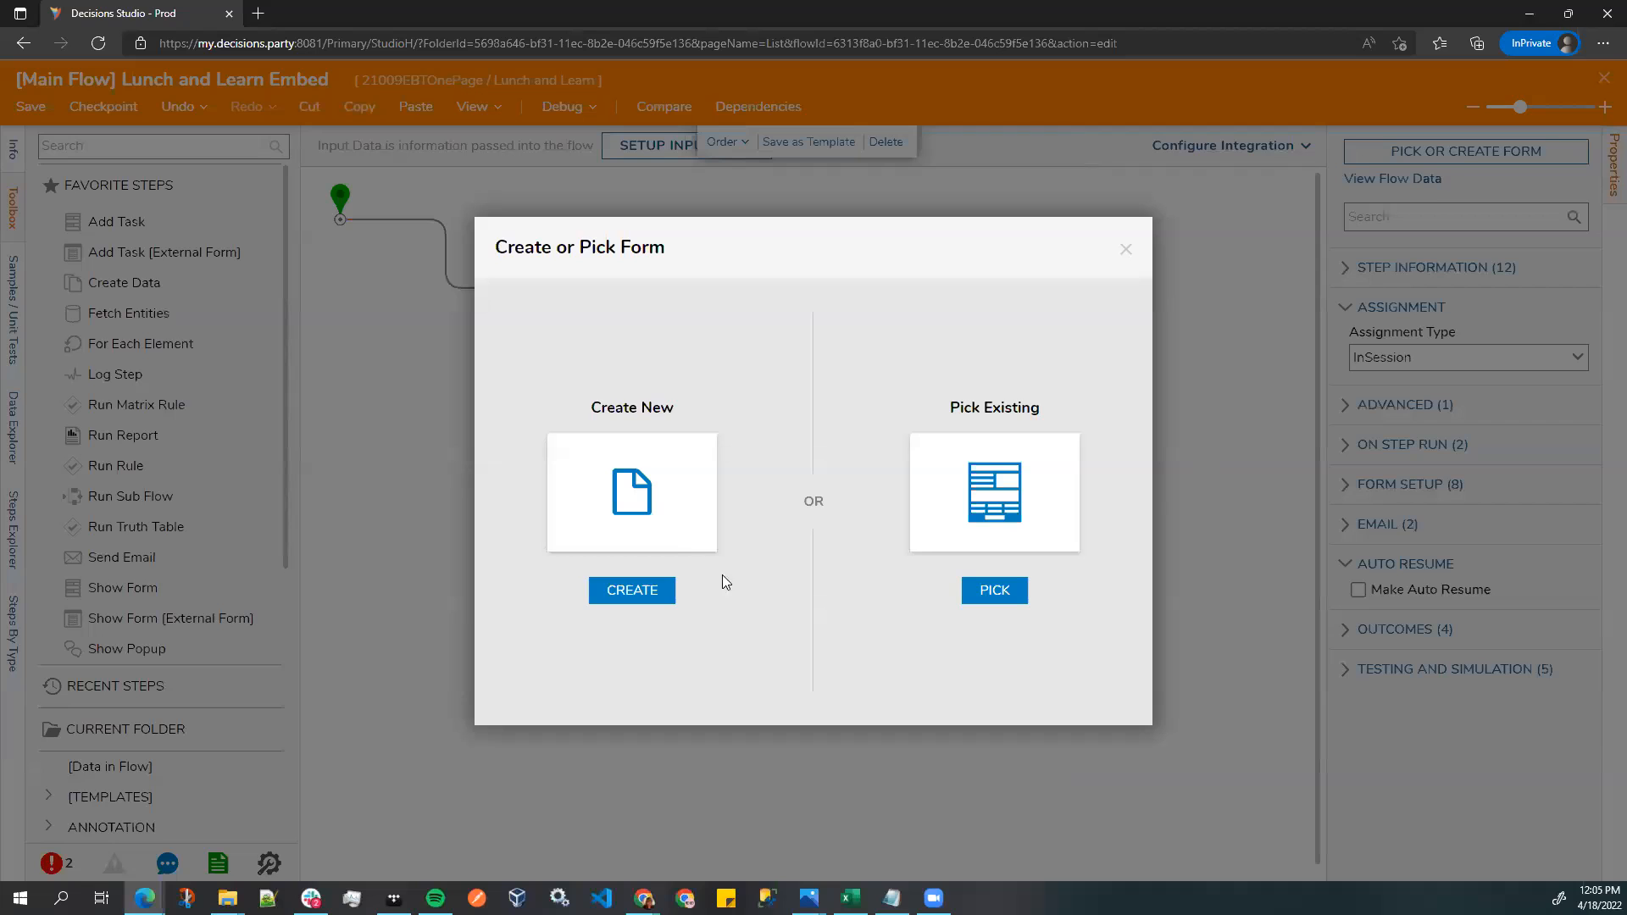
left_click(654, 593)
left_click(647, 265)
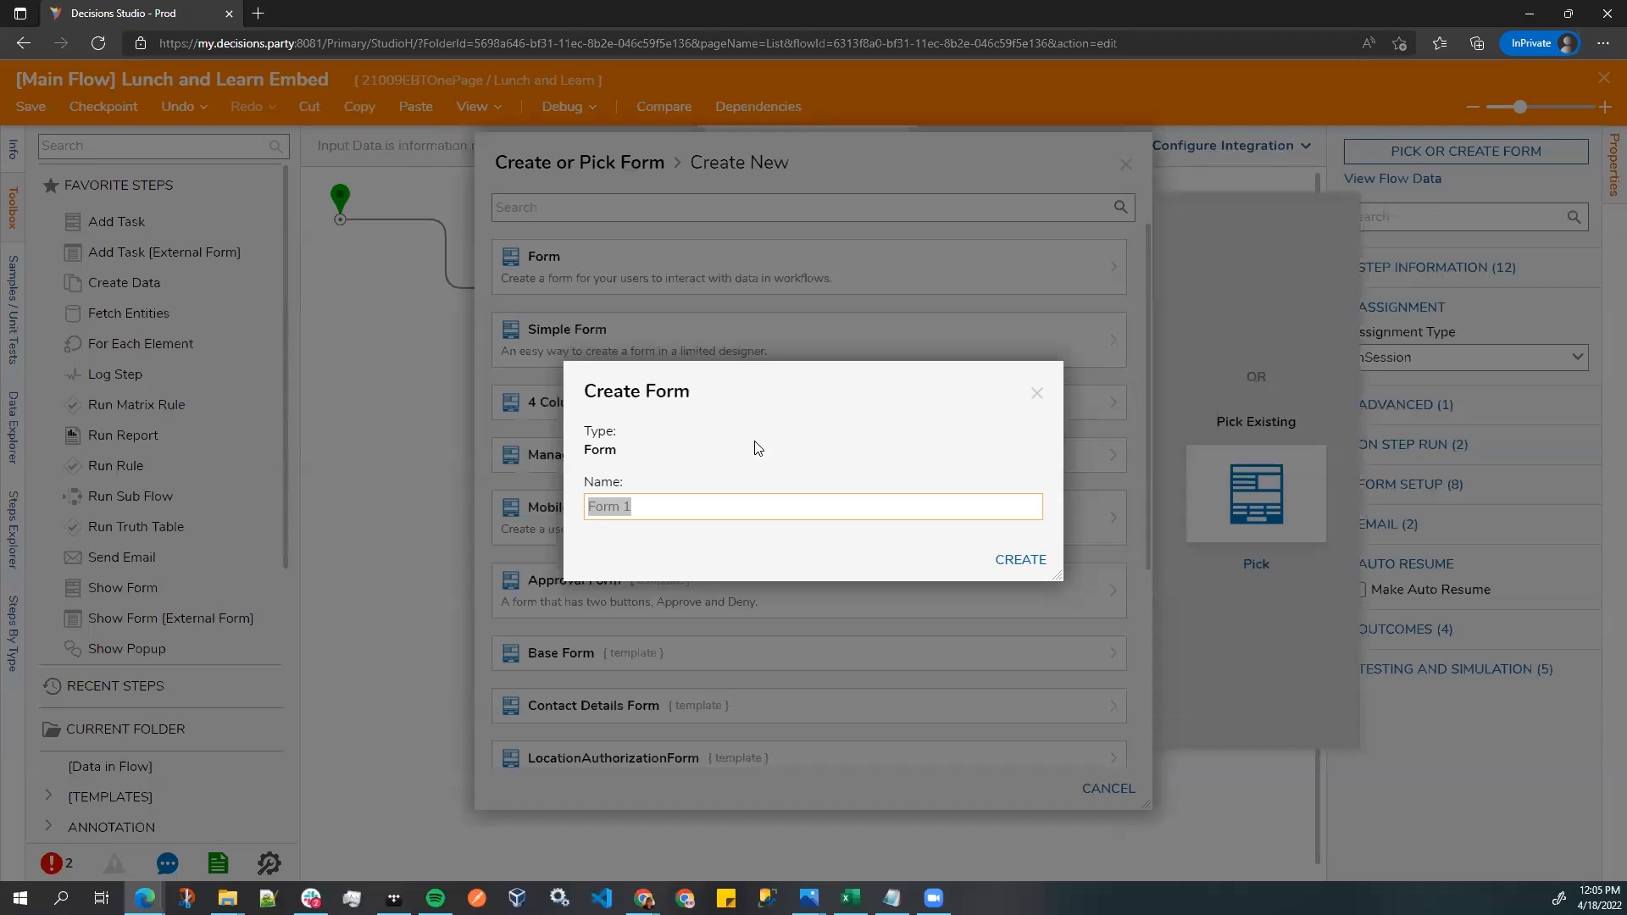
key("BackSpace")
type("[Form] Lunch and Learn Form")
left_click(1021, 561)
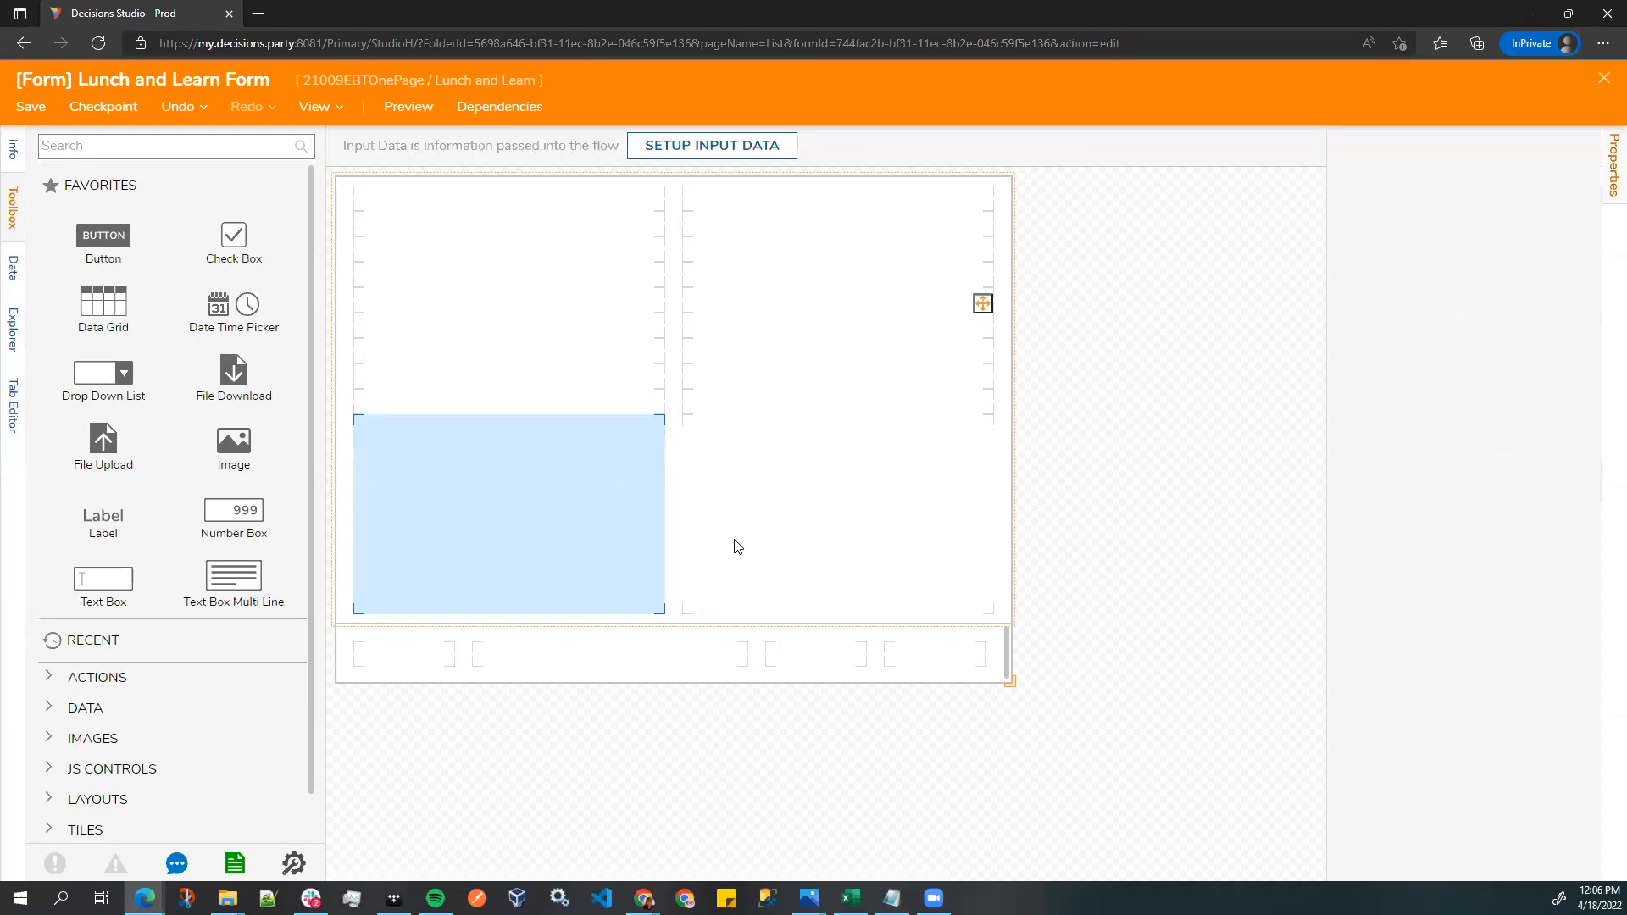
- Place a button labelled "Done" in the last cell of the form's footer row
left_click_drag(152, 237, 931, 672)
type("Done")
left_click(1363, 430)
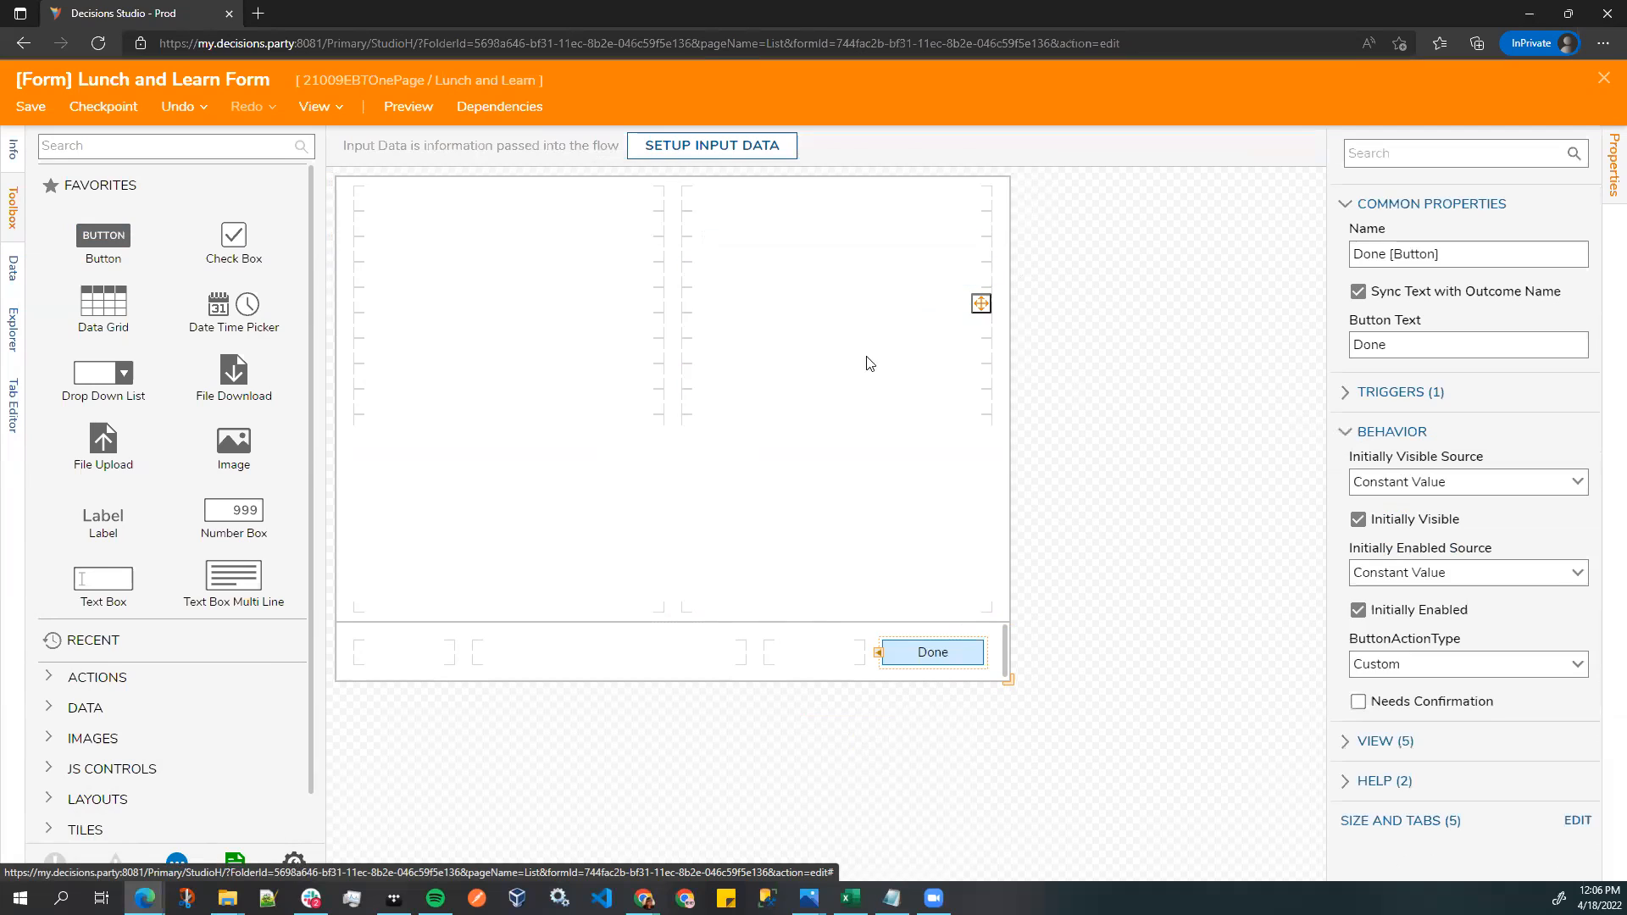
- In the Contents grid's advanced layout, replace the last 30-high rows above the final 1* row with another 1* row
left_click(807, 360)
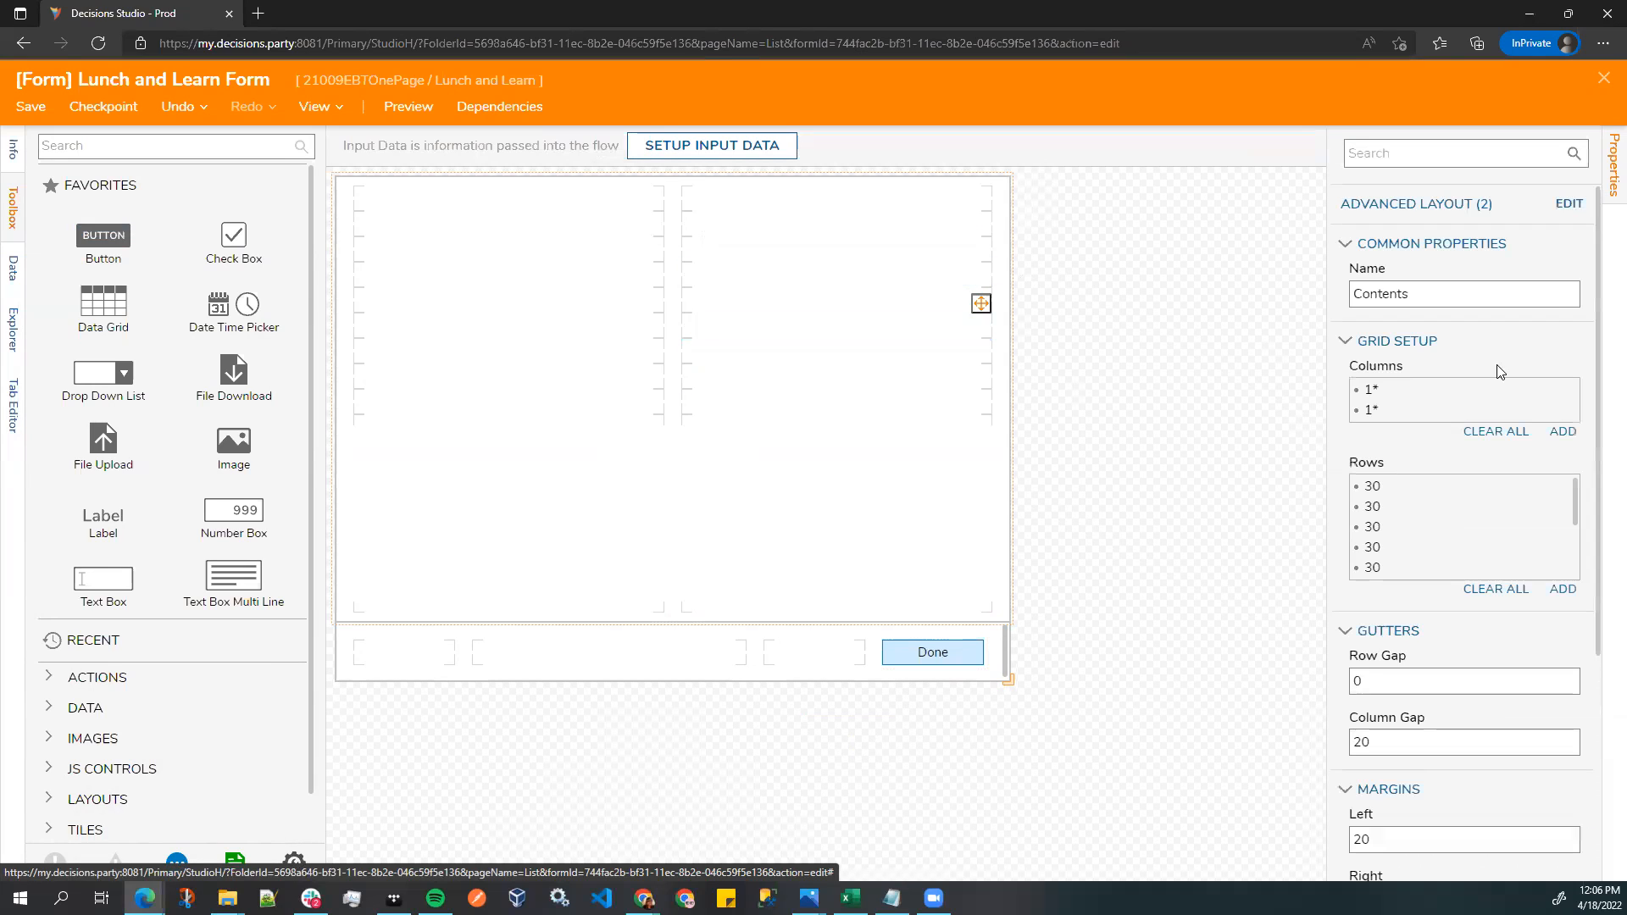
left_click(1569, 203)
scroll(720, 486, "down", 2)
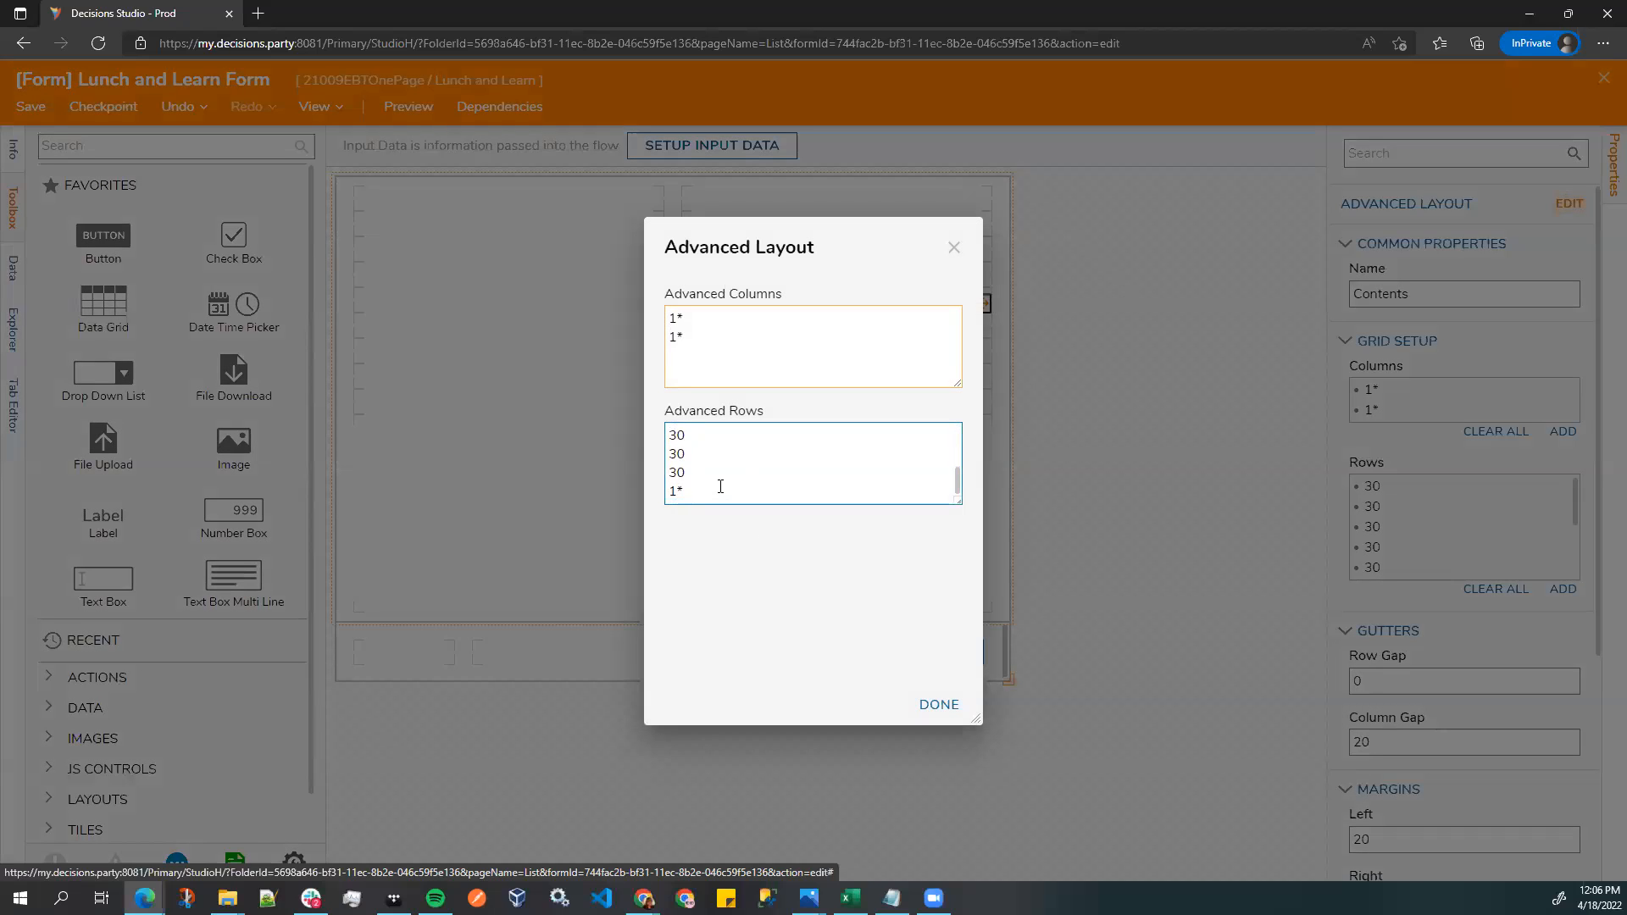
left_click_drag(704, 476, 632, 413)
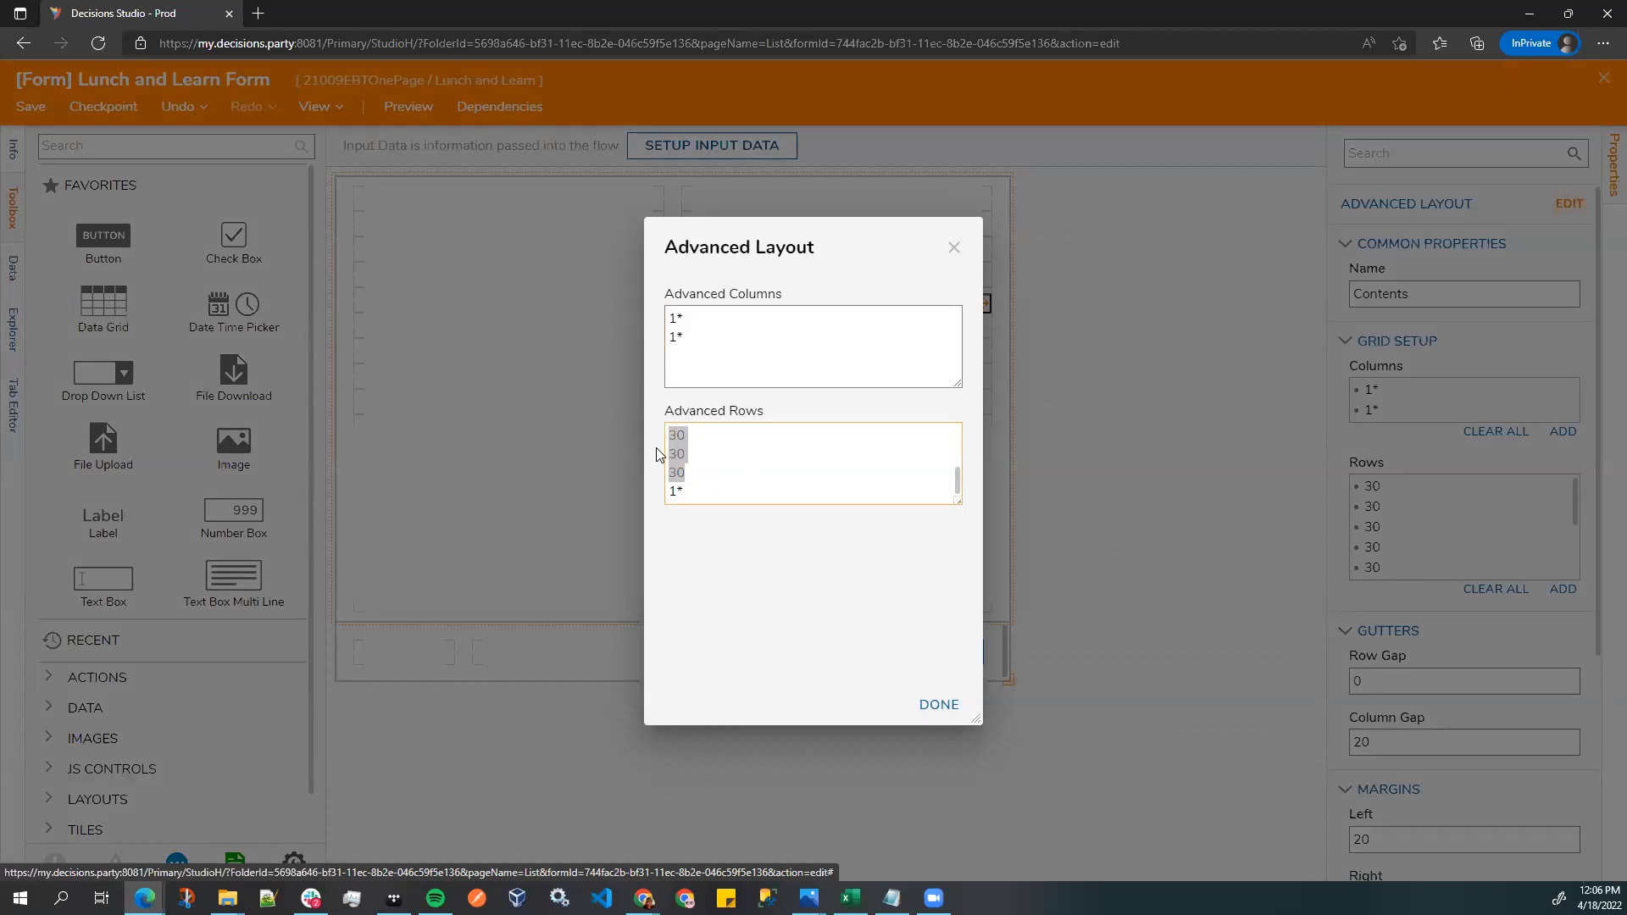
key("BackSpace")
type("1*")
left_click(939, 707)
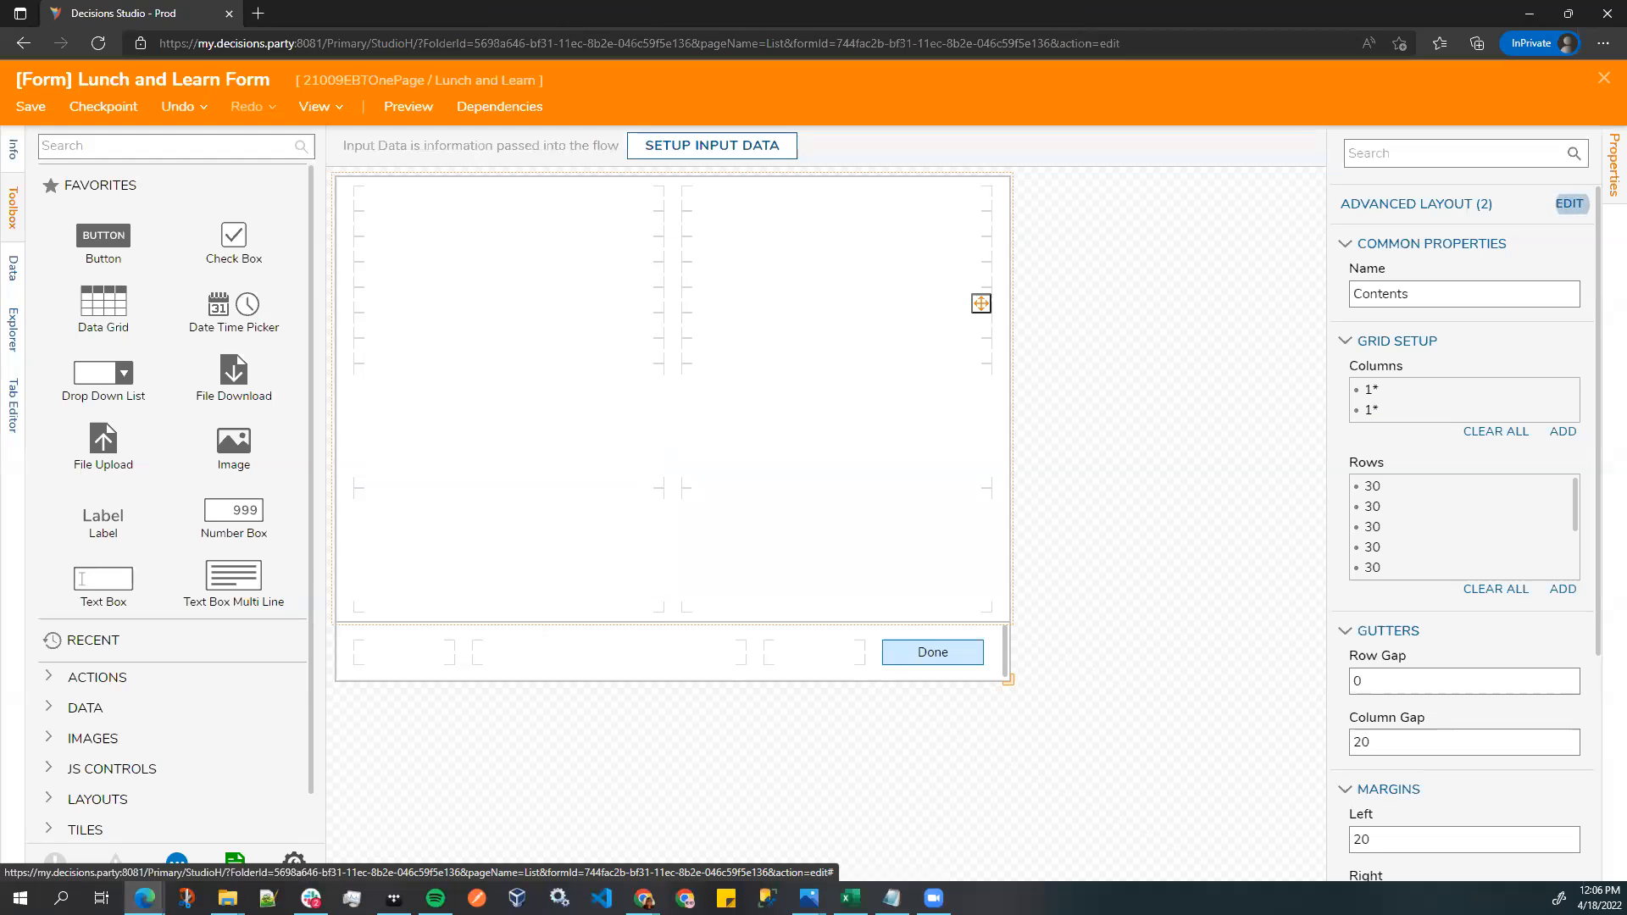
left_click(97, 145)
type("label")
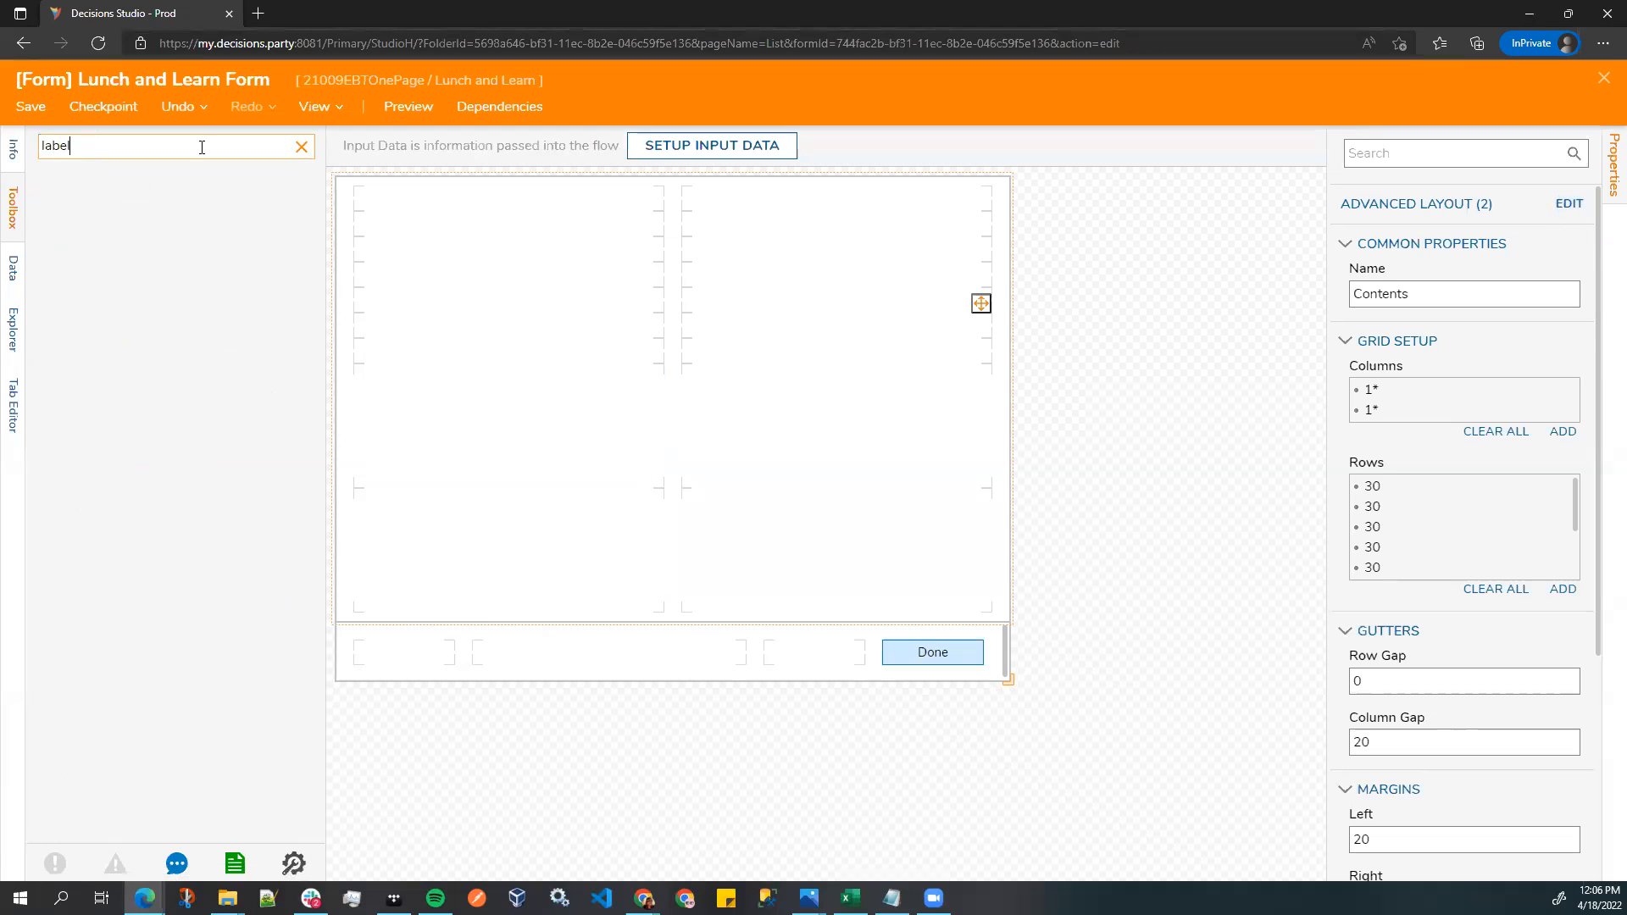
left_click(301, 146)
- Place a label in the form's first cell reading "This is my form that I am trying to embed externally."
scroll(101, 392, "down", 1)
left_click_drag(106, 474, 434, 217)
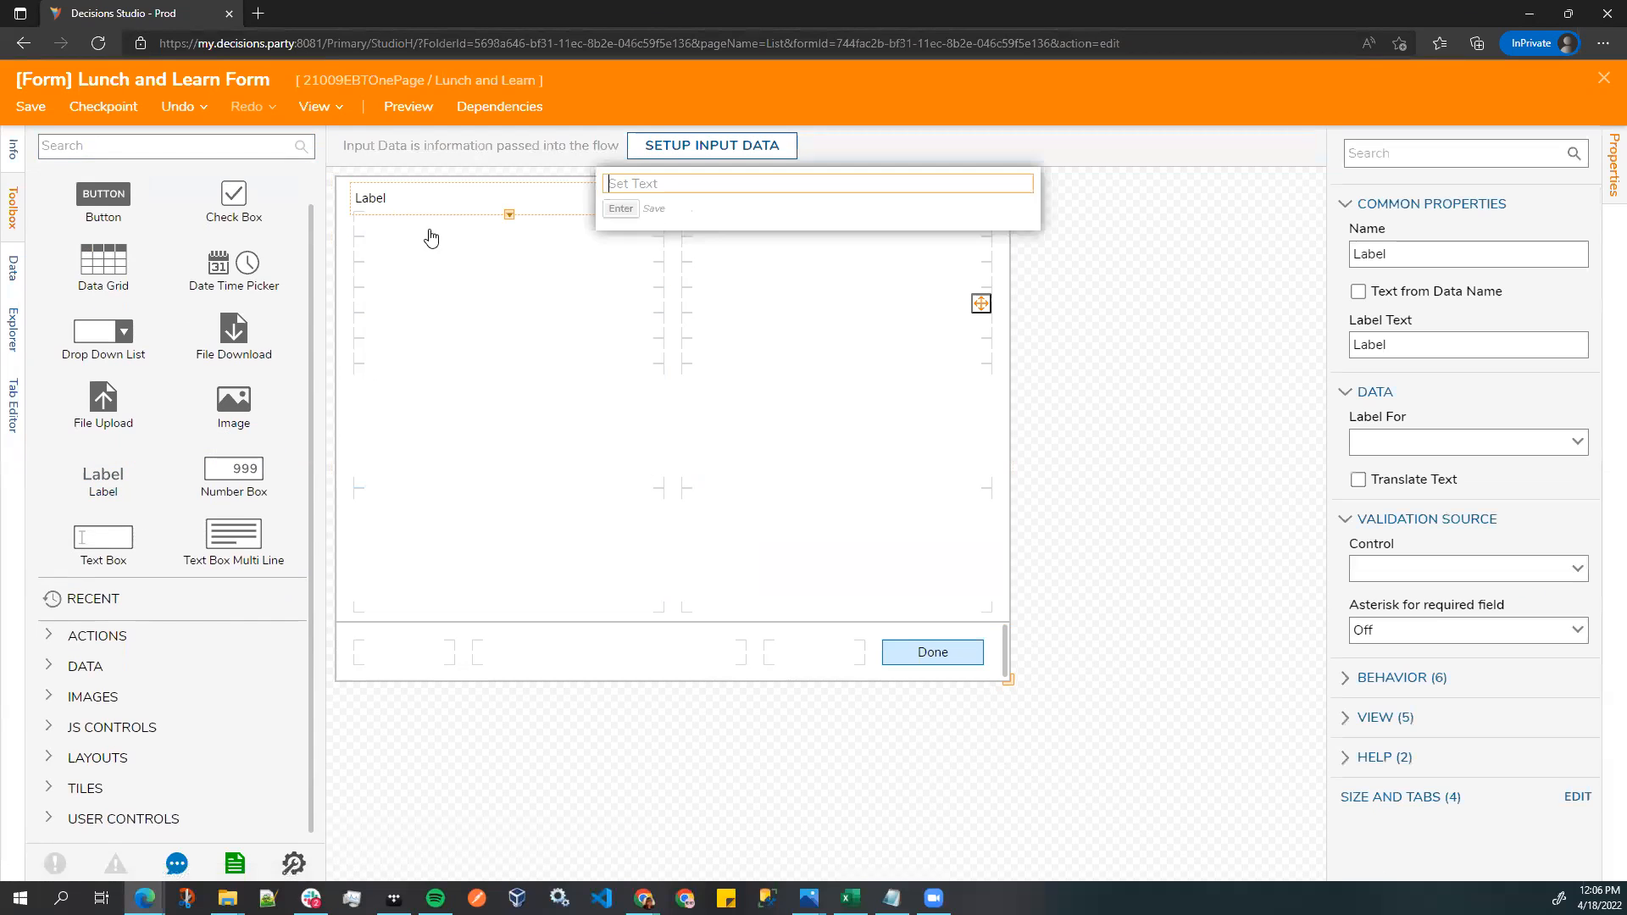
type("This ")
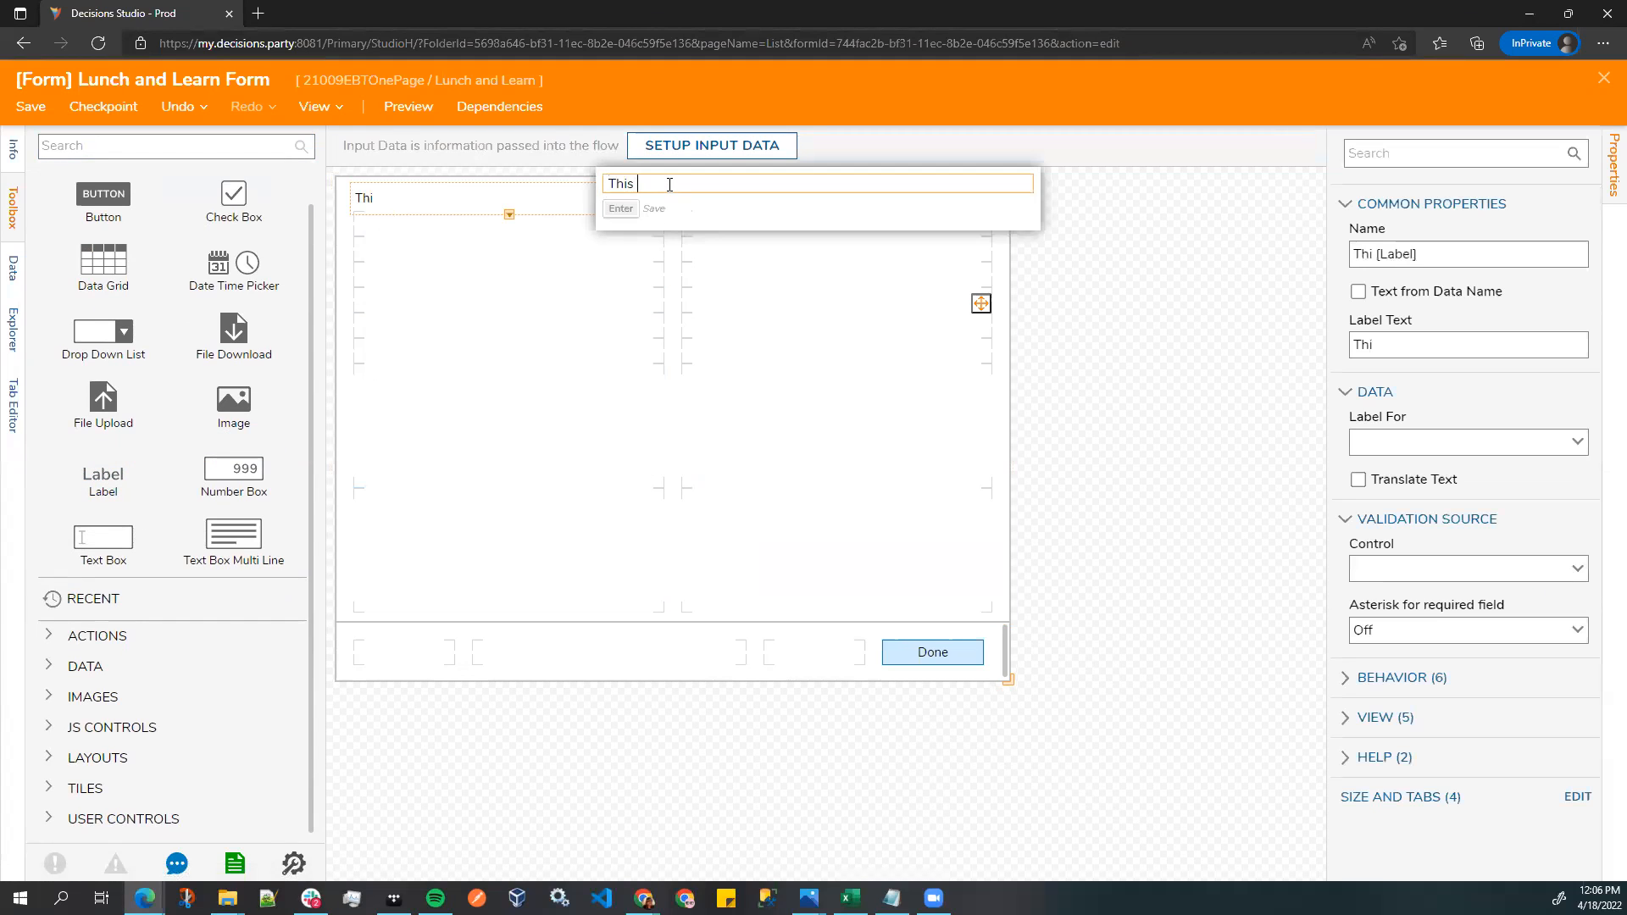
type("is my form that I am trying to embed externally.")
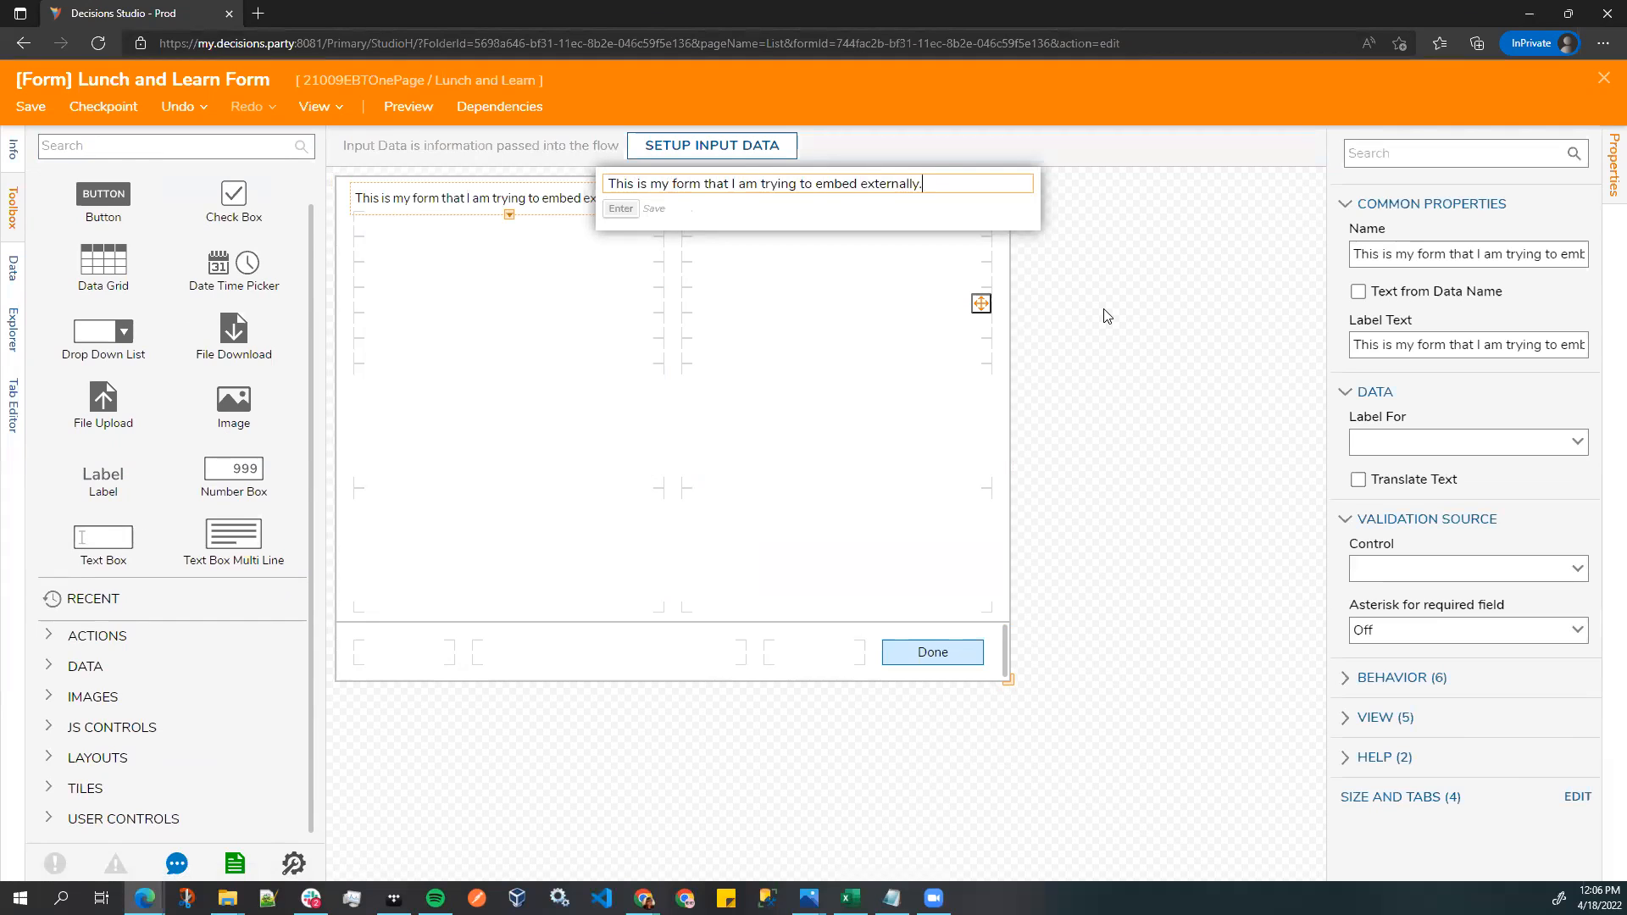
key("Return")
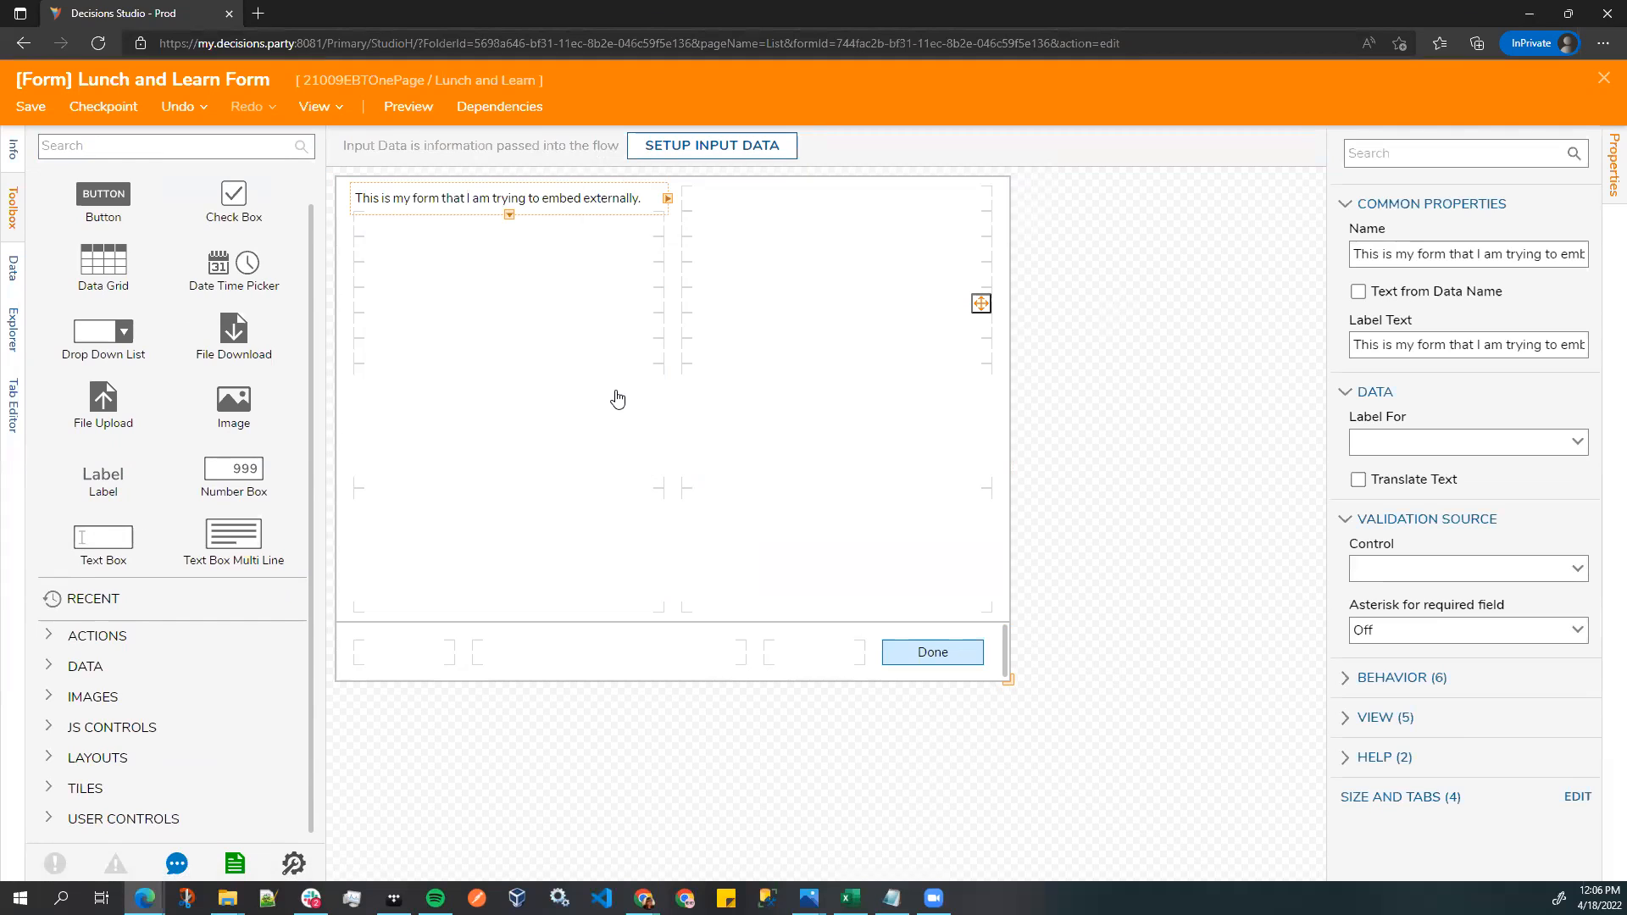
- Place a multi-line text box named "TextBox1" in the first column's upper 1* row
left_click(547, 366)
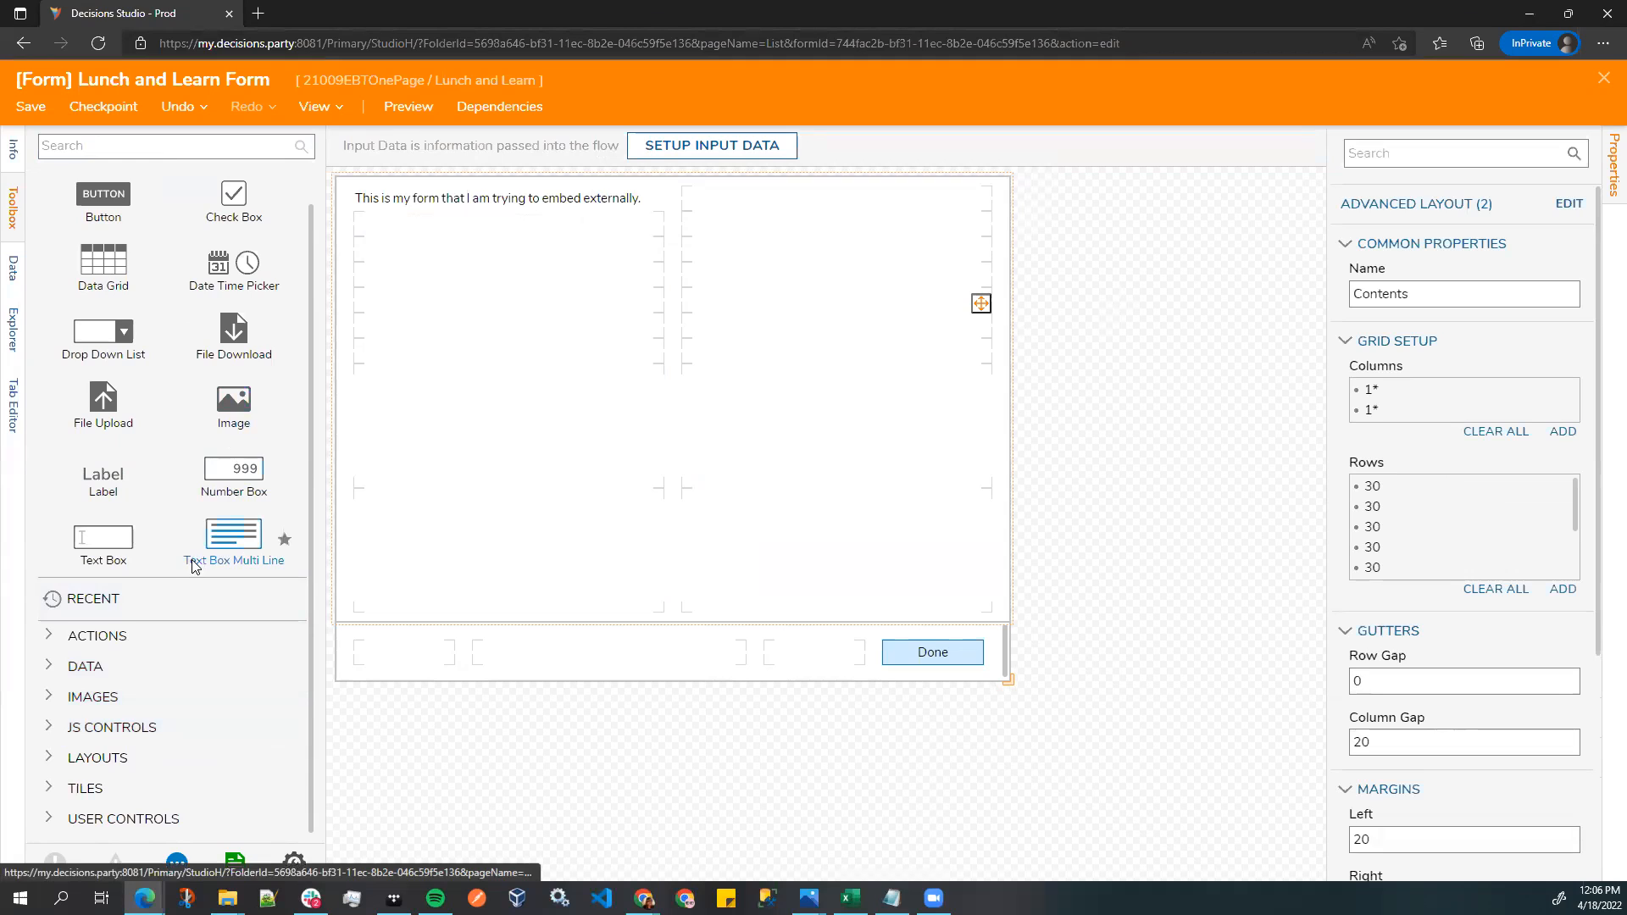
left_click_drag(245, 542, 472, 465)
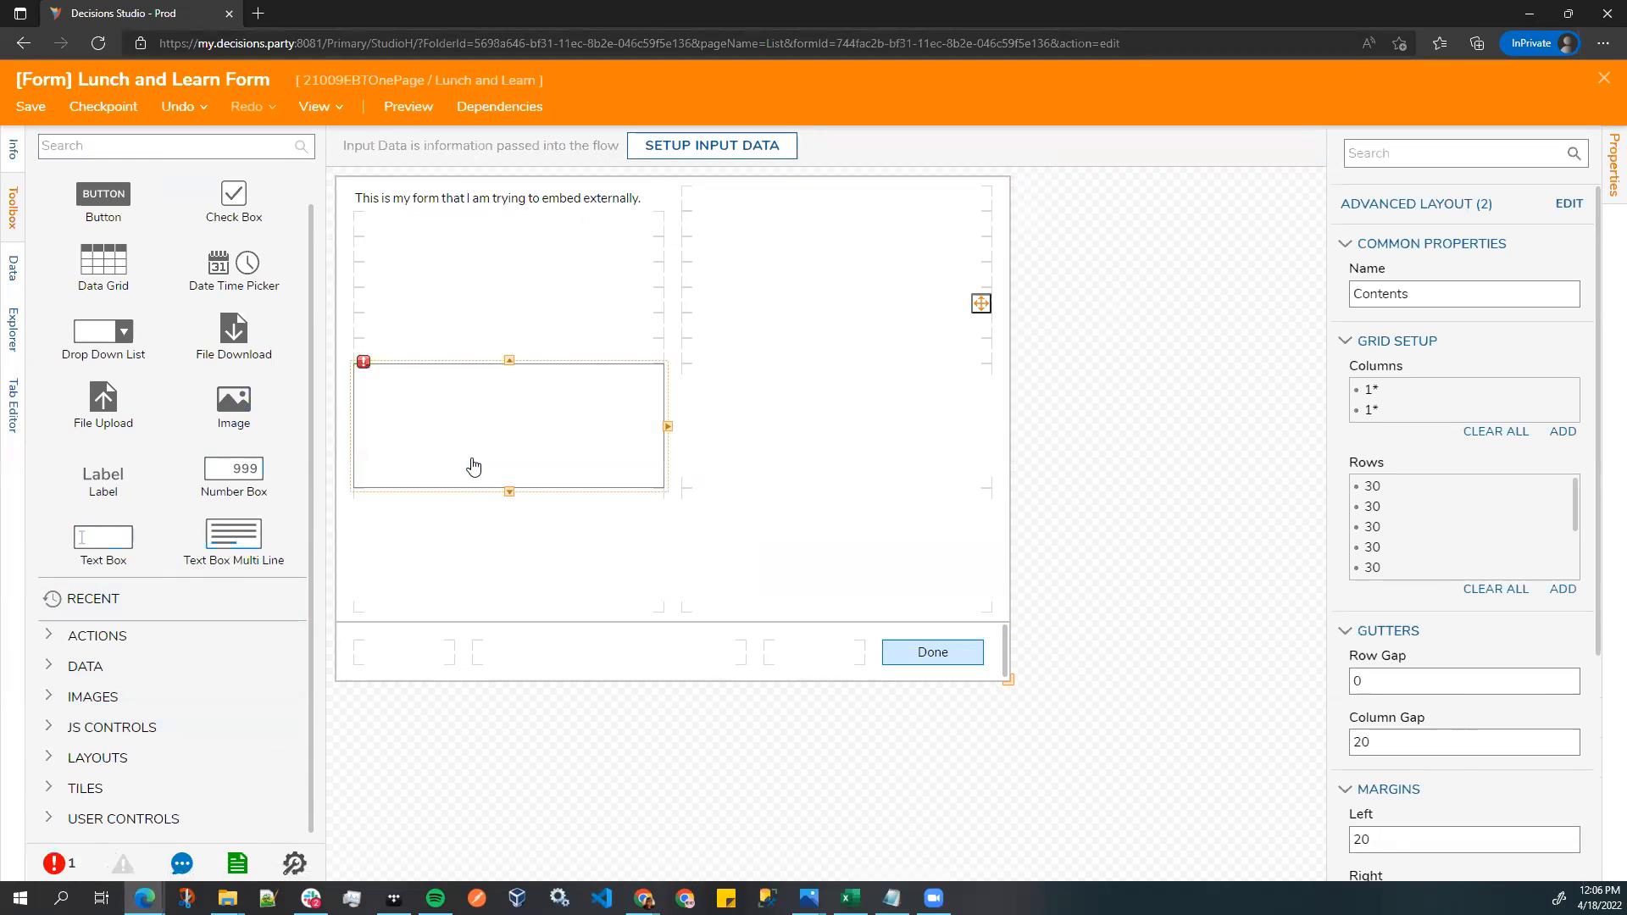
type("TextBox1")
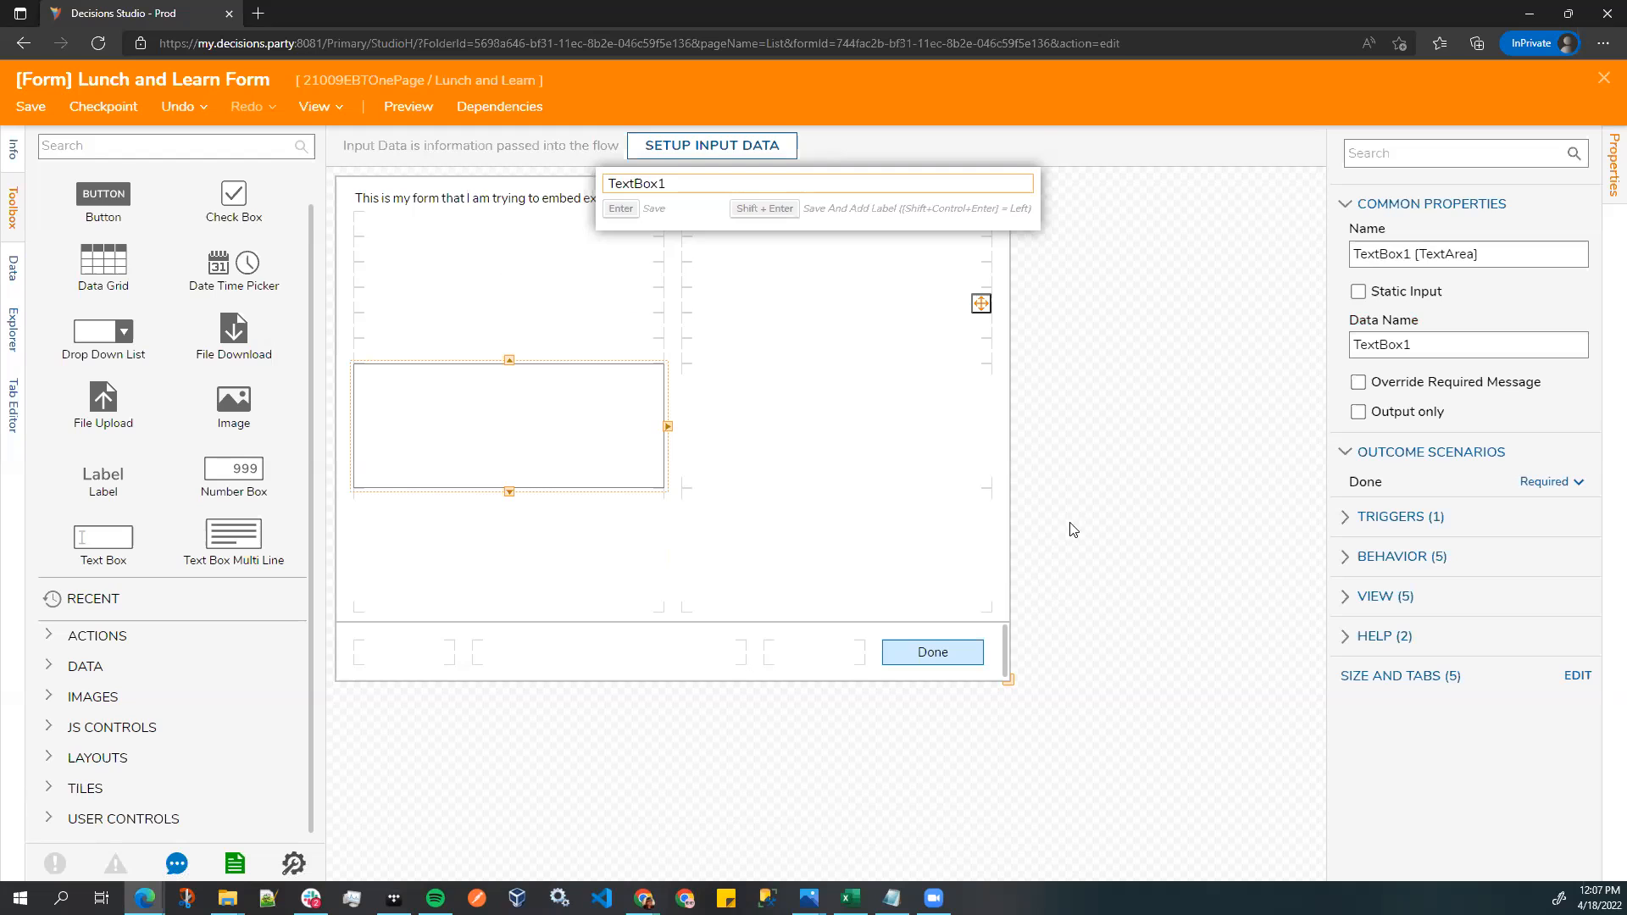
left_click(1069, 465)
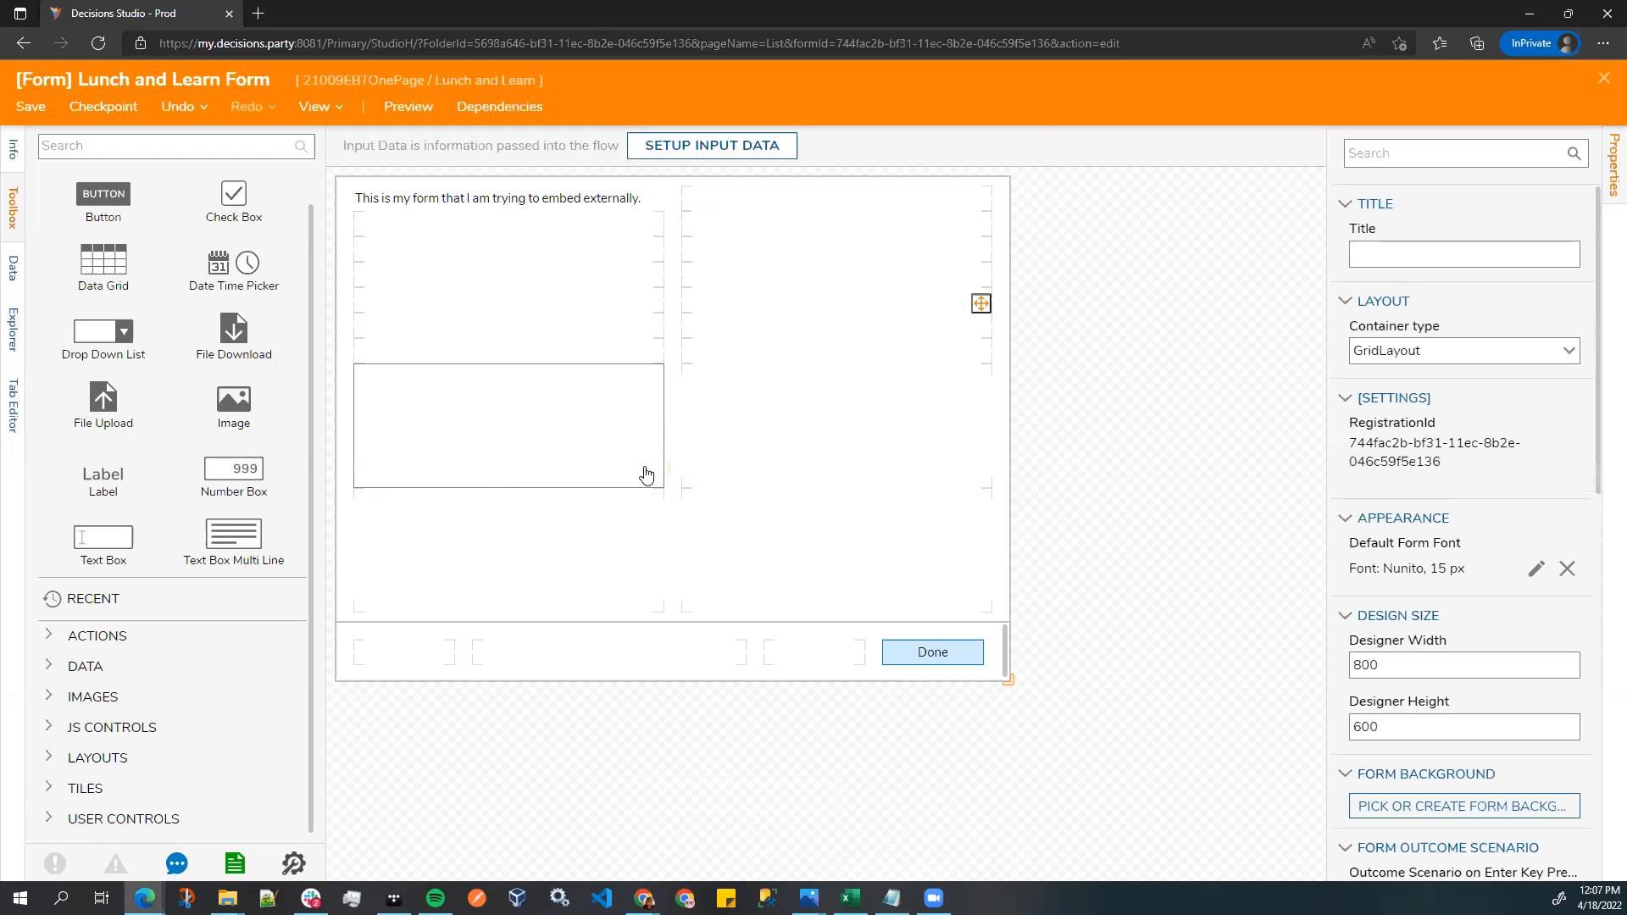
- Place a label reading "Label for my textbox:" in the cell directly above the multi-line text box
left_click_drag(62, 485, 507, 364)
type("Label for my M")
key("BackSpace")
key("BackSpace")
key("BackSpace")
key("BackSpace")
type("my t")
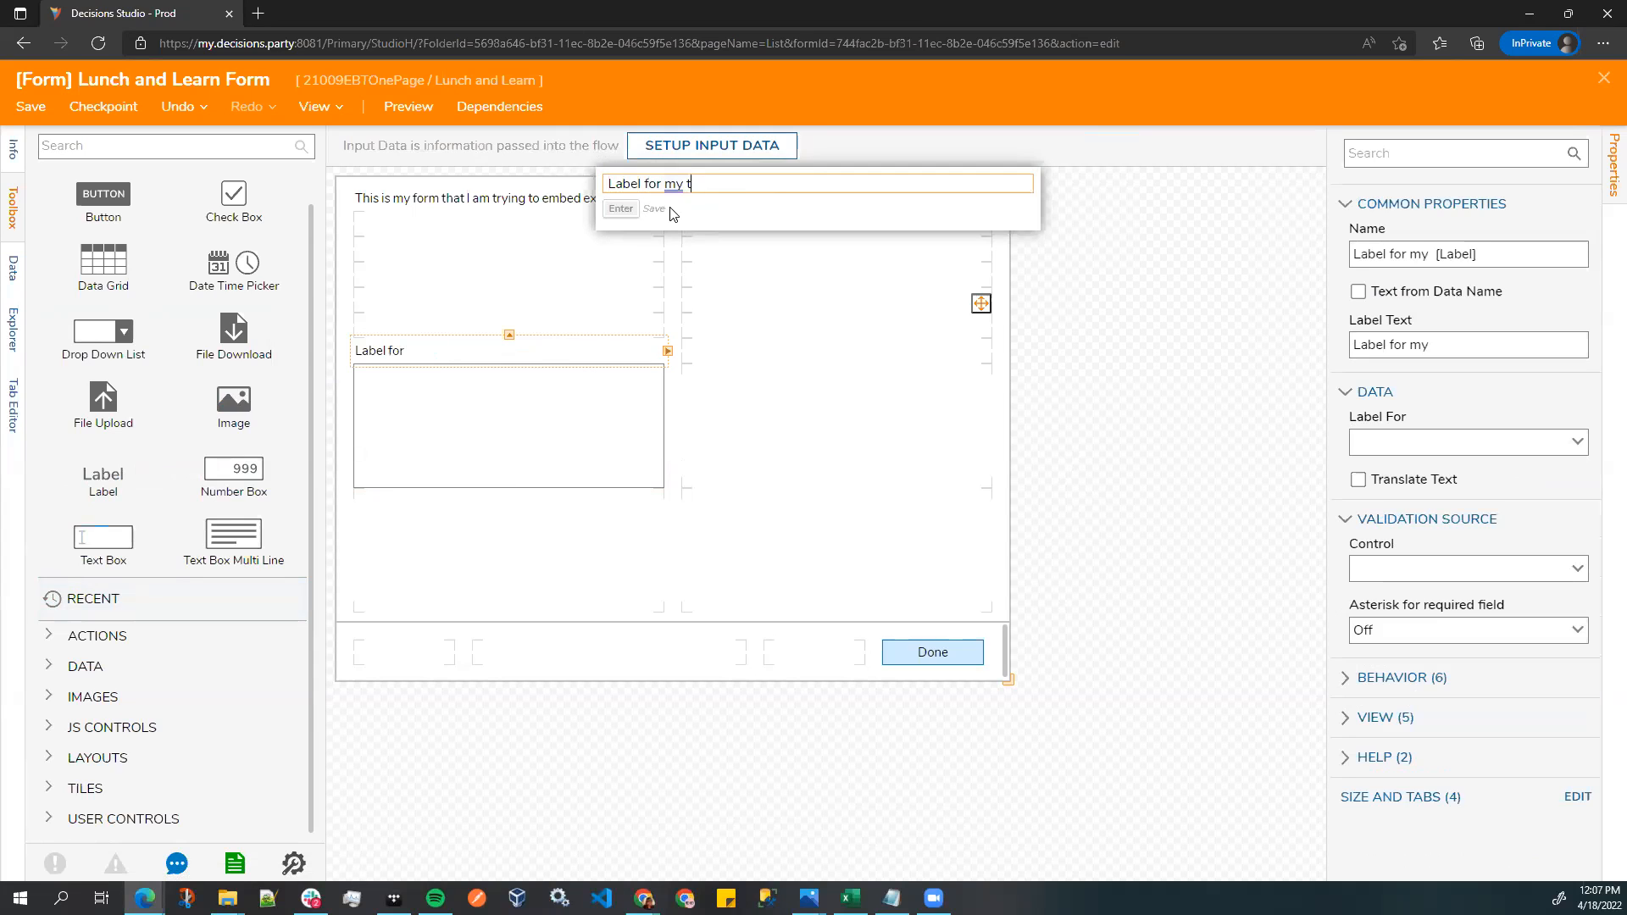
type("extbox:")
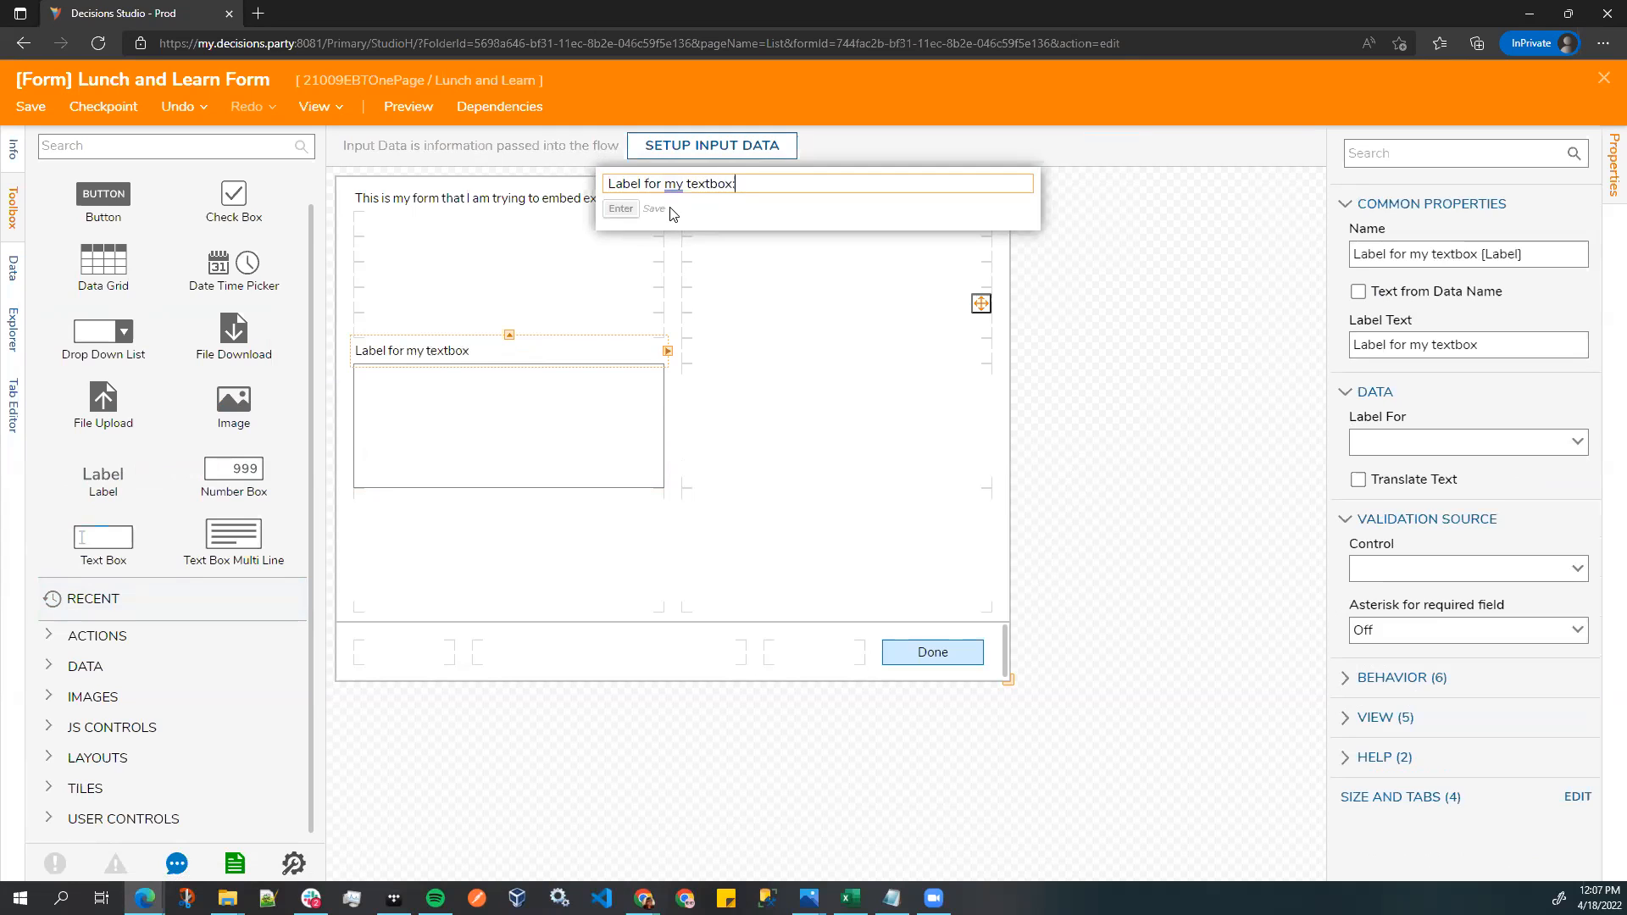
left_click(735, 442)
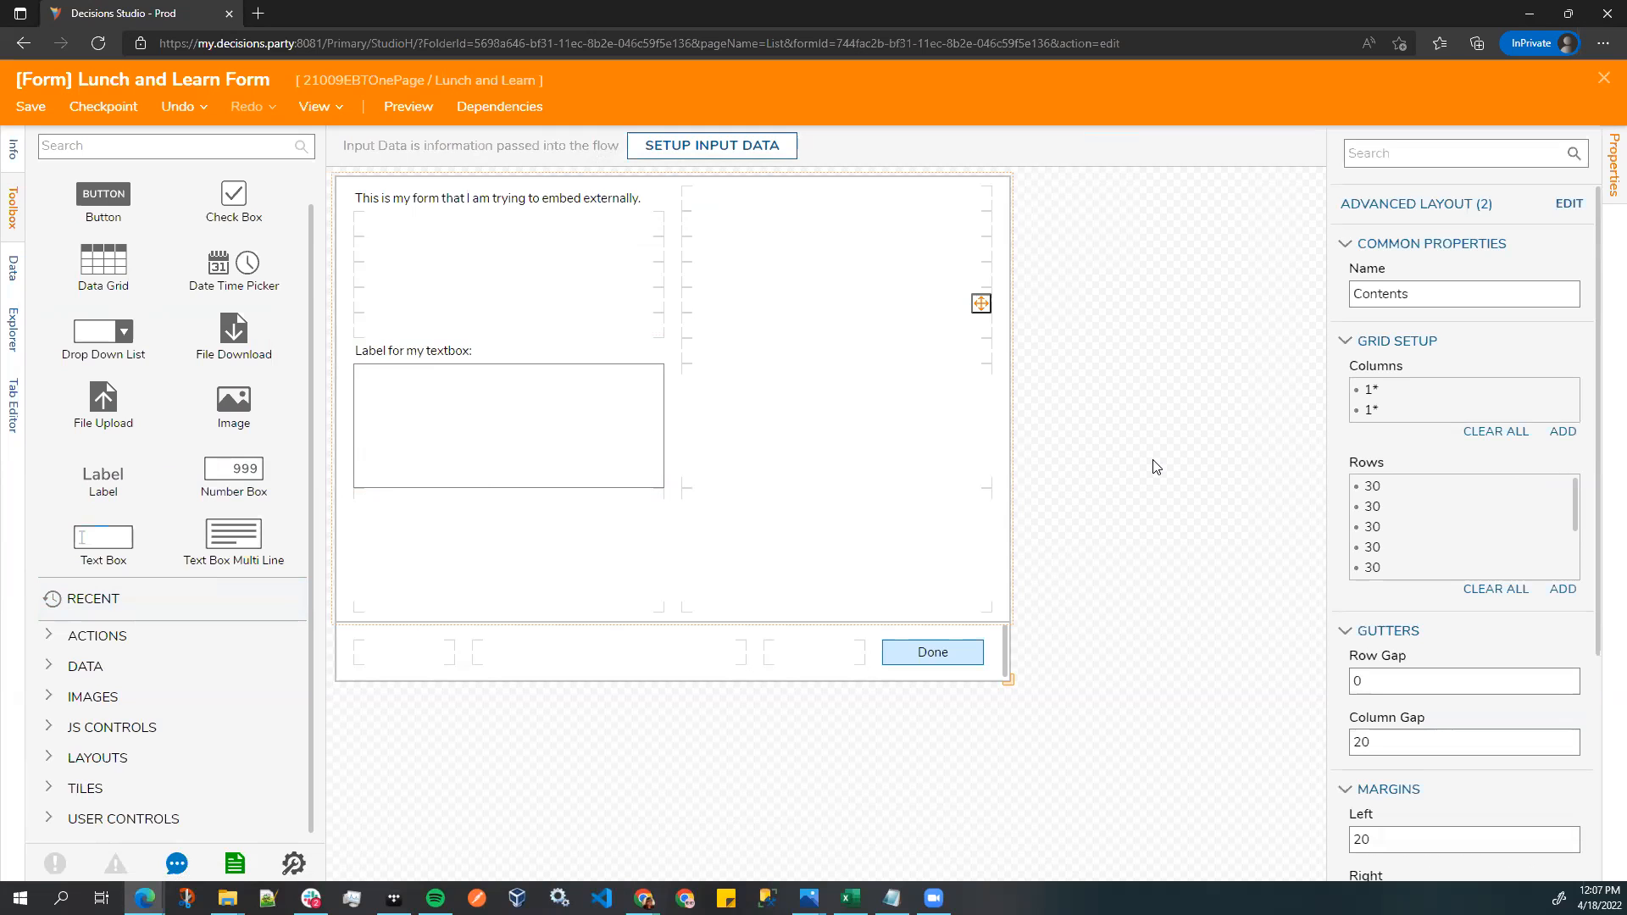
- Save the form without notes and close it to return to the flow
left_click(29, 107)
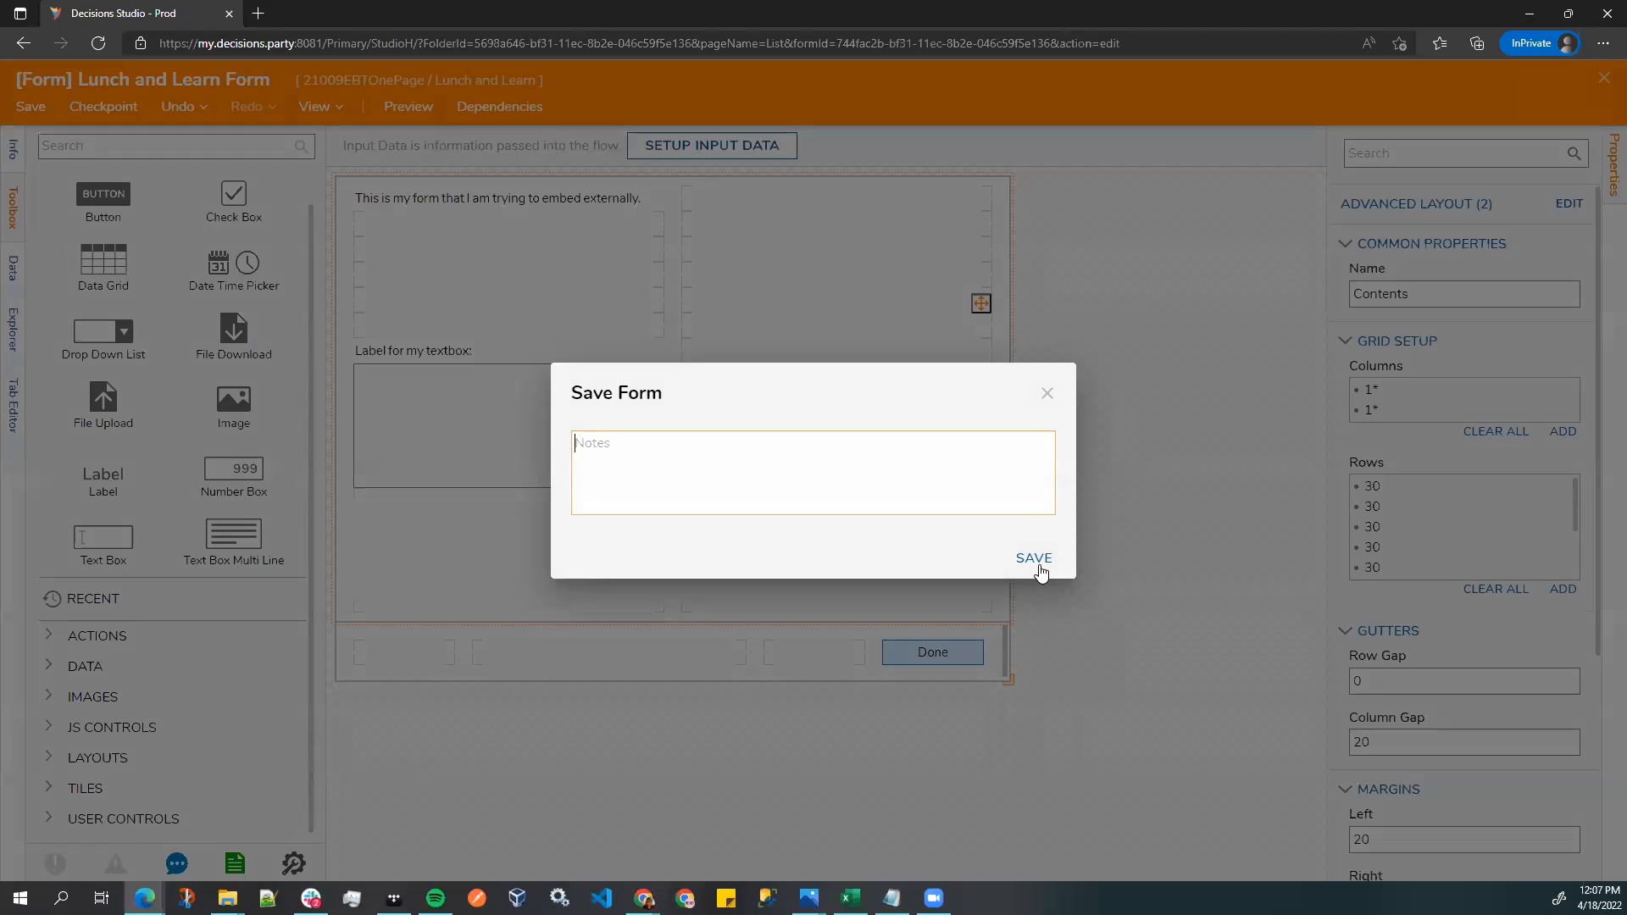
left_click(1037, 562)
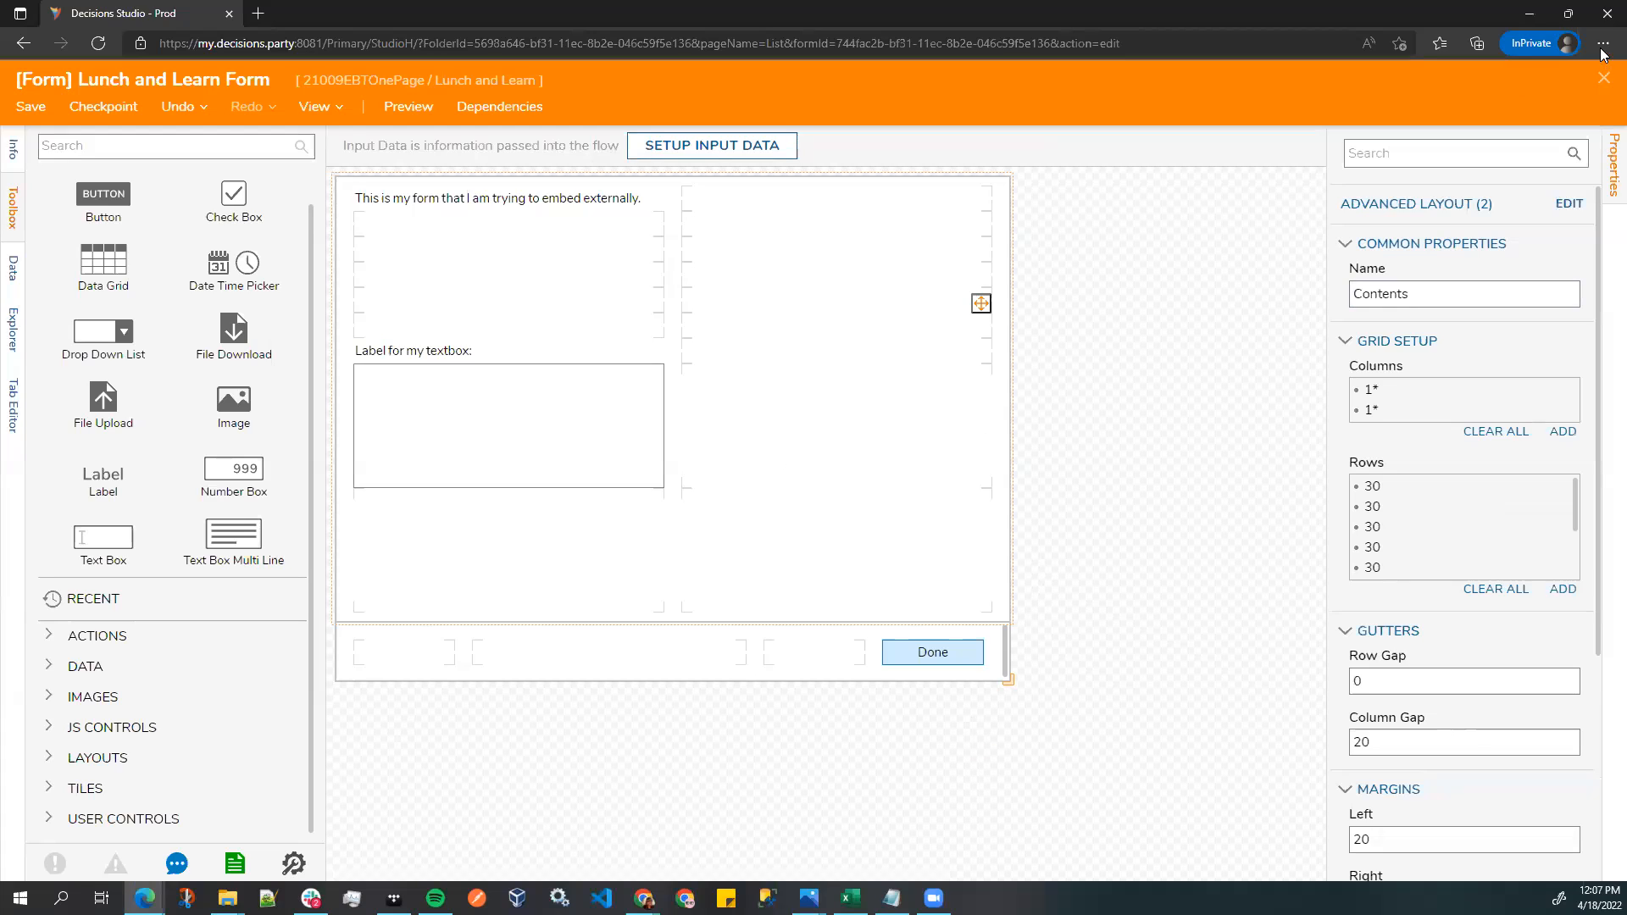
left_click(1603, 78)
- Connect the Show Form step's Done outcome to the end step and save the flow
left_click_drag(669, 288, 1034, 693)
left_click(32, 107)
left_click(1044, 560)
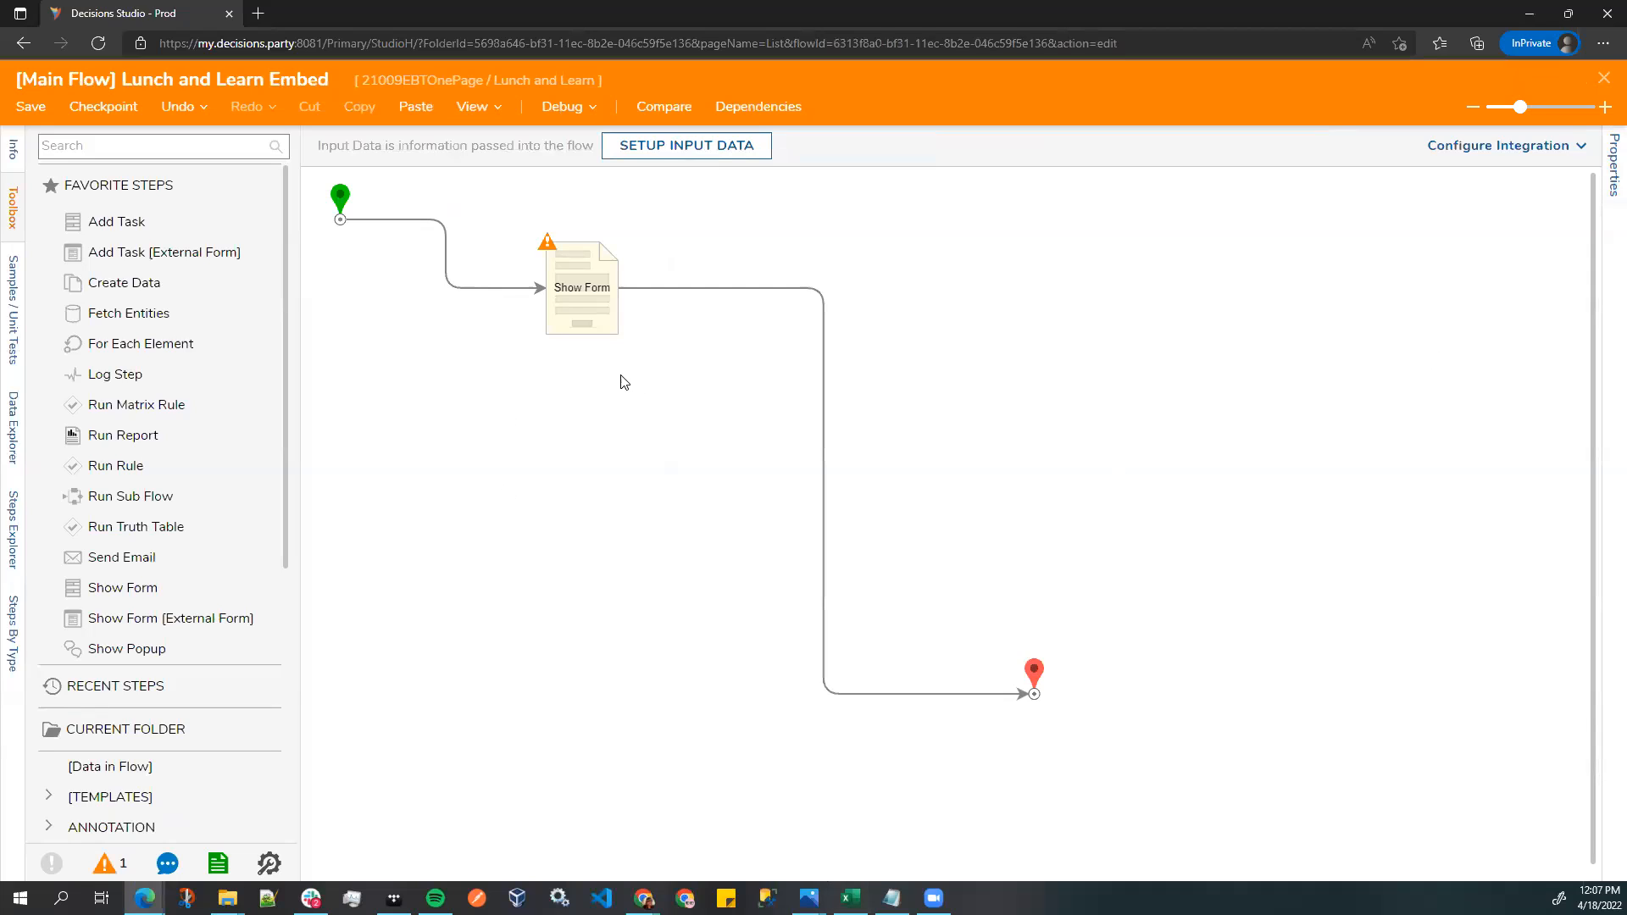
- Set the flow's integration type to User Interface and open its integration details
left_click(1561, 145)
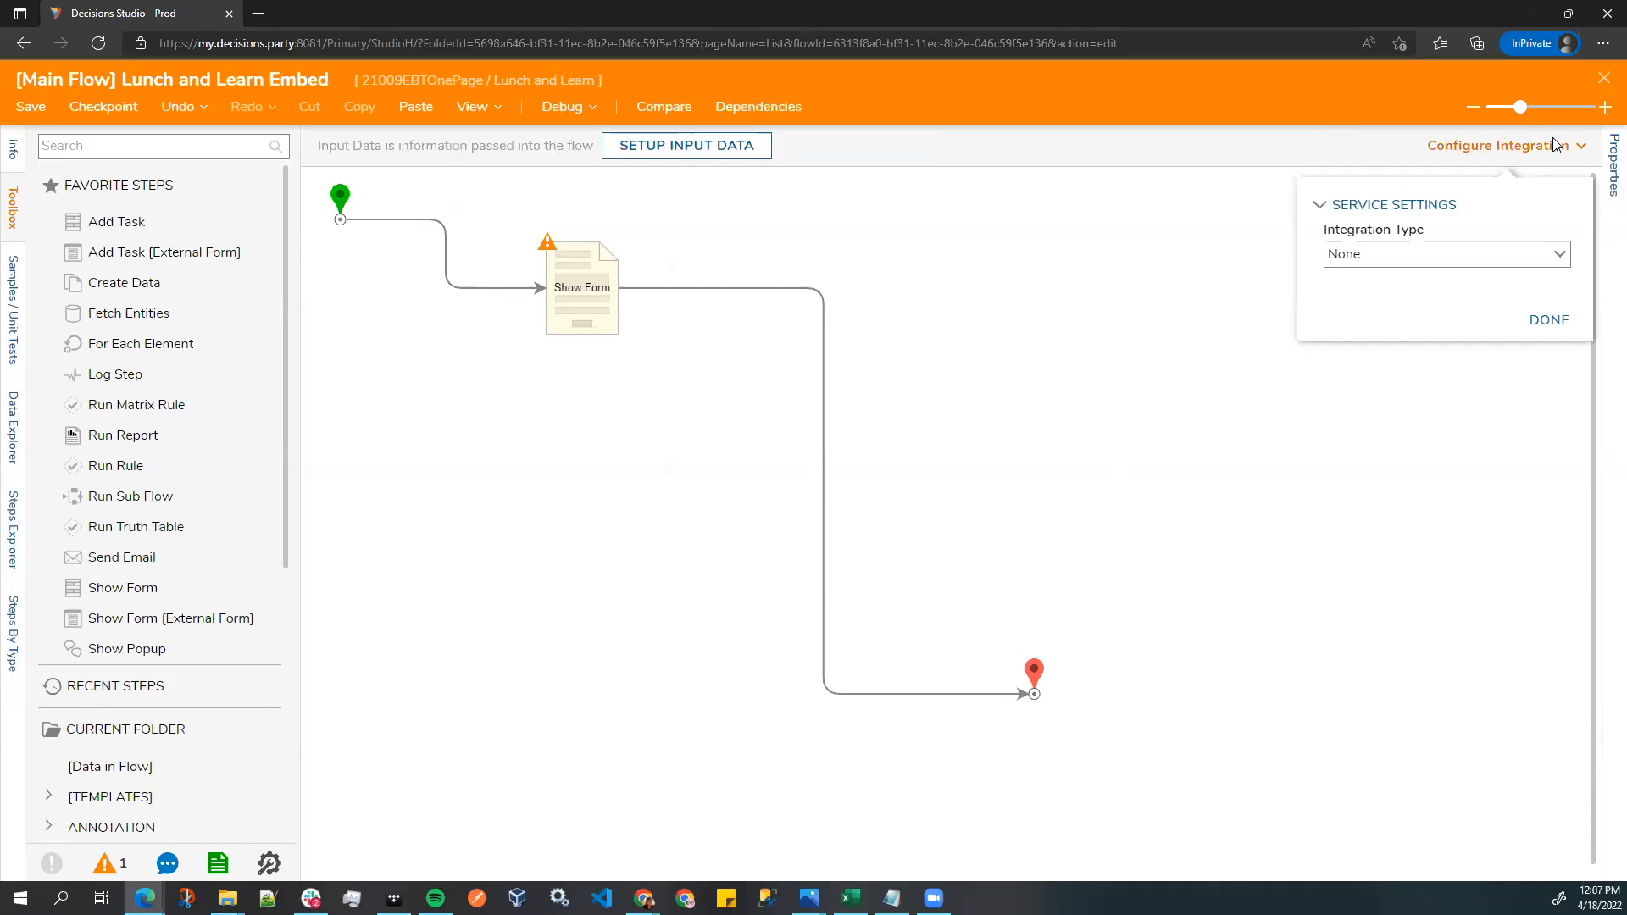
left_click(1557, 254)
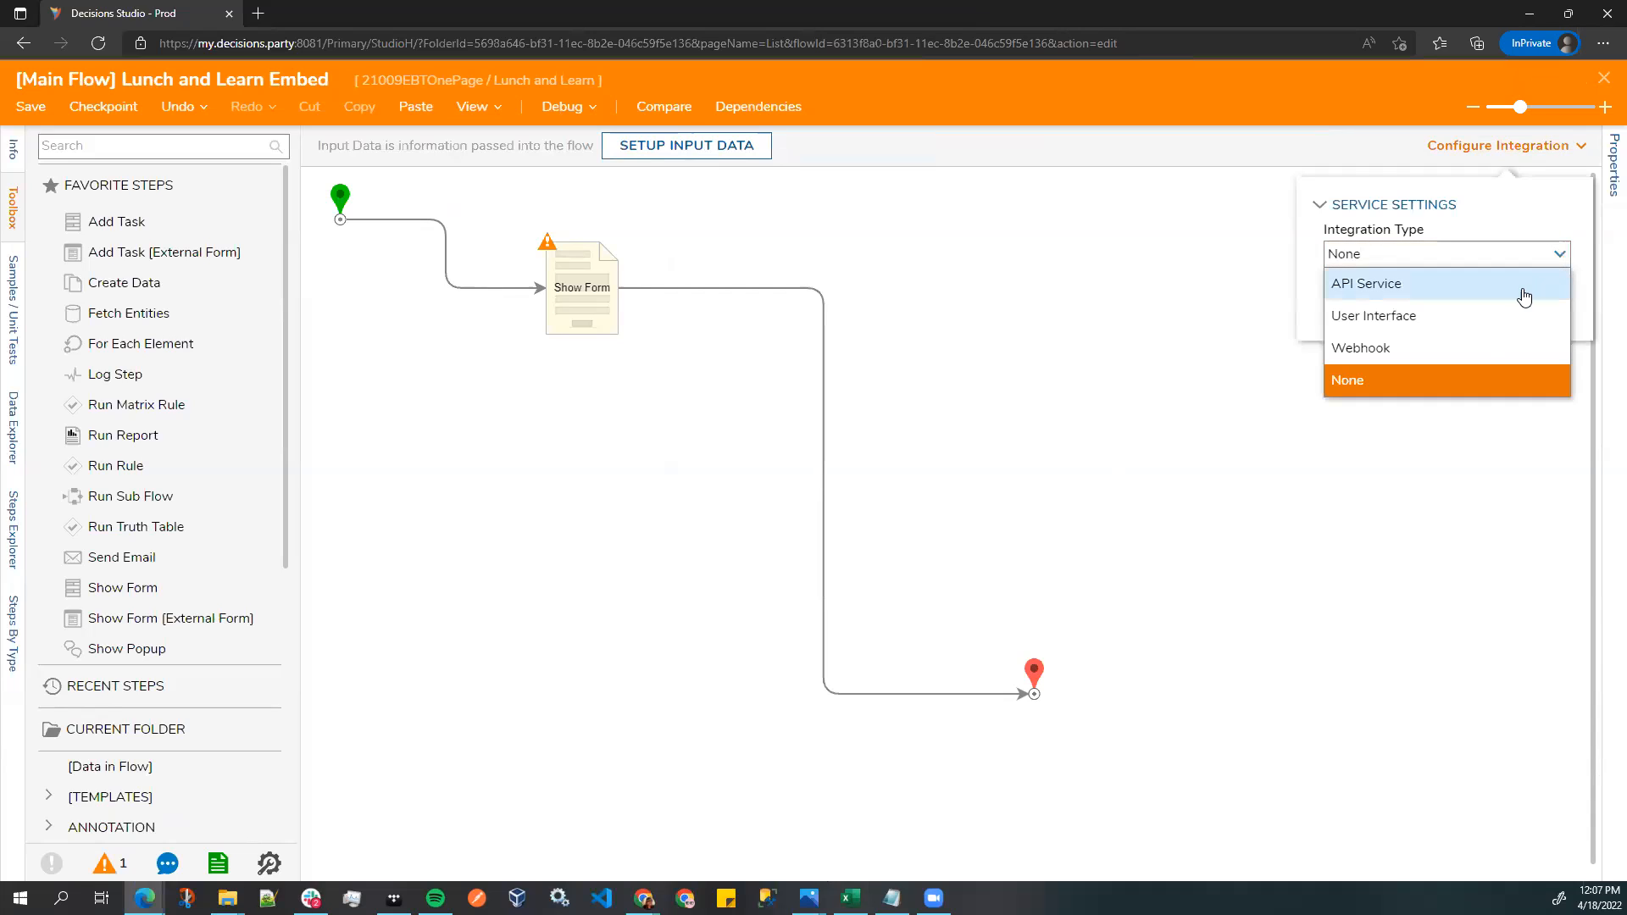
left_click(1443, 315)
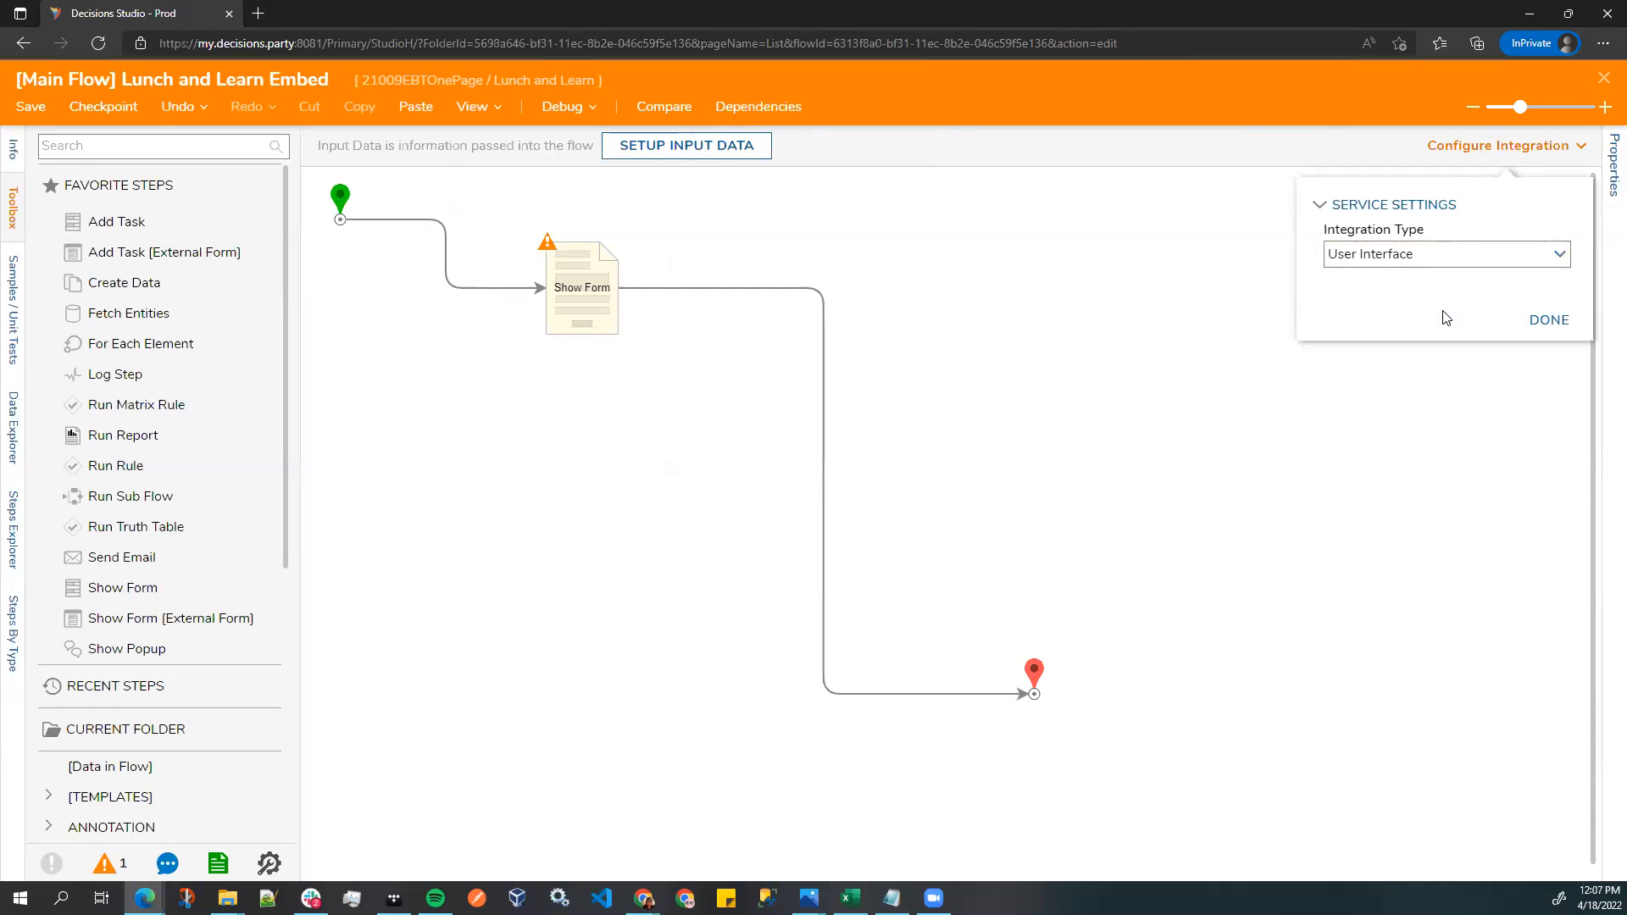
left_click(1549, 371)
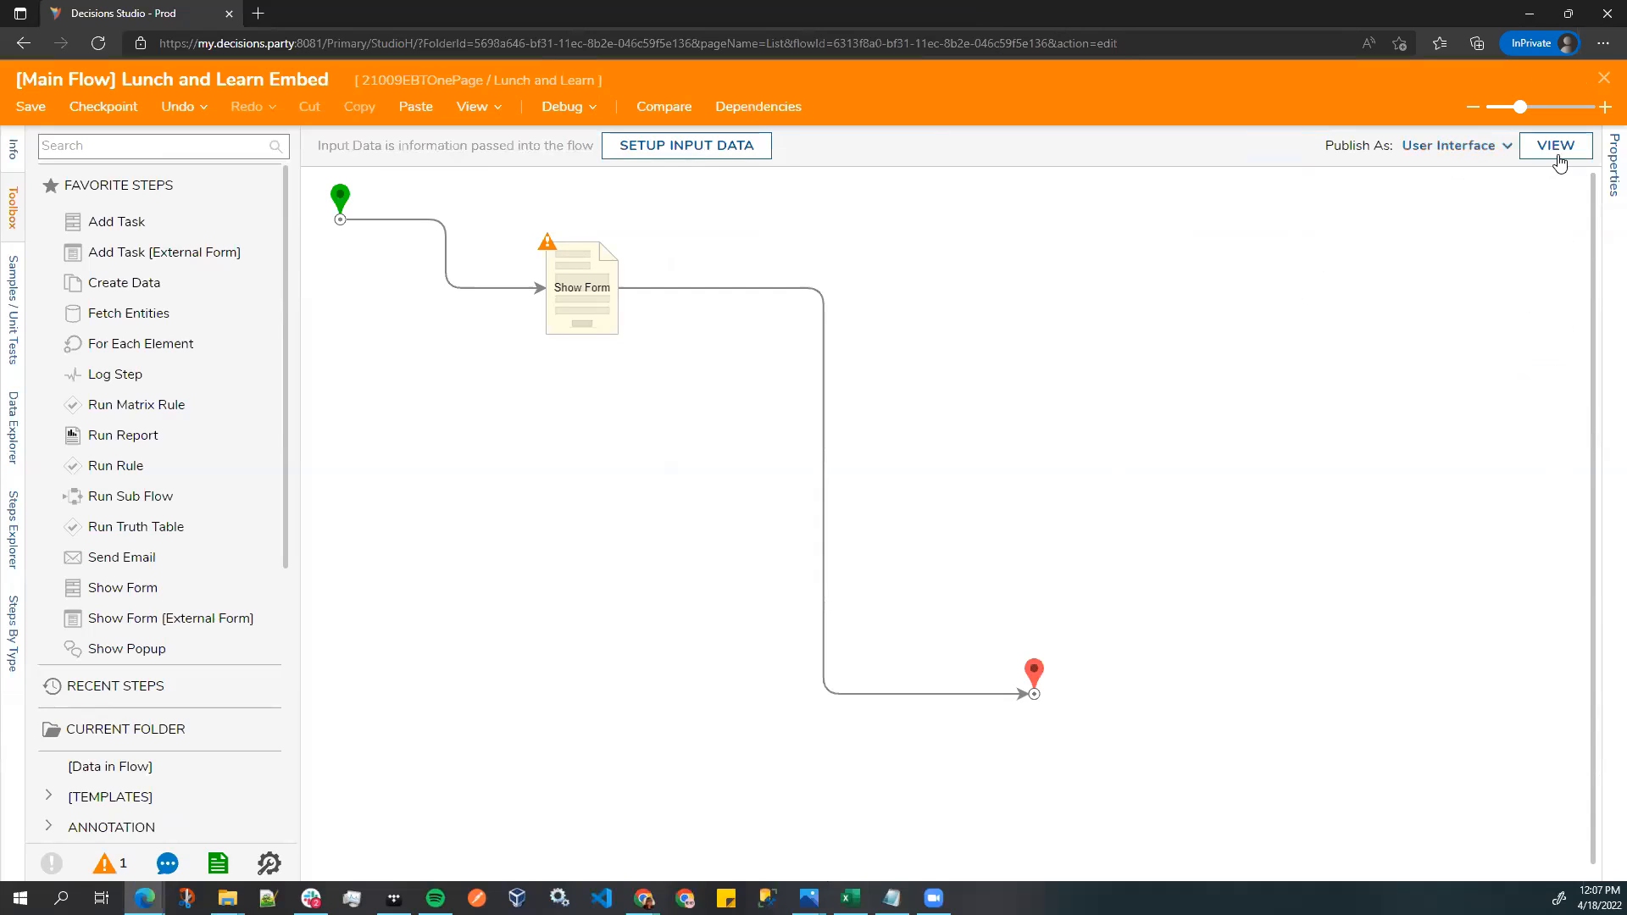
left_click(1555, 147)
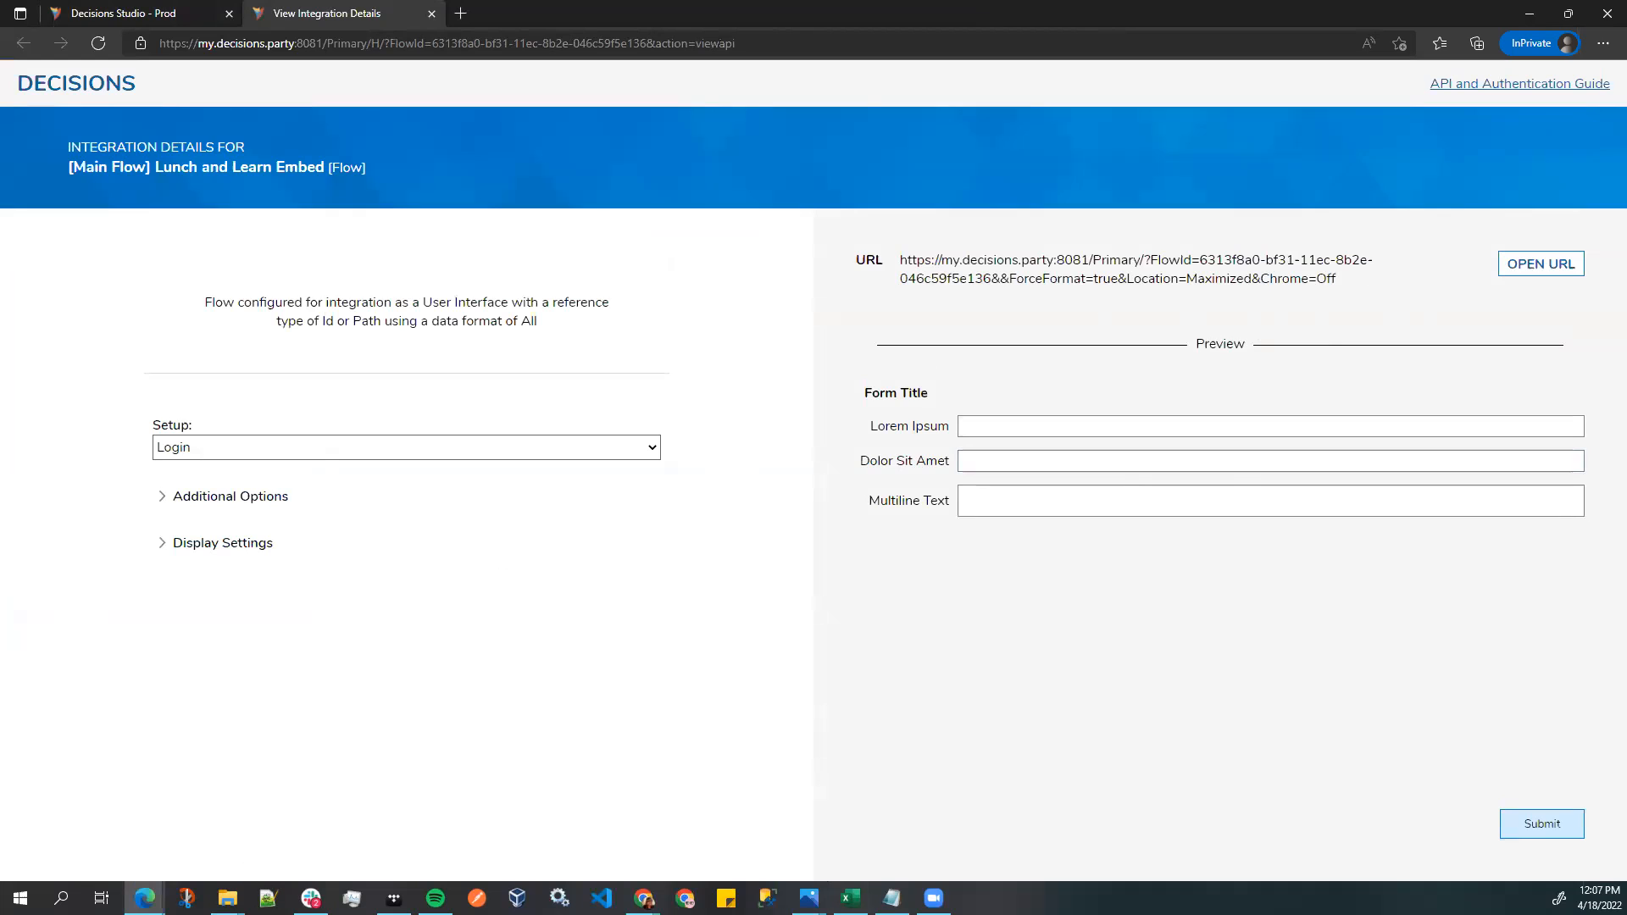
- Open examplewebsite.html from the Lunch and Learn folder in the Edge browser window and check the embedded form area
mouse_move(227, 898)
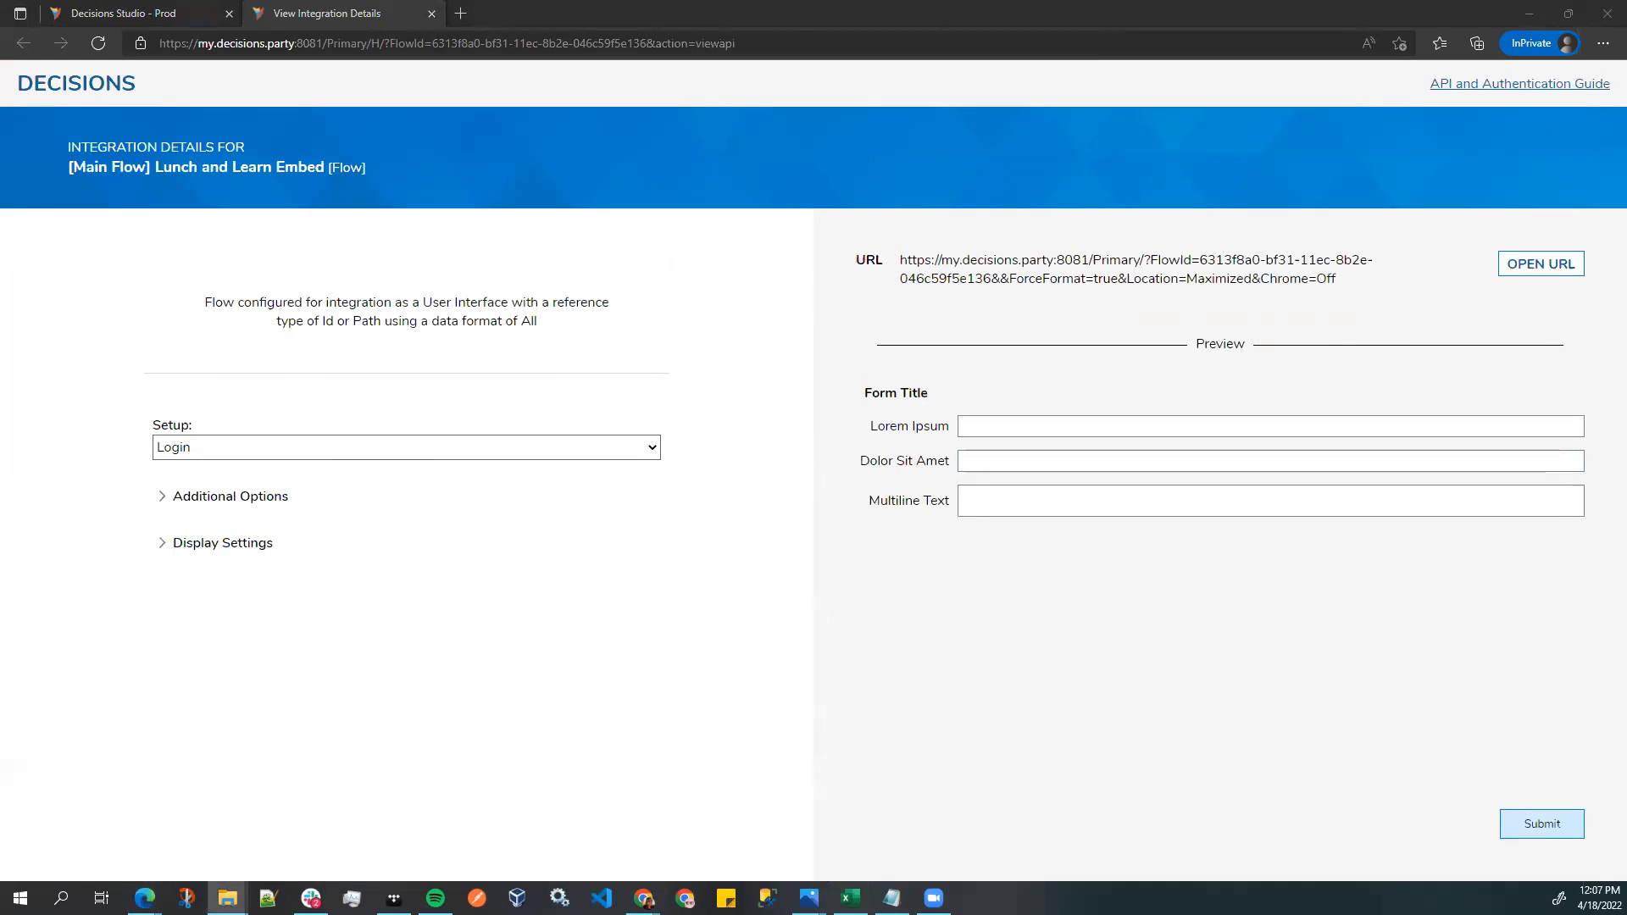
left_click_drag(1626, 168, 747, 168)
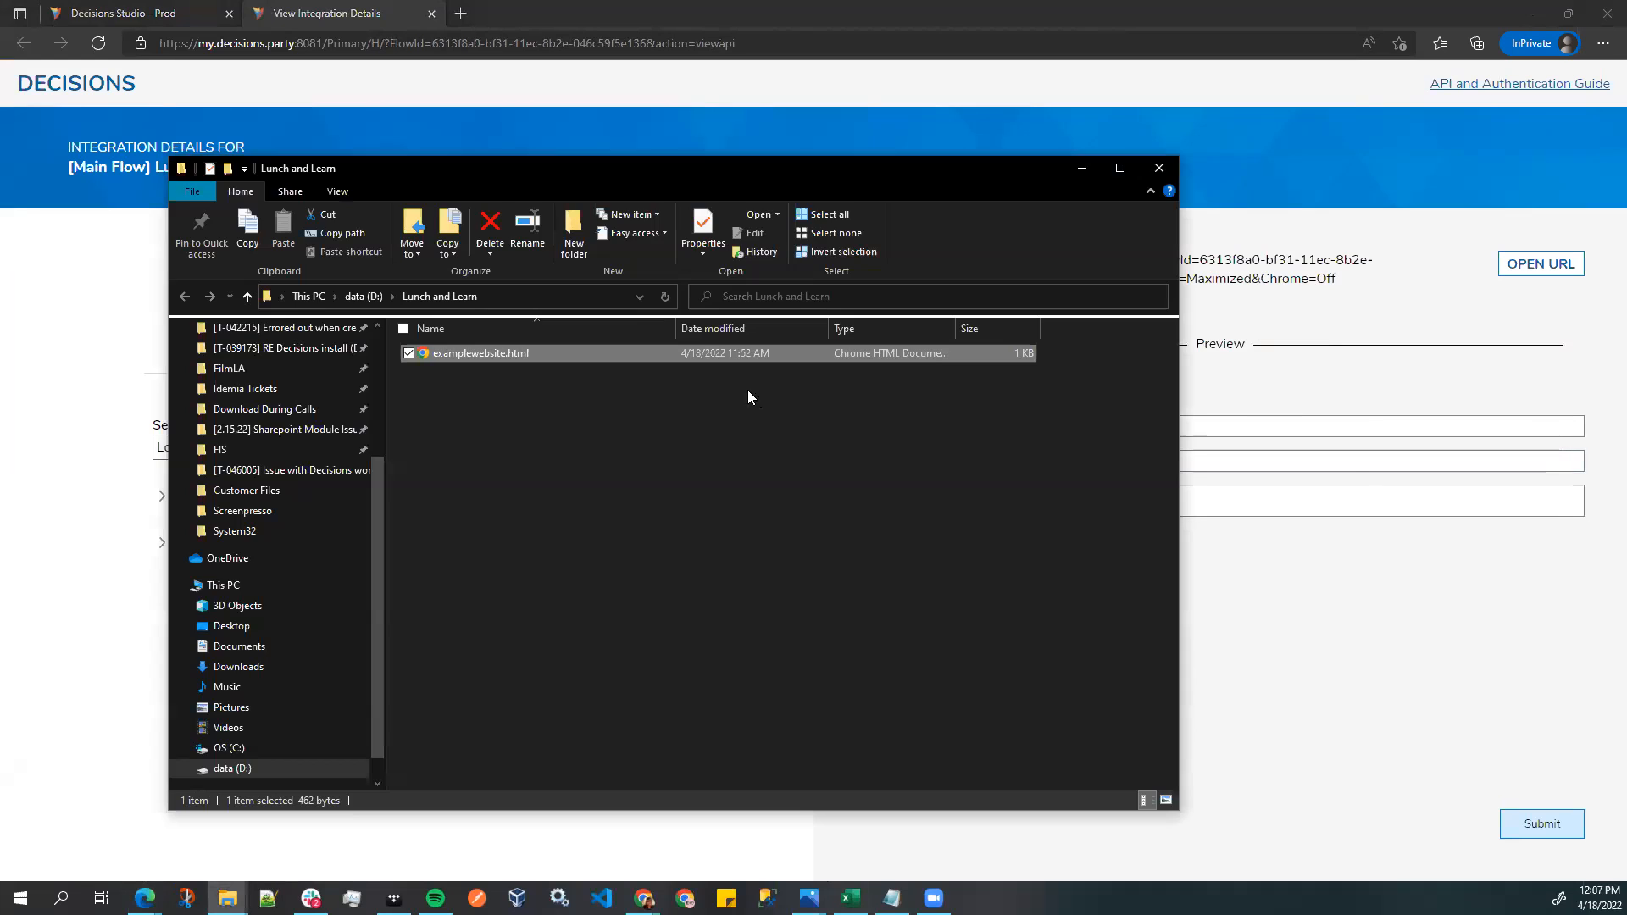
right_click(523, 354)
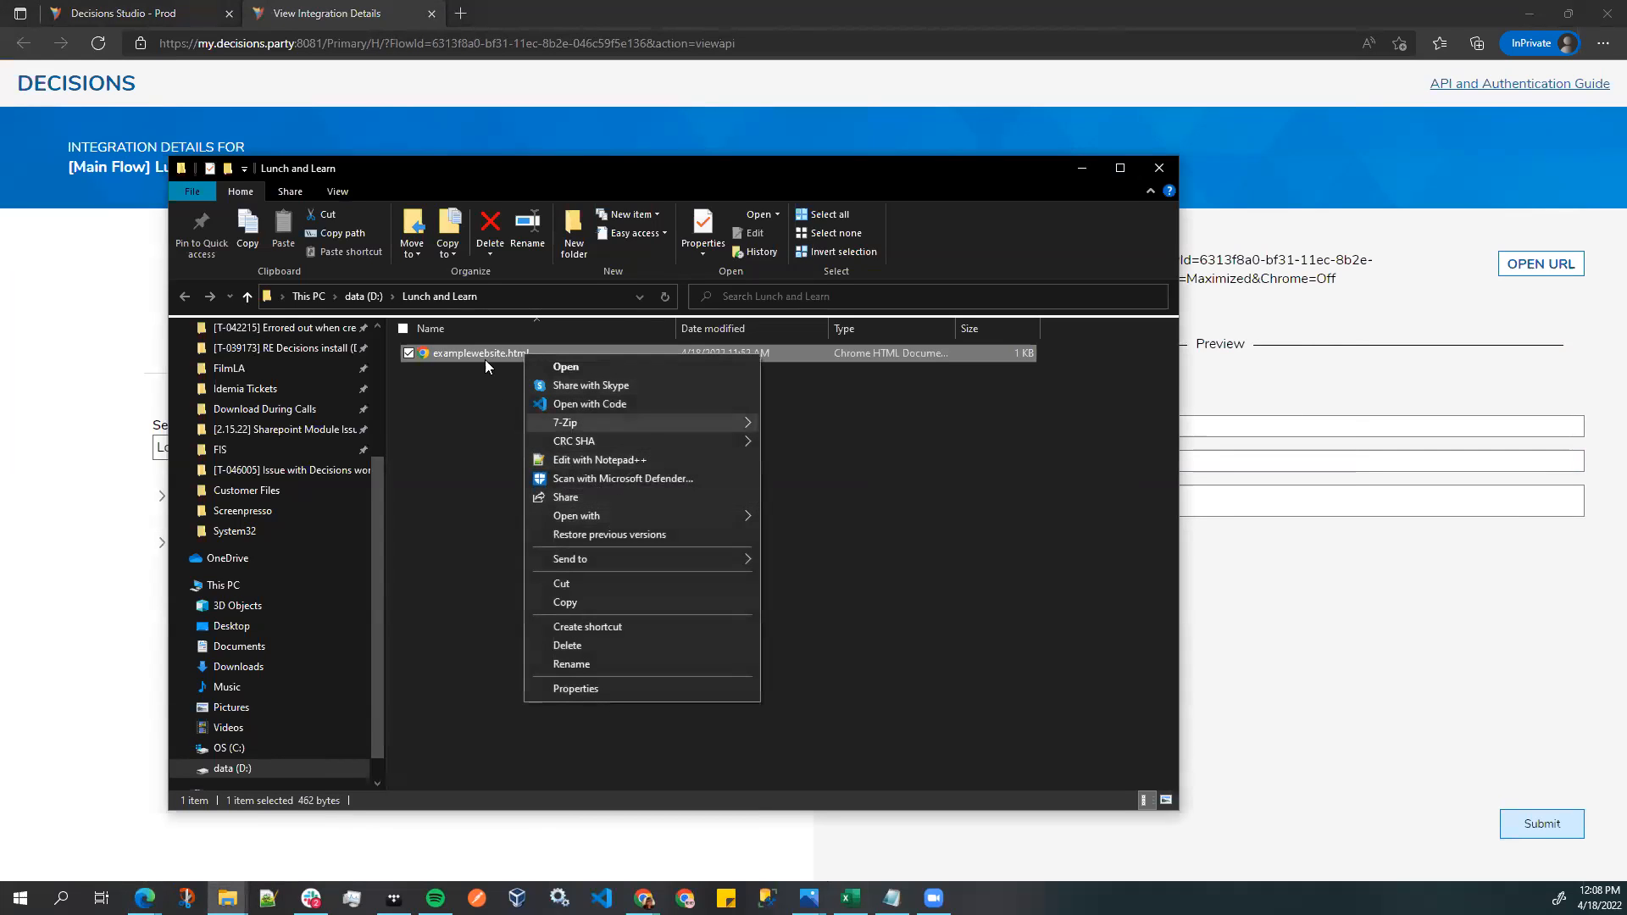
left_click(561, 294)
left_click_drag(561, 294, 485, 24)
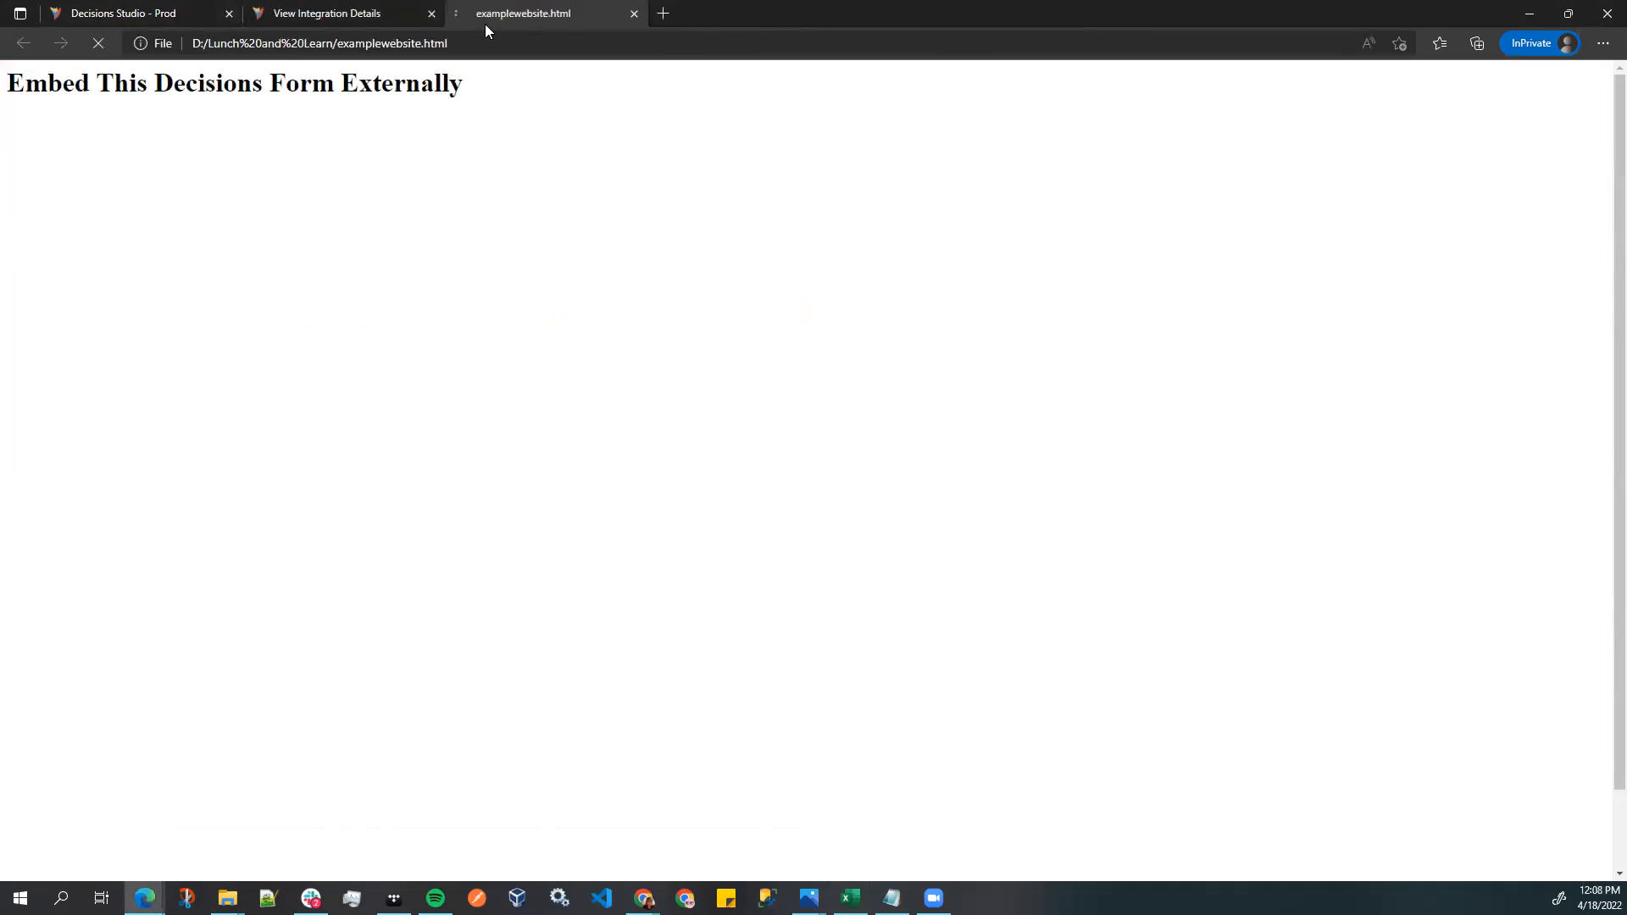
scroll(554, 364, "down", 2)
scroll(562, 363, "up", 2)
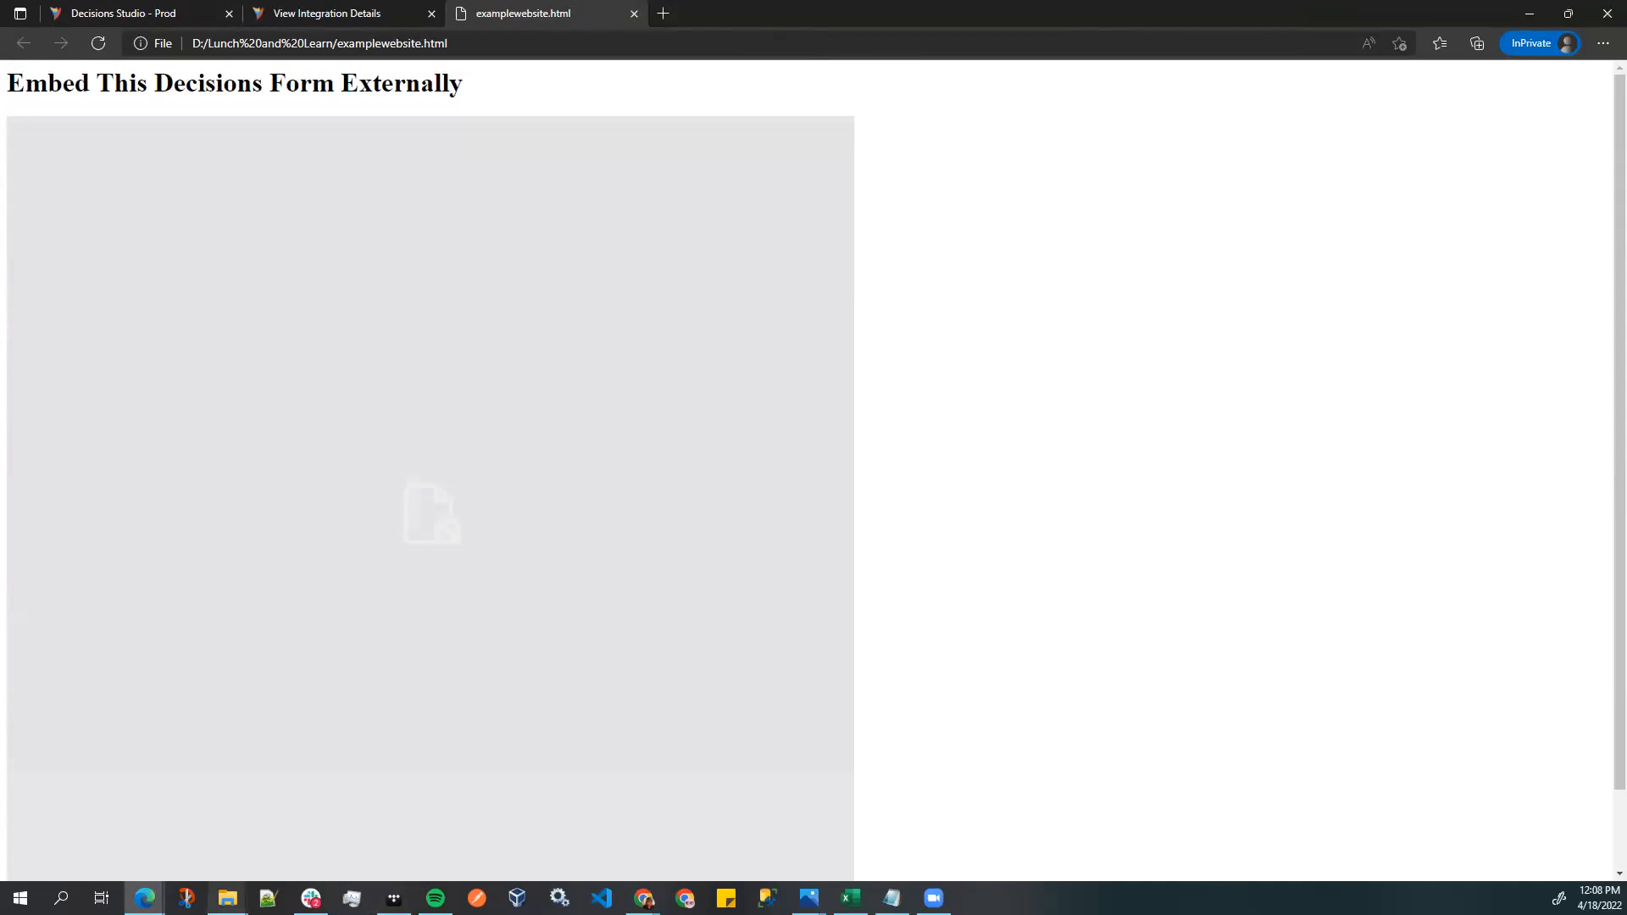
left_click(227, 898)
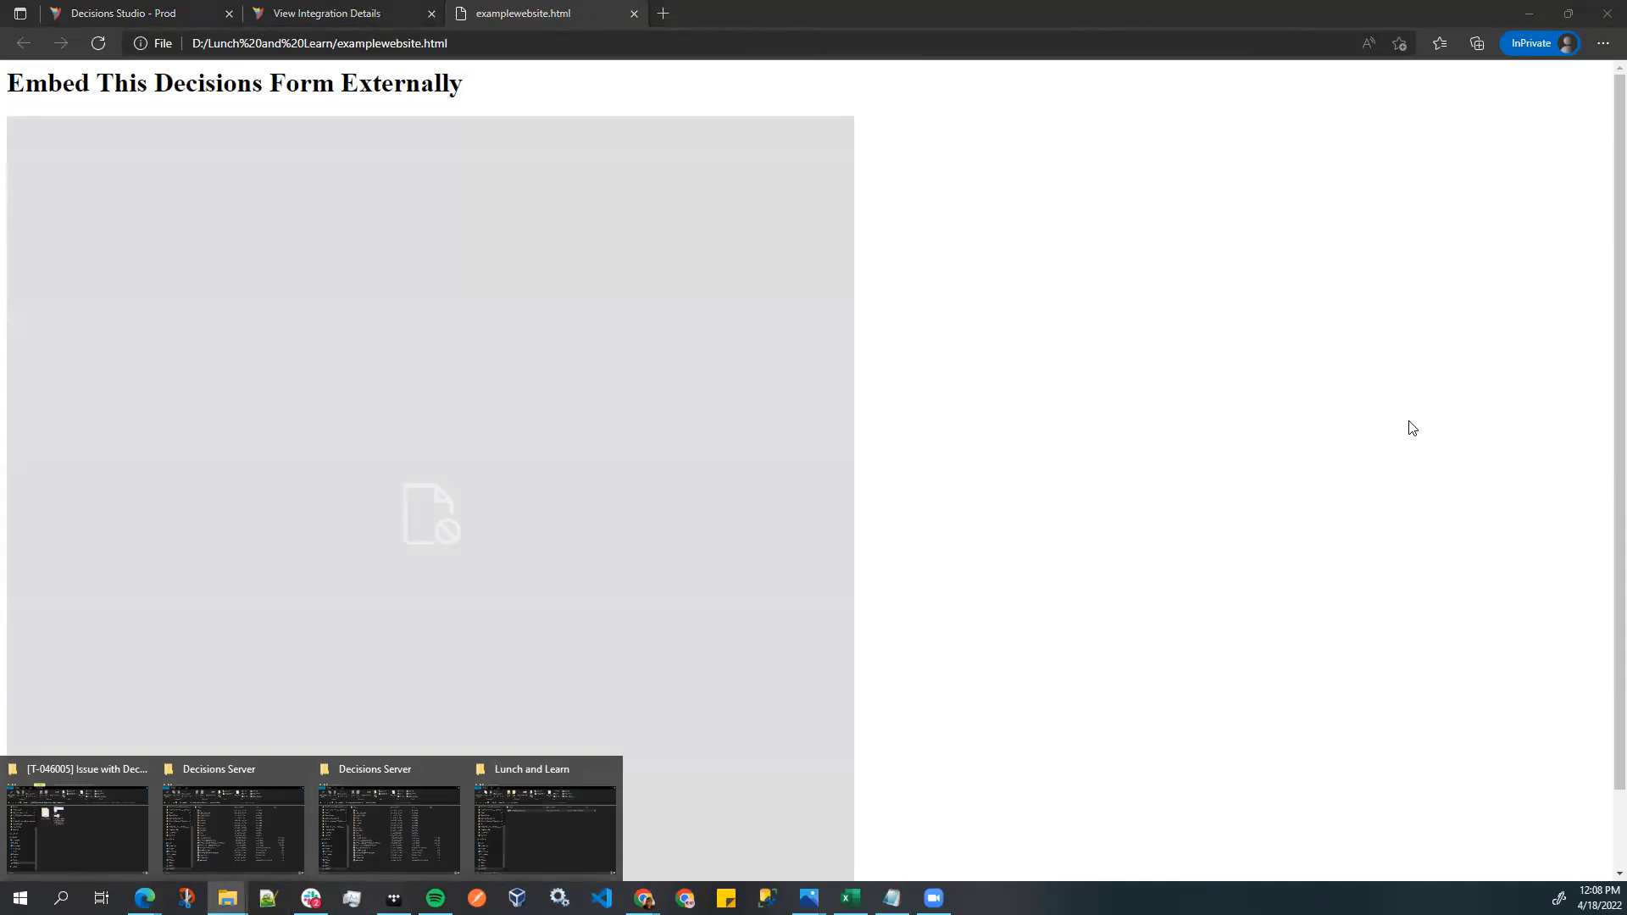
left_click(1408, 424)
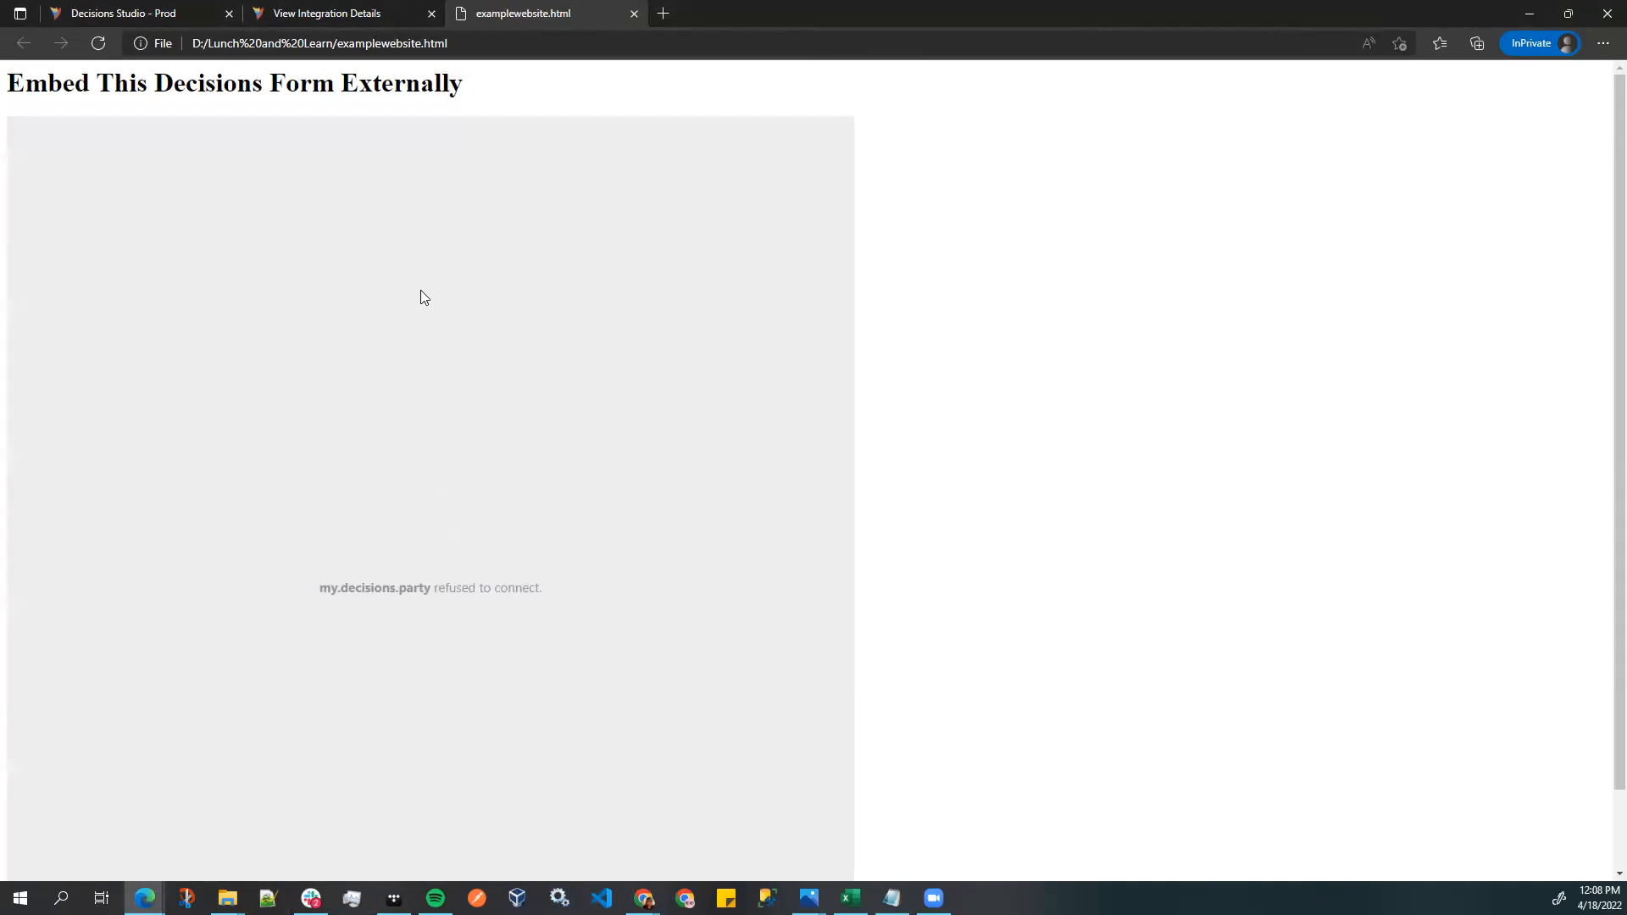
scroll(517, 486, "down", 1)
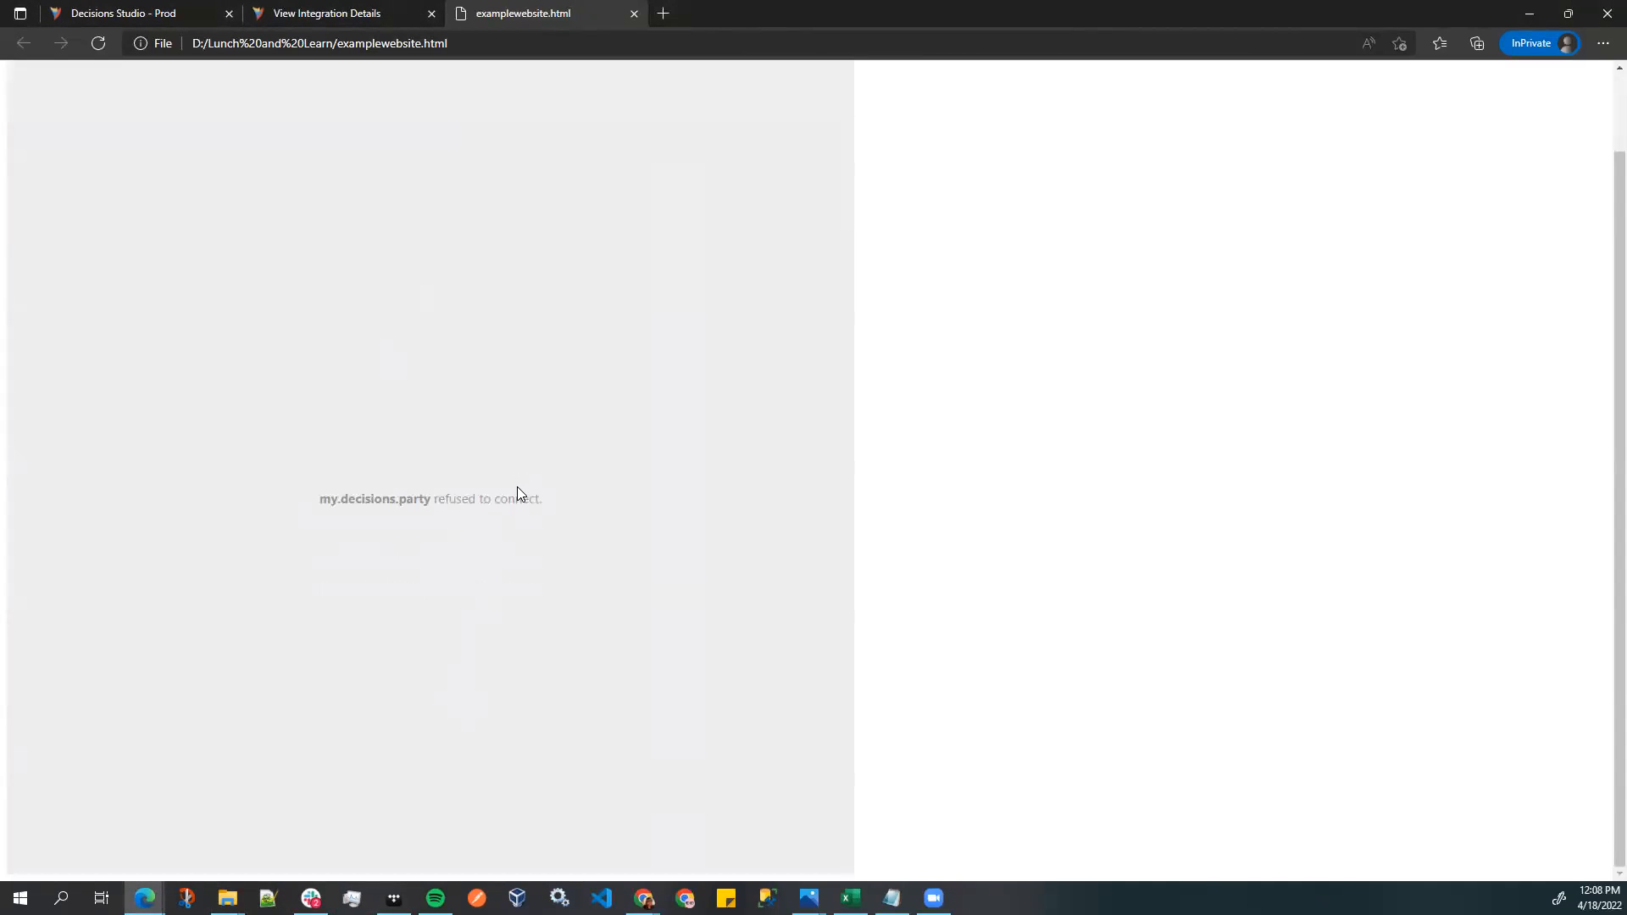
scroll(518, 486, "up", 1)
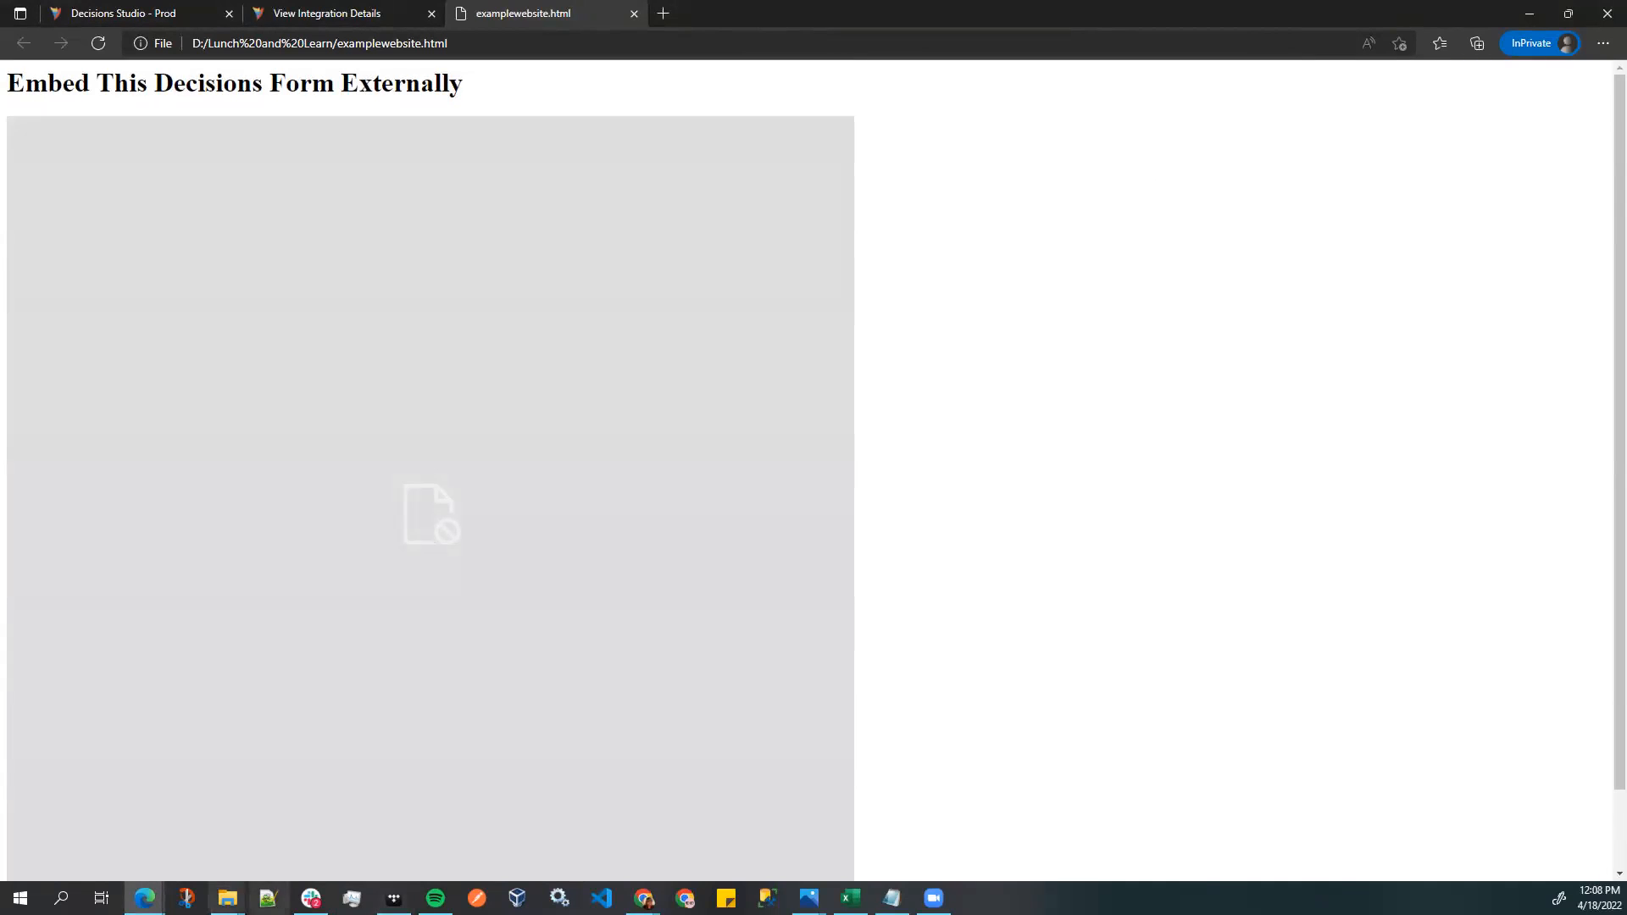
- Open examplewebsite.html from the Lunch and Learn folder in Notepad++ and examine the embed tag's source URL
left_click(227, 898)
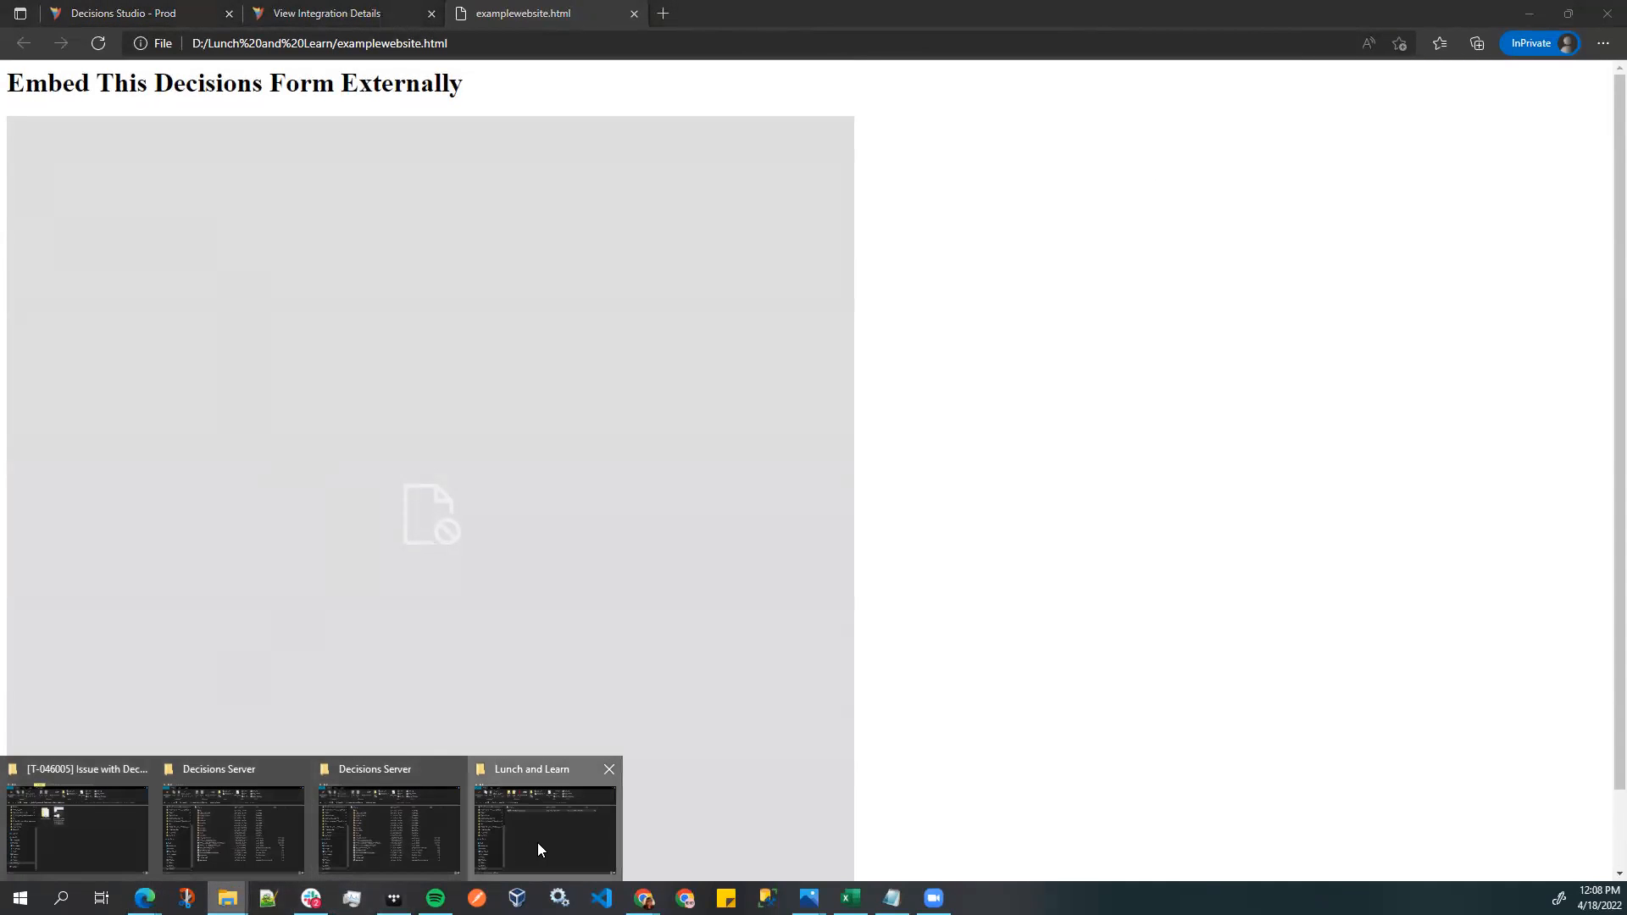
left_click(537, 849)
right_click(652, 350)
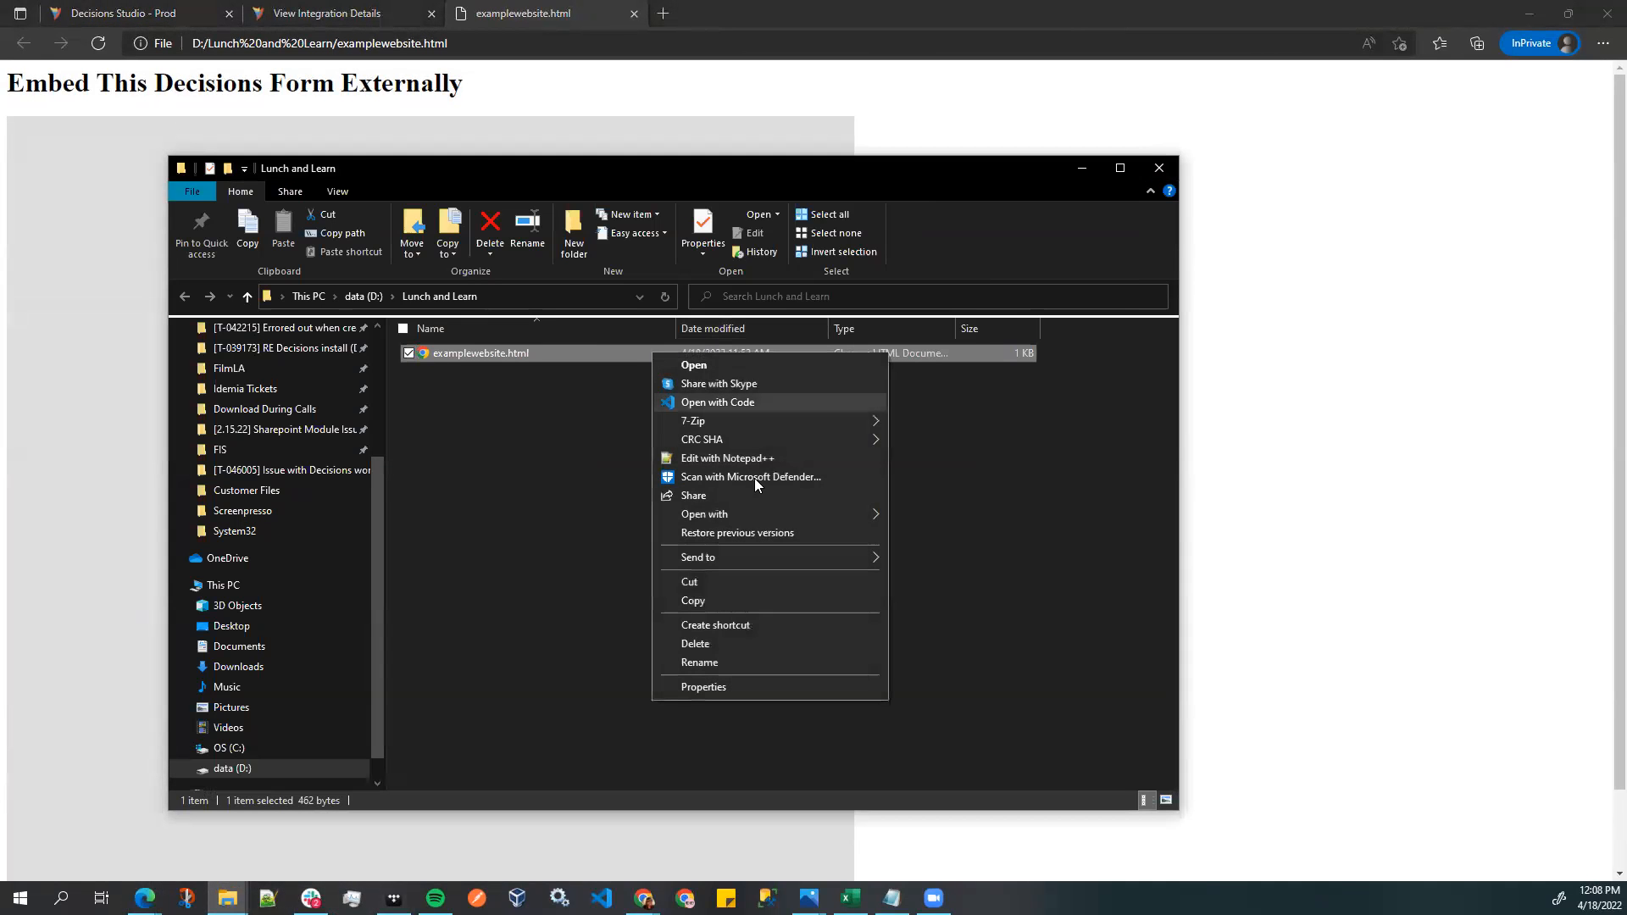
left_click(716, 458)
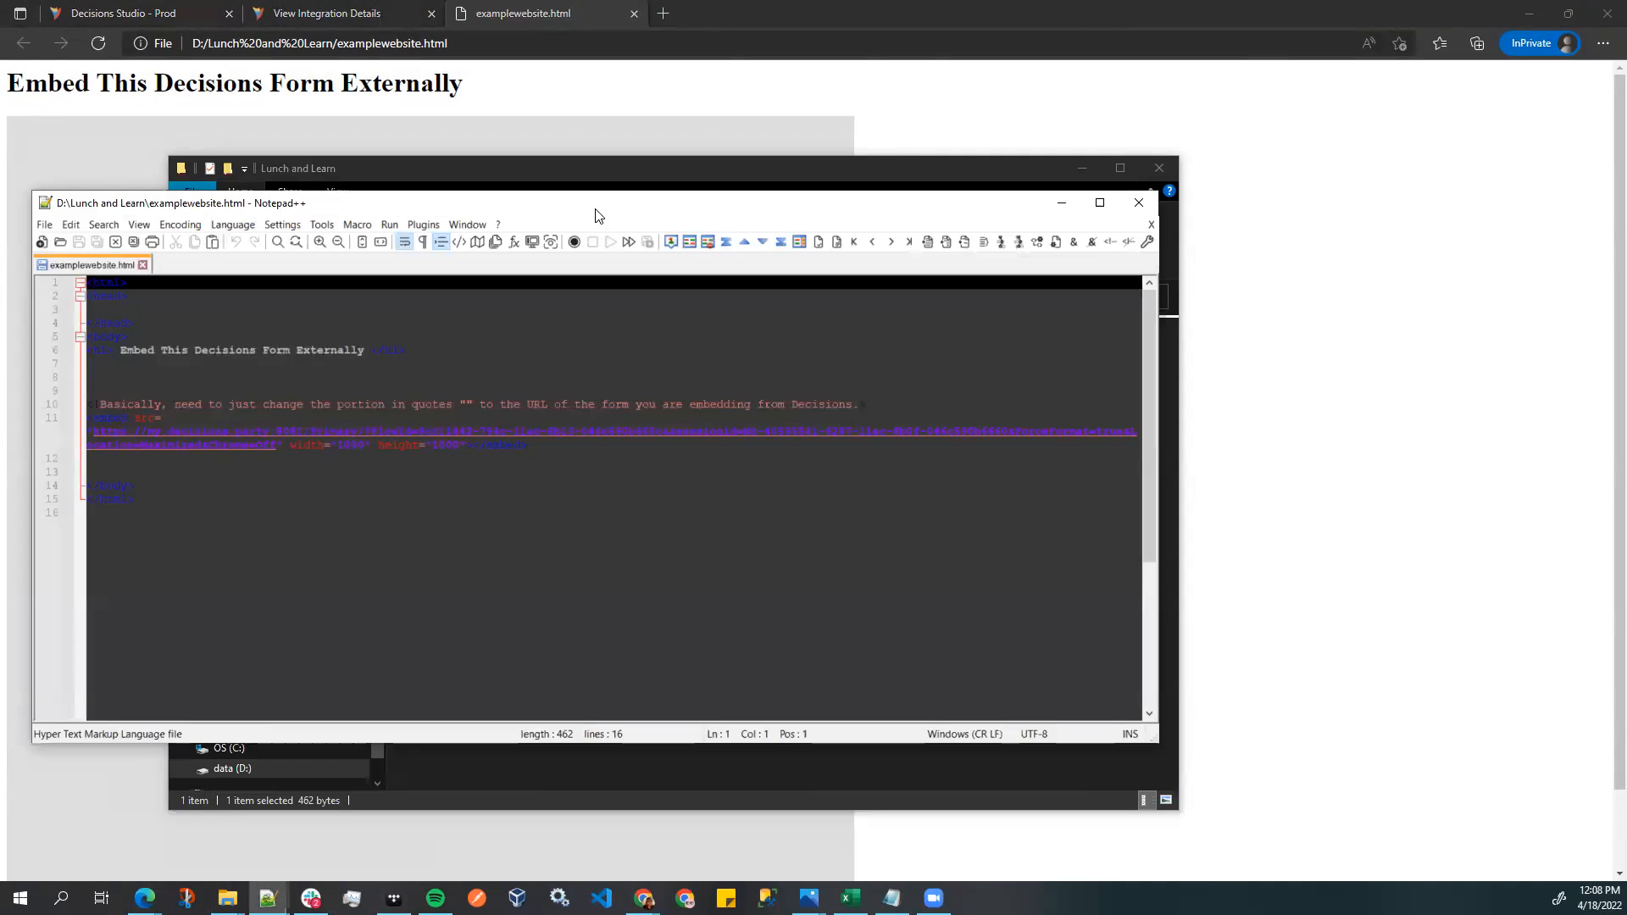
double_click(595, 208)
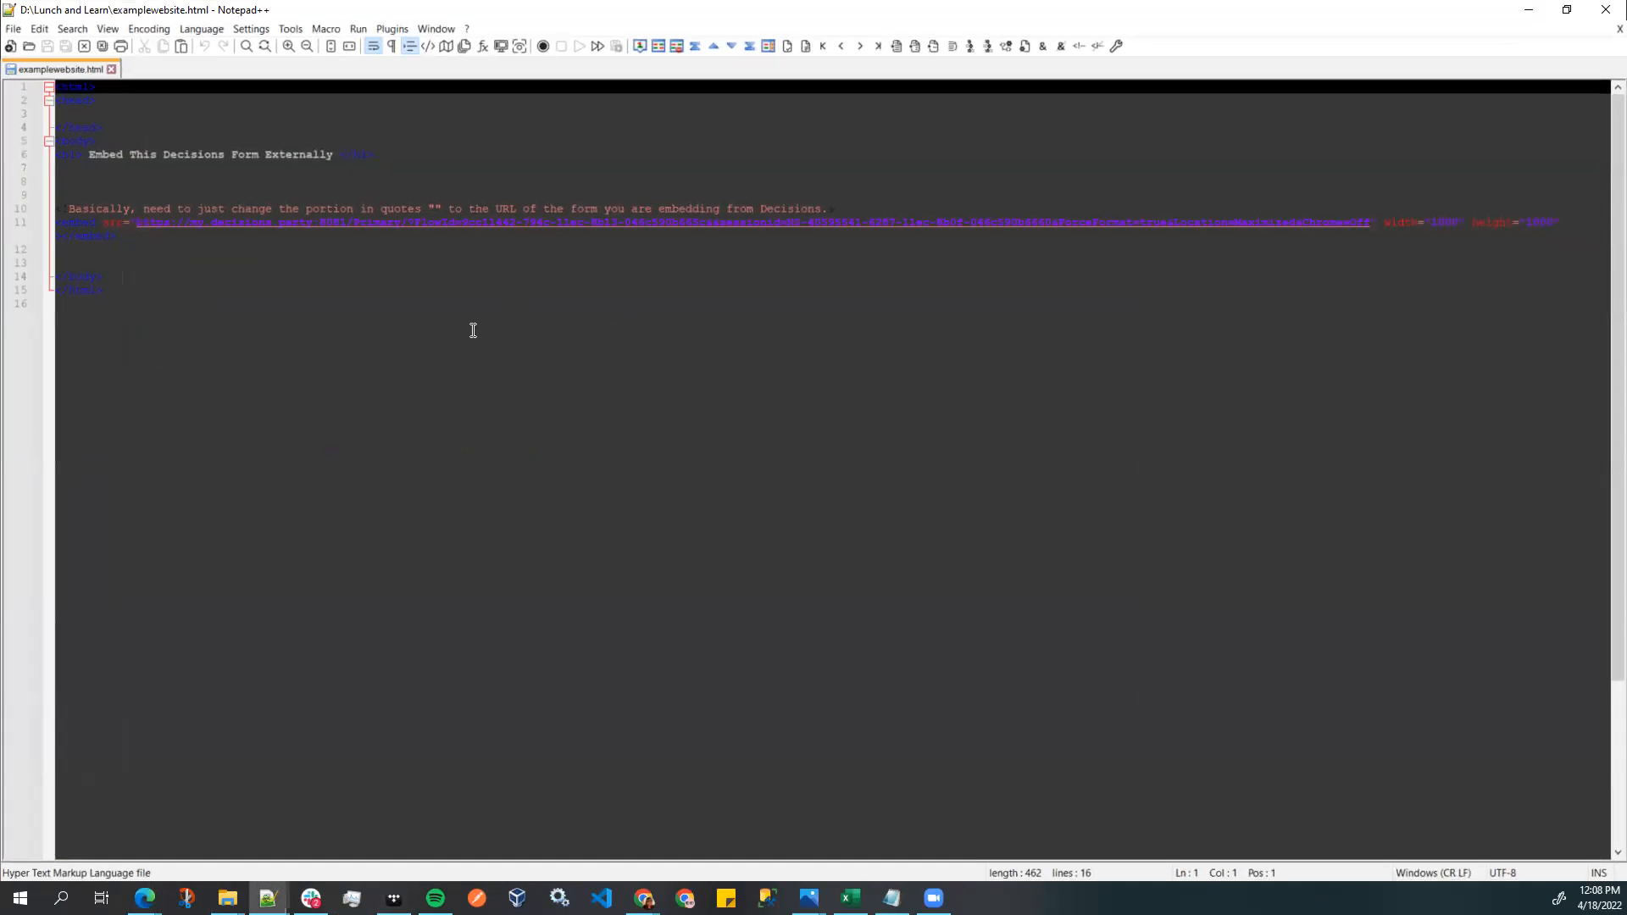
left_click(135, 223)
key("shift+End")
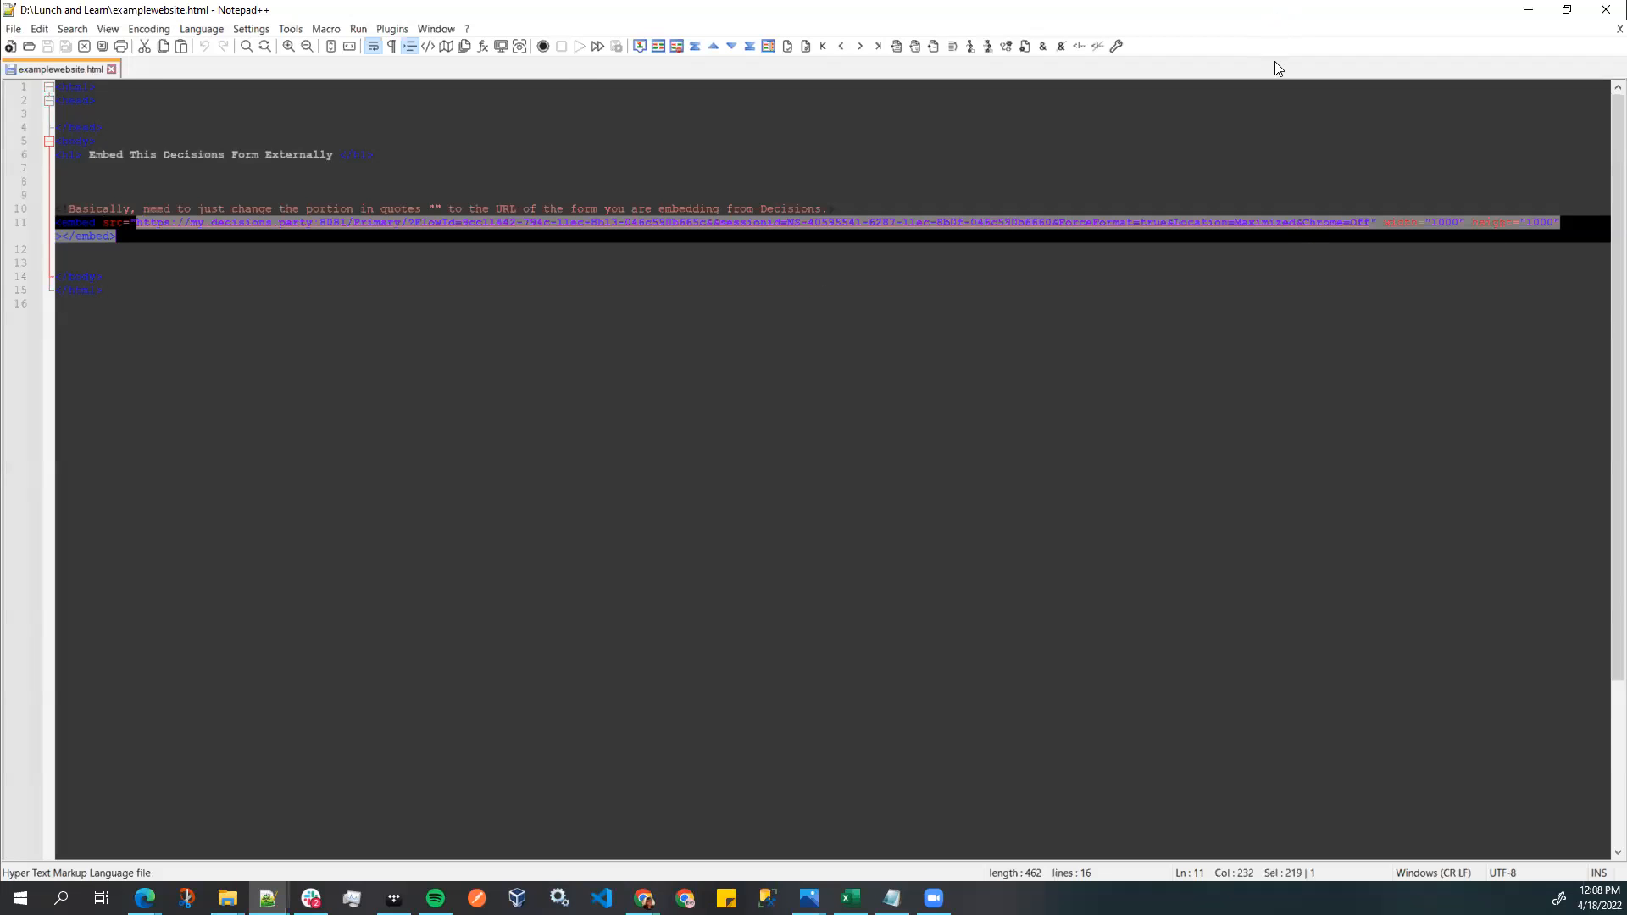
left_click(1567, 10)
- In the flow's integration details in the browser, set Setup to the WhyTest named session and copy the generated URL
left_click(273, 13)
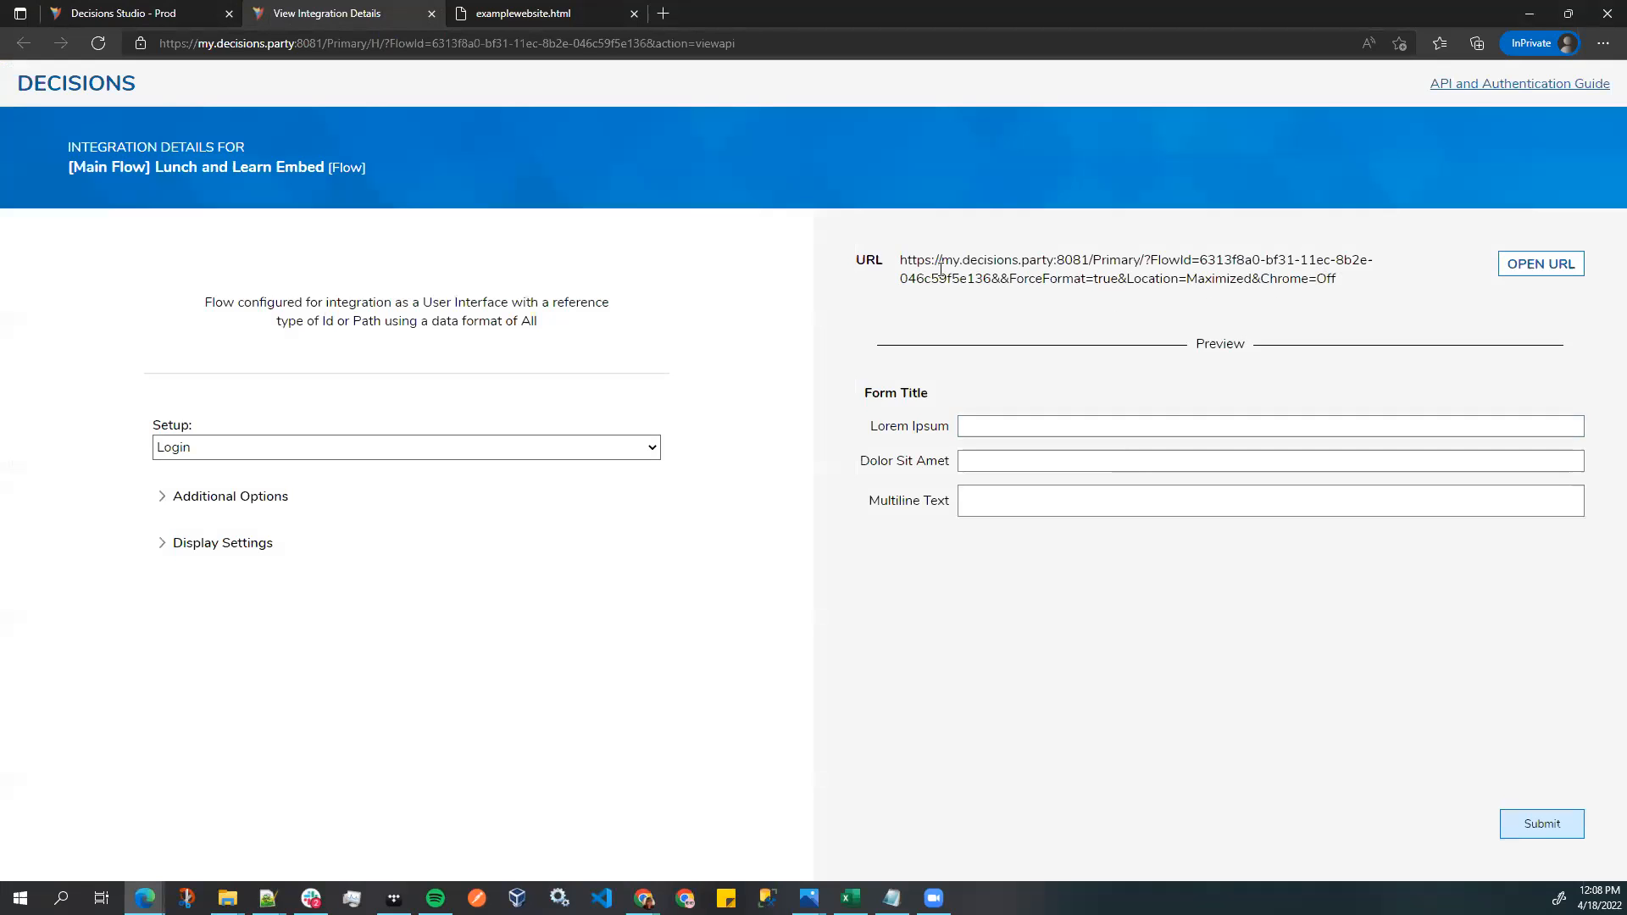
left_click(243, 505)
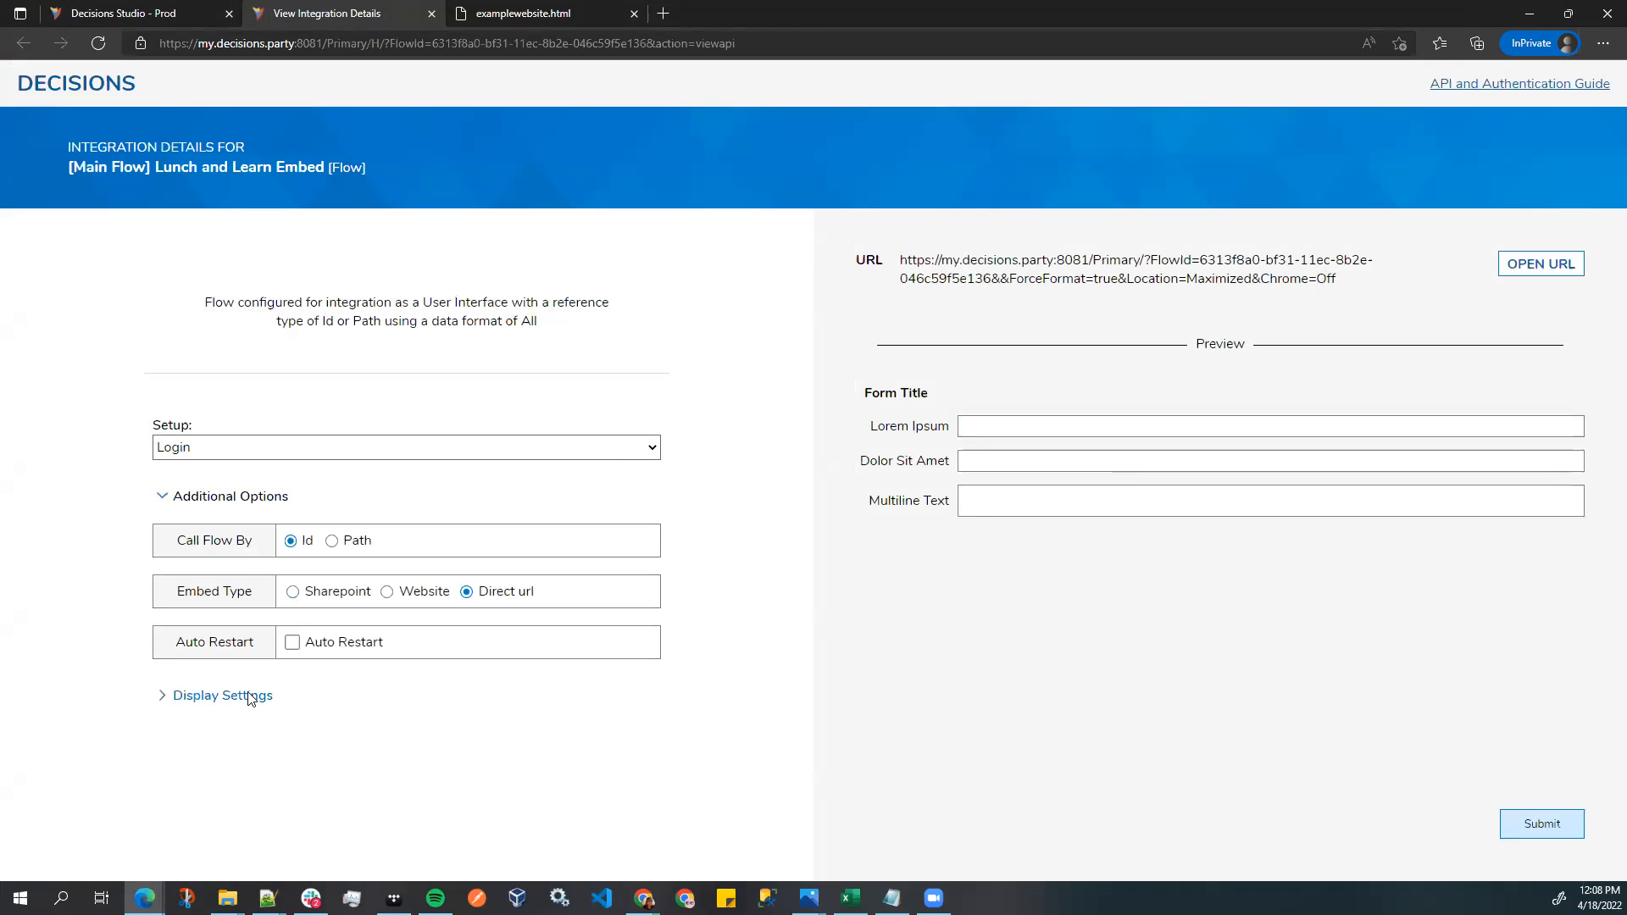
left_click(652, 444)
scroll(305, 630, "down", 1)
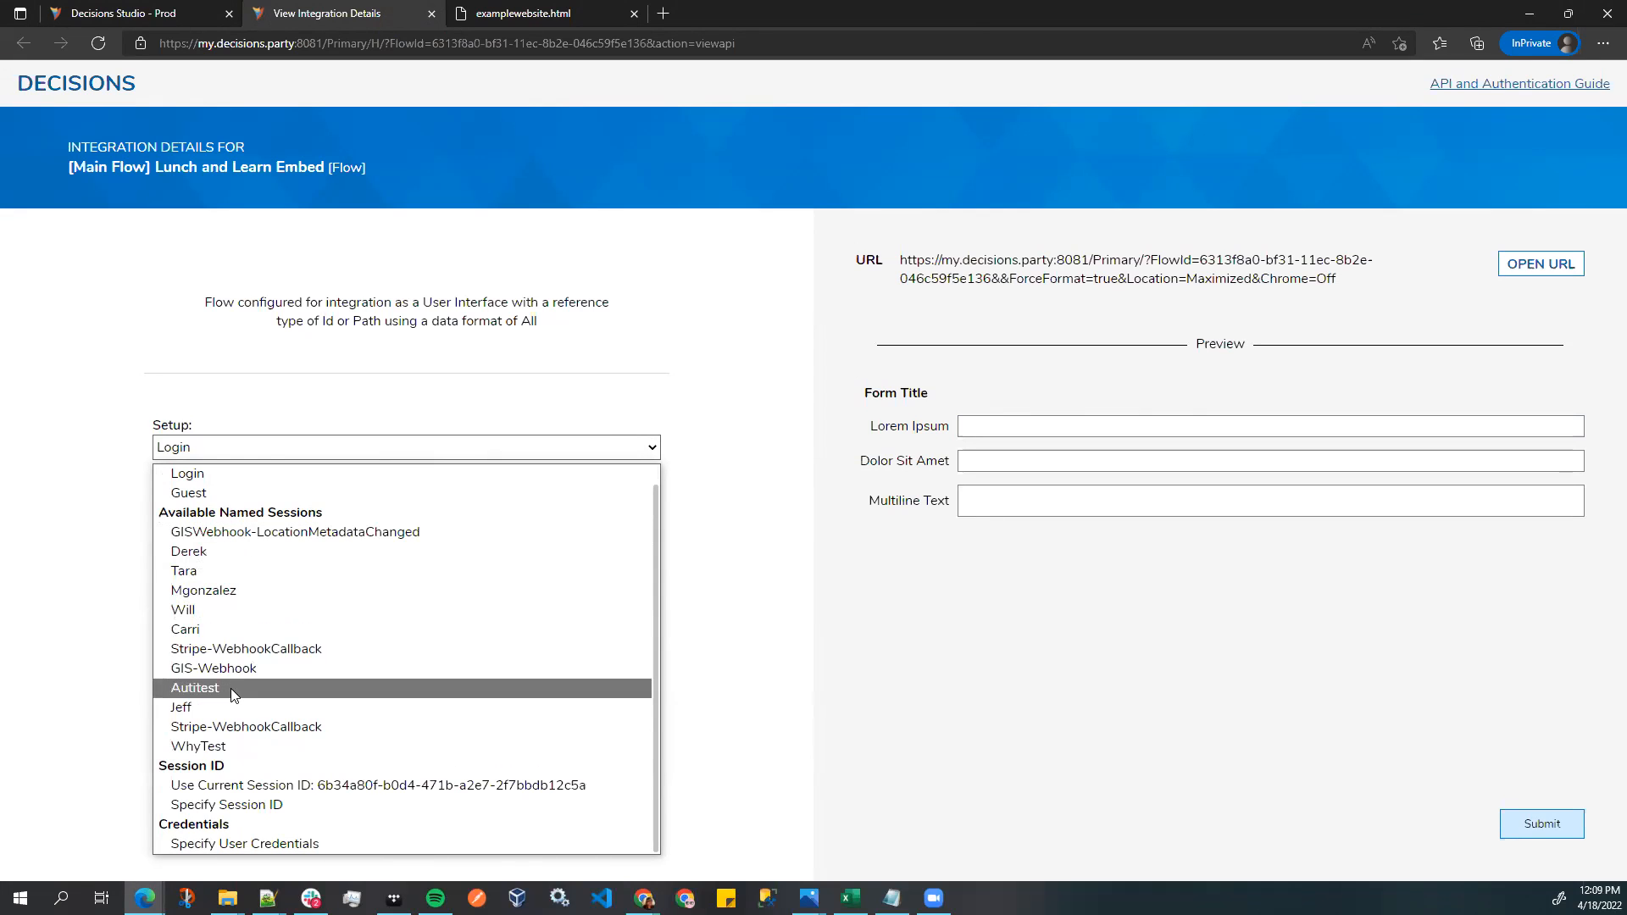
scroll(279, 678, "up", 1)
scroll(320, 847, "down", 1)
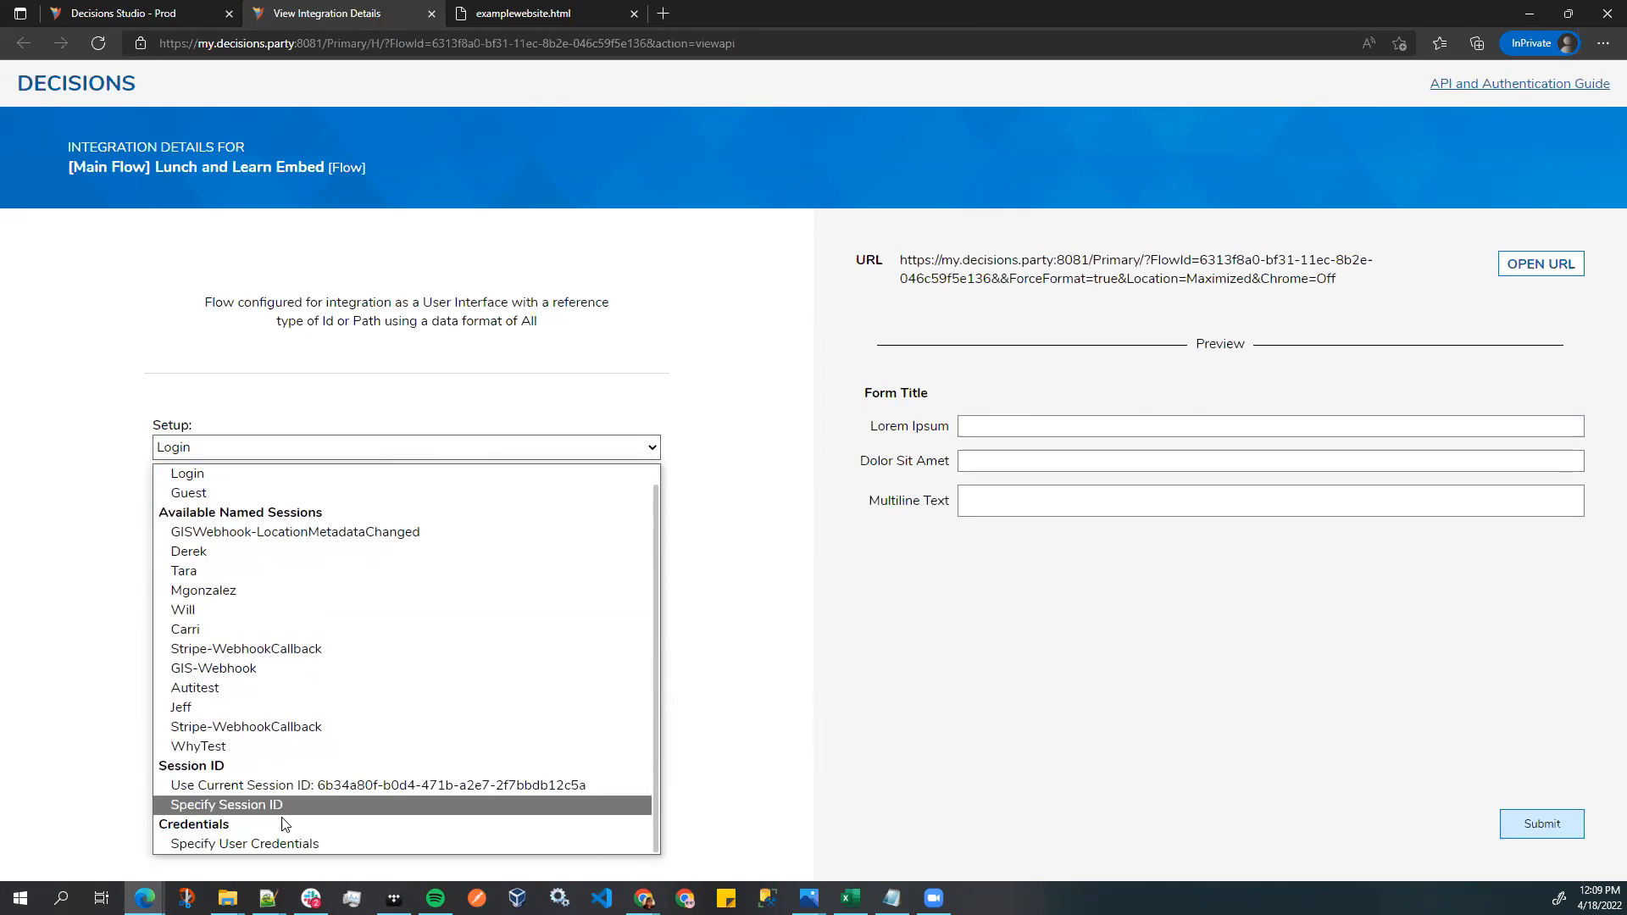
left_click(207, 747)
left_click_drag(1348, 309, 903, 268)
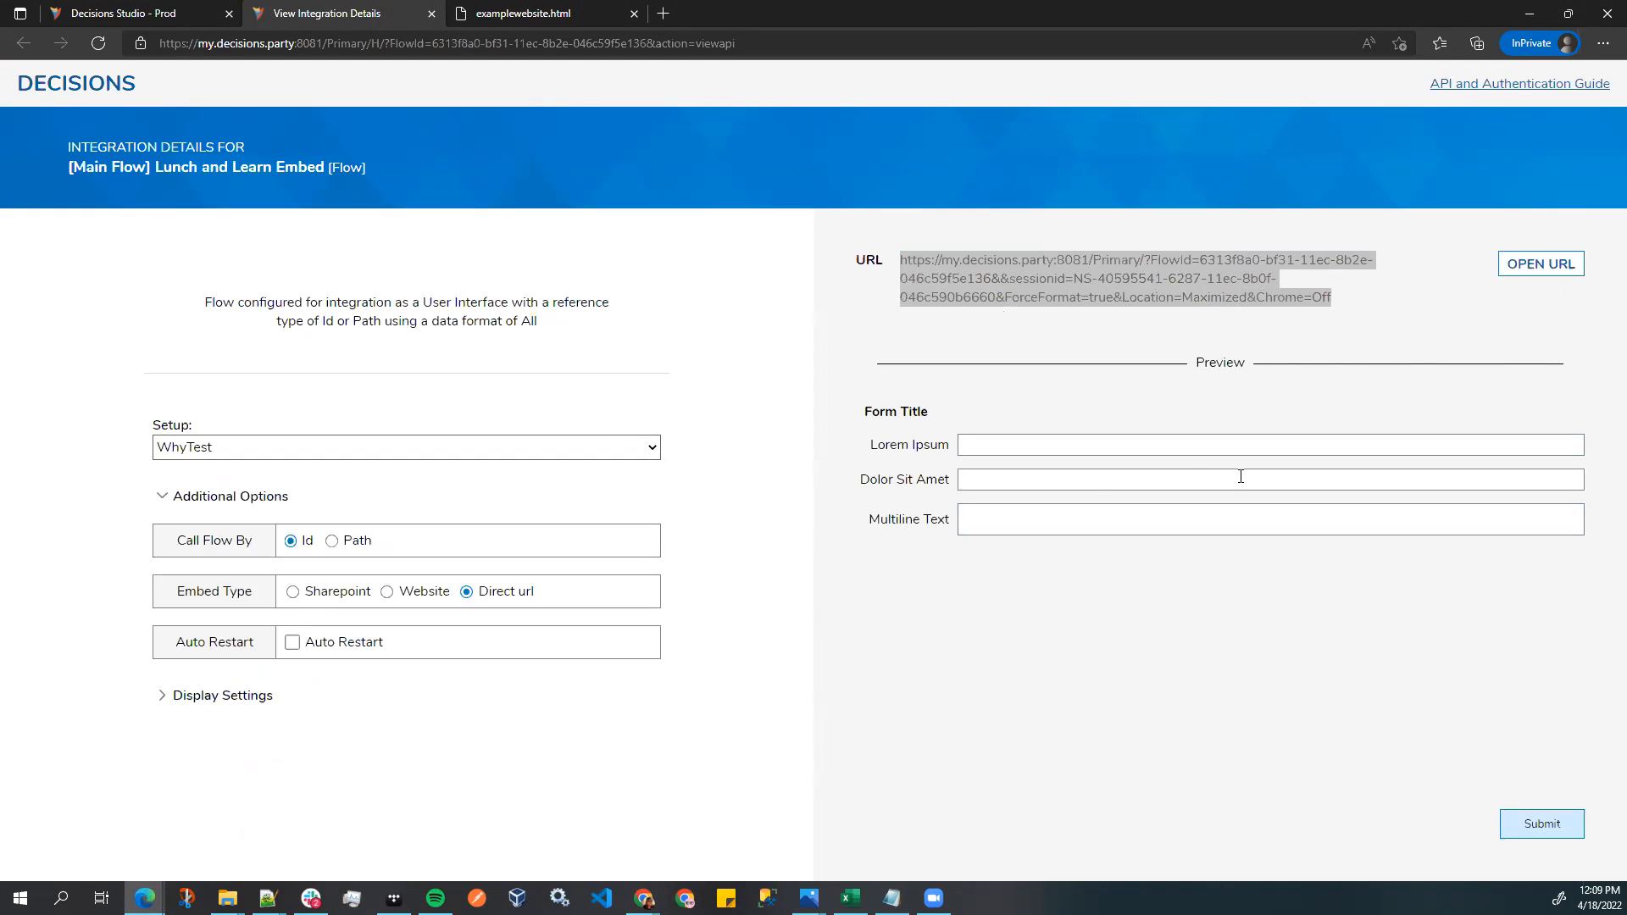
- In Notepad++, replace the embed source URL in examplewebsite.html with the copied flow URL and save the file
left_click(311, 898)
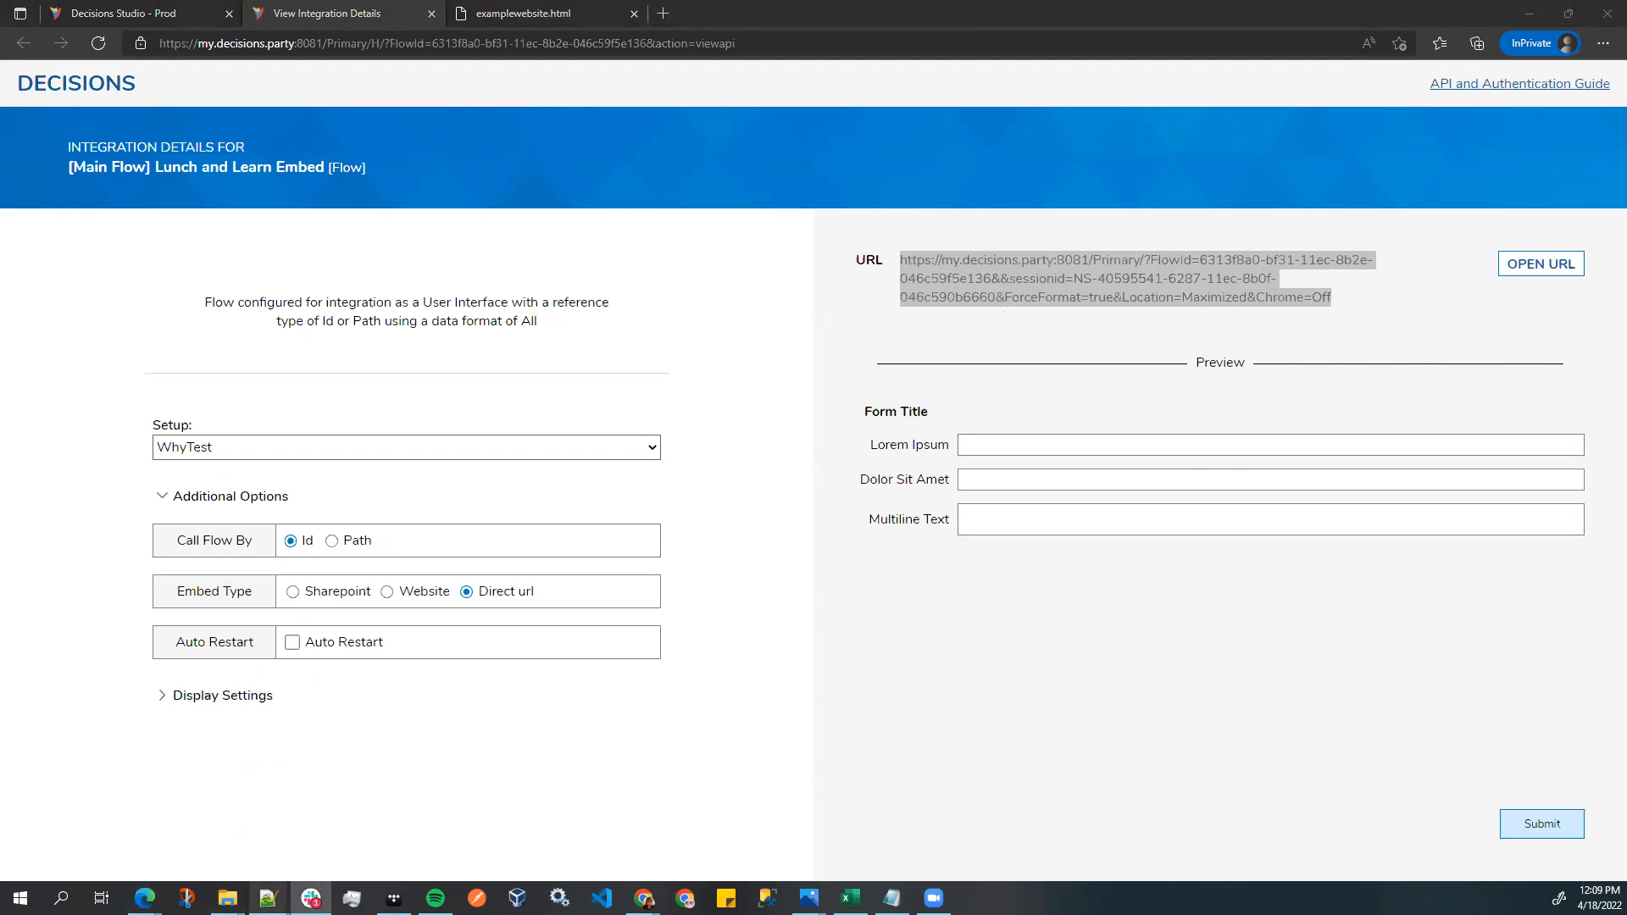
mouse_move(268, 898)
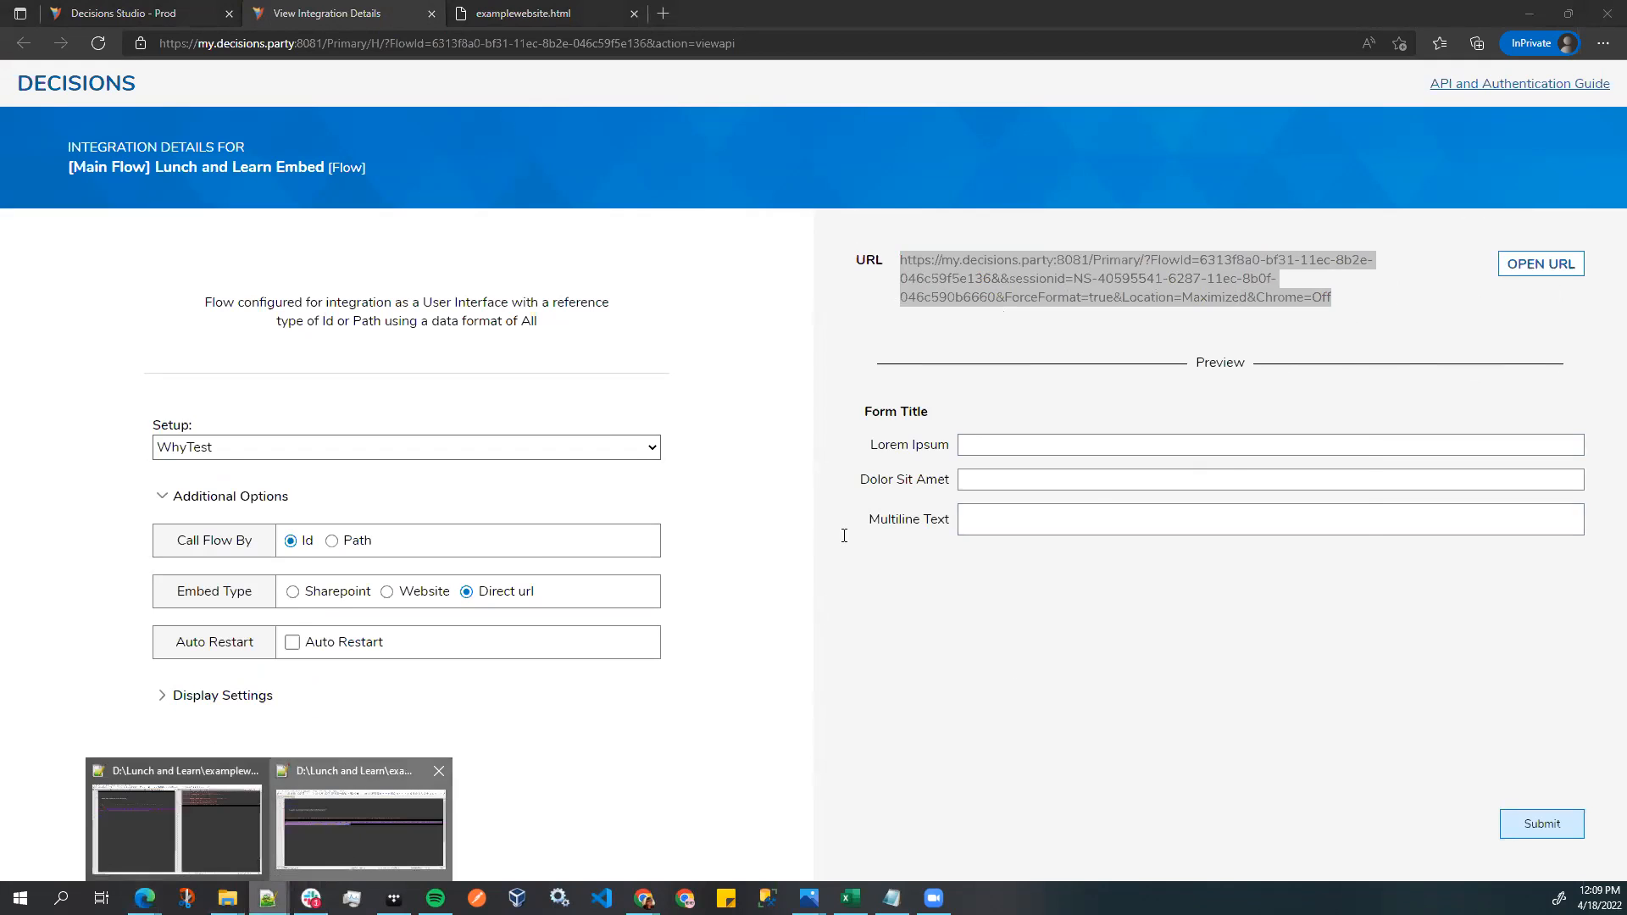
left_click(360, 826)
left_click(747, 400)
left_click_drag(478, 449, 293, 429)
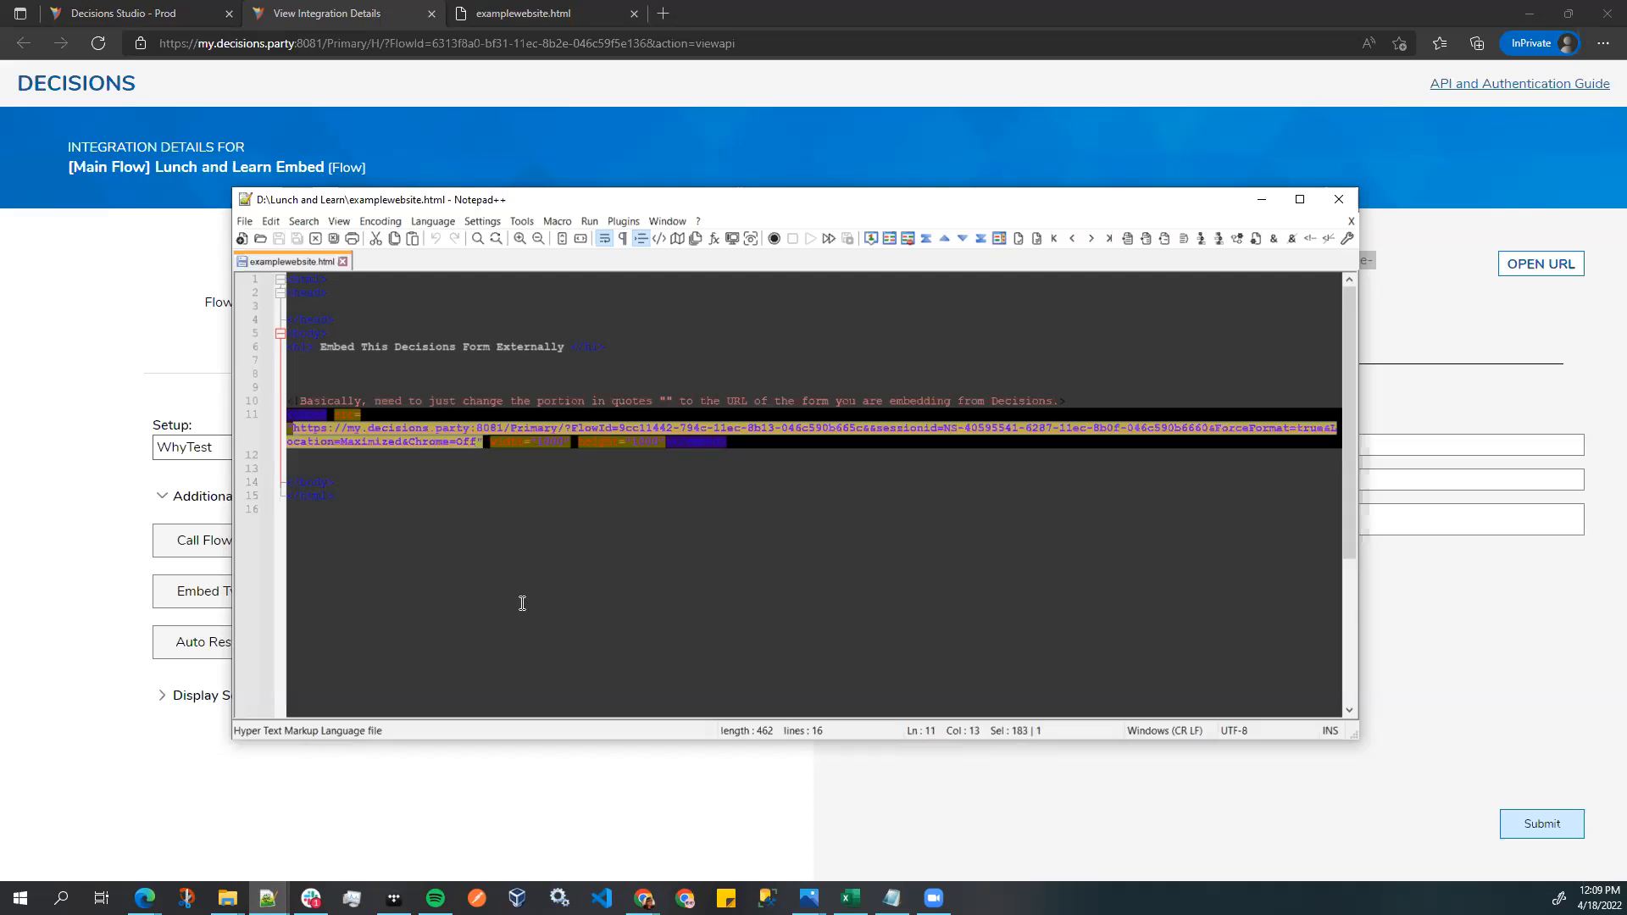
key("ctrl+v")
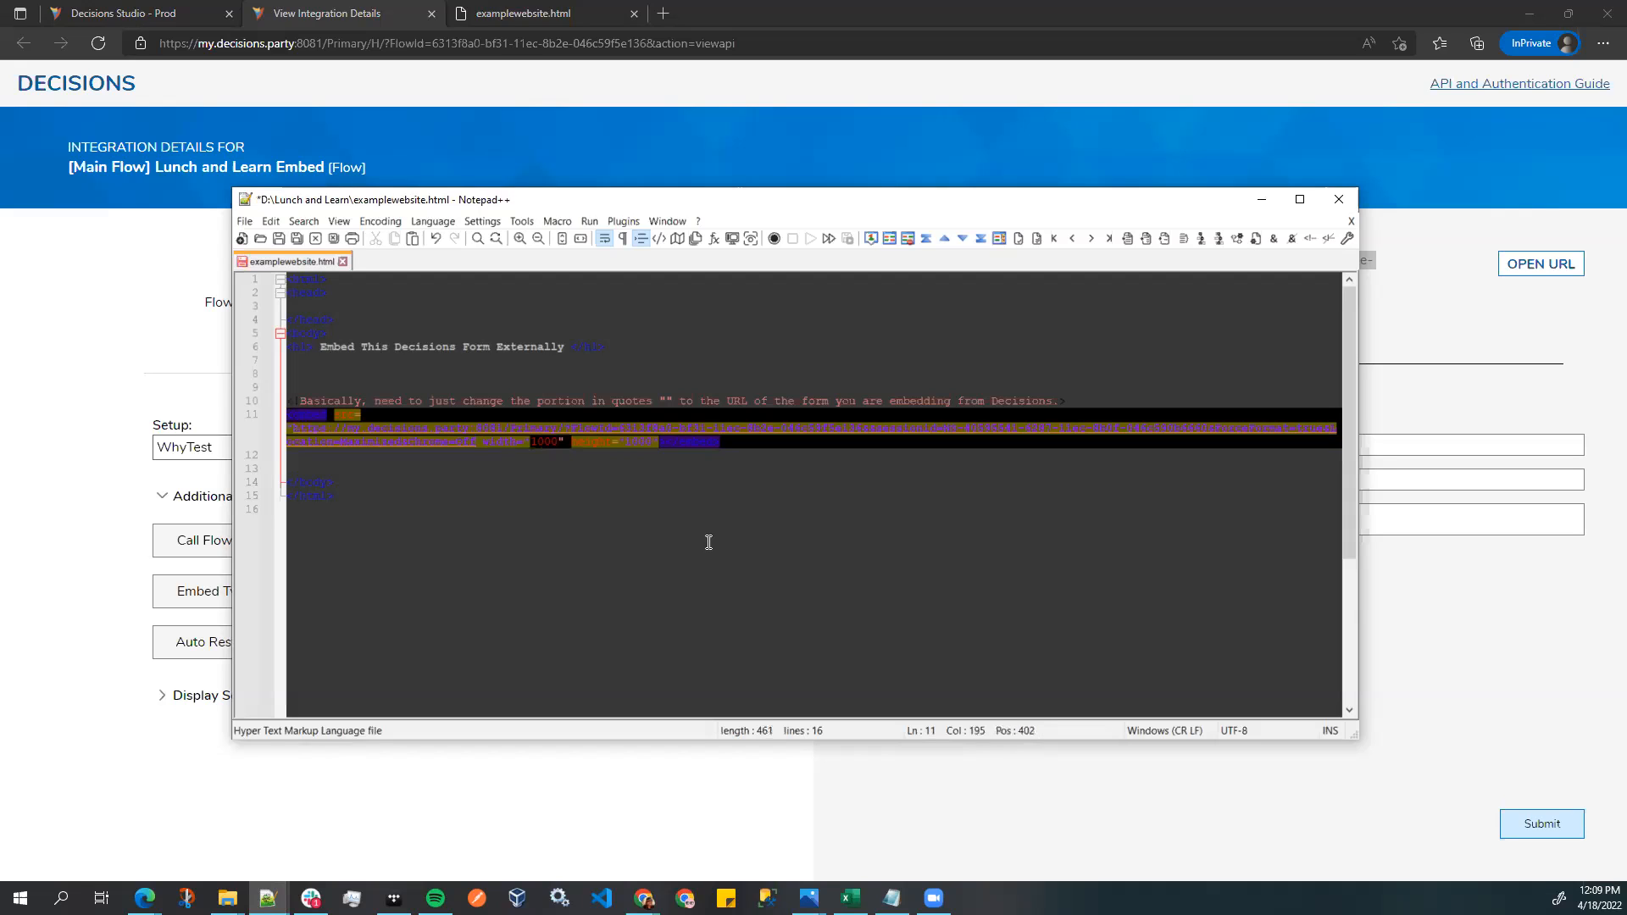
key("ctrl+s")
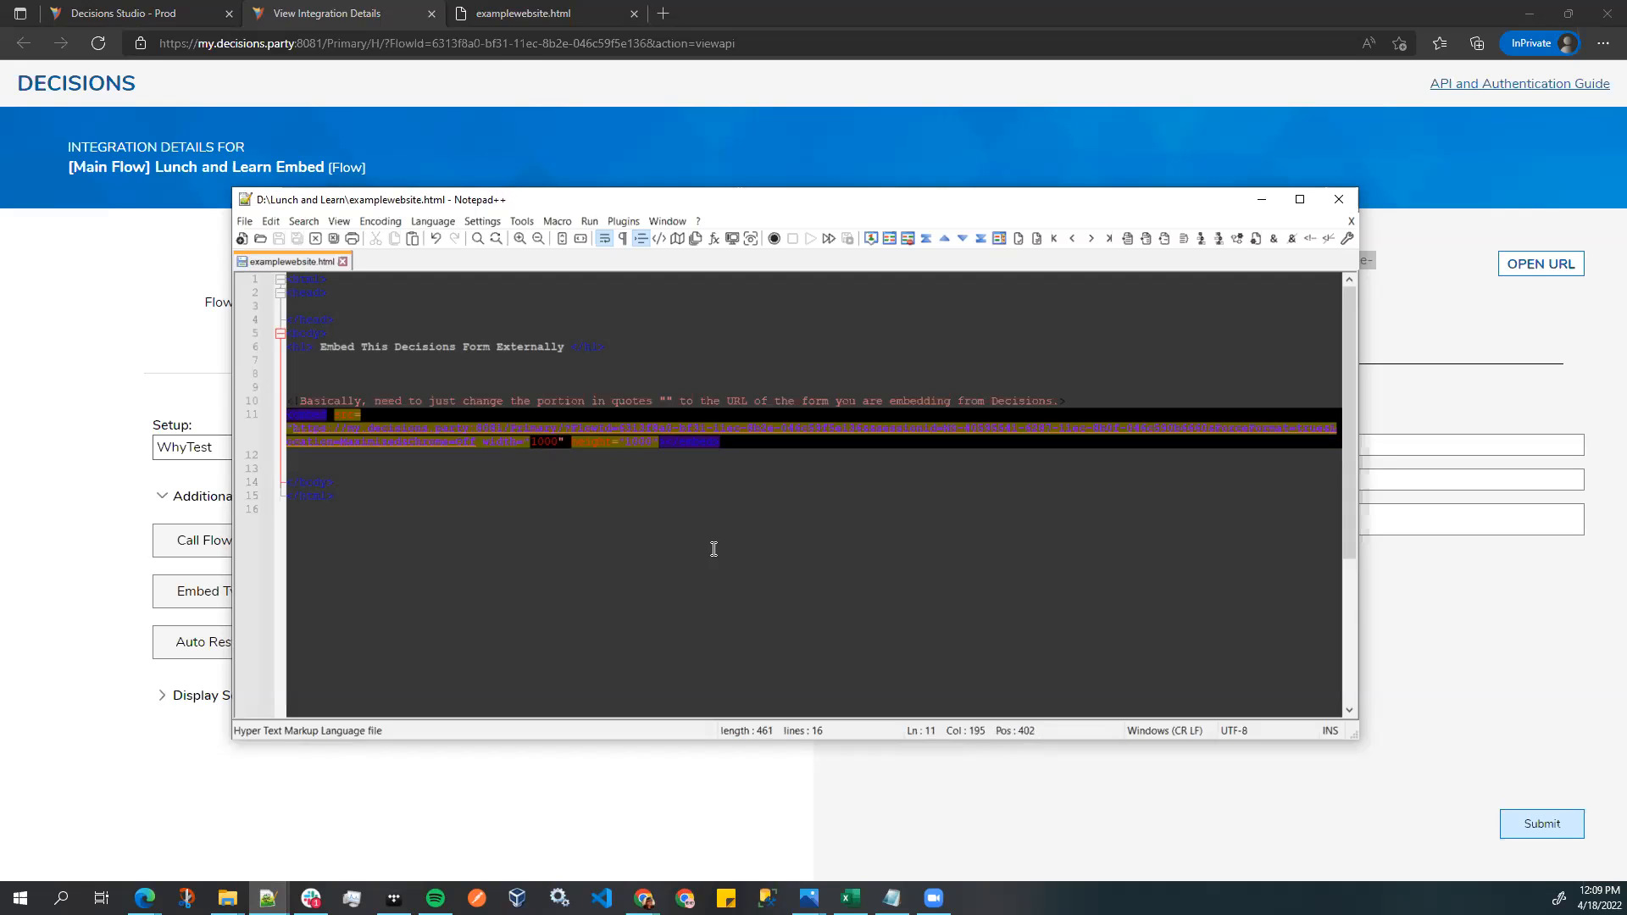
left_click(712, 550)
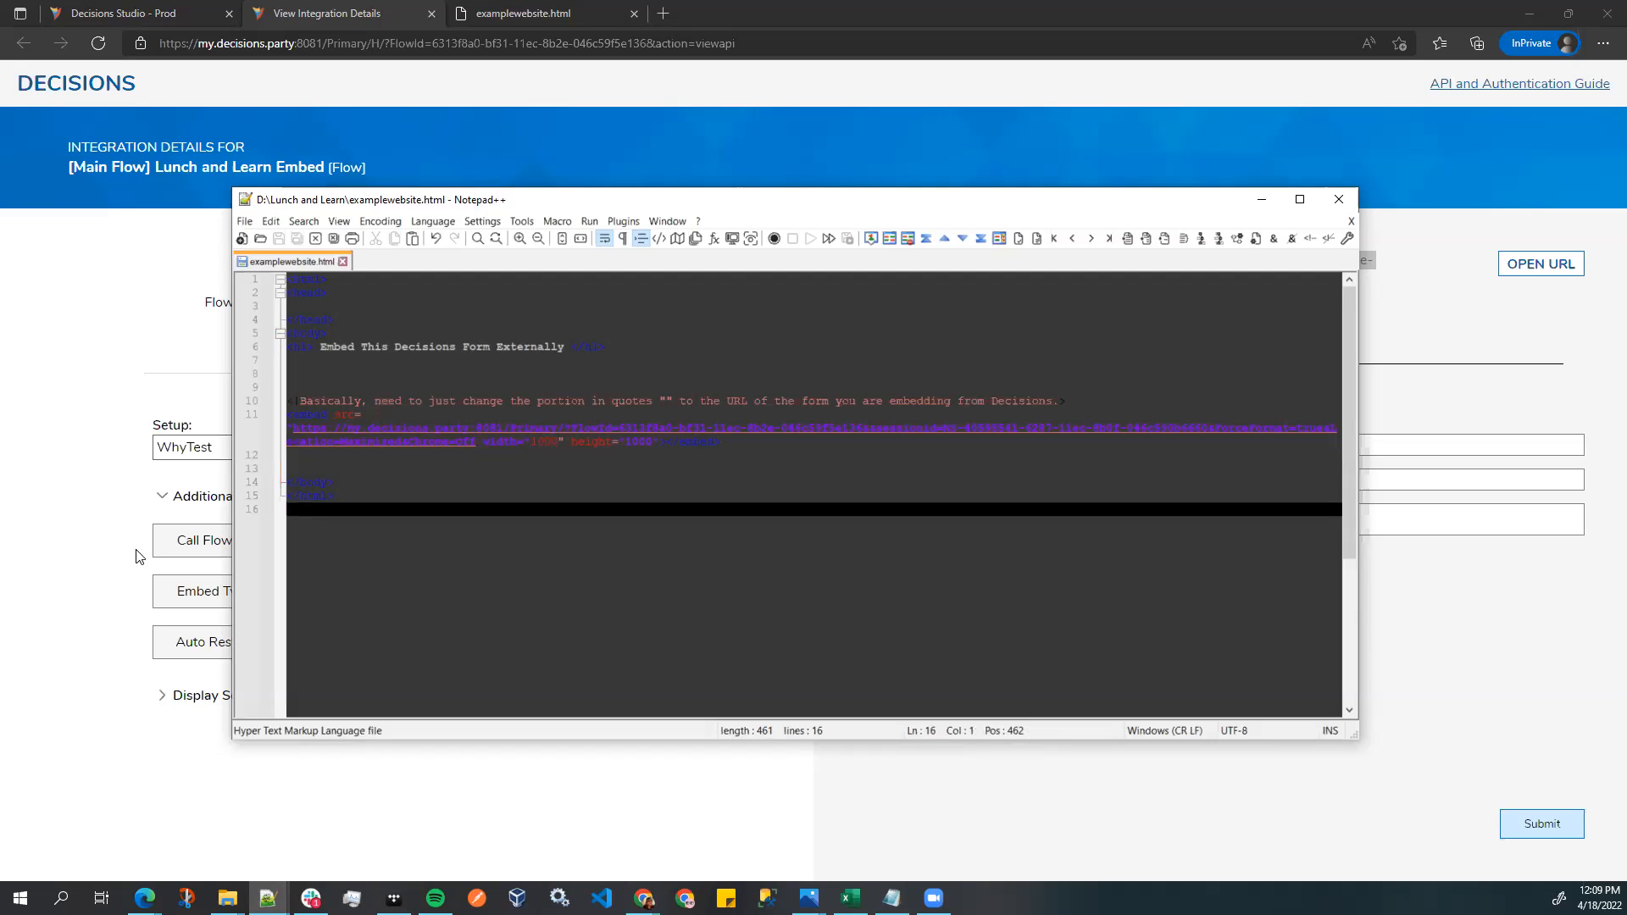
- Return to the examplewebsite.html page in the browser, open the developer tools, and reload it to record its network requests
left_click(200, 221)
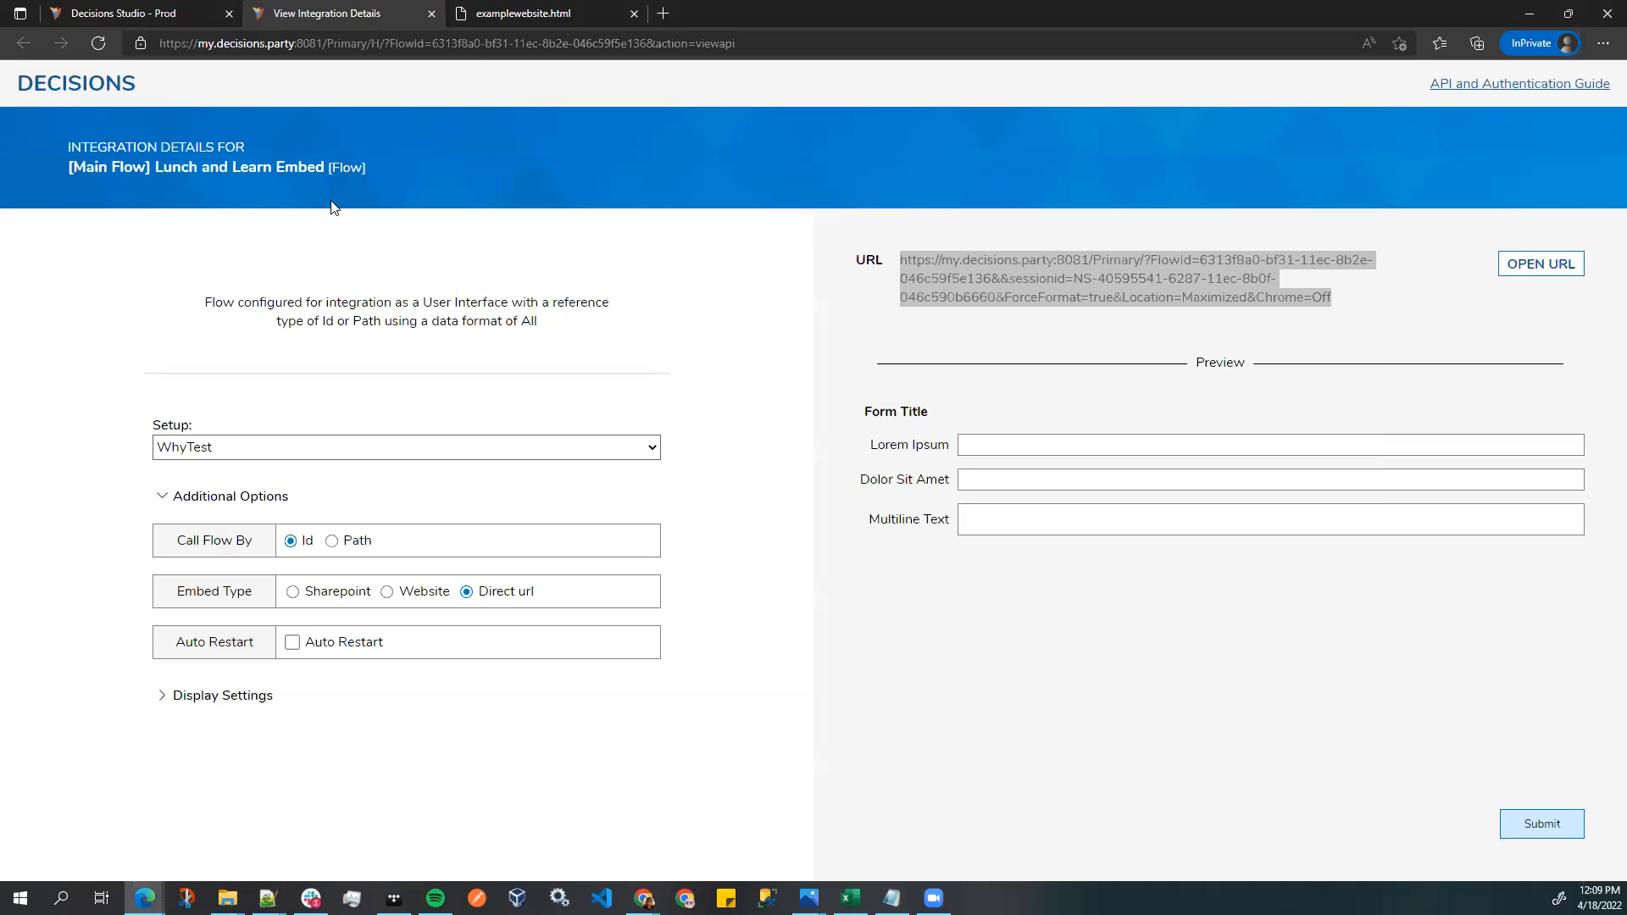
left_click(509, 15)
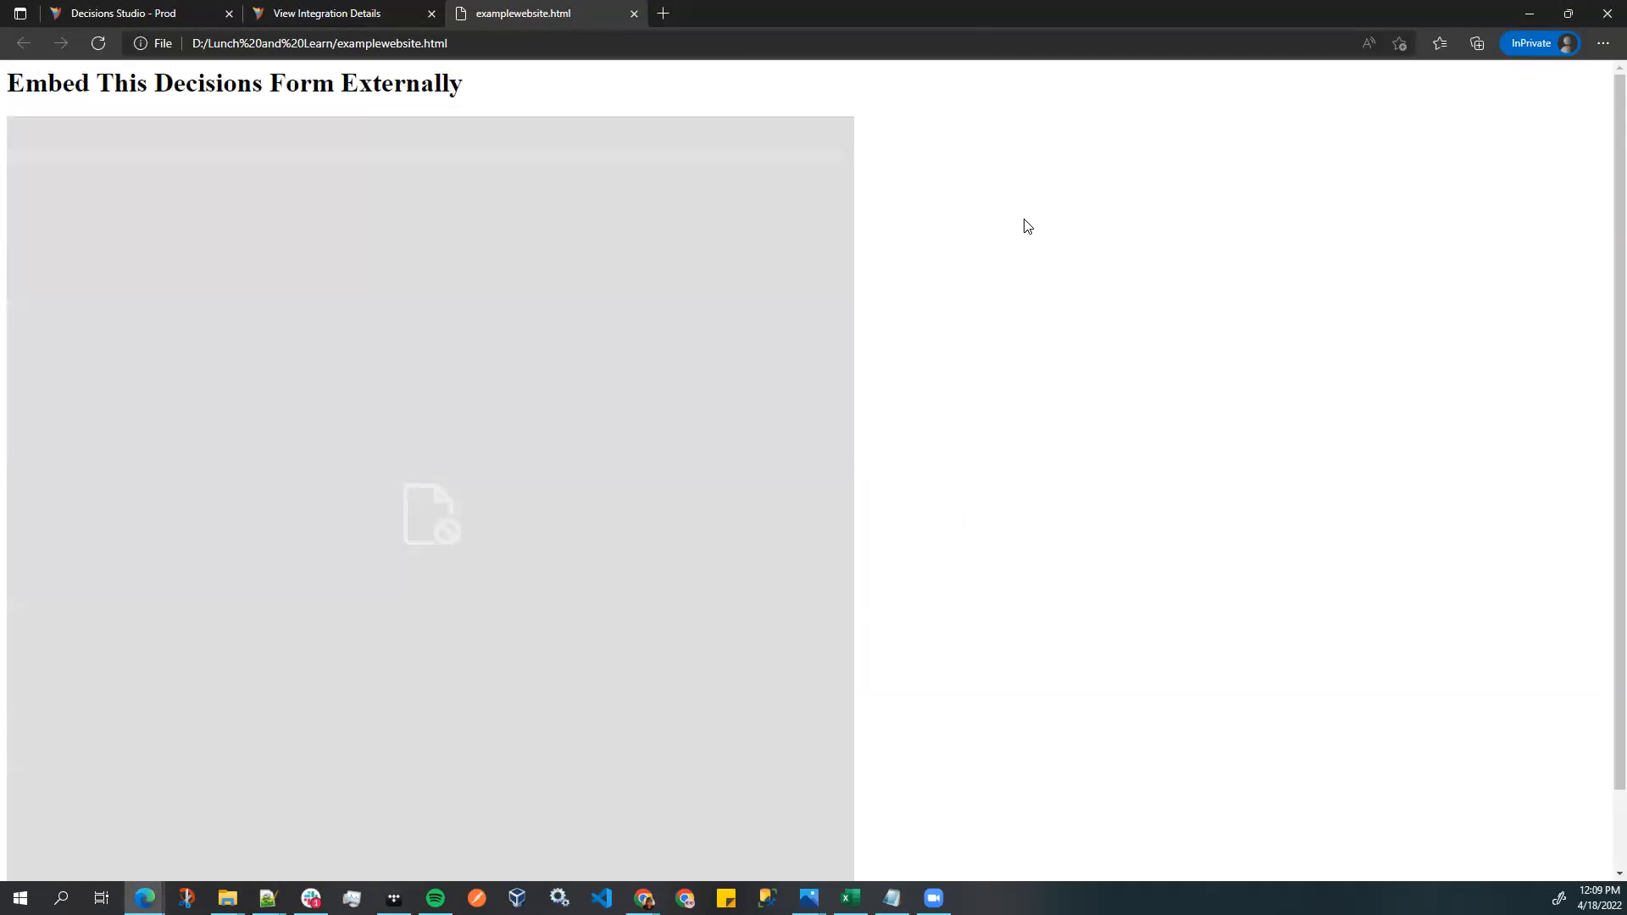
key("F12")
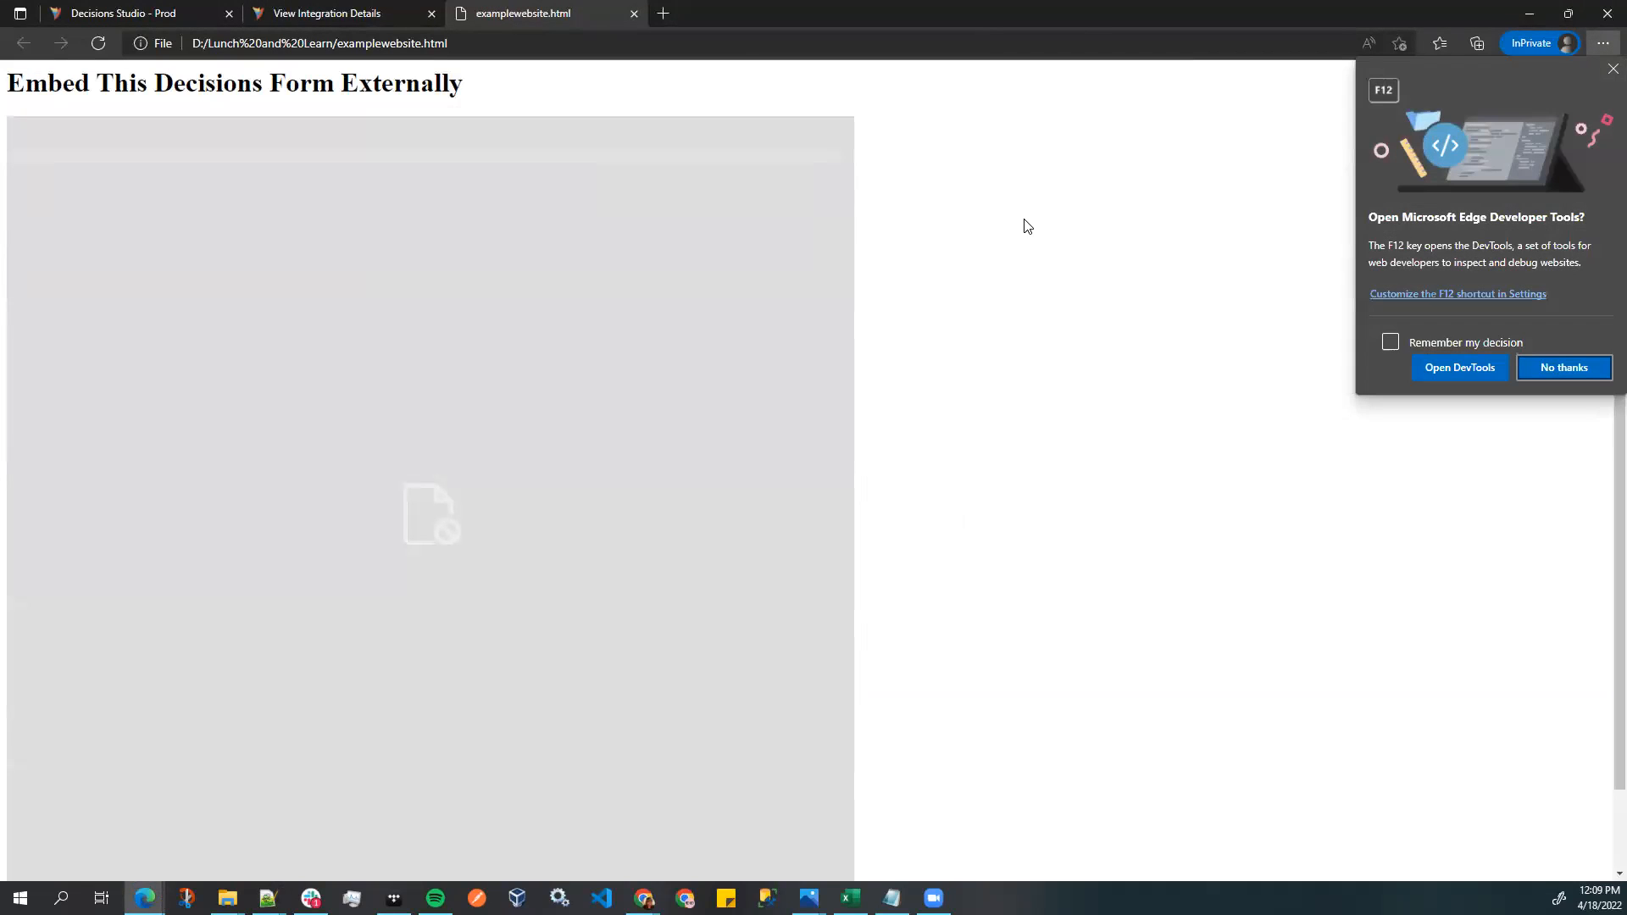
left_click(1445, 376)
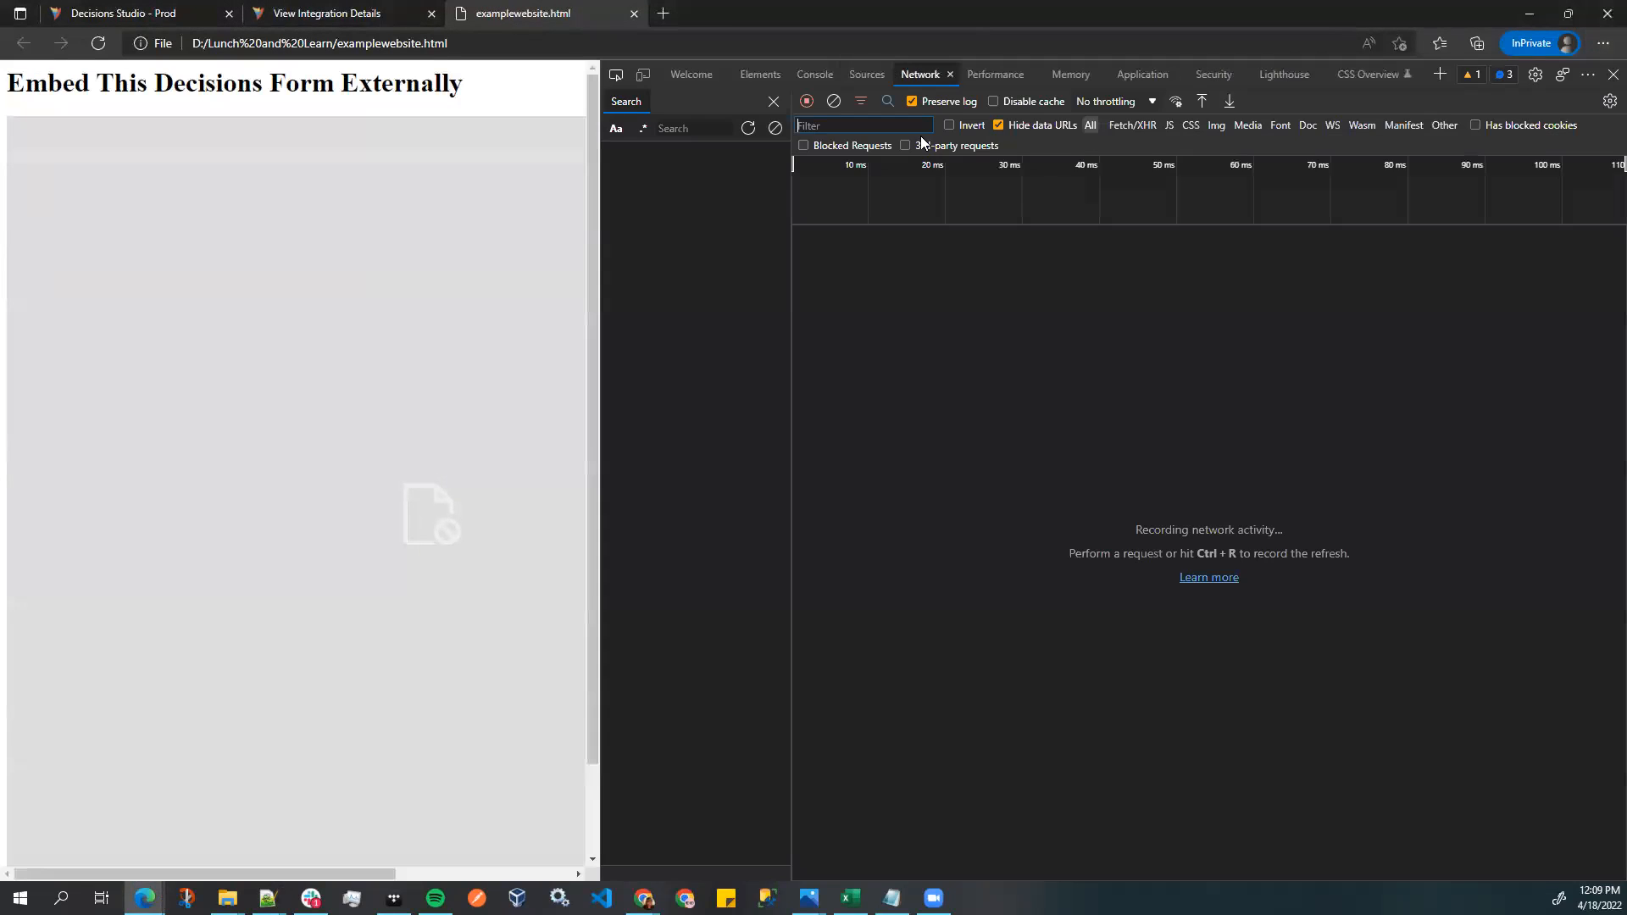
left_click(99, 45)
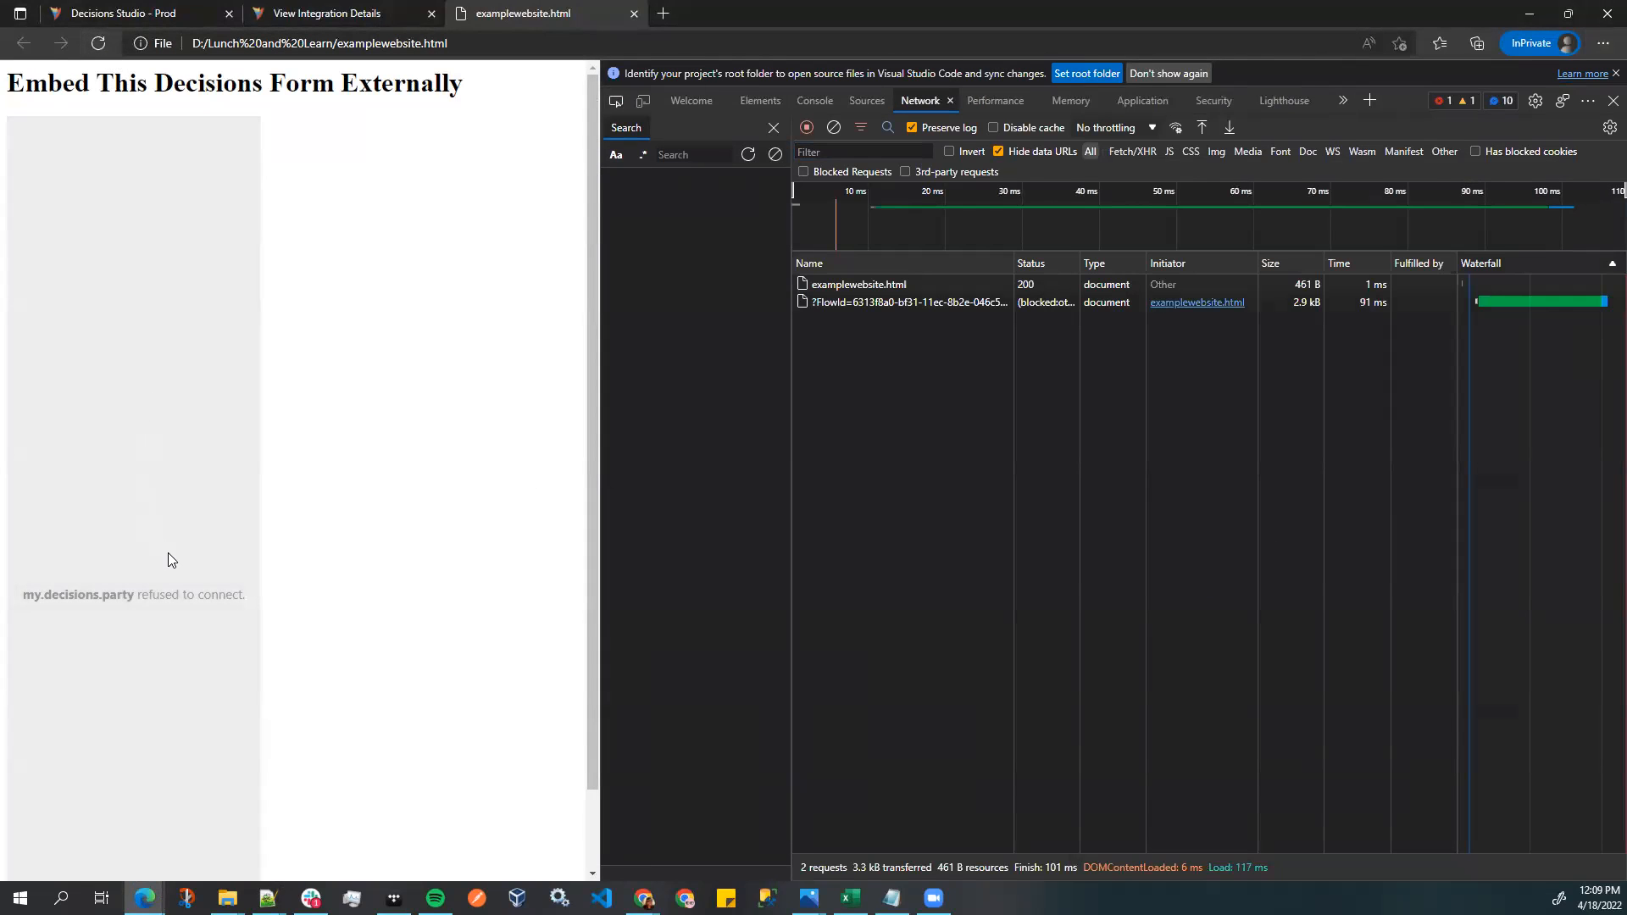
- Inspect the blocked ?FlowId request in the network log, examining its response cookies and their SameSite values
left_click(858, 303)
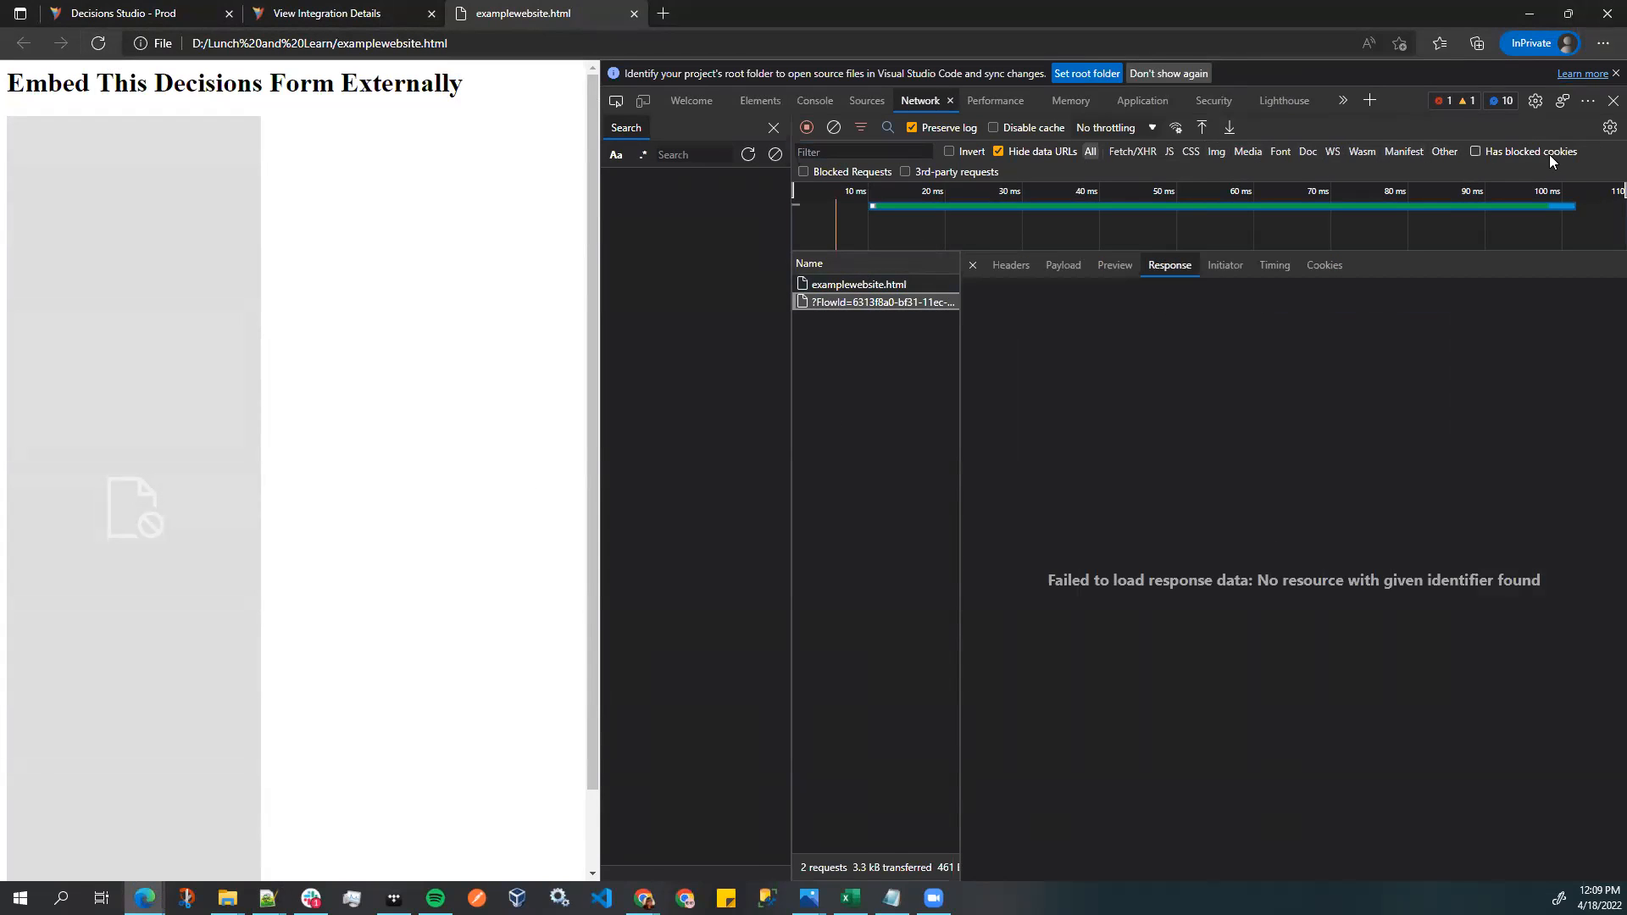
key("Escape")
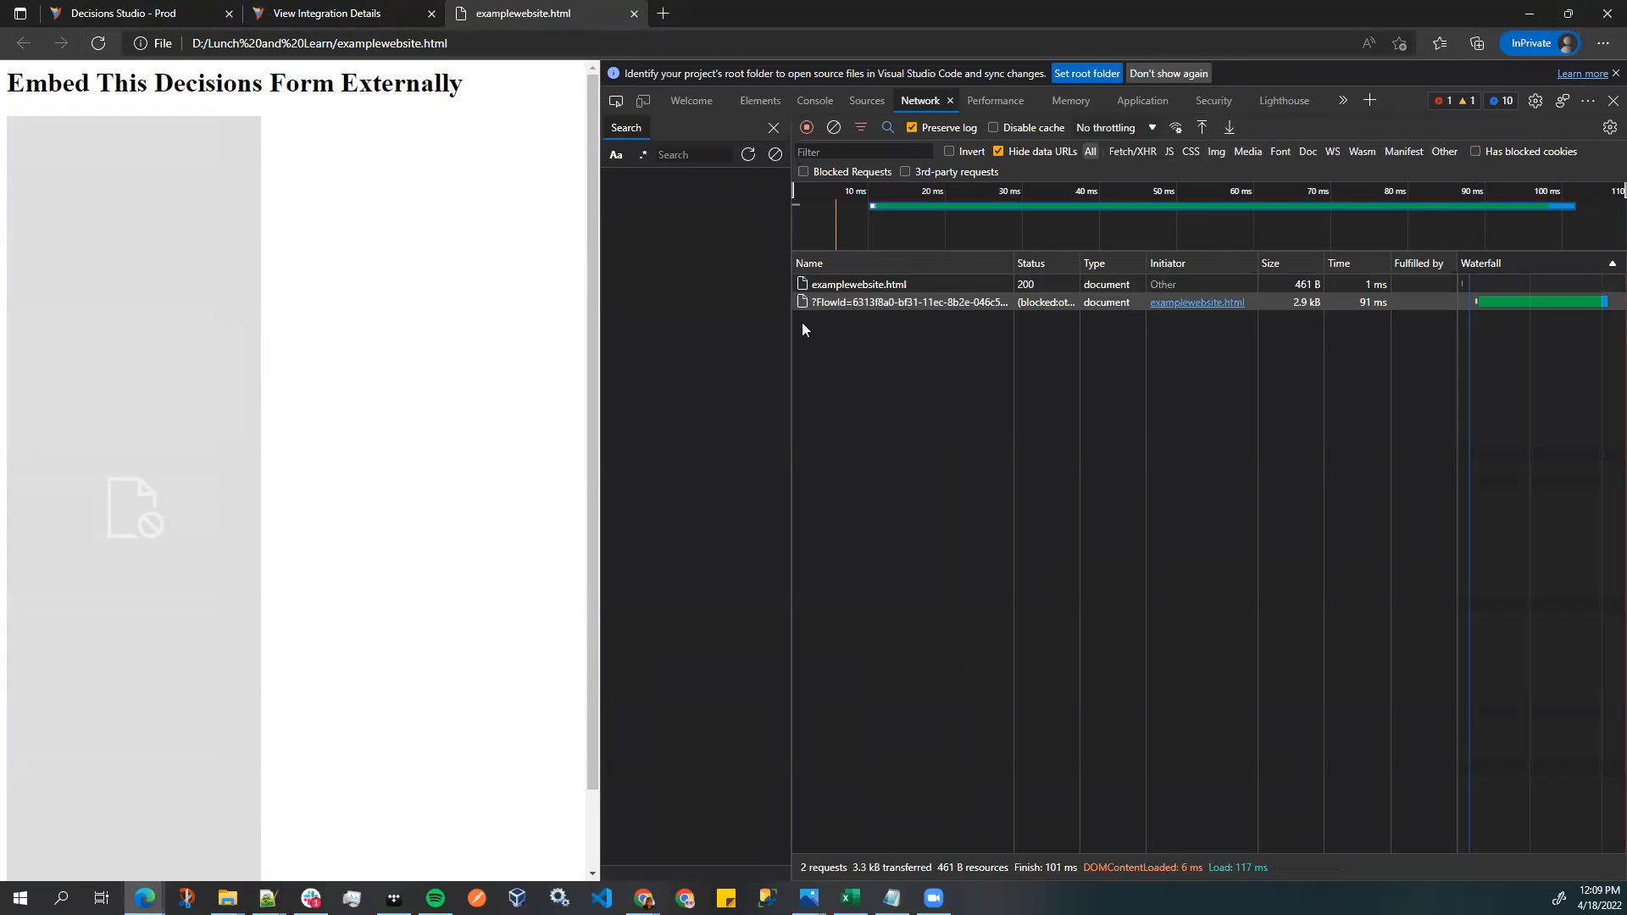
left_click(861, 305)
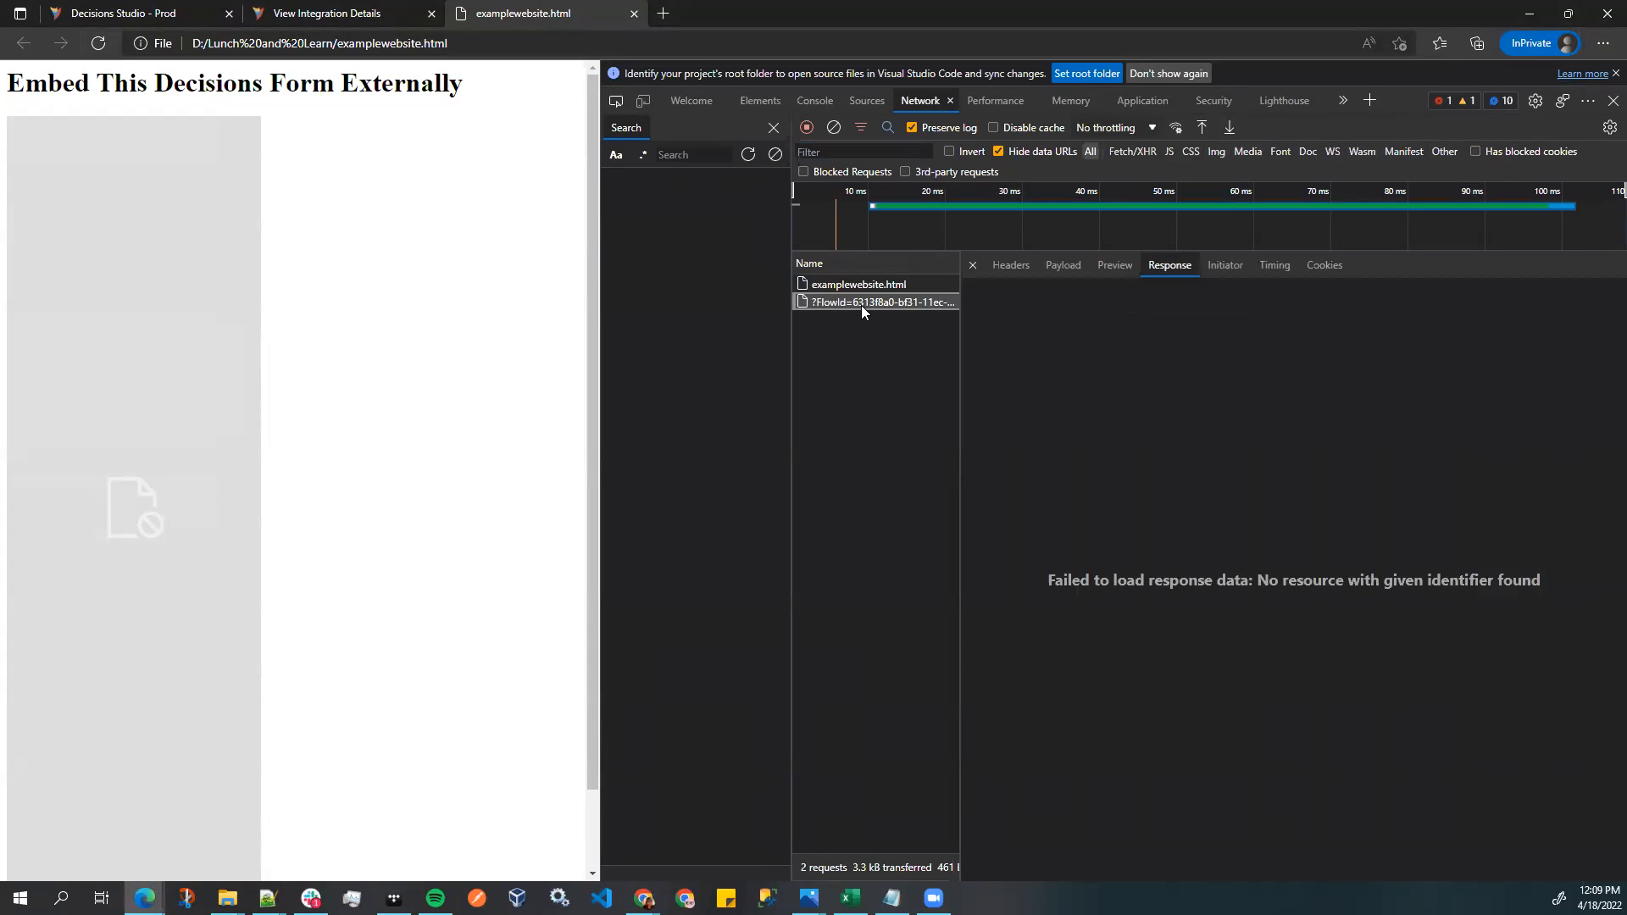
left_click(996, 270)
left_click(1329, 267)
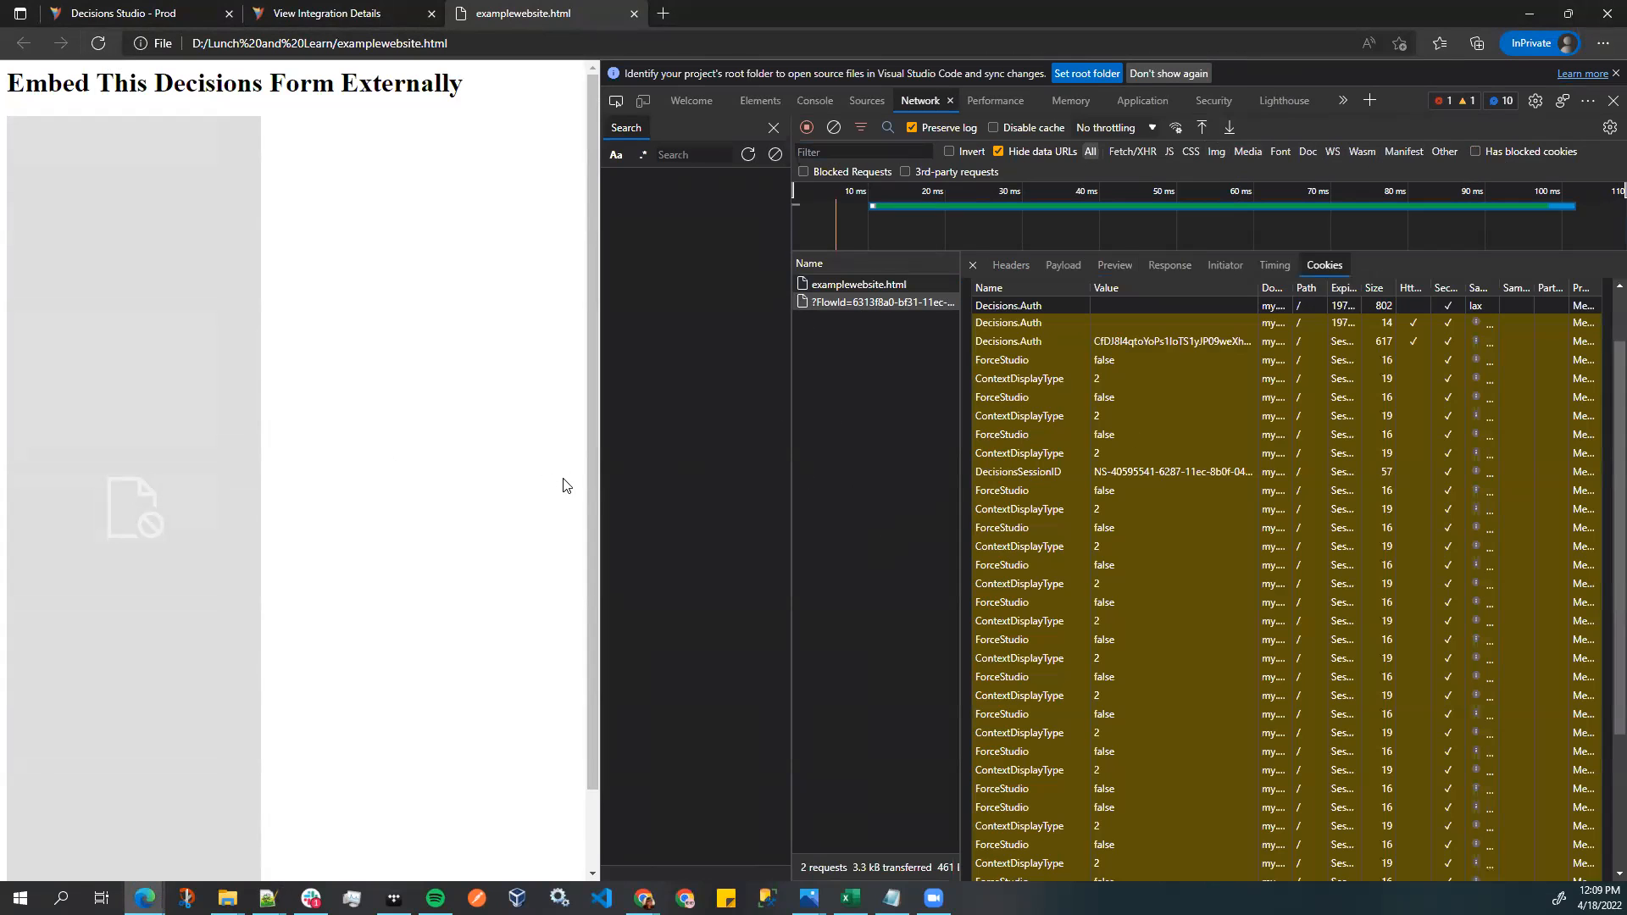
left_click_drag(574, 467, 346, 465)
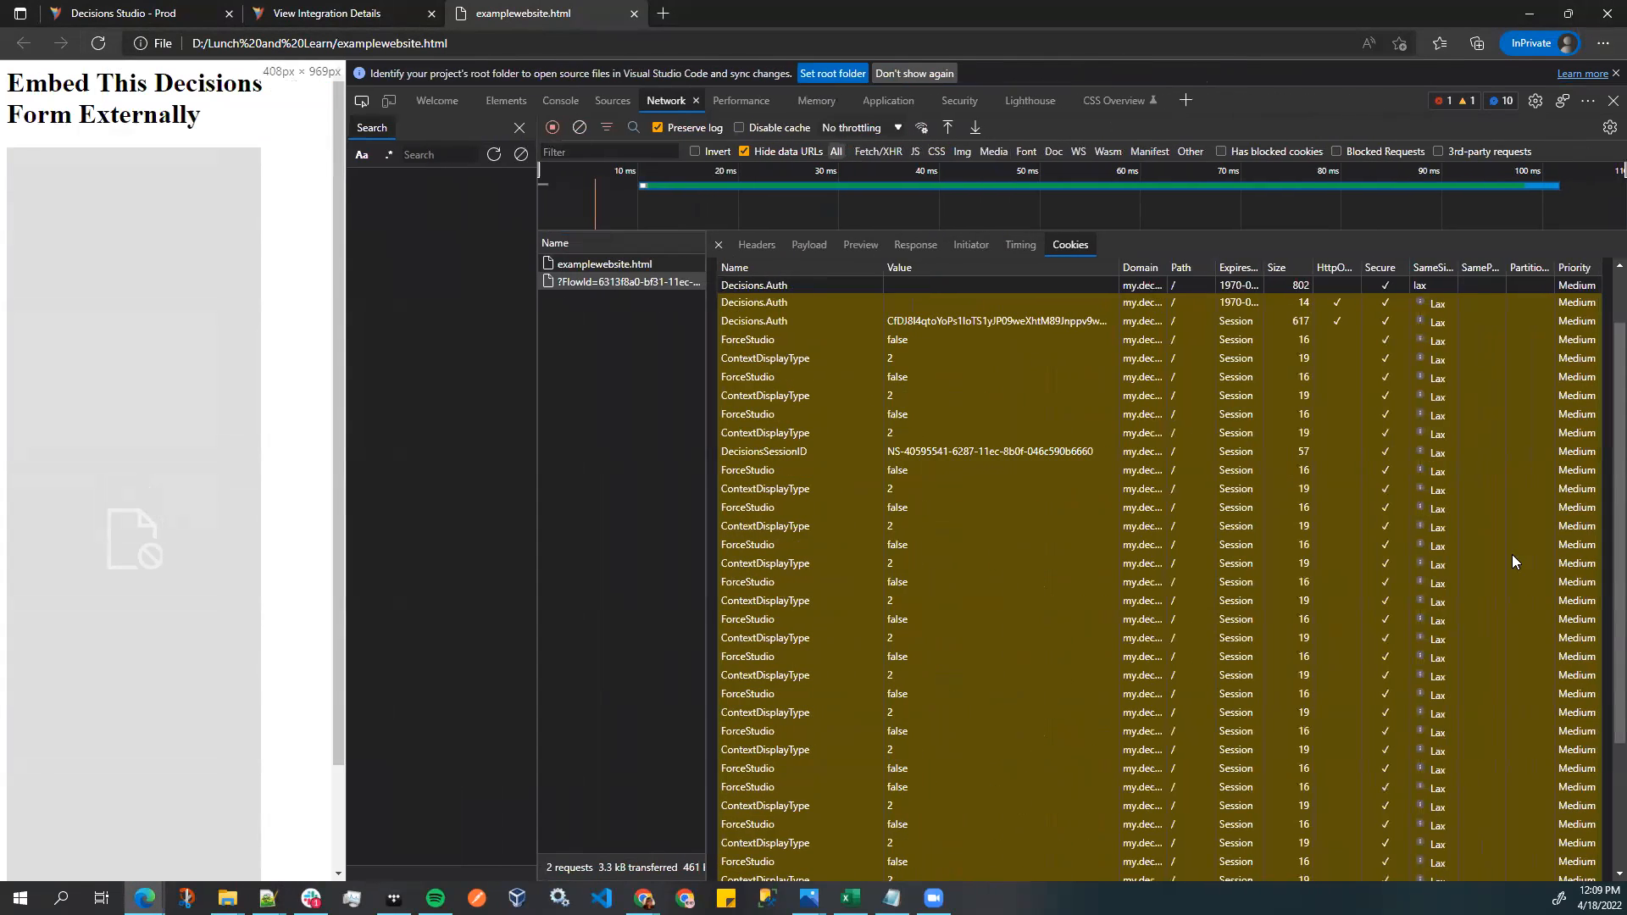
scroll(1337, 438, "down", 2)
scroll(1397, 407, "up", 4)
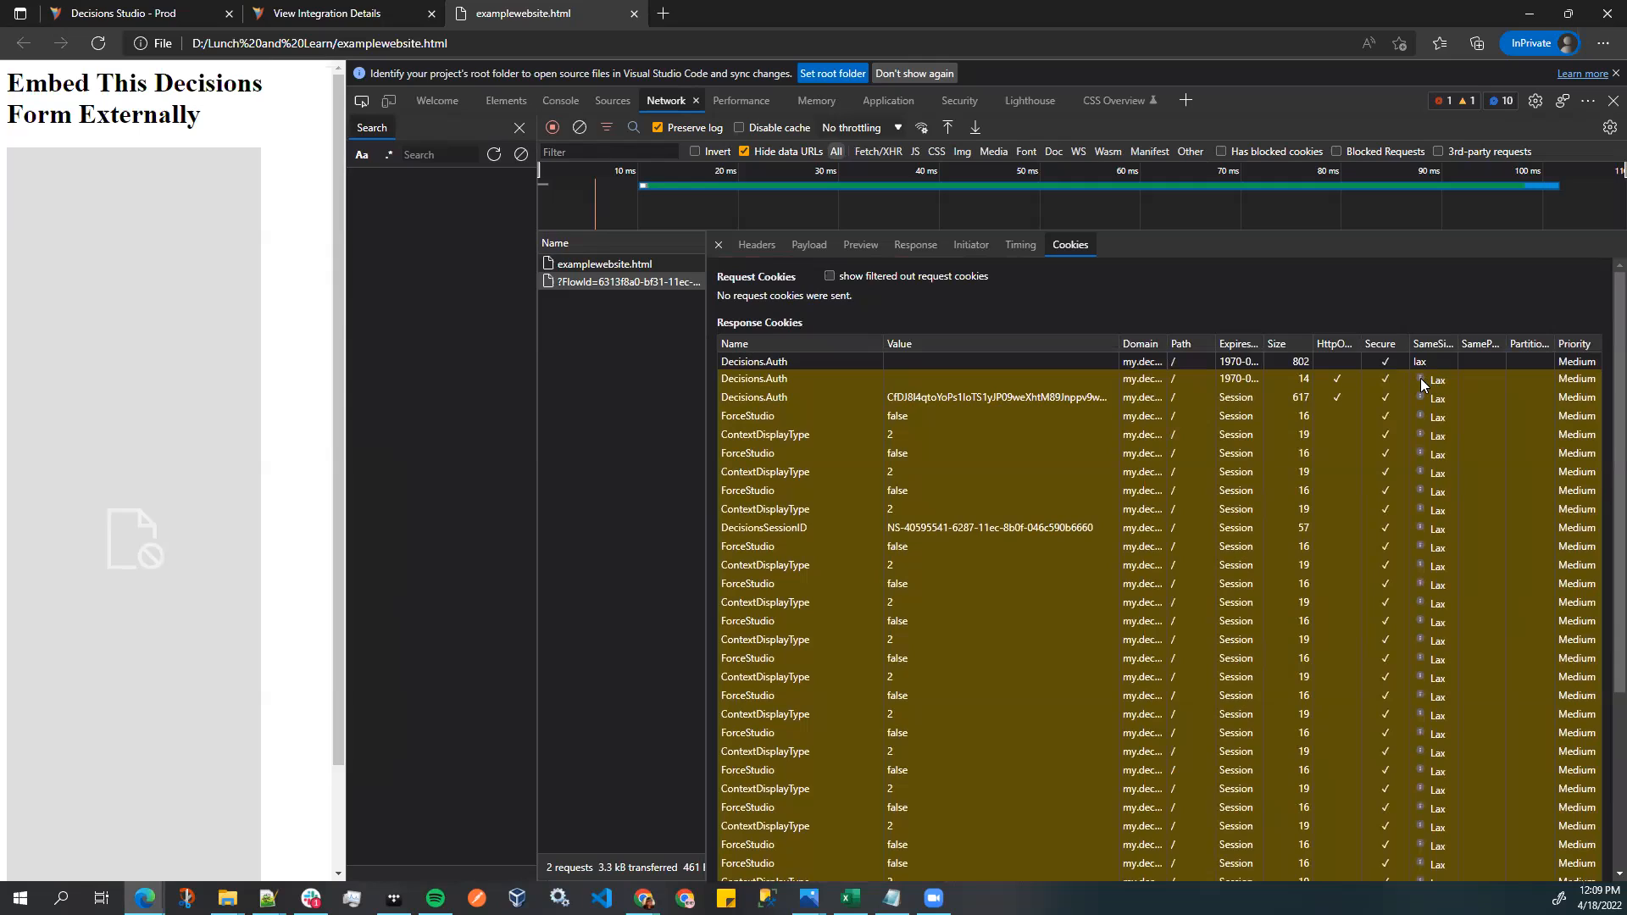
mouse_move(1422, 383)
mouse_move(82, 464)
left_click_drag(348, 404, 906, 405)
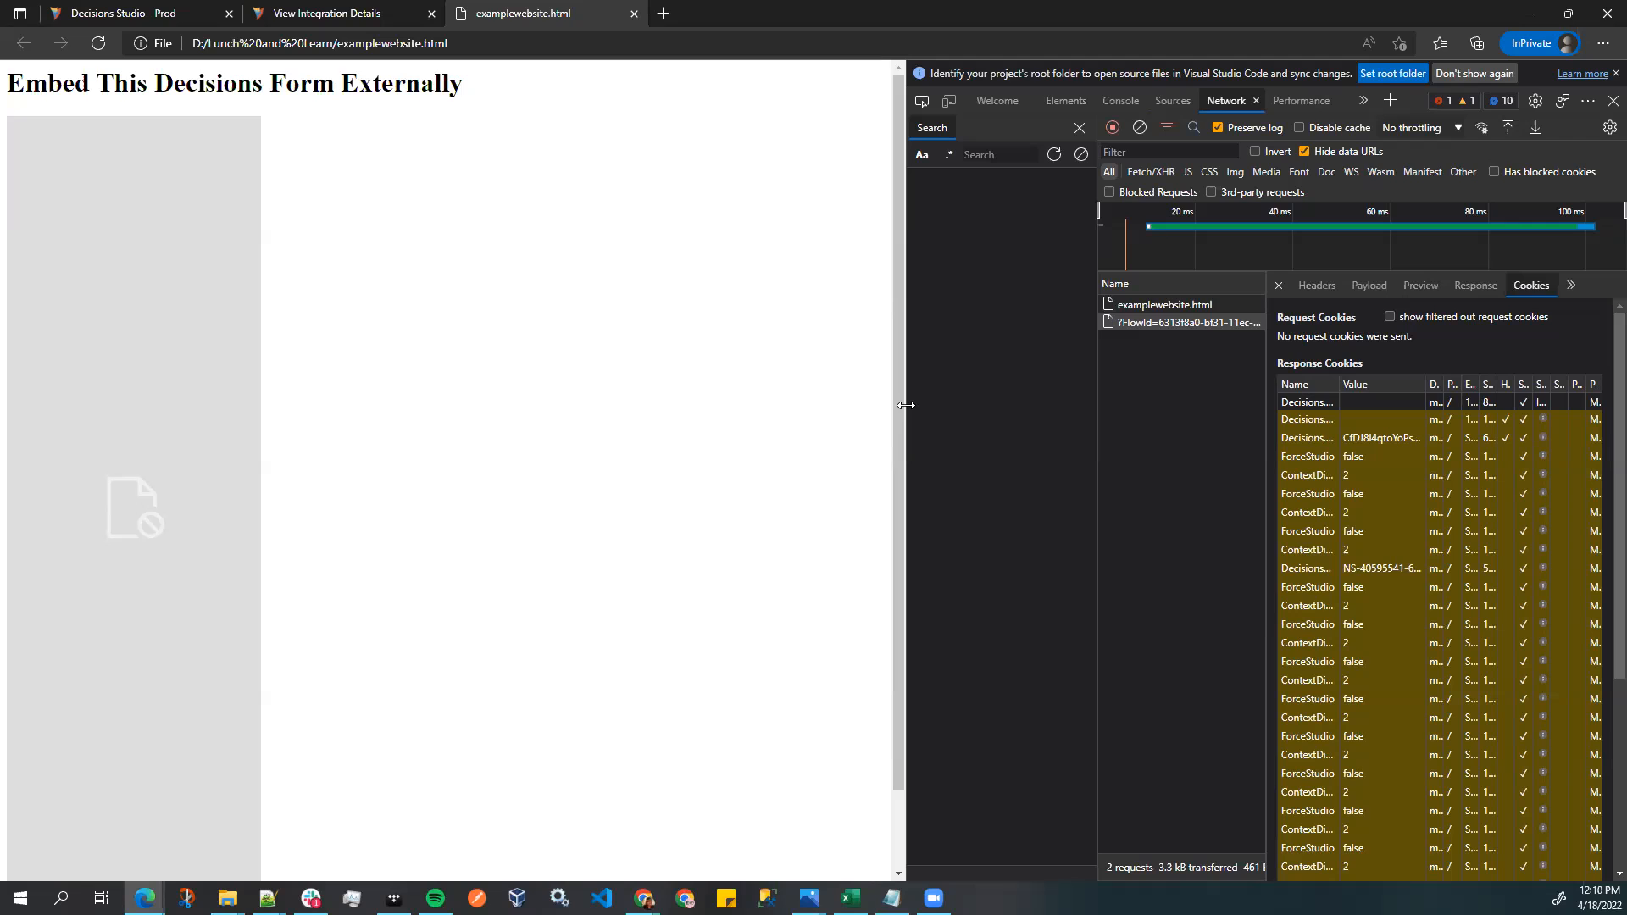
- Check the server address in the Decisions Studio page's URL and return to the blocked embed on examplewebsite.html
left_click(127, 14)
left_click(219, 43)
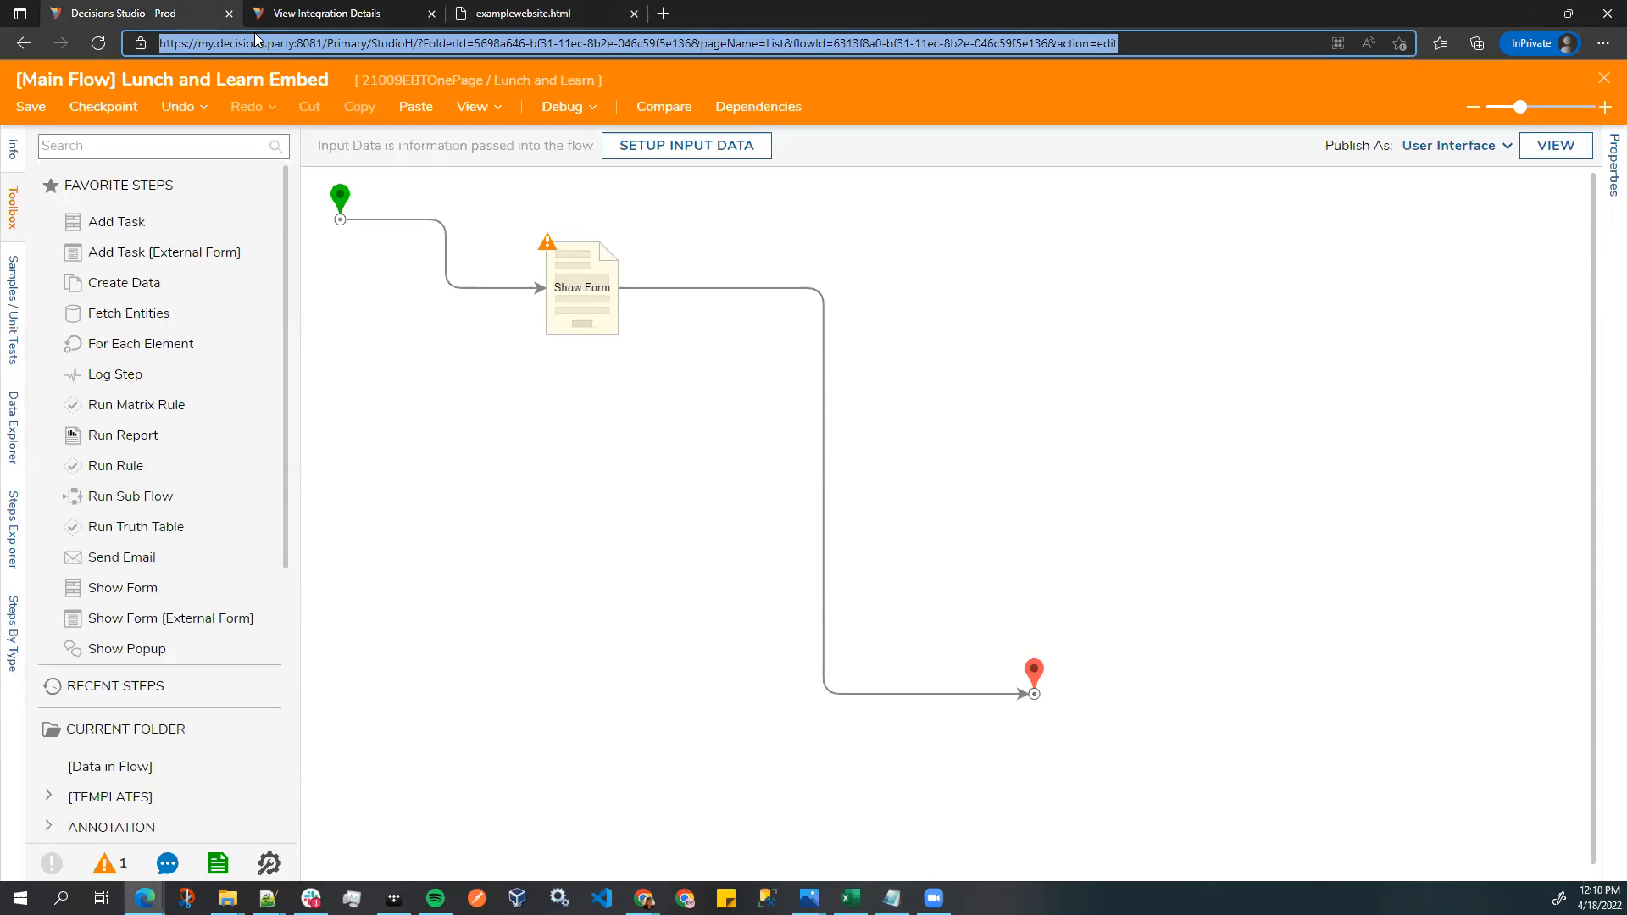
left_click(575, 22)
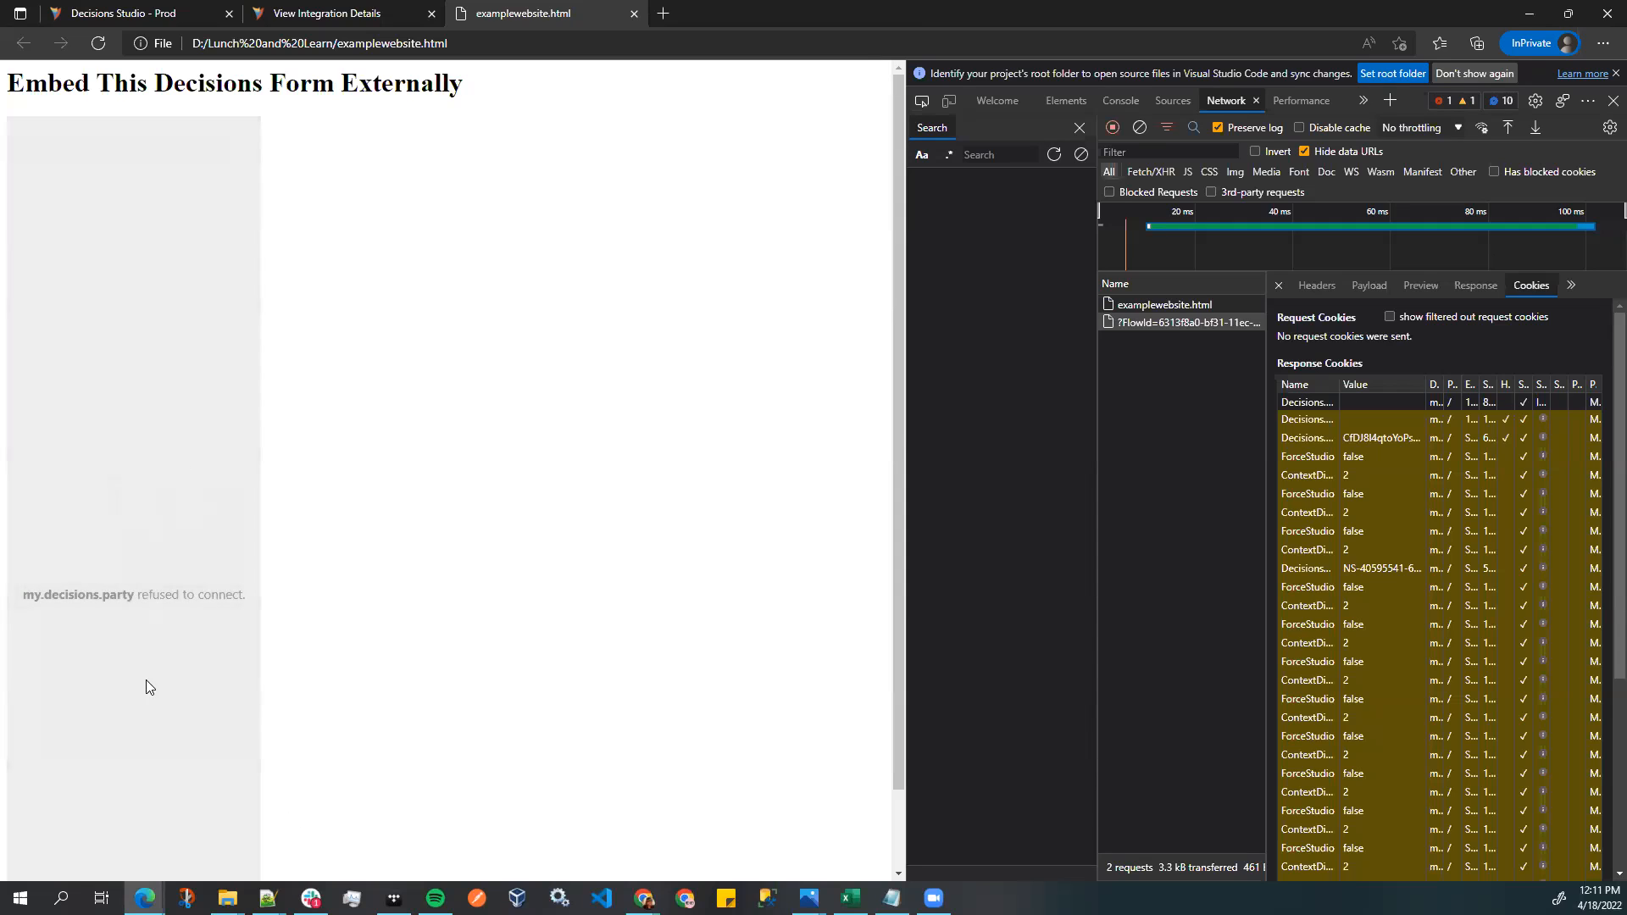
scroll(585, 601, "down", 1)
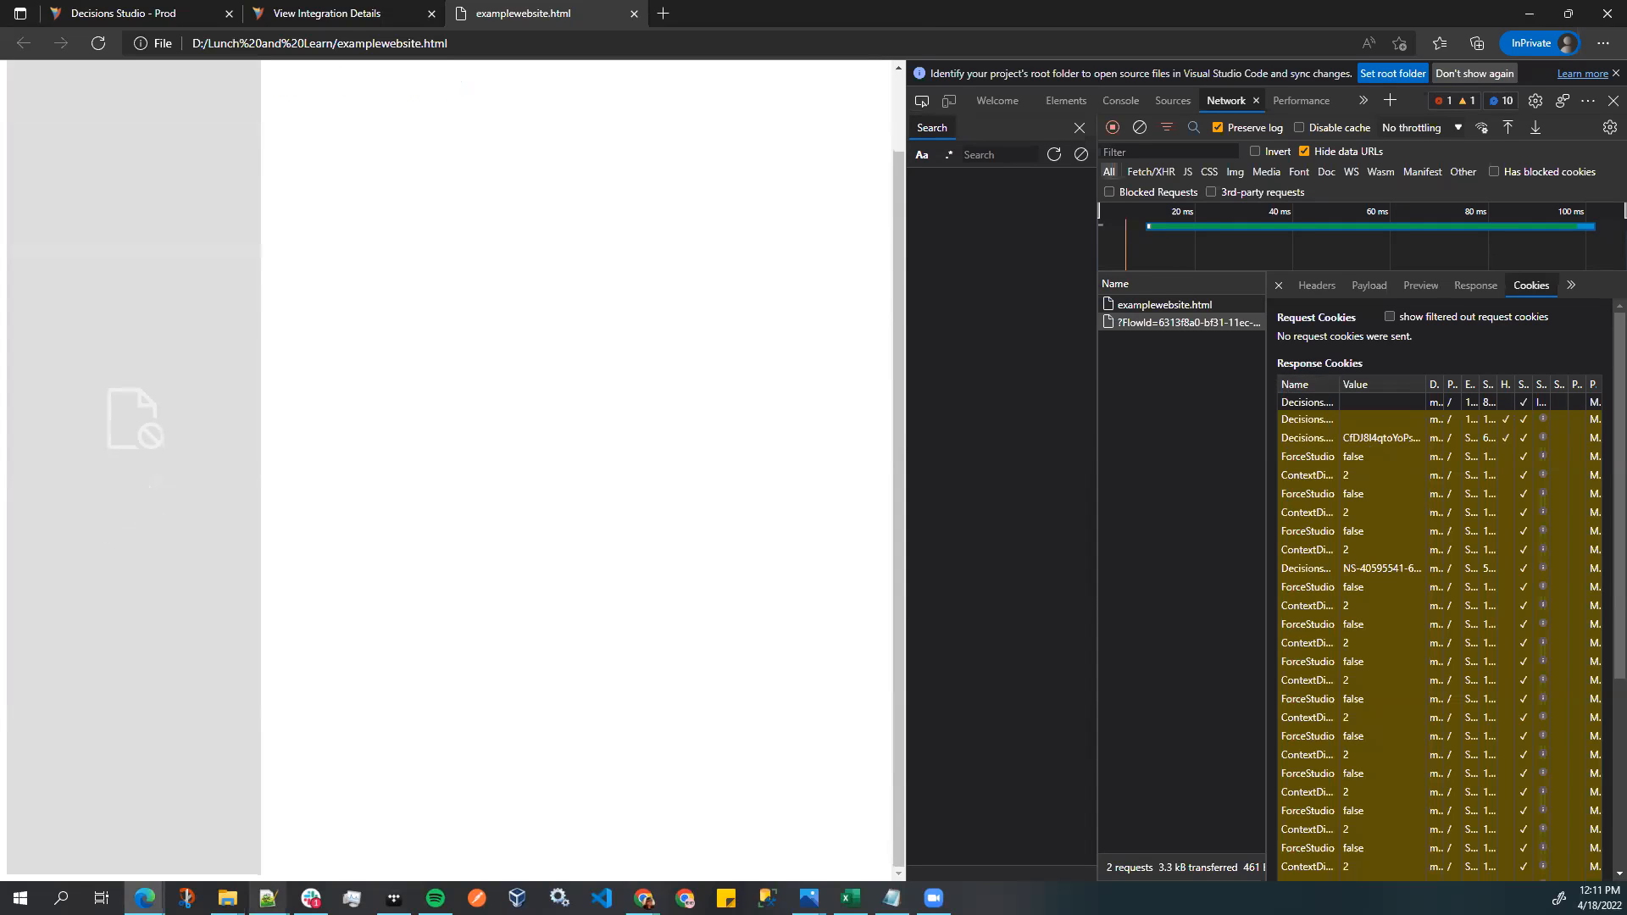
- Switch to Settings.xml in Notepad and search the file for "customheaders"
left_click(892, 897)
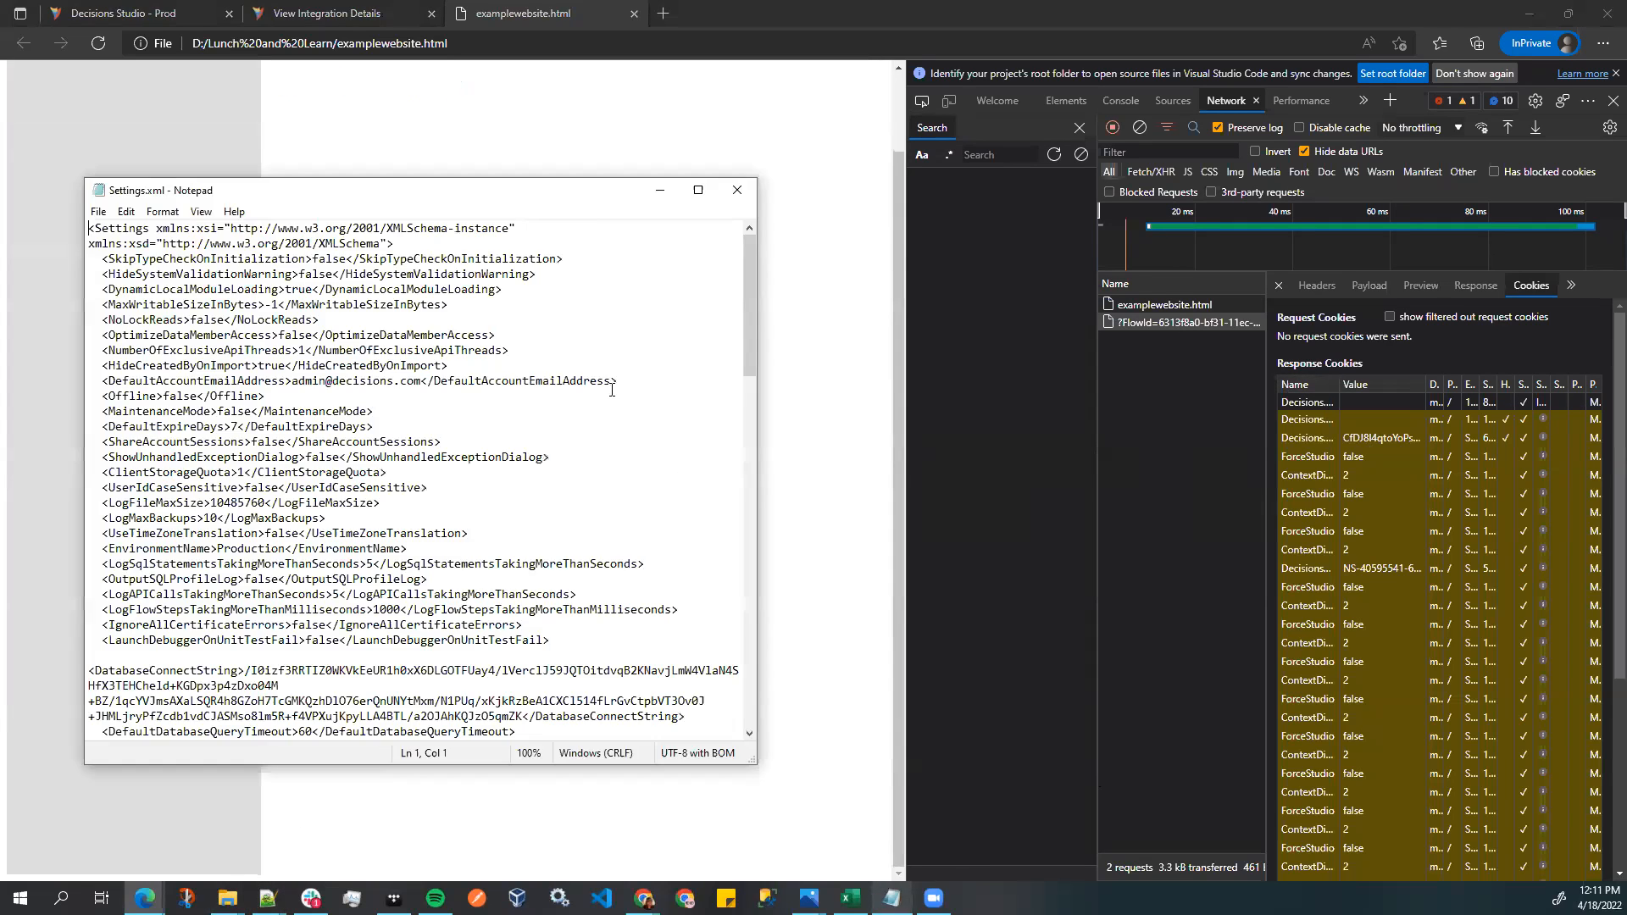
left_click_drag(616, 203, 732, 200)
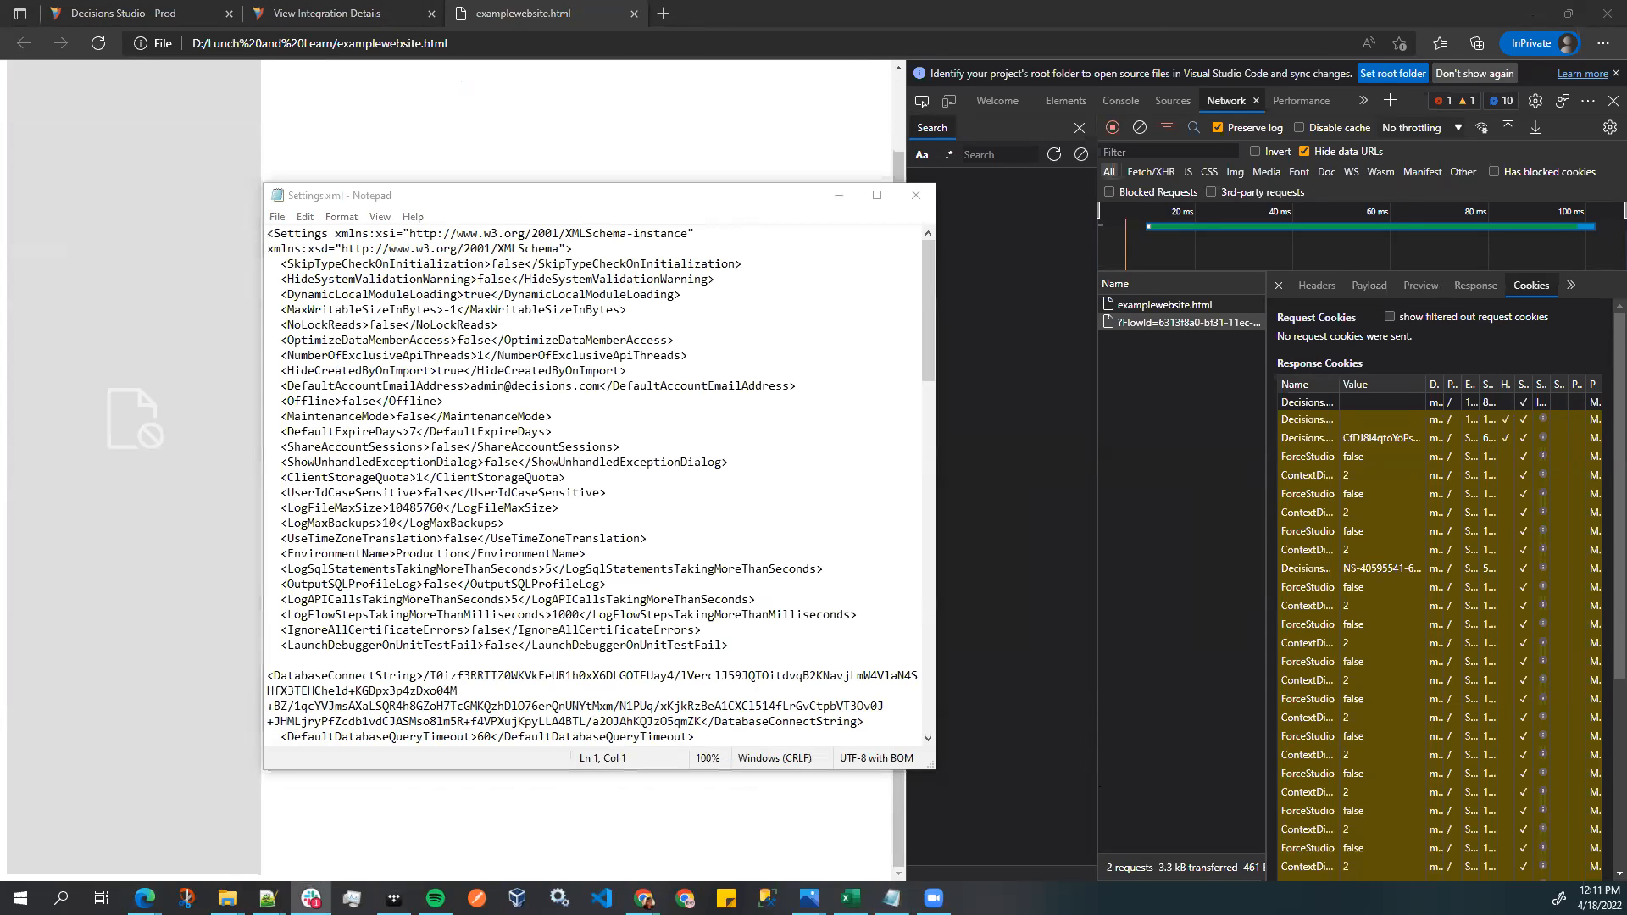
left_click(639, 246)
key("ctrl+f")
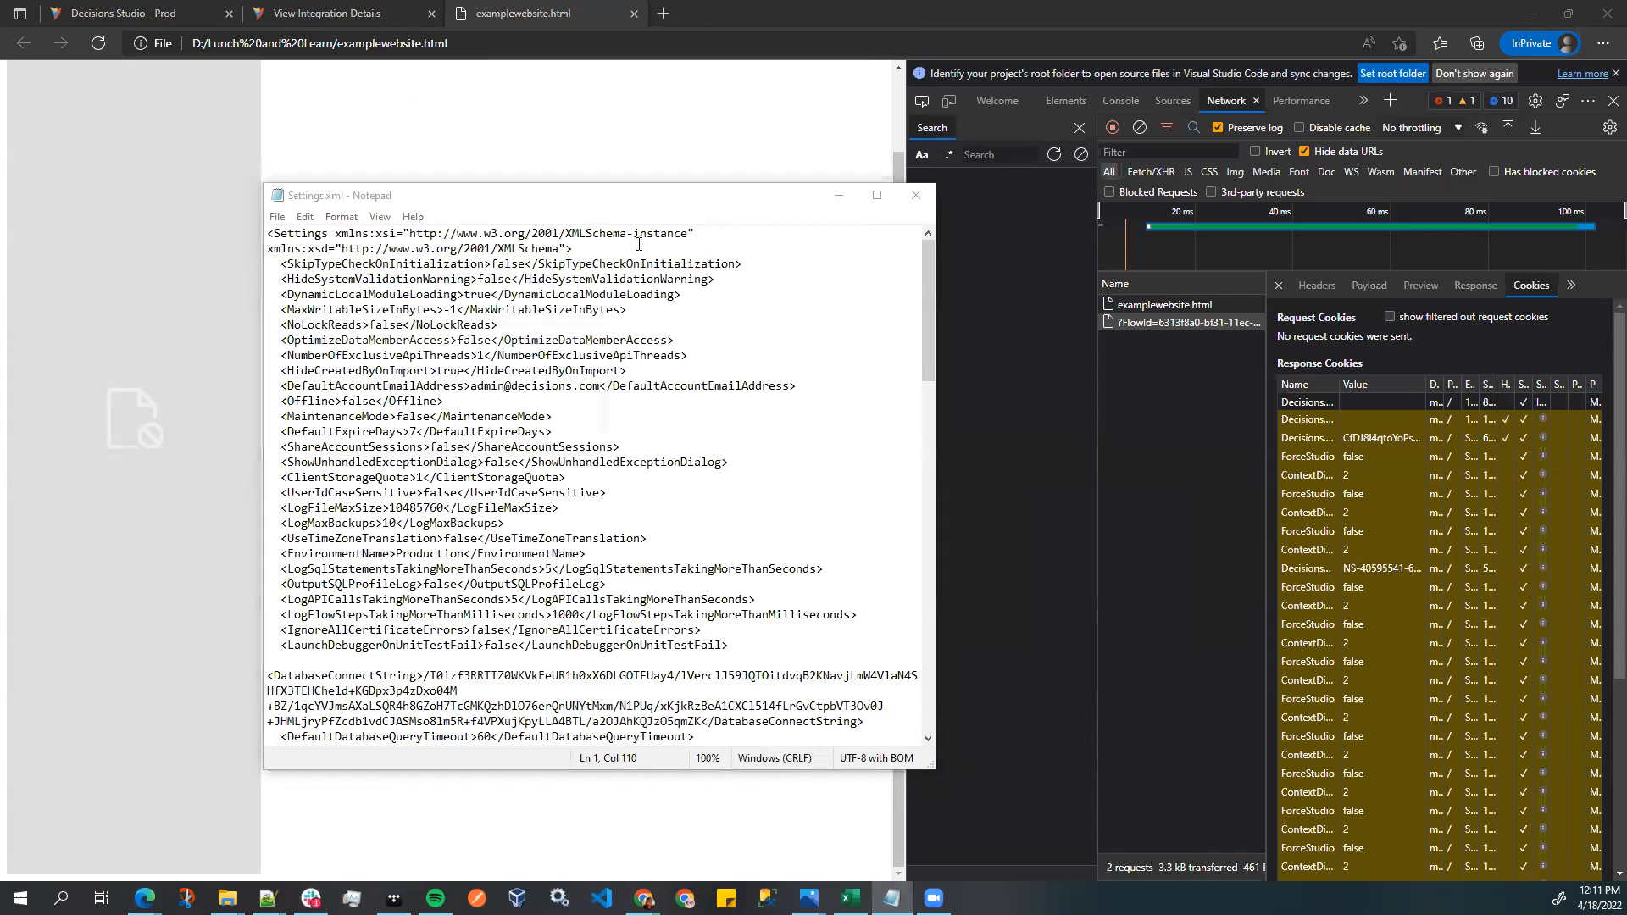
type("custom")
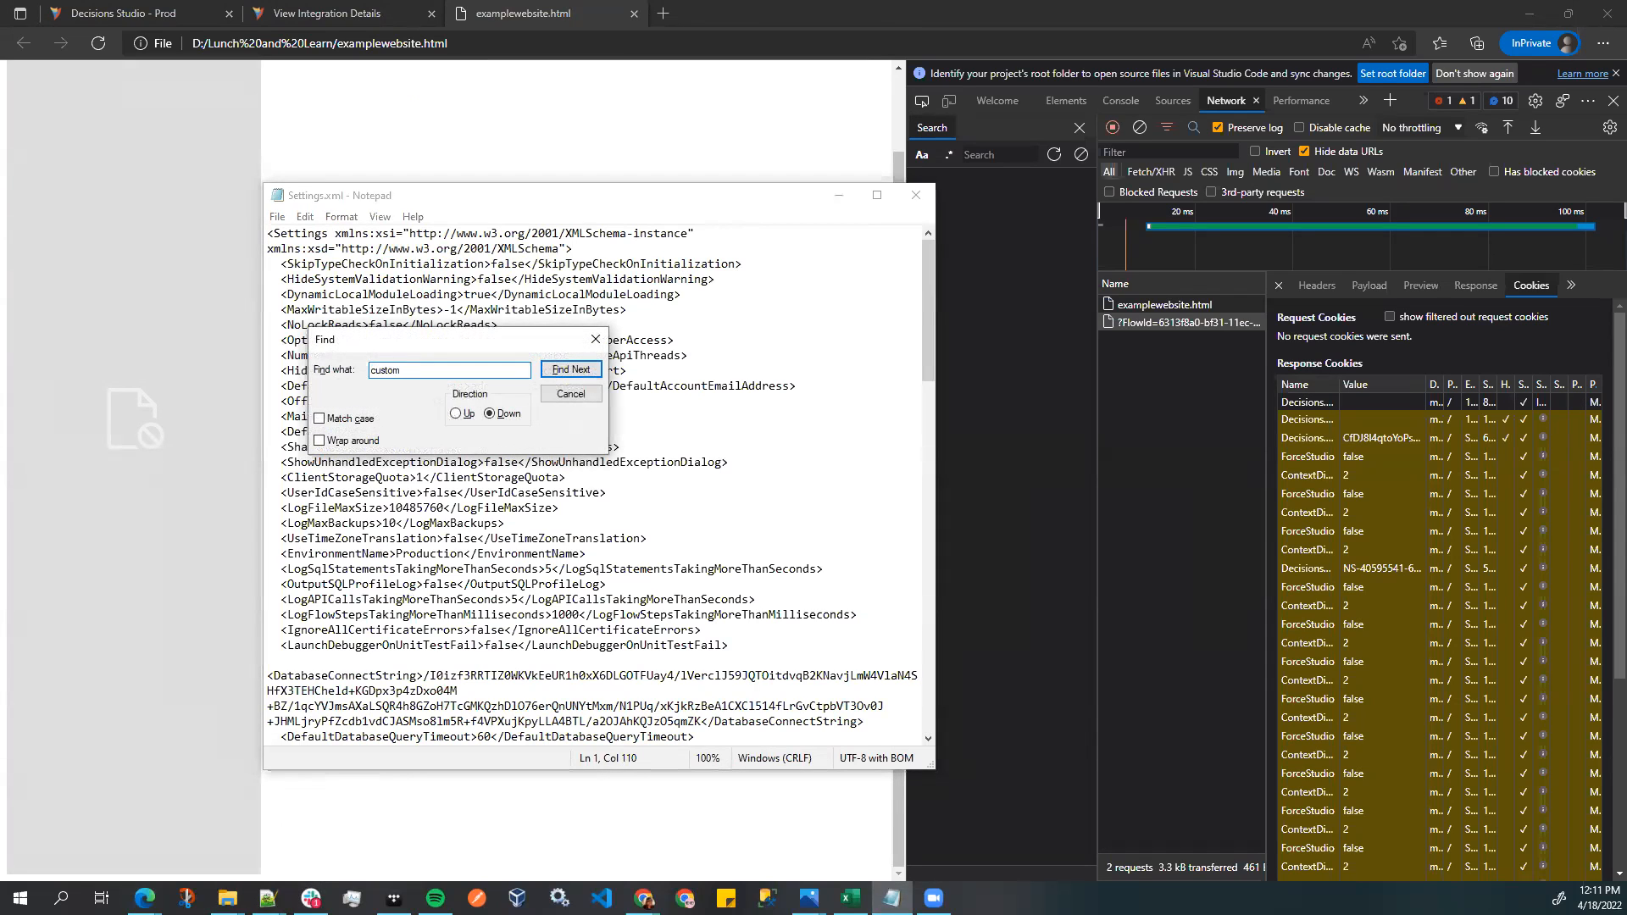
type("headers")
key("Return")
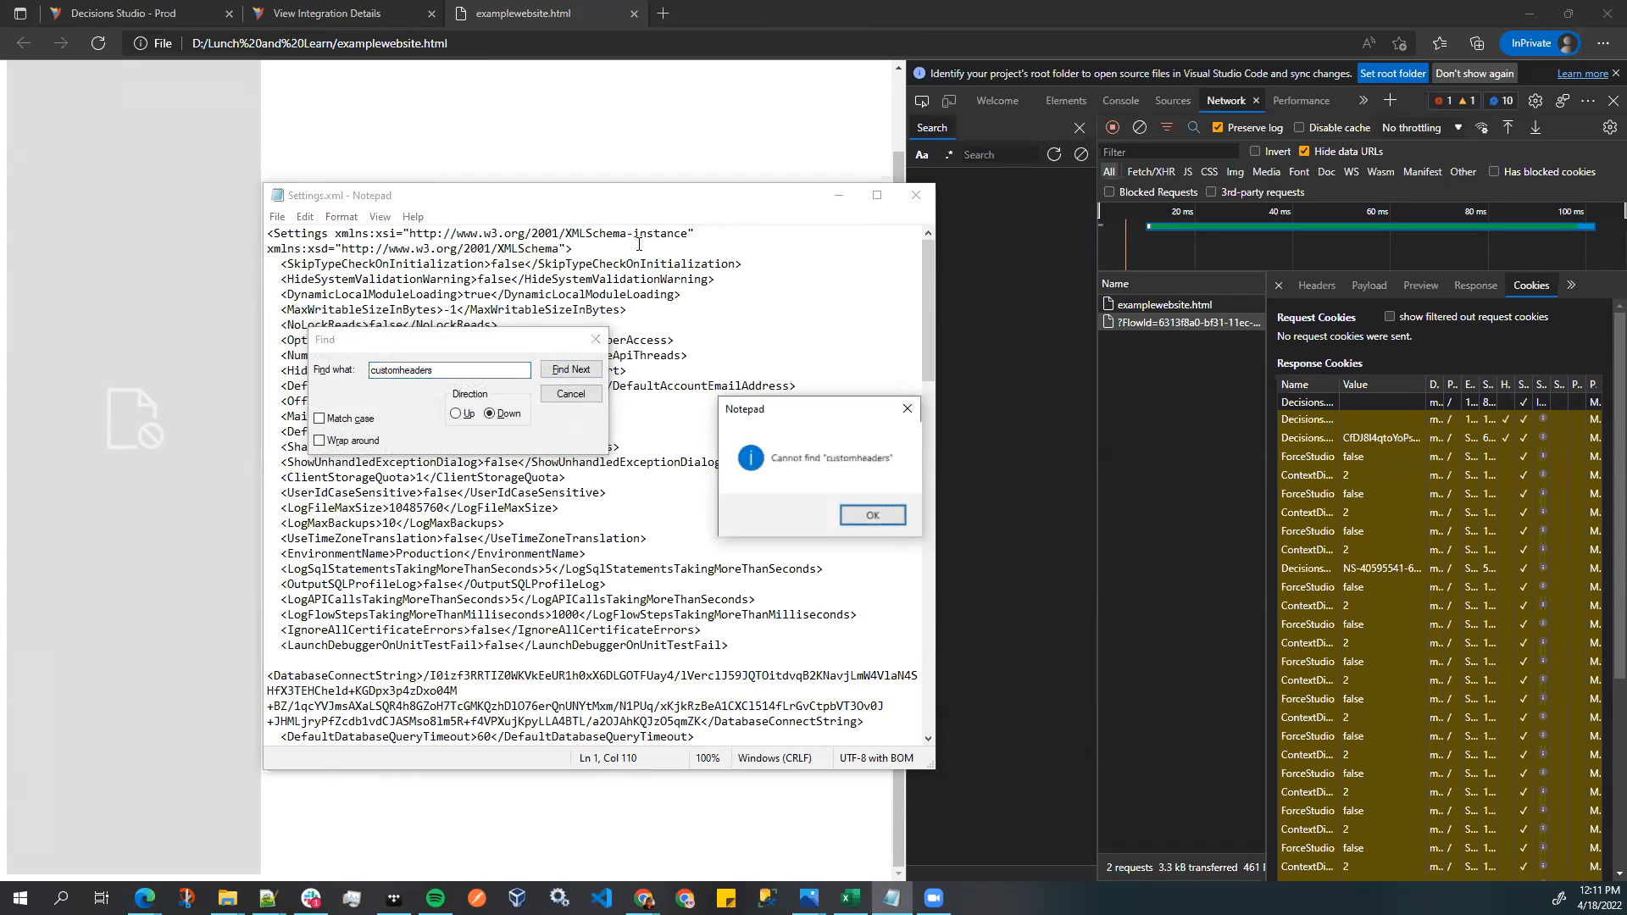
left_click(851, 516)
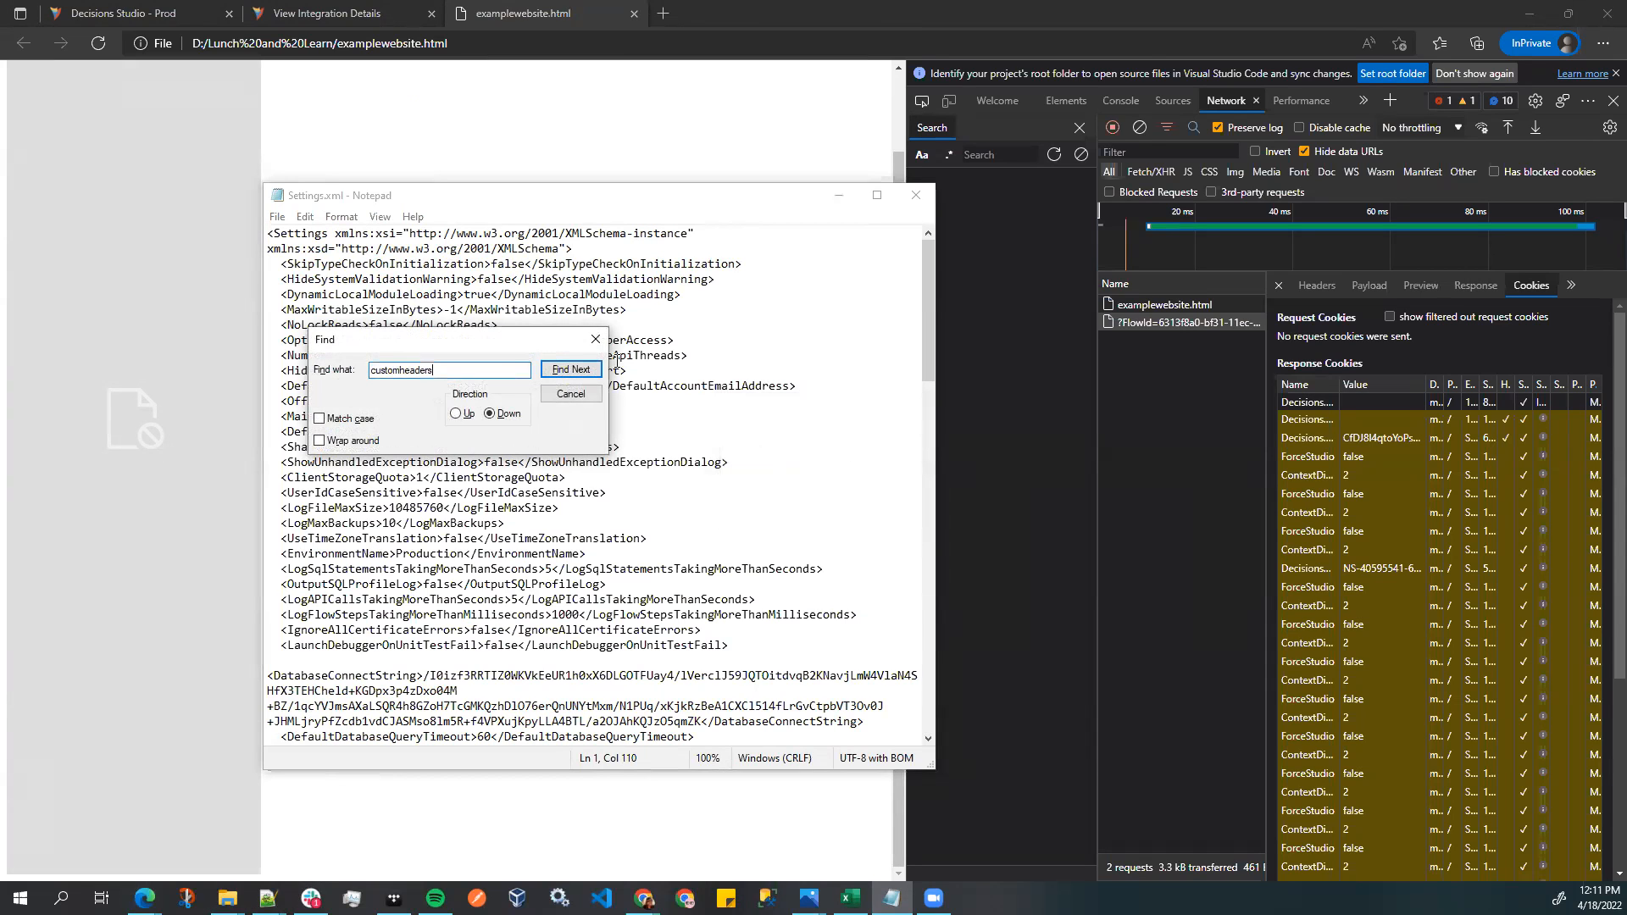
left_click_drag(530, 337, 678, 331)
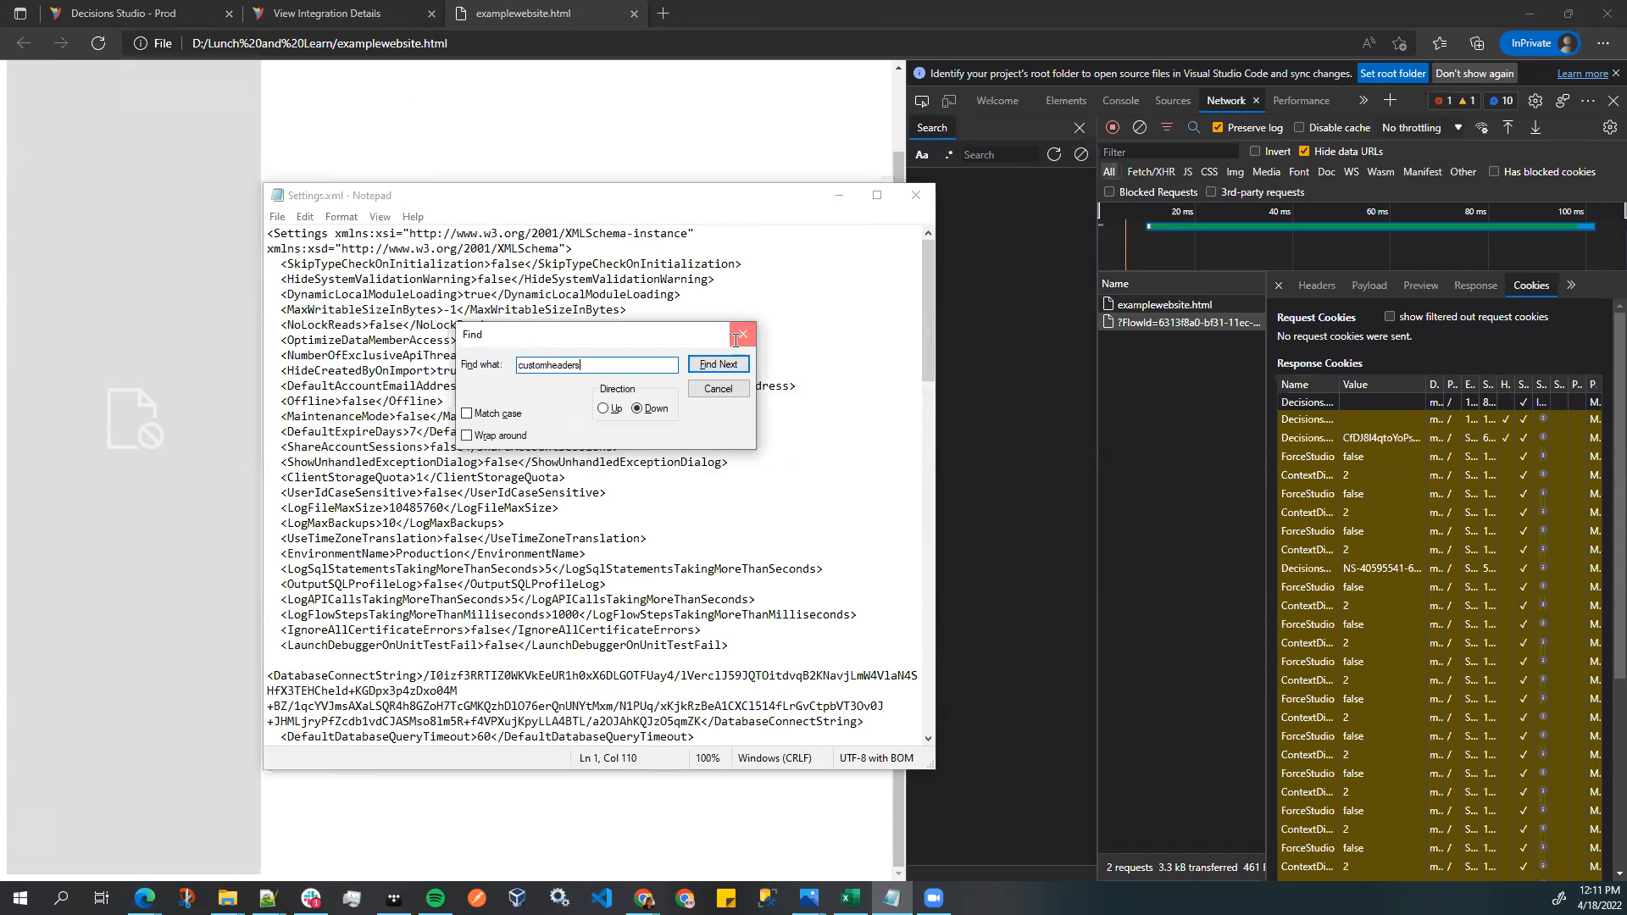
left_click(744, 334)
- Below InstanceName in Settings.xml, add a CustomHeaders block with a Content-Security-Policy header whose value is frame-ancestors 'self' file://* filesystem:
scroll(632, 542, "down", 20)
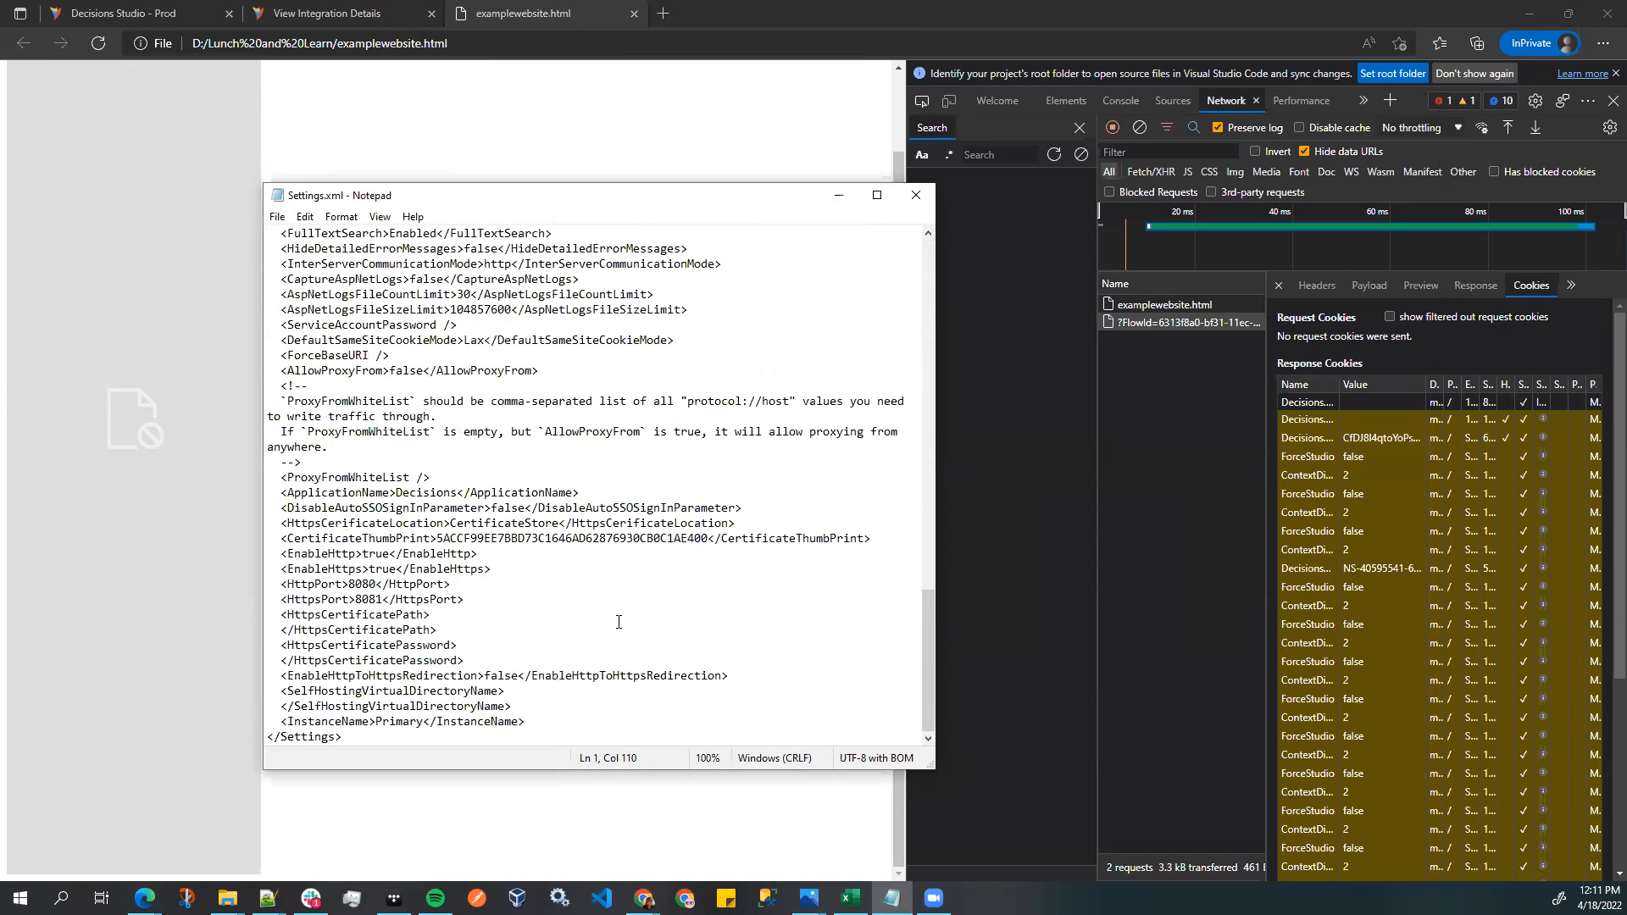
left_click(538, 721)
key("Return")
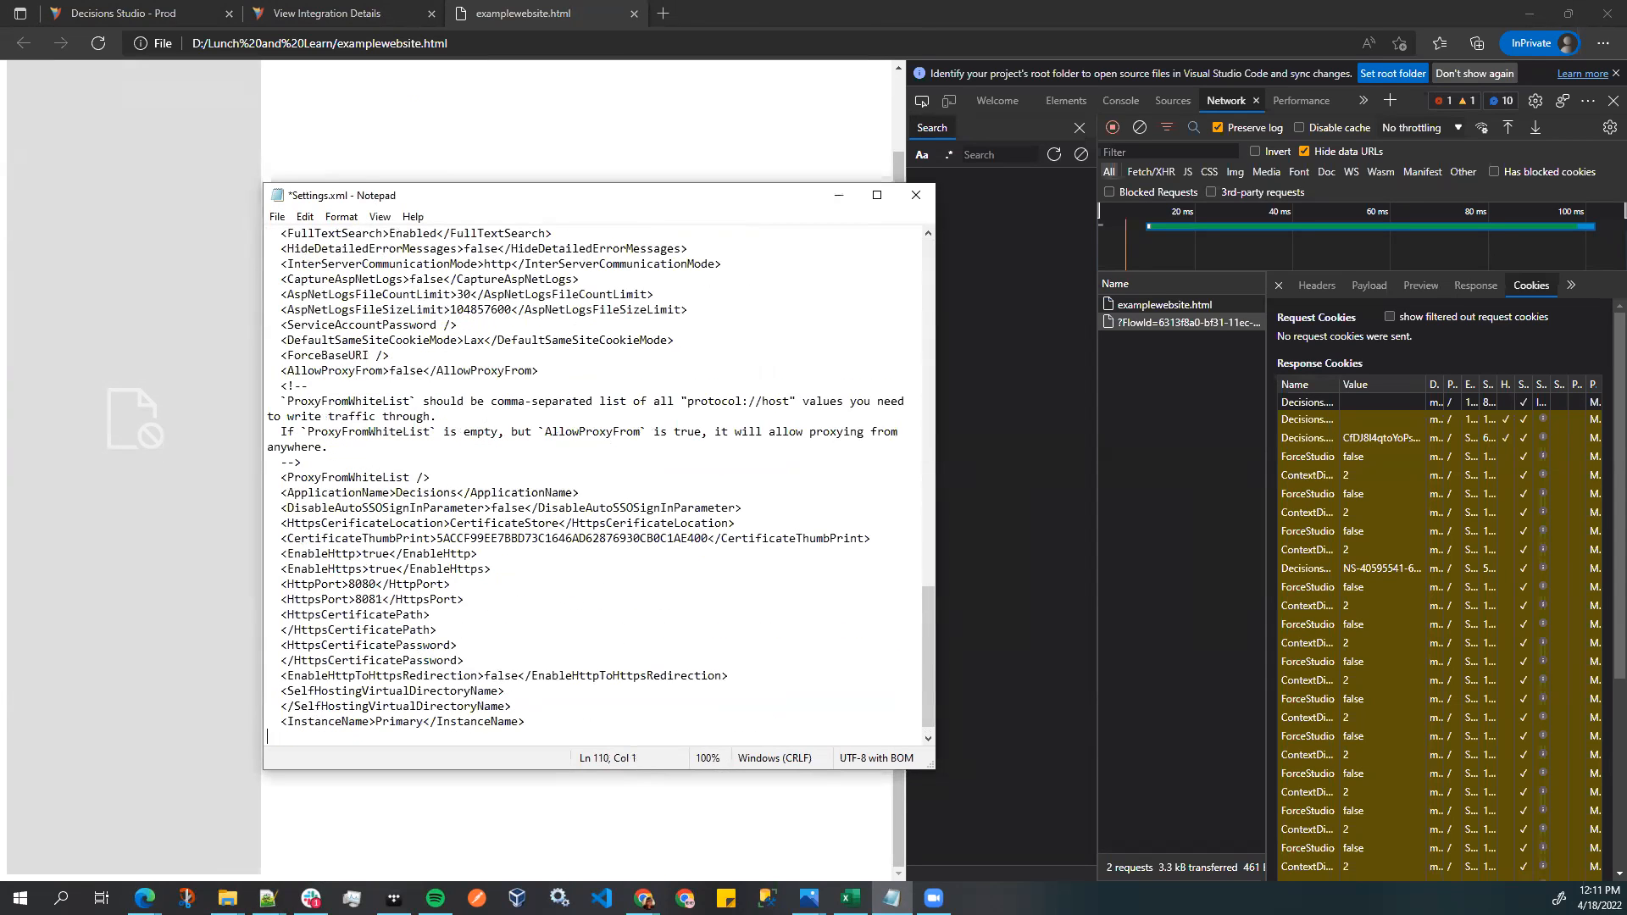
scroll(507, 603, "down", 1)
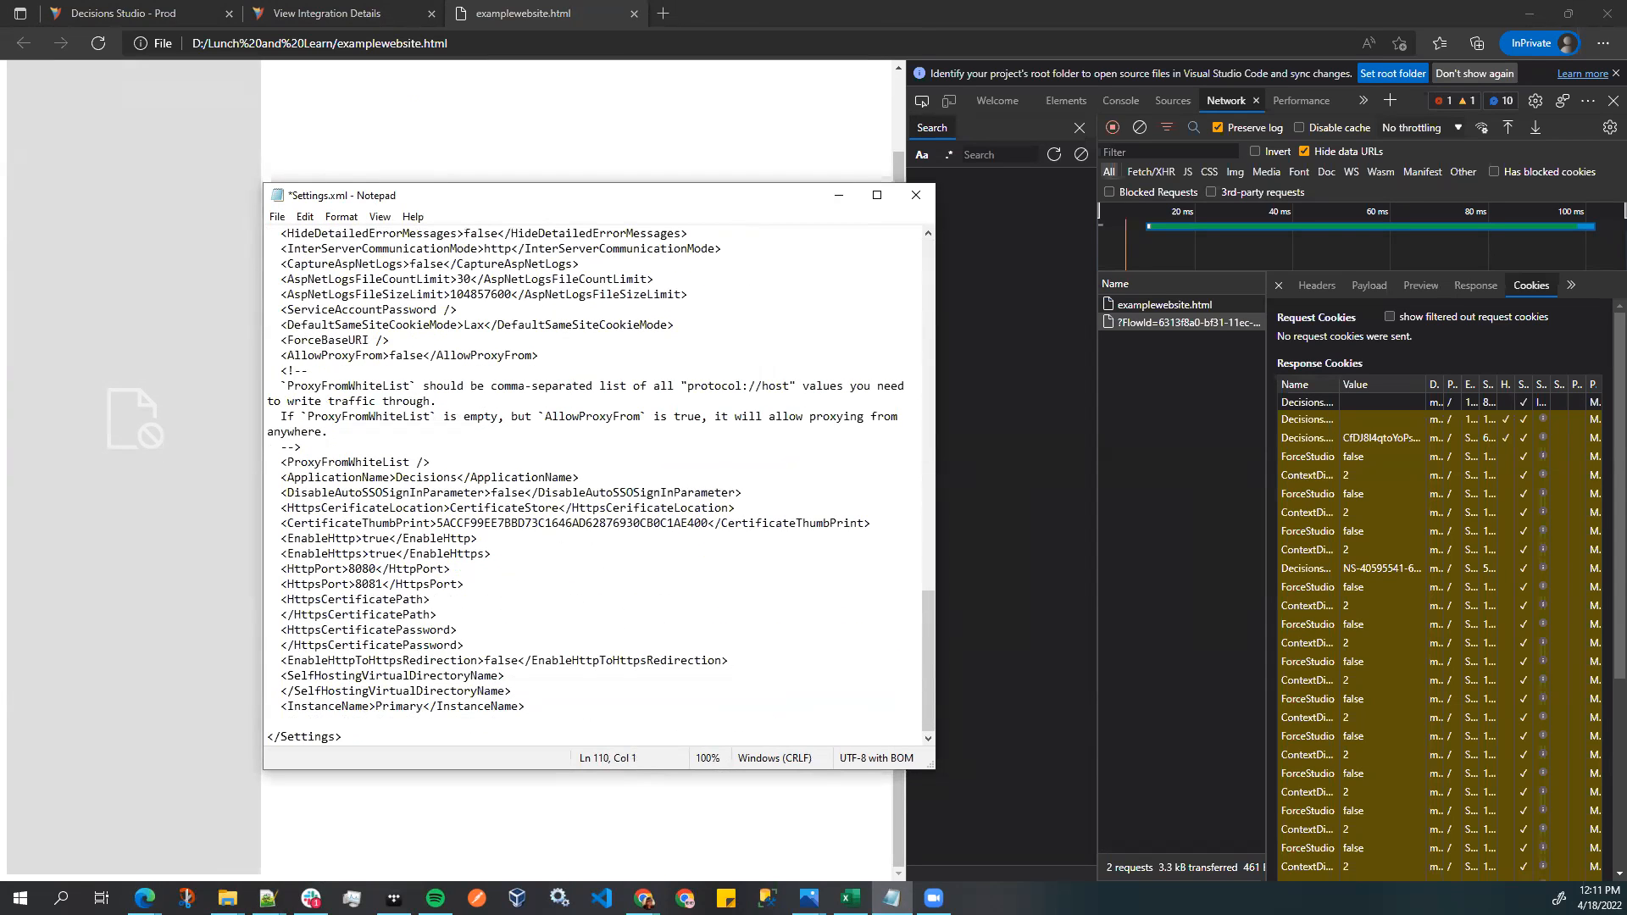
key("alt+Tab")
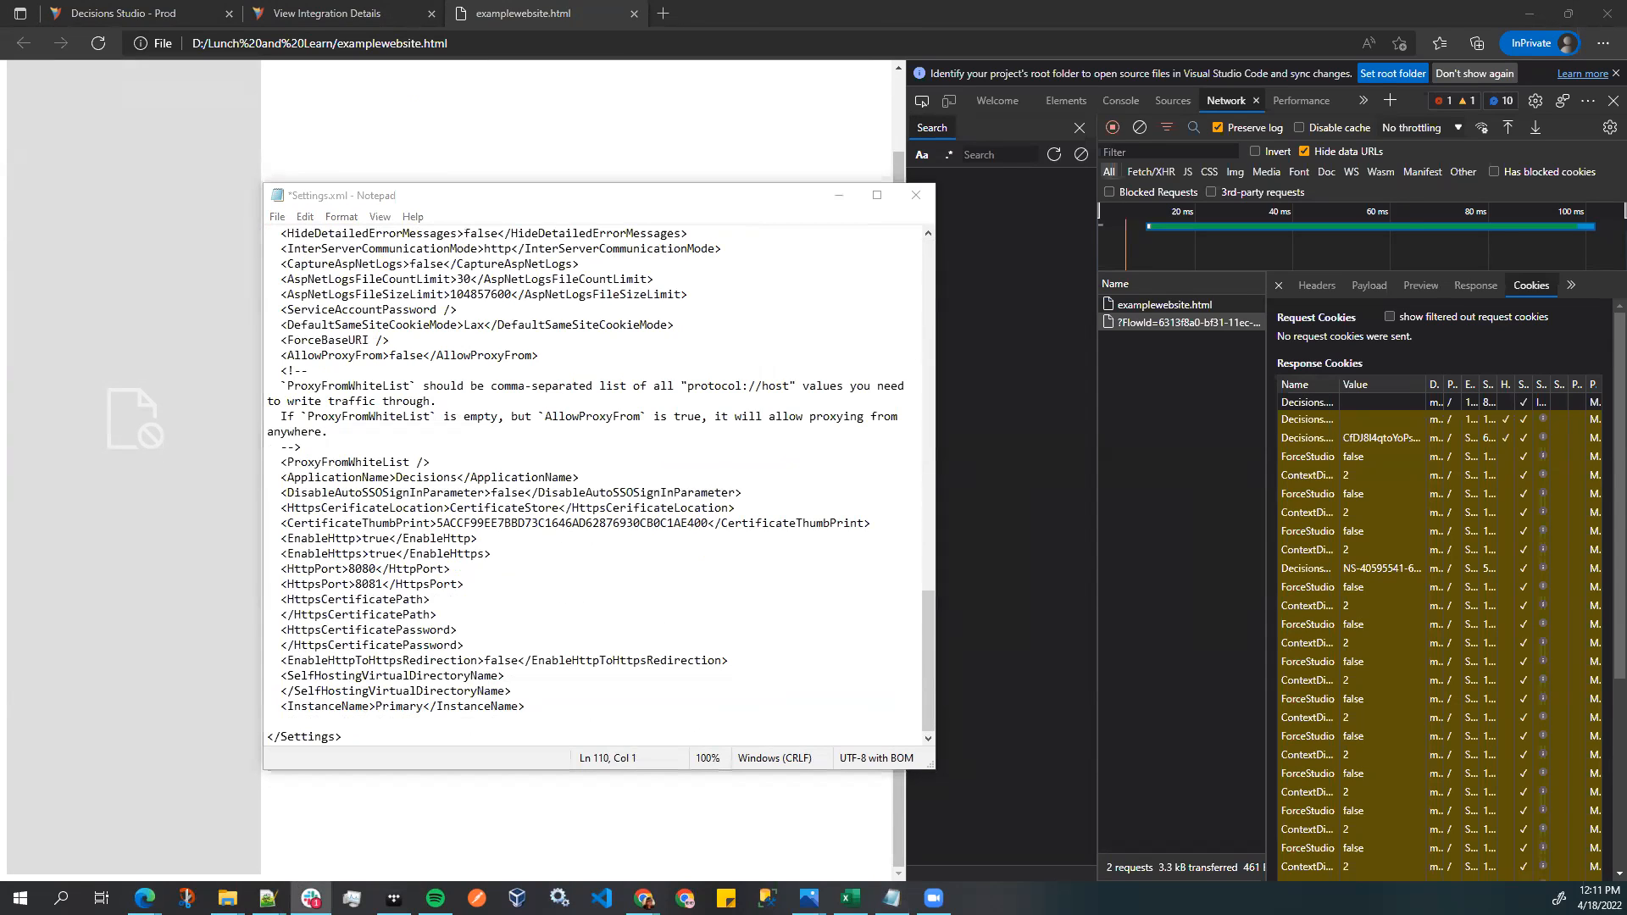
key("alt+Tab")
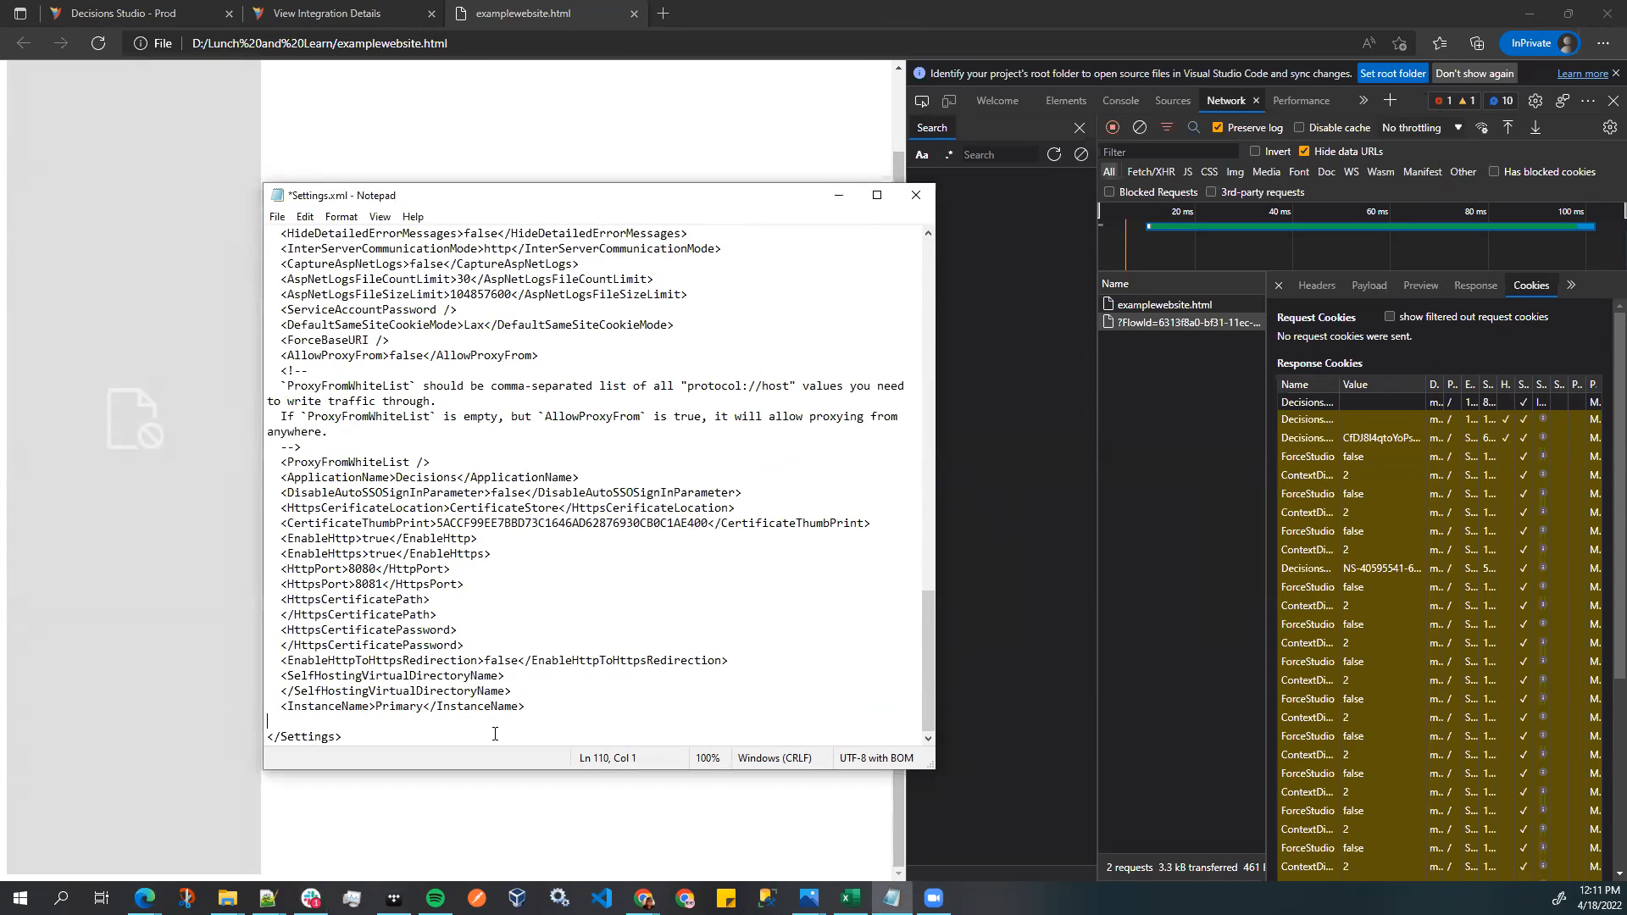
type("<CustomHeaders>   <CustomHeader>    <Name>Content-Security-Policy</Name>    <Value>frame-ancestors 'self' file://* filesystem:</Value>   </CustomHeader>  </CustomHeaders>")
scroll(492, 703, "down", 1)
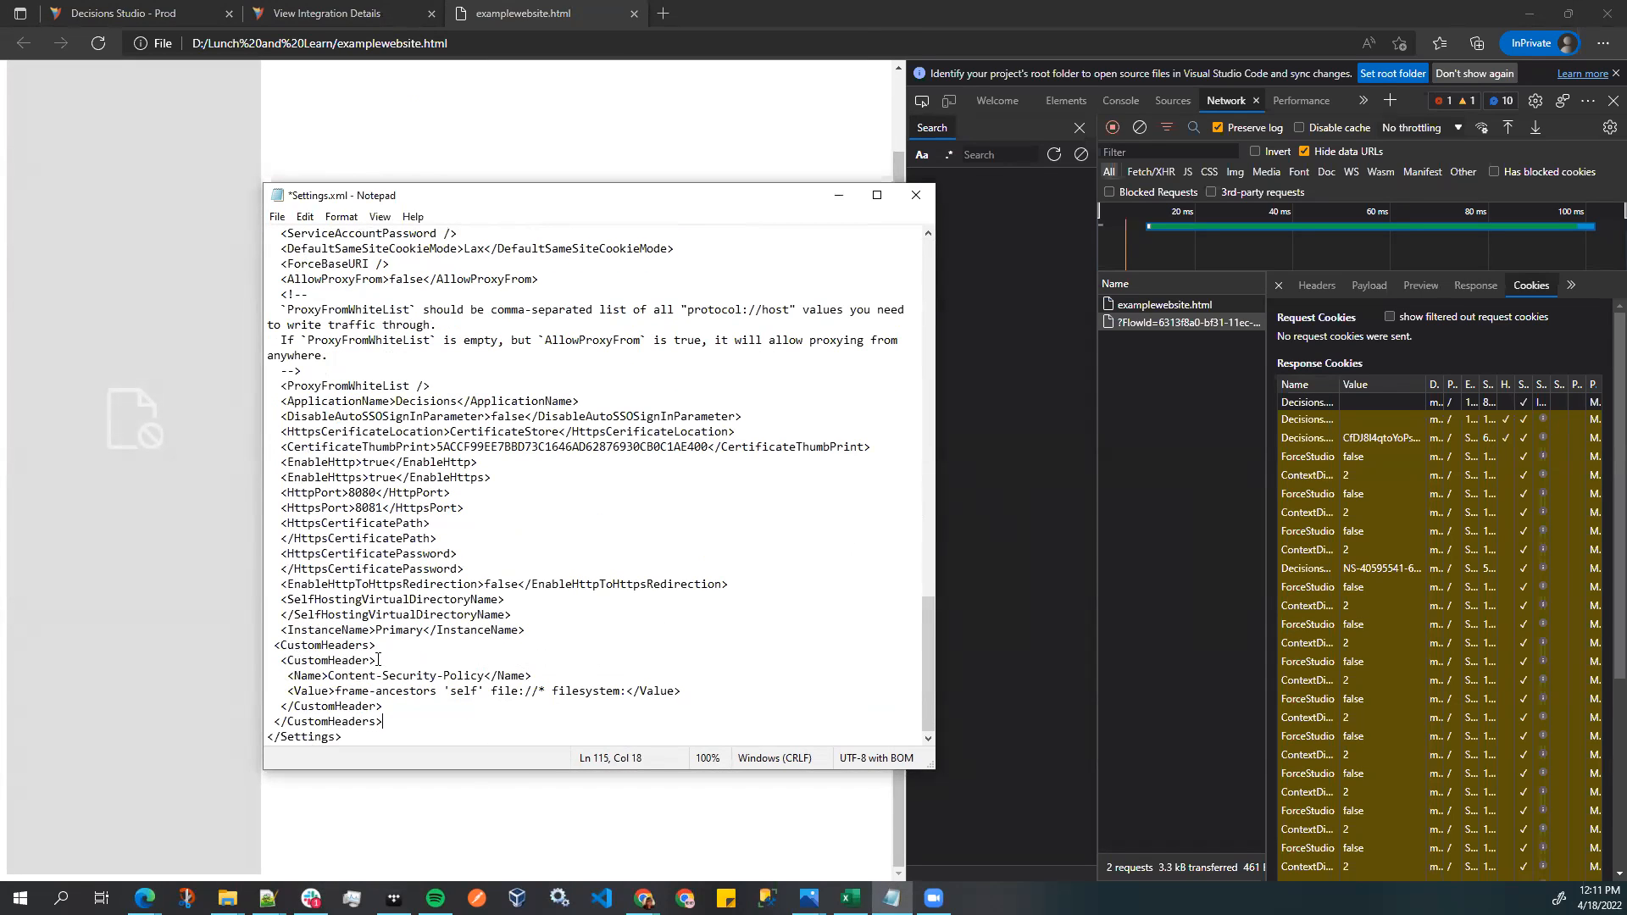
left_click(373, 646)
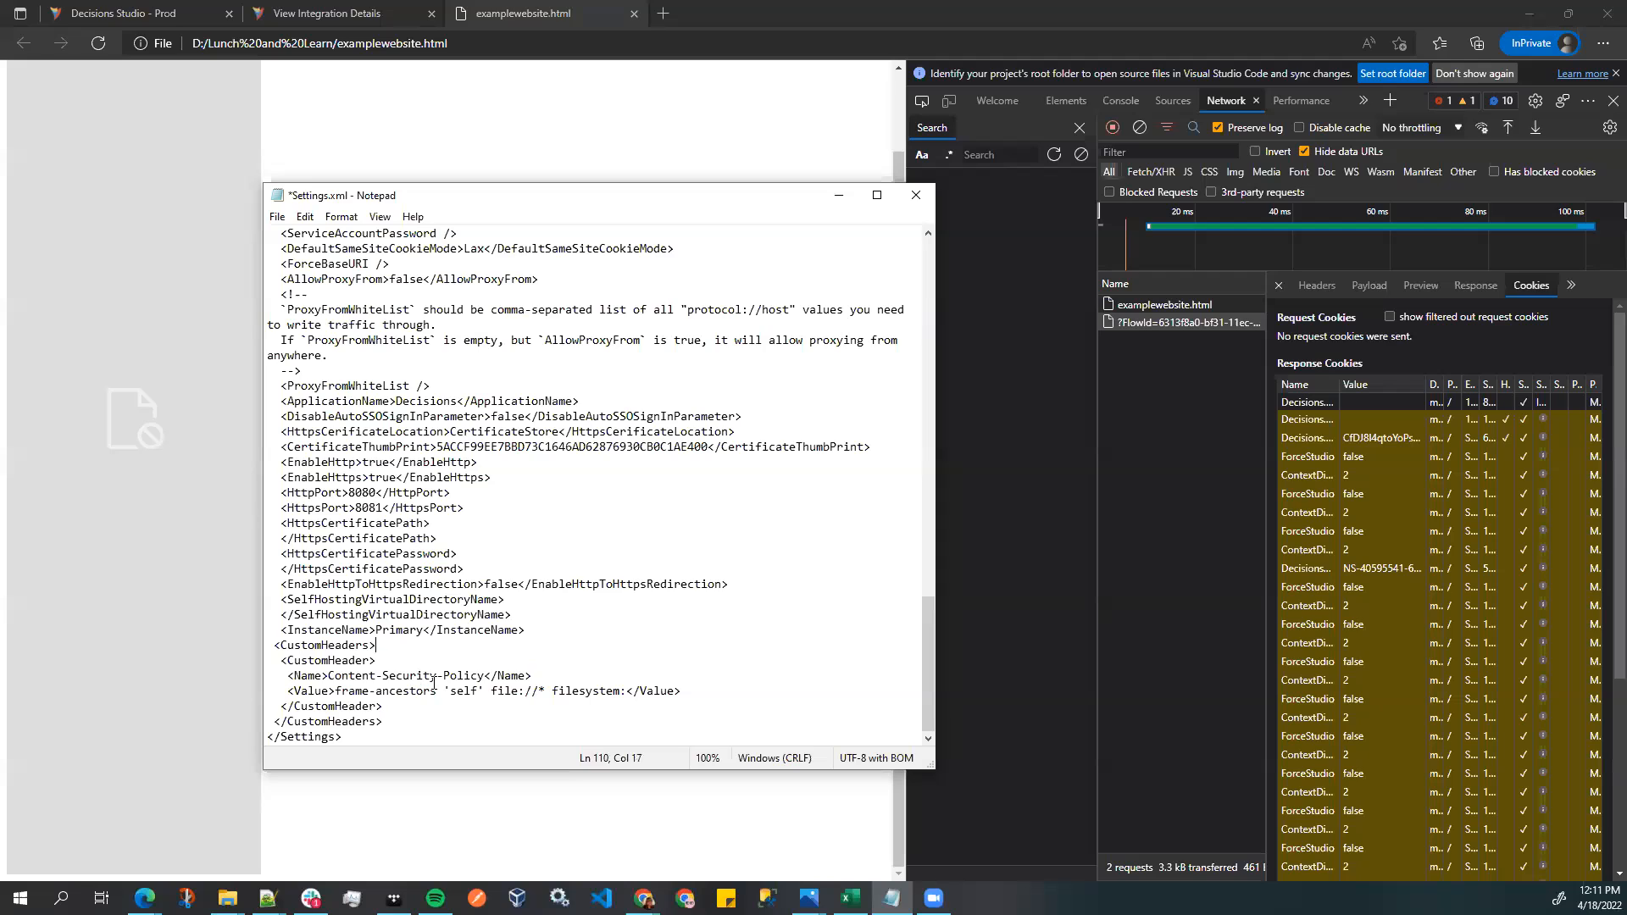
left_click(349, 675)
left_click(396, 693)
- Search Settings.xml for "cookie", set DefaultSameSiteCookieMode to None, and save the file
left_click(503, 357)
scroll(490, 449, "up", 20)
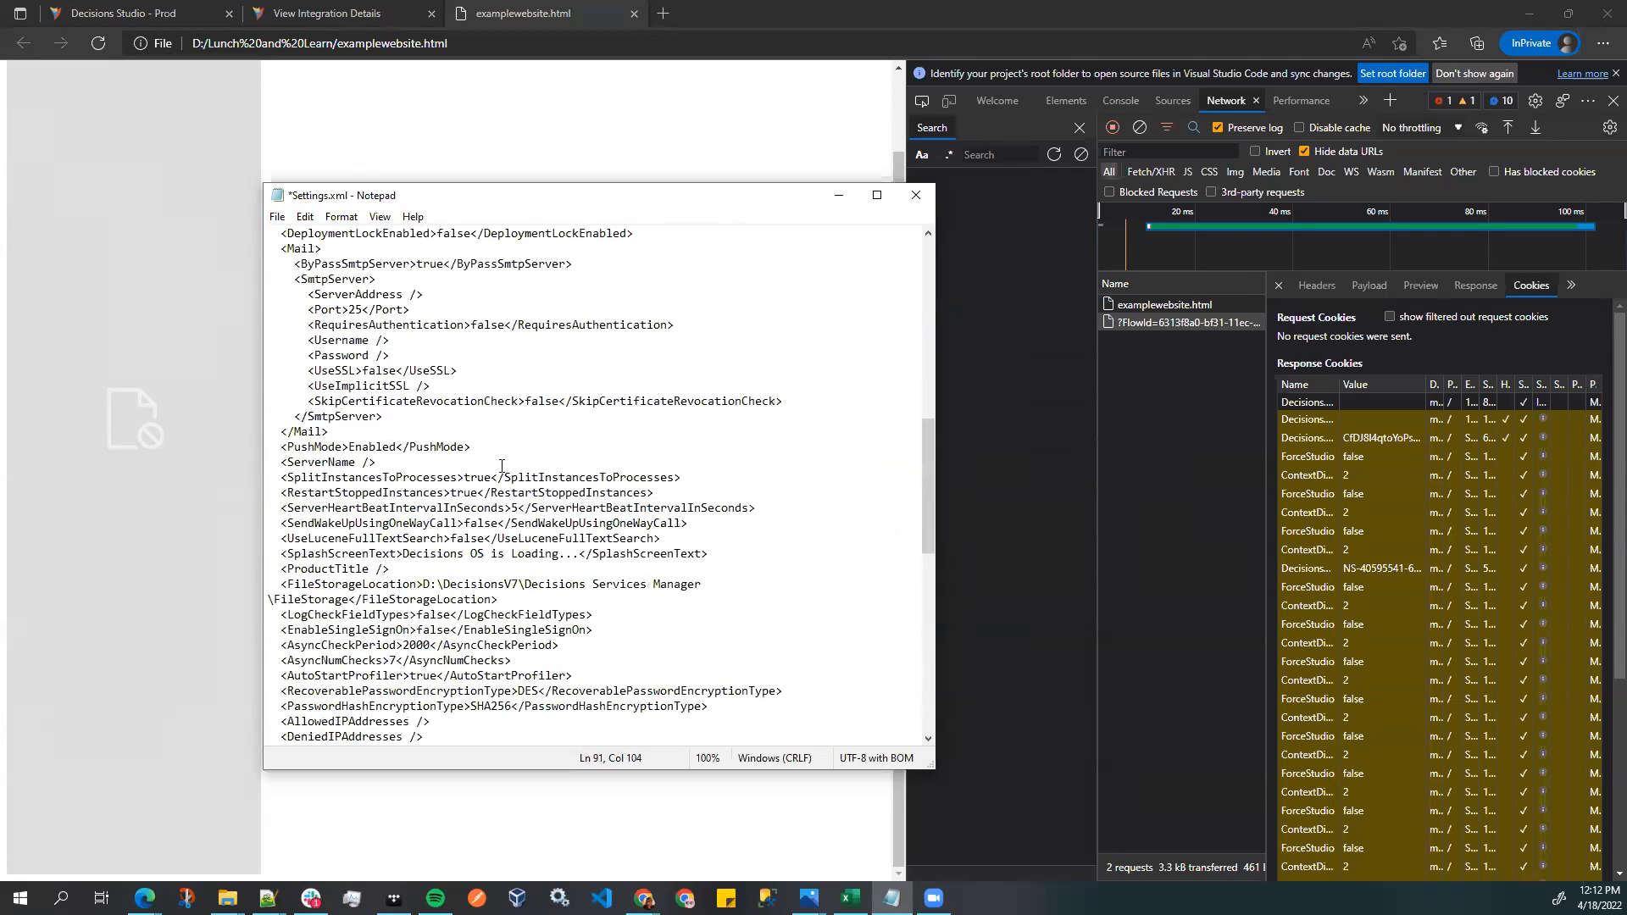
scroll(491, 302, "up", 5)
left_click(484, 248)
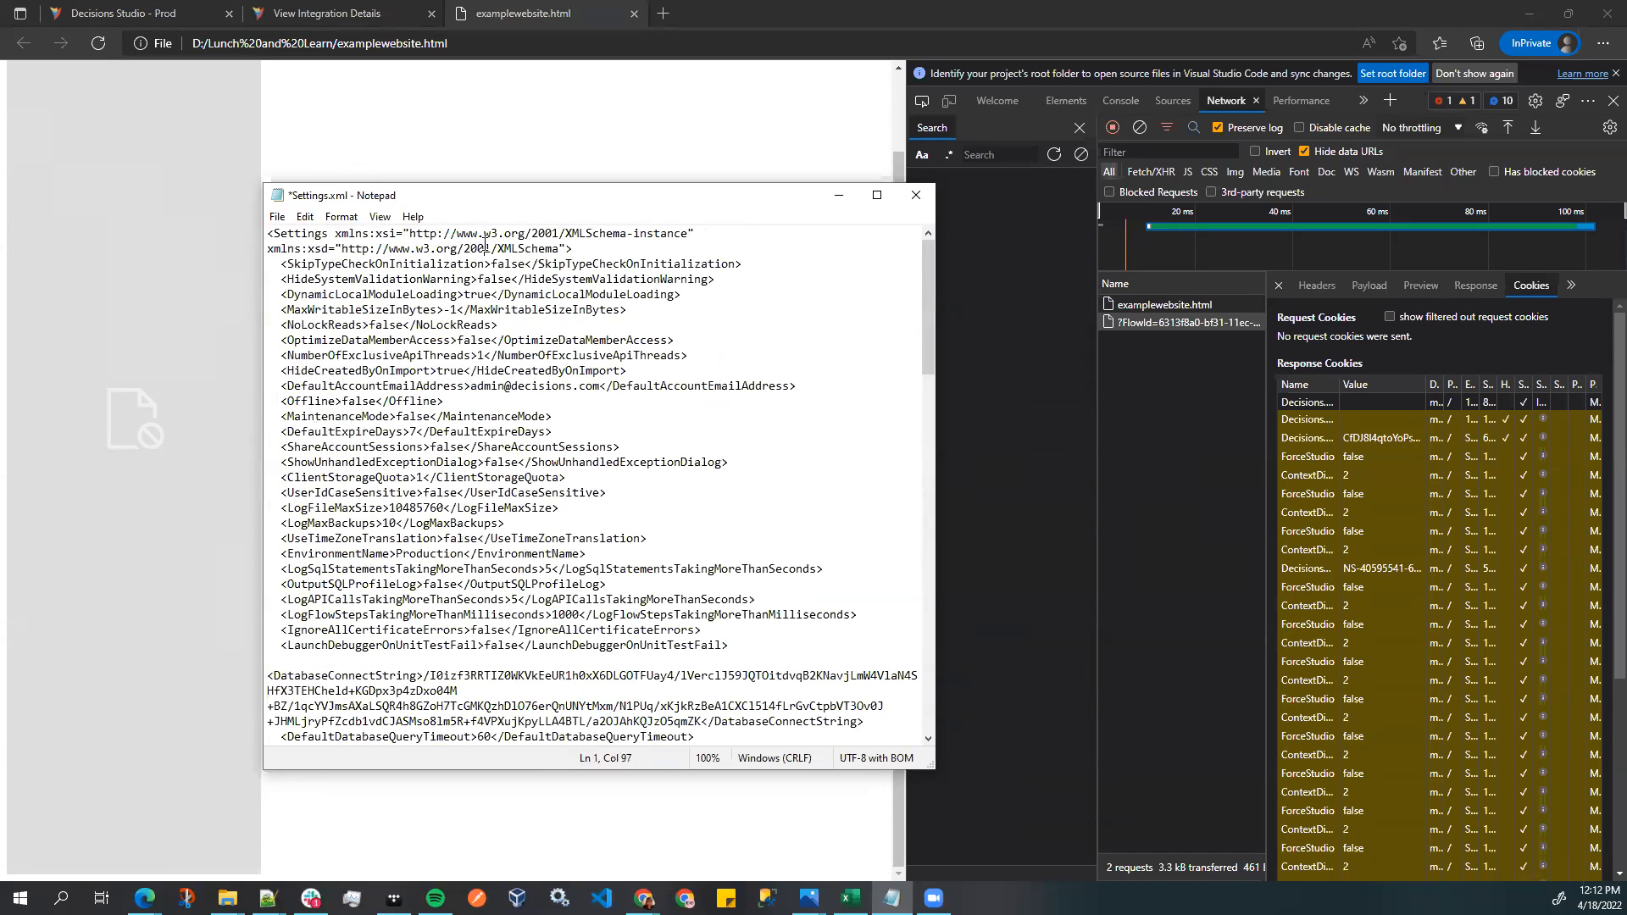
key("ctrl+f")
type("cookie")
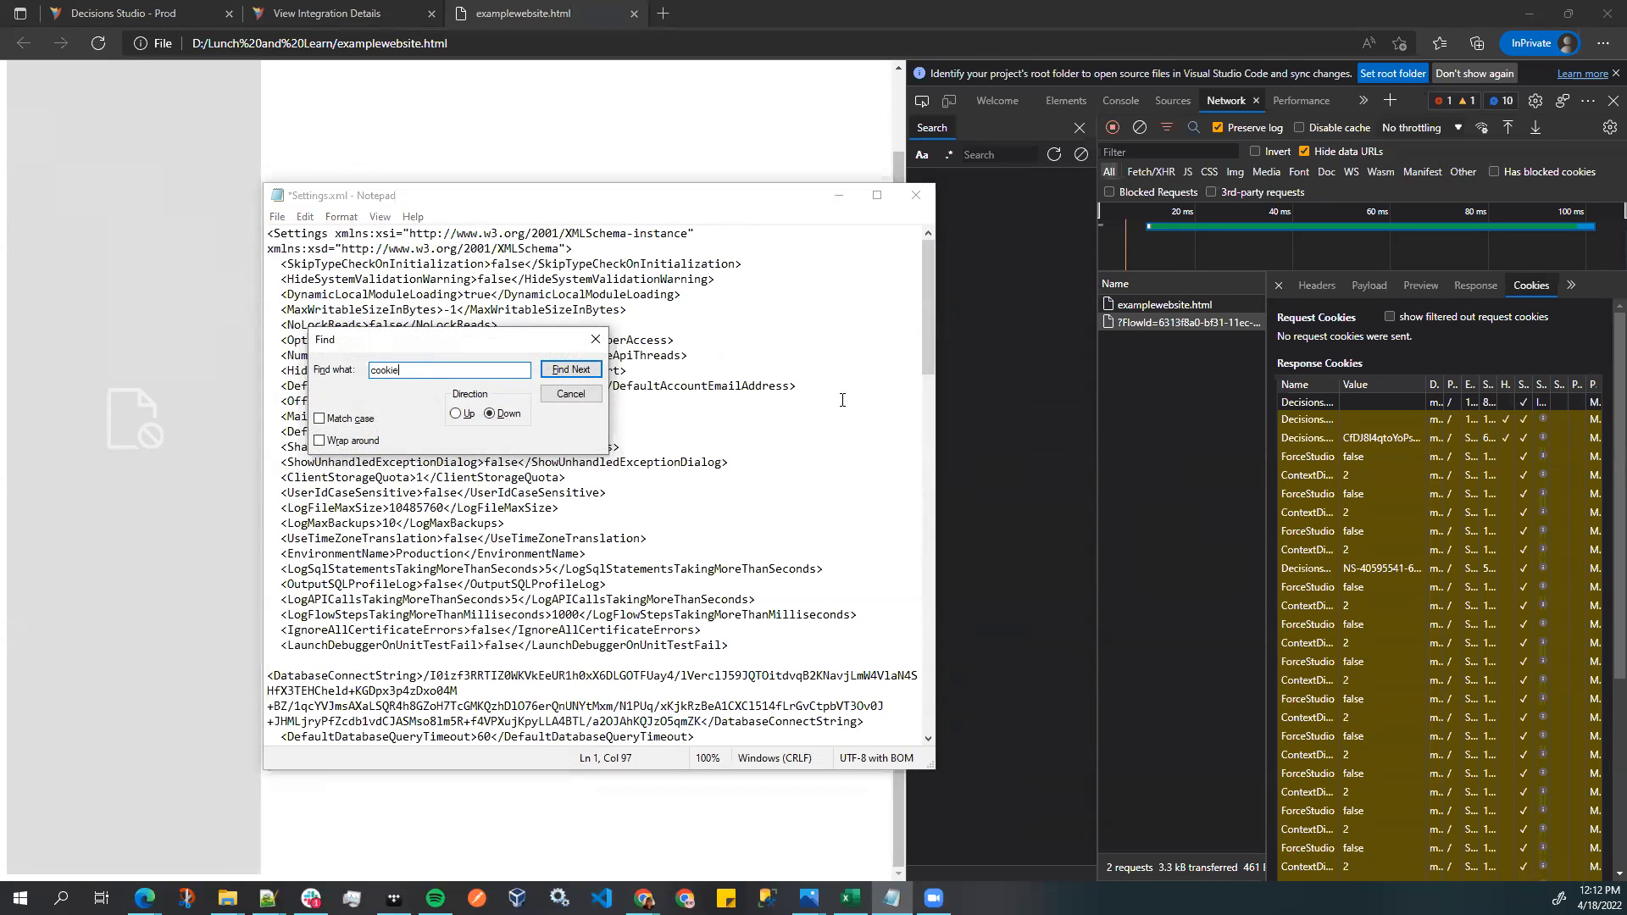
left_click(554, 371)
left_click_drag(534, 341, 1117, 304)
scroll(449, 606, "down", 4)
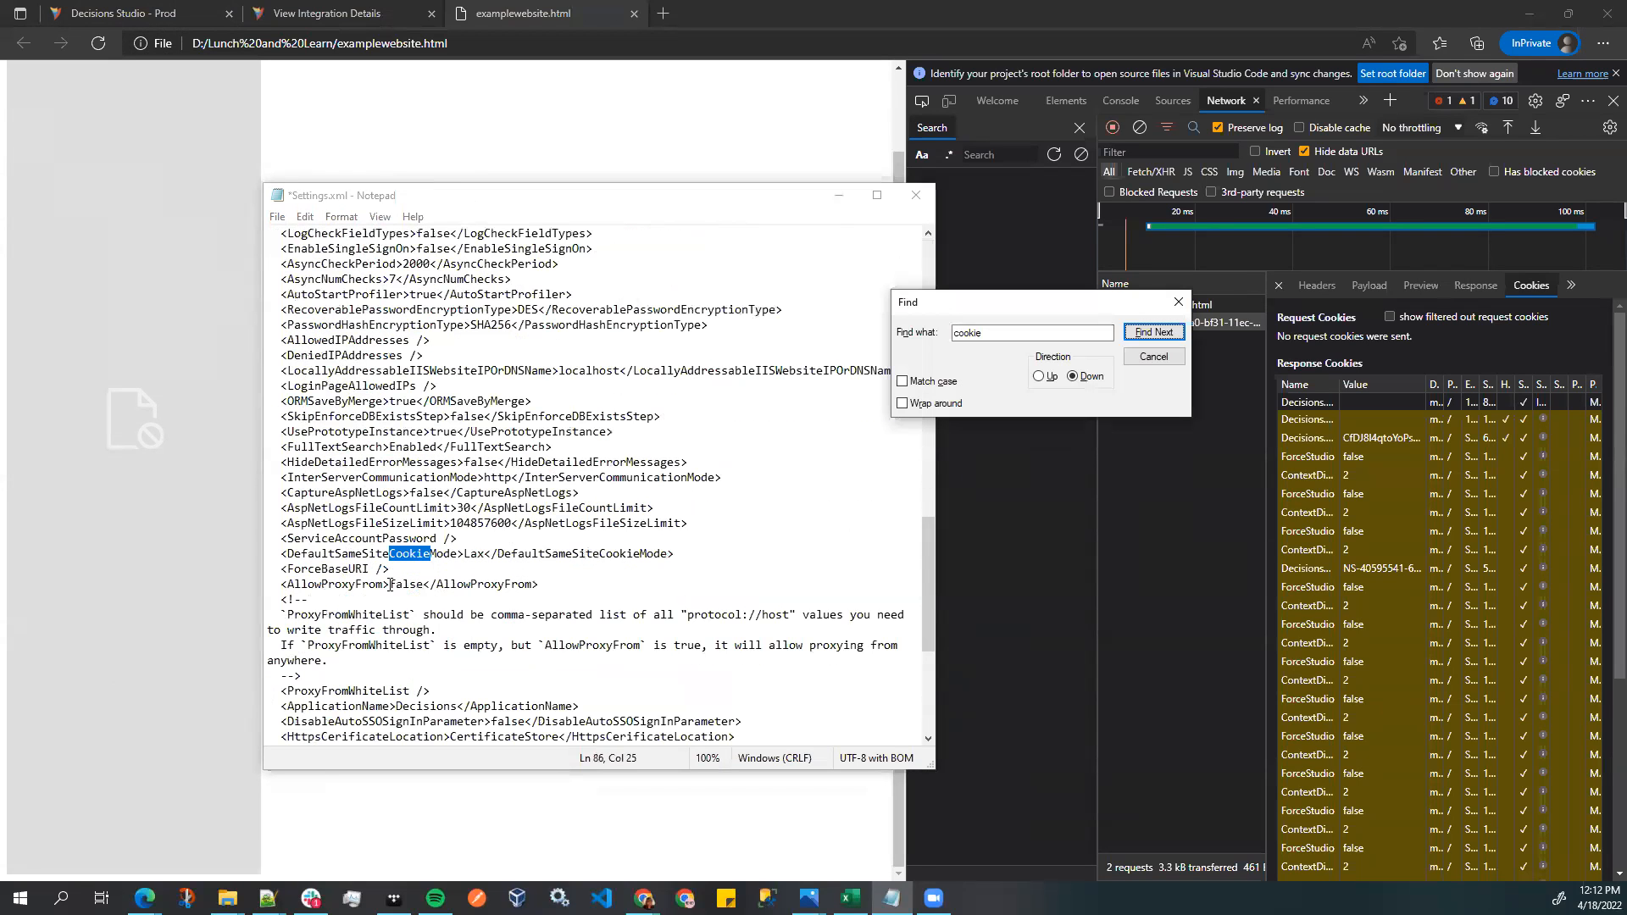
left_click(487, 553)
key("BackSpace")
key("BackSpace")
key("BackSpace")
type("None")
key("ctrl+s")
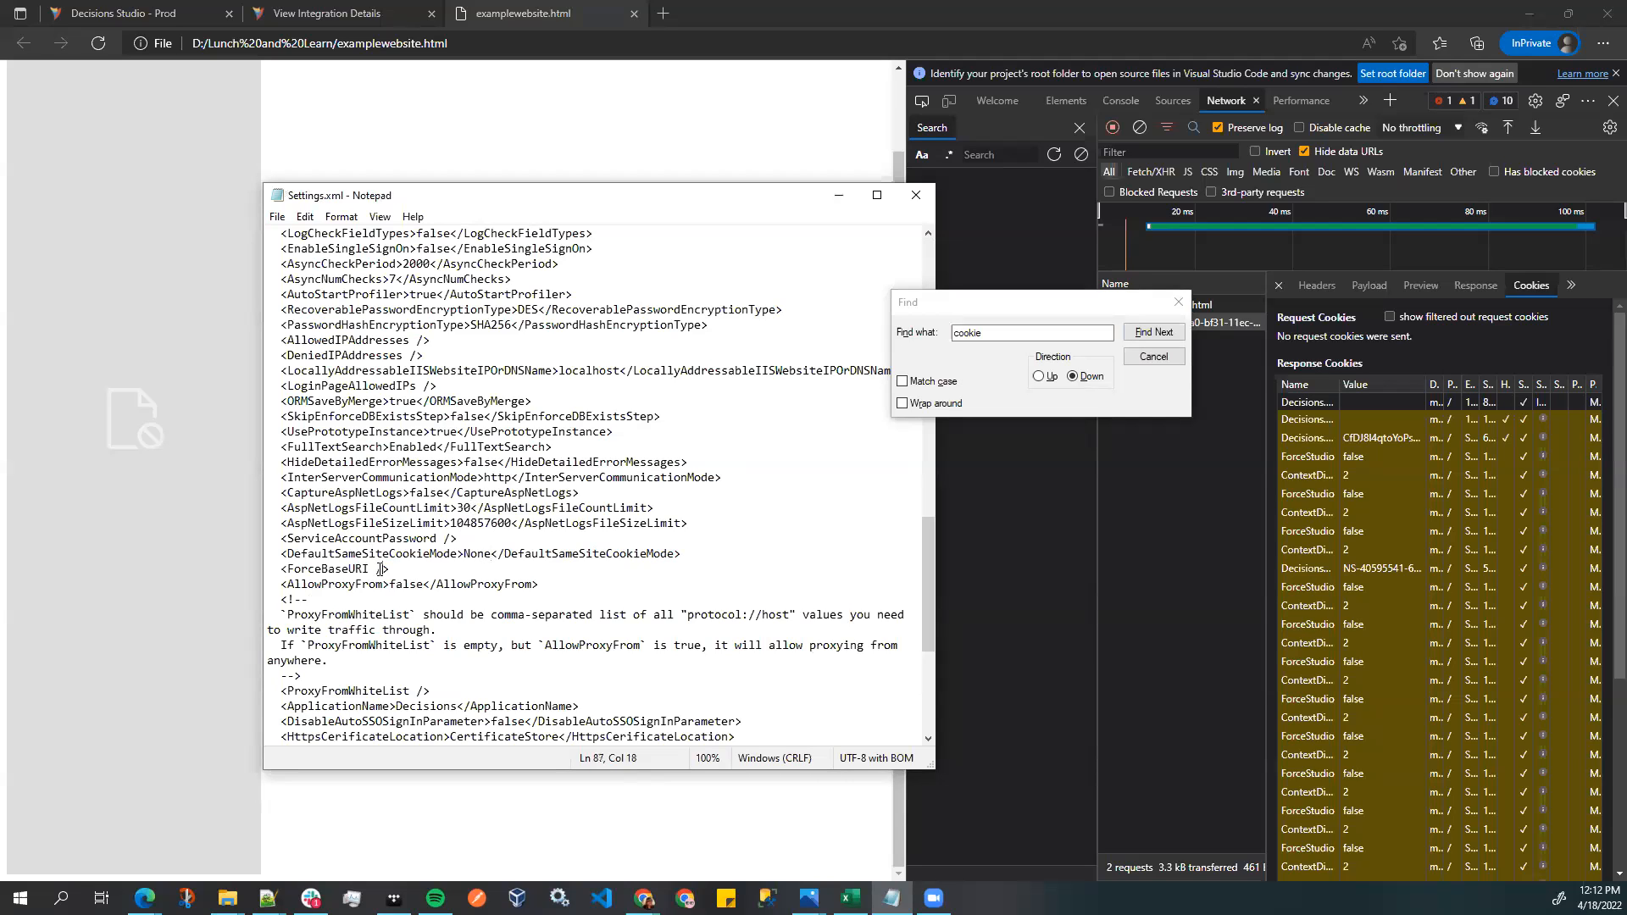
left_click(1177, 307)
- Switch to Windows Services, restart the Decisions Server service, and return to examplewebsite.html in the browser
left_click(559, 897)
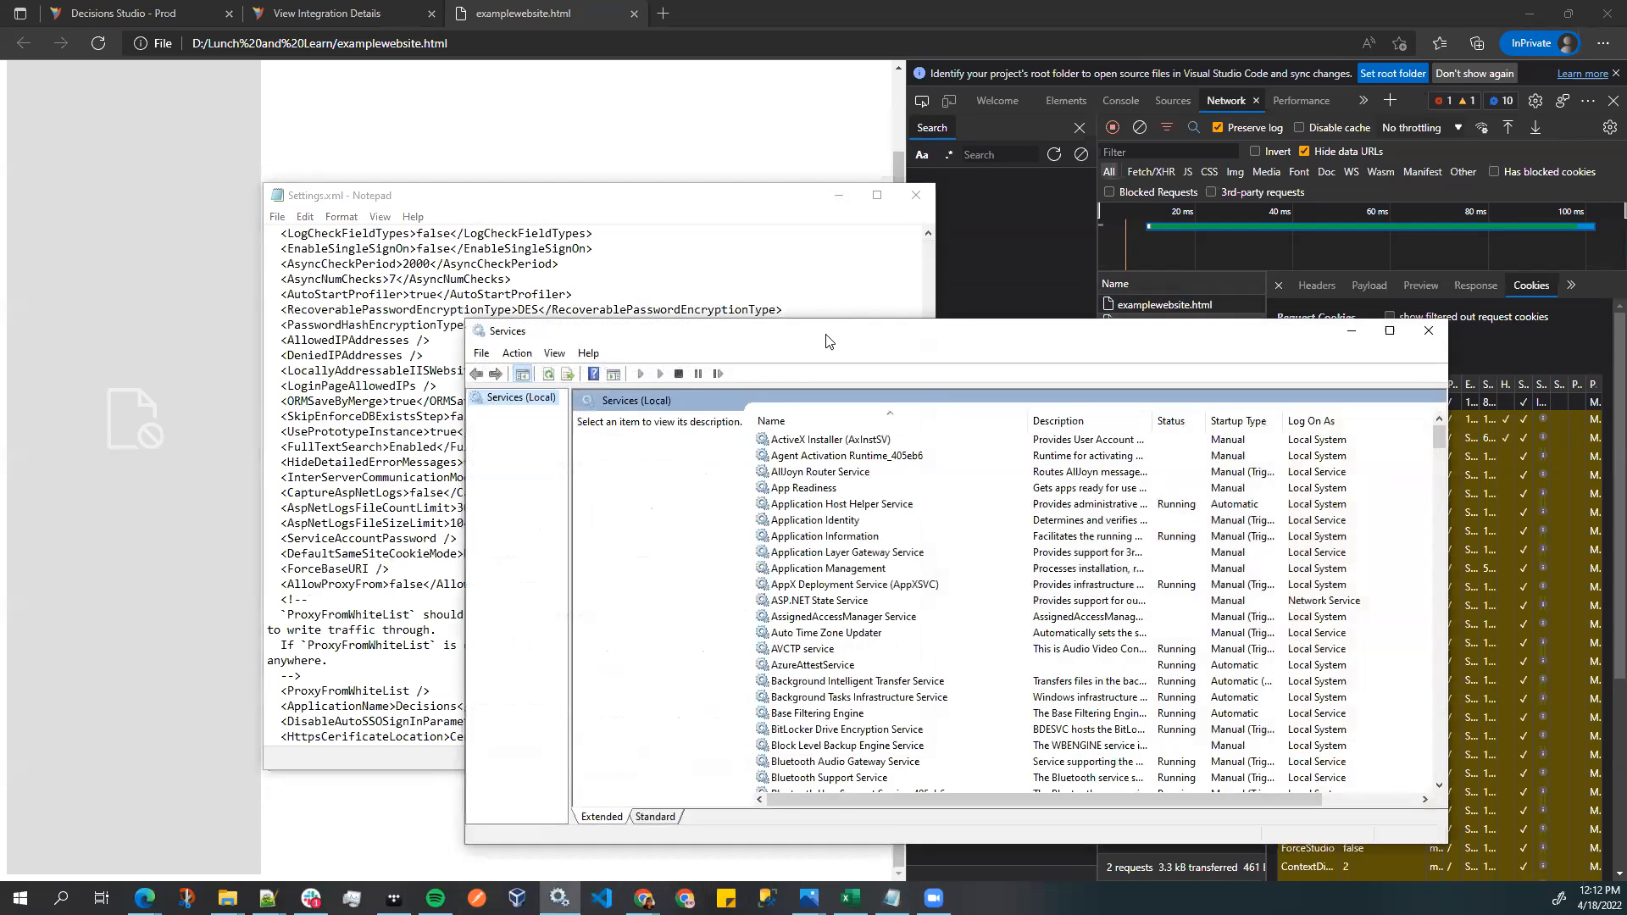
left_click(875, 357)
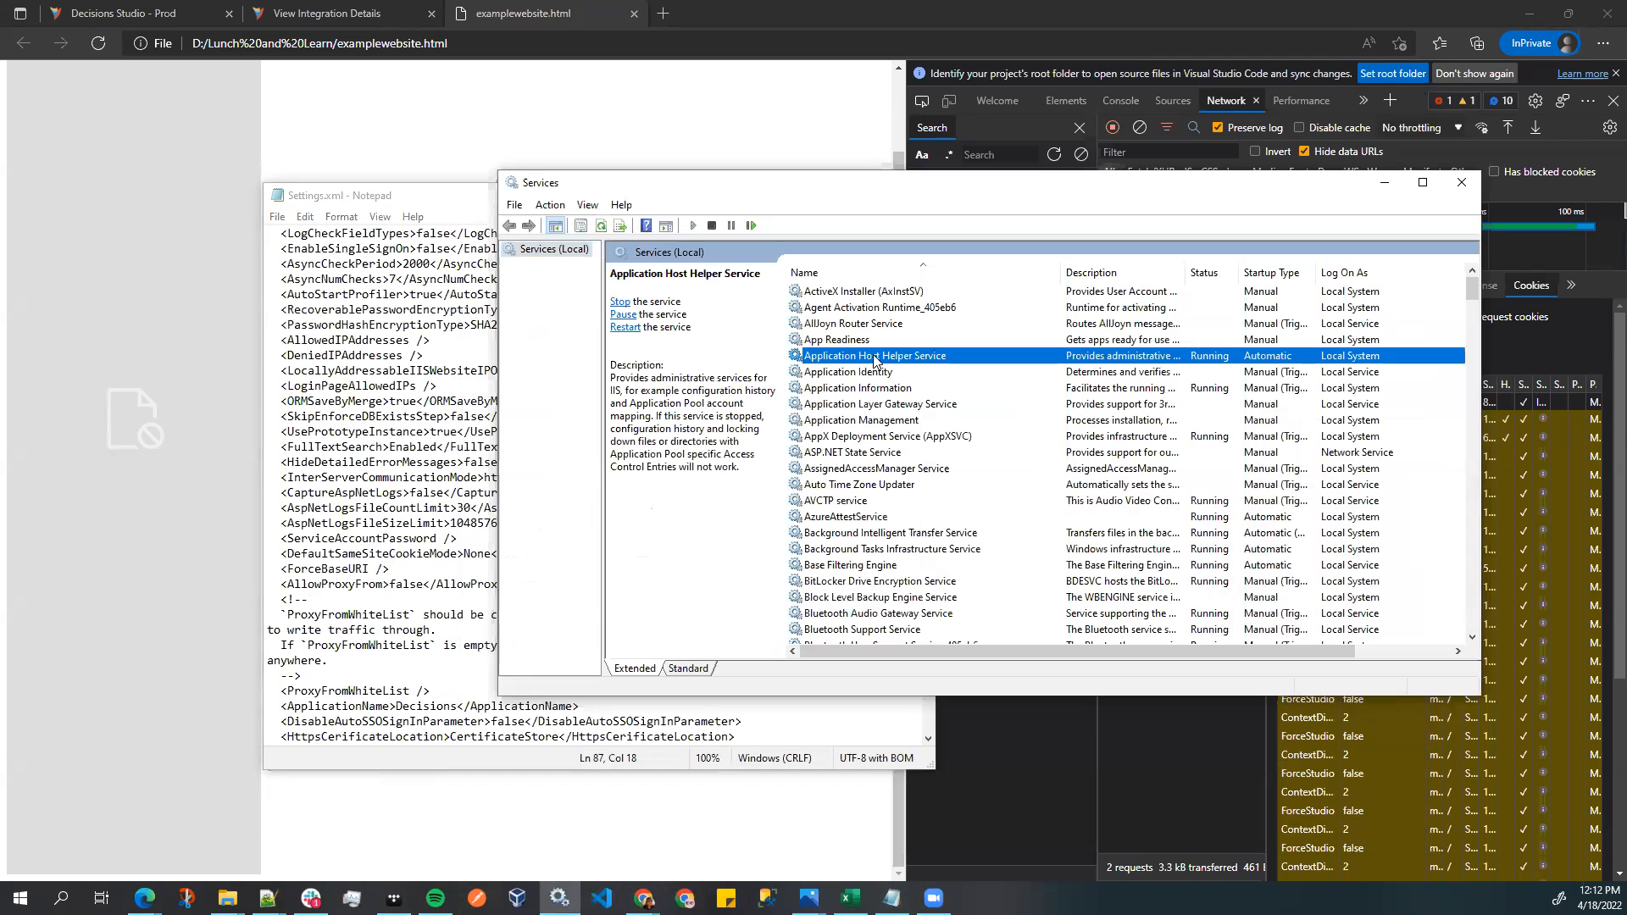
type("de")
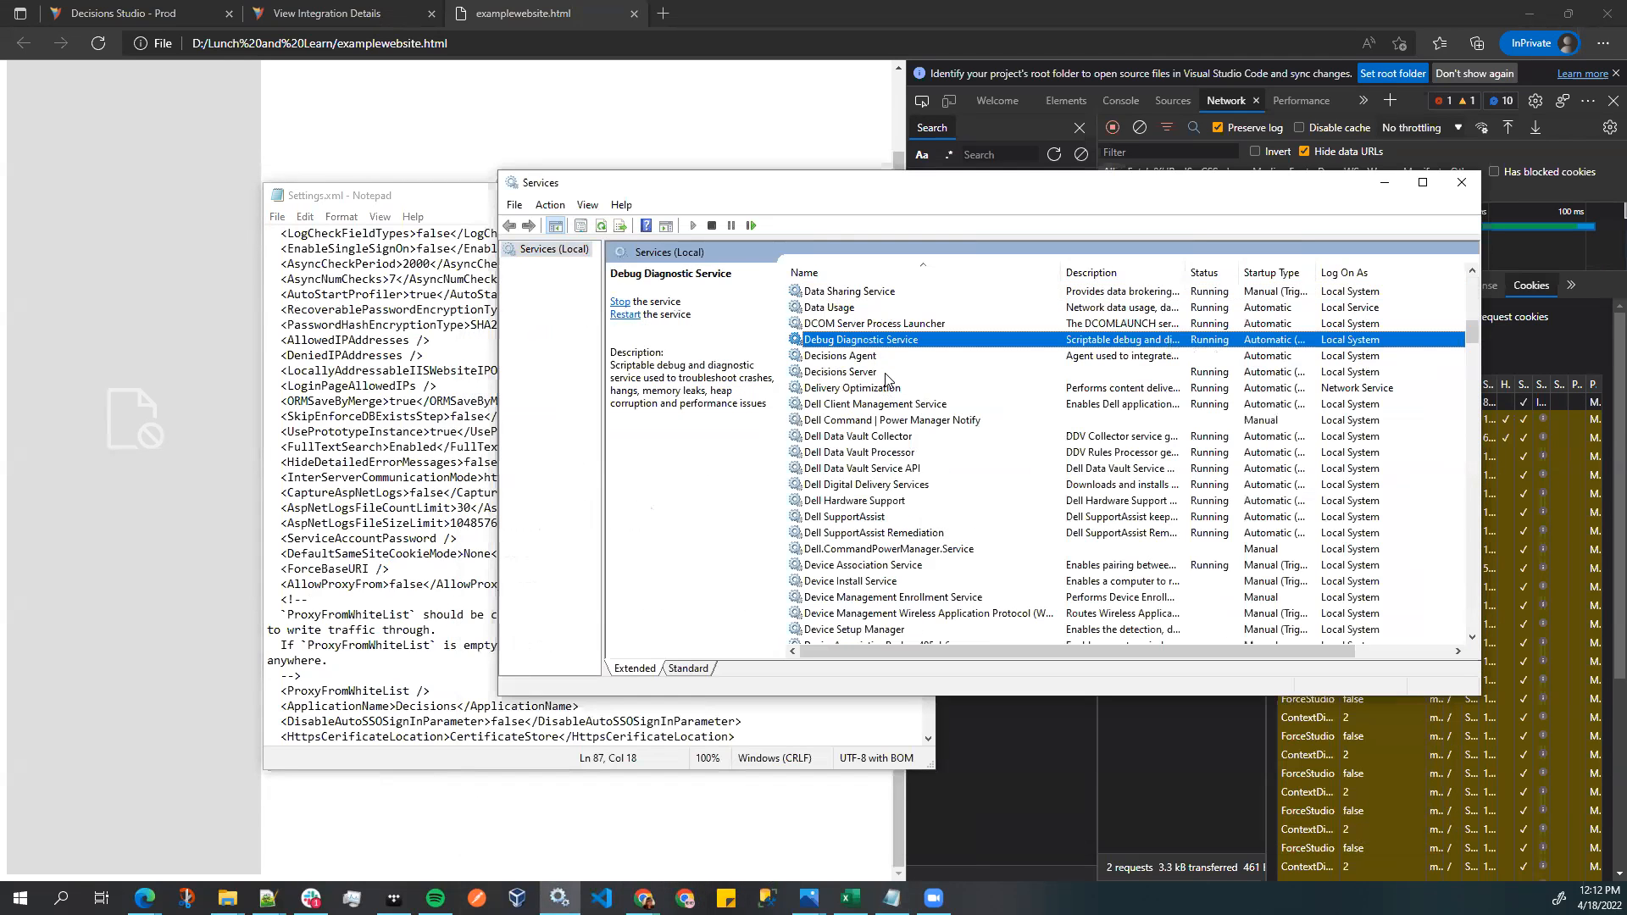
left_click(881, 373)
right_click(882, 376)
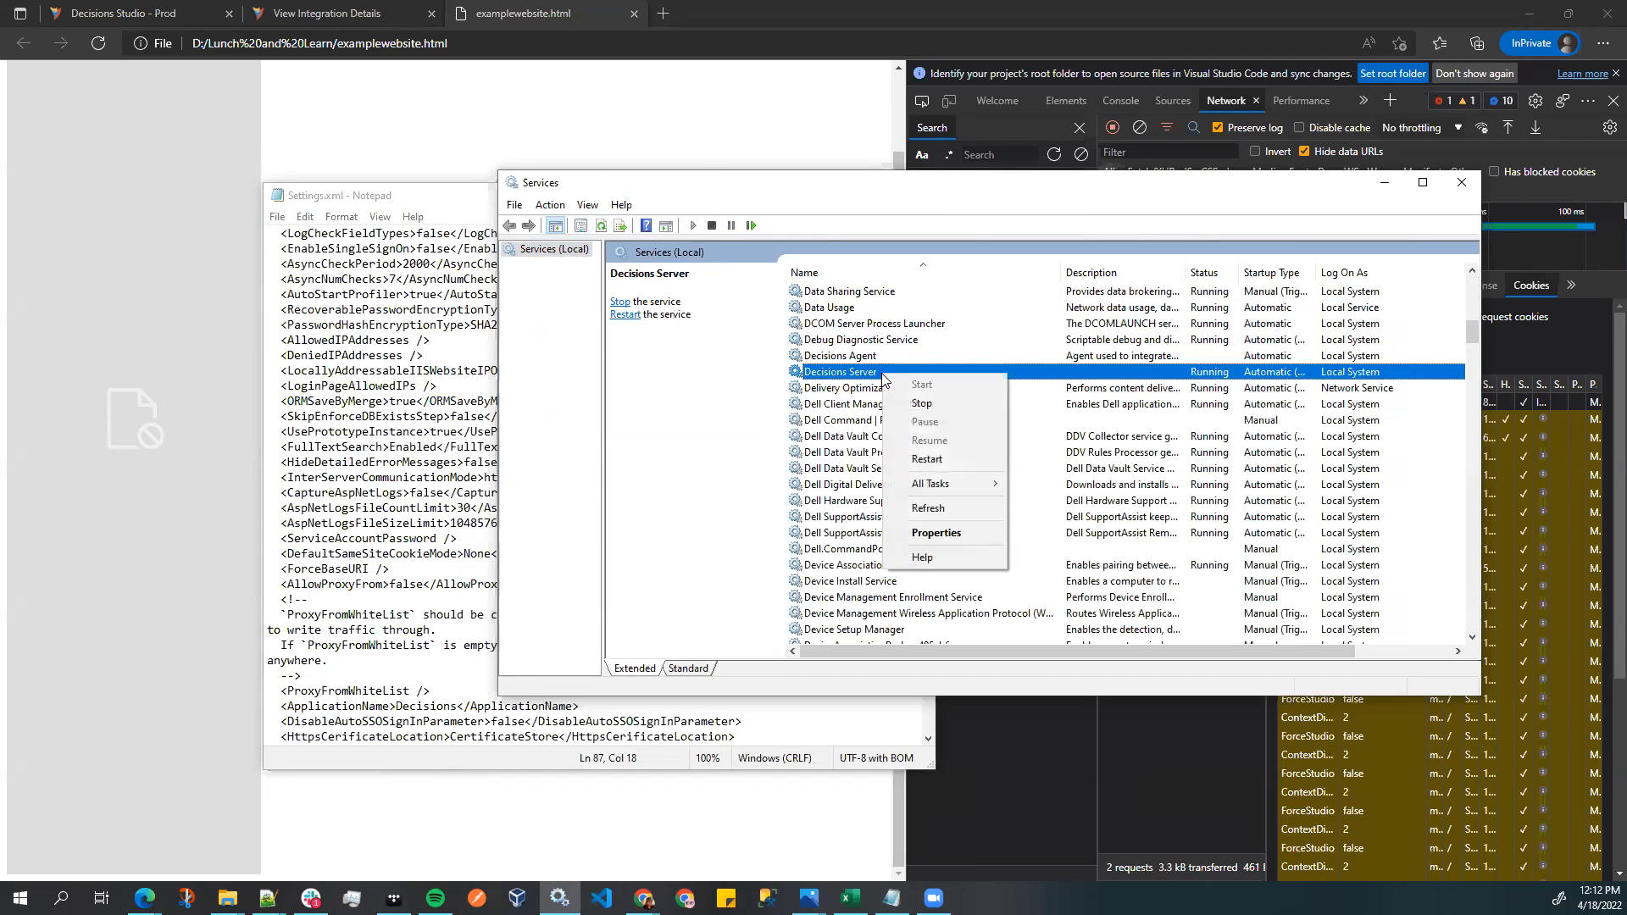
left_click(942, 462)
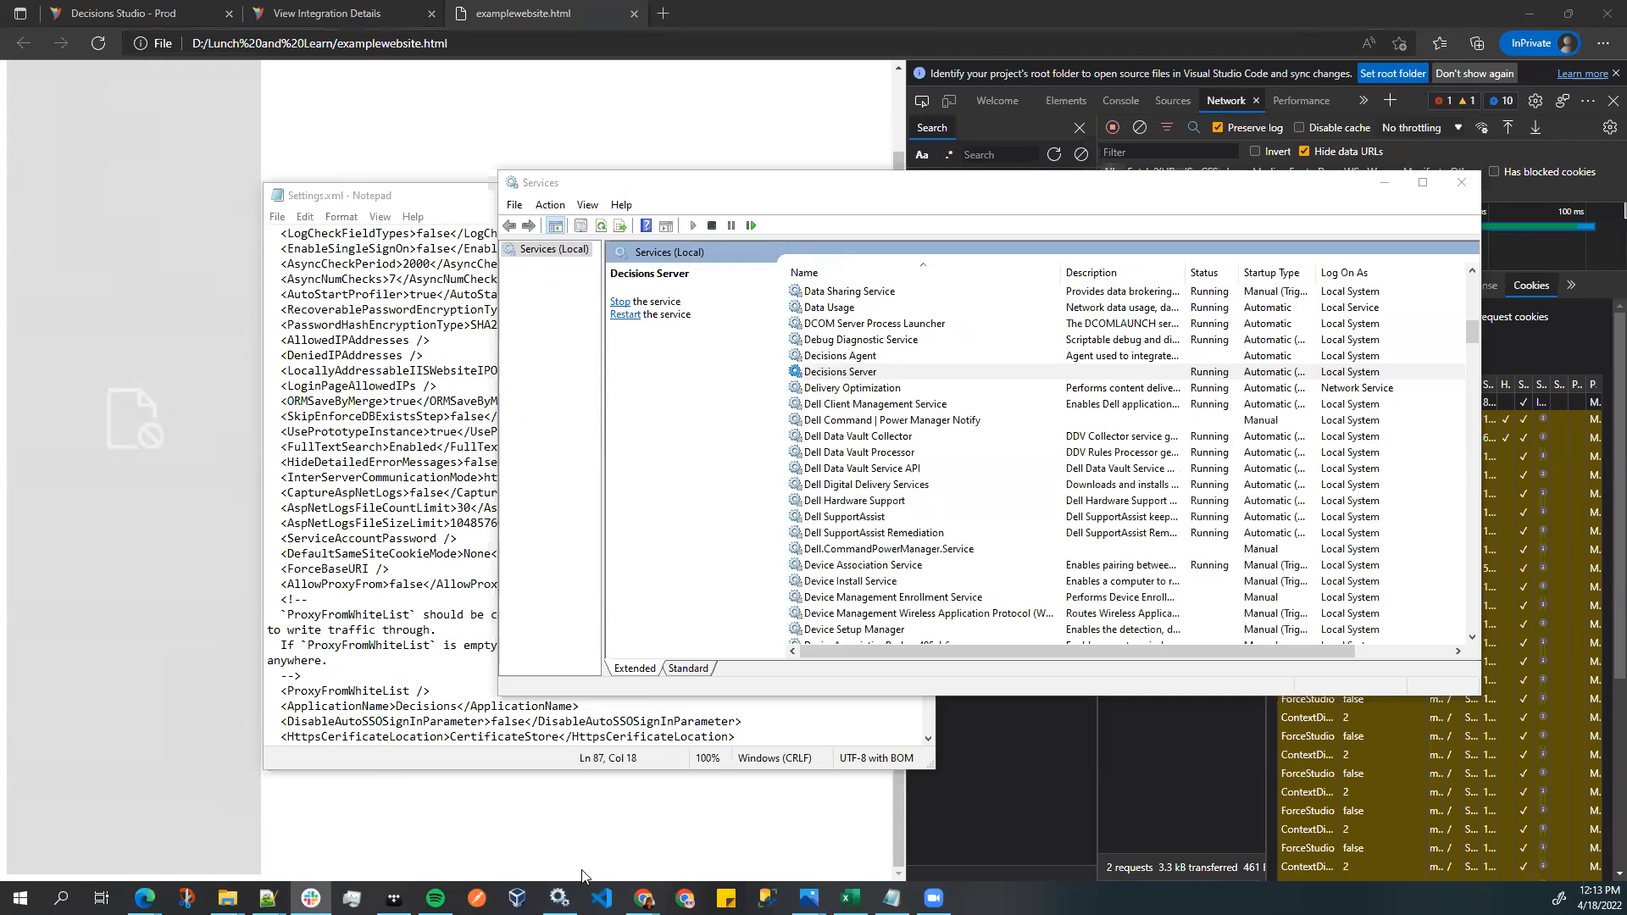
left_click(566, 830)
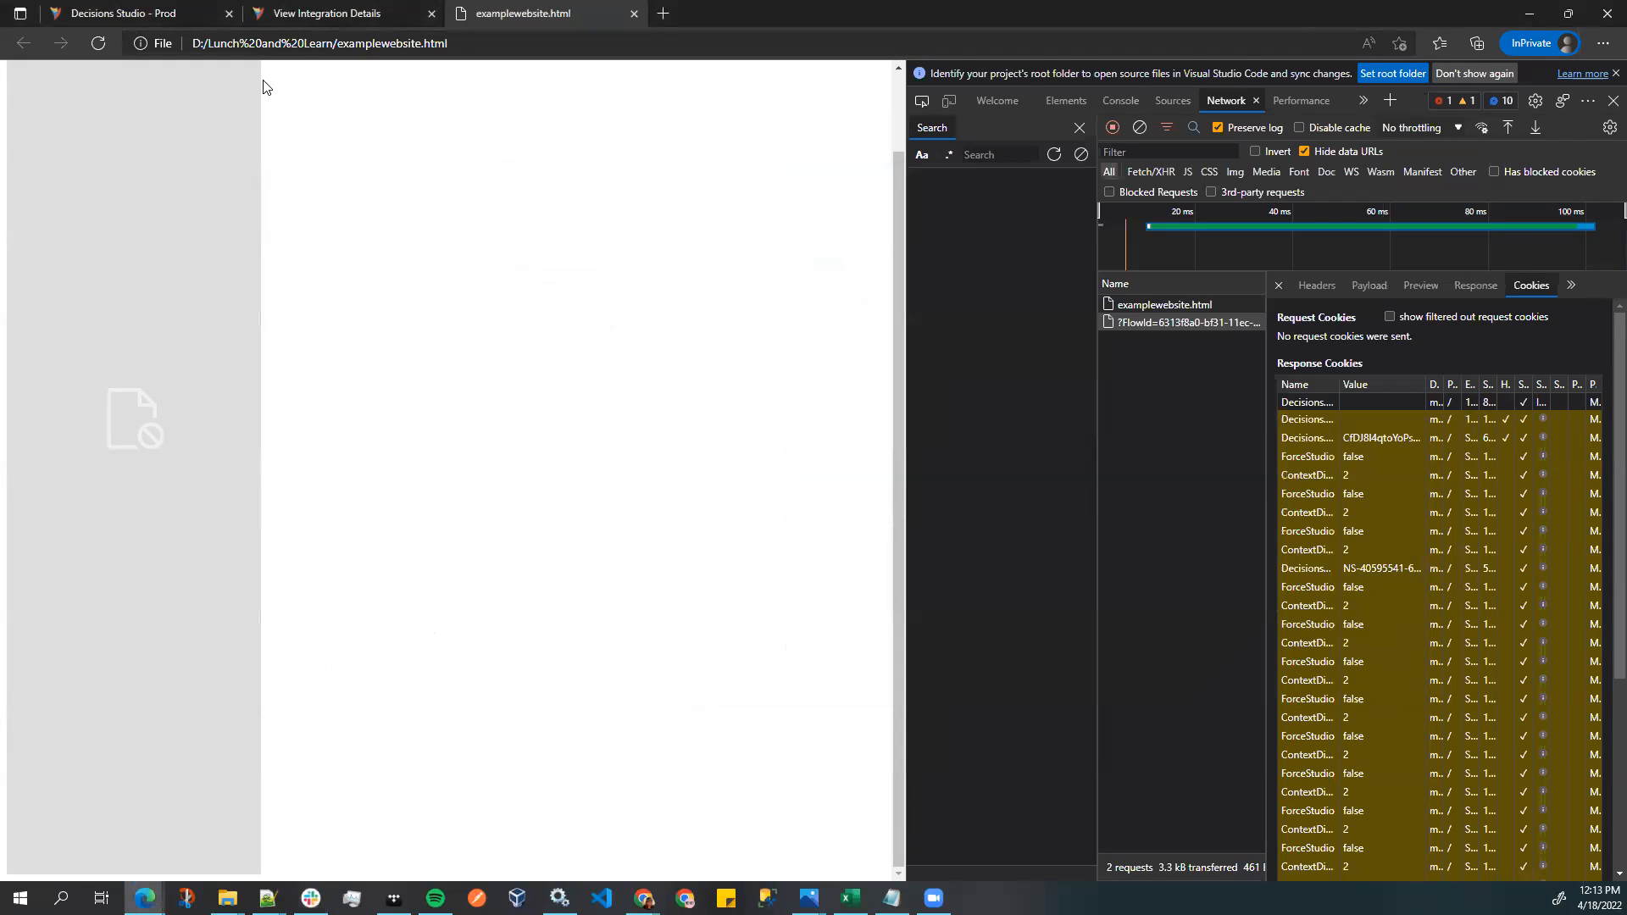
- Empty the cache and hard refresh examplewebsite.html, and give the page more room beside the developer tools
right_click(98, 44)
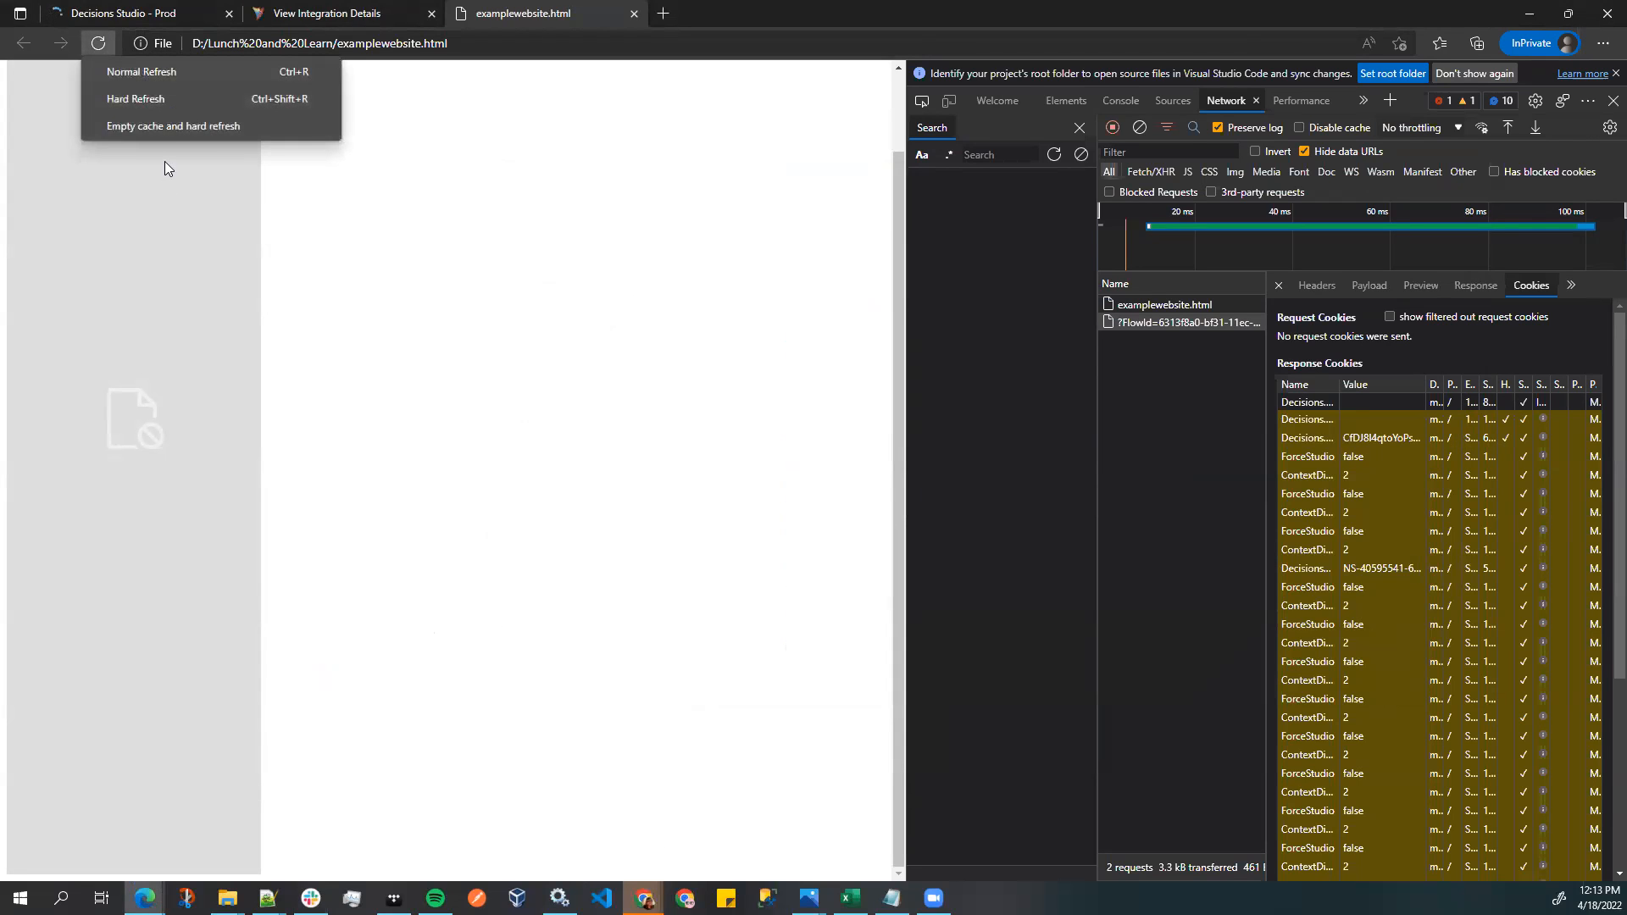
left_click(181, 129)
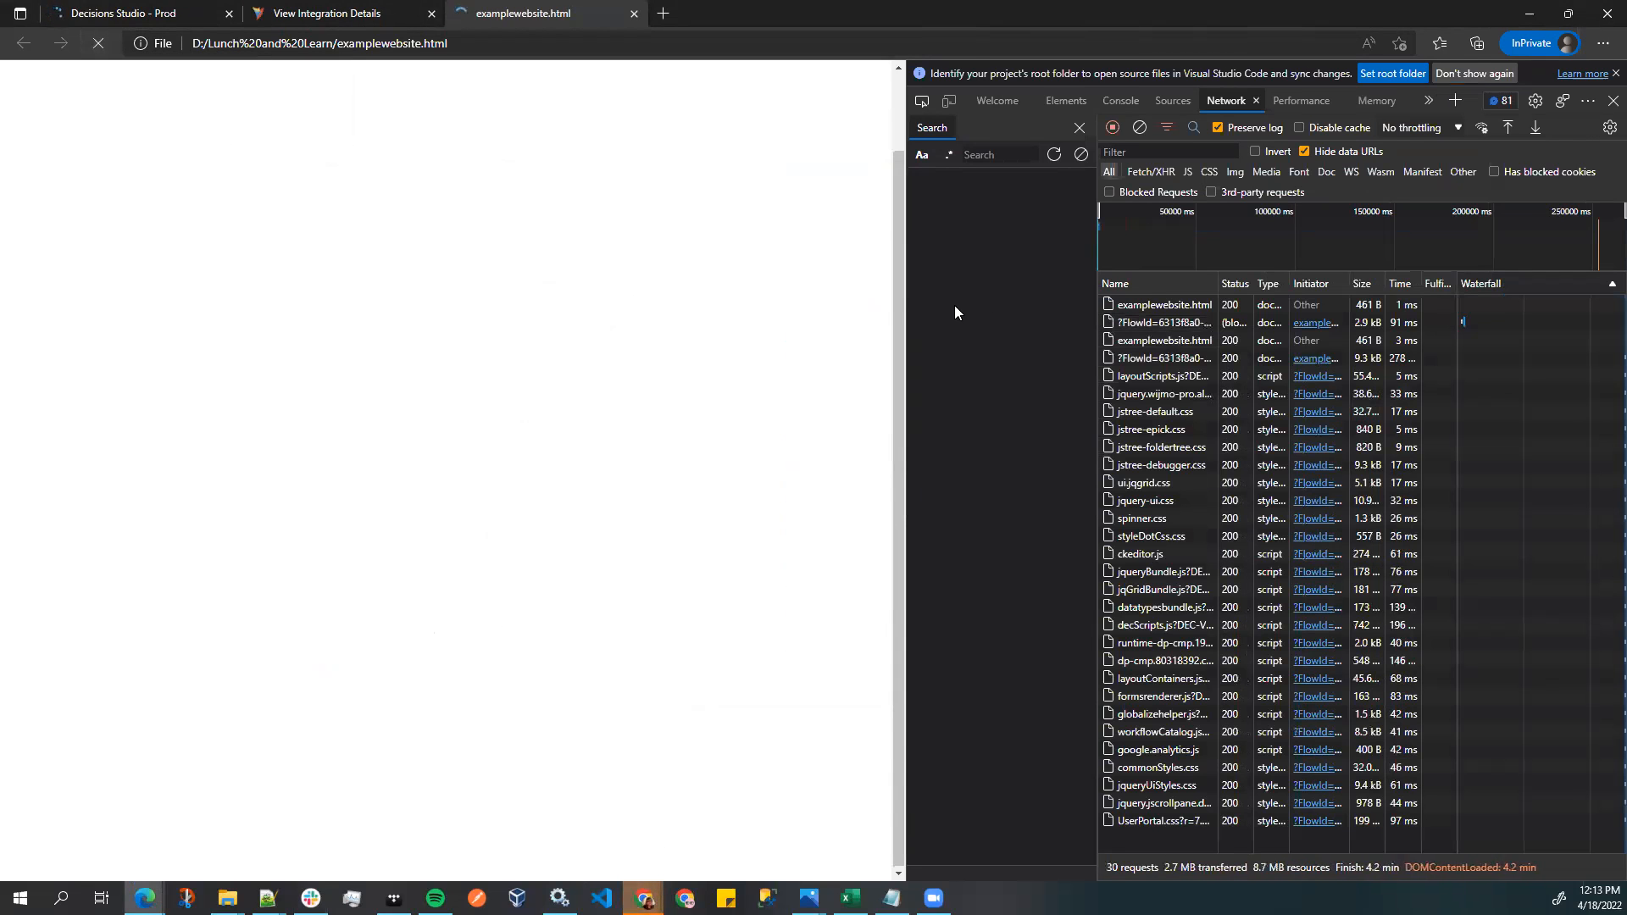
left_click_drag(907, 311, 1256, 311)
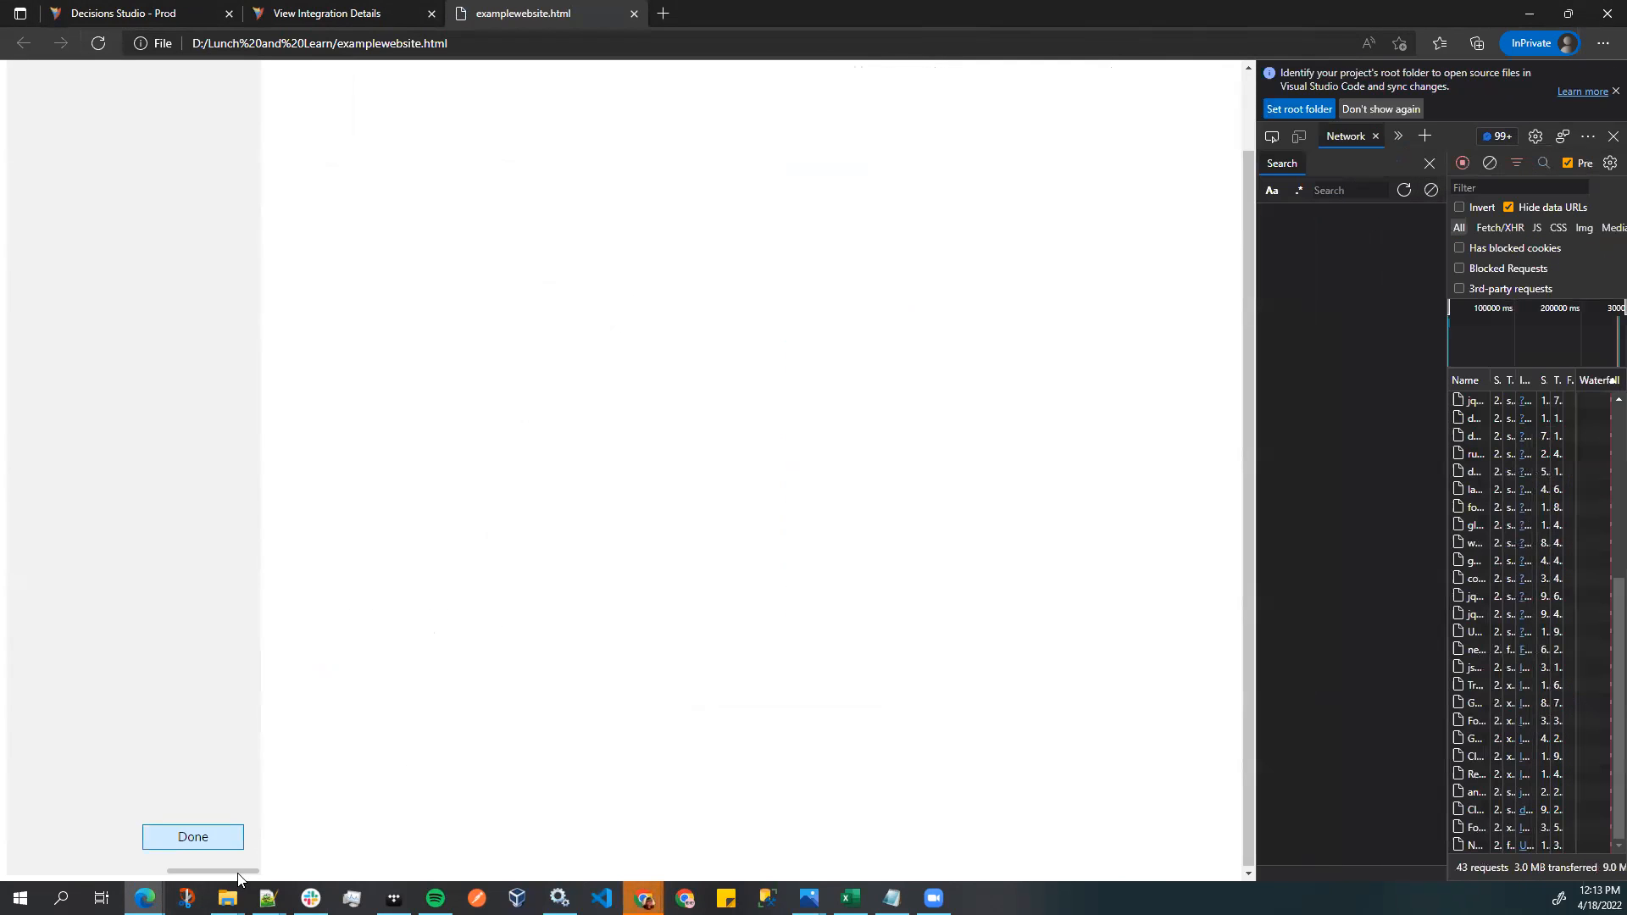
- Zoom the page out to 80%, enter "sahdsa" in the embedded form's textbox, and bring the form's Done button into view
left_click_drag(225, 871, 83, 835)
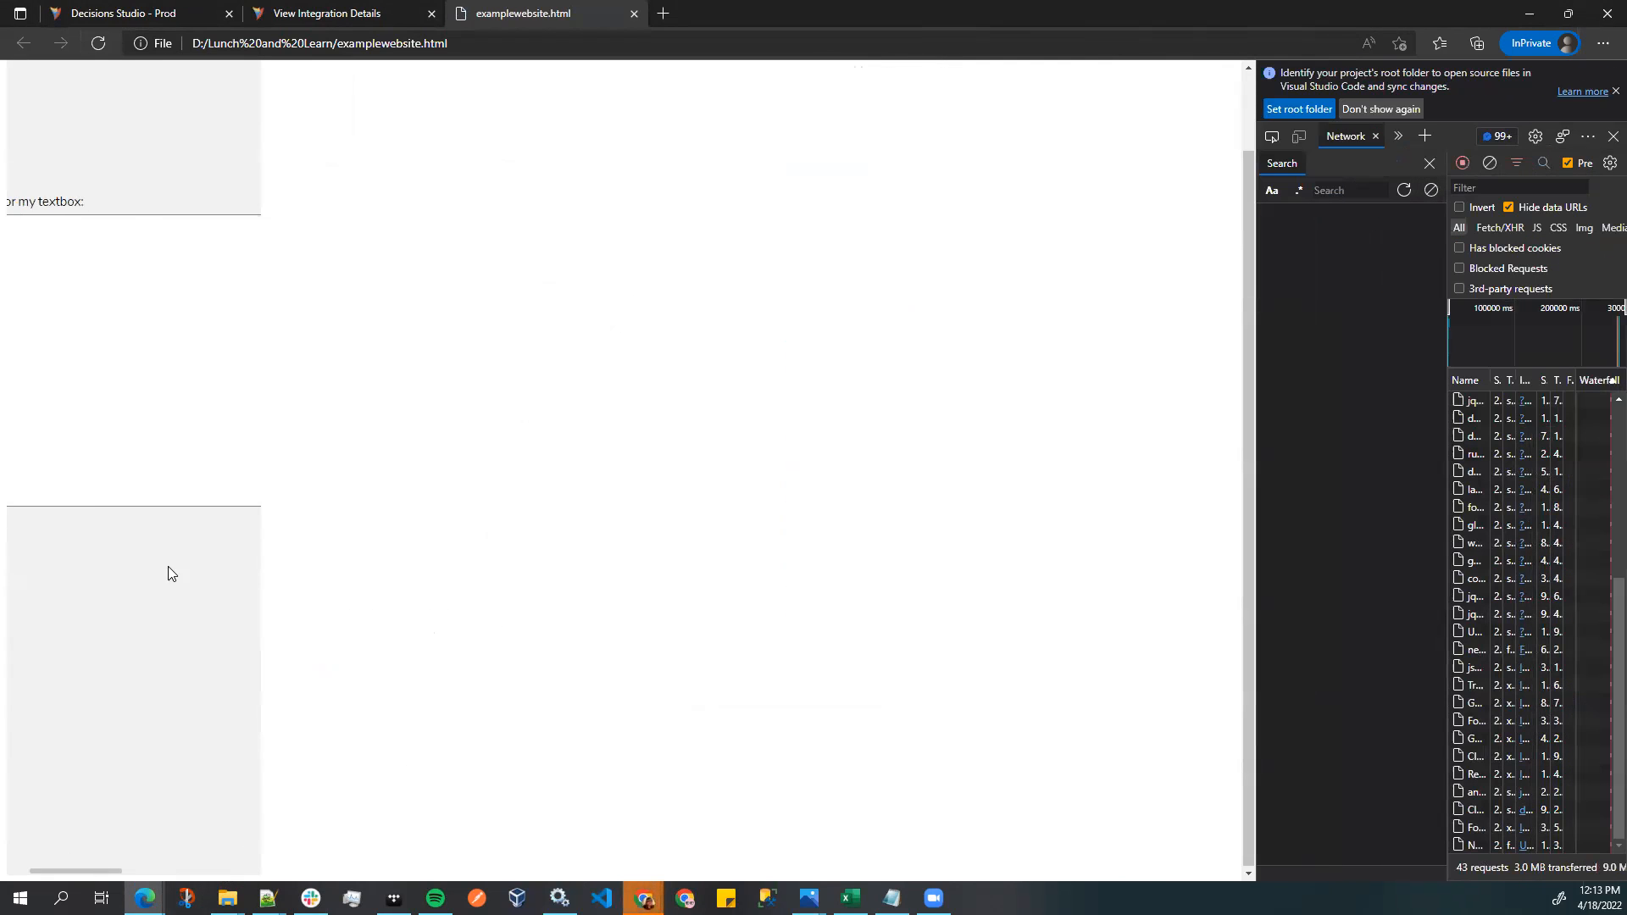
scroll(508, 386, "up", 2)
scroll(523, 375, "down", 2)
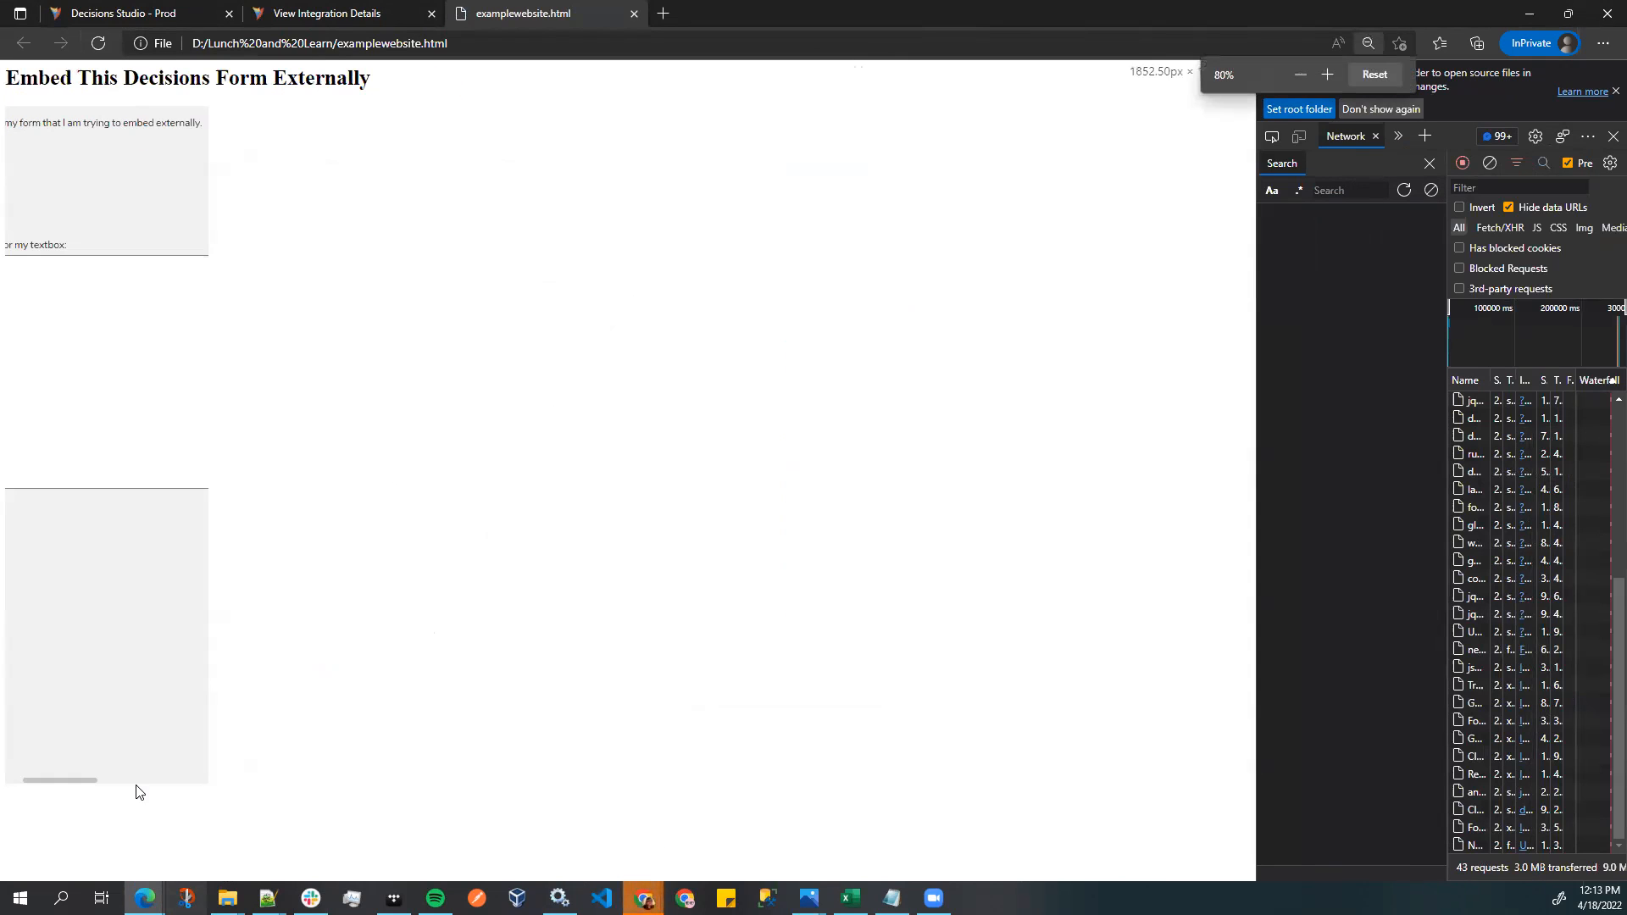
left_click_drag(61, 781, 35, 781)
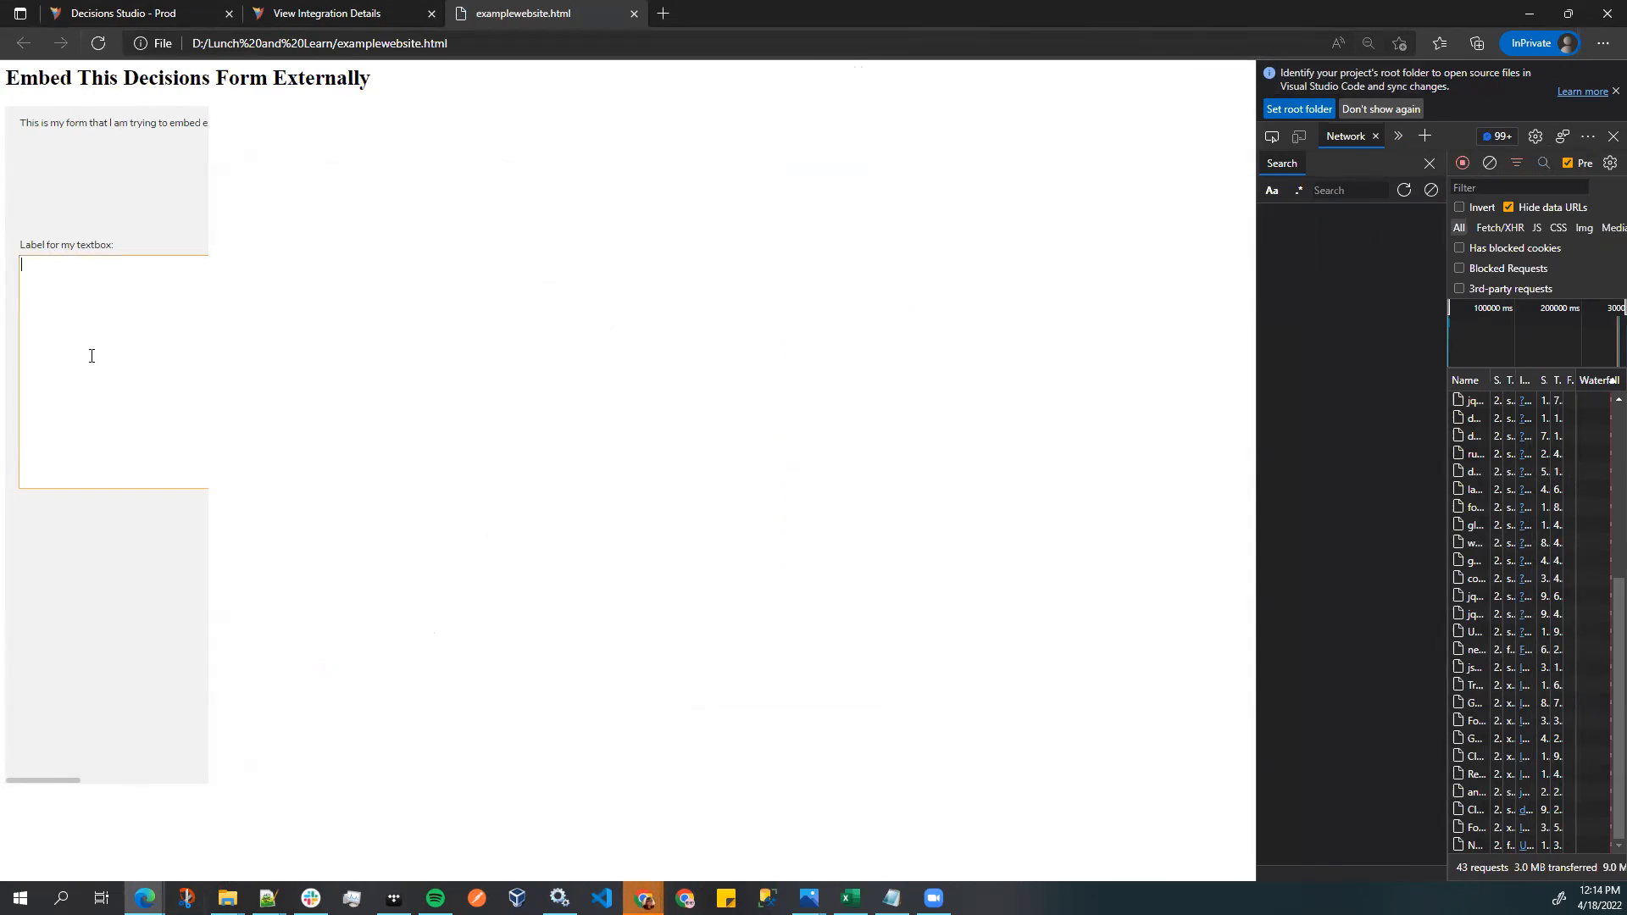
type("sahdsa")
left_click_drag(46, 780, 192, 780)
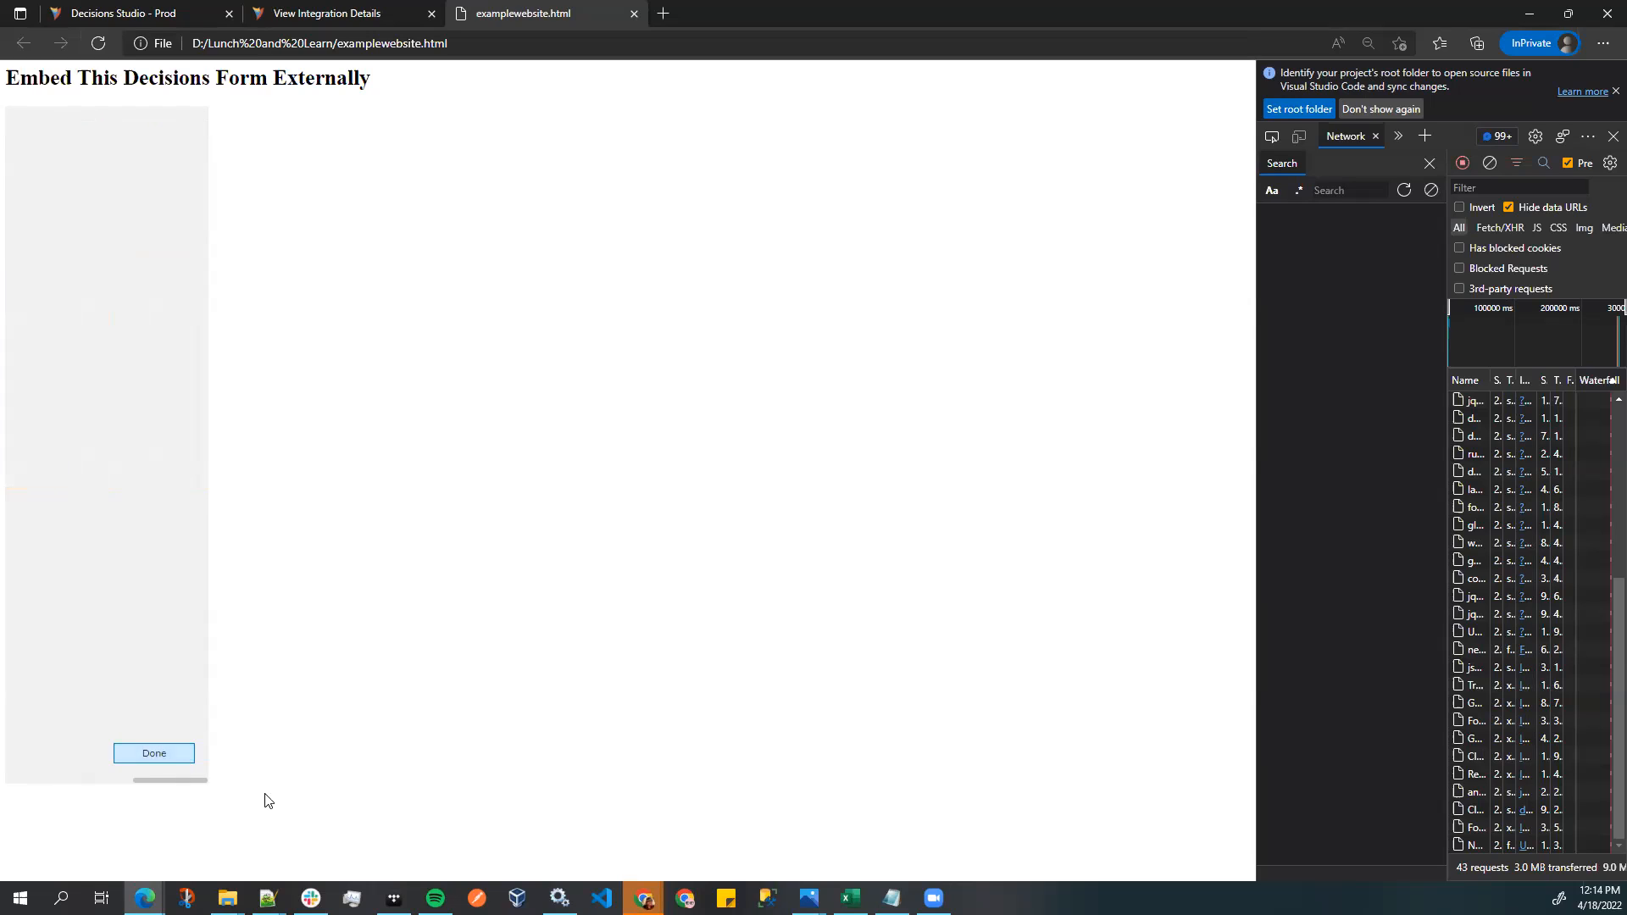
- Enlarge the developer tools, clear the recorded network requests, and reload examplewebsite.html to capture new ones
left_click_drag(1258, 377, 590, 383)
scroll(861, 657, "up", 3)
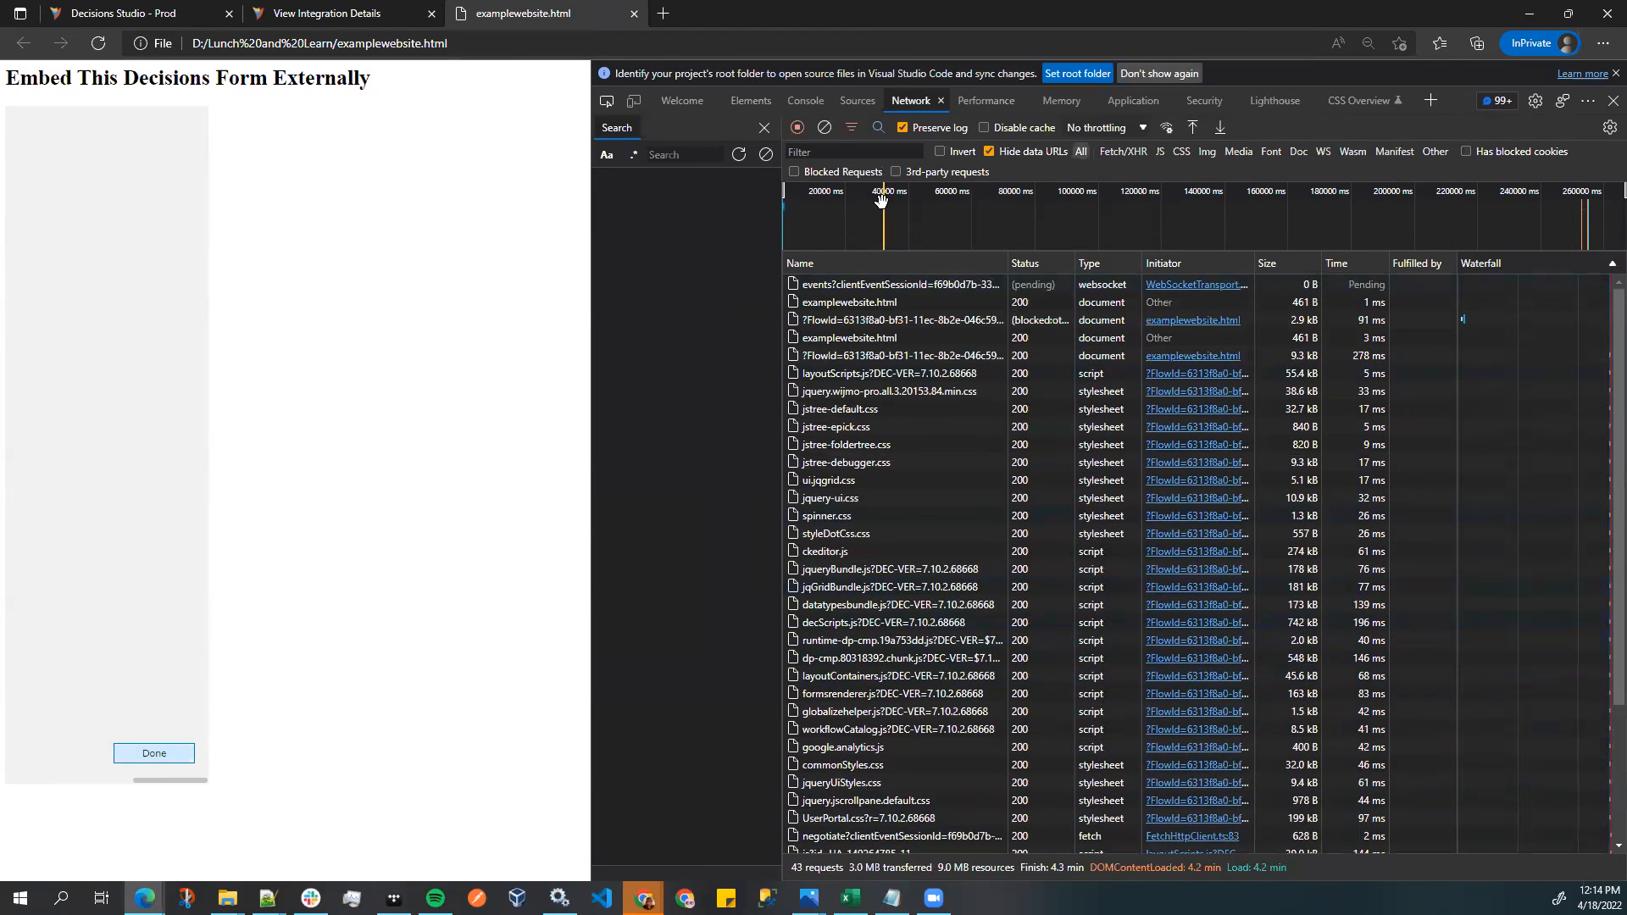
left_click(823, 127)
left_click(97, 41)
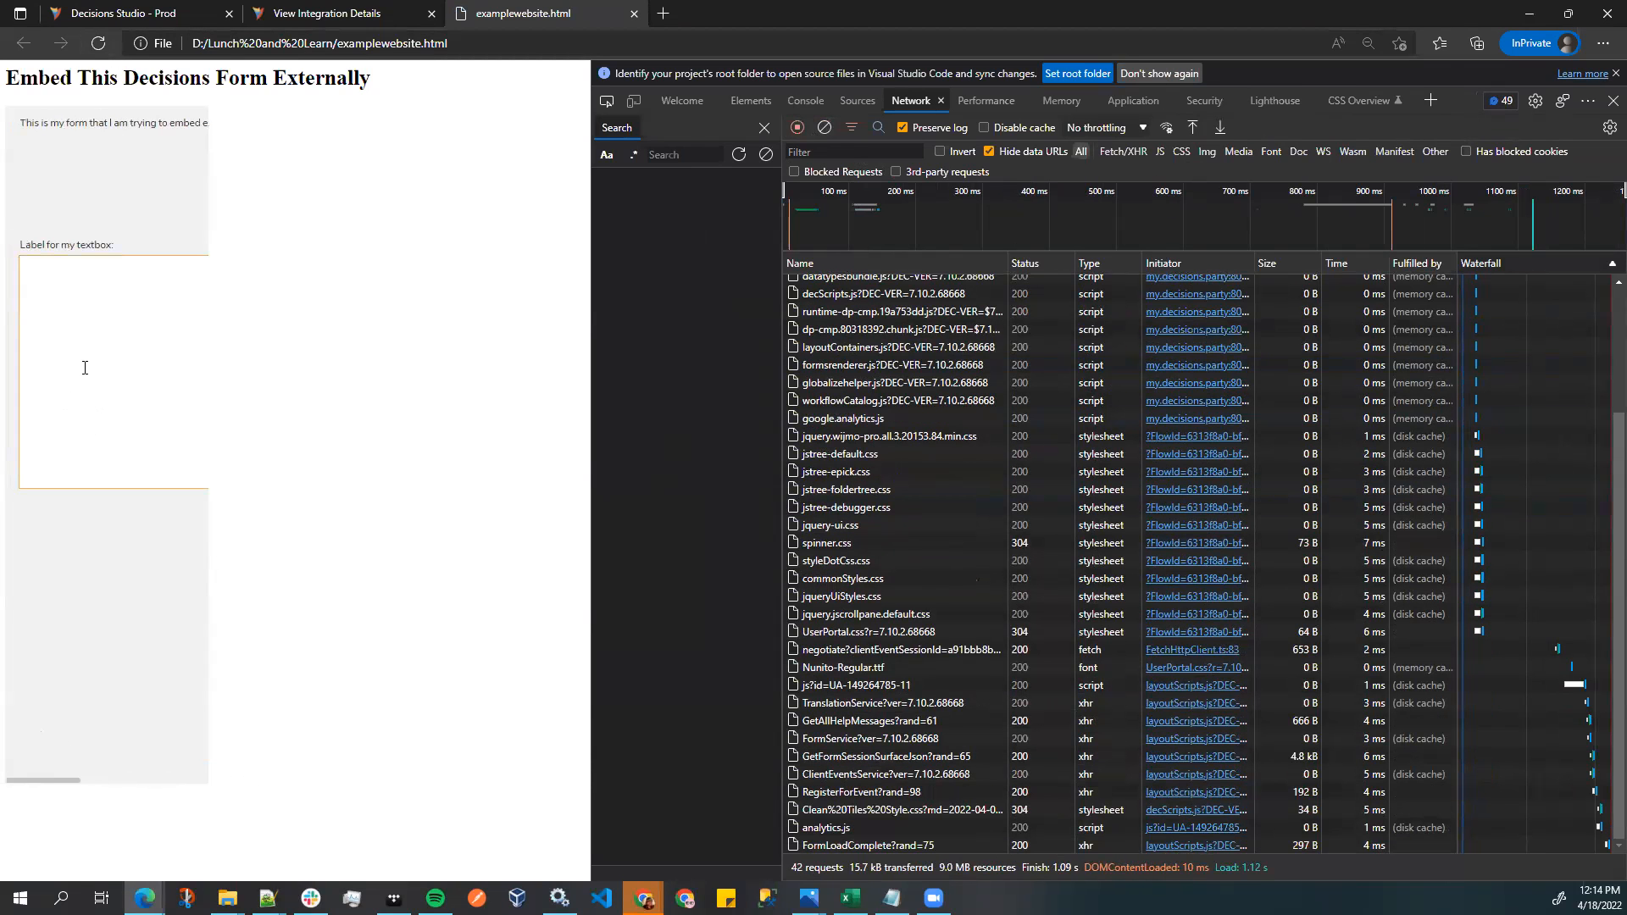
scroll(870, 337, "up", 3)
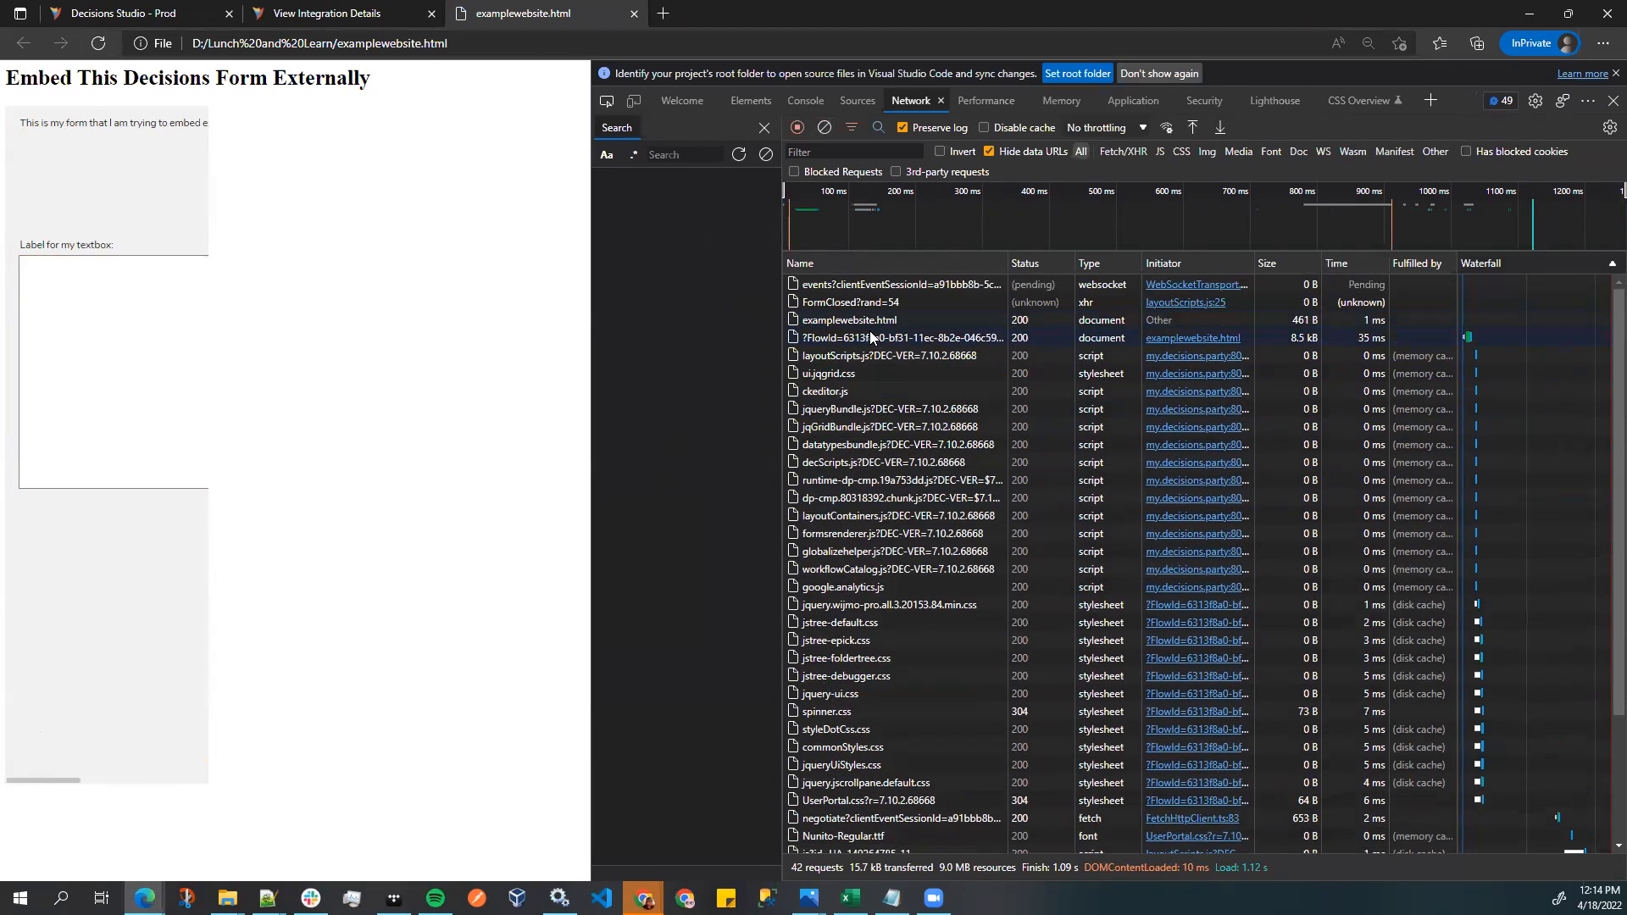
- Filter the network requests to Fetch/XHR and examine the content-security-policy response header of the GetAllHelpMessages request
left_click(842, 284)
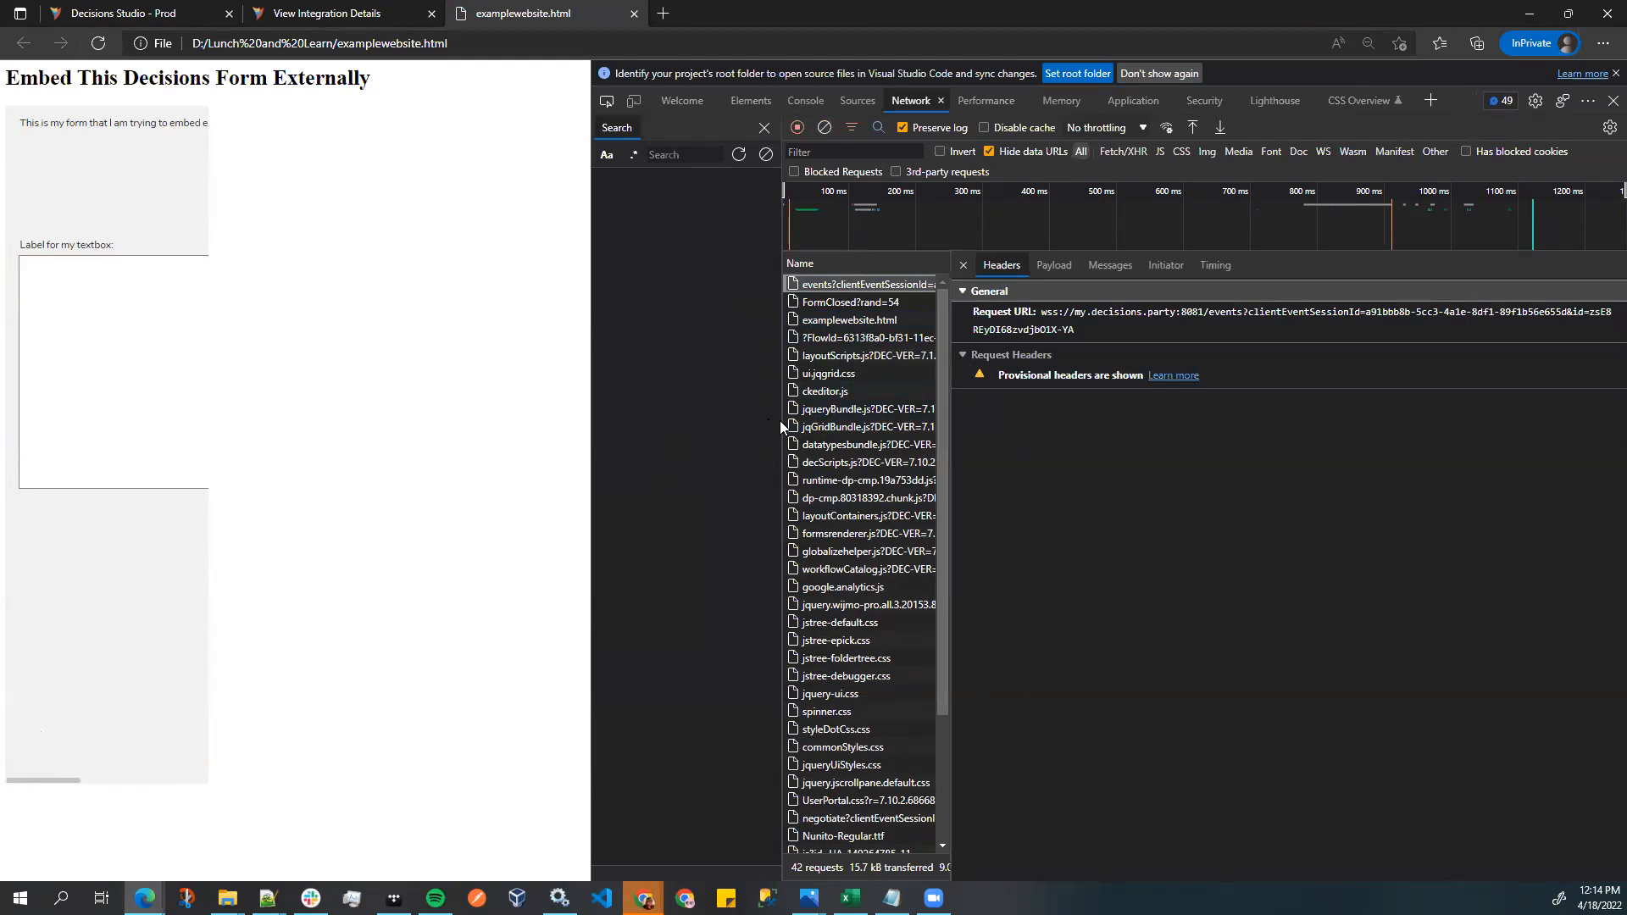
left_click_drag(785, 427, 757, 415)
left_click_drag(590, 442, 260, 422)
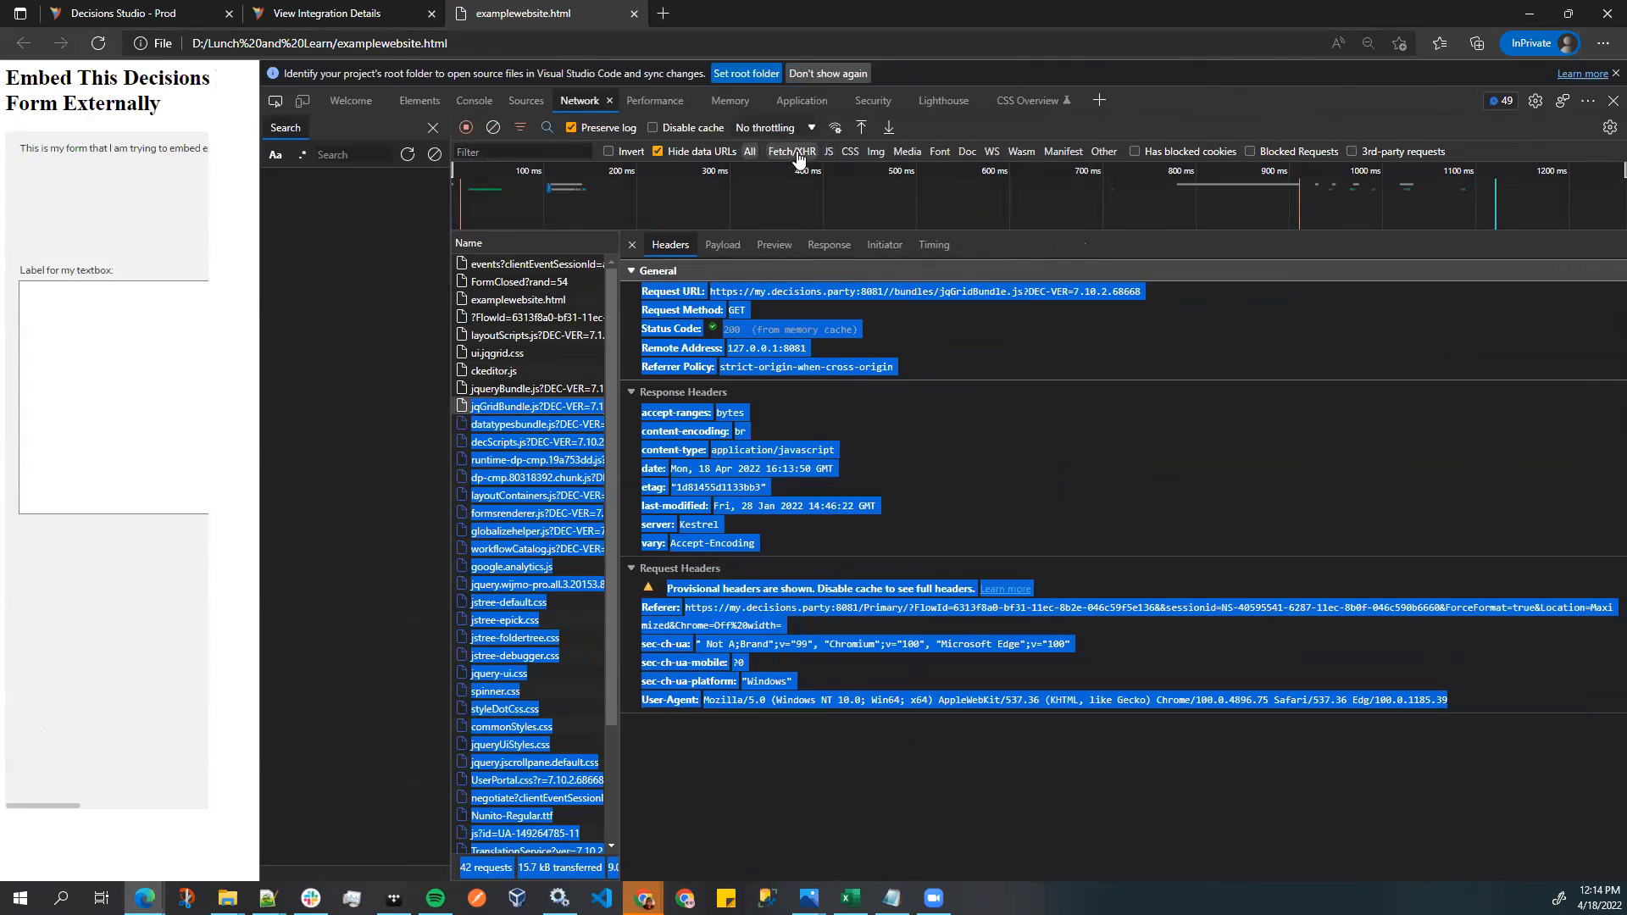
left_click(793, 153)
left_click(568, 316)
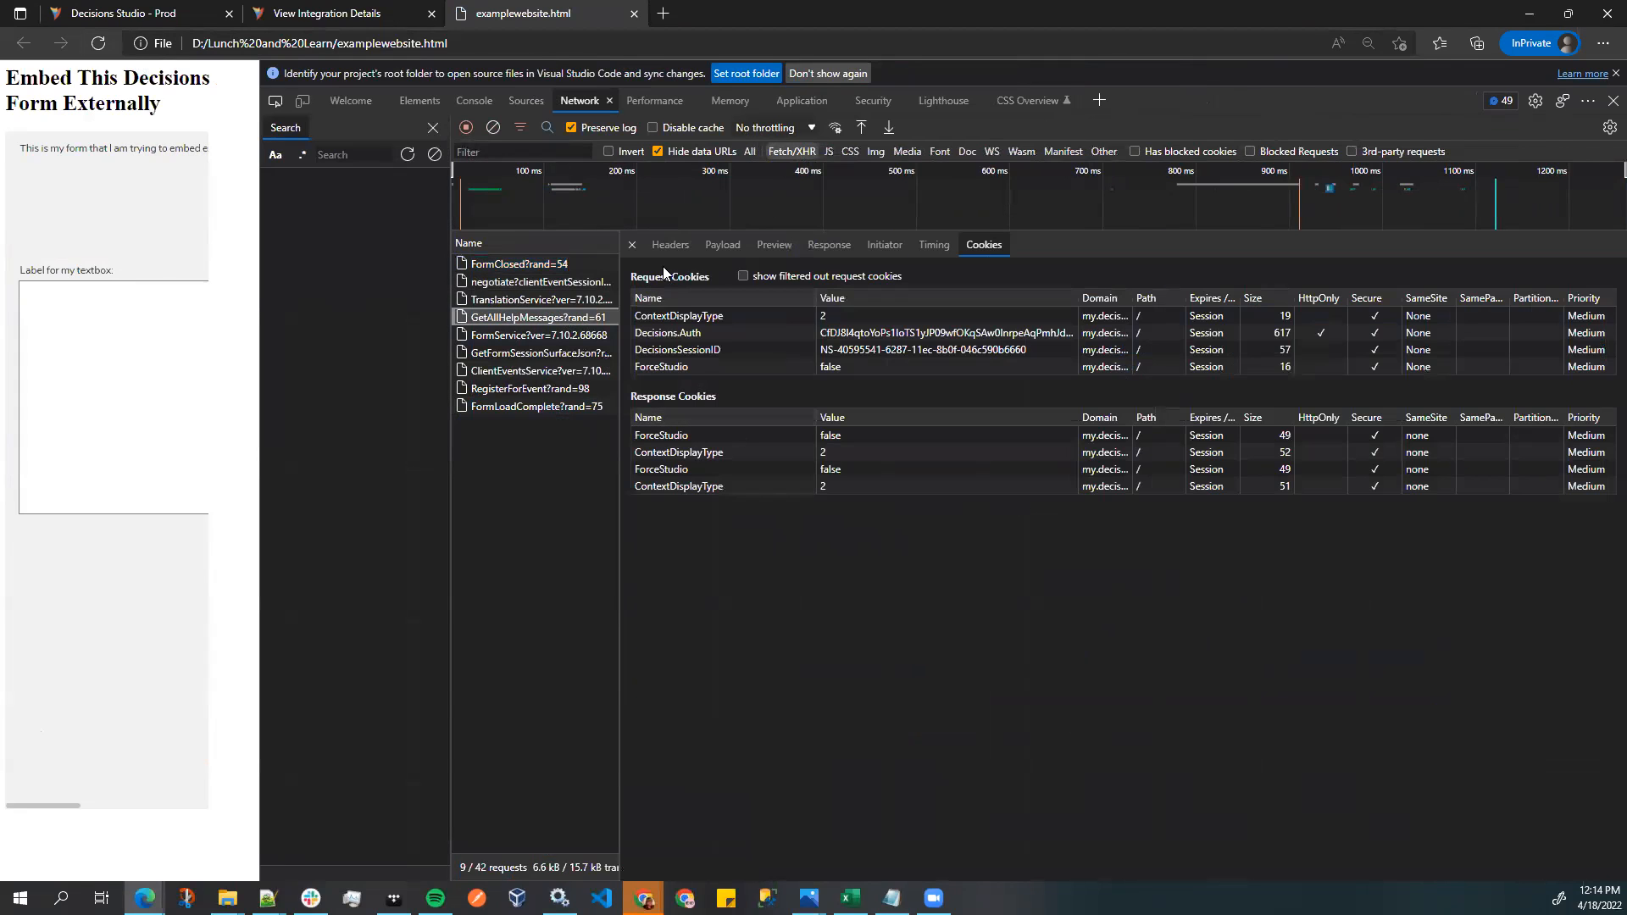
left_click(669, 244)
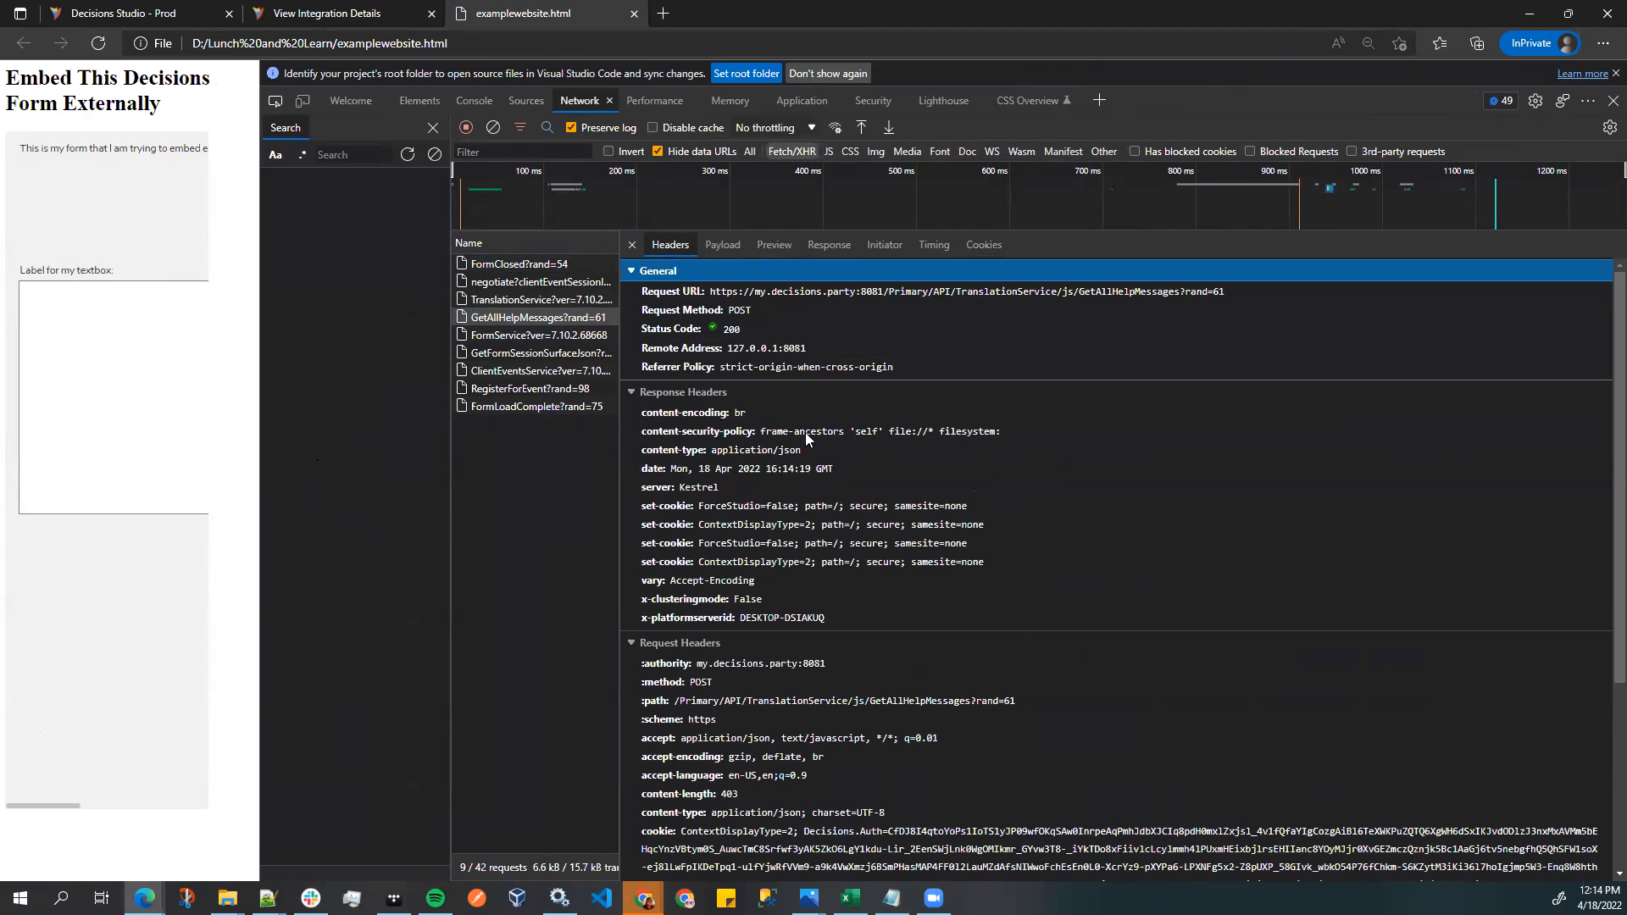
left_click(951, 433)
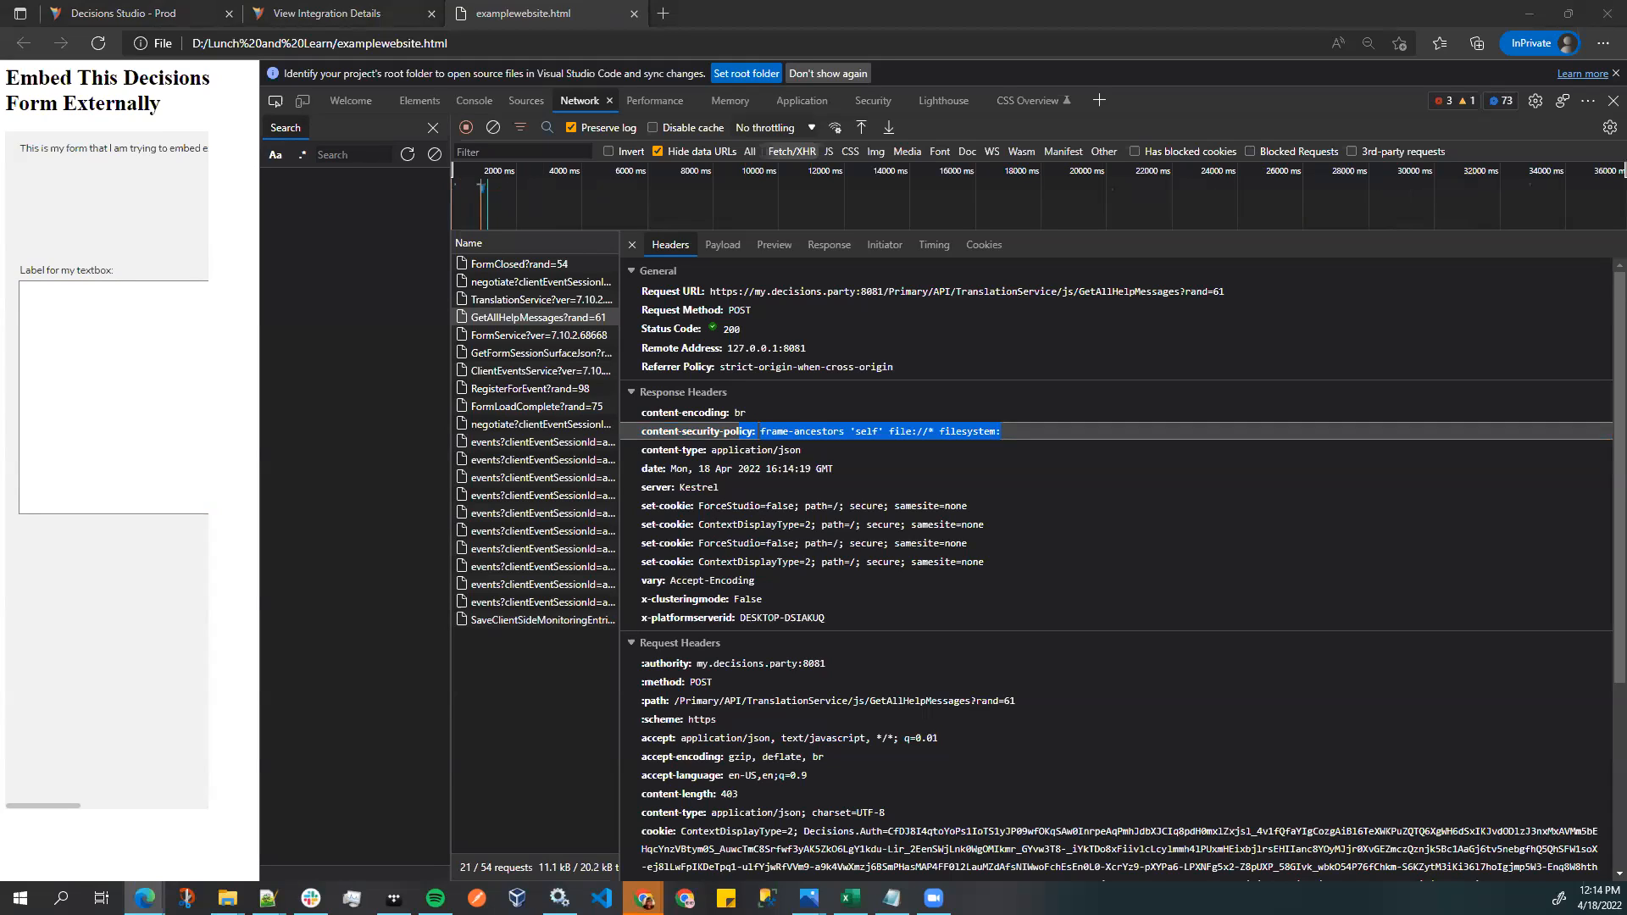
- Shrink the developer tools and review the embedded form on the page
left_click(29, 337)
left_click_drag(262, 489, 848, 450)
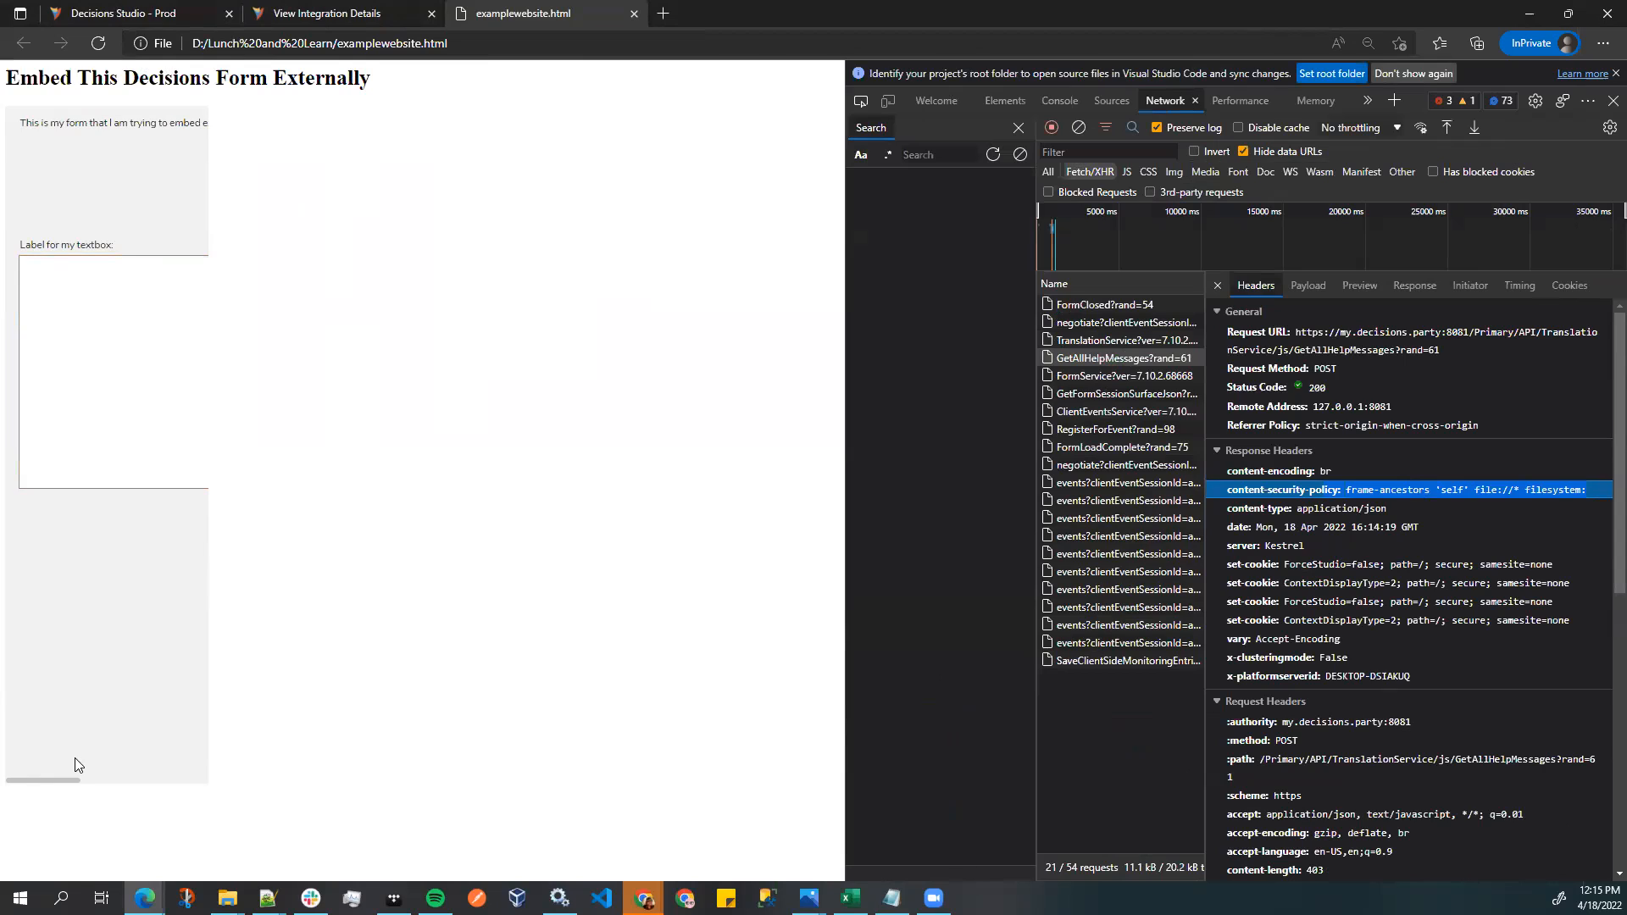
left_click(47, 781)
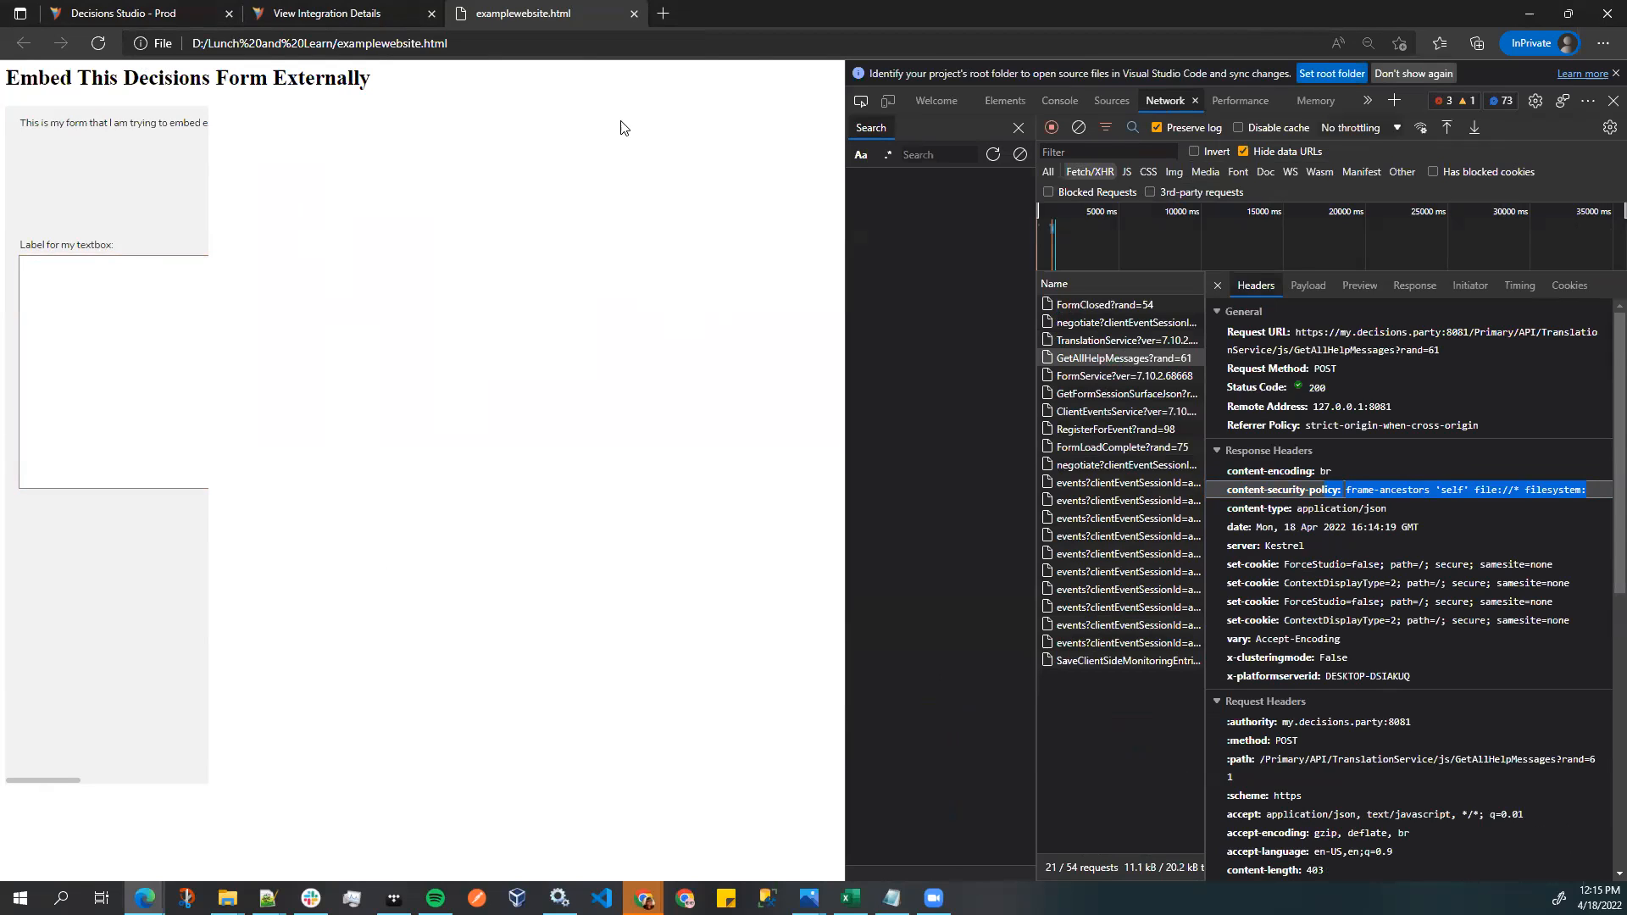
- Switch to examplewebsite.html in Notepad++, change the embedded form's width value, and return to the browser page
left_click(268, 898)
left_click(342, 854)
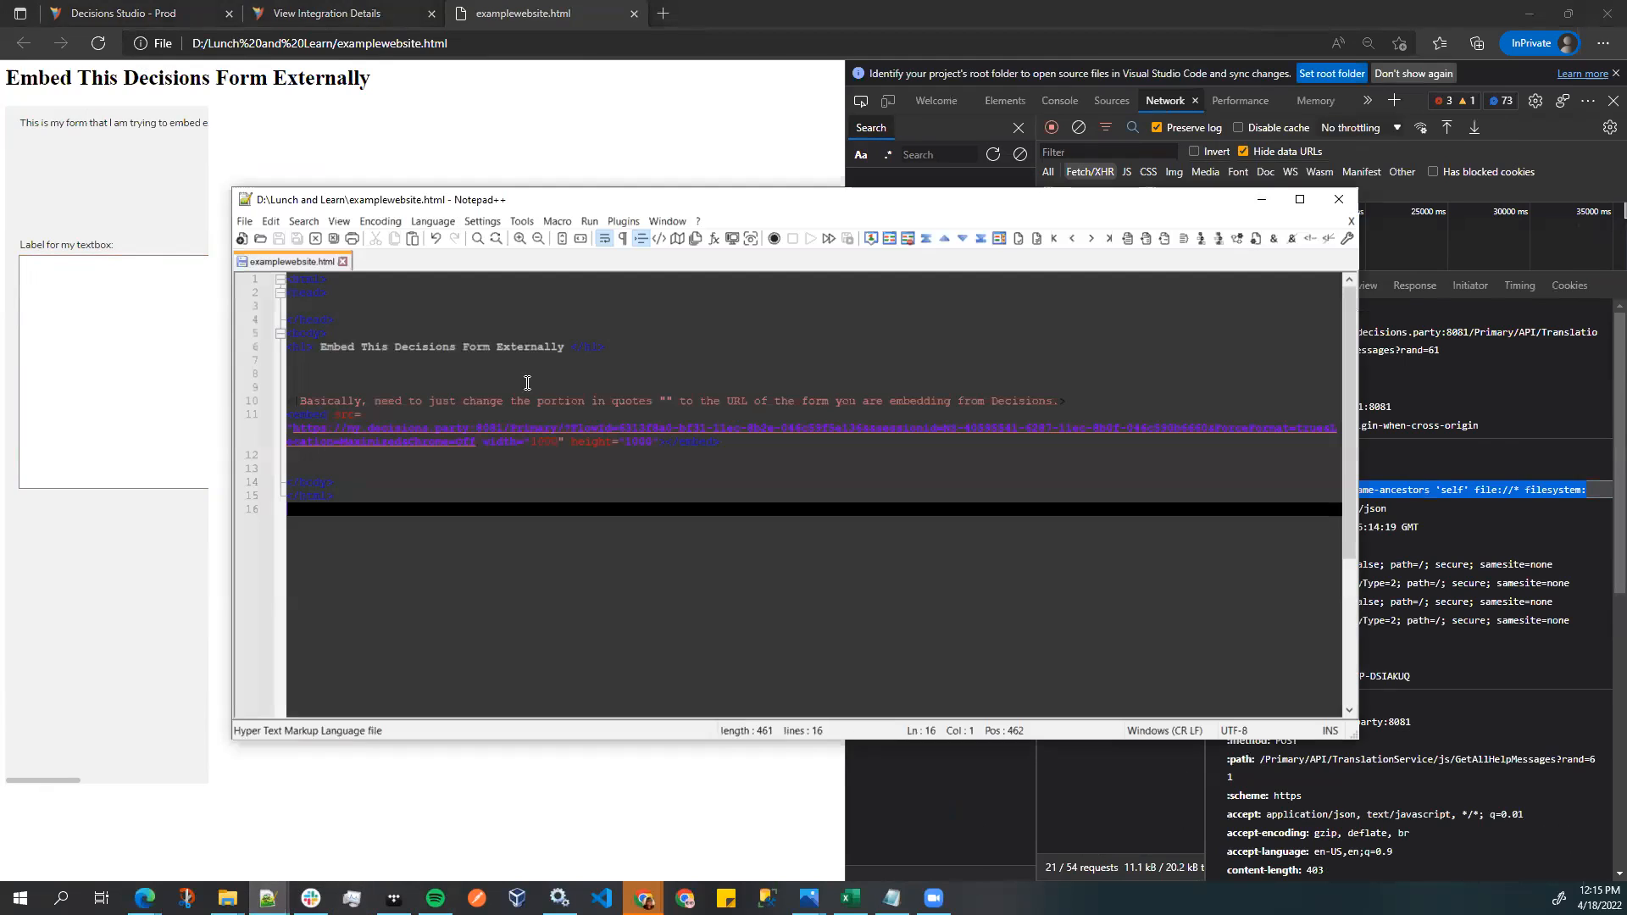
left_click(554, 442)
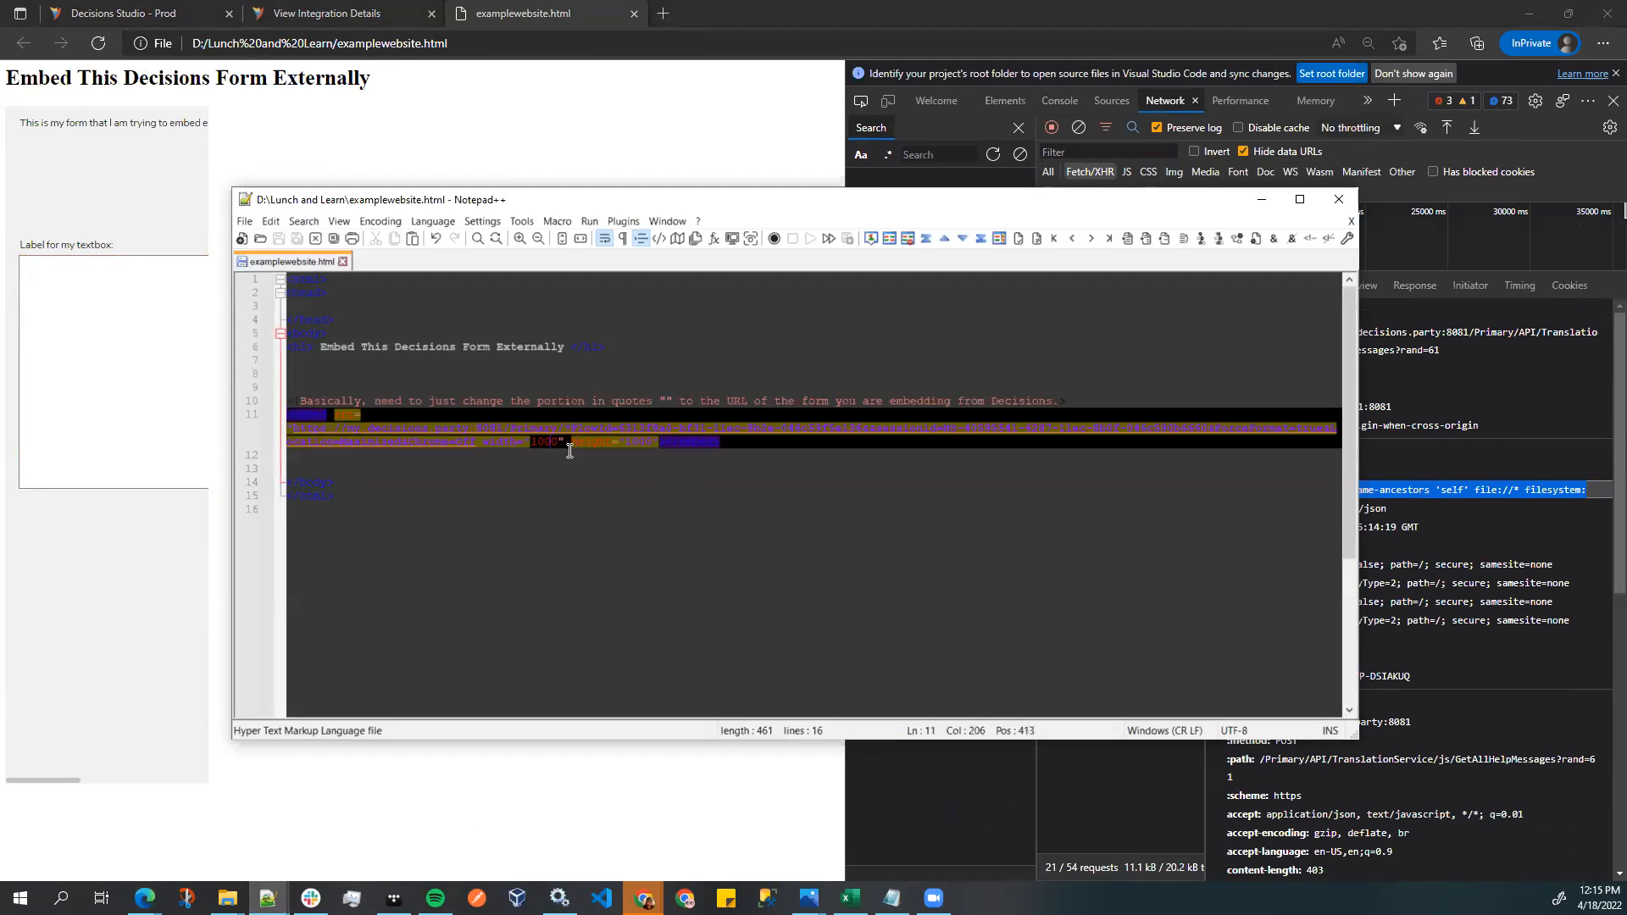
left_click(564, 441)
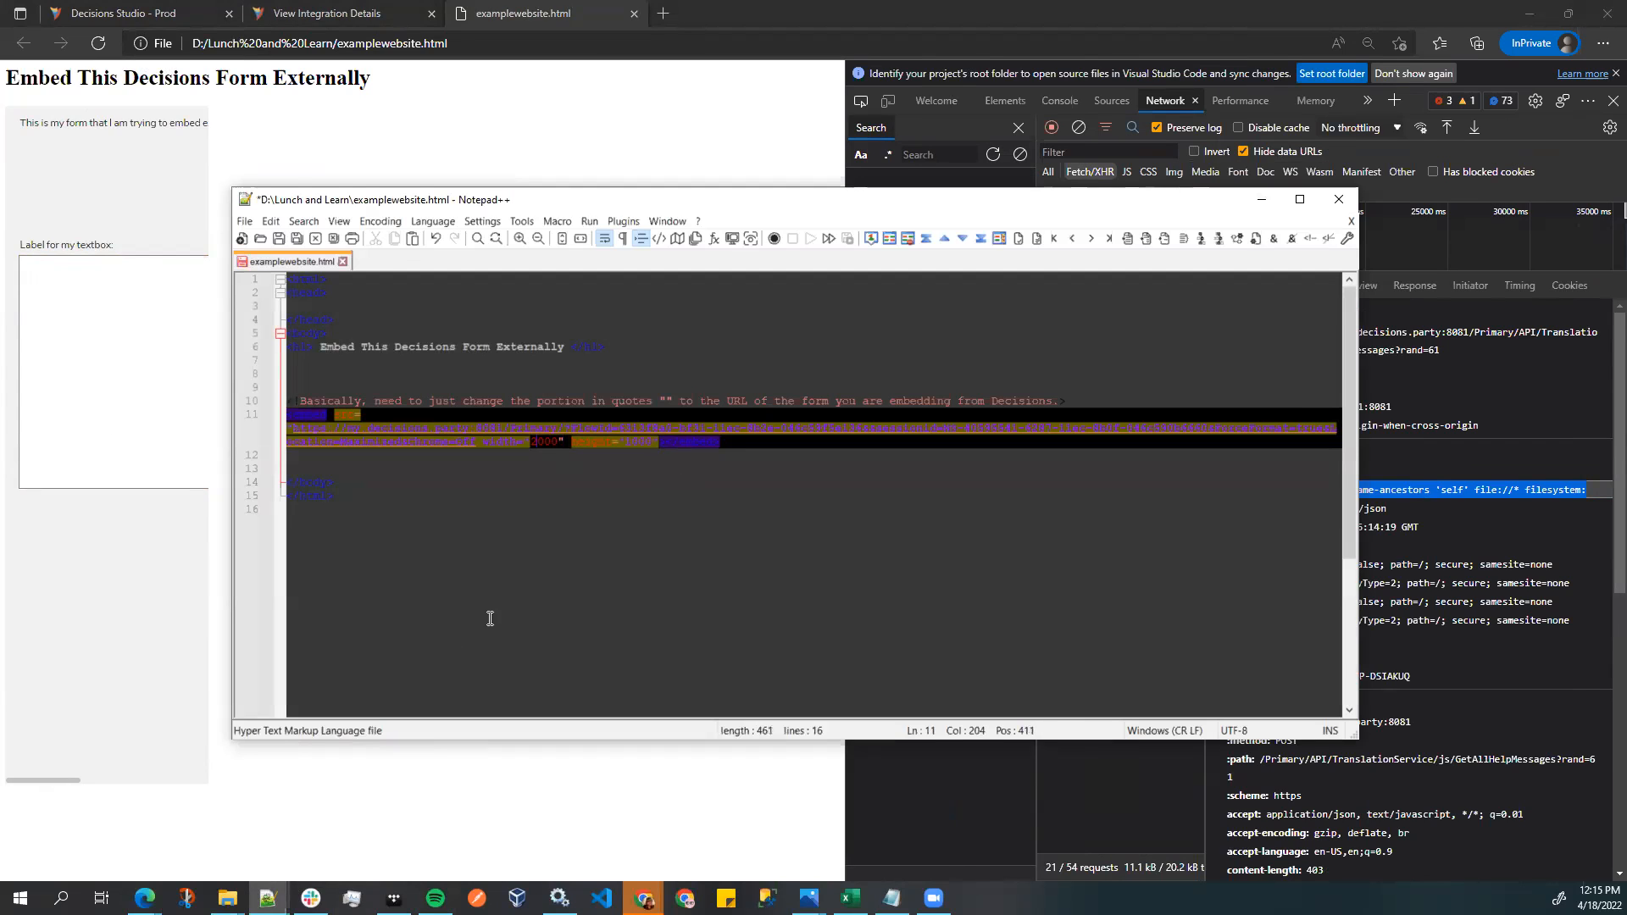
left_click(491, 619)
left_click(443, 134)
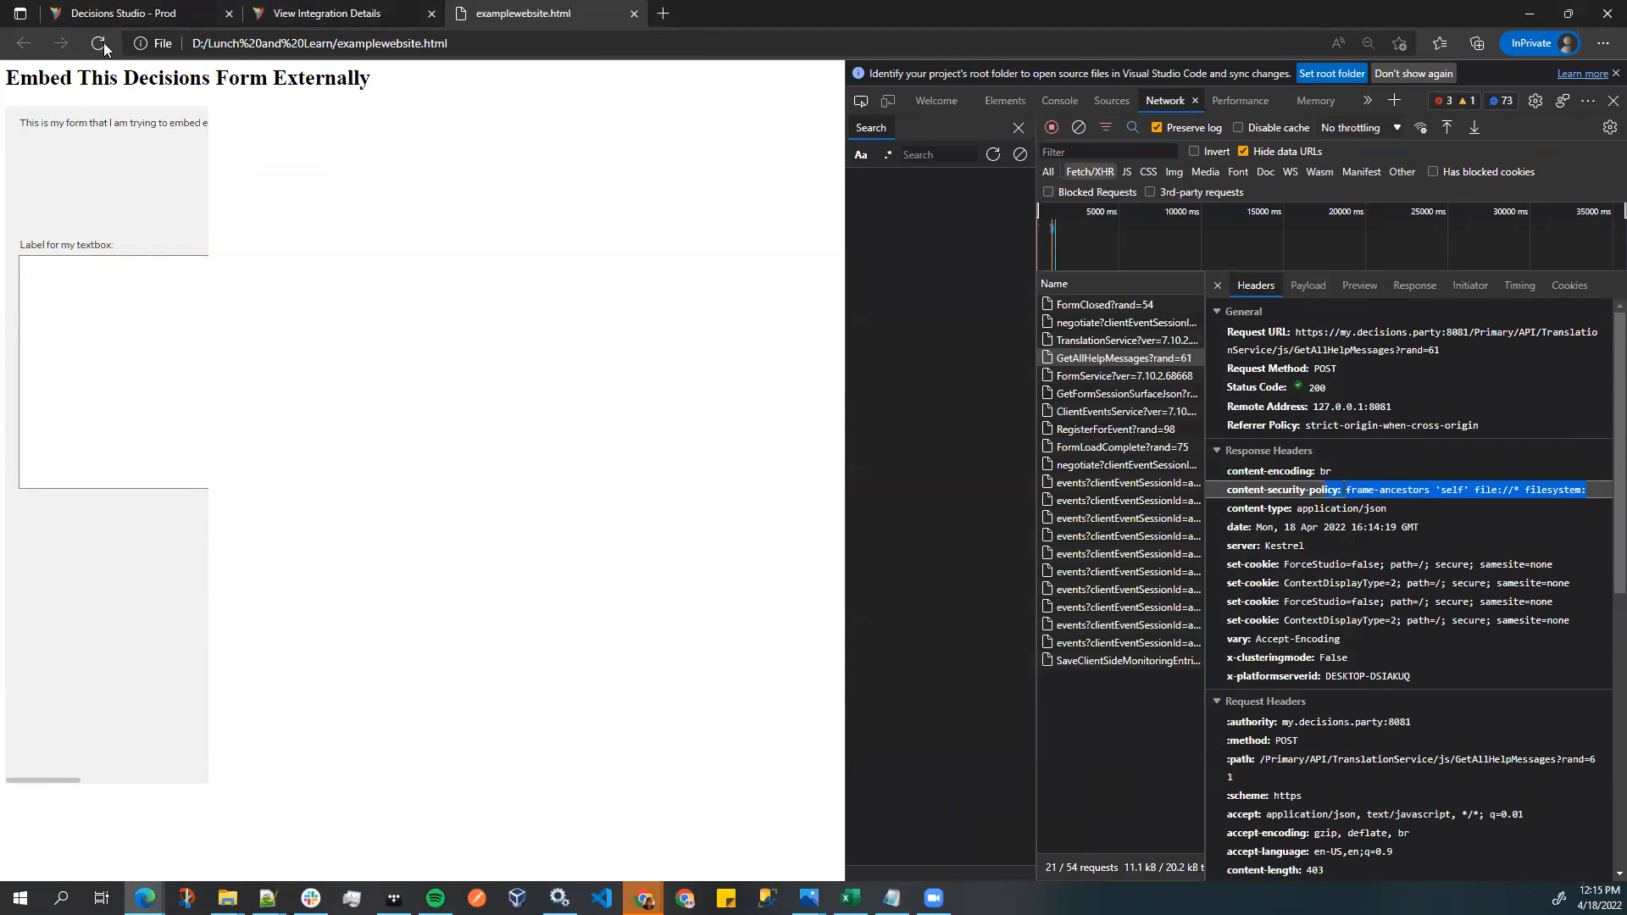
- Reload examplewebsite.html with an emptied cache and check how the embedded form is displayed
left_click(100, 45)
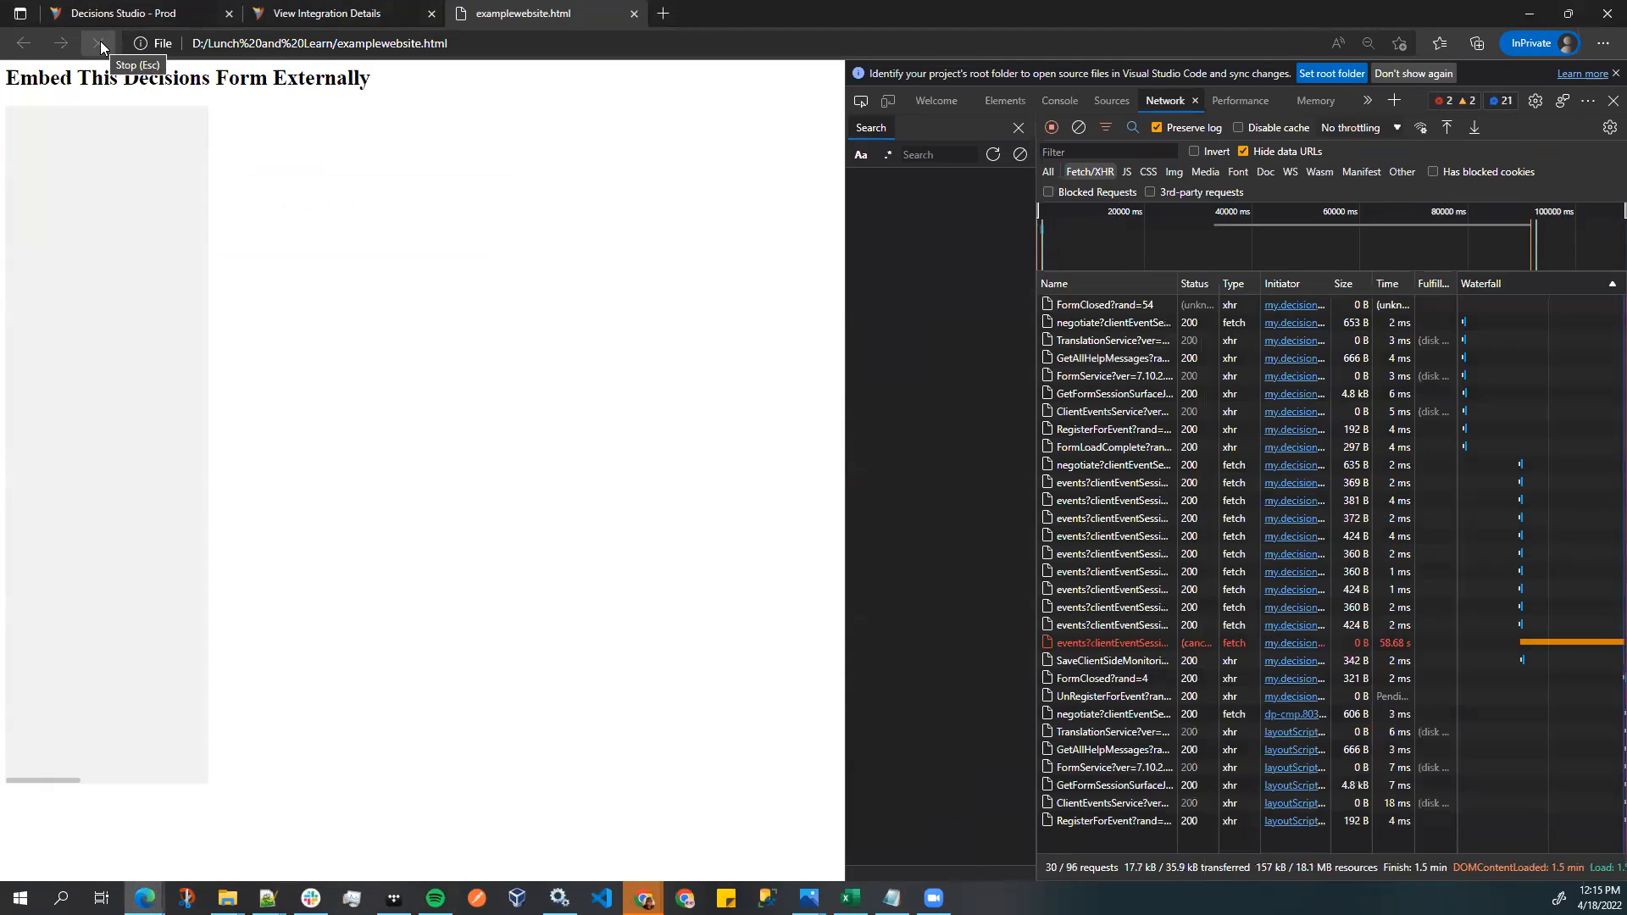
right_click(98, 44)
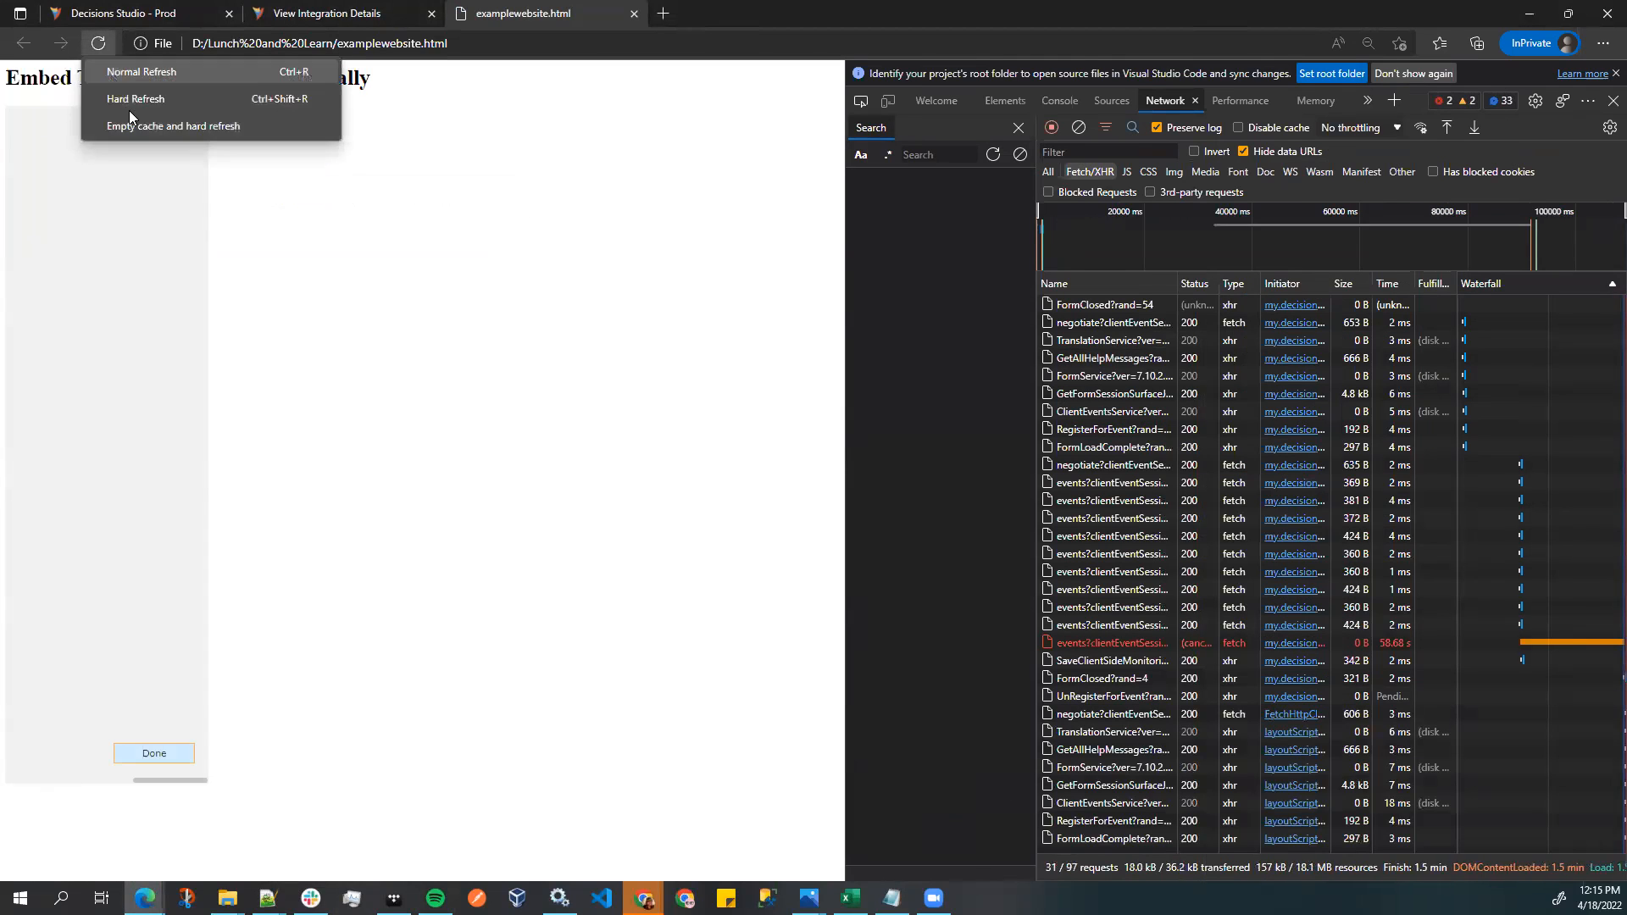
left_click(149, 125)
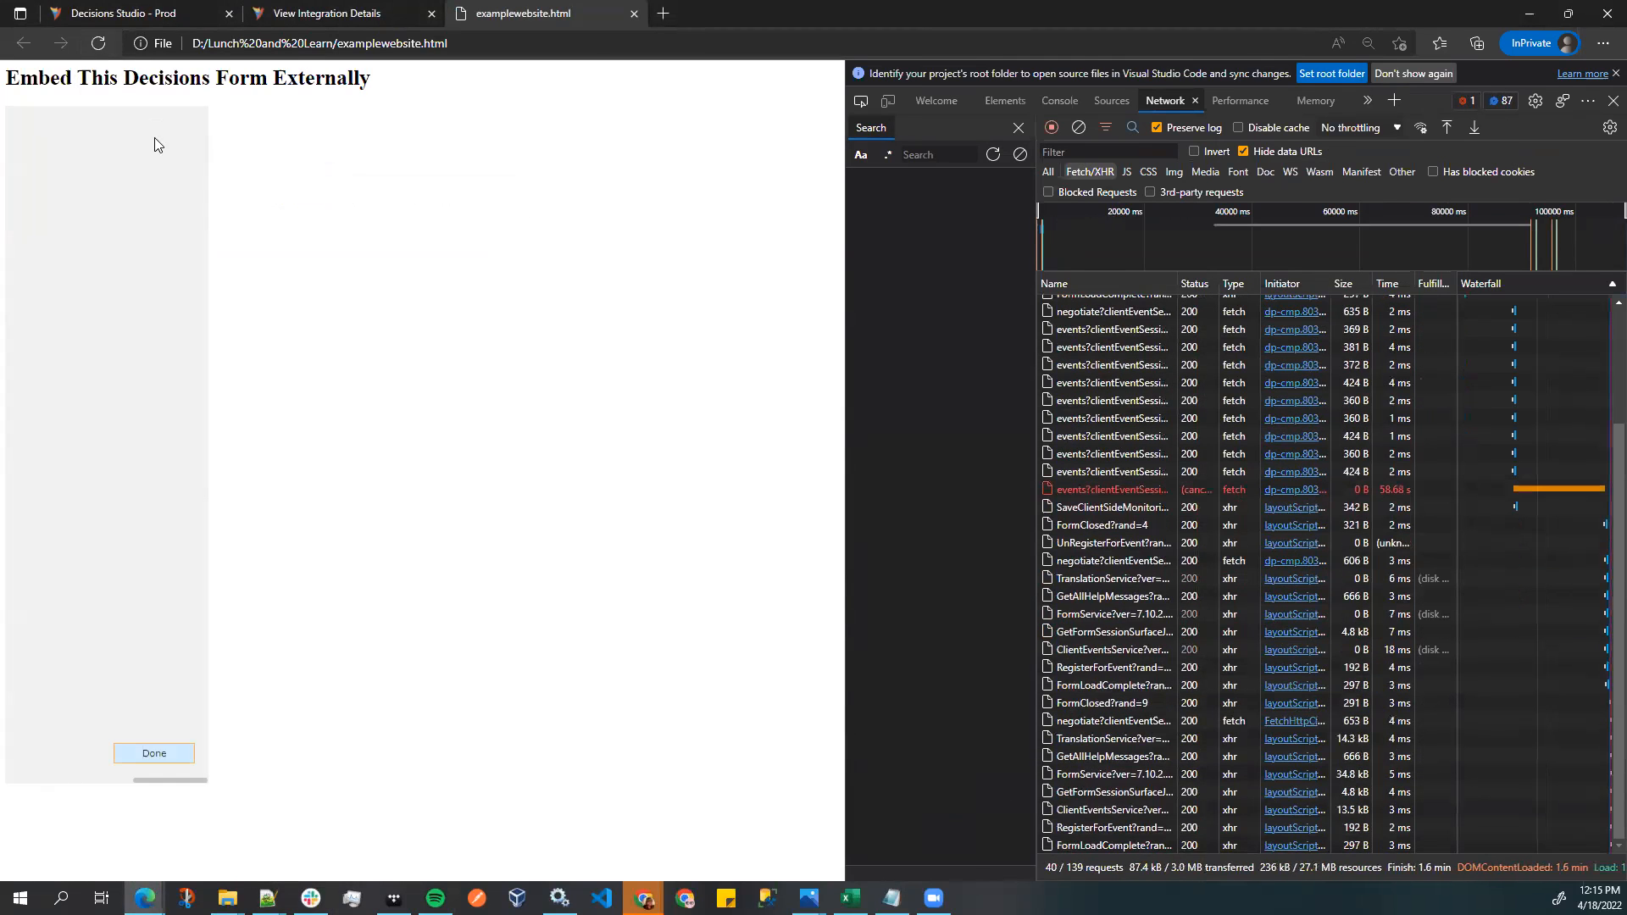
left_click_drag(160, 781, 11, 766)
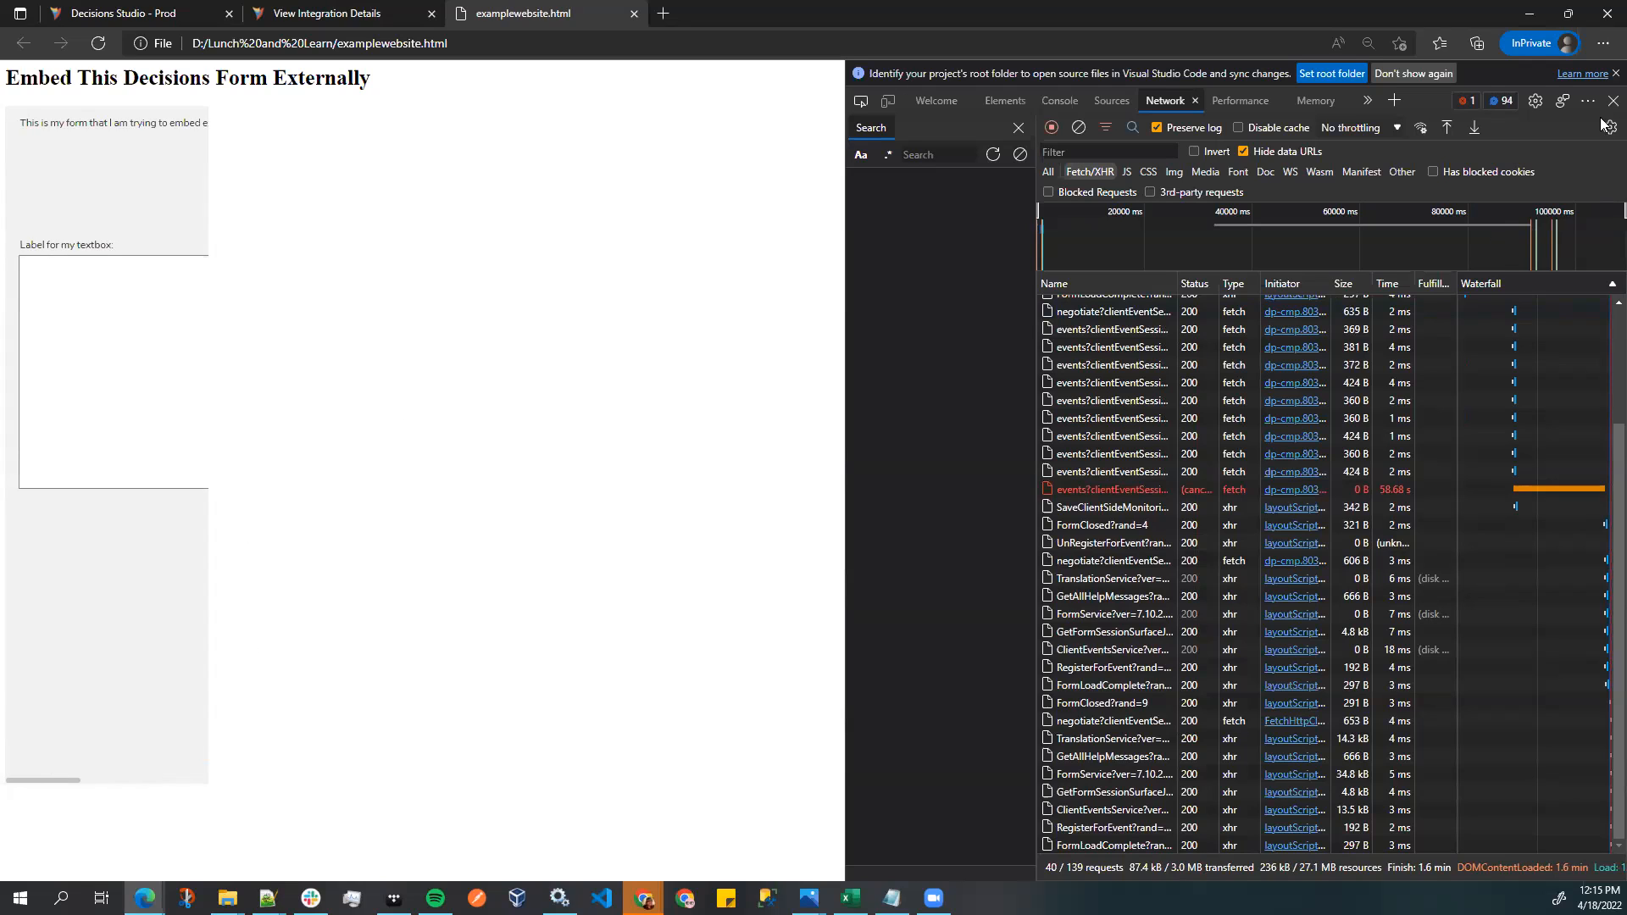
- Dismiss the root folder notice and close the developer tools on the example page
left_click(1614, 73)
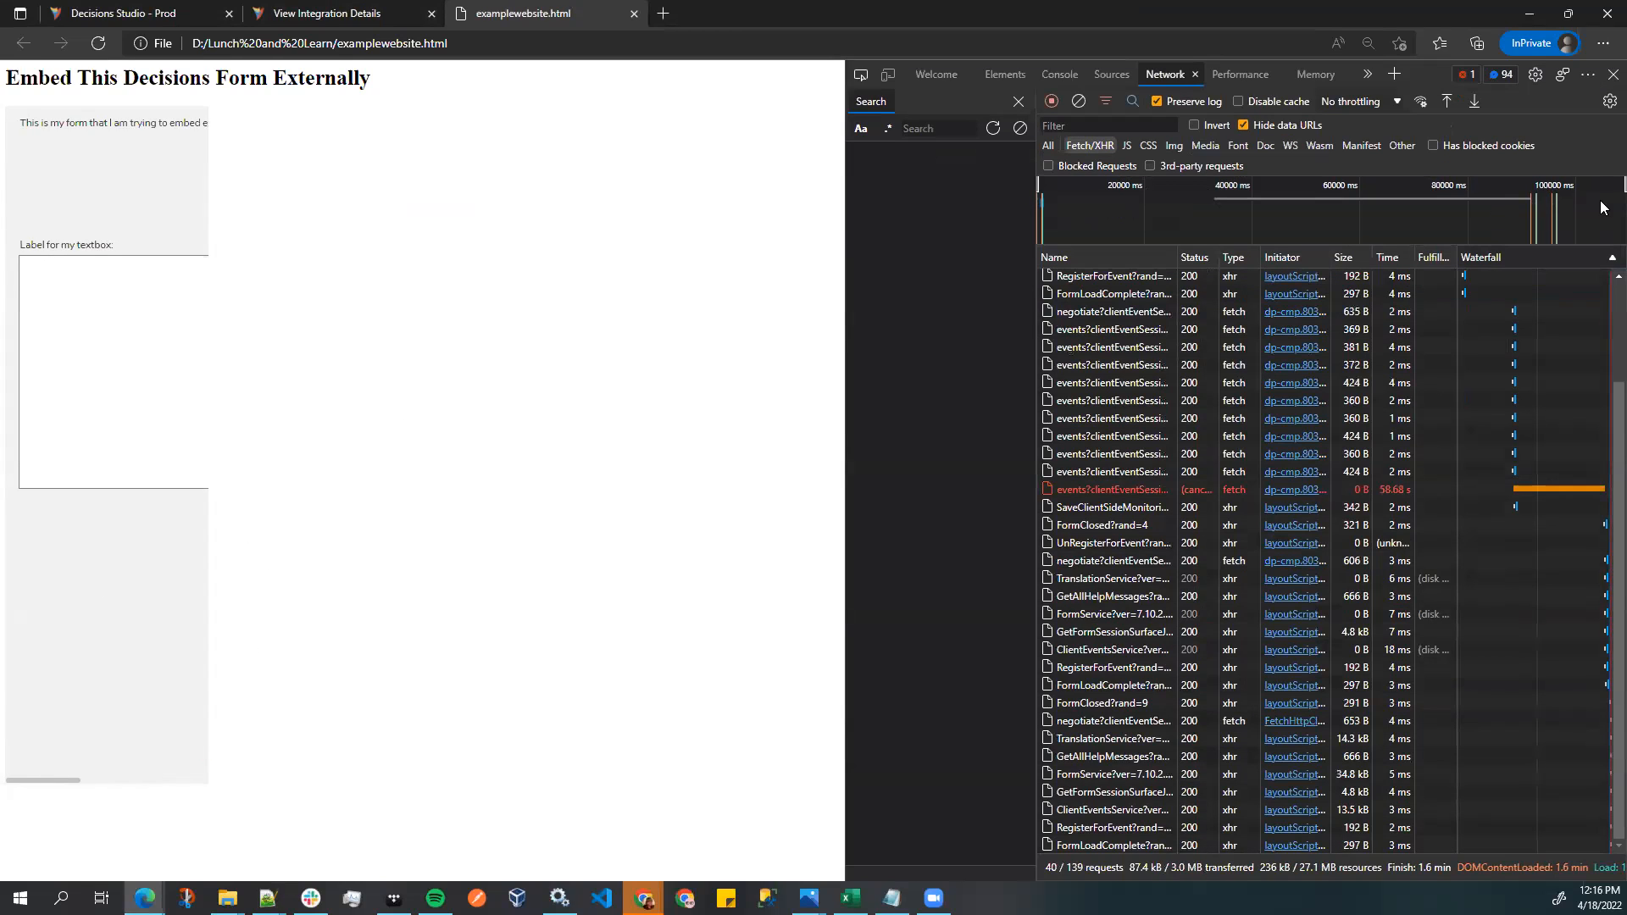
left_click(1613, 73)
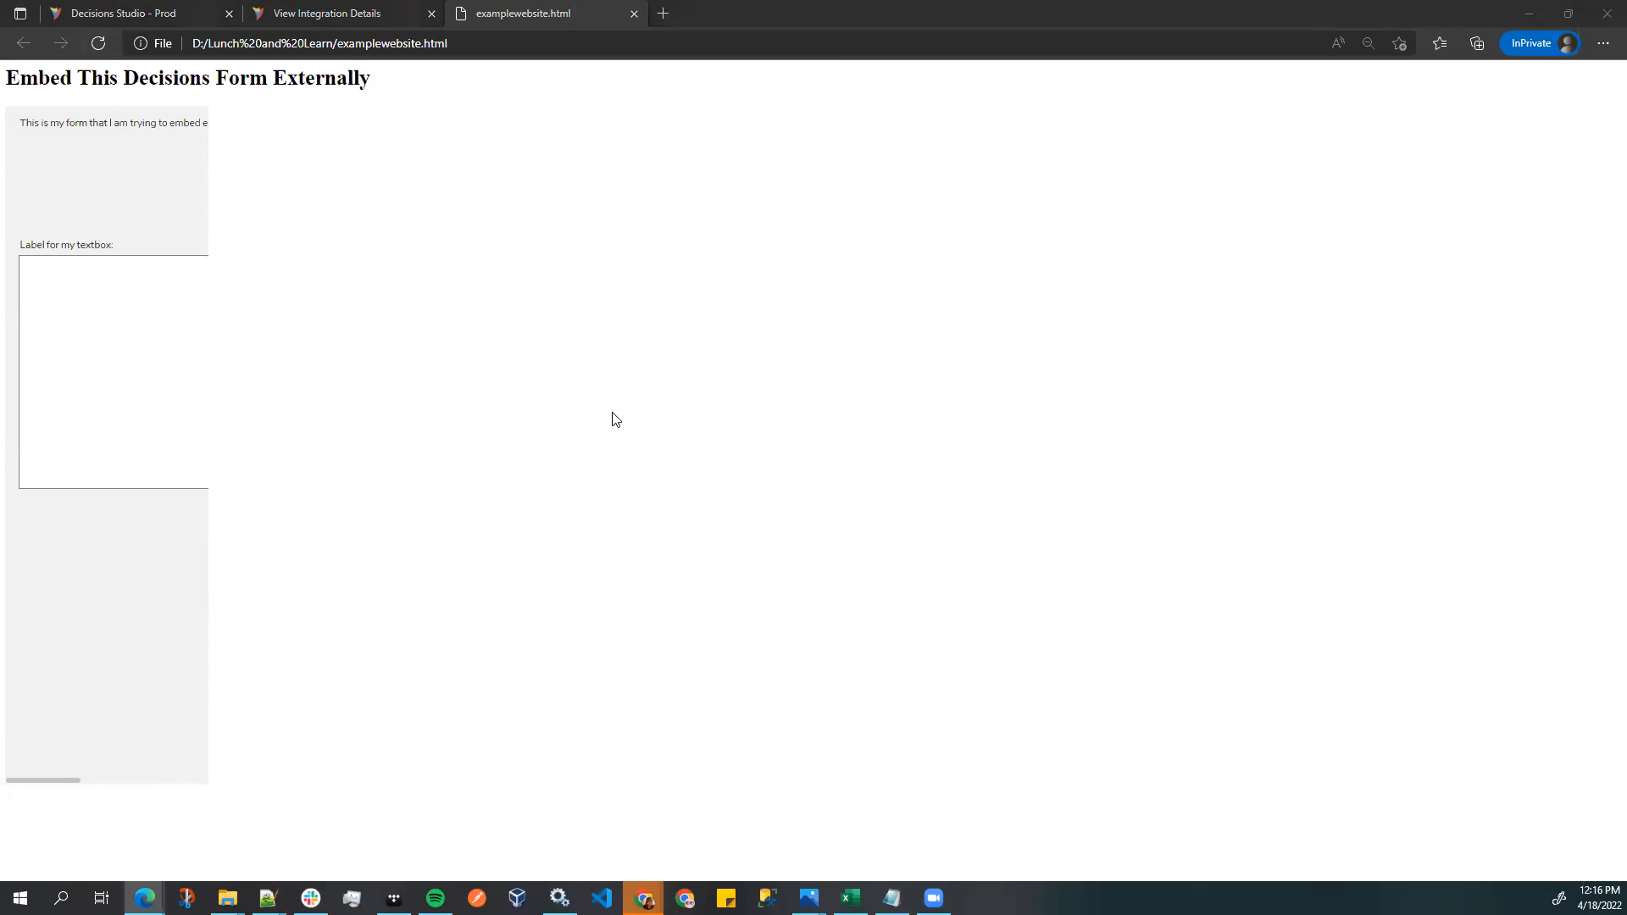
left_click(154, 261)
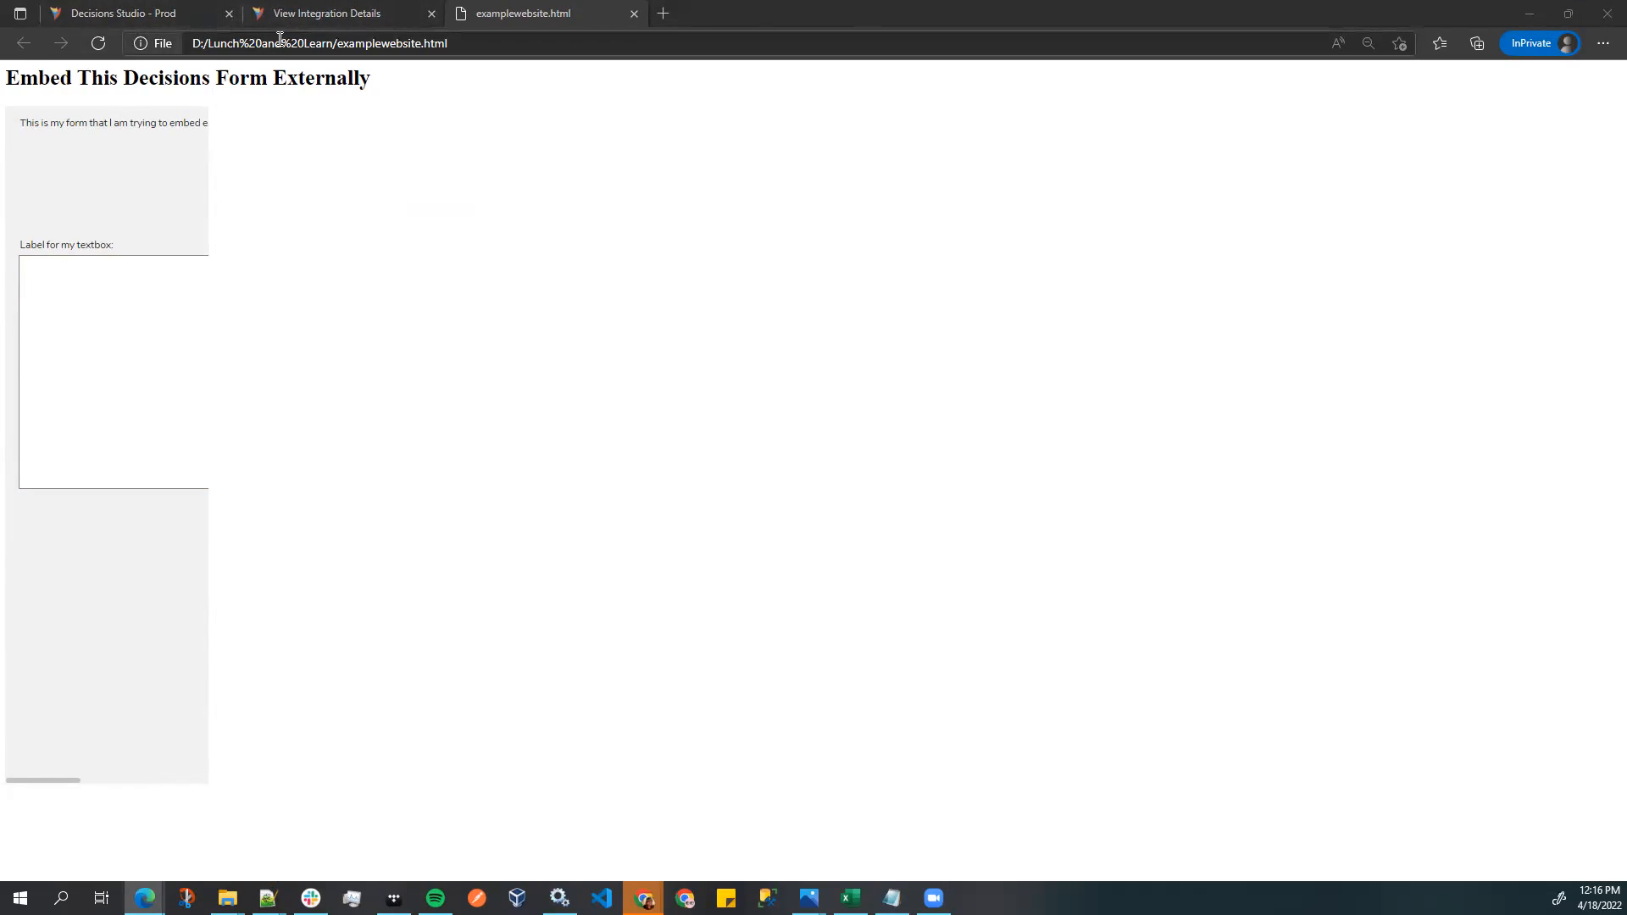
- Look over the flow's View Integration Details page and return to the Lunch and Learn Embed flow in Decisions Studio
left_click(316, 15)
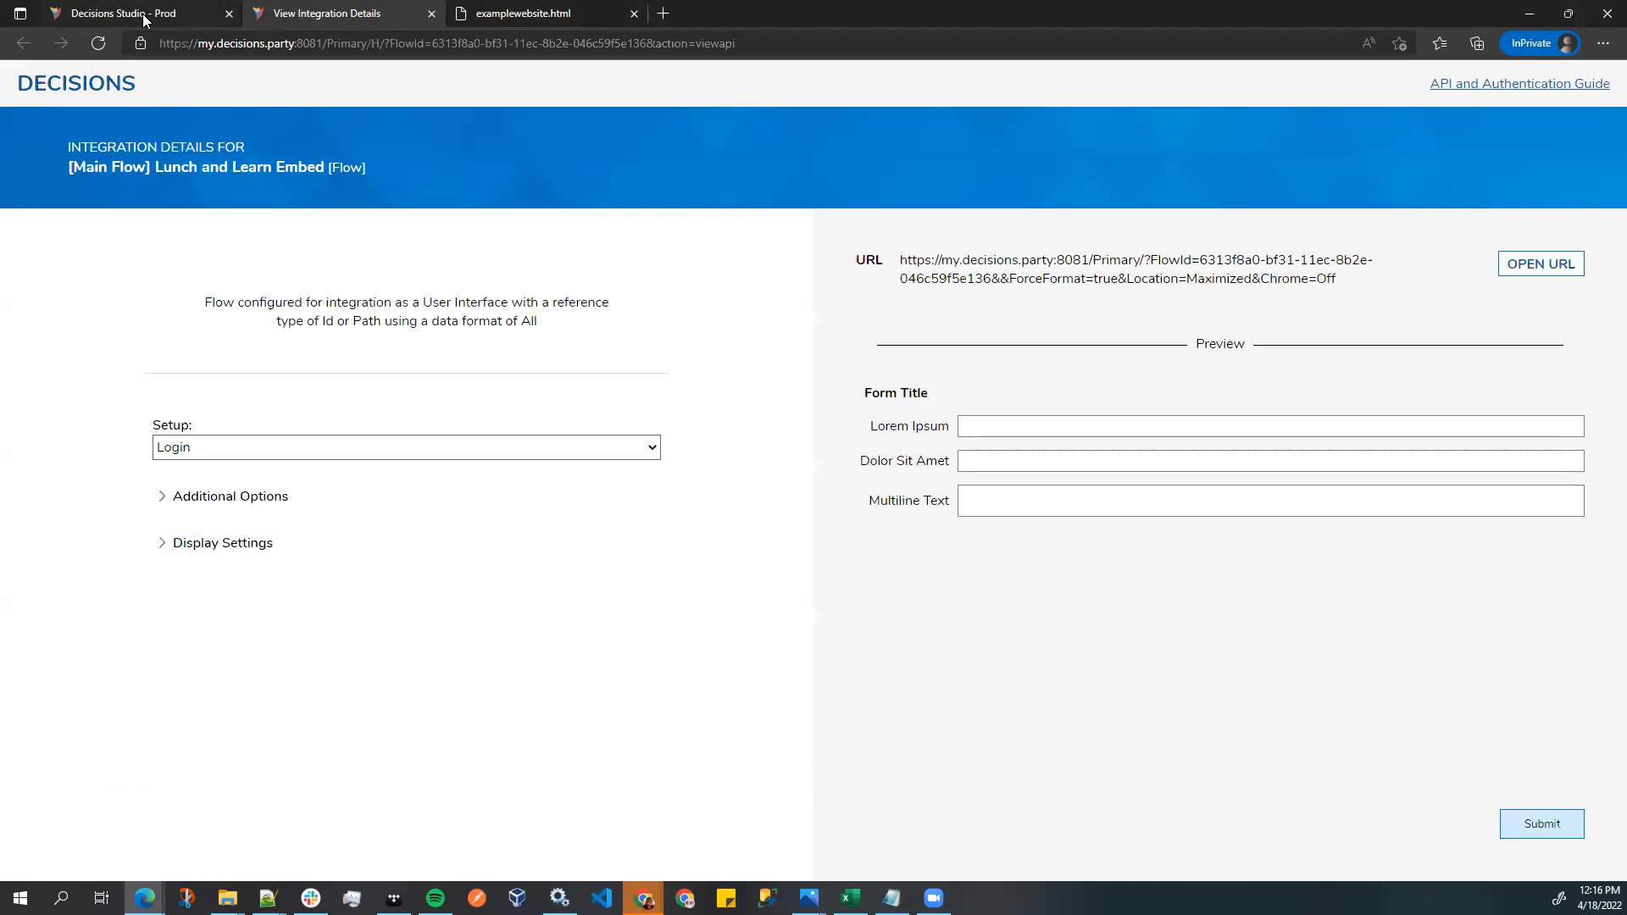
mouse_move(268, 898)
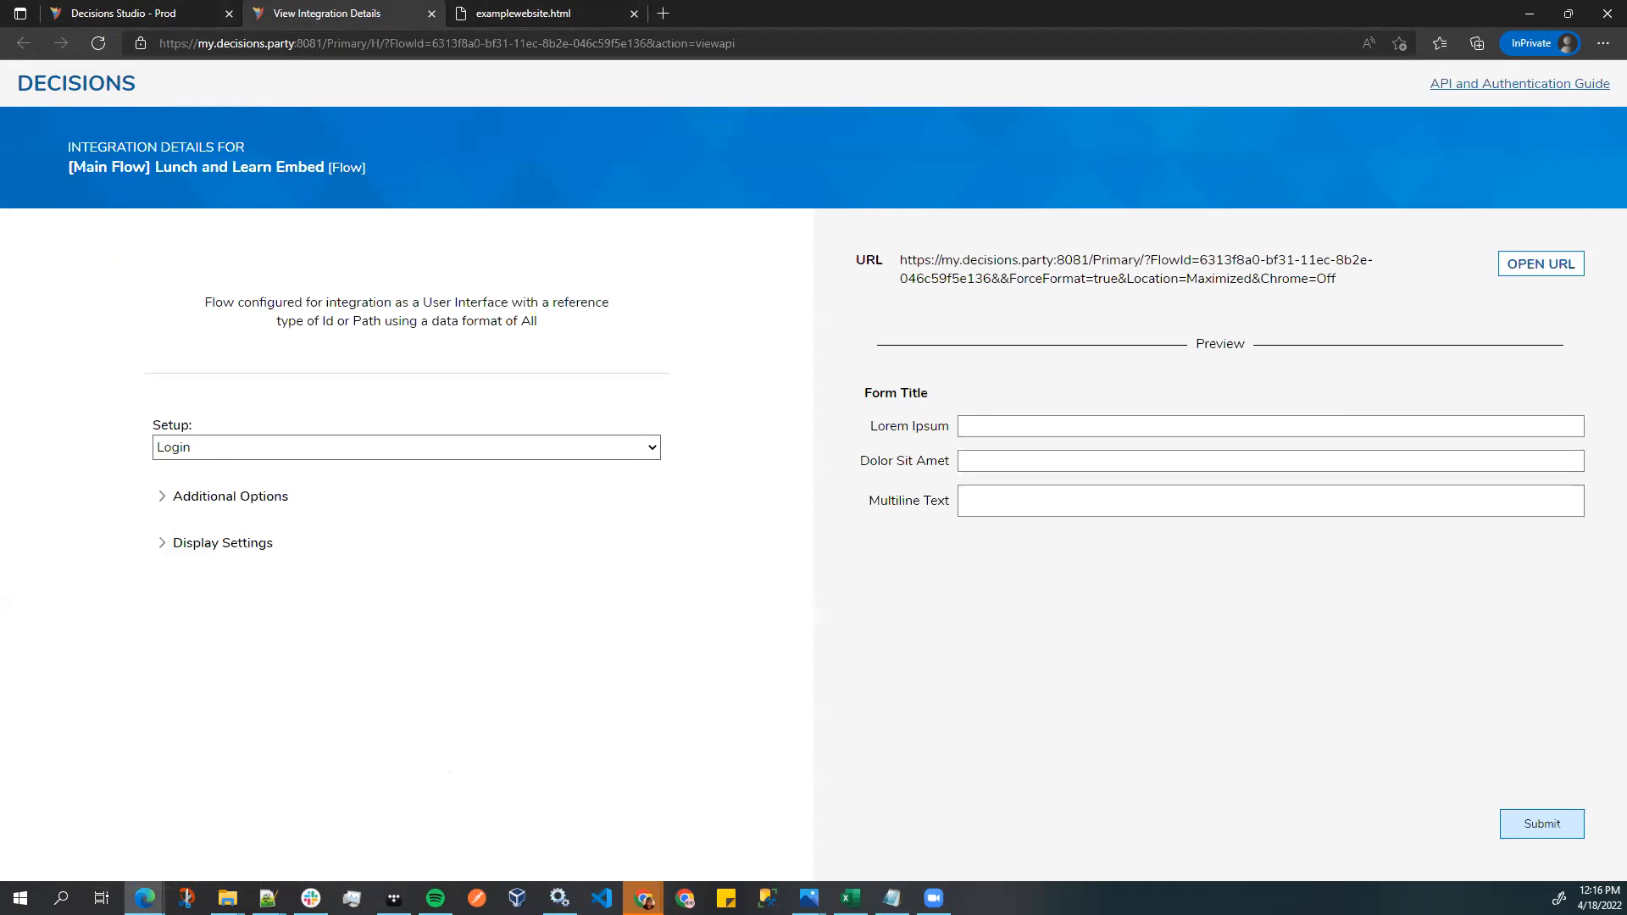
left_click(144, 10)
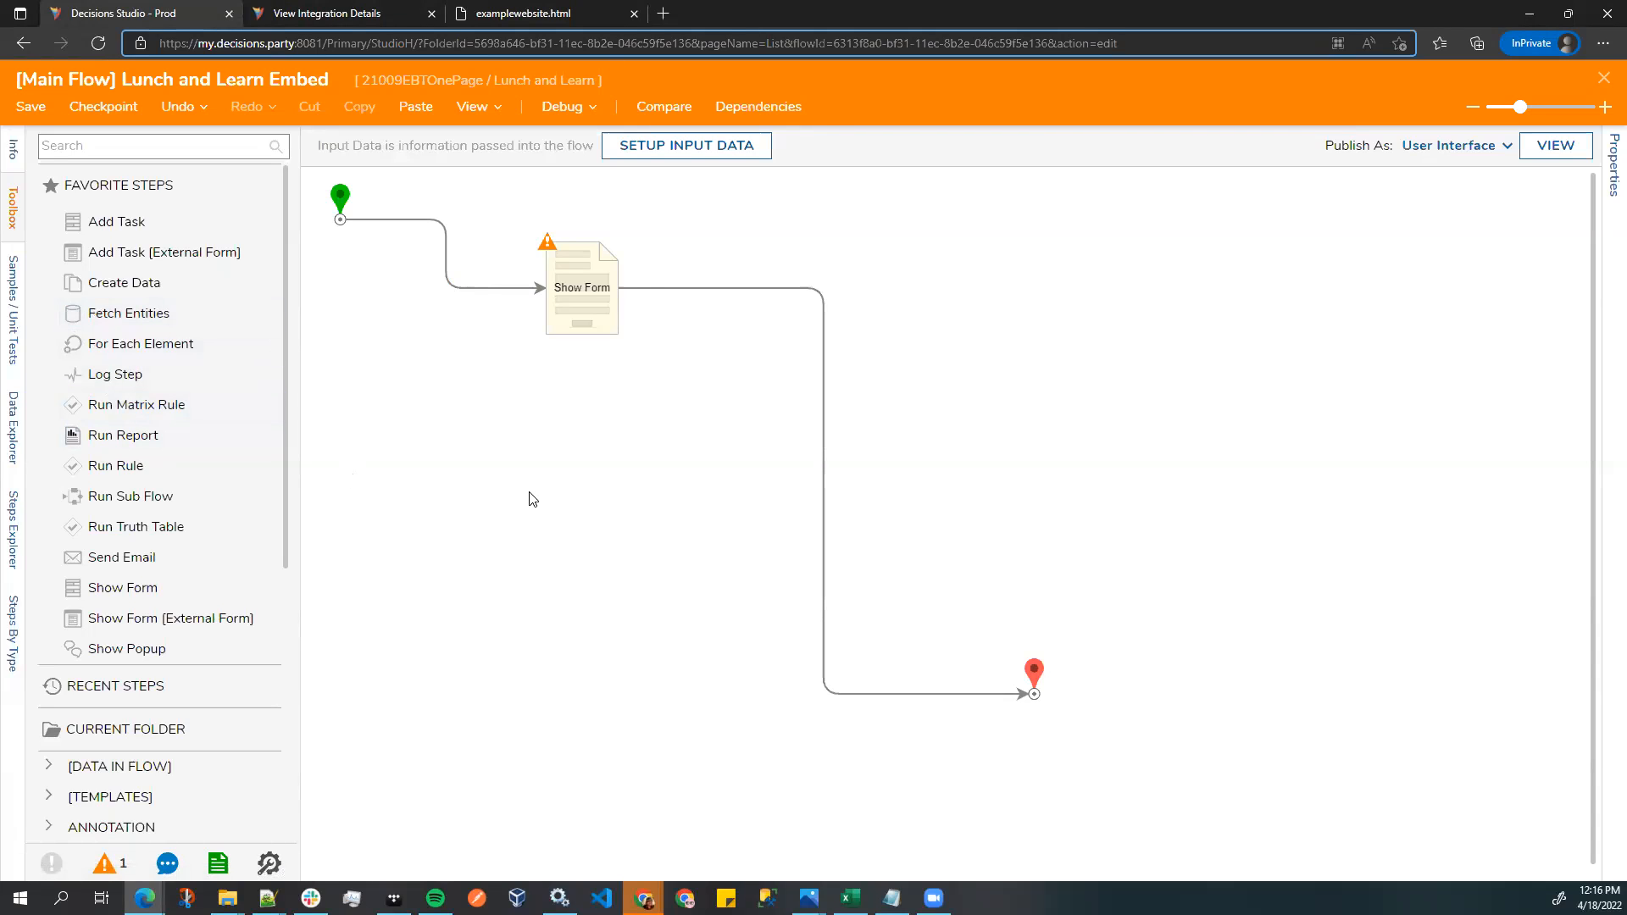
- Center all steps of the flow vertically on one line and distribute them evenly horizontally
left_click_drag(1154, 751, 333, 172)
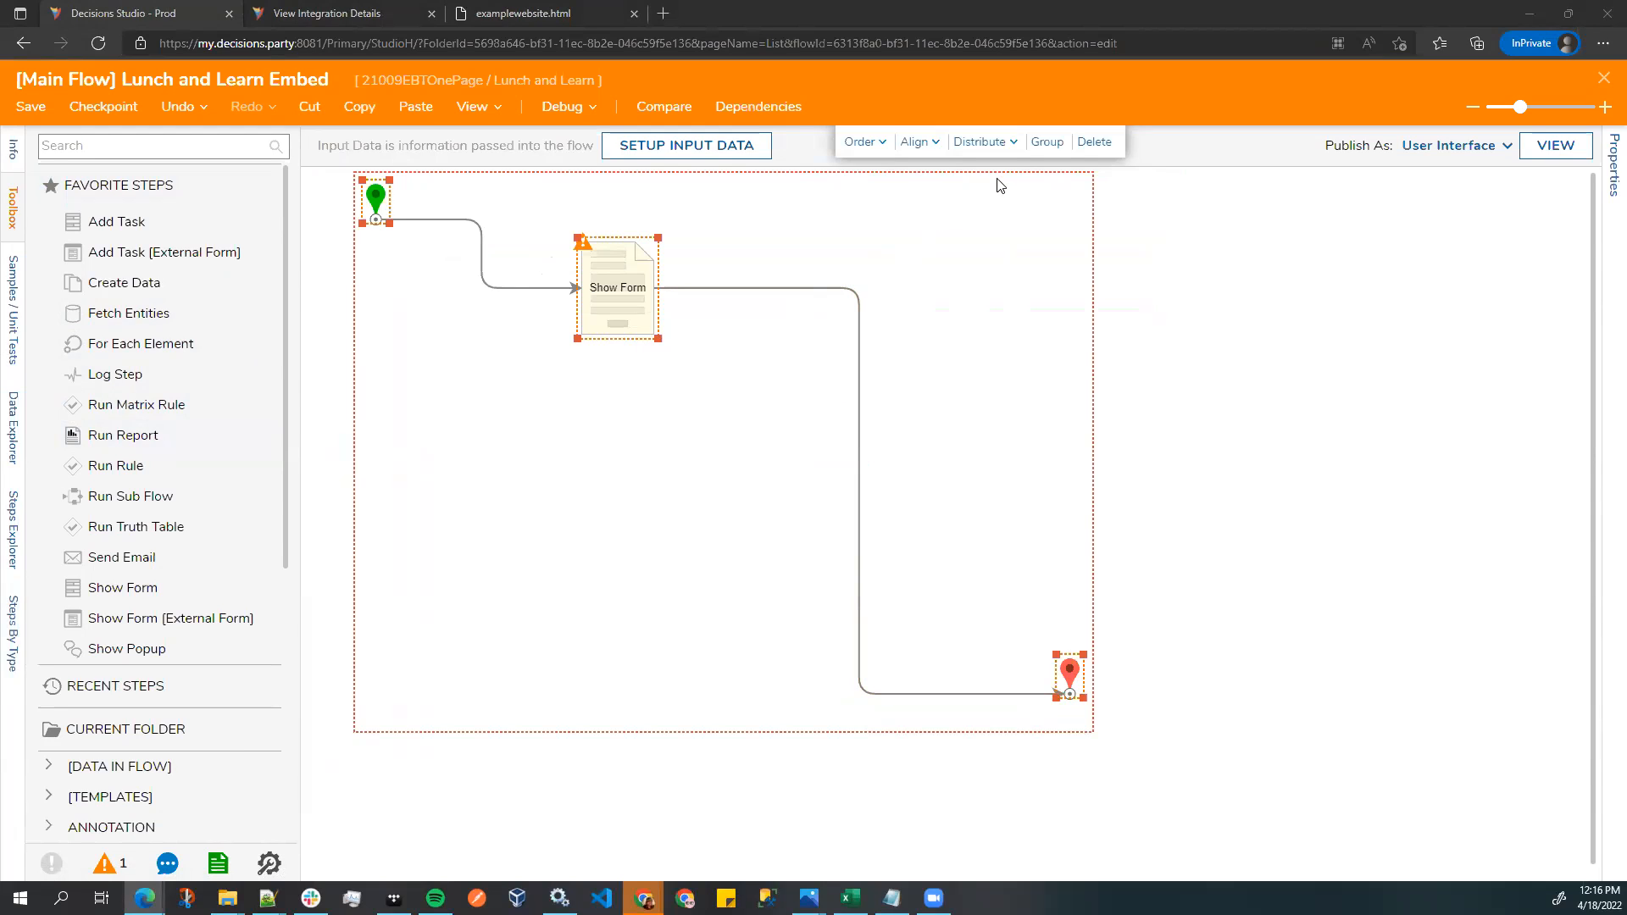
left_click(931, 145)
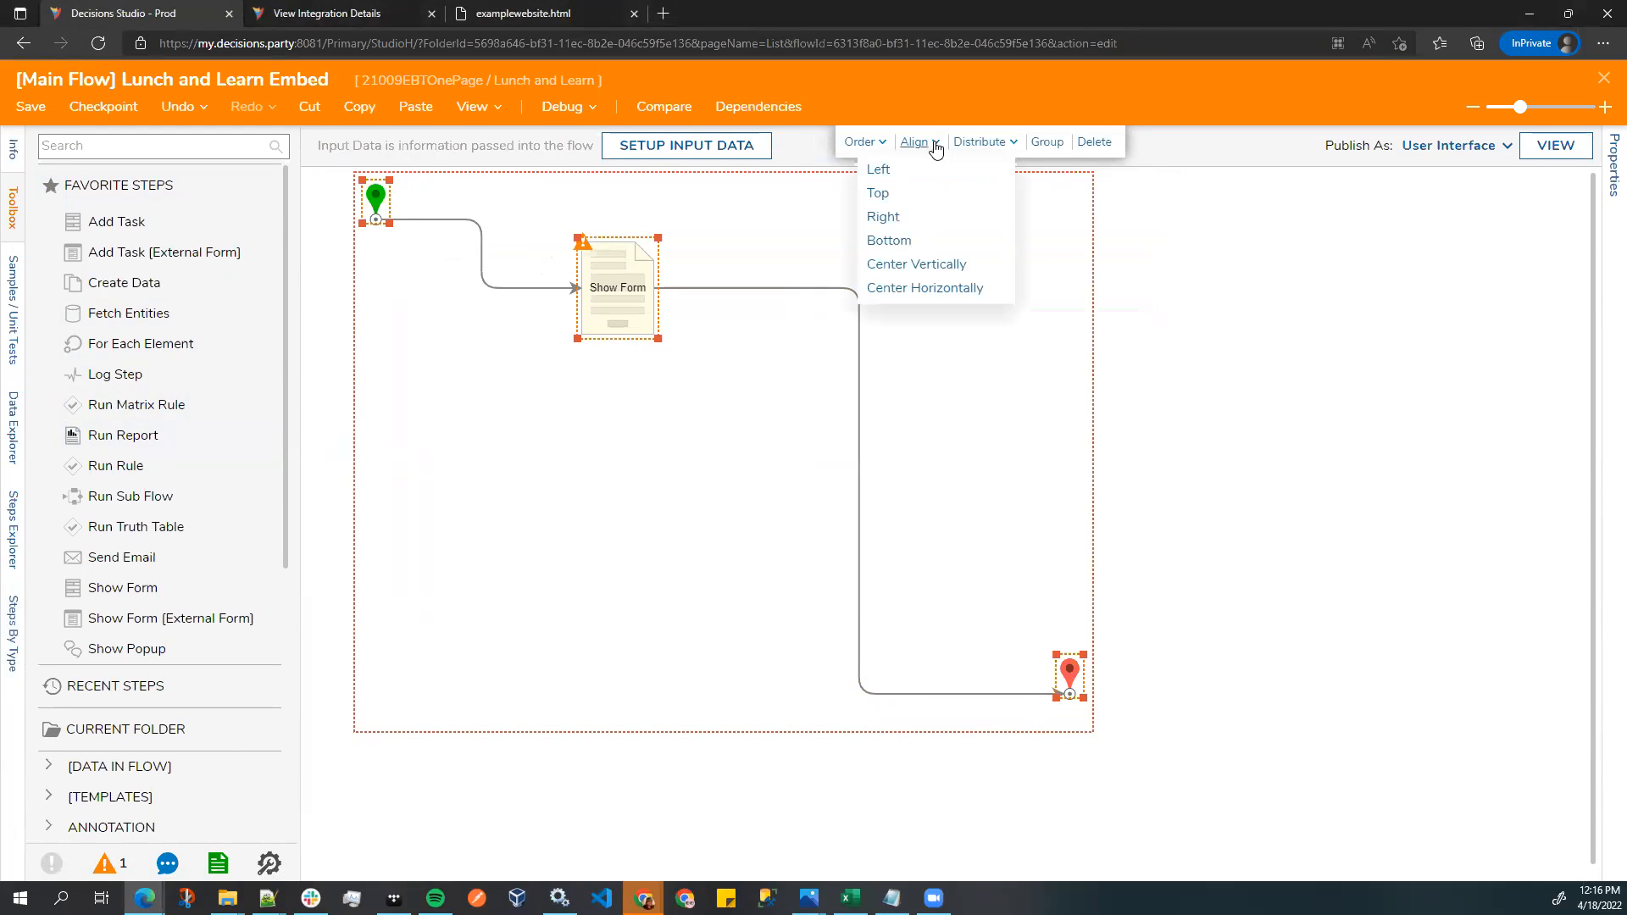
left_click(930, 269)
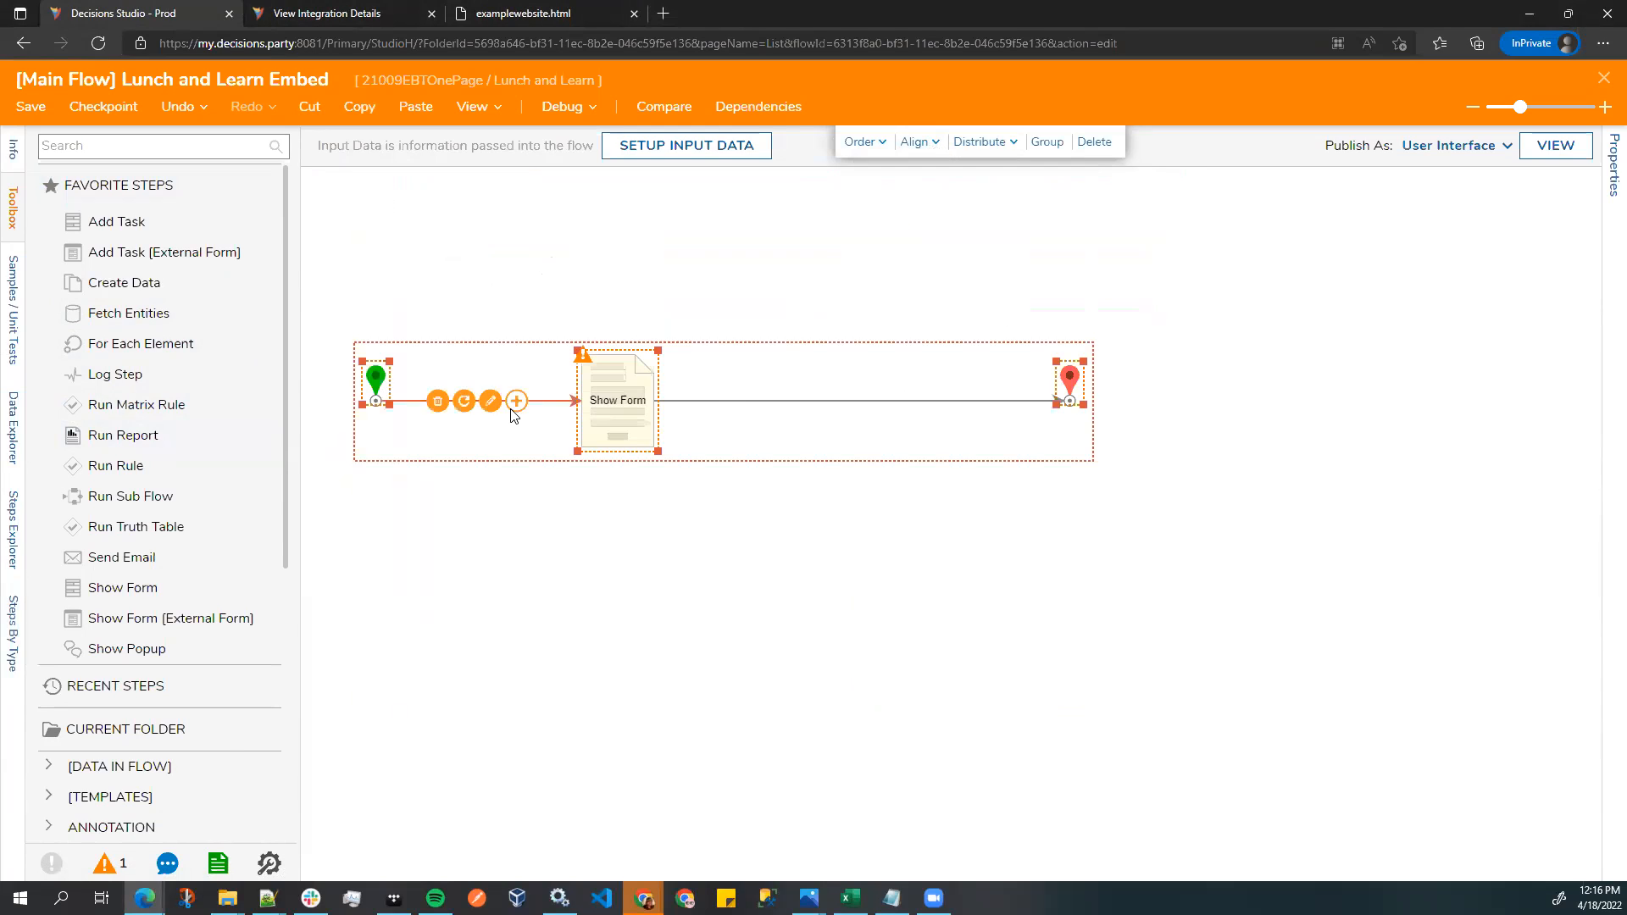
left_click(1000, 147)
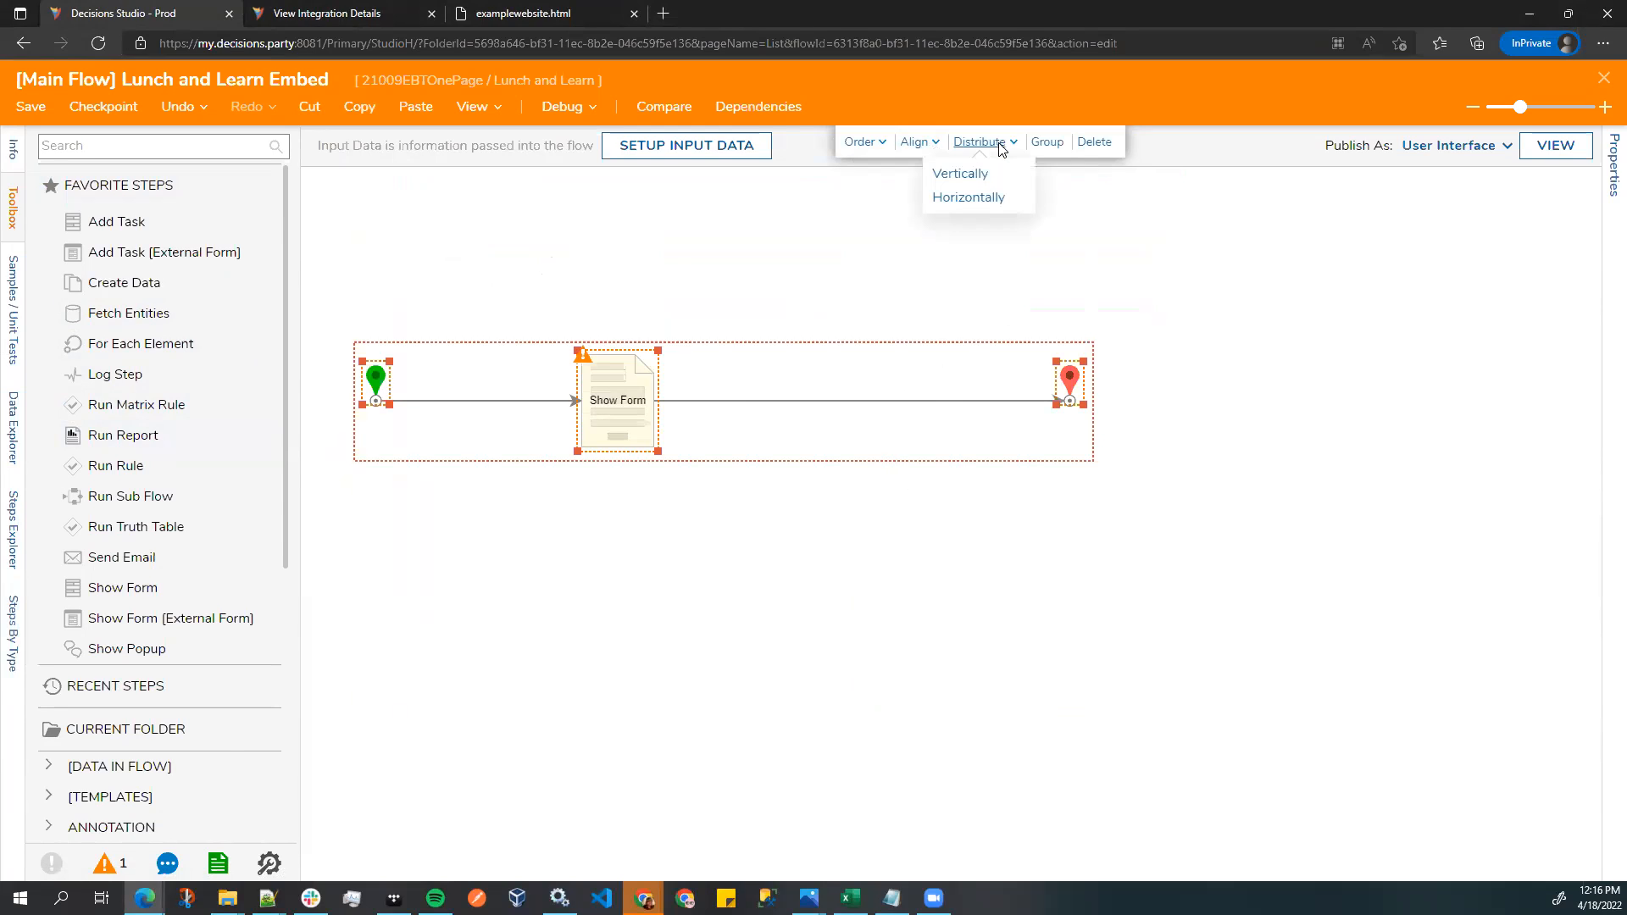
left_click(967, 198)
left_click(414, 505)
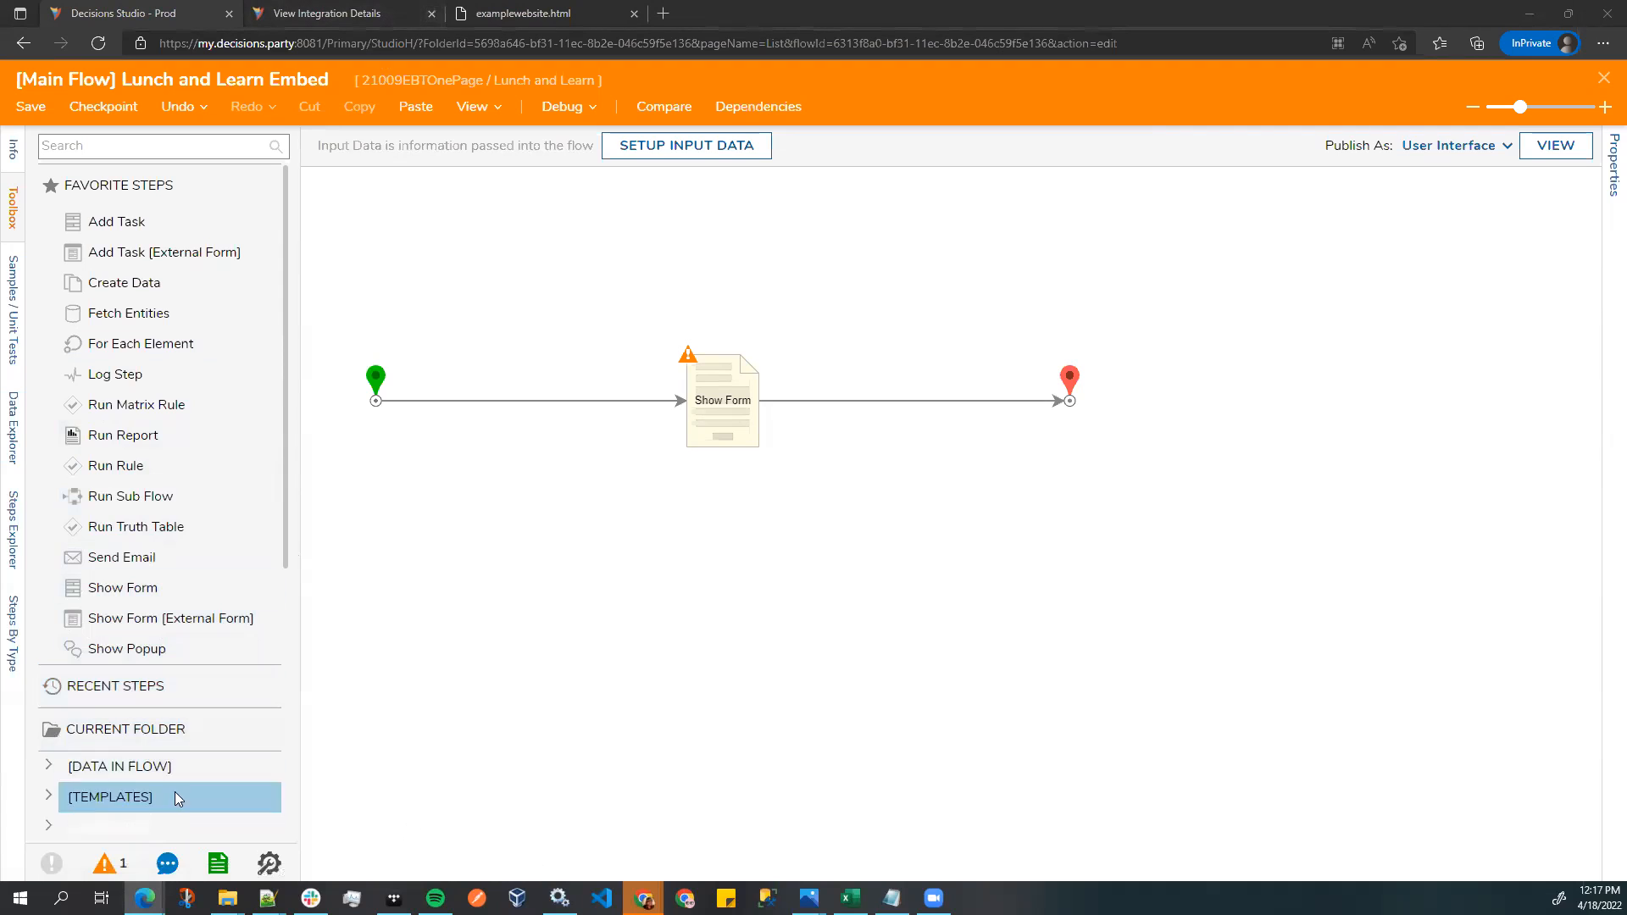
- Open the form used by the Show Form step for editing and display the form's properties
scroll(157, 621, "down", 5)
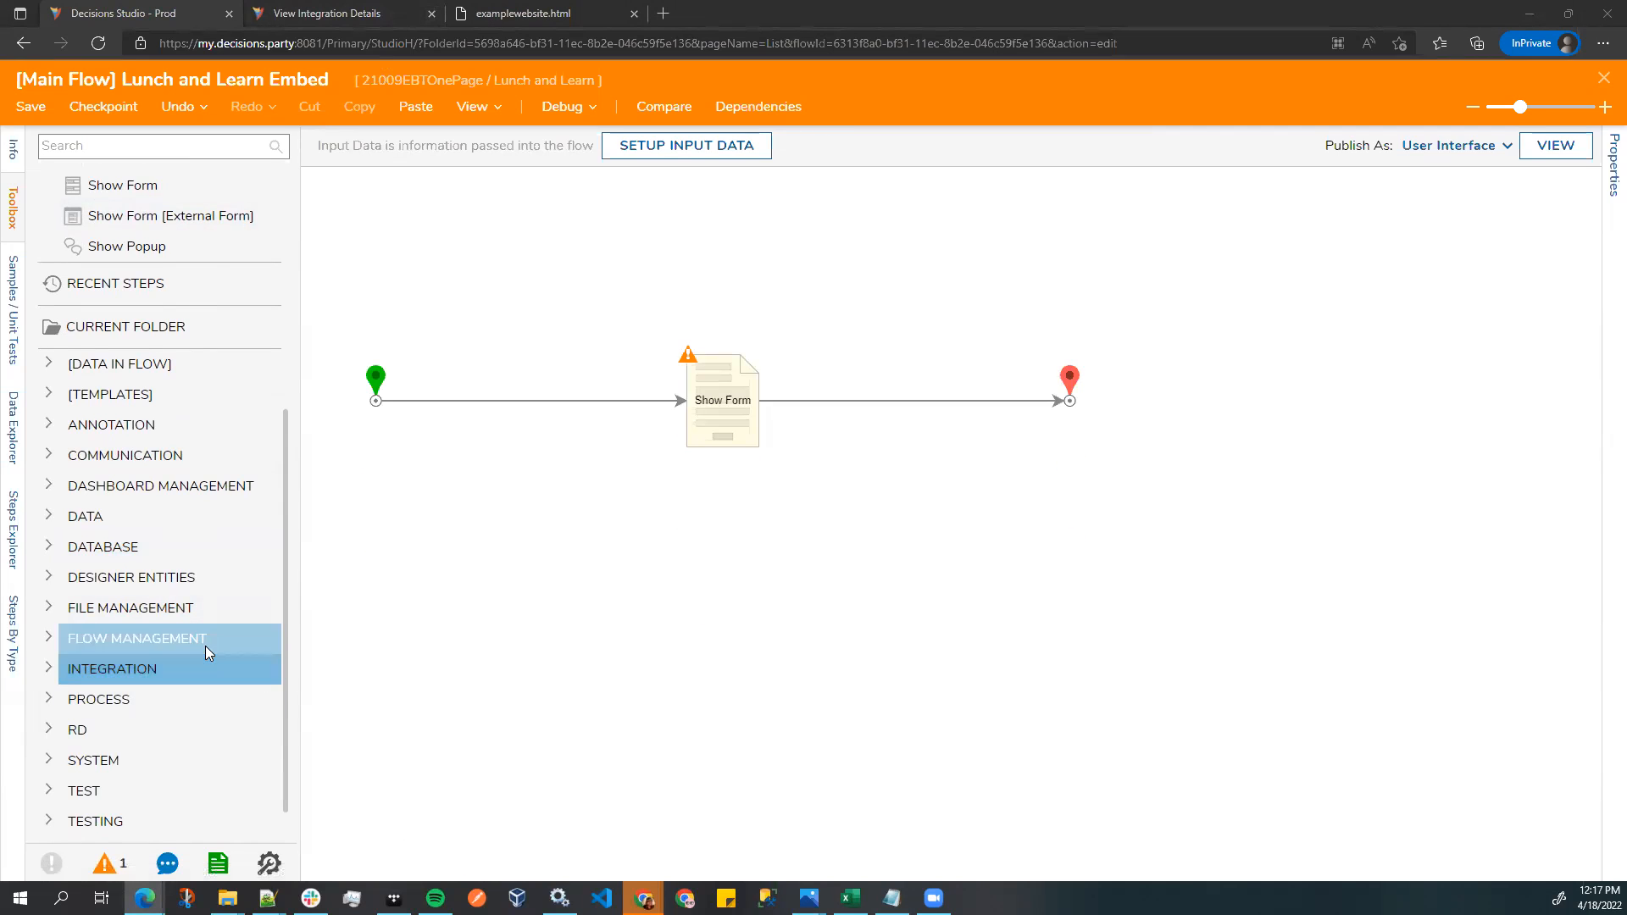
left_click(744, 428)
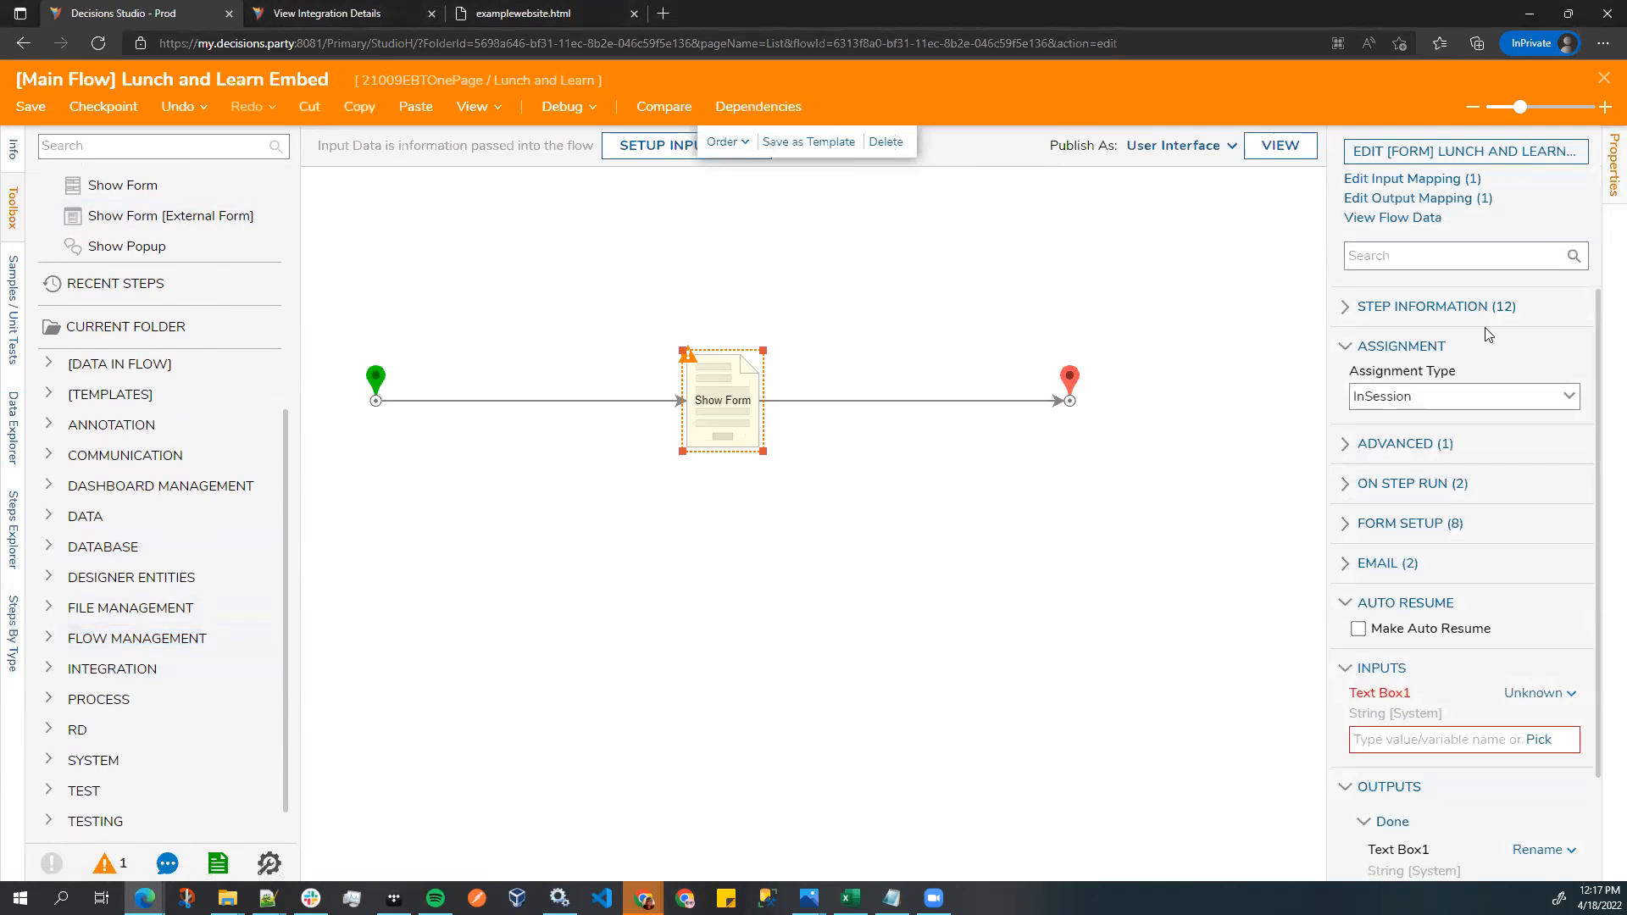
left_click(1528, 156)
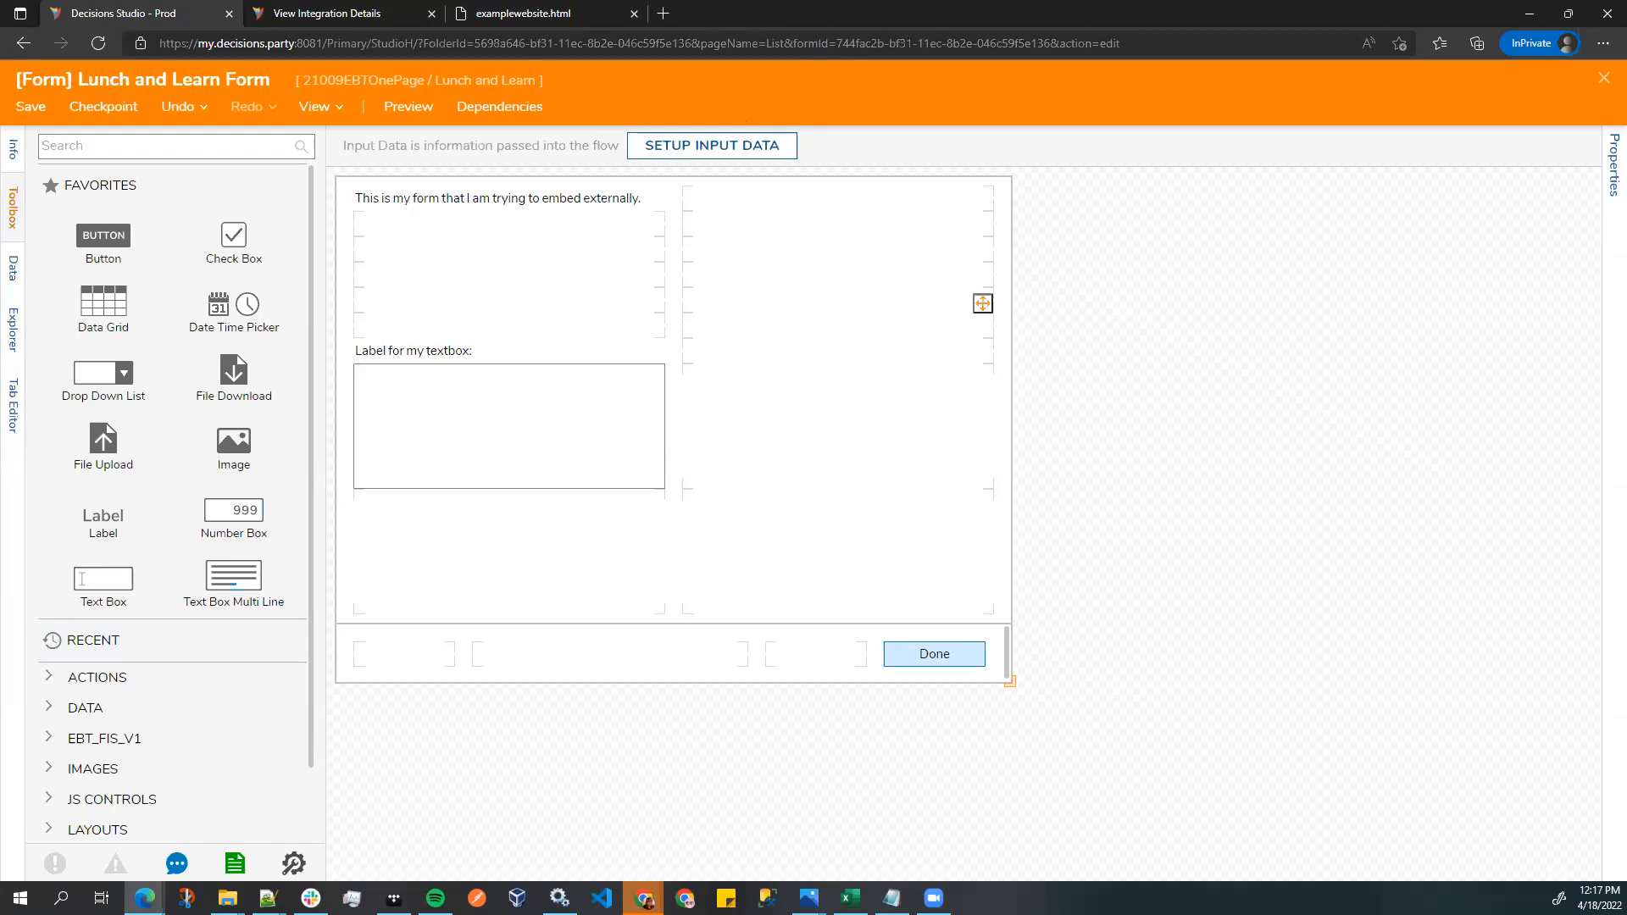
scroll(261, 583, "down", 1)
scroll(259, 585, "up", 1)
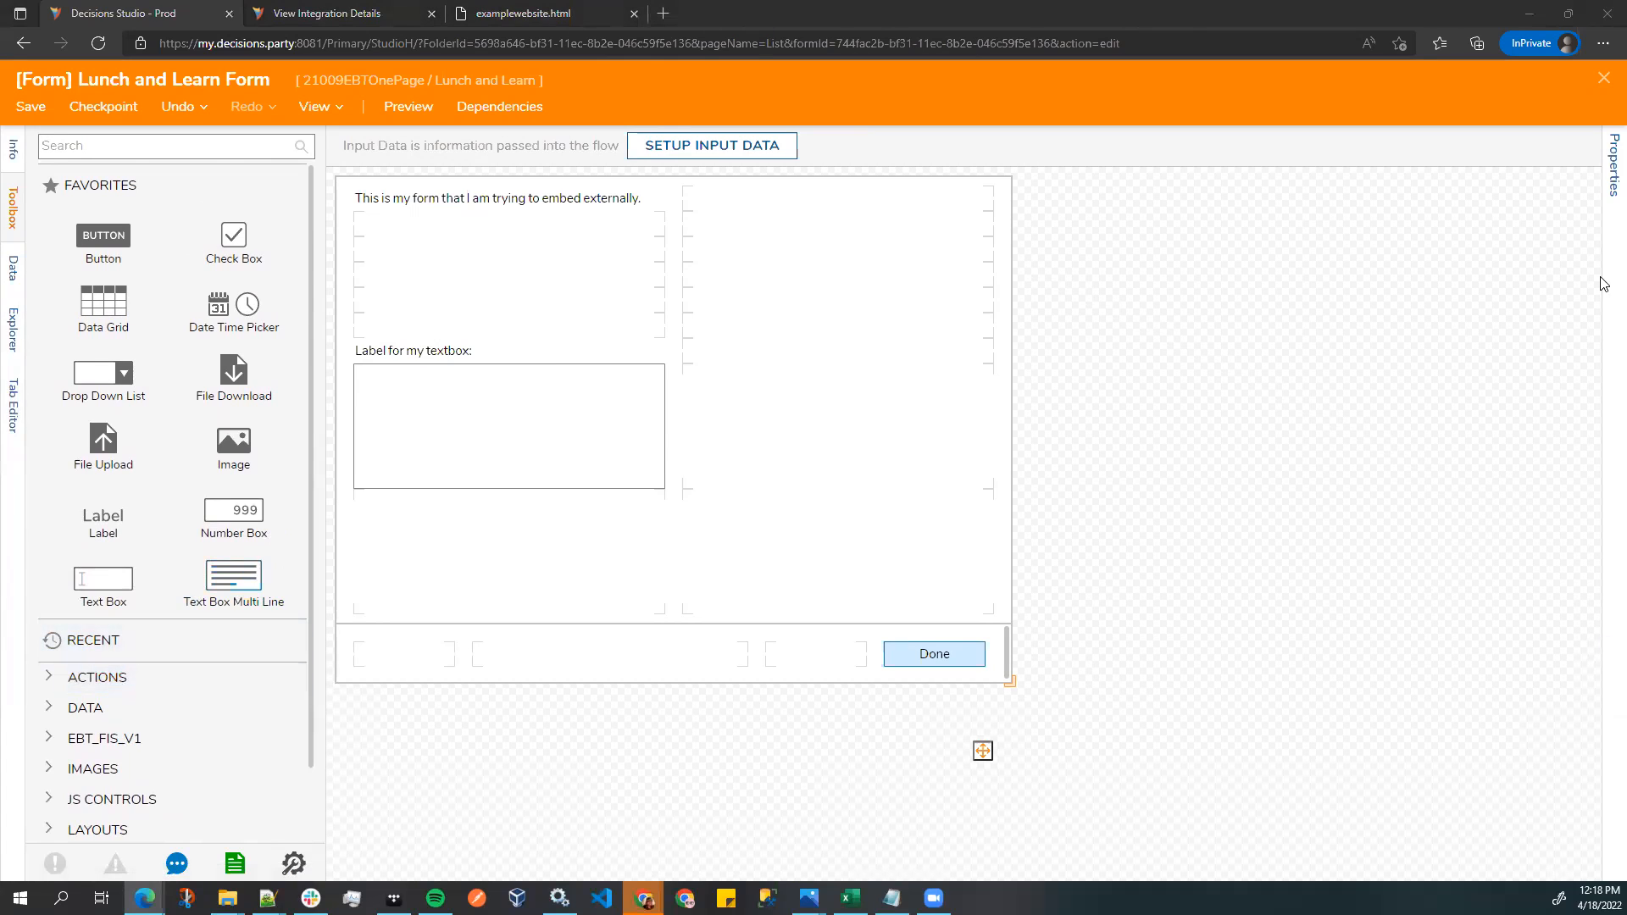
left_click(1607, 196)
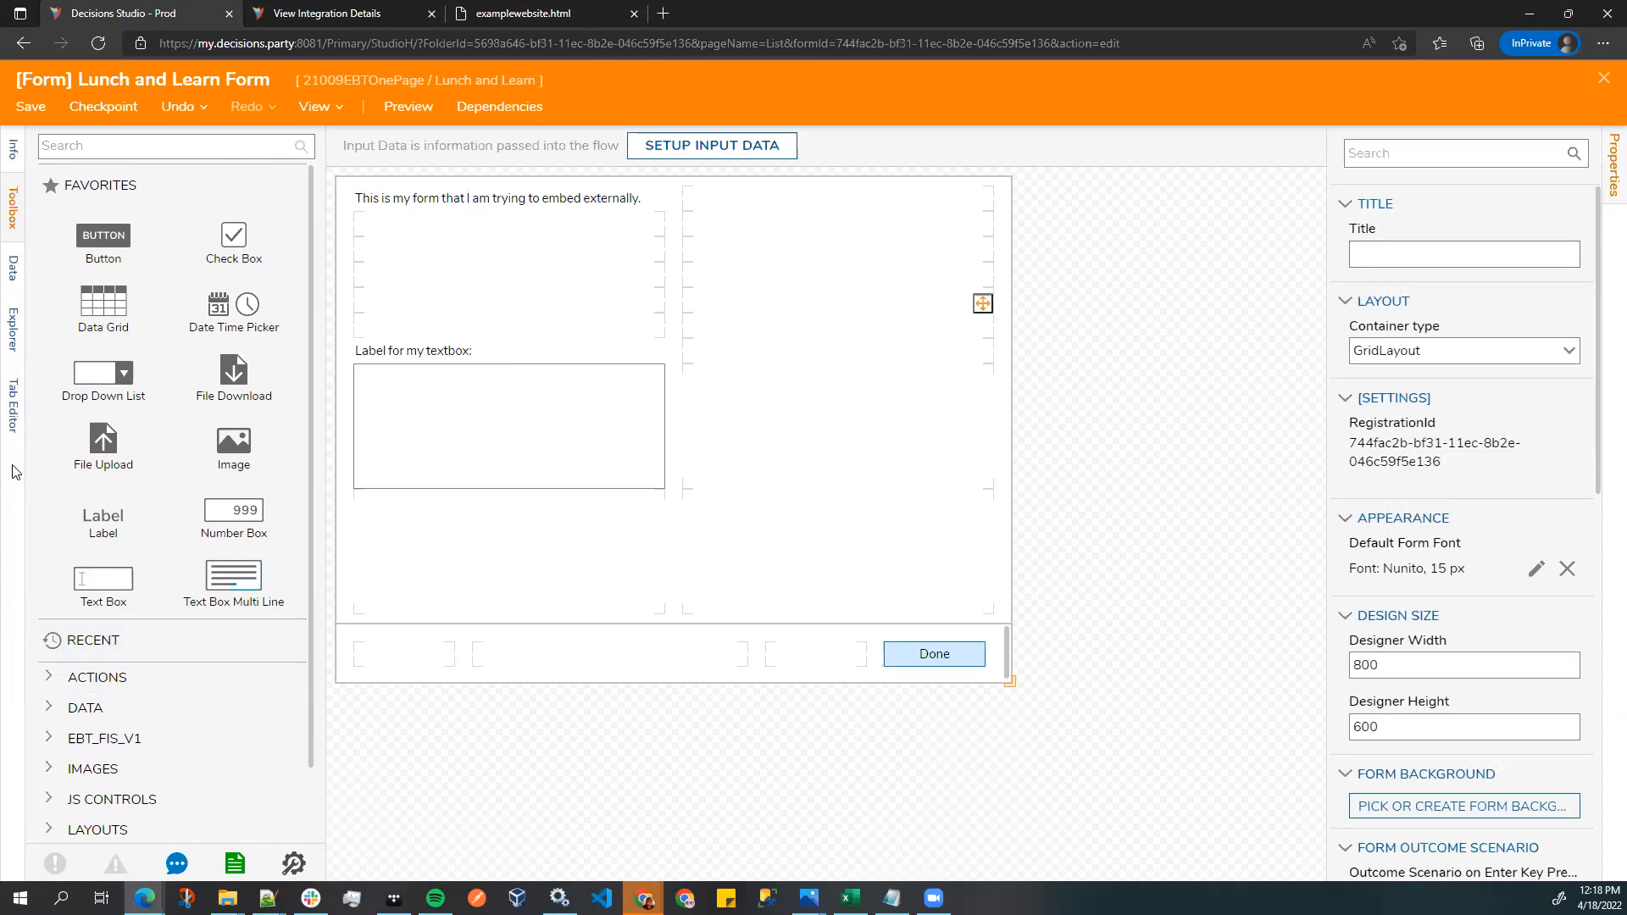
- Search the toolbox for grid and place a Grid Layout in the empty cell beside the multi-line text box
left_click(190, 148)
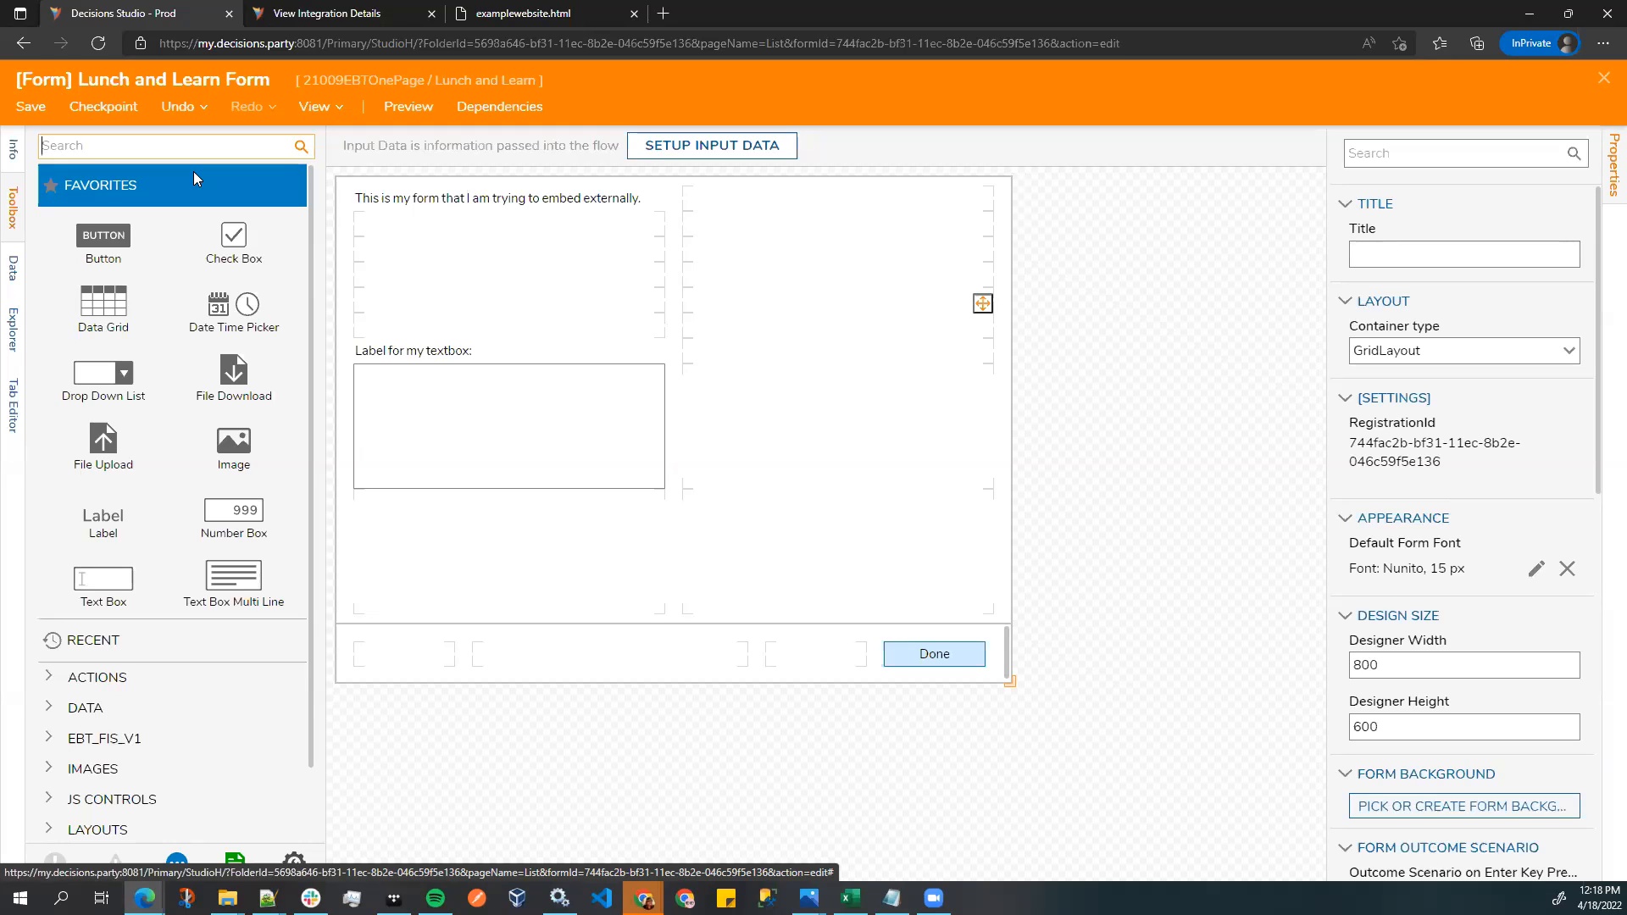
type("grid")
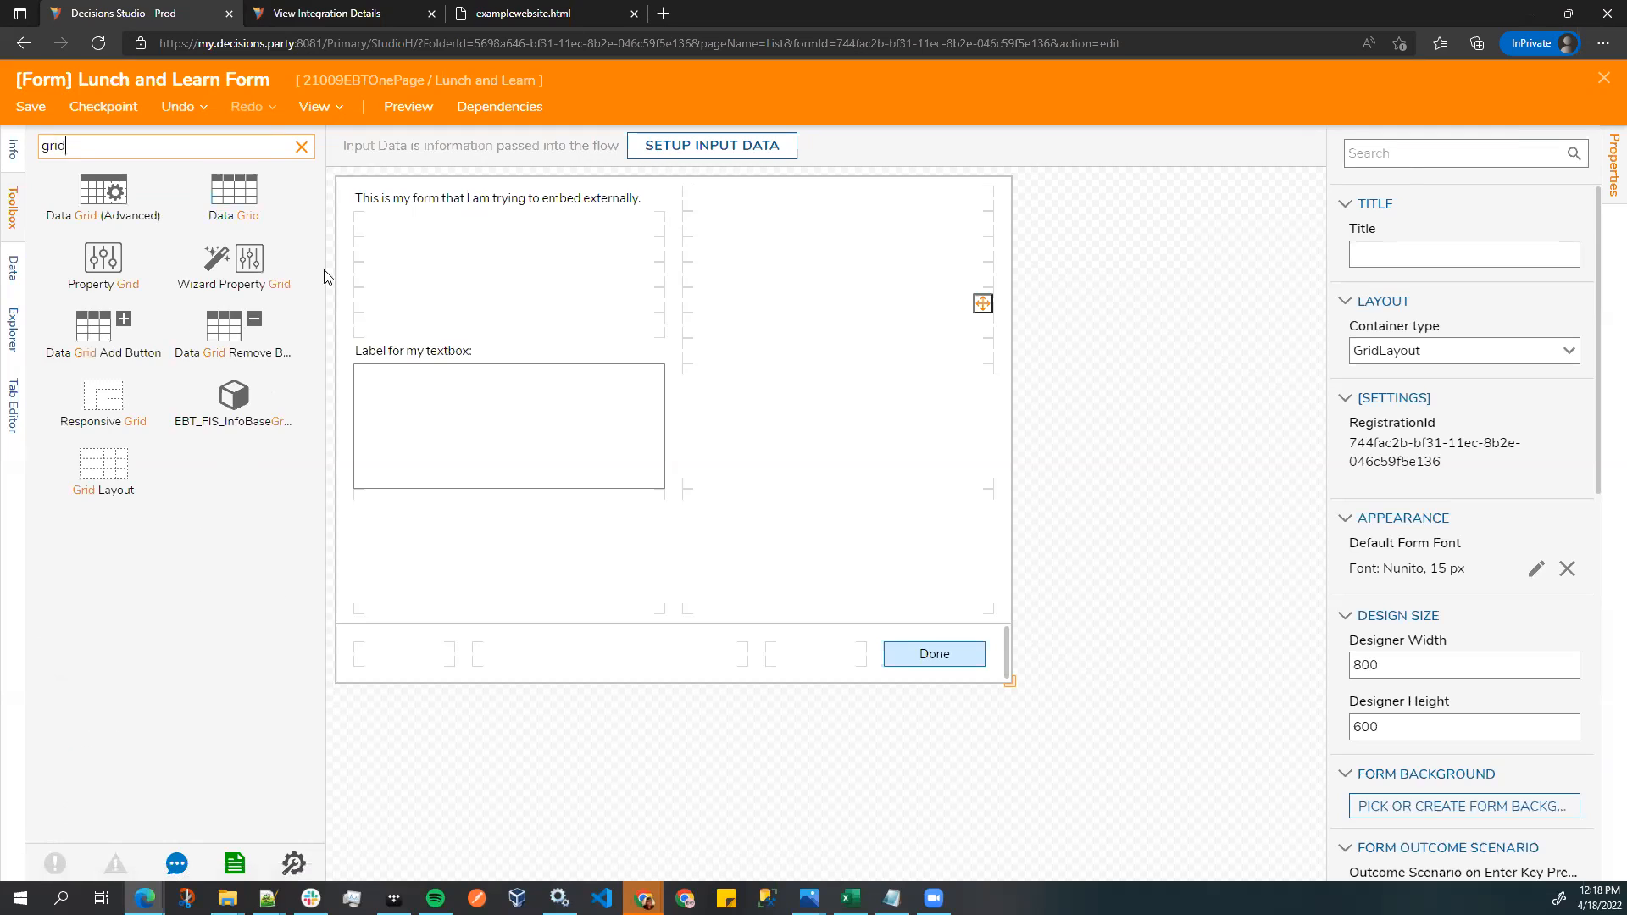
left_click_drag(120, 494, 758, 454)
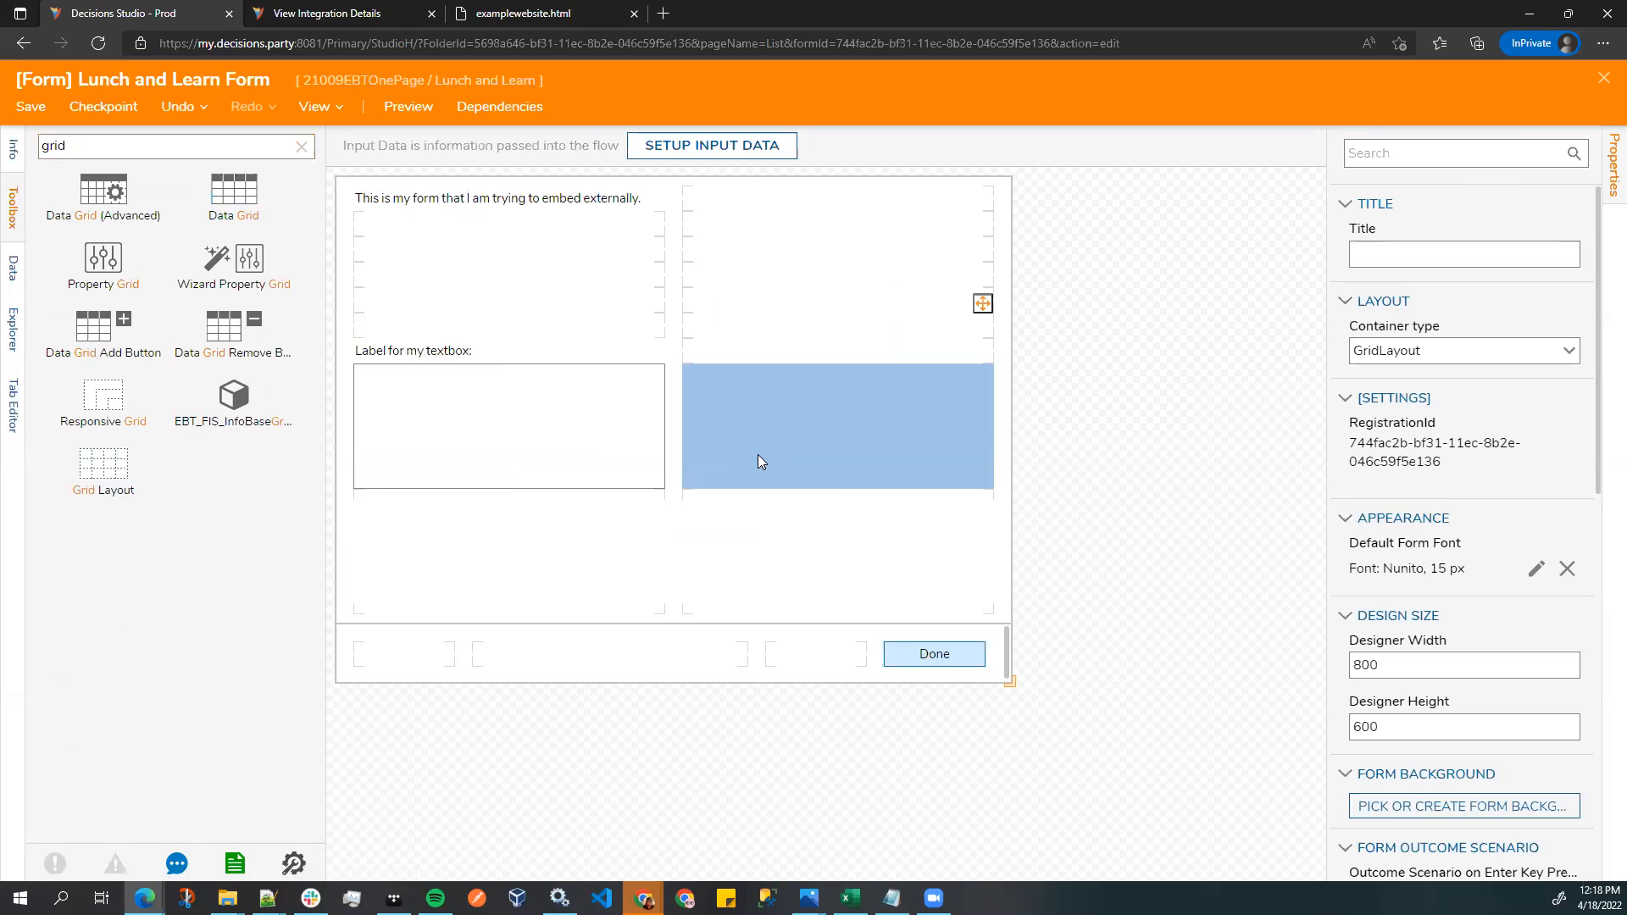
- Expand the Grid Layout within the second column from just below the first row down to the last row
left_click(838, 360)
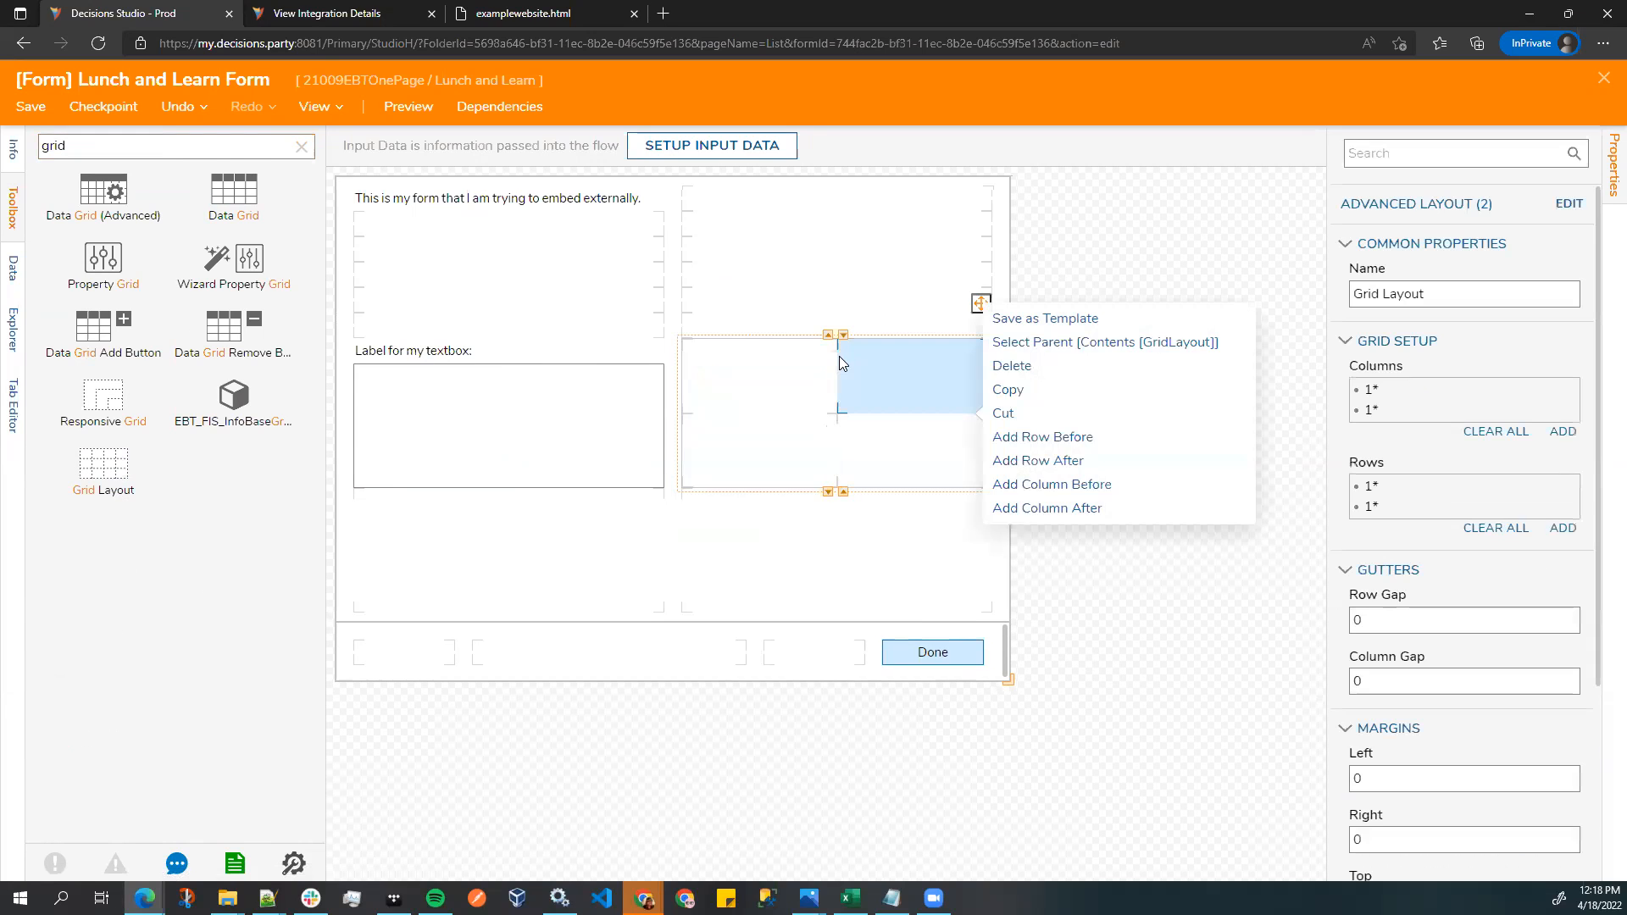
left_click(828, 333)
left_click(819, 323)
left_click(828, 309)
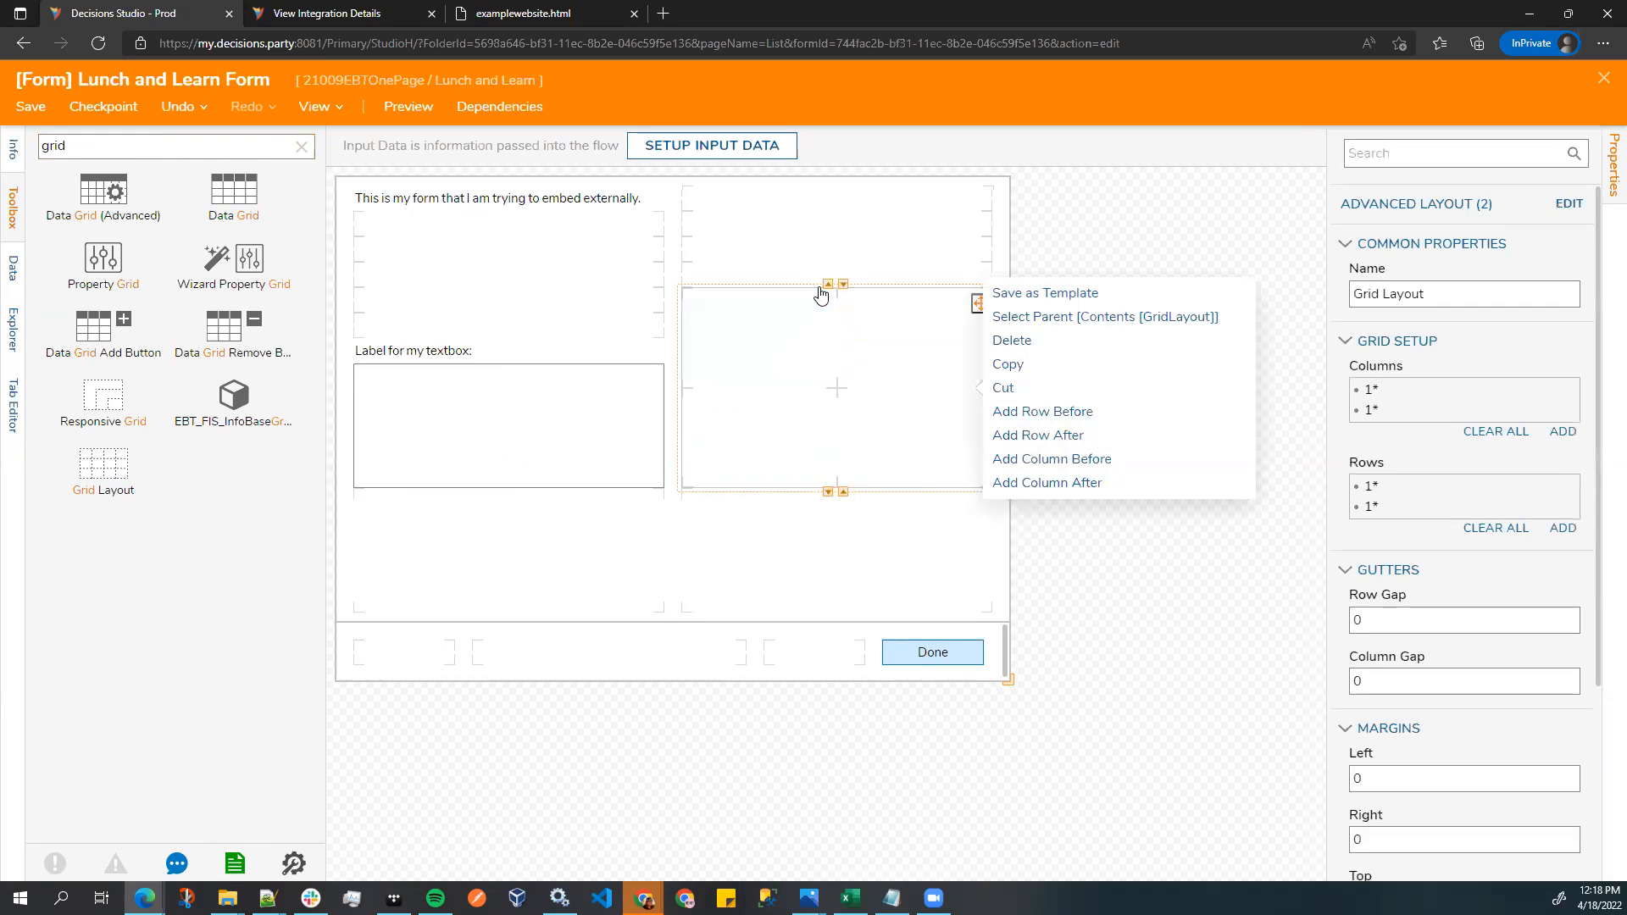
left_click(827, 284)
left_click(828, 260)
left_click(829, 234)
left_click(828, 492)
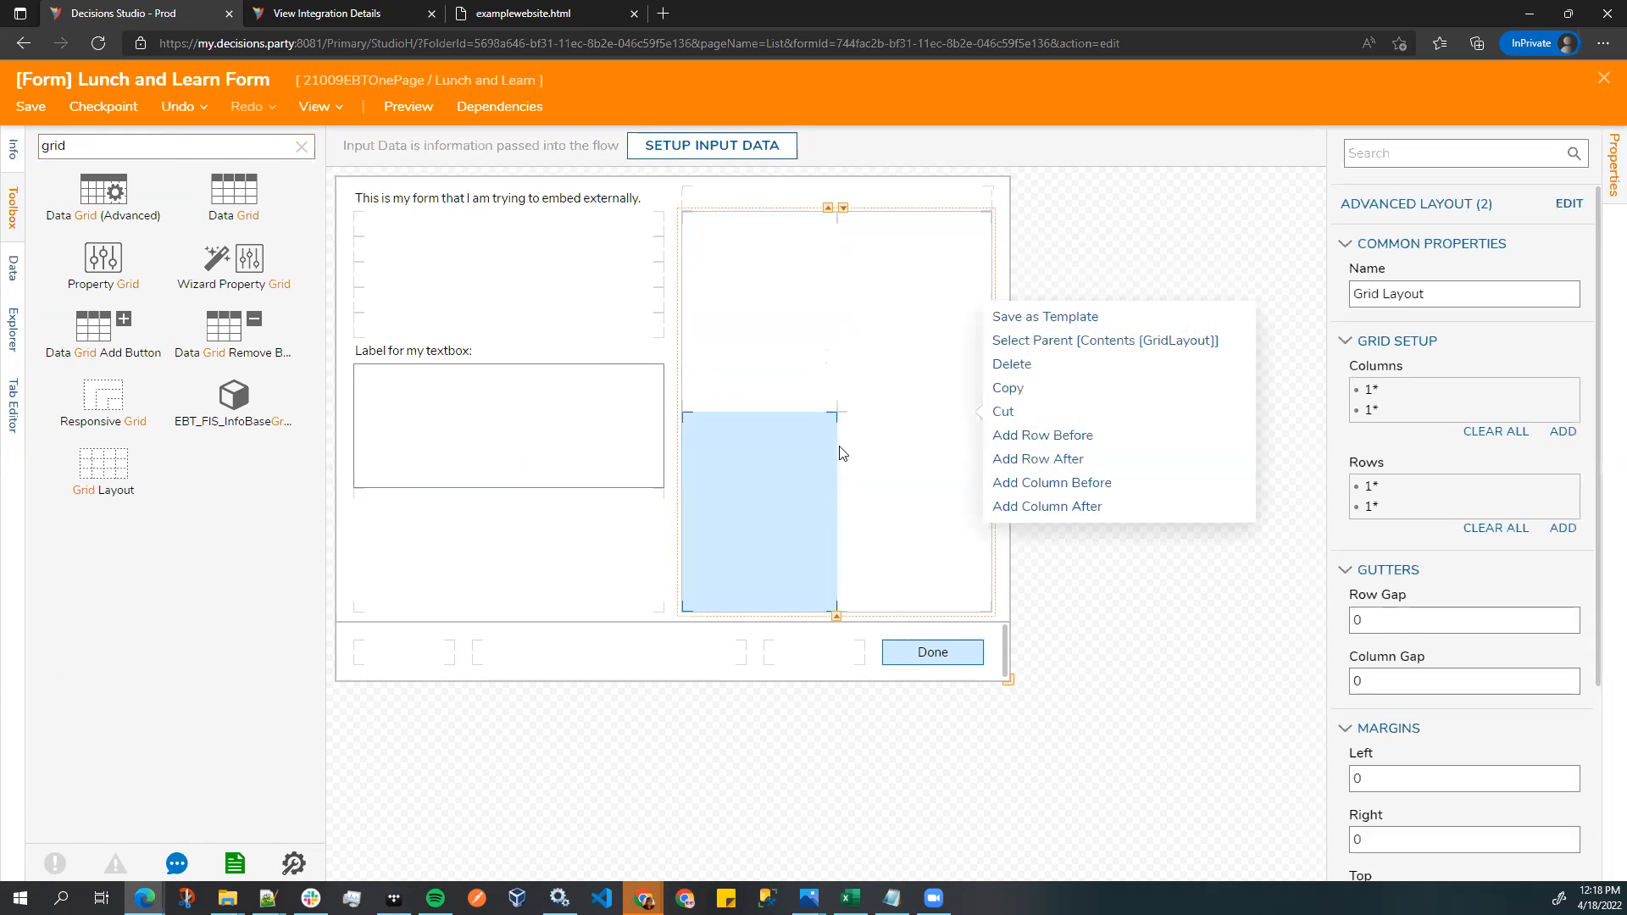
- Set the Grid Layout's background type to Color and choose light green as its background color
scroll(1436, 762, "down", 5)
scroll(1441, 788, "down", 1)
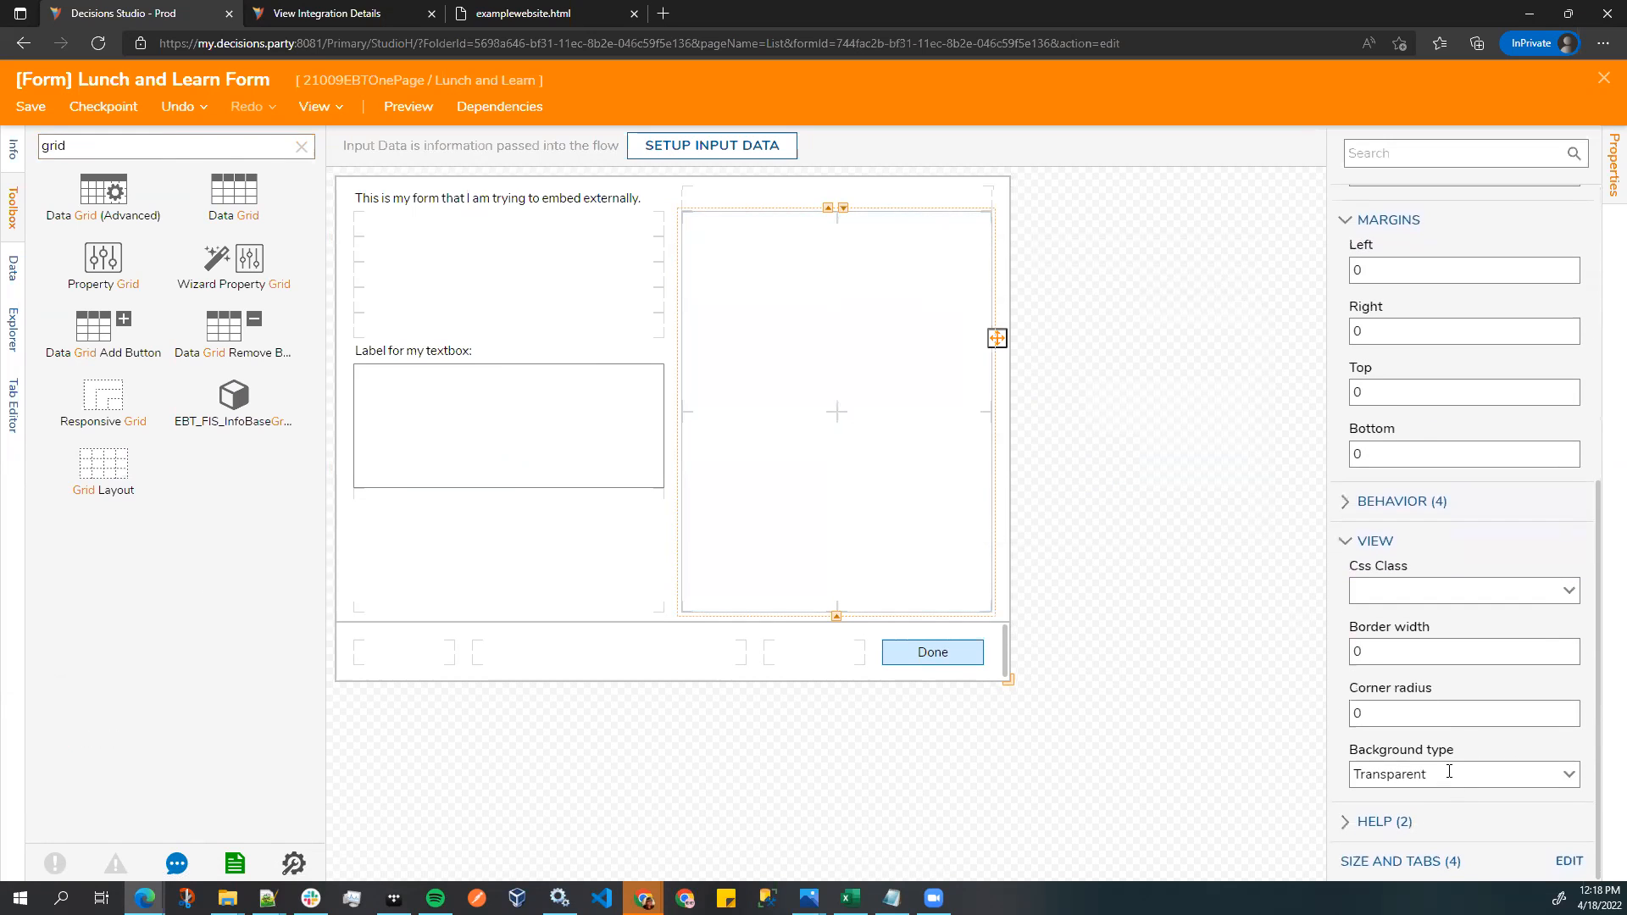
left_click(1568, 776)
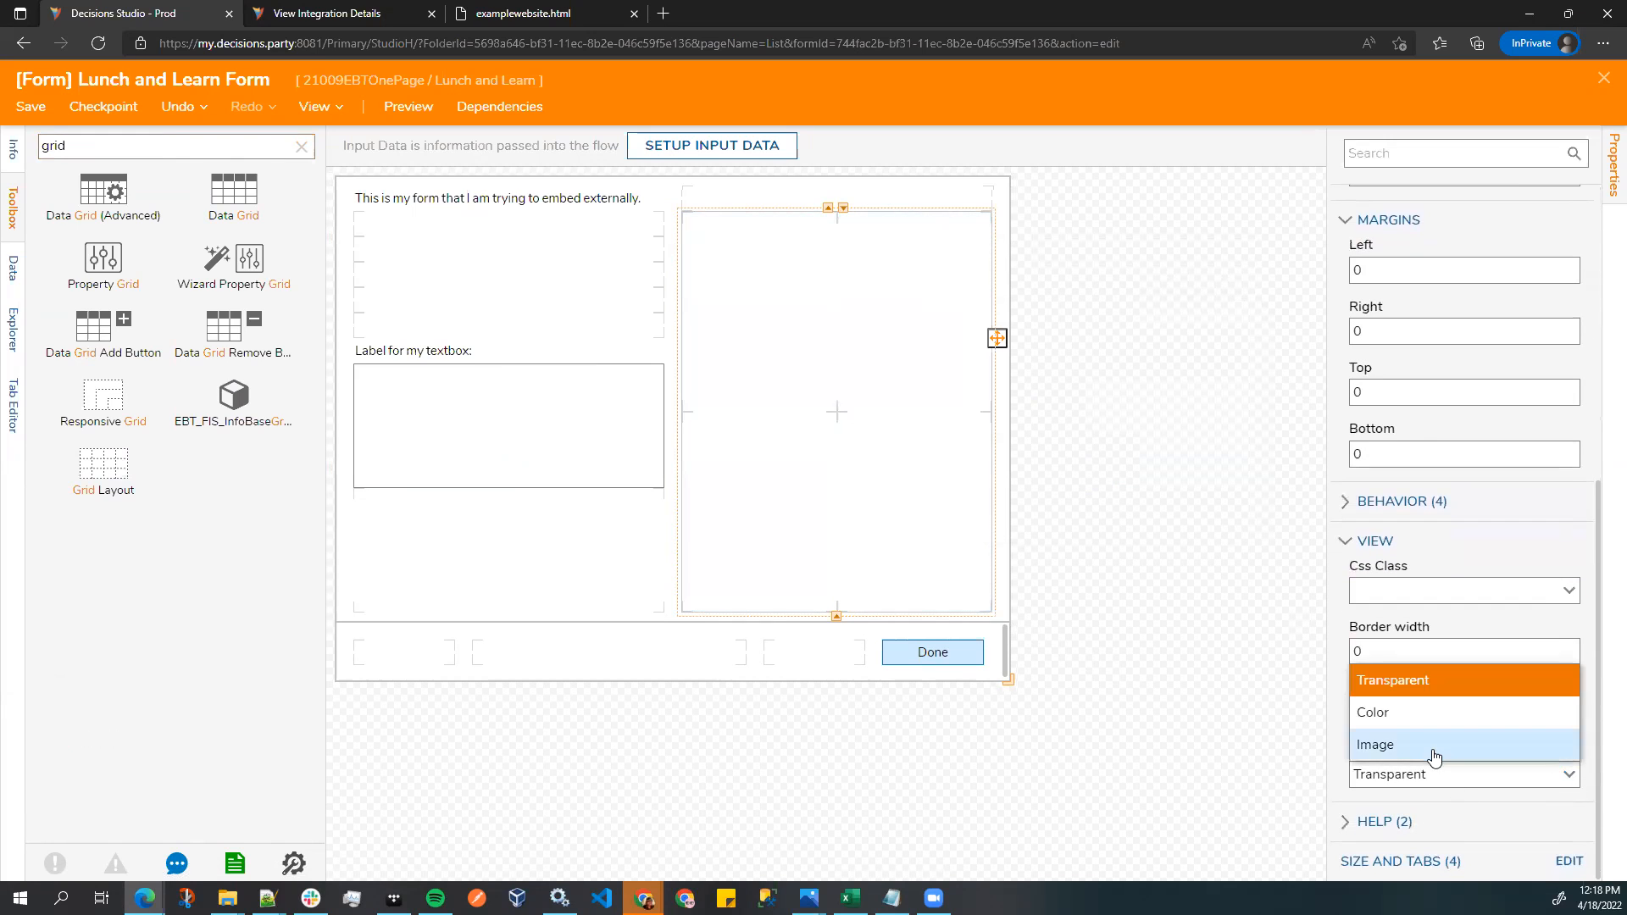
left_click(1421, 714)
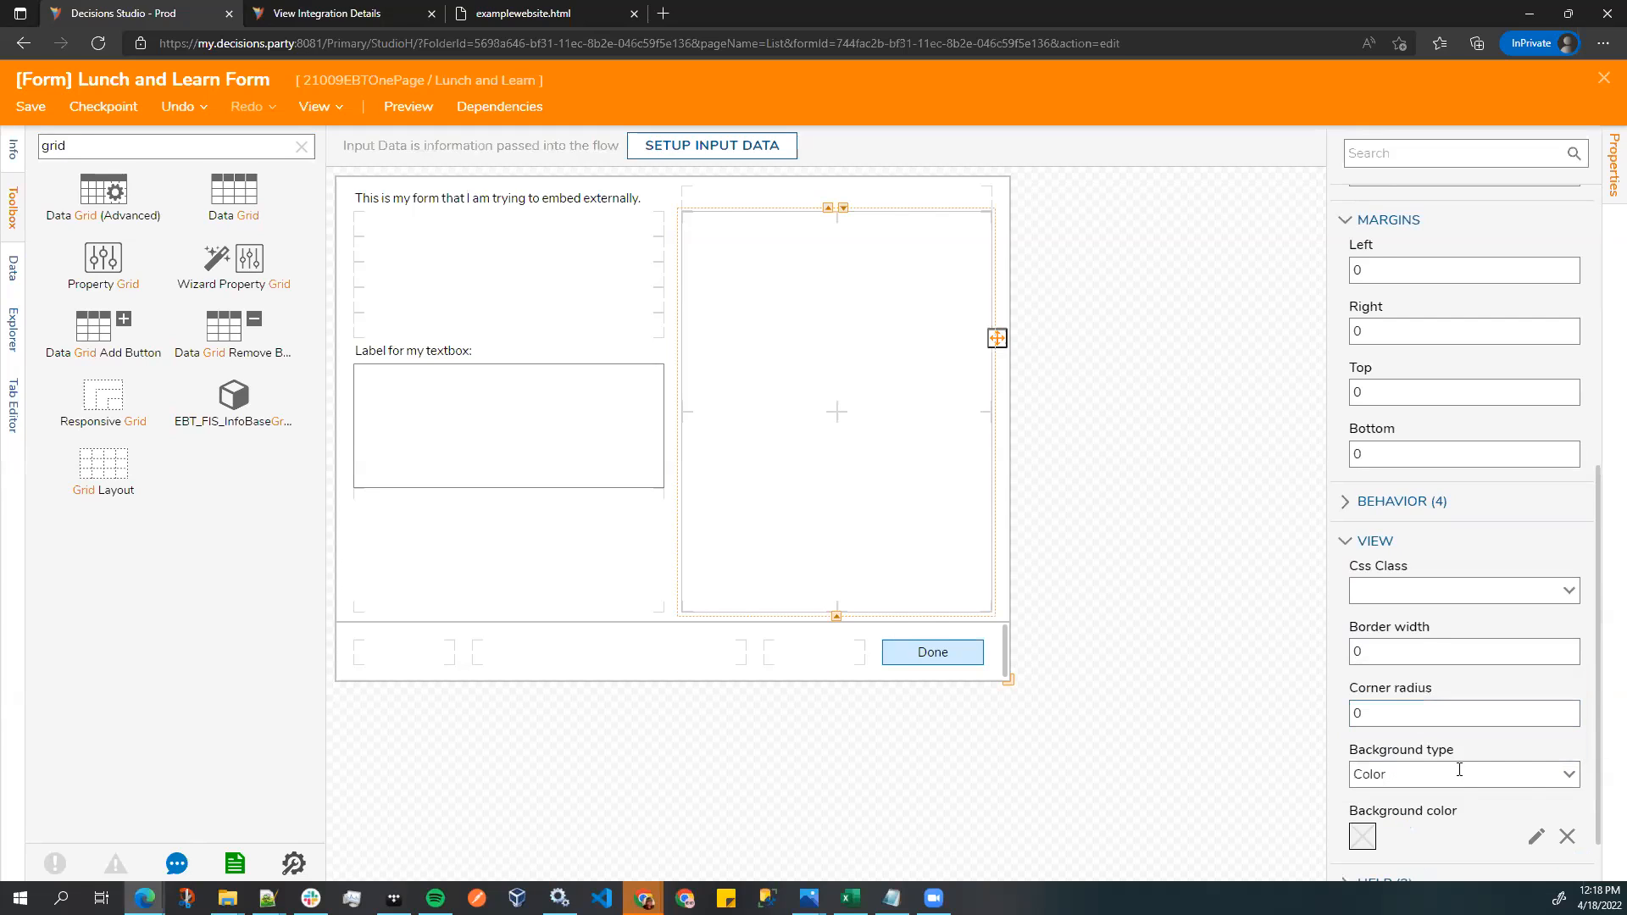
scroll(1452, 765, "down", 1)
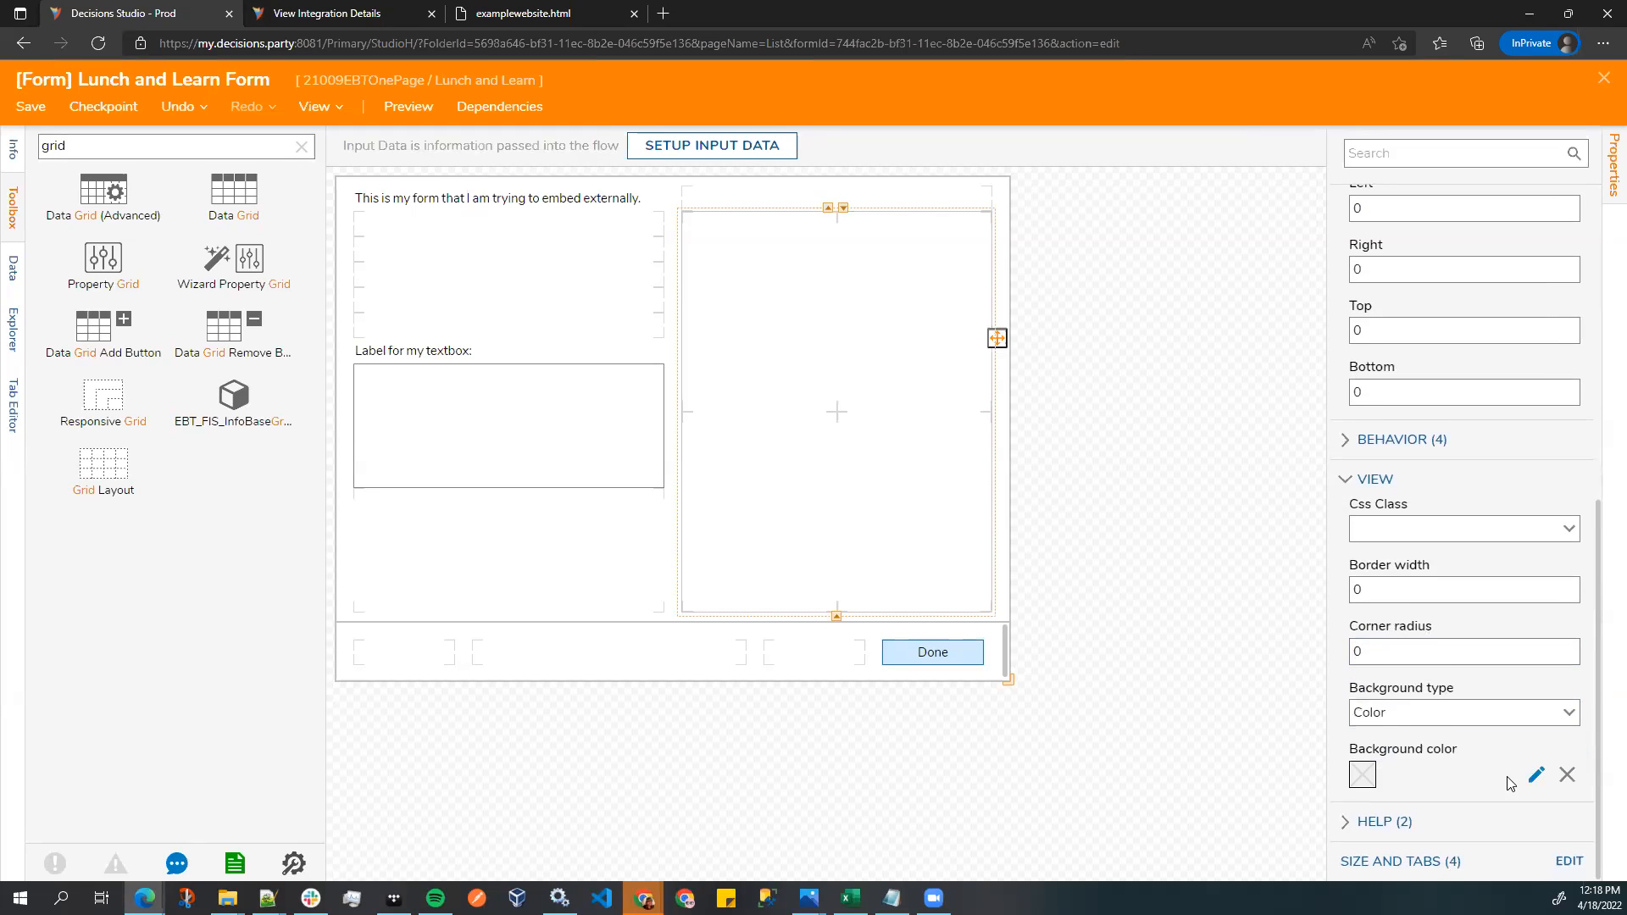
left_click(1536, 775)
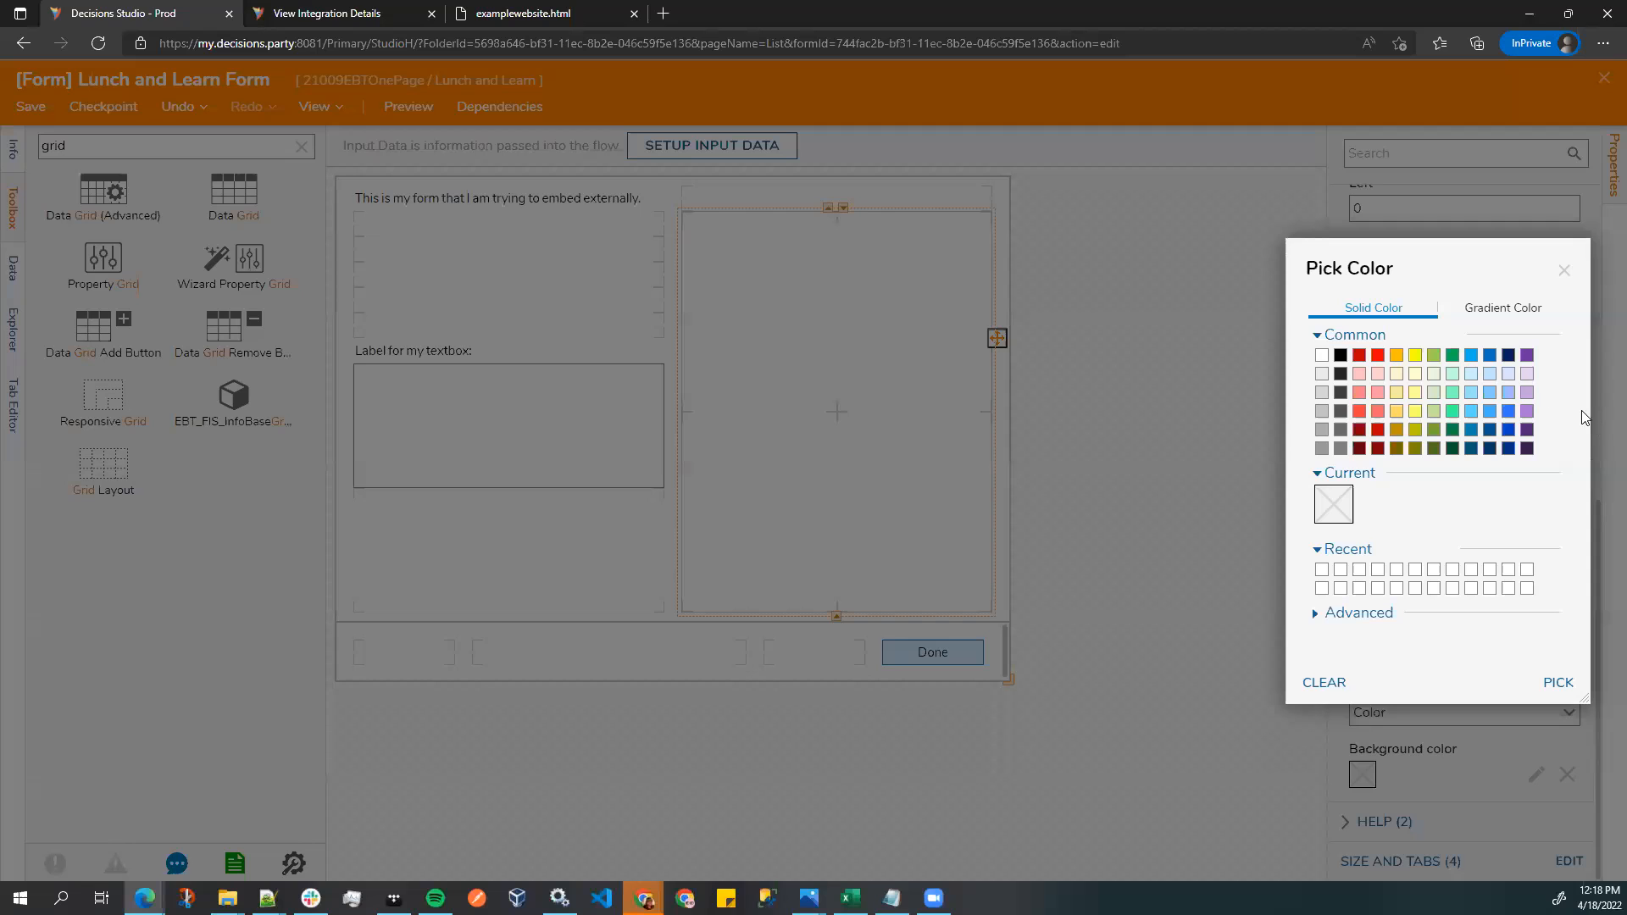
left_click(1435, 355)
left_click(1558, 682)
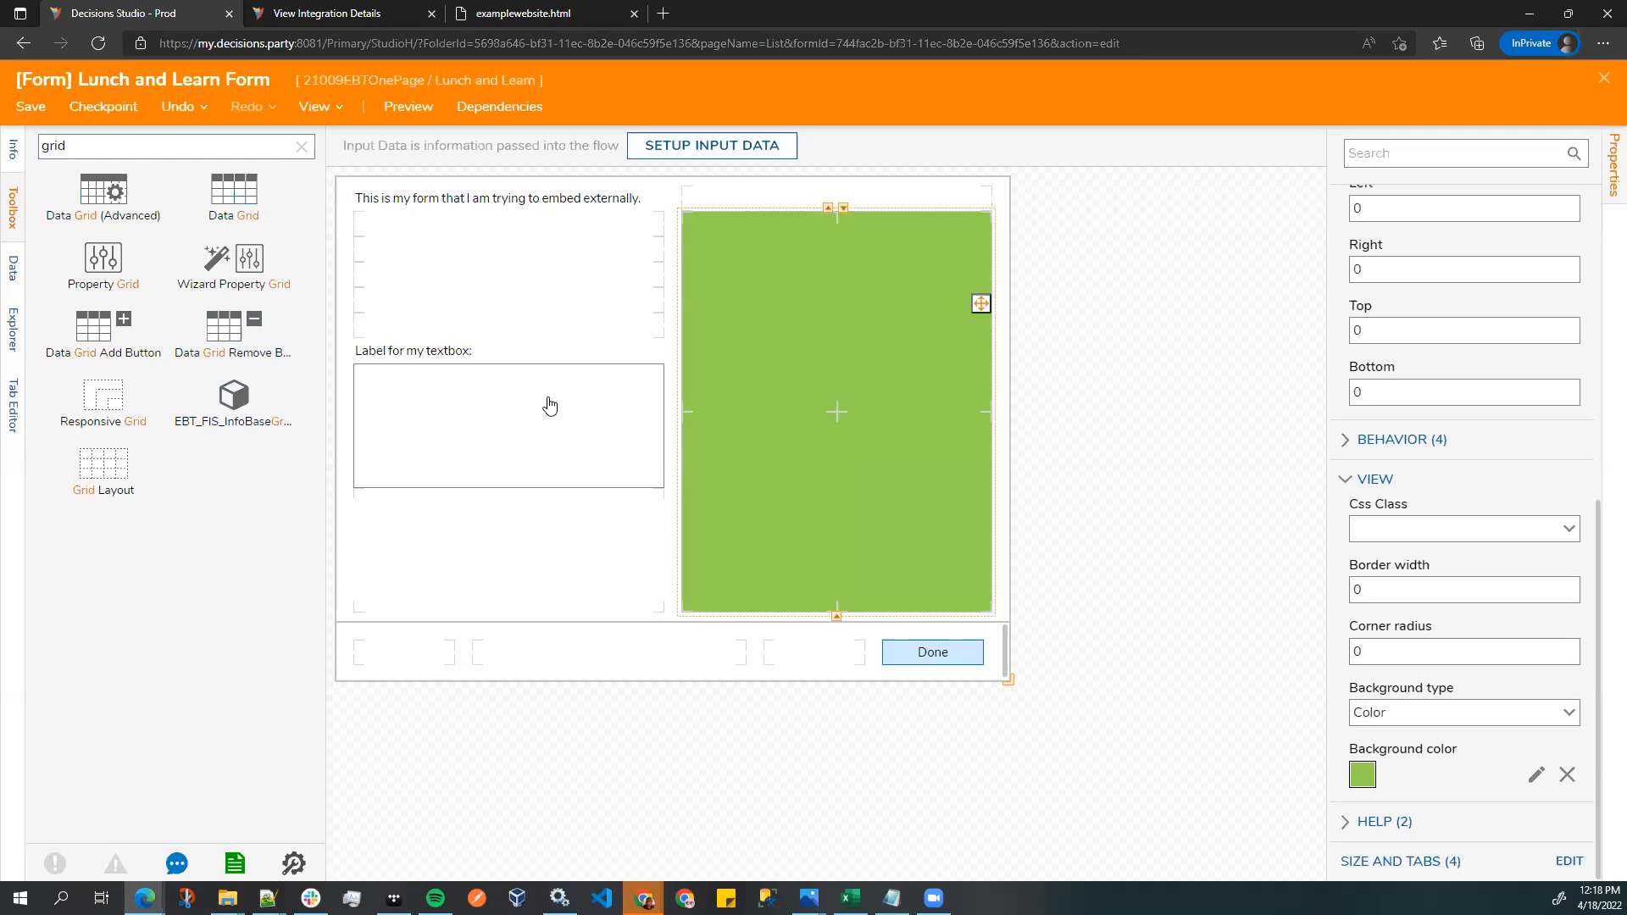
- Delete the "Label for my textbox:" label and the multi-line text box from the form
left_click(404, 356)
right_click(405, 362)
left_click(461, 461)
right_click(454, 436)
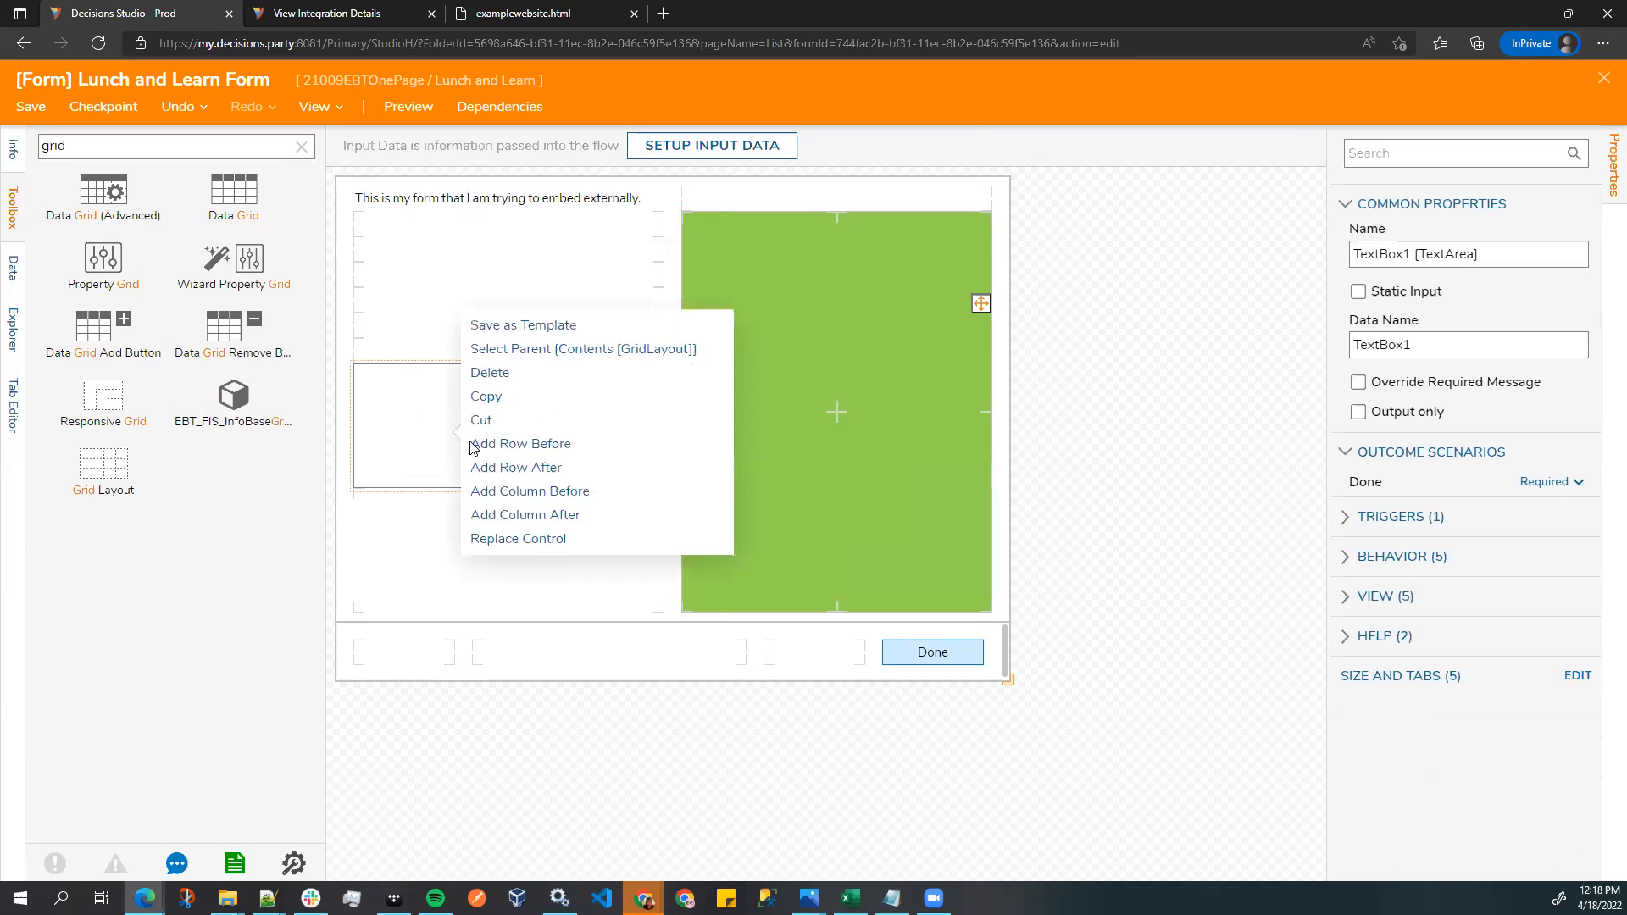
left_click(488, 373)
right_click(439, 411)
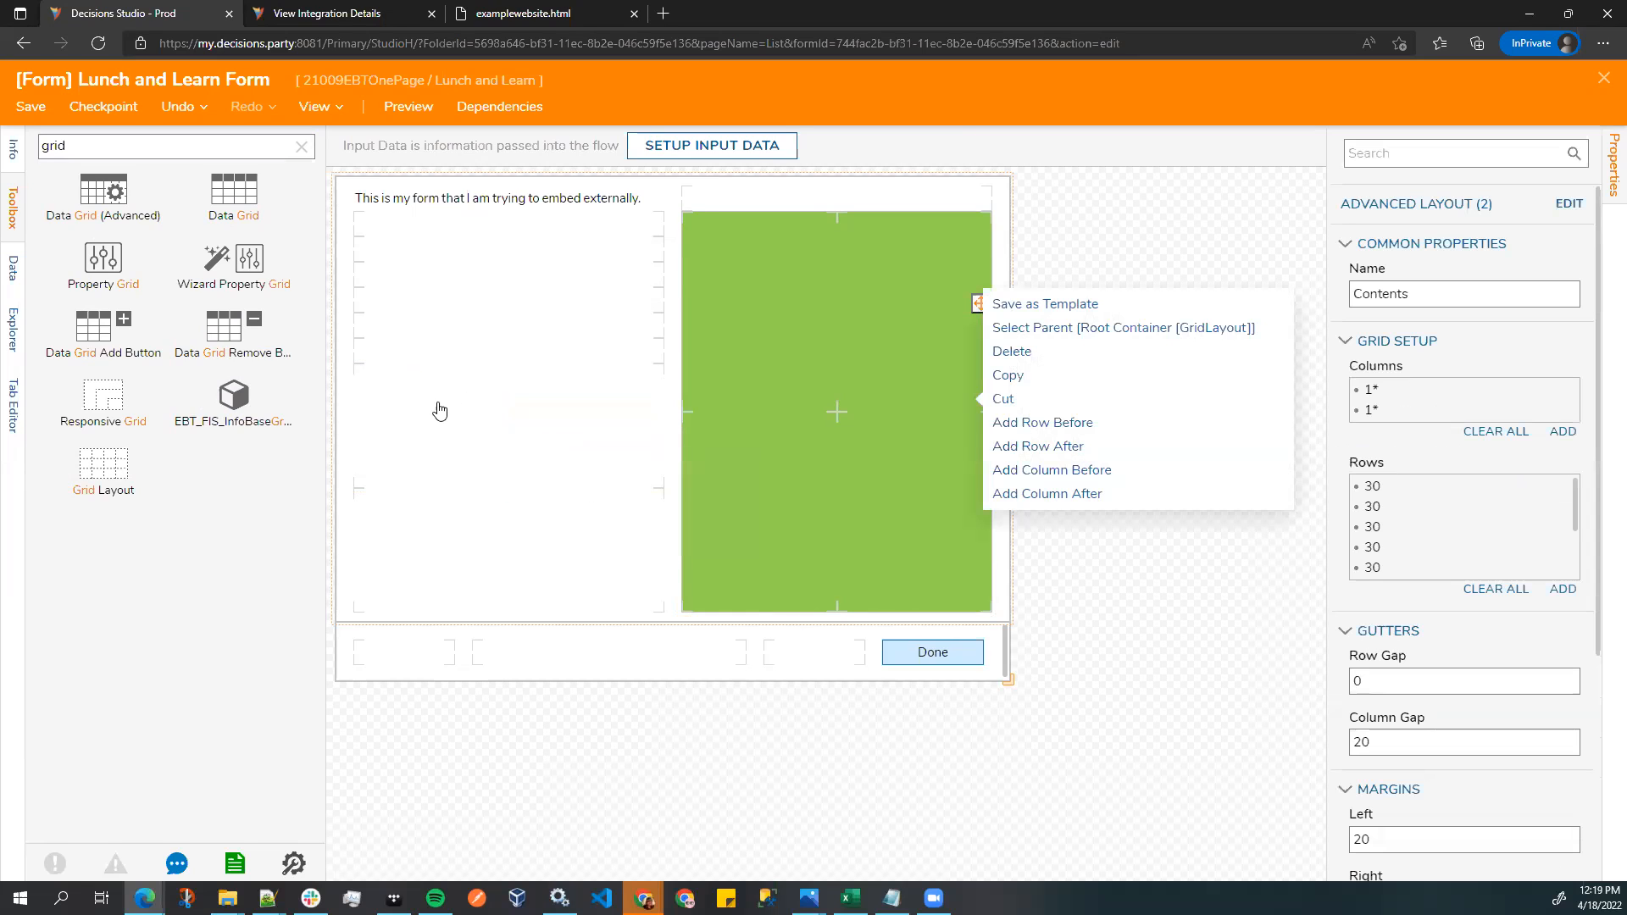
- Search the toolbox for horizontal and delete the green Grid Layout from the form
left_click(302, 146)
left_click(167, 146)
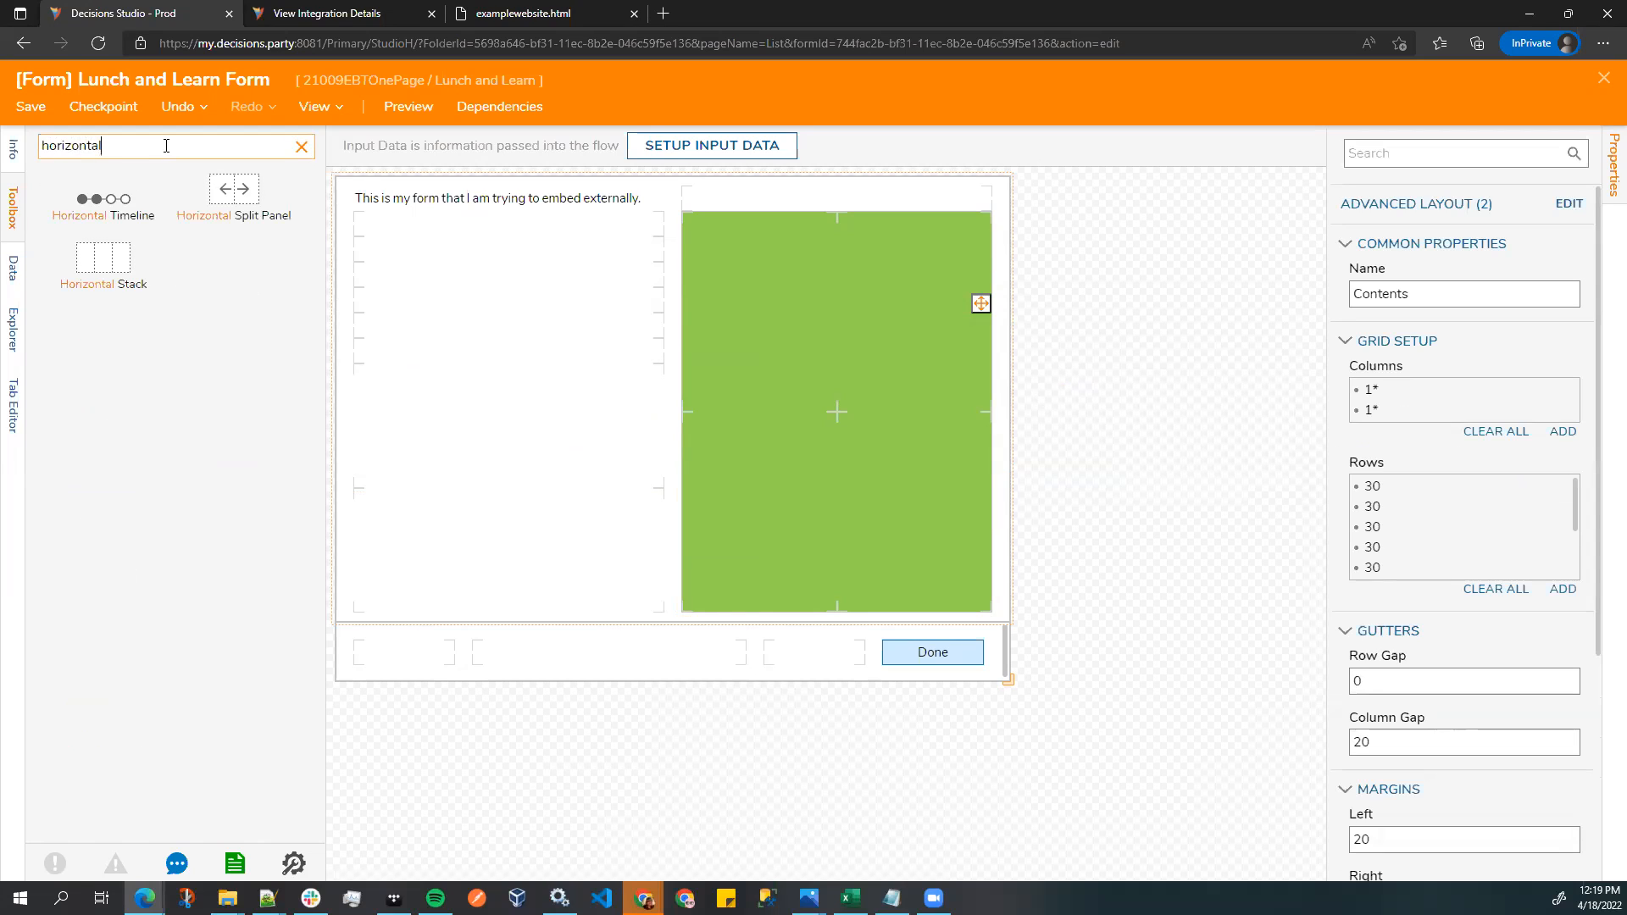
left_click_drag(121, 278, 165, 240)
right_click(800, 351)
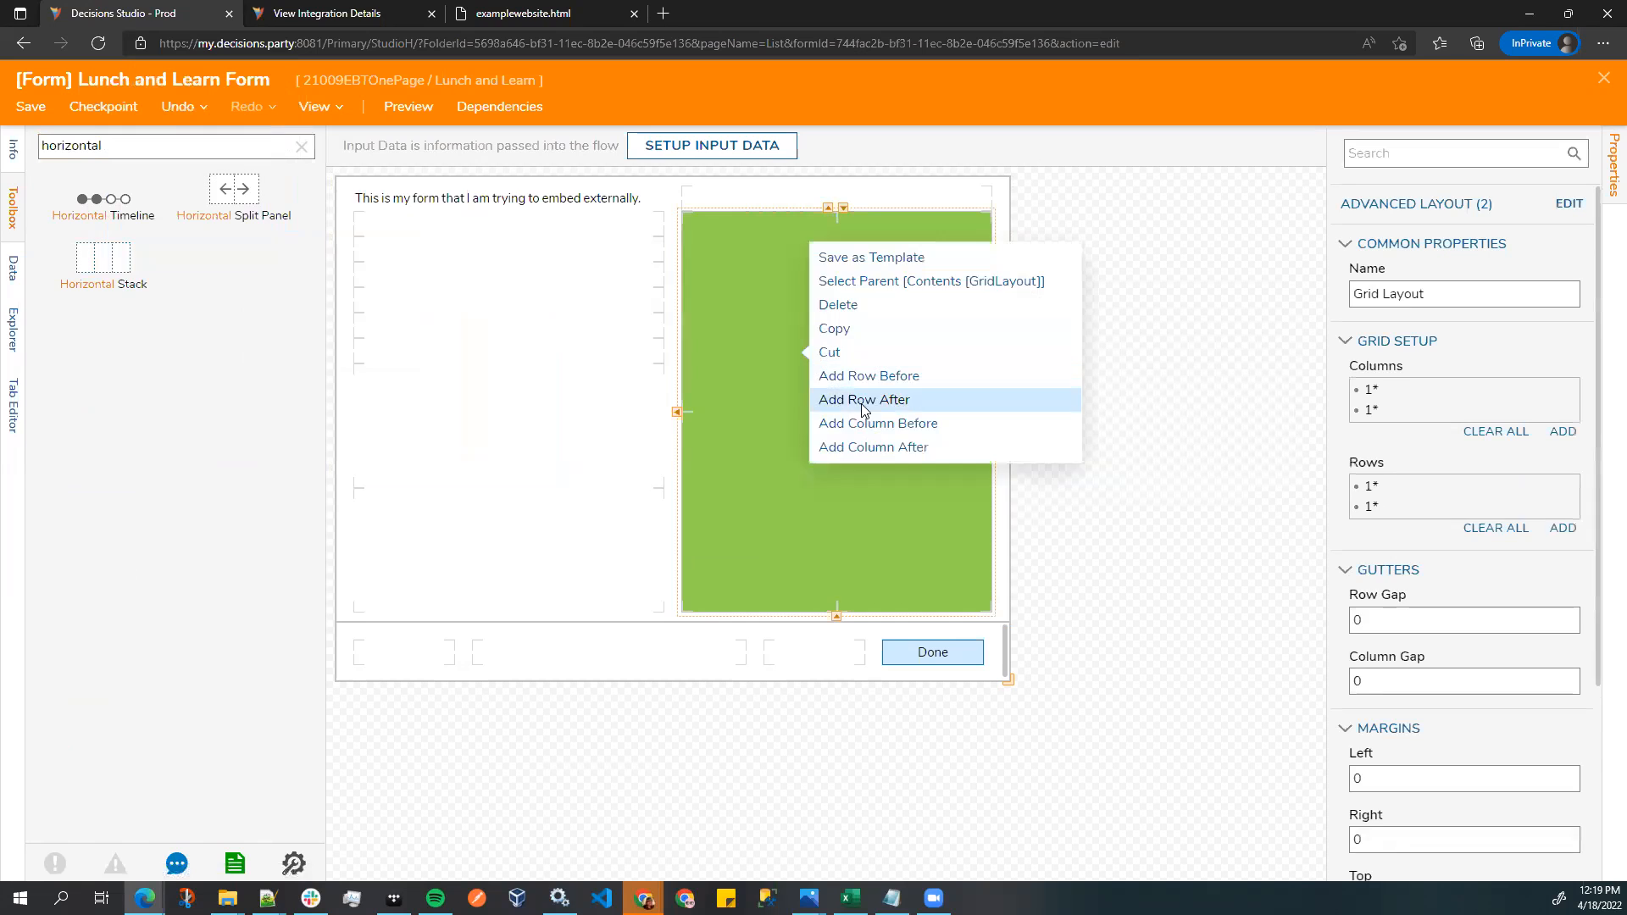
left_click(838, 305)
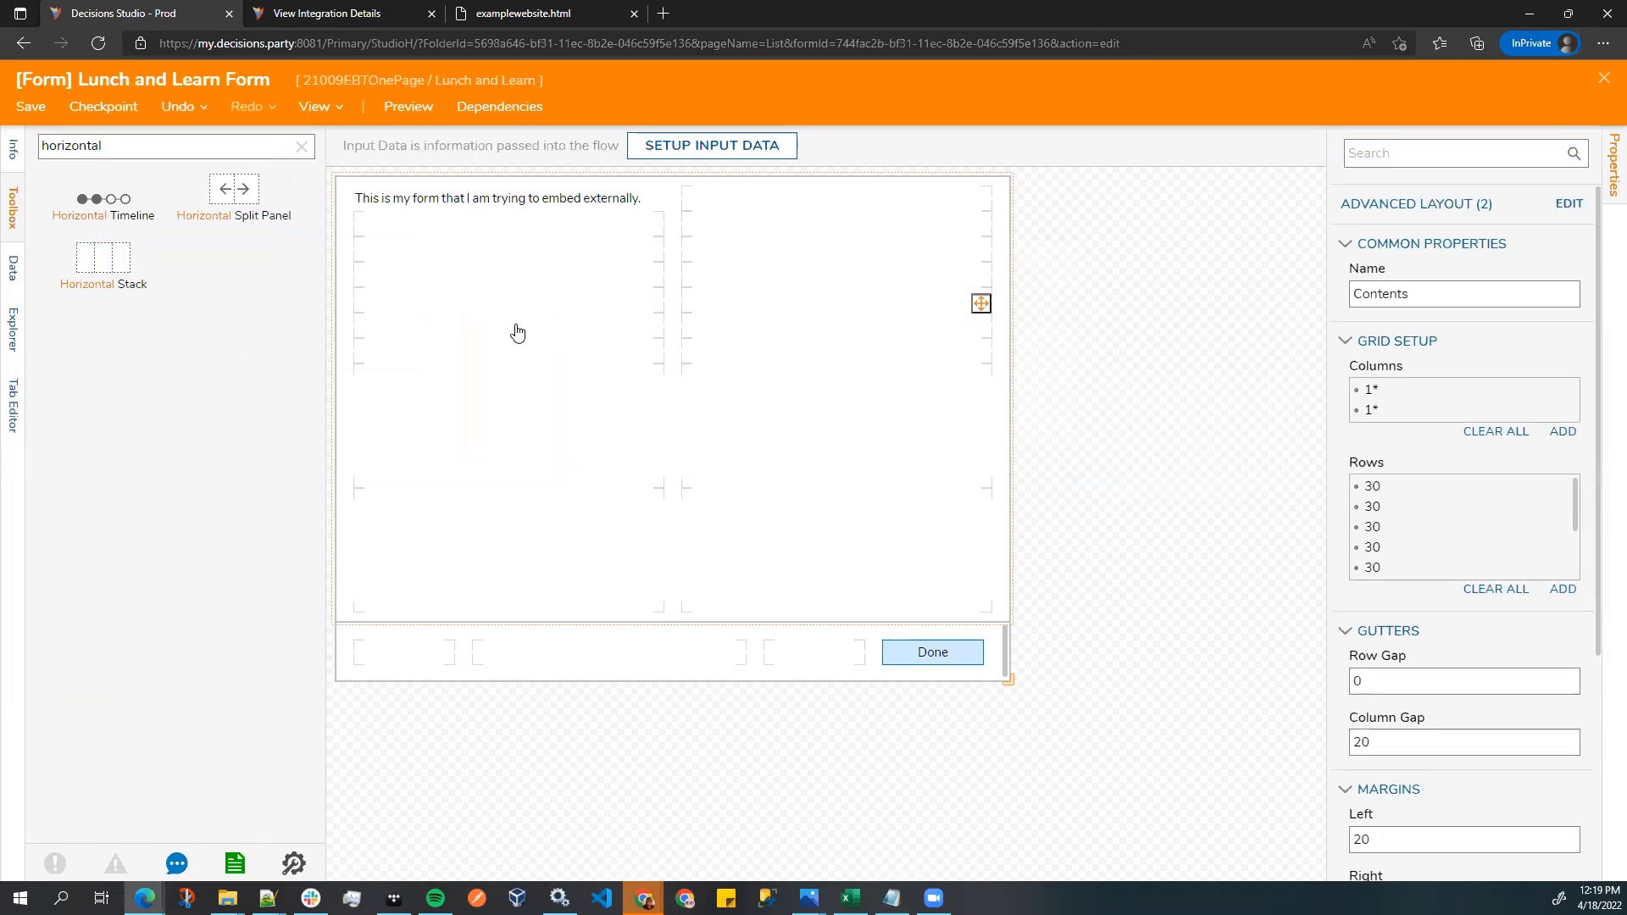
- Reduce the Contents grid's advanced rows to 30, 1* and 1*, and save the form
left_click(1572, 203)
scroll(730, 471, "down", 1)
left_click_drag(730, 471, 659, 441)
key("BackSpace")
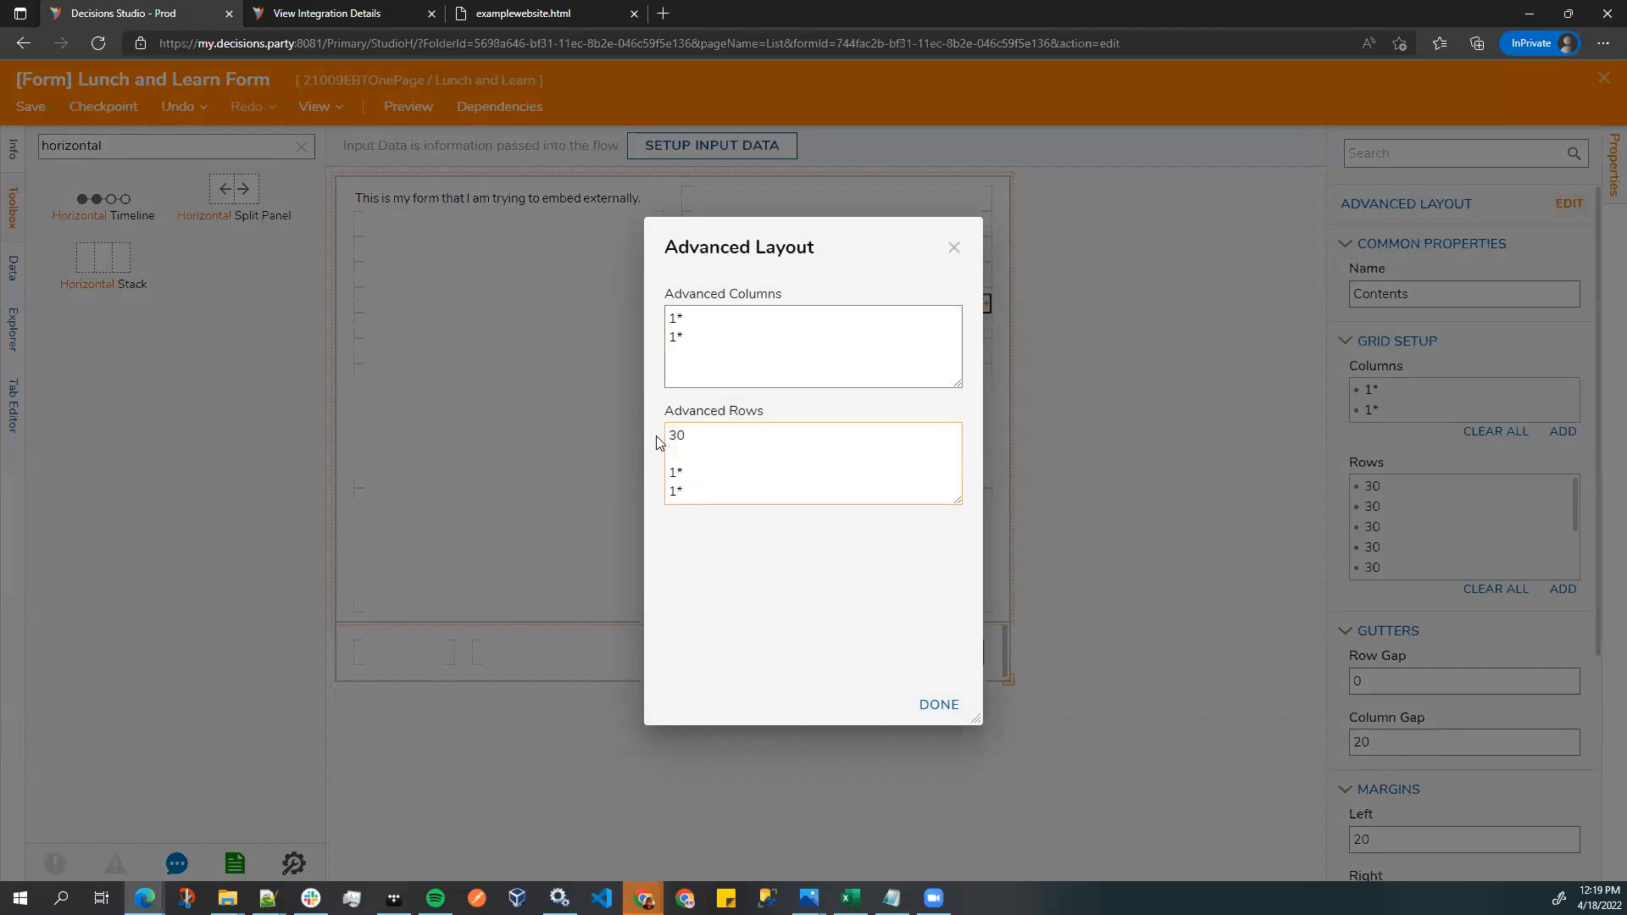
left_click(960, 704)
left_click(30, 106)
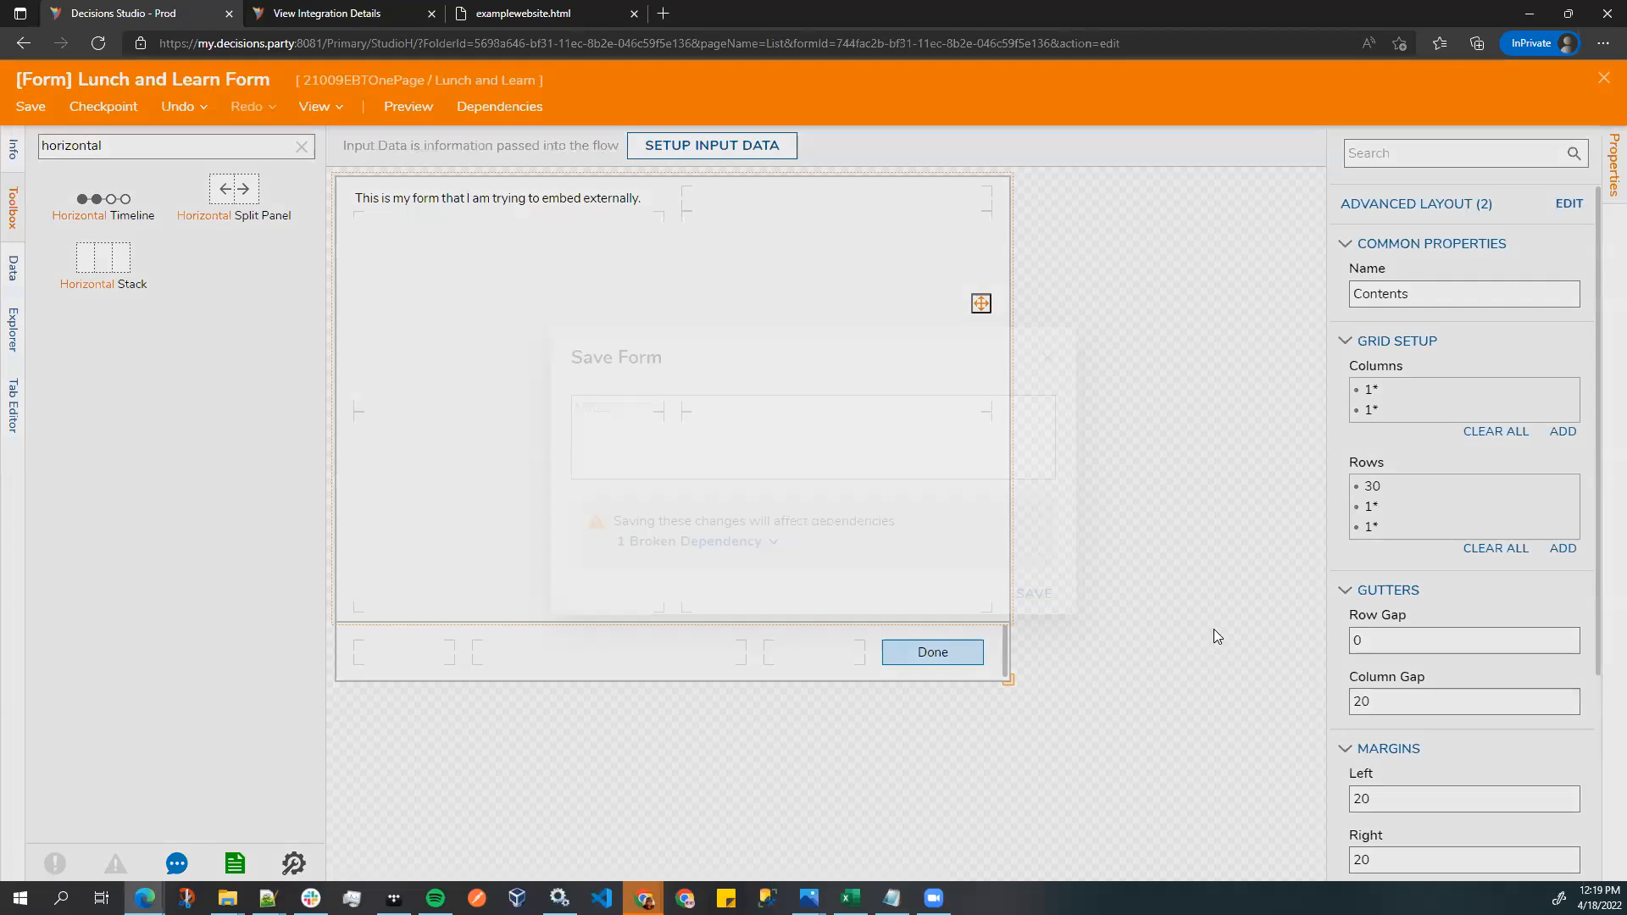
left_click(1034, 592)
- Add a Horizontal Stack to the form and extend it across both columns and both 1* rows
left_click_drag(70, 286, 446, 547)
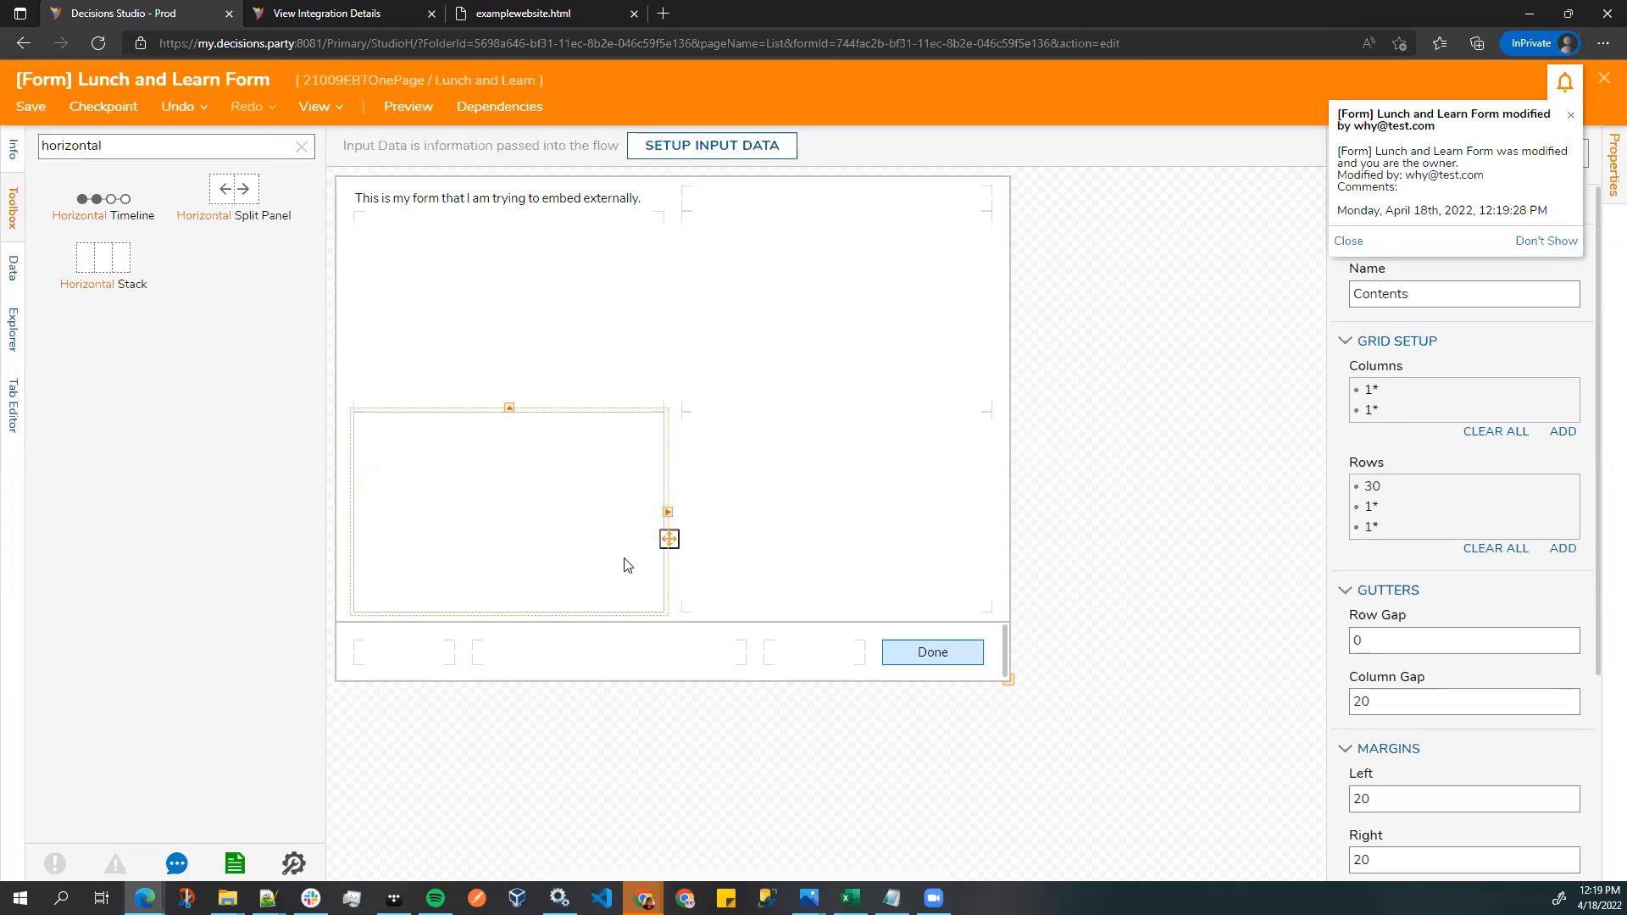
right_click(667, 513)
left_click(668, 512)
right_click(660, 408)
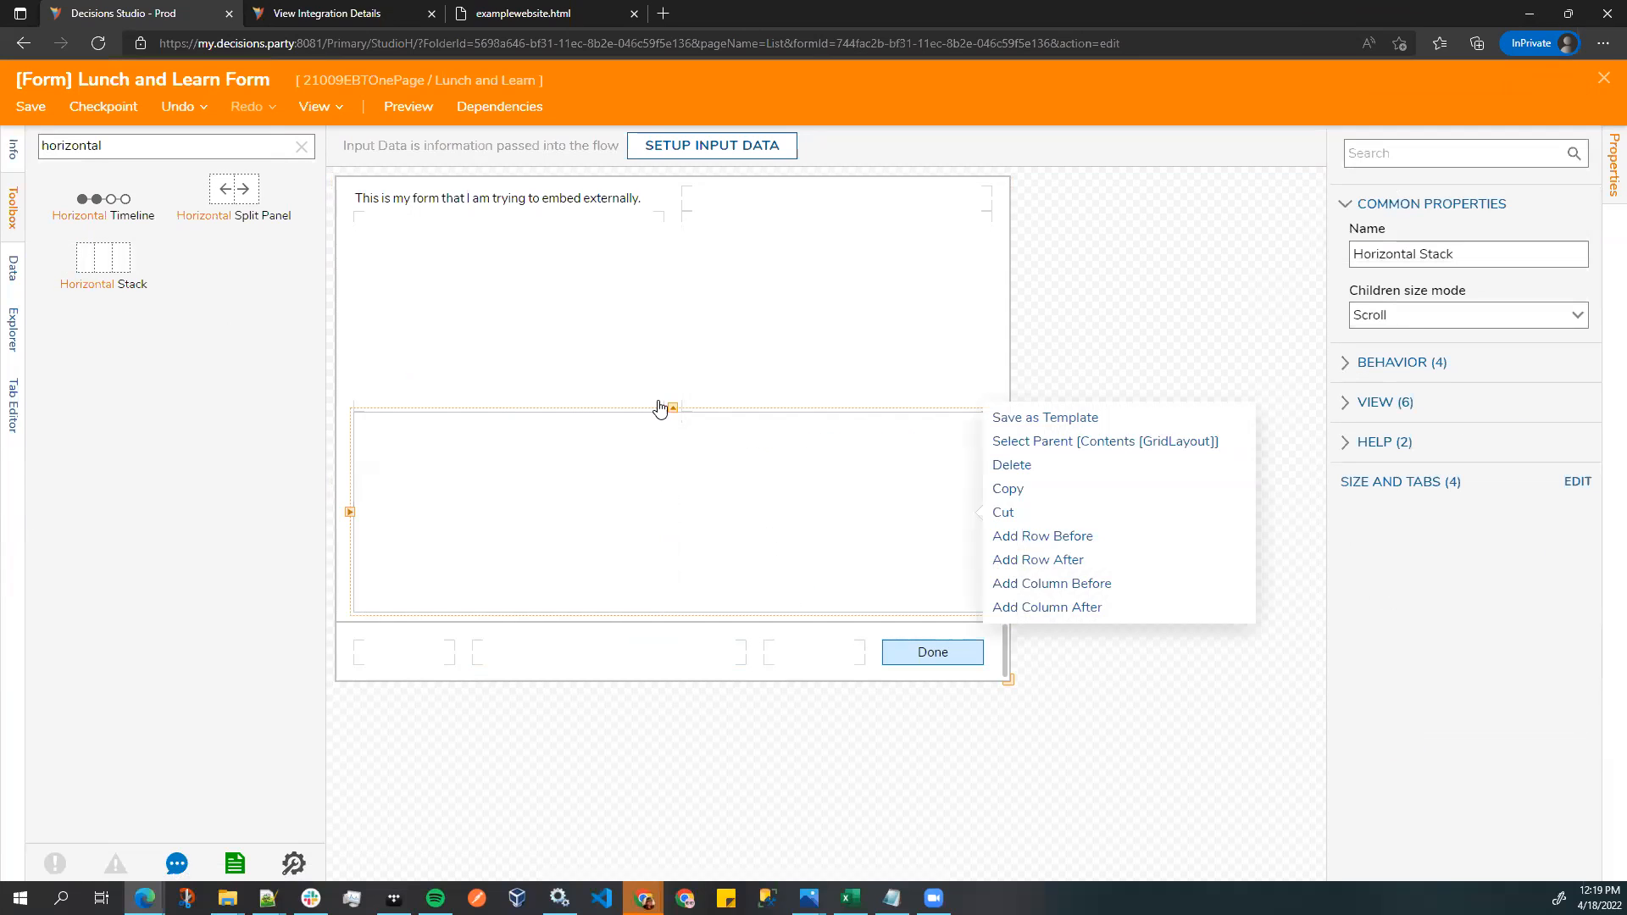
left_click(670, 410)
right_click(693, 404)
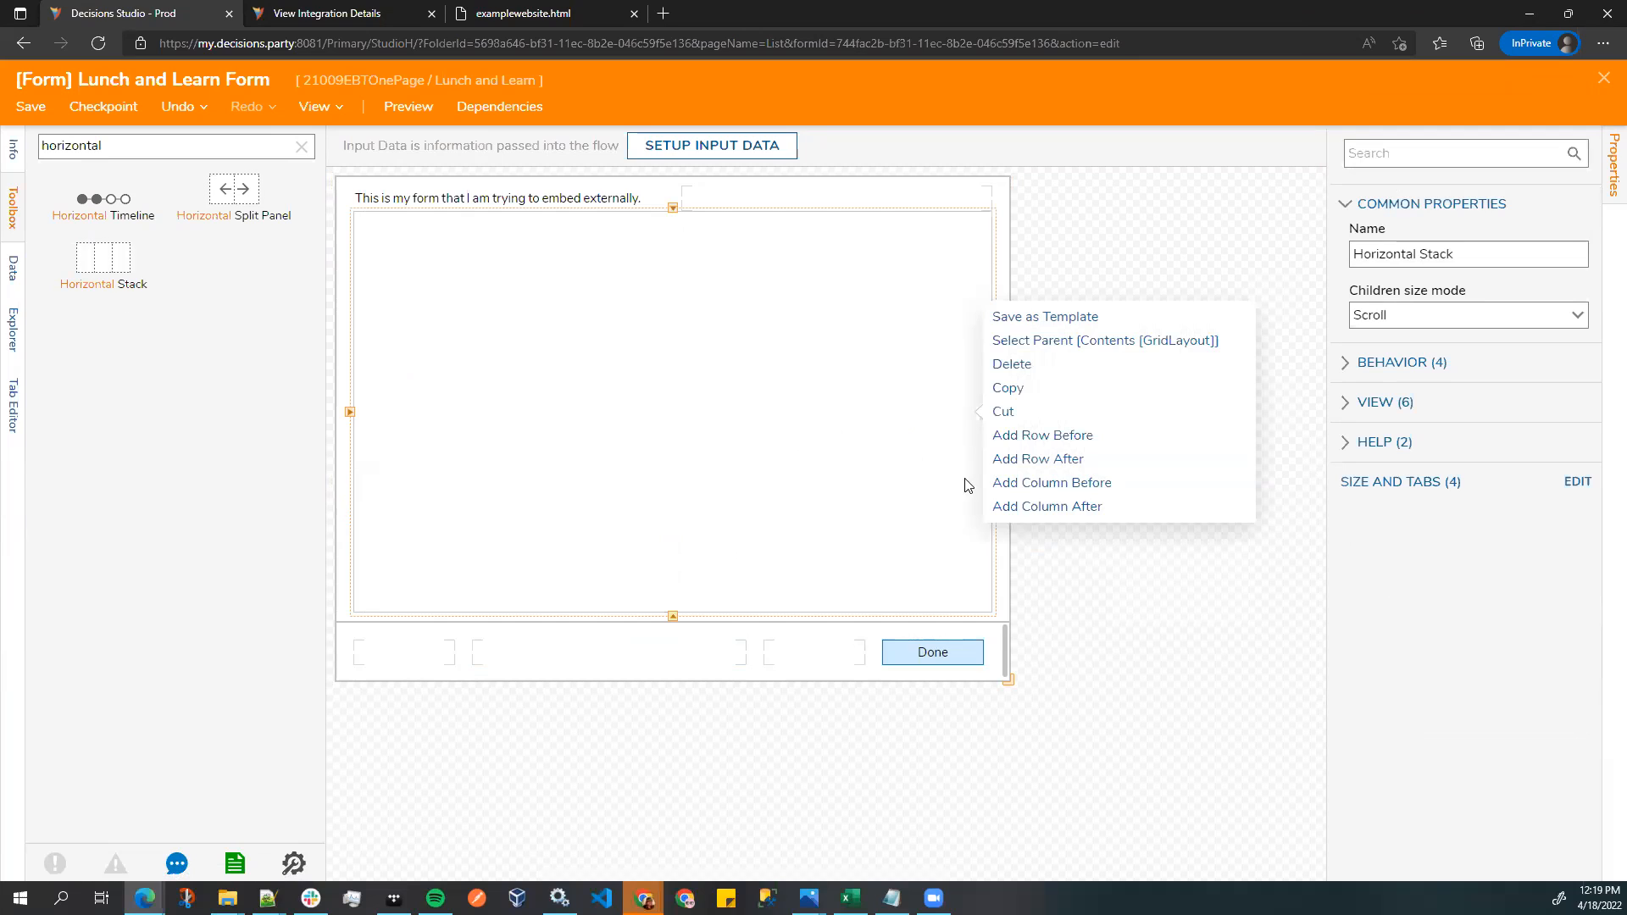
- Look over the Children size mode options of the Horizontal Stack and deselect it
left_click(1573, 318)
left_click(1573, 318)
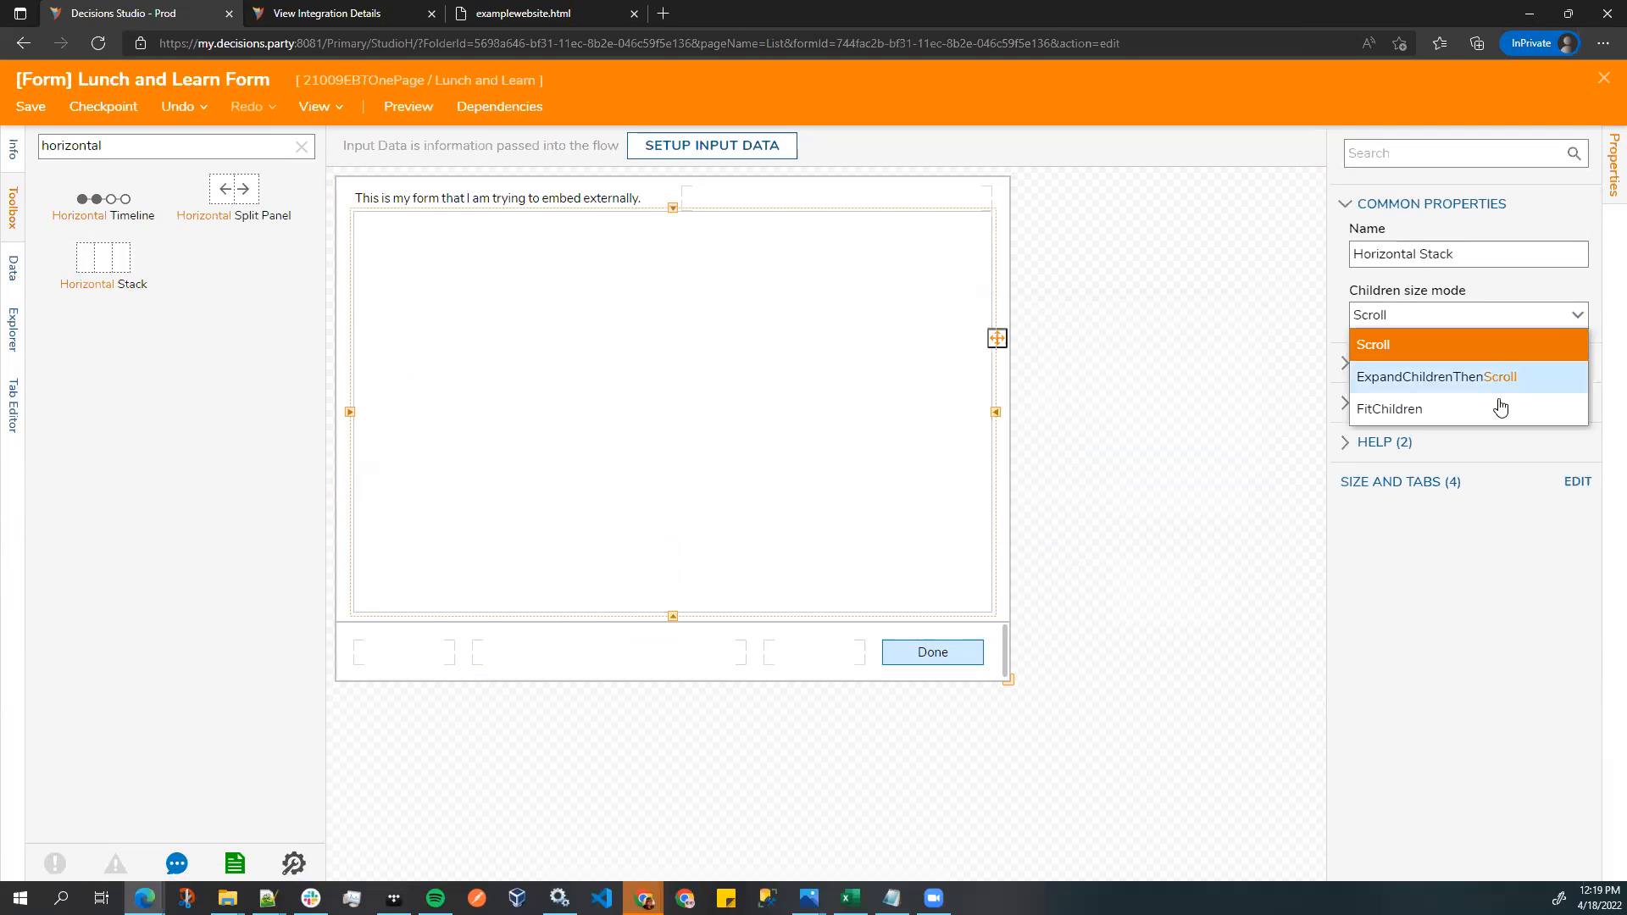
left_click(1104, 416)
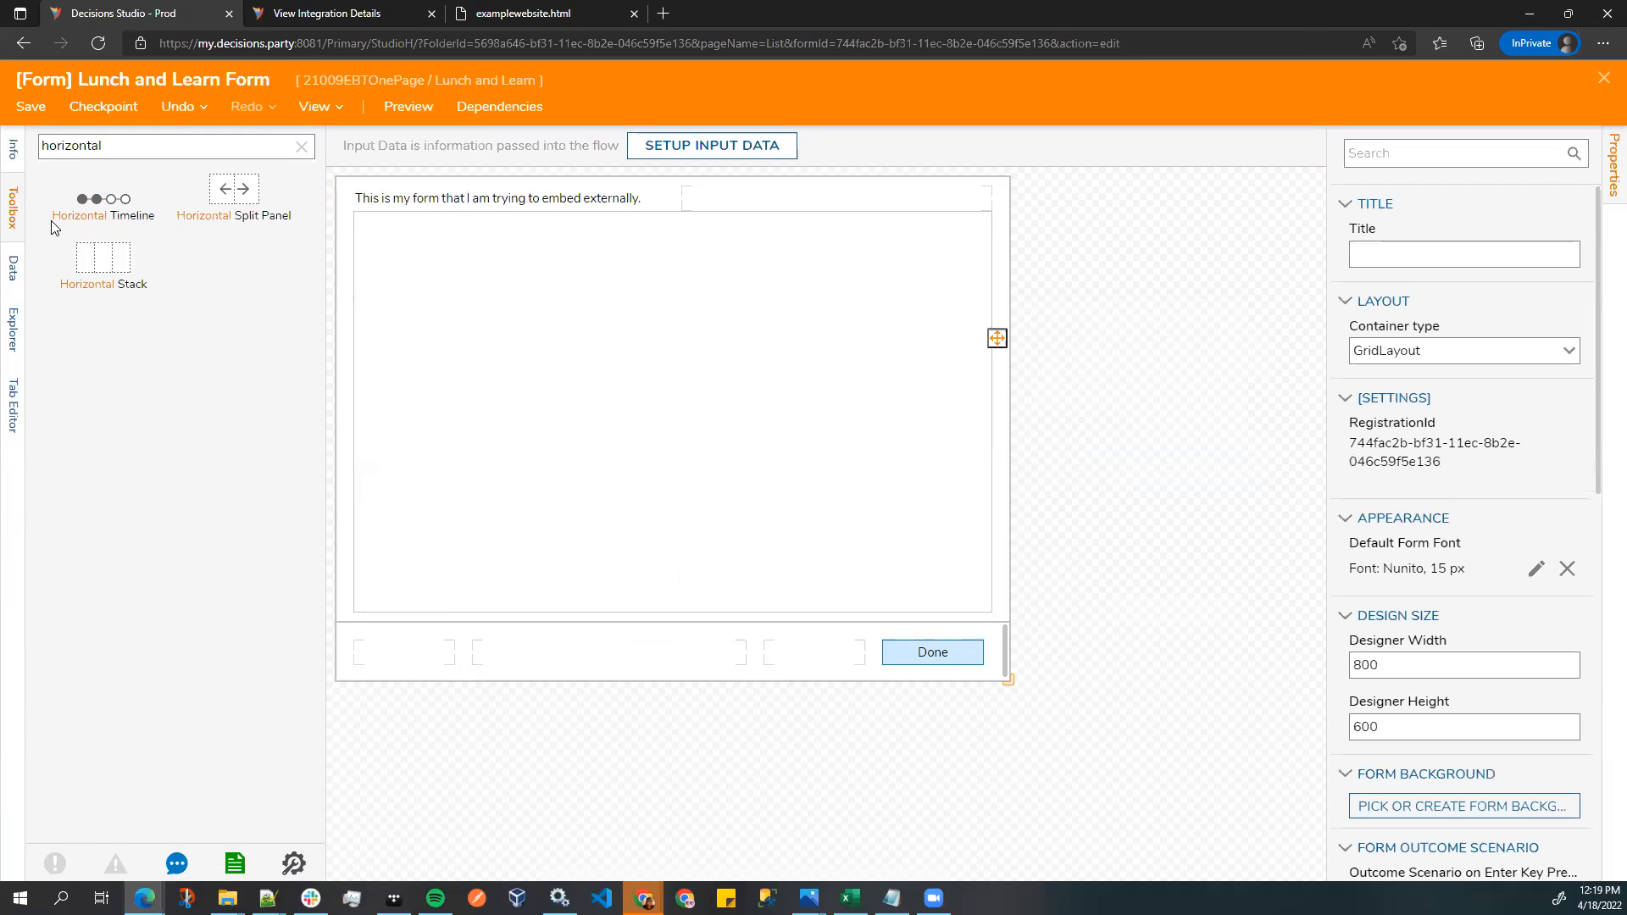
- Add a Grid Layout inside the Horizontal Stack and name it Show Grid Layout
left_click(303, 152)
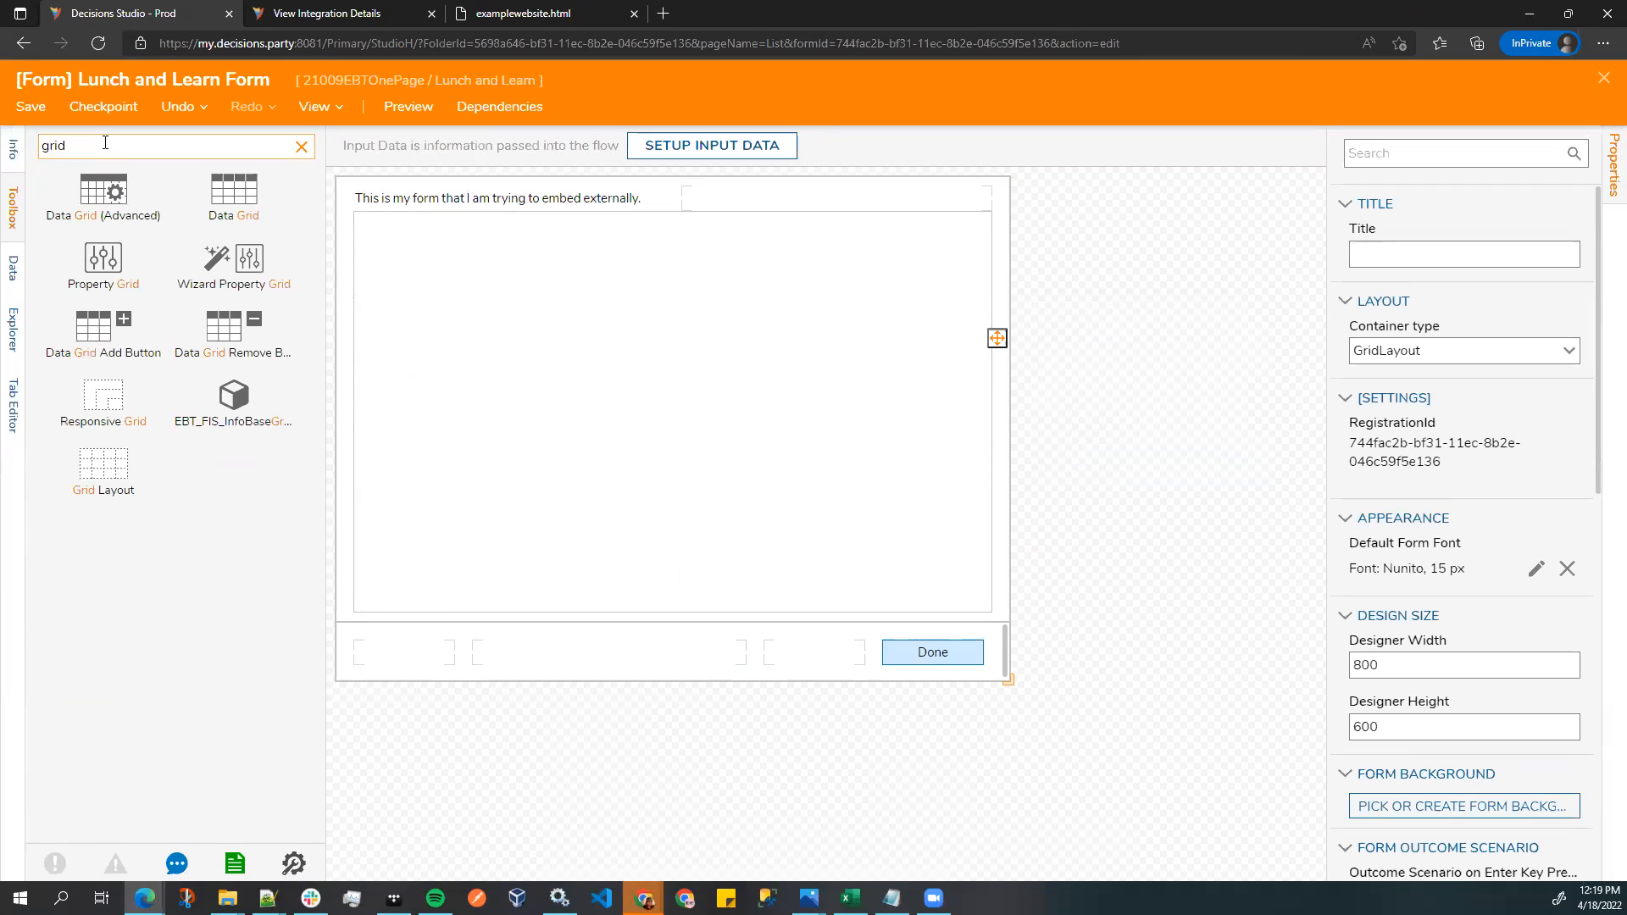
left_click_drag(103, 464, 449, 454)
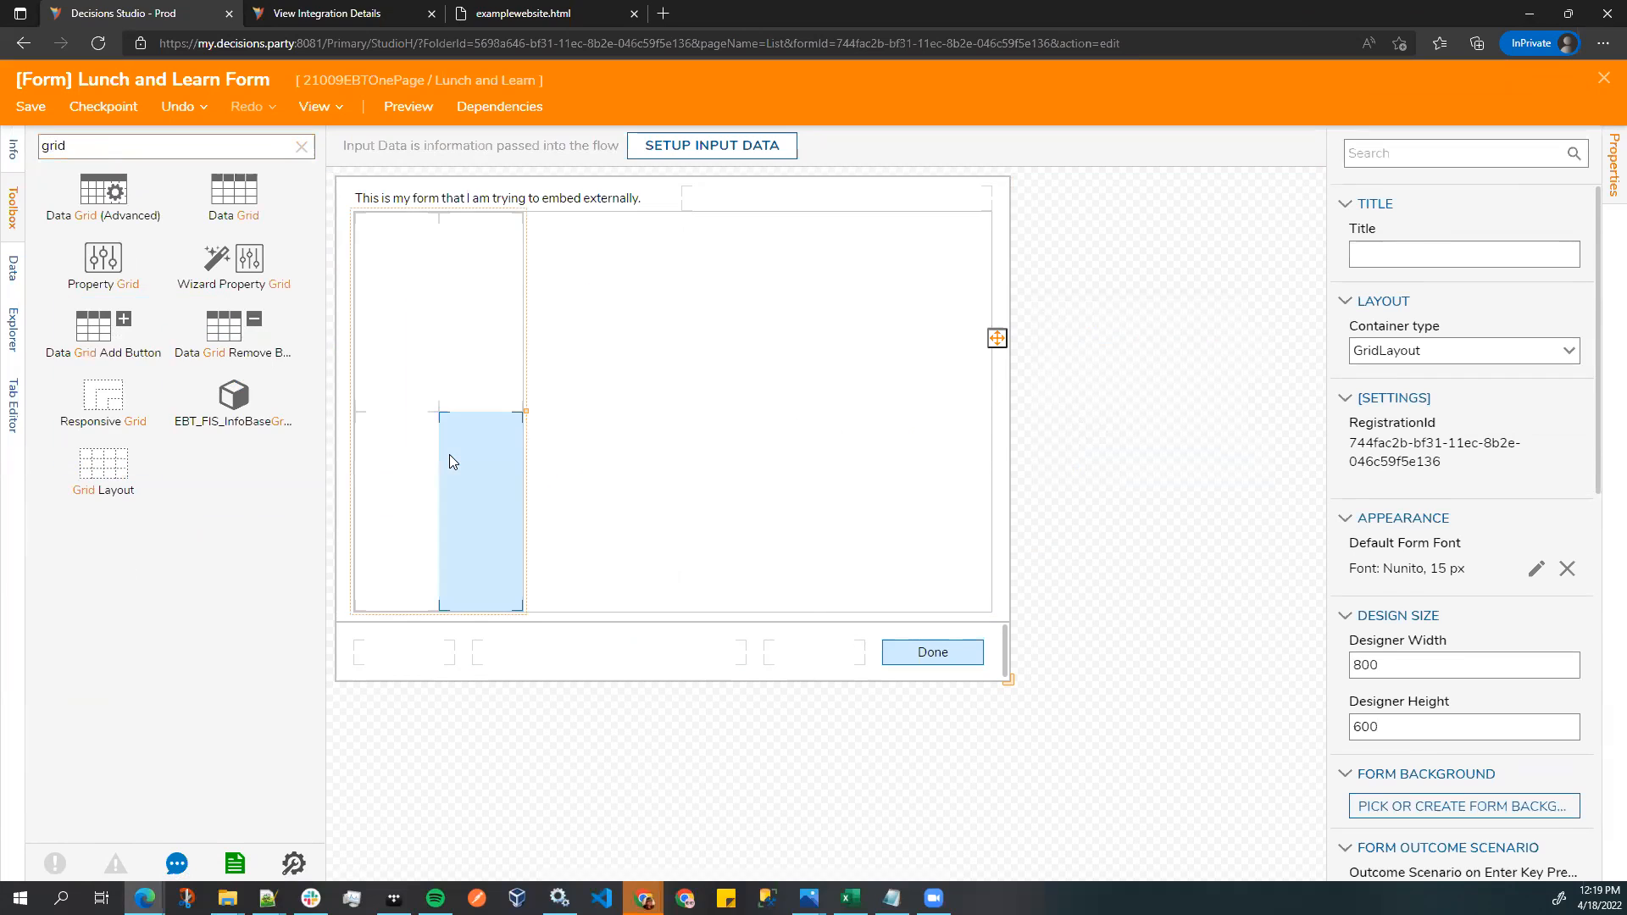
right_click(449, 457)
left_click(1352, 296)
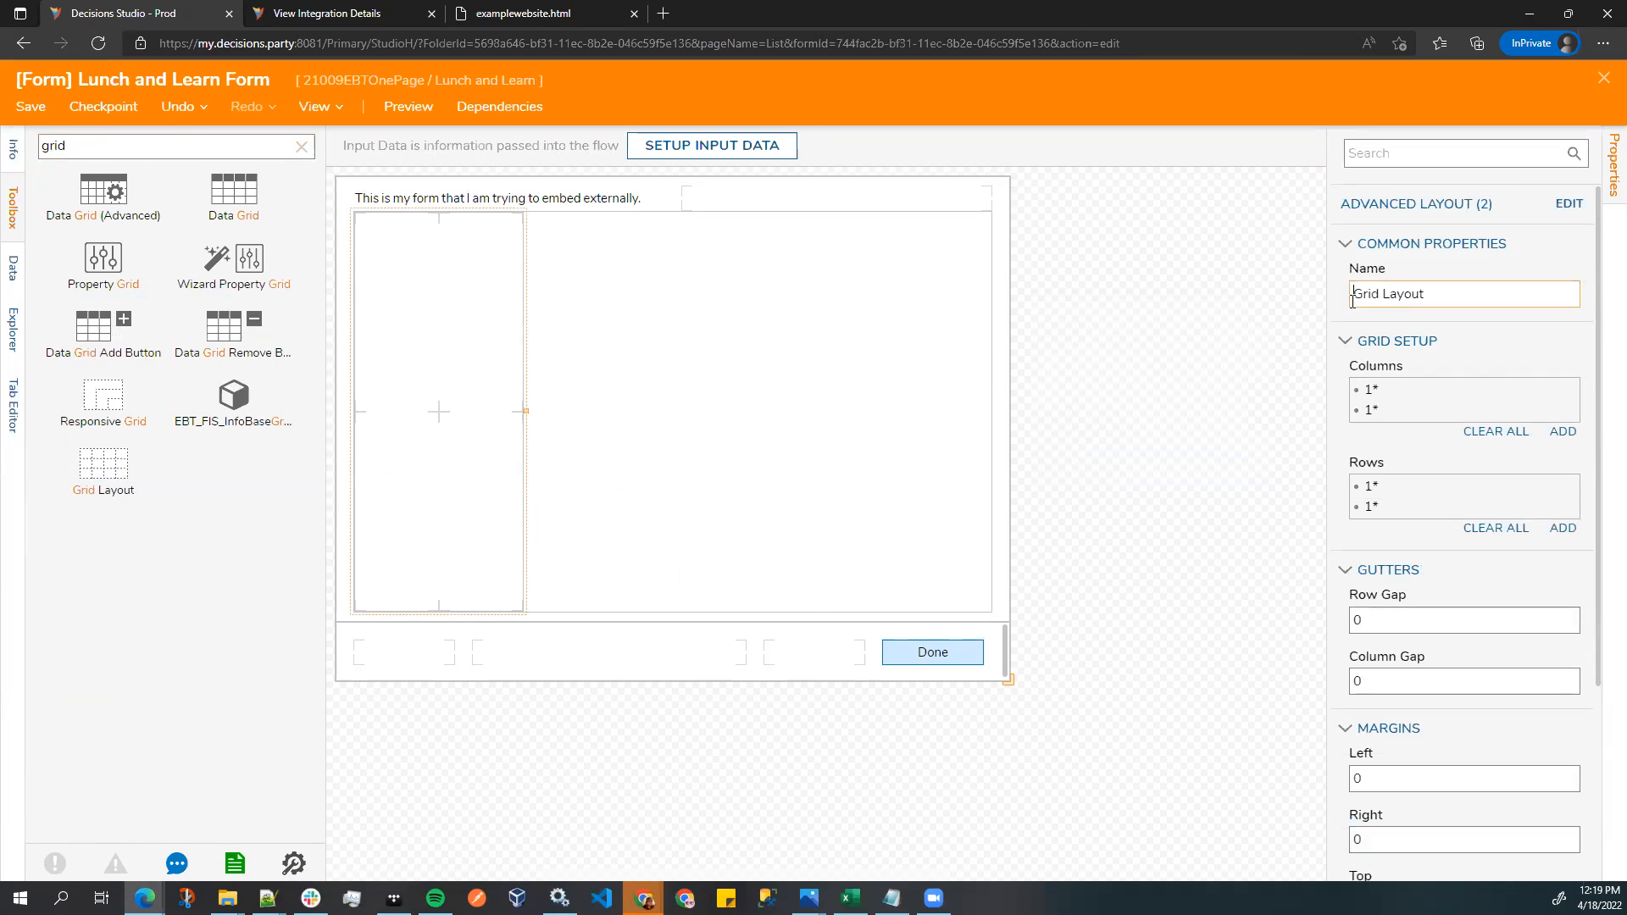
type("Show")
- Set the Show Grid Layout's background type to Color and pick light red as its background
scroll(1487, 543, "down", 3)
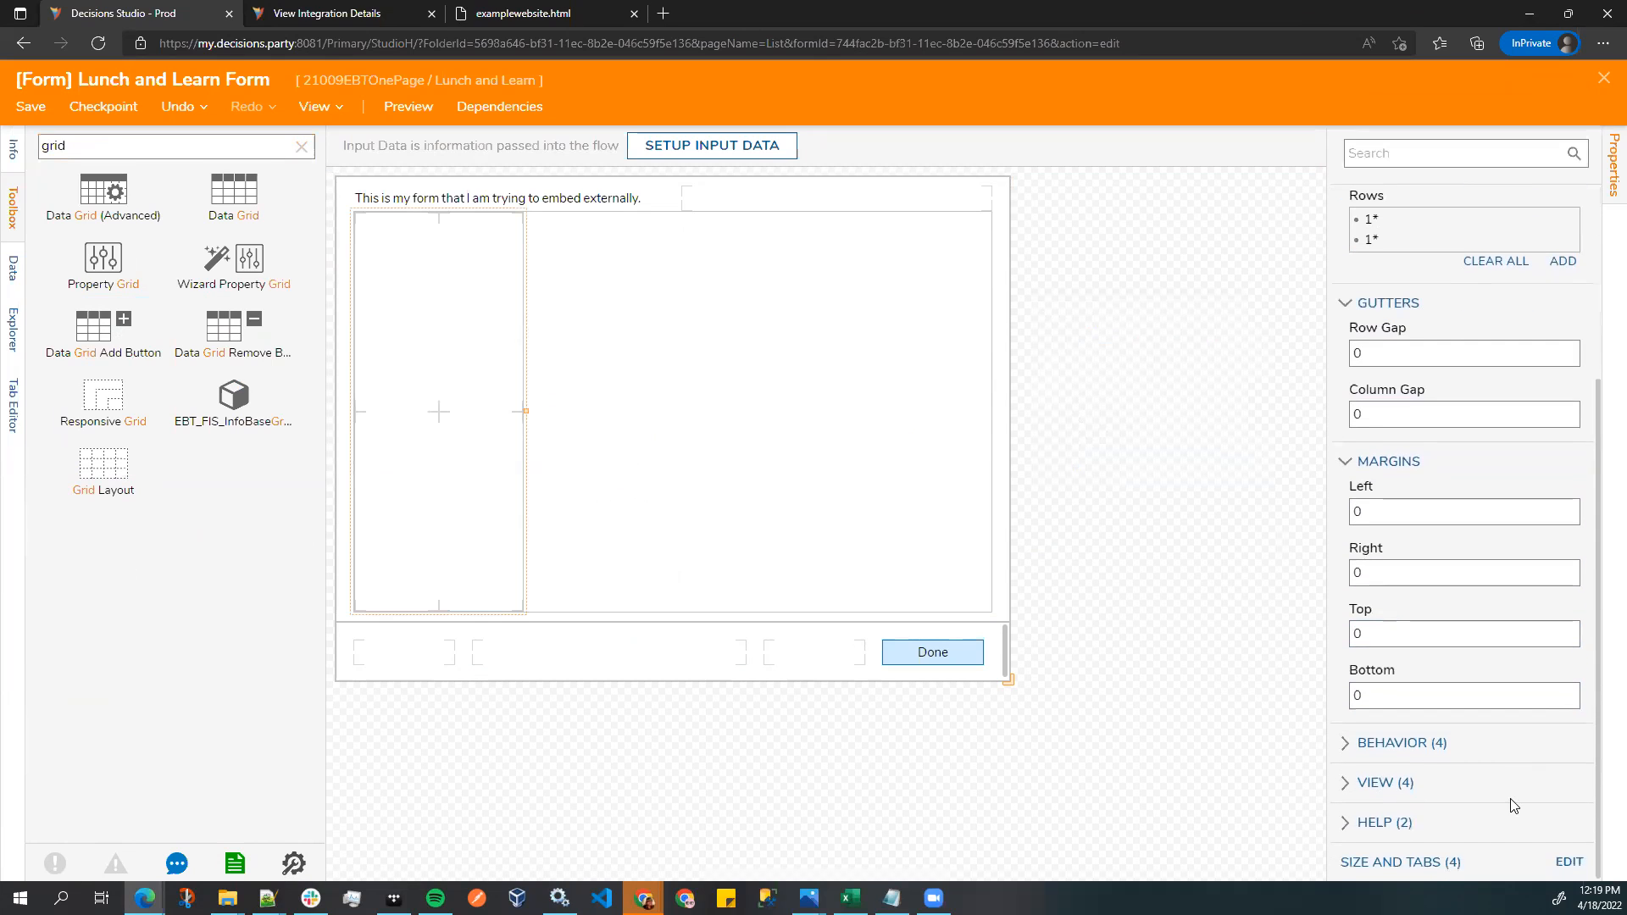
left_click(1376, 821)
scroll(1383, 814, "down", 1)
left_click(1385, 696)
scroll(1518, 640, "down", 3)
left_click(1569, 688)
left_click(1426, 751)
left_click(1535, 751)
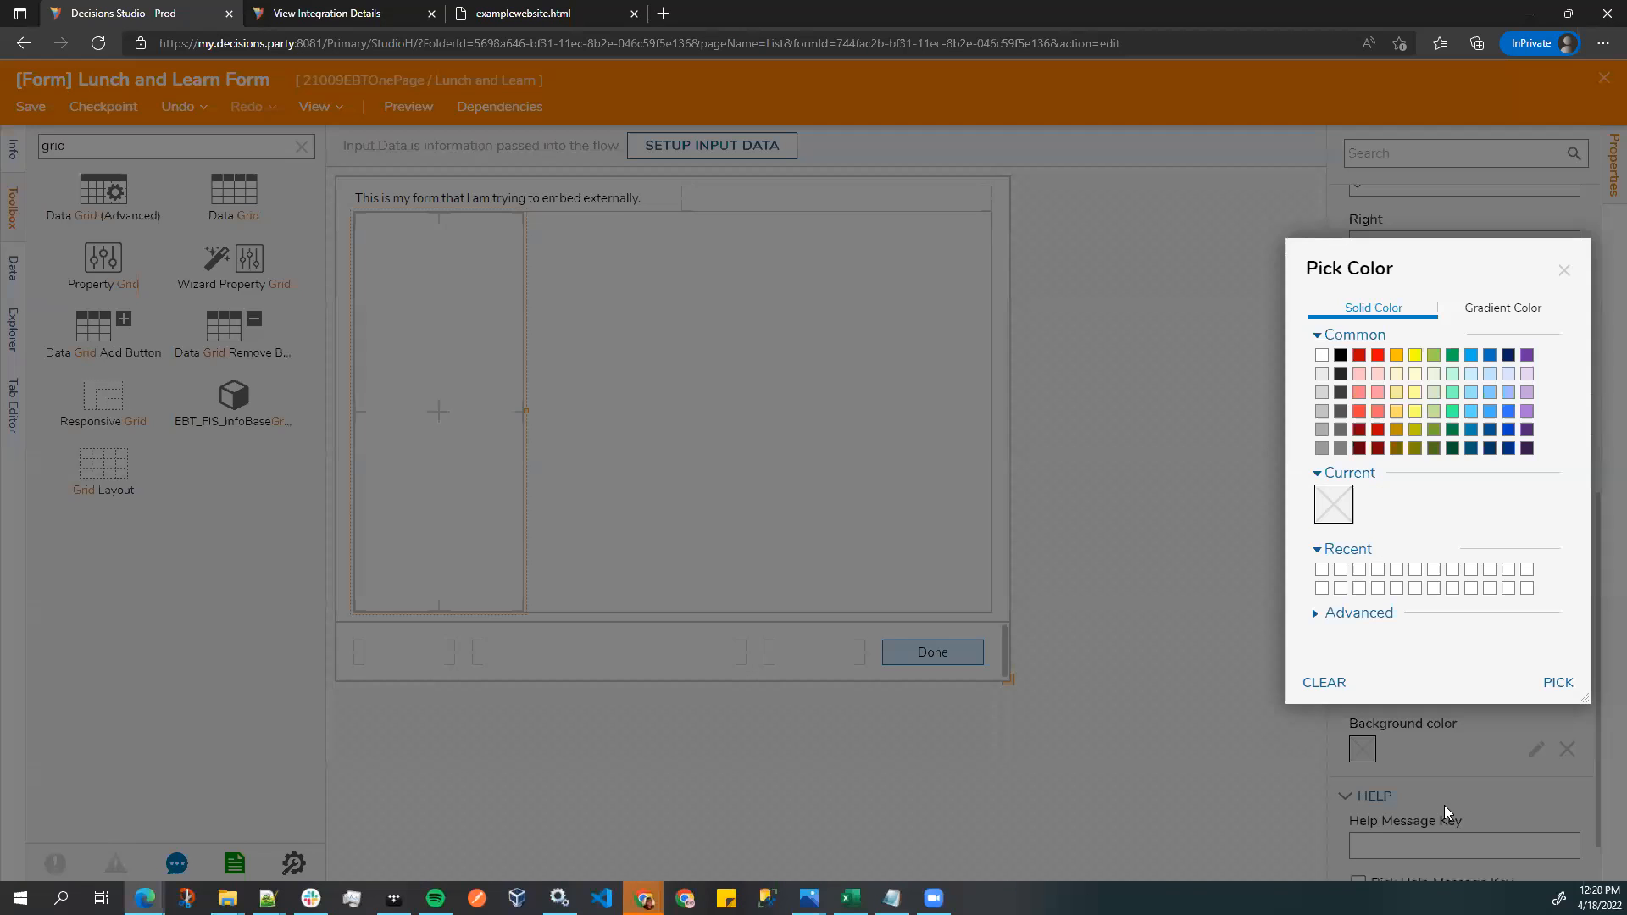
left_click(1358, 374)
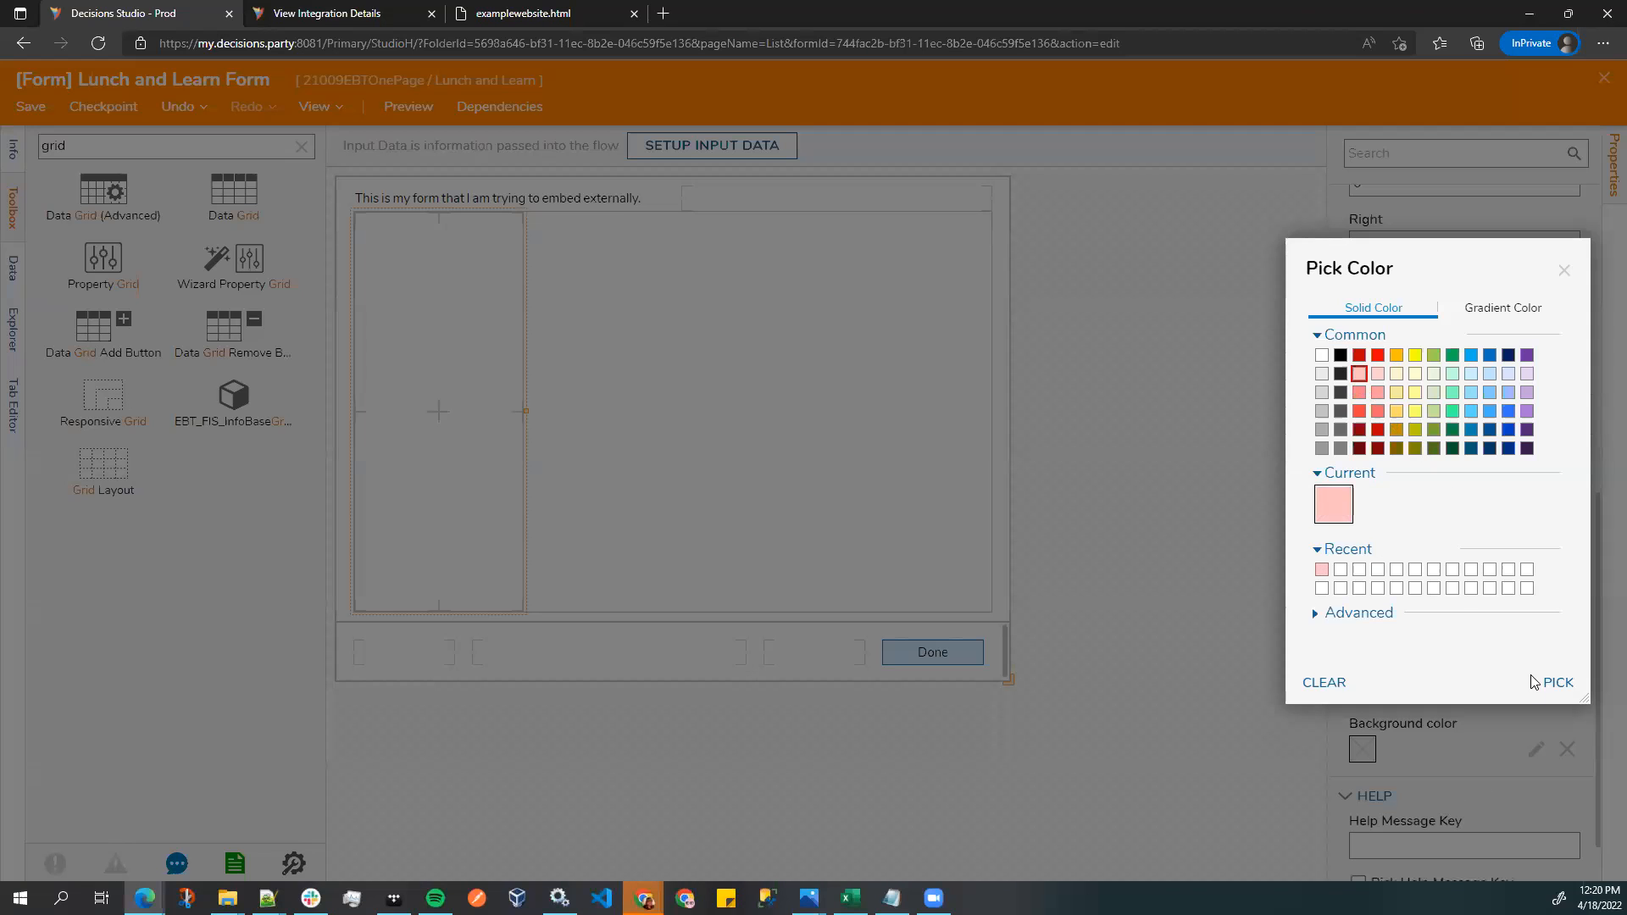
left_click(1557, 682)
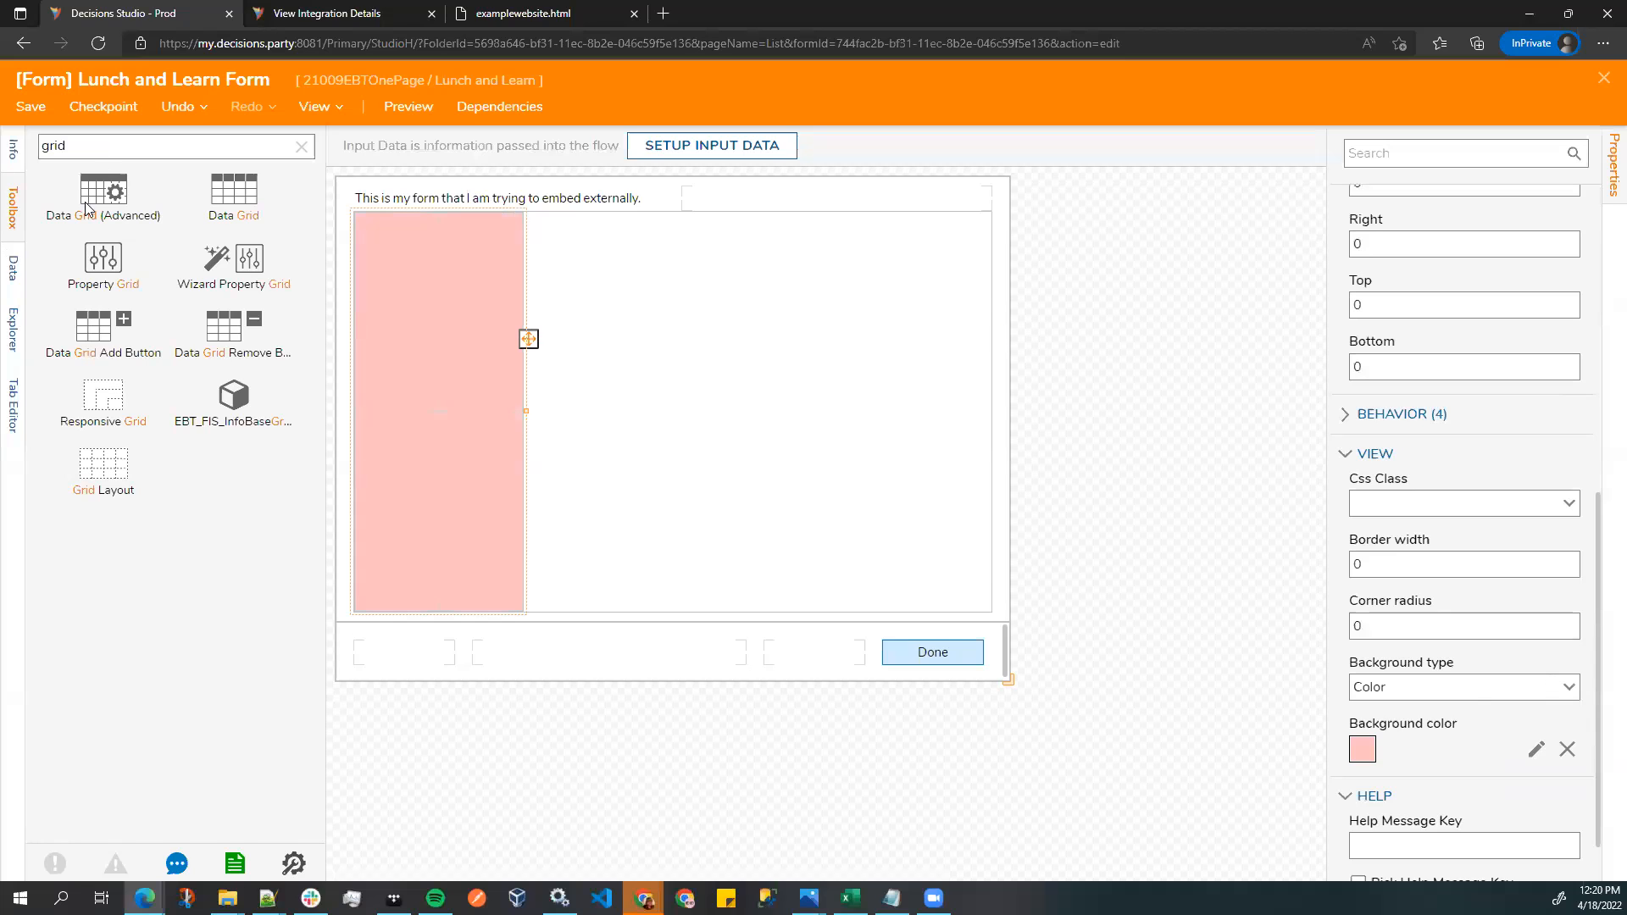
- Add a second Grid Layout beside the light red one in the stack and name it Hide Grid Layout
left_click_drag(125, 482, 566, 324)
right_click(642, 370)
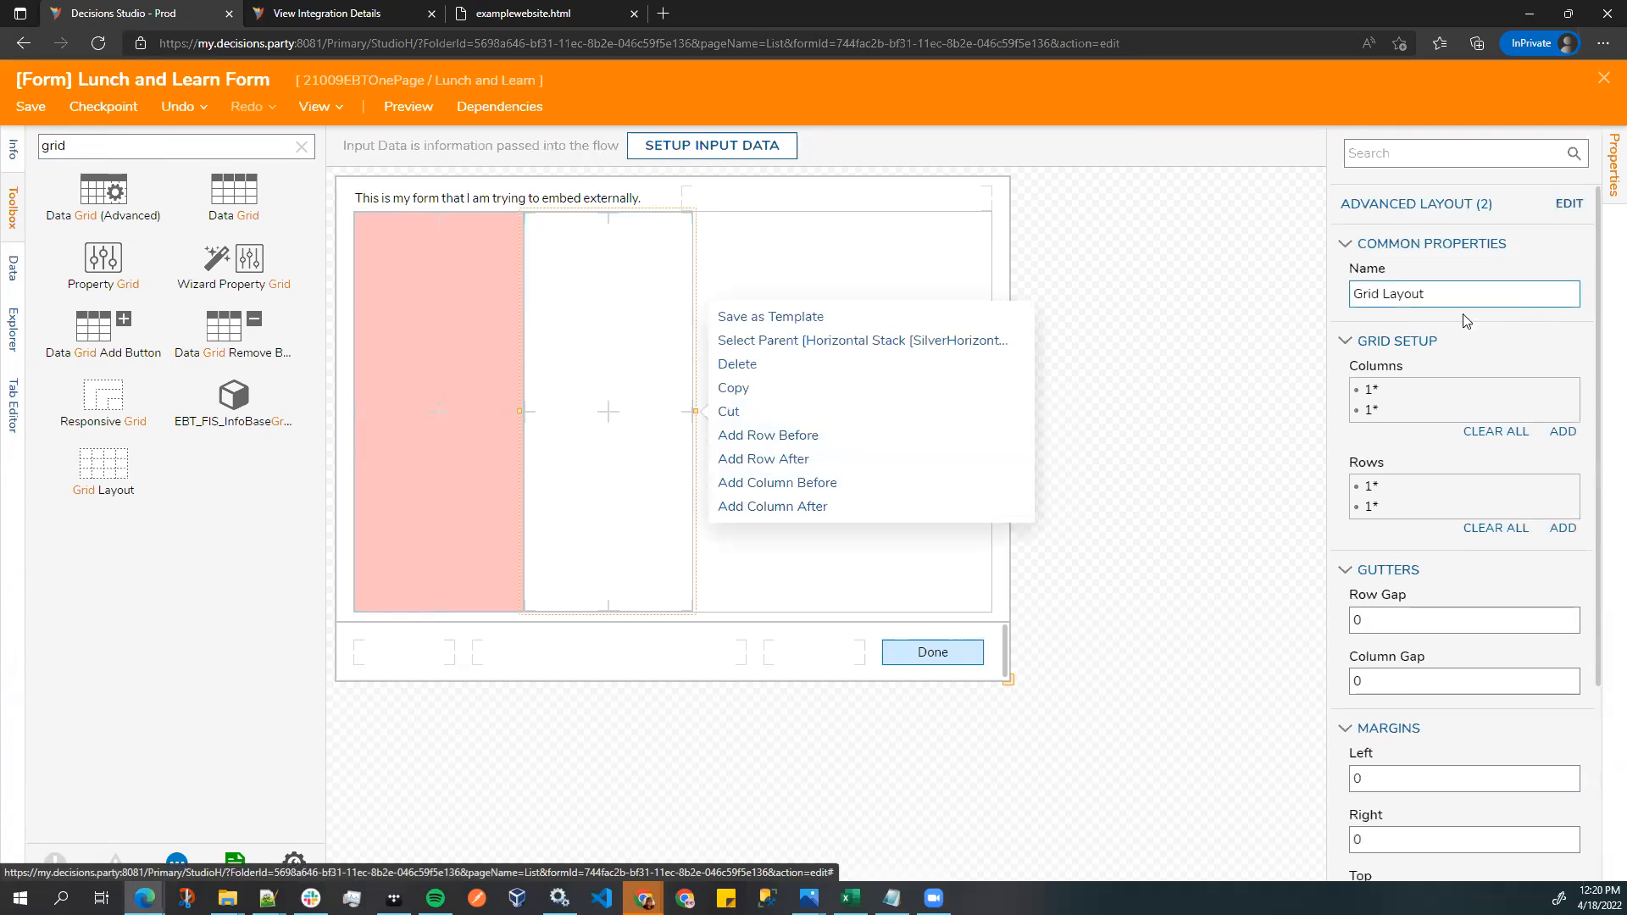
left_click(1353, 293)
type("Hide")
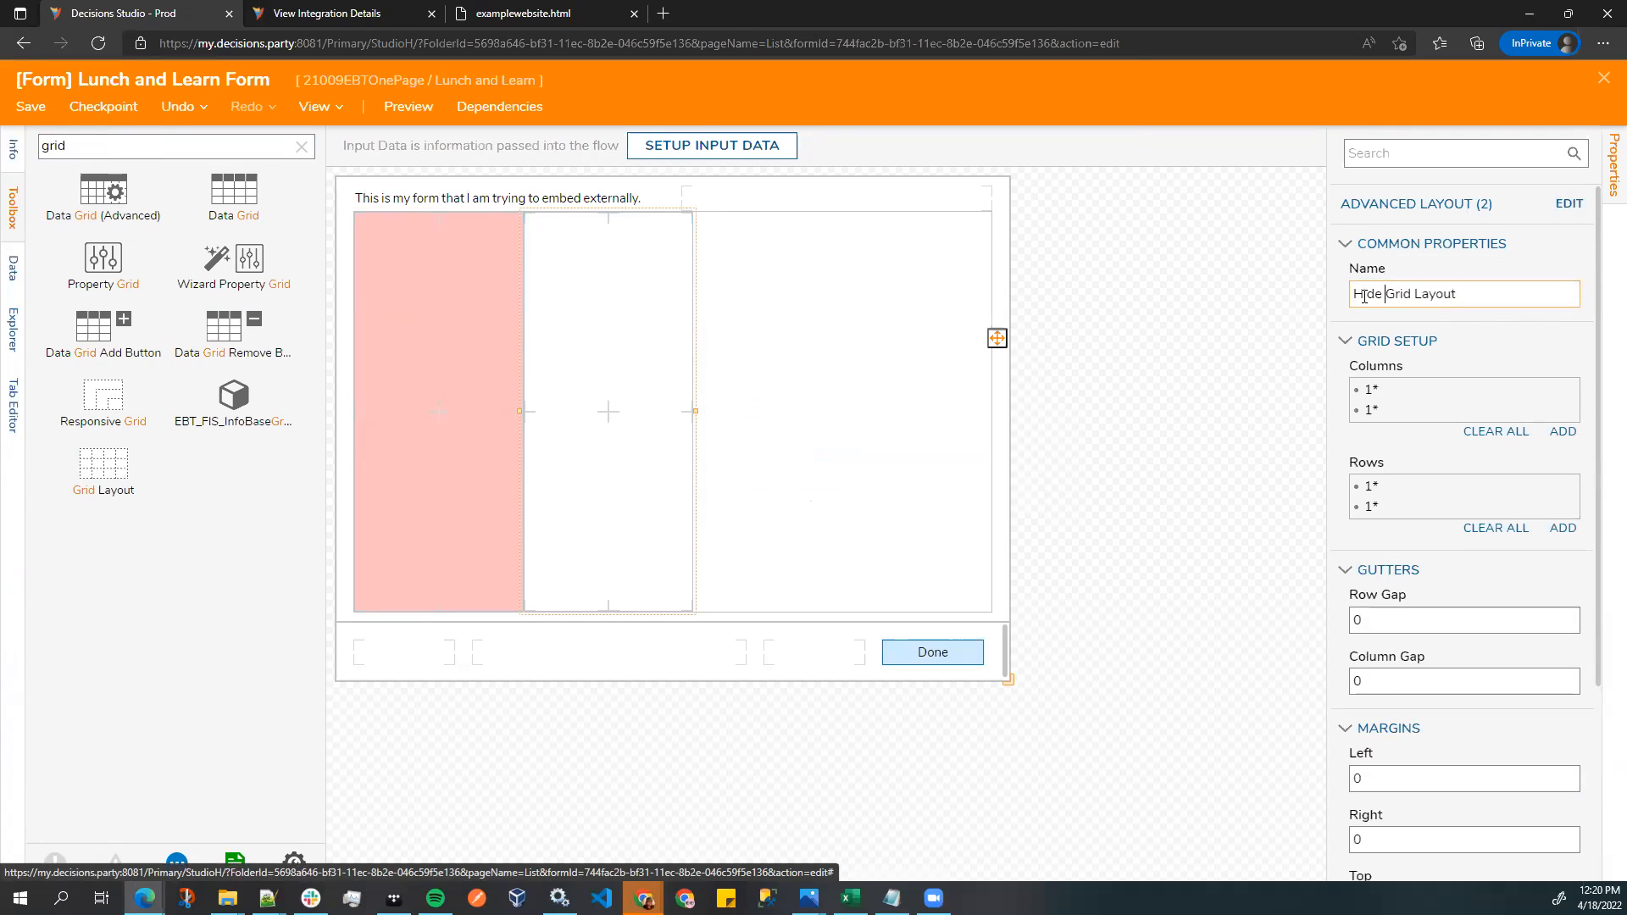
- Set the Hide Grid Layout's background type to Color and pick light green as its background
scroll(1398, 763, "down", 3)
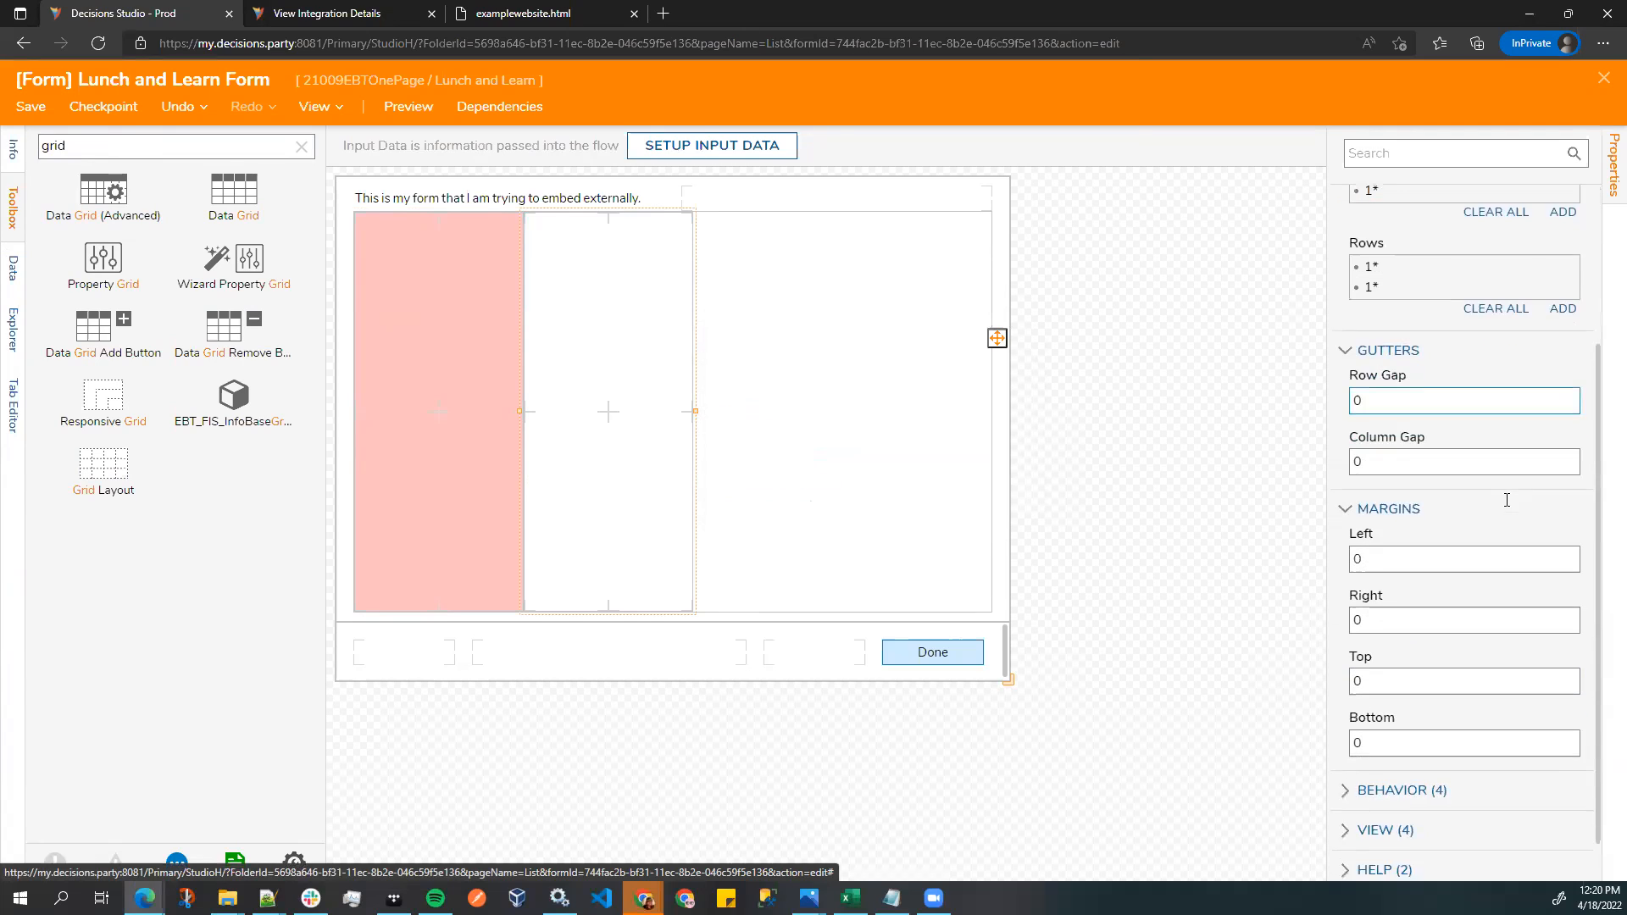
left_click(1383, 781)
scroll(1457, 762, "down", 3)
left_click(1559, 781)
left_click(1565, 786)
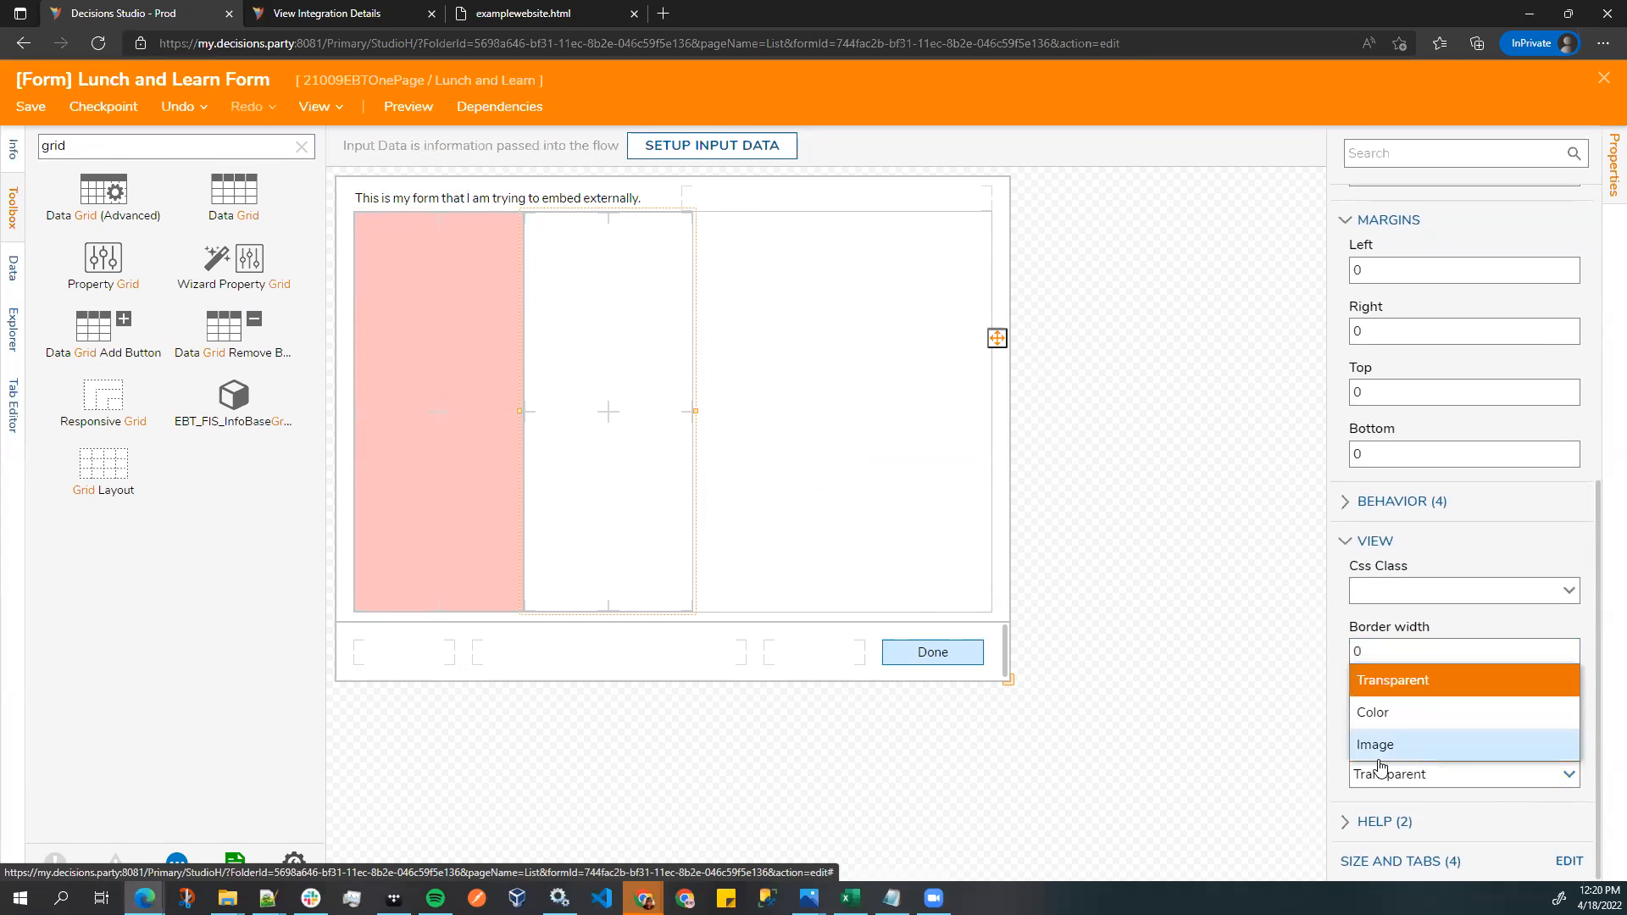
left_click(1381, 713)
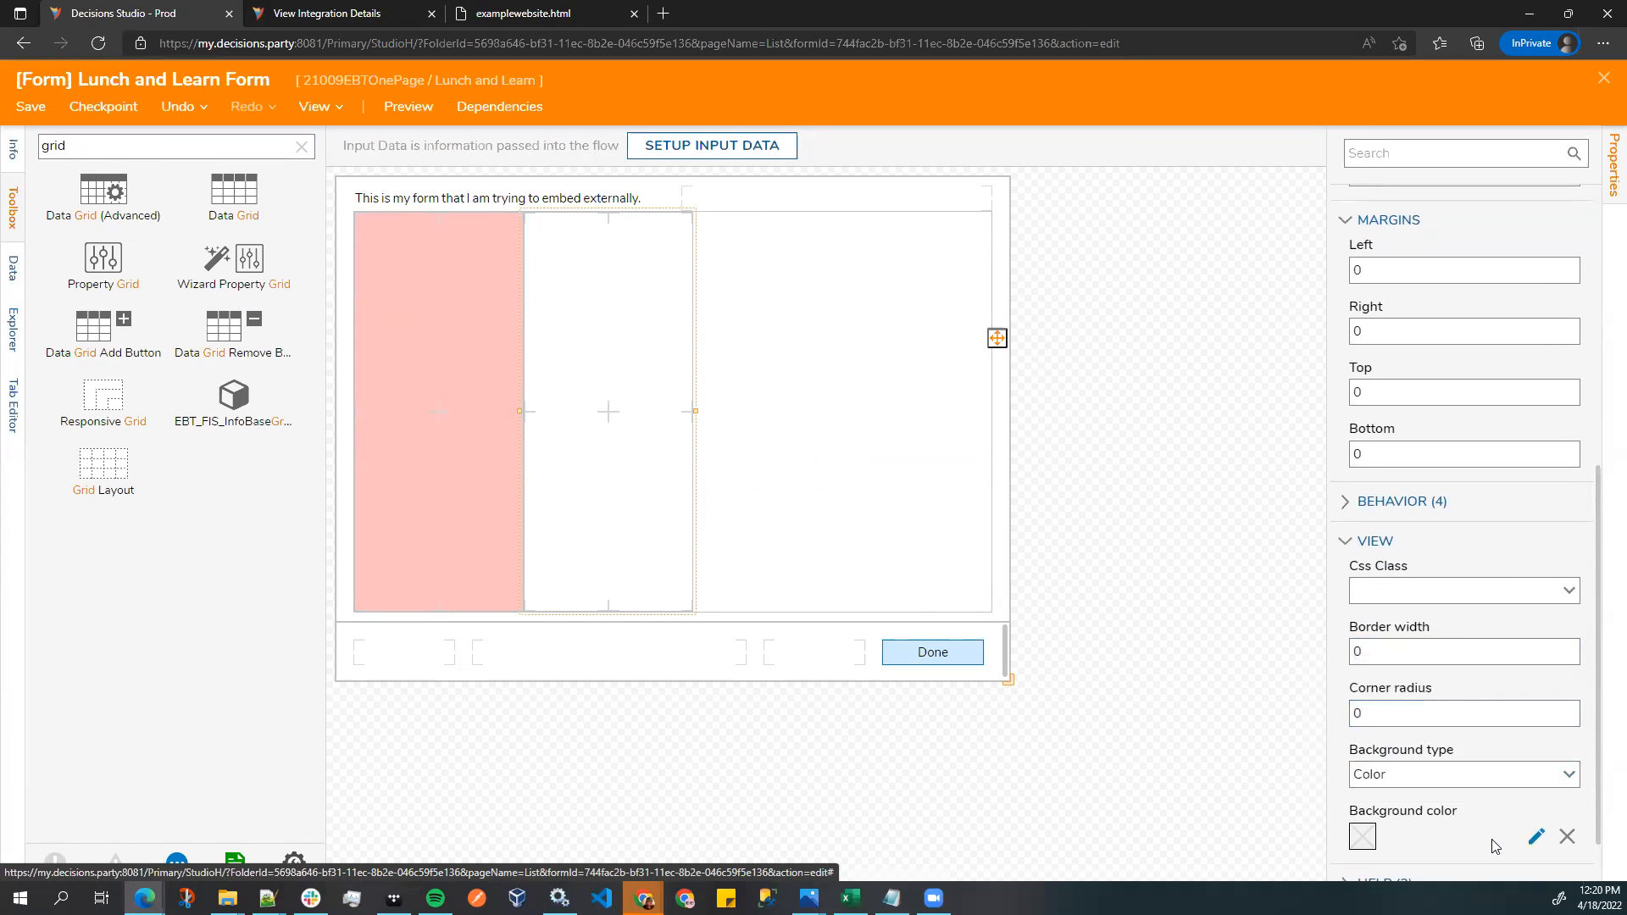
left_click(1536, 837)
left_click(1431, 393)
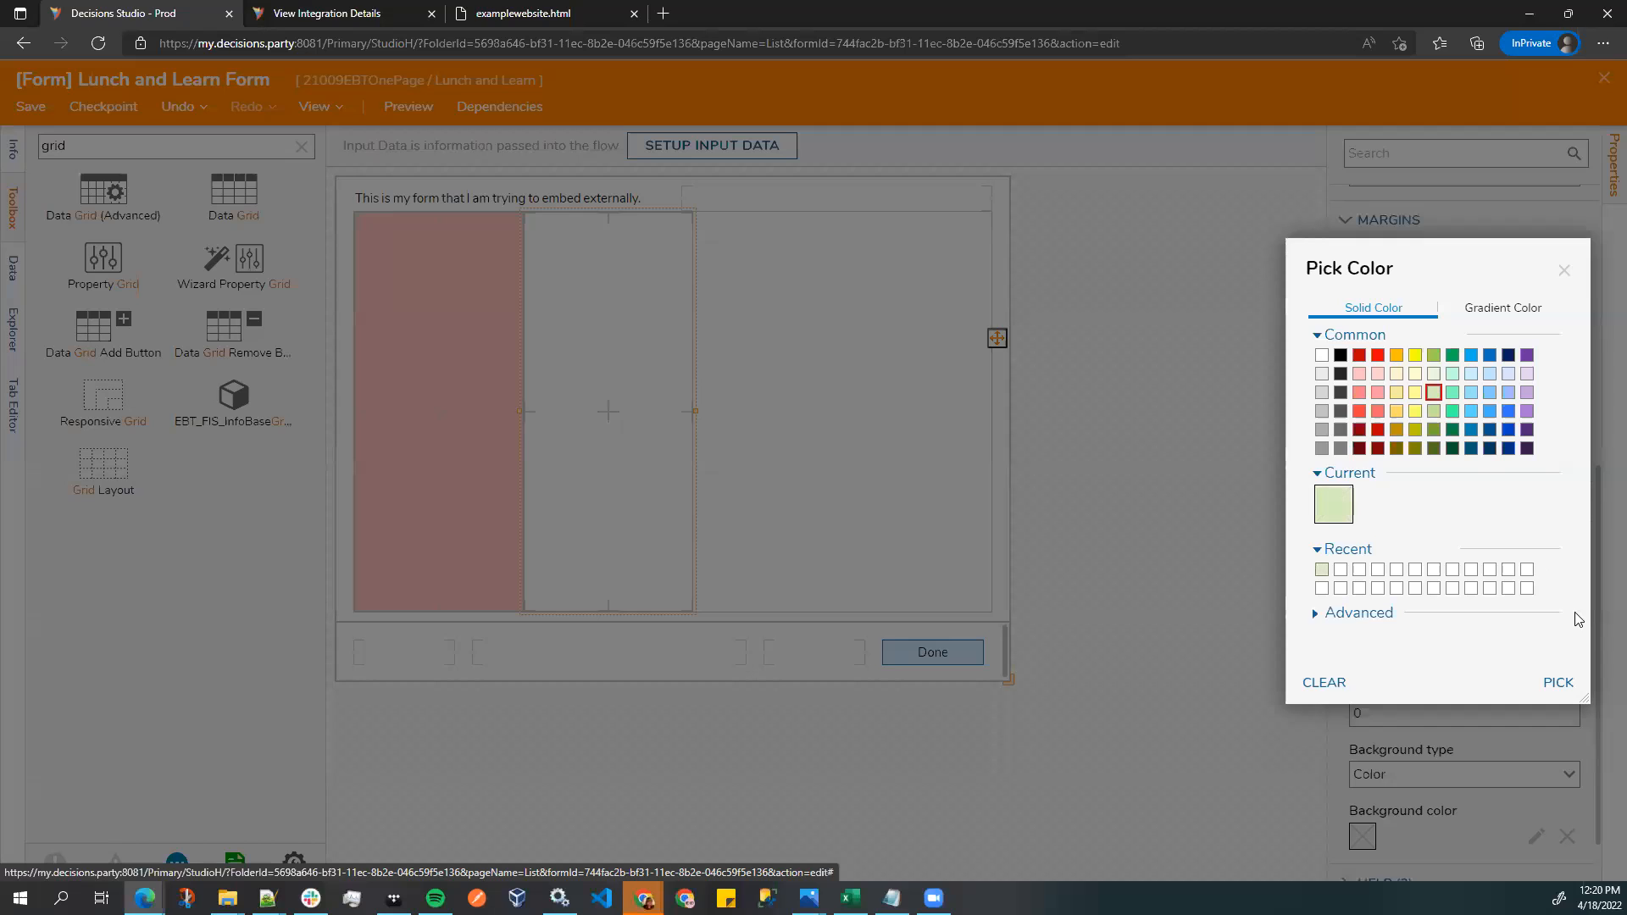
left_click(1557, 682)
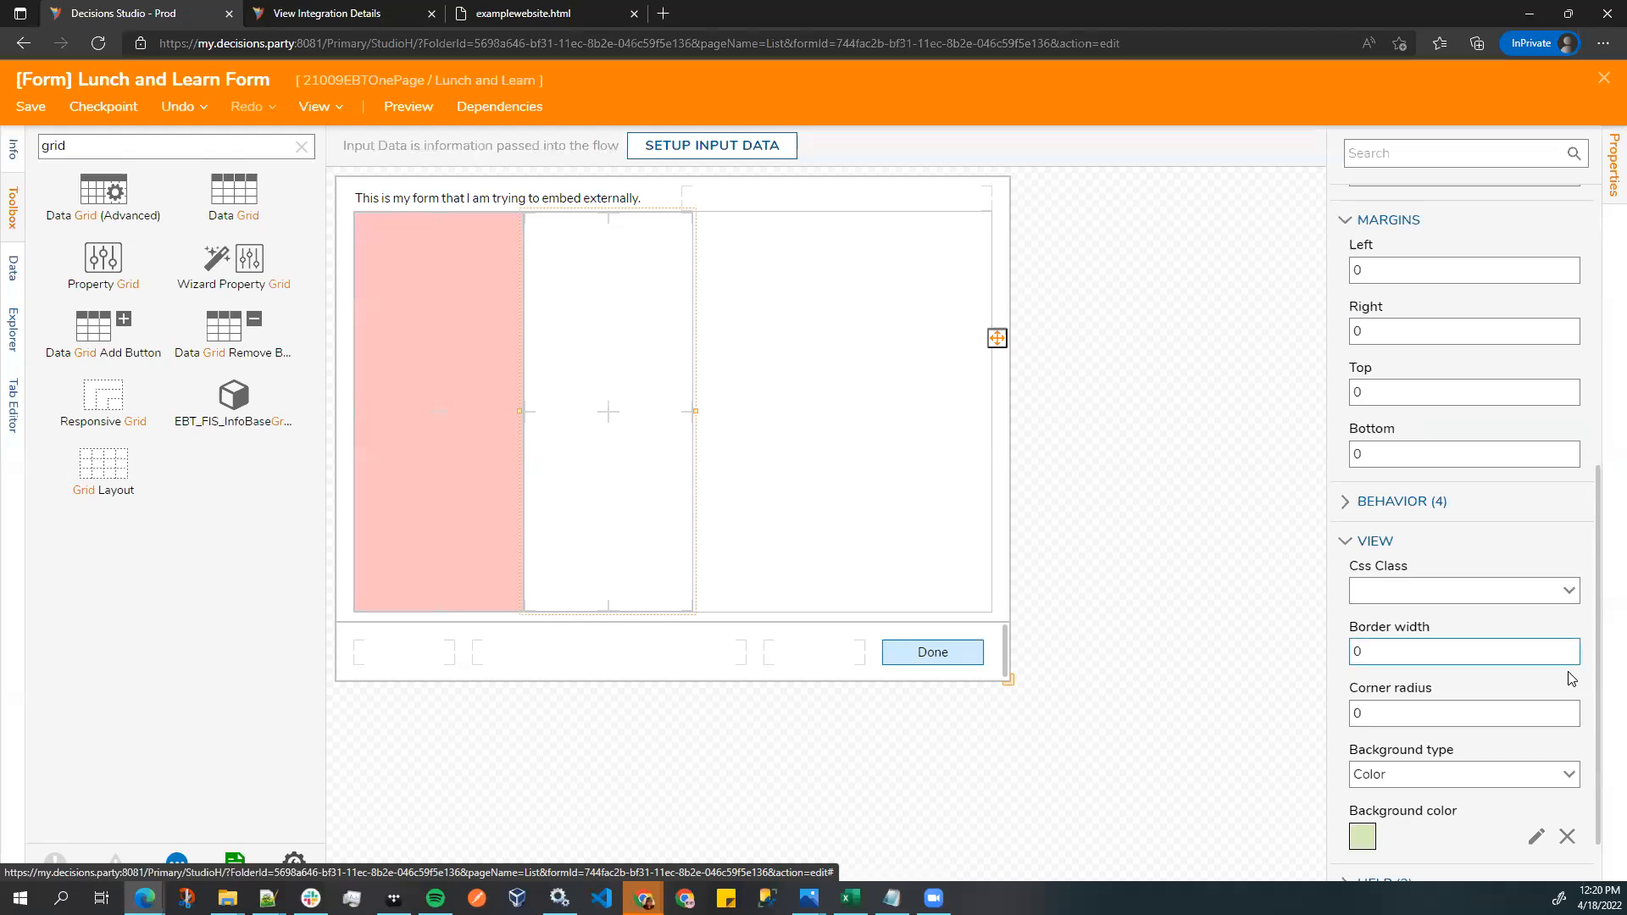
- Review the form's component hierarchy under the Horizontal Stack in a widened explorer and select the Hide Grid Layout
left_click(818, 344)
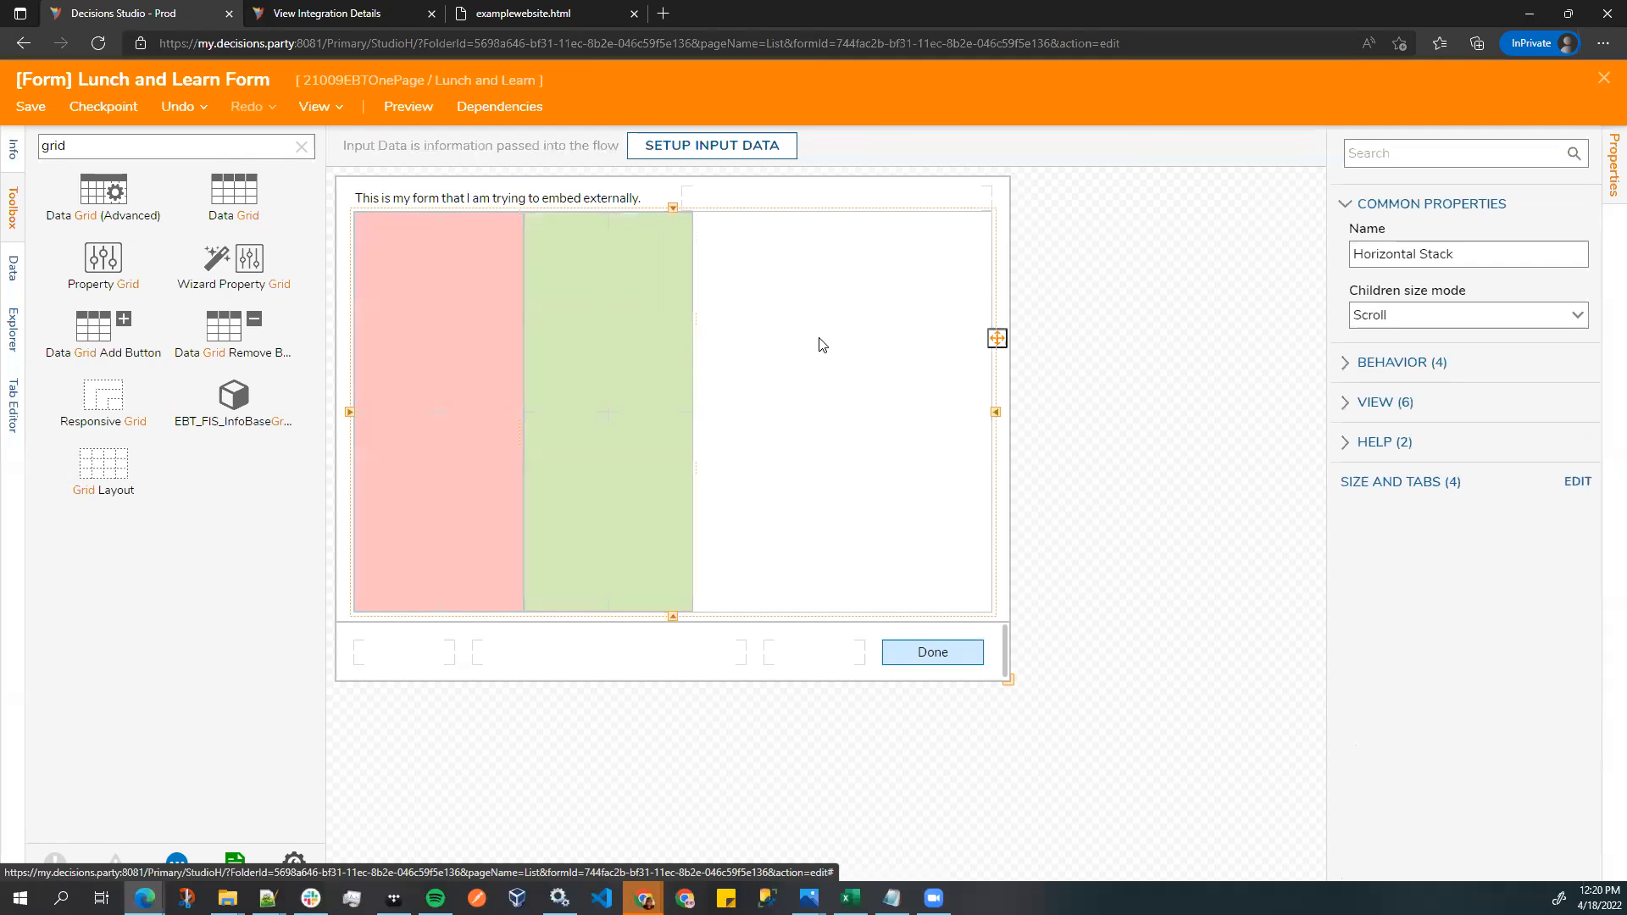
left_click(13, 329)
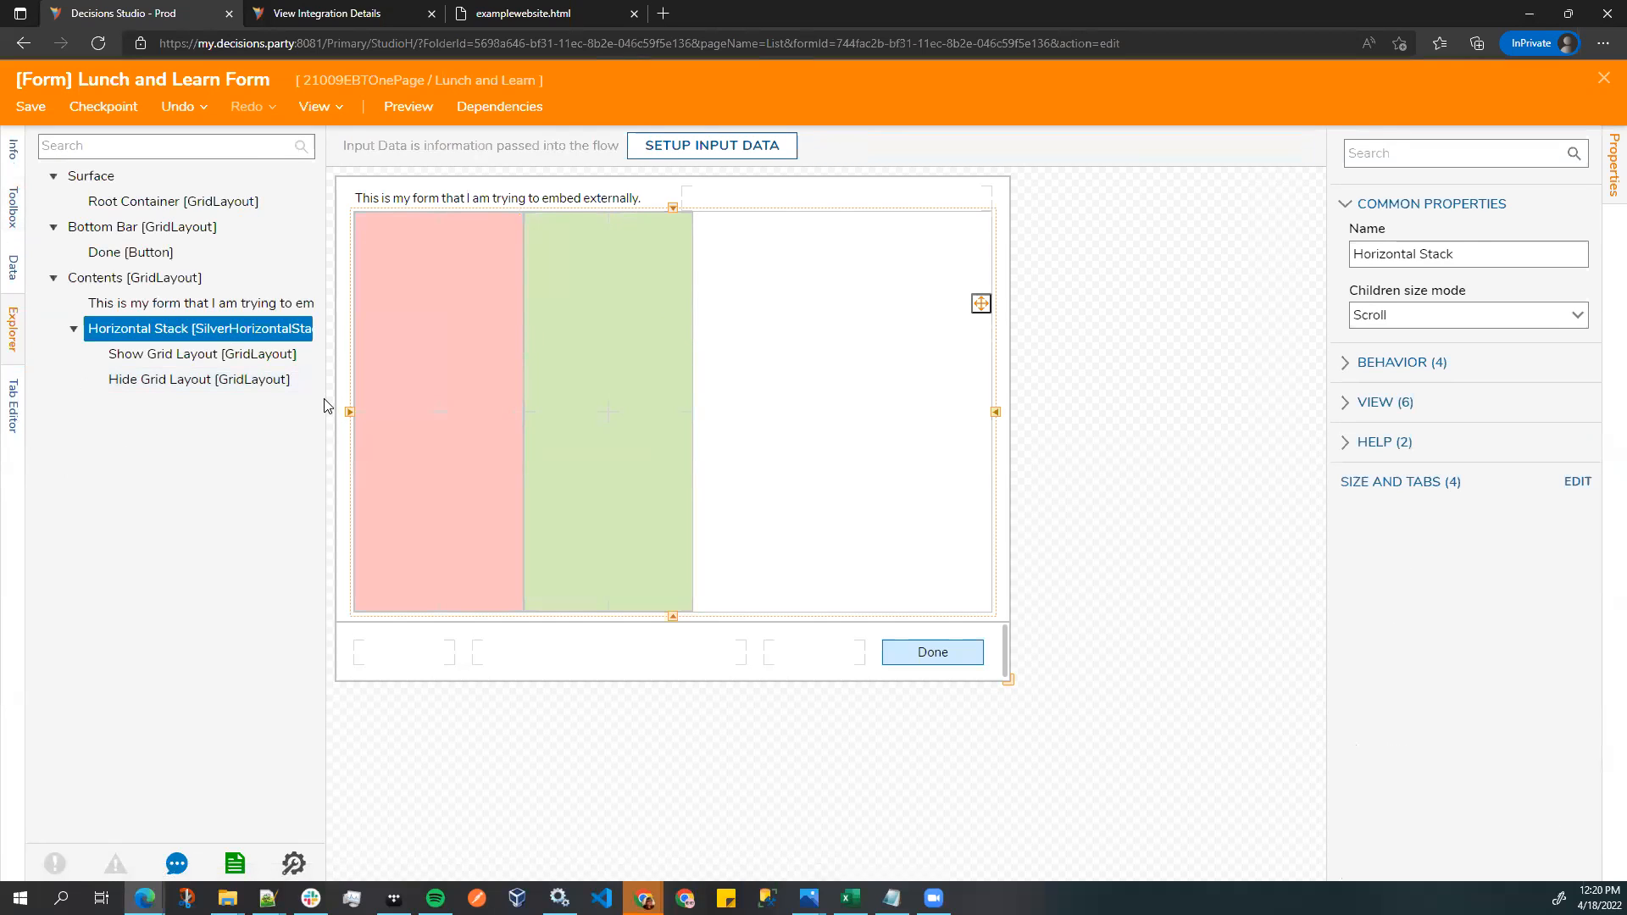
left_click_drag(325, 398, 384, 398)
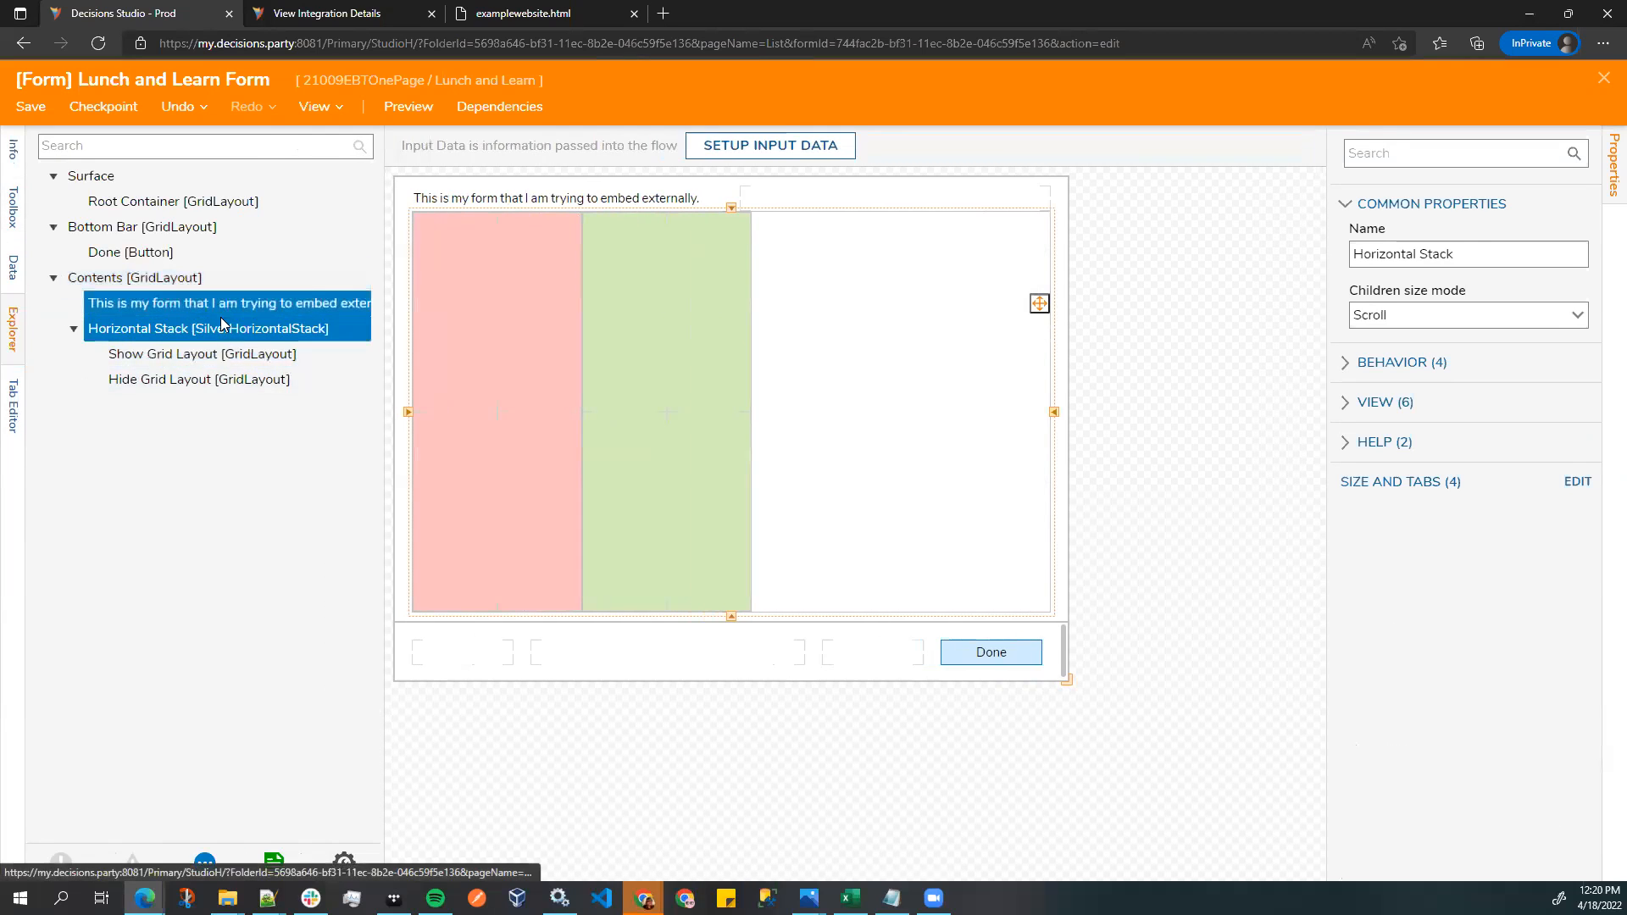
right_click(208, 381)
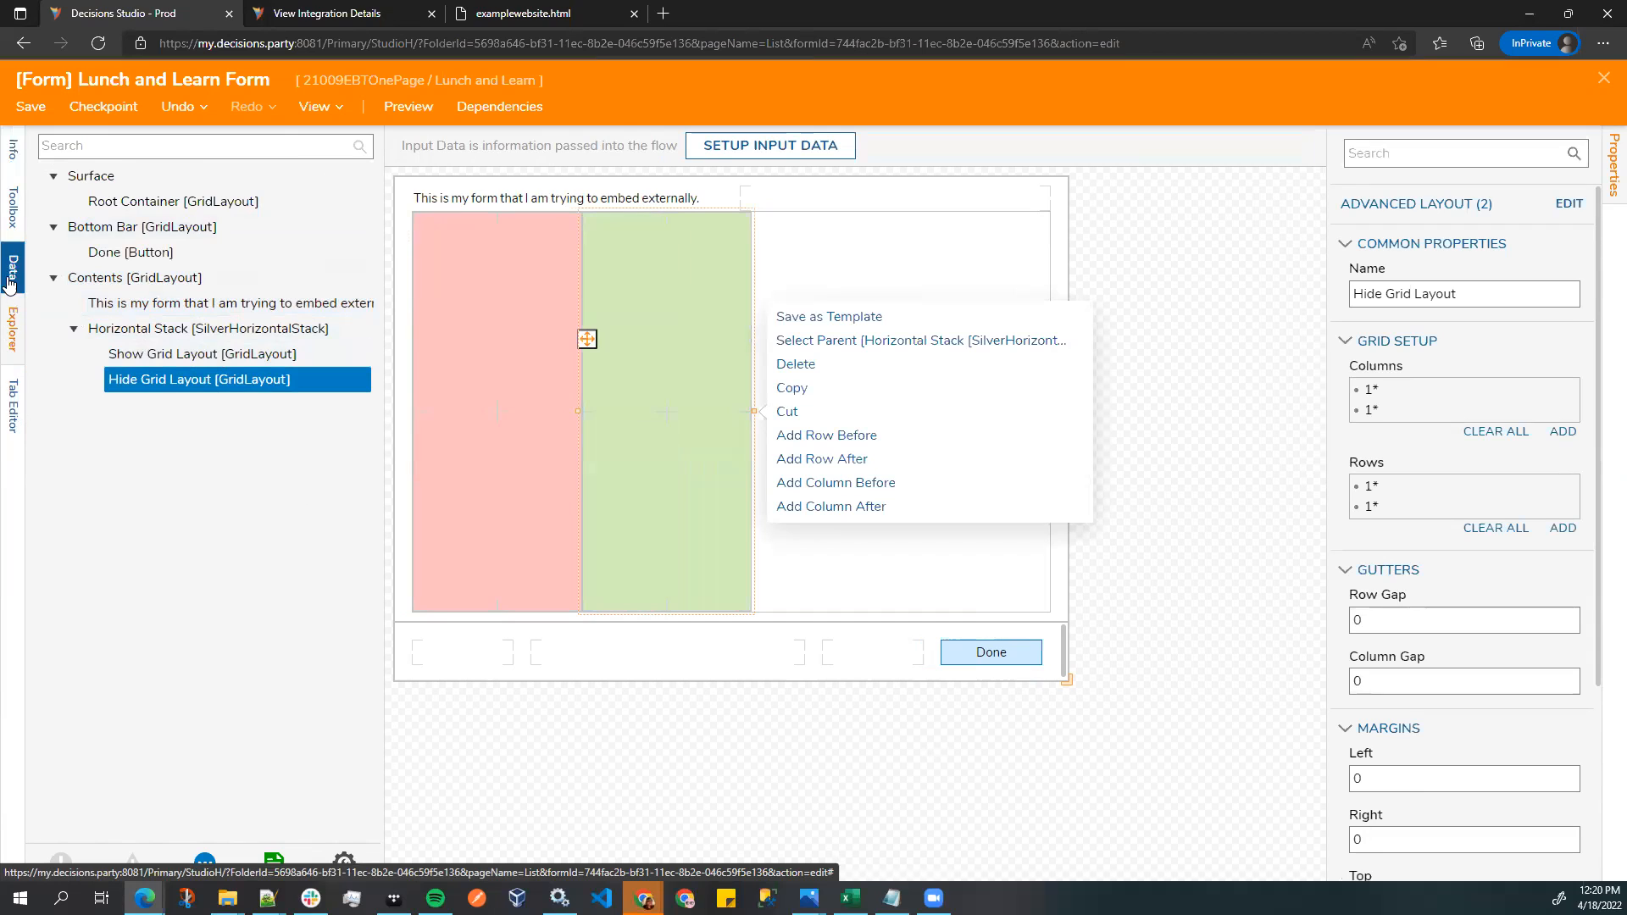
- Add a label reading Show Me Grid to the light red grid's upper row and extend it across both columns
left_click(13, 149)
left_click(13, 207)
left_click_drag(81, 149, 14, 52)
type("label")
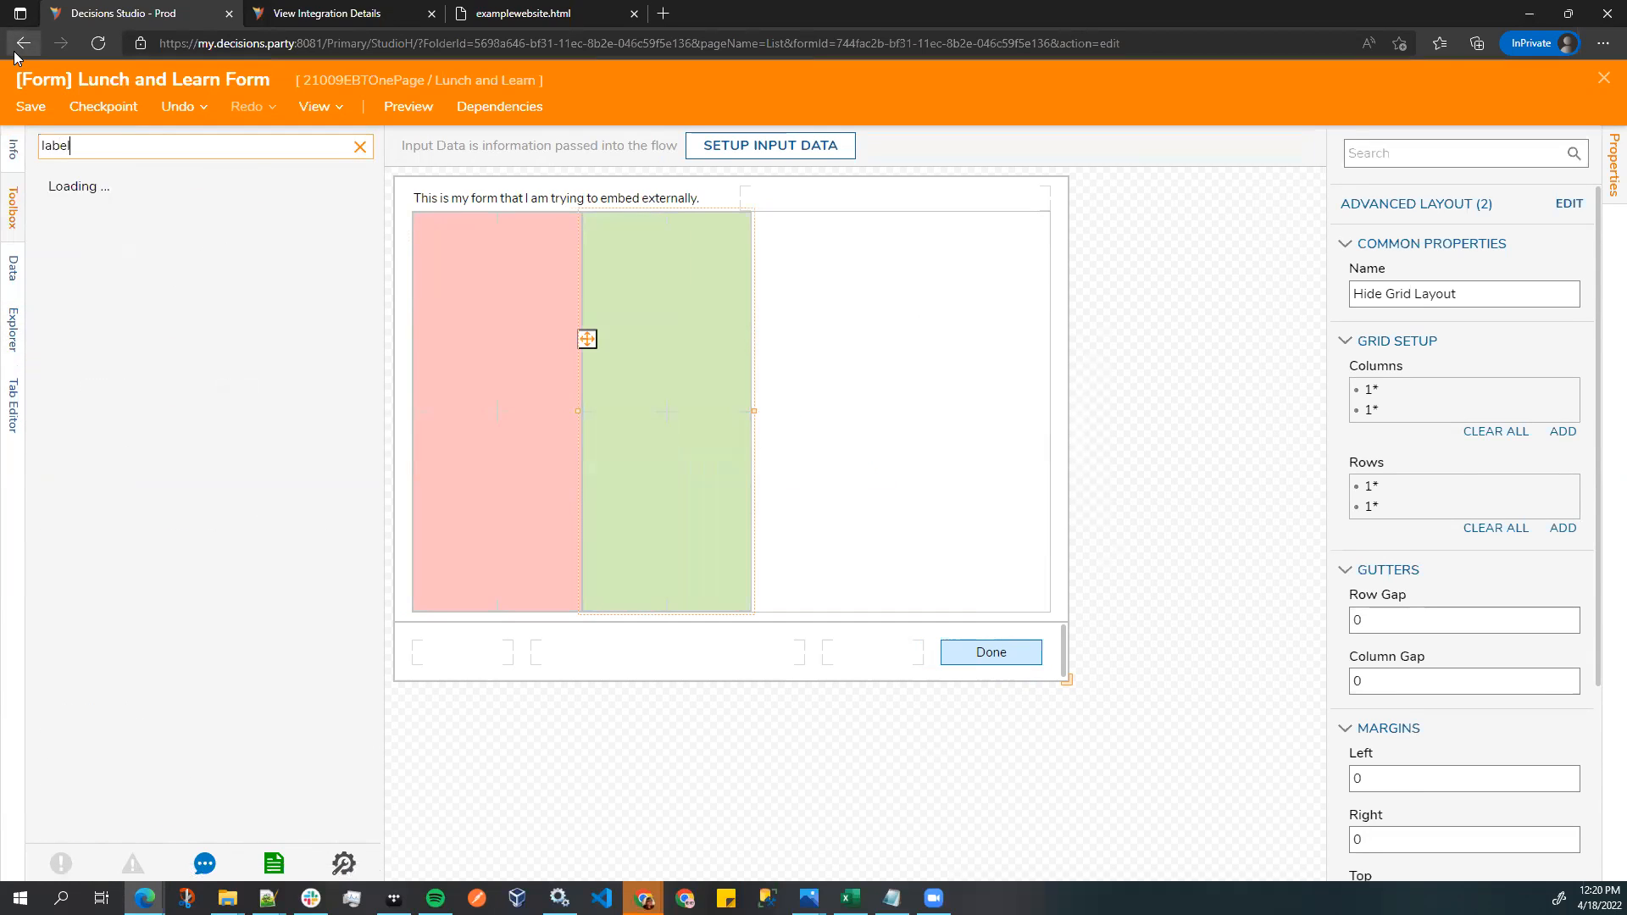
left_click_drag(110, 212, 483, 322)
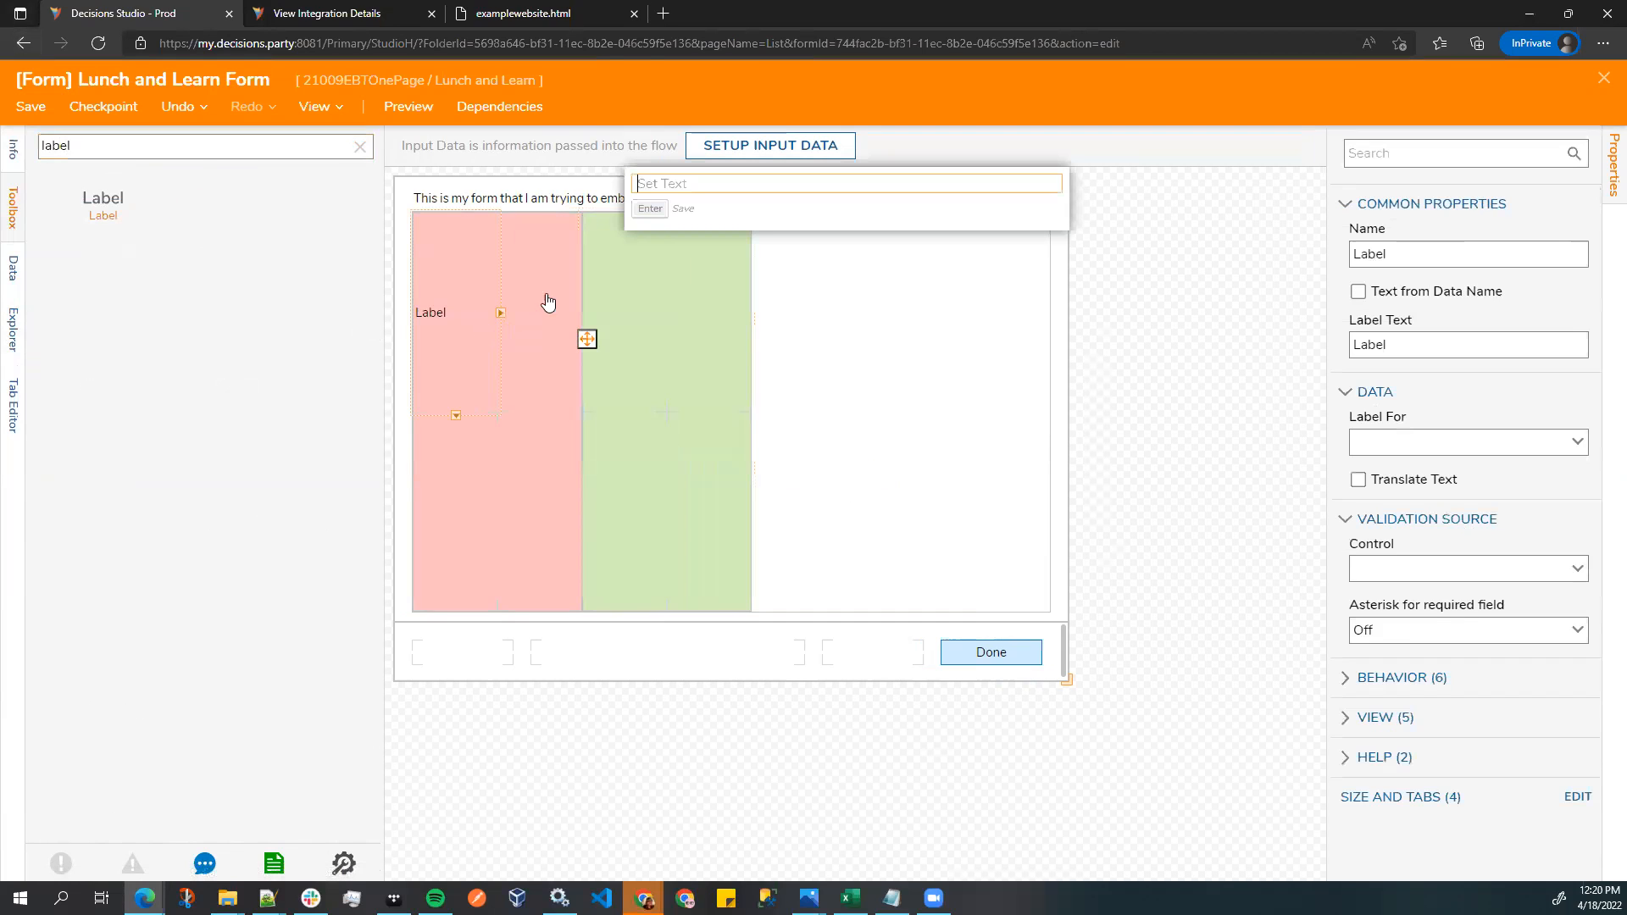
left_click(632, 231)
type("Show Me Grid")
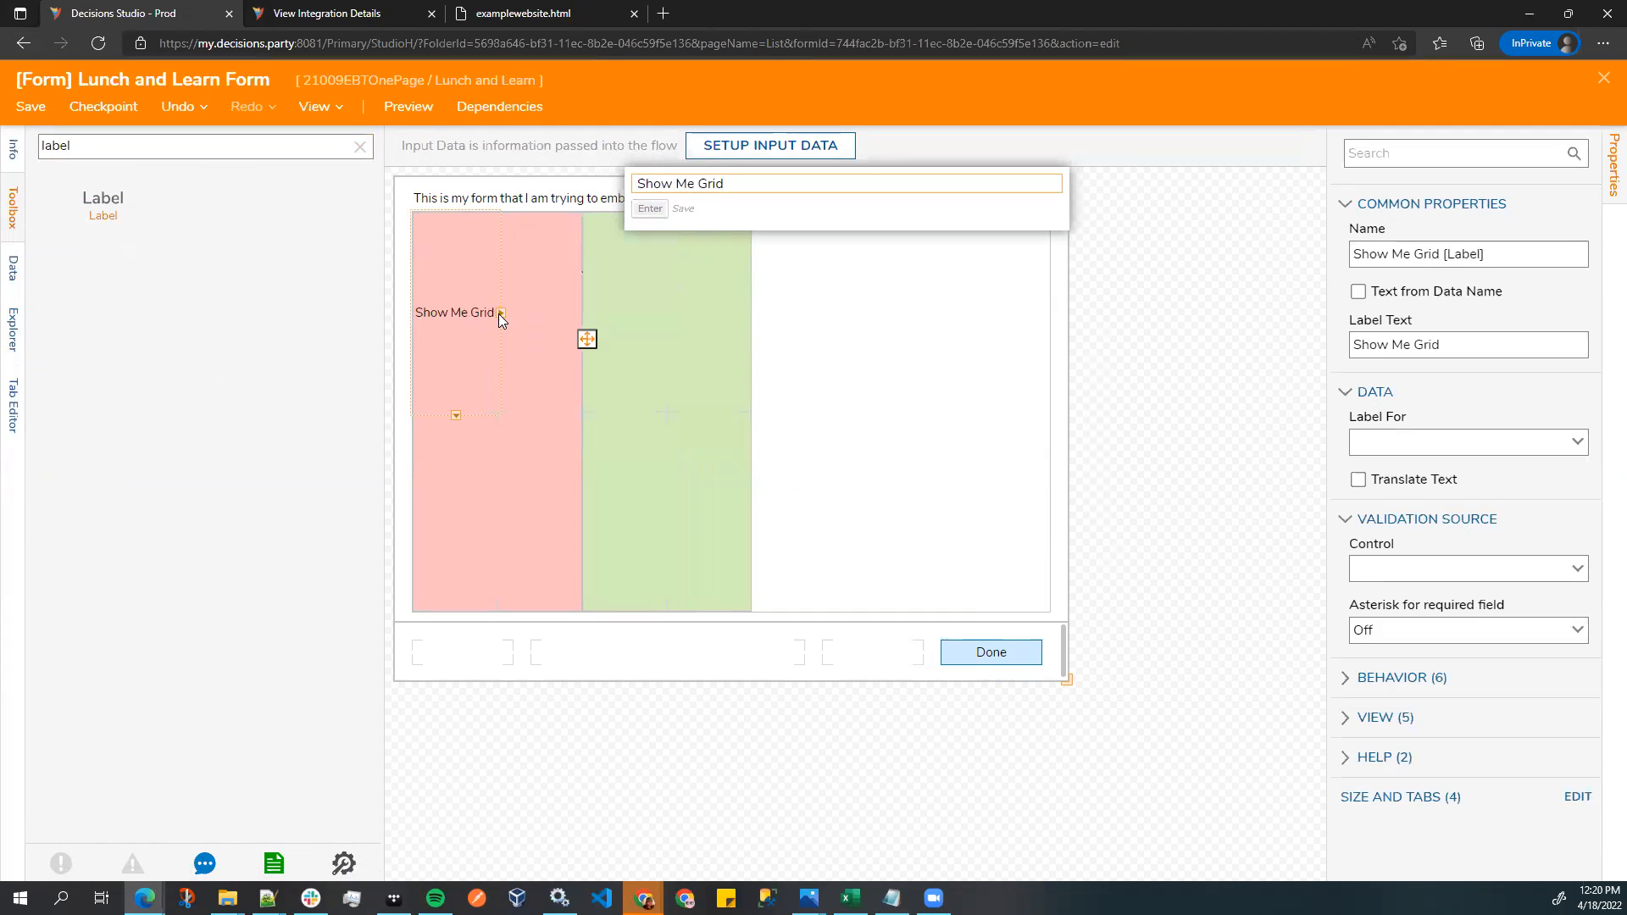
left_click(499, 314)
left_click(444, 320)
left_click(436, 314)
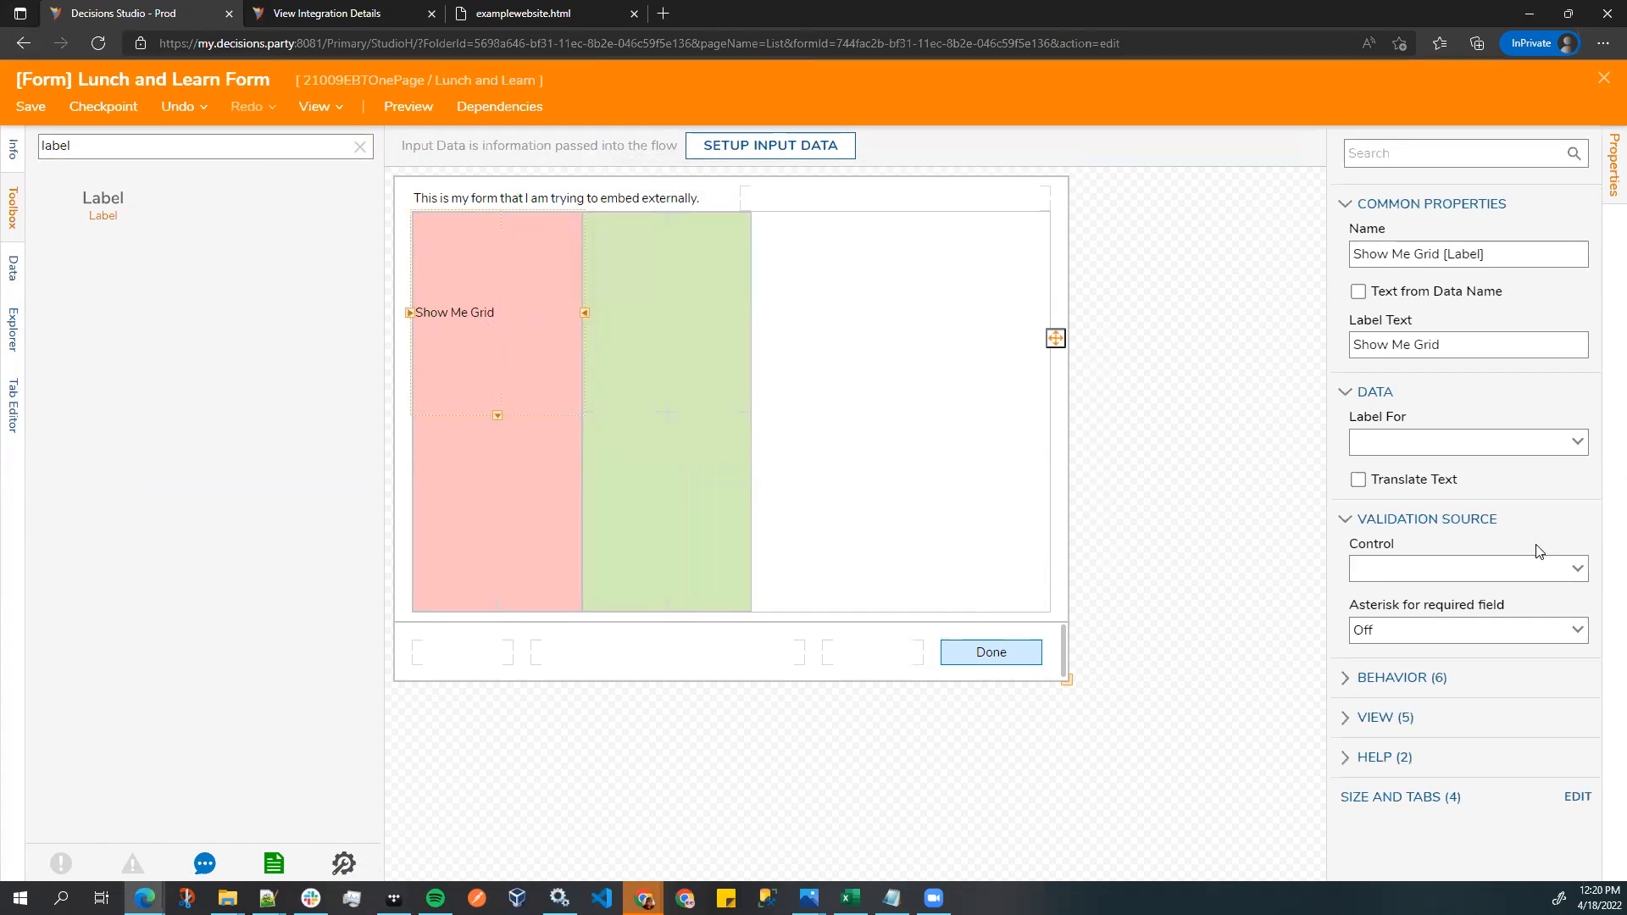
- Turn off the form font for the Show Me Grid label, make it bold, and set its alignment to Center
left_click(1383, 719)
scroll(1423, 729, "down", 3)
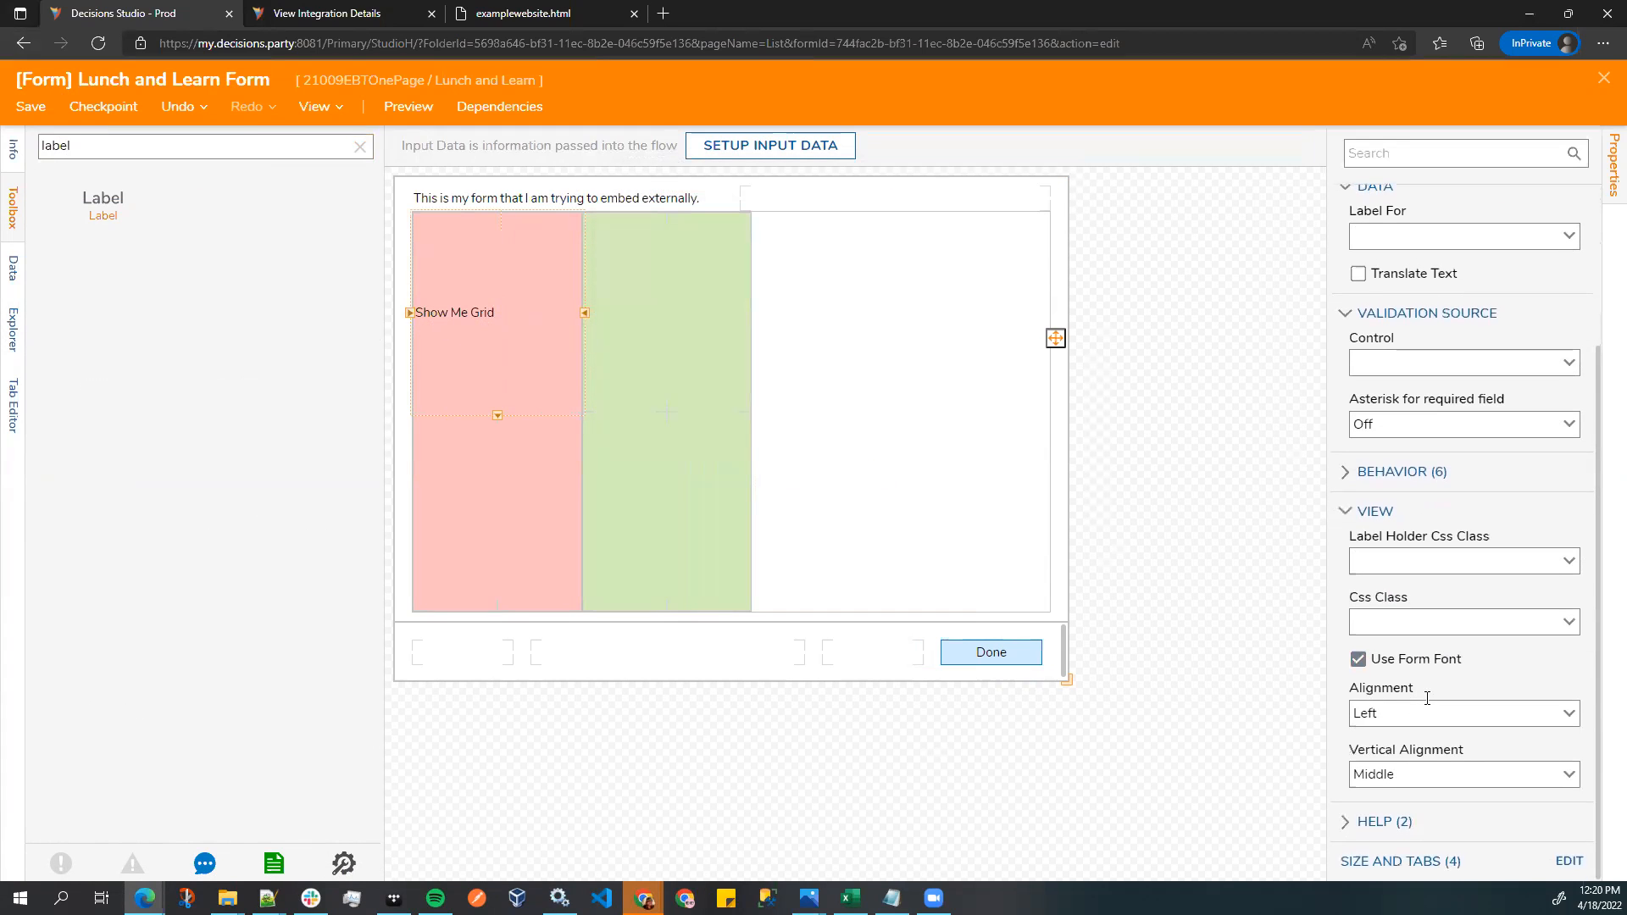
left_click(1430, 669)
left_click(1536, 713)
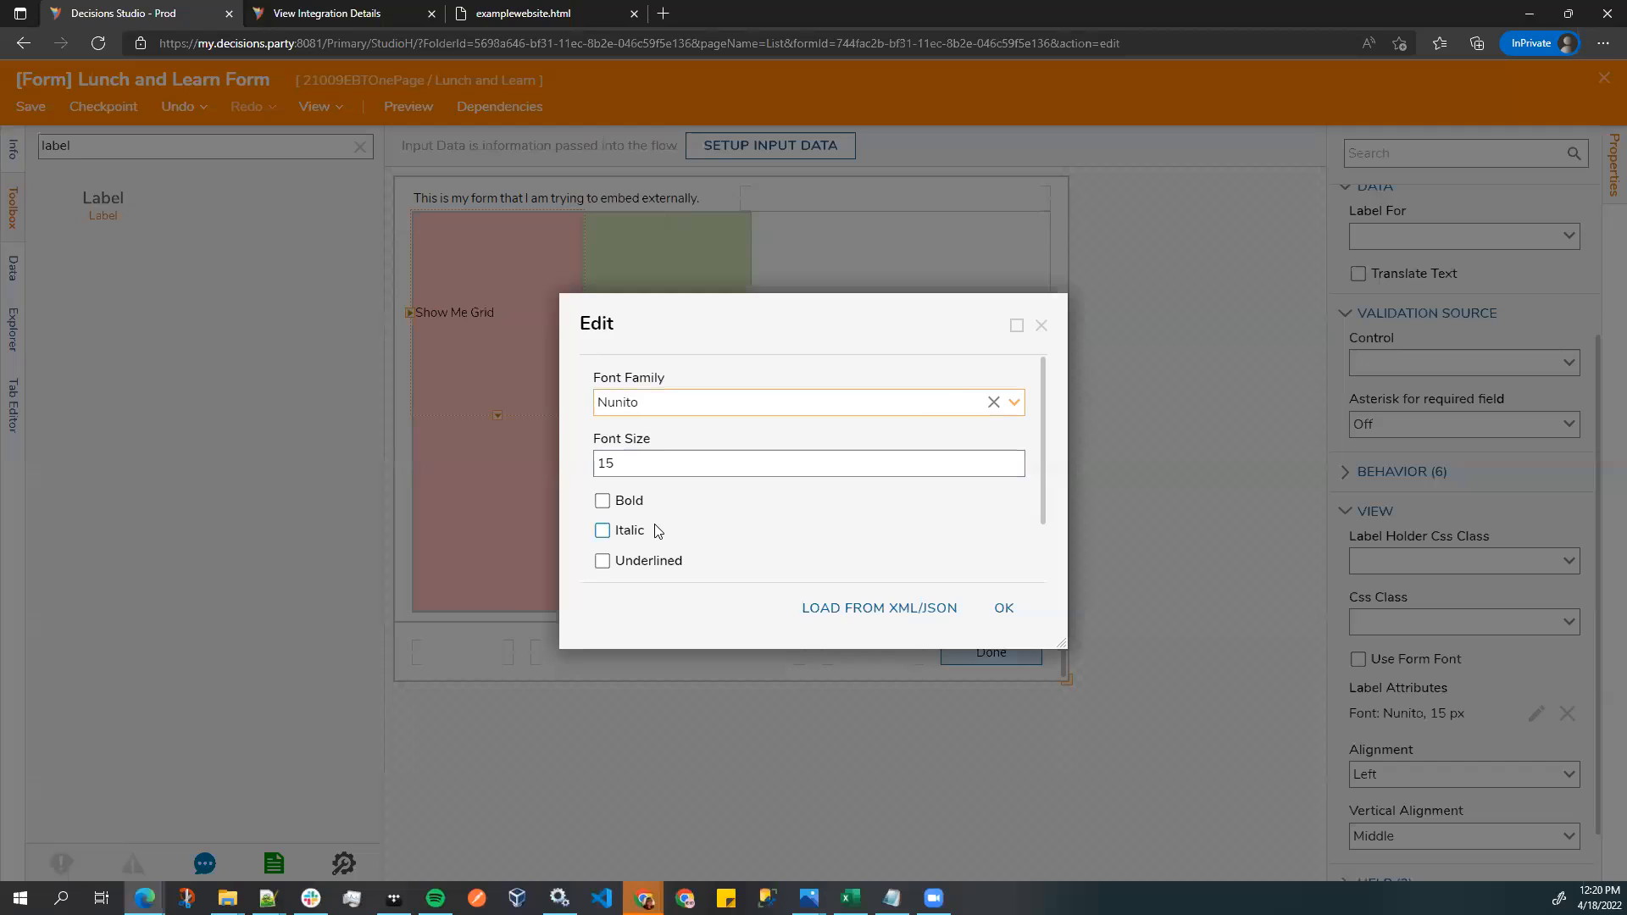
left_click(621, 500)
scroll(737, 516, "down", 1)
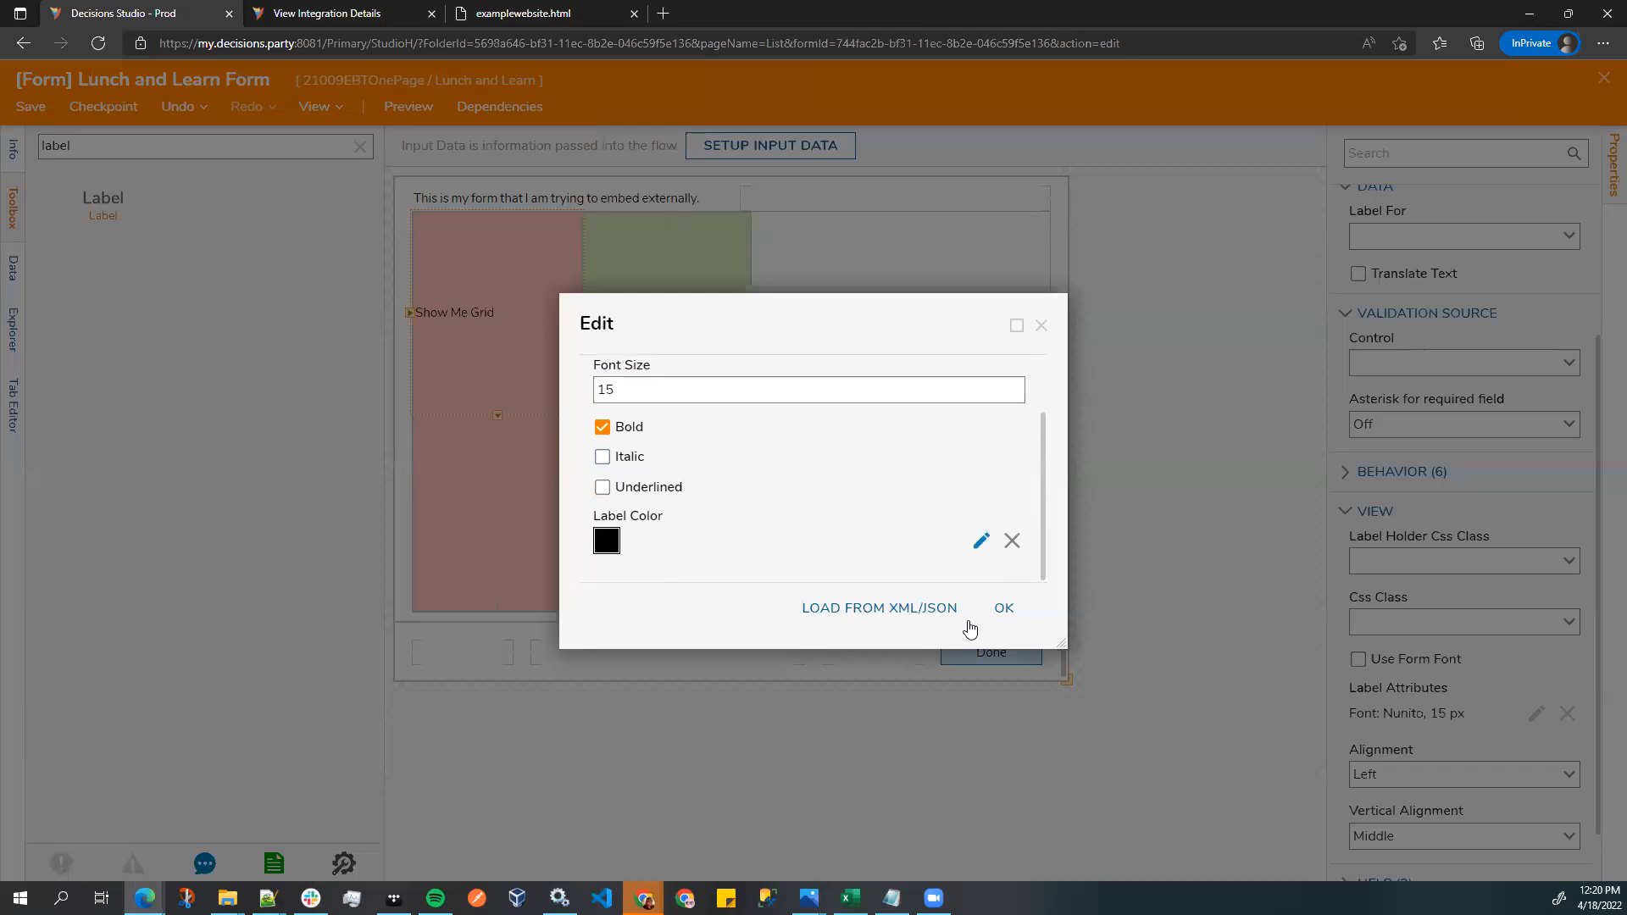
left_click(1030, 612)
scroll(1582, 756, "down", 1)
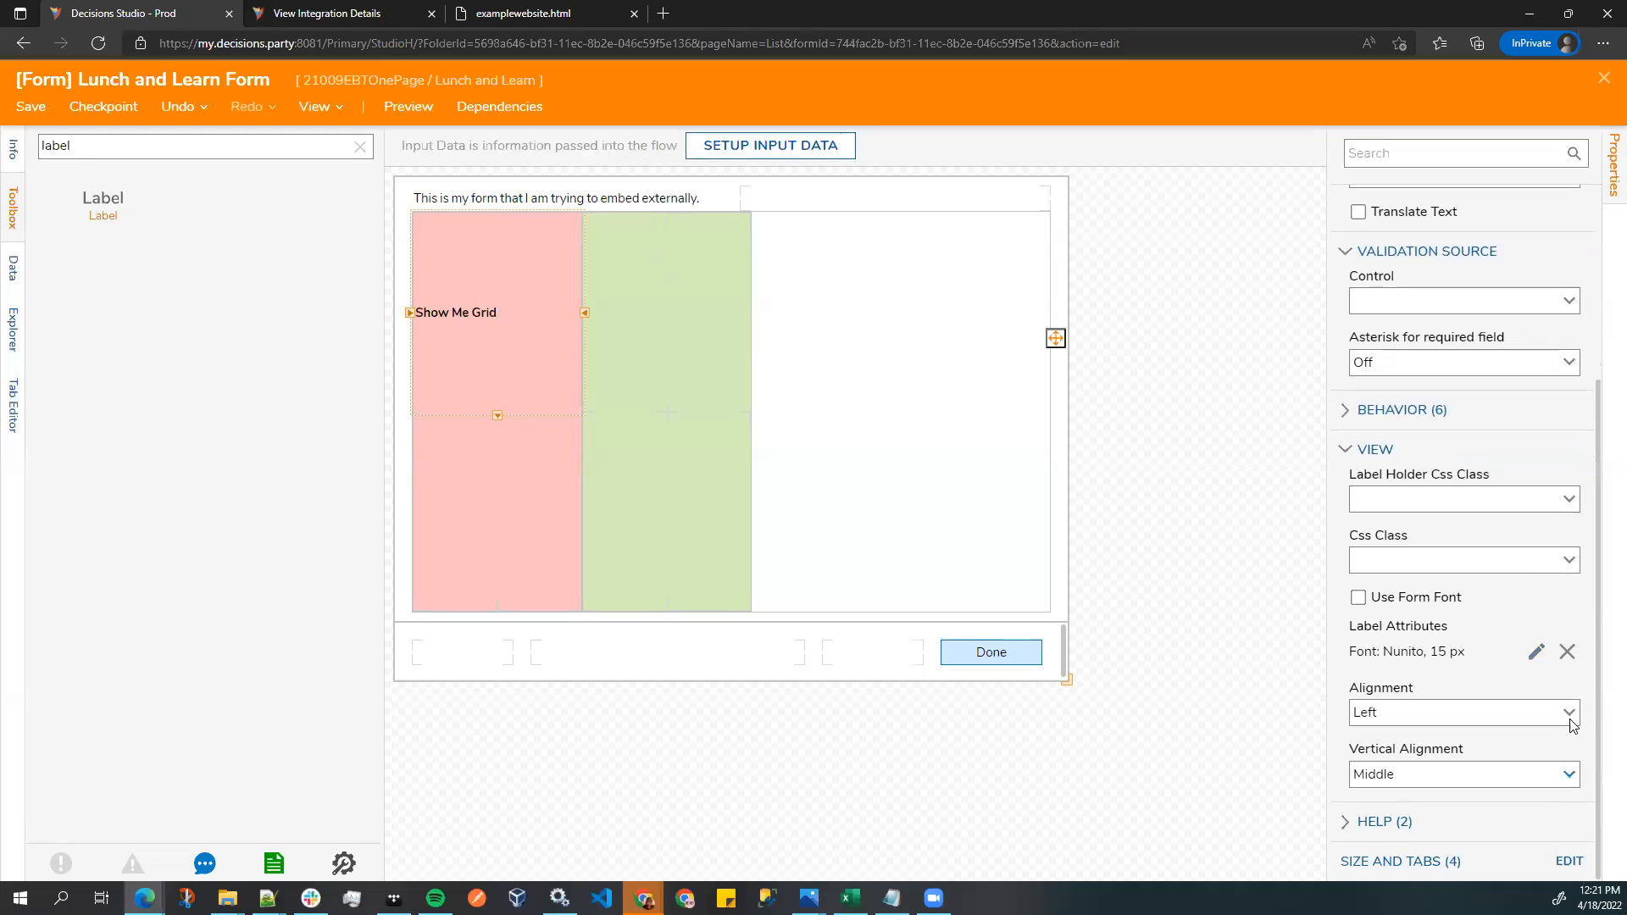
left_click(1569, 714)
left_click(1402, 804)
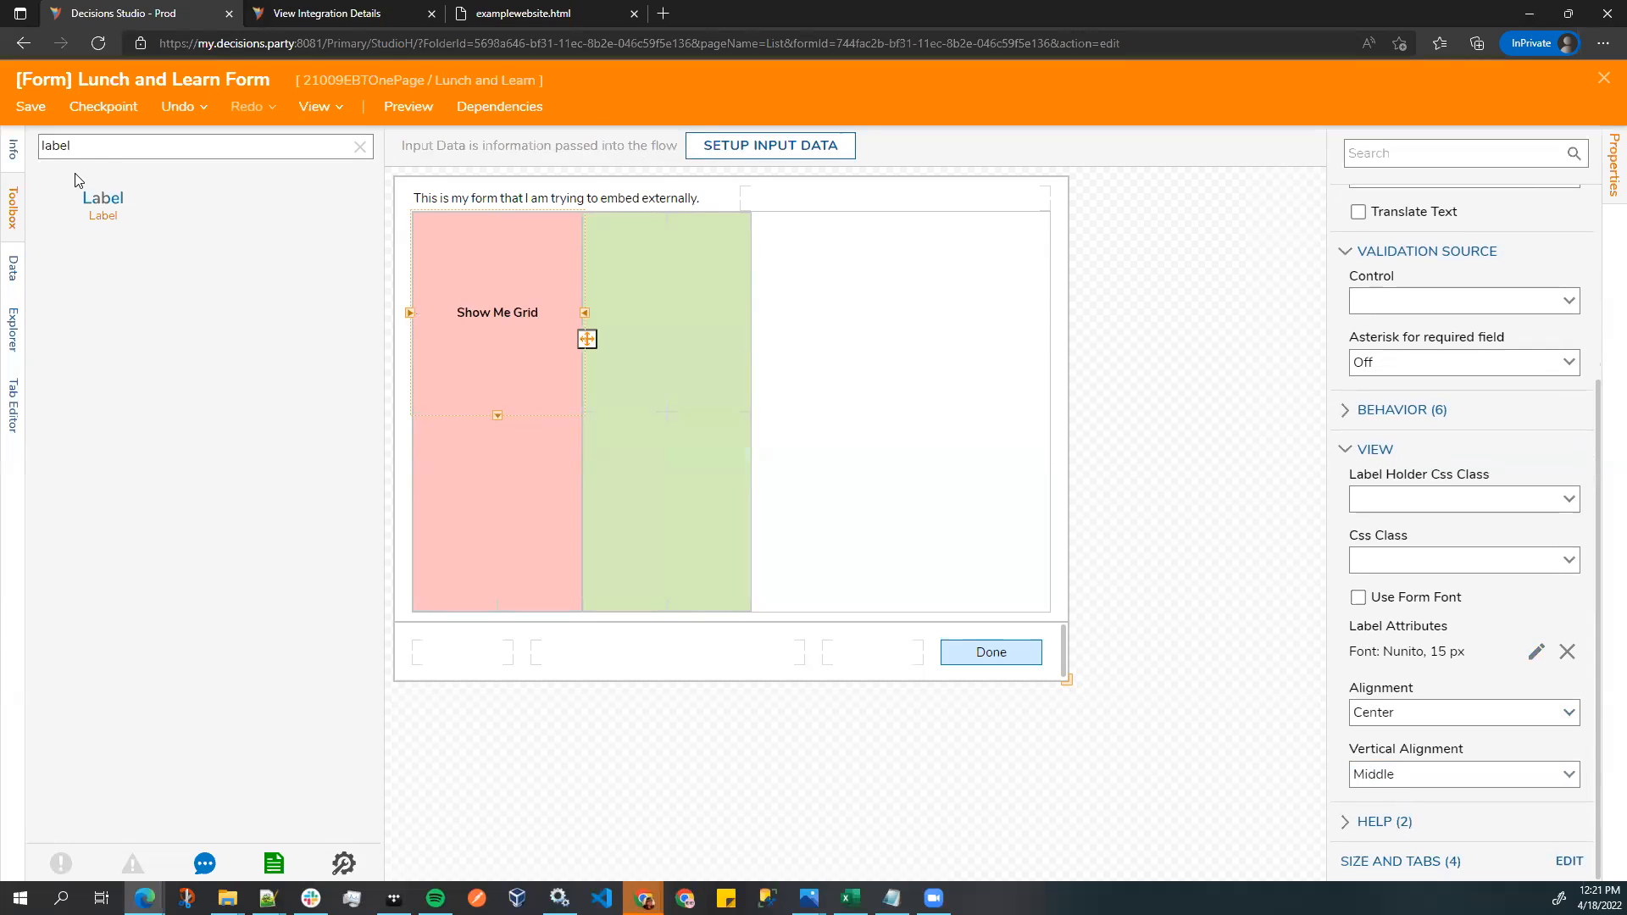
- Add a label across both columns of the green grid's upper row and make it bold and centered without the form font
left_click_drag(123, 201, 639, 315)
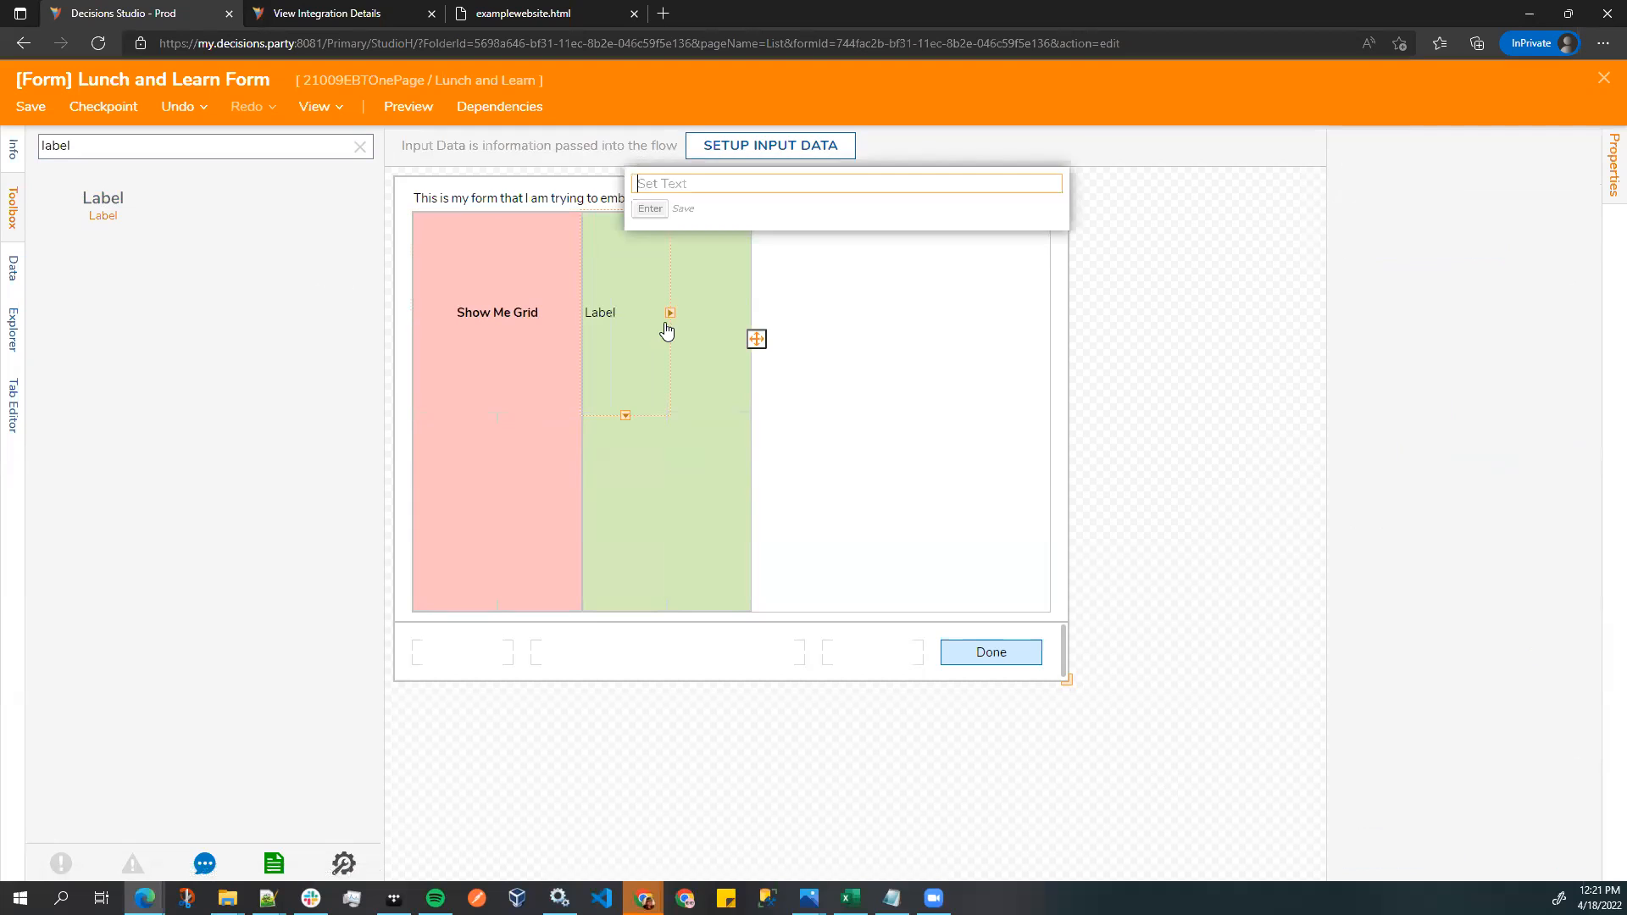
right_click(672, 317)
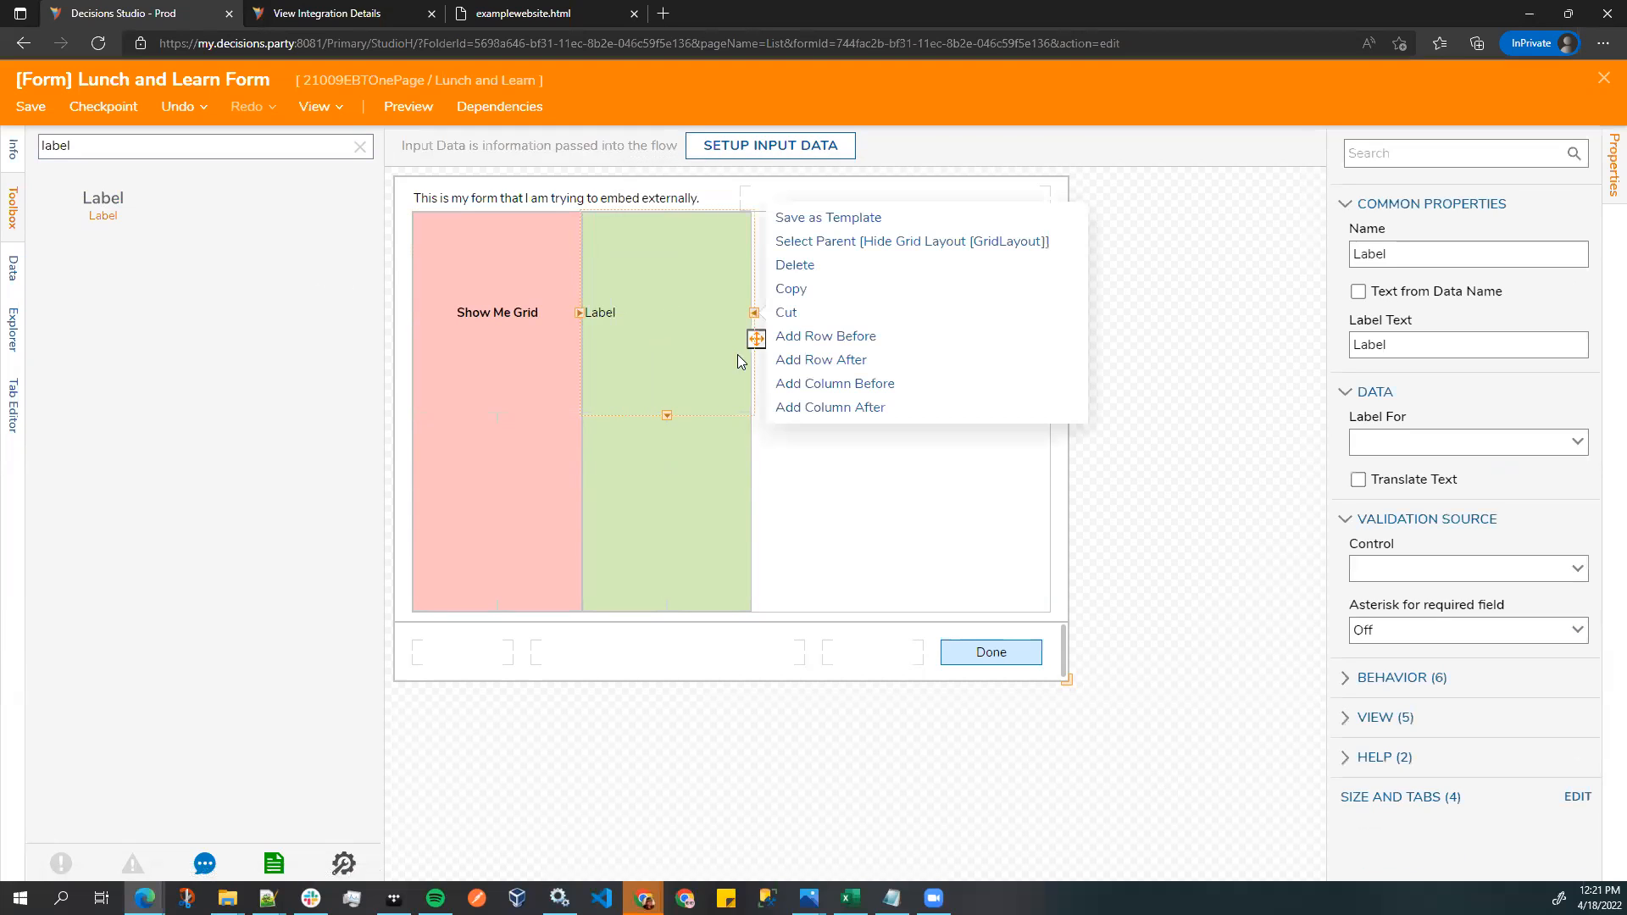
left_click(1386, 718)
scroll(1389, 720, "down", 3)
left_click(1358, 660)
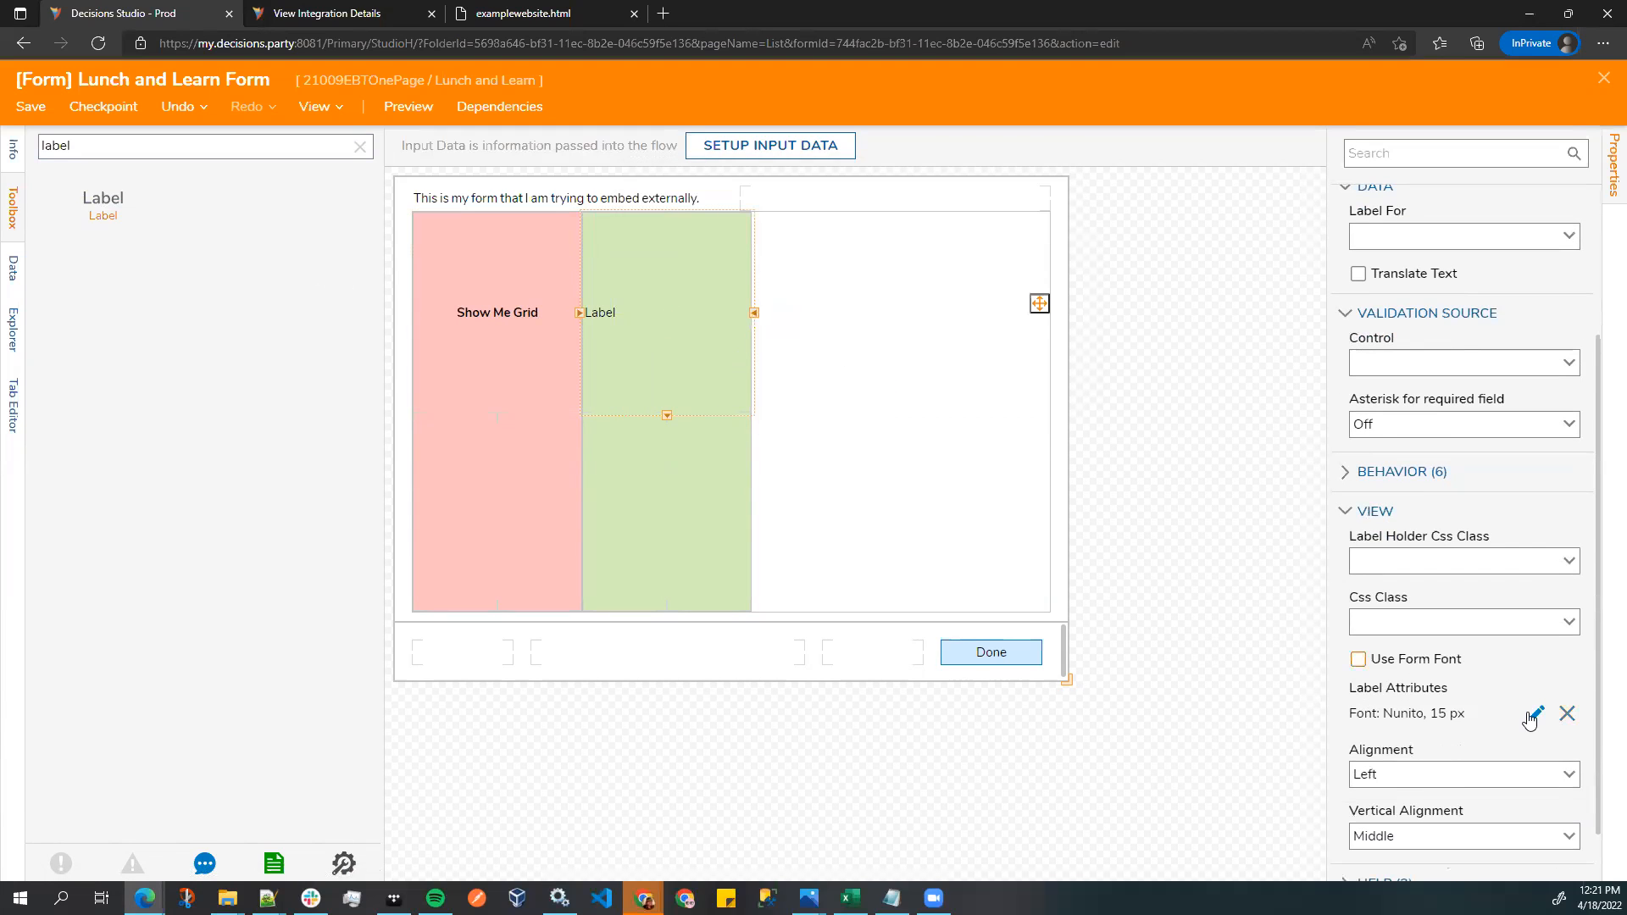
left_click(1534, 715)
left_click(631, 503)
left_click(1008, 609)
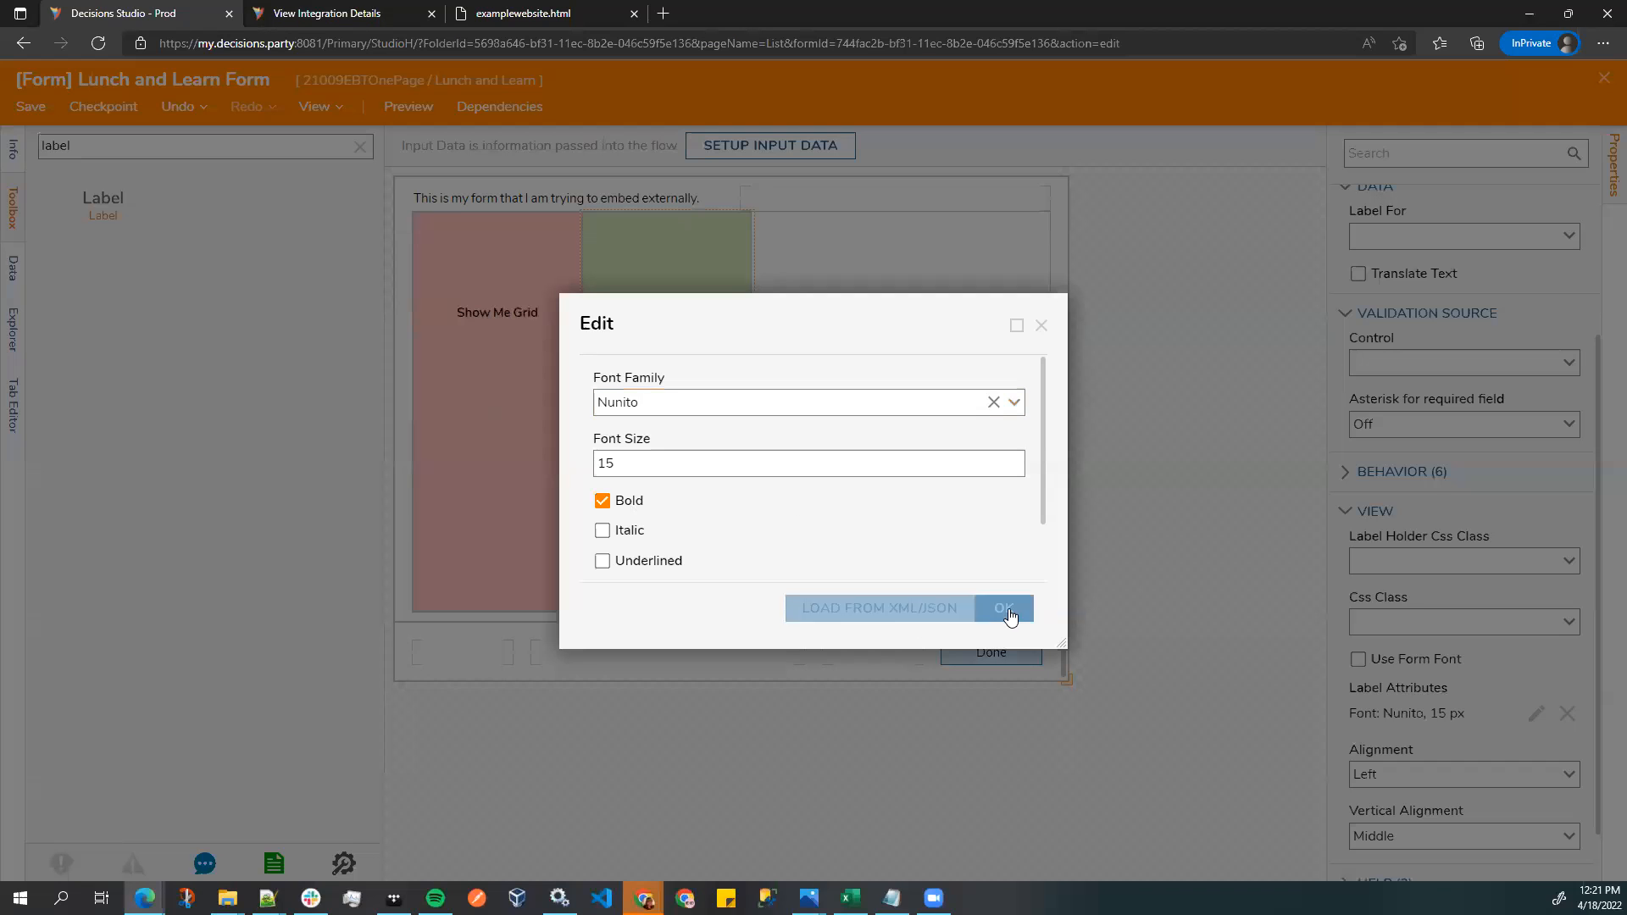
scroll(1432, 752, "down", 1)
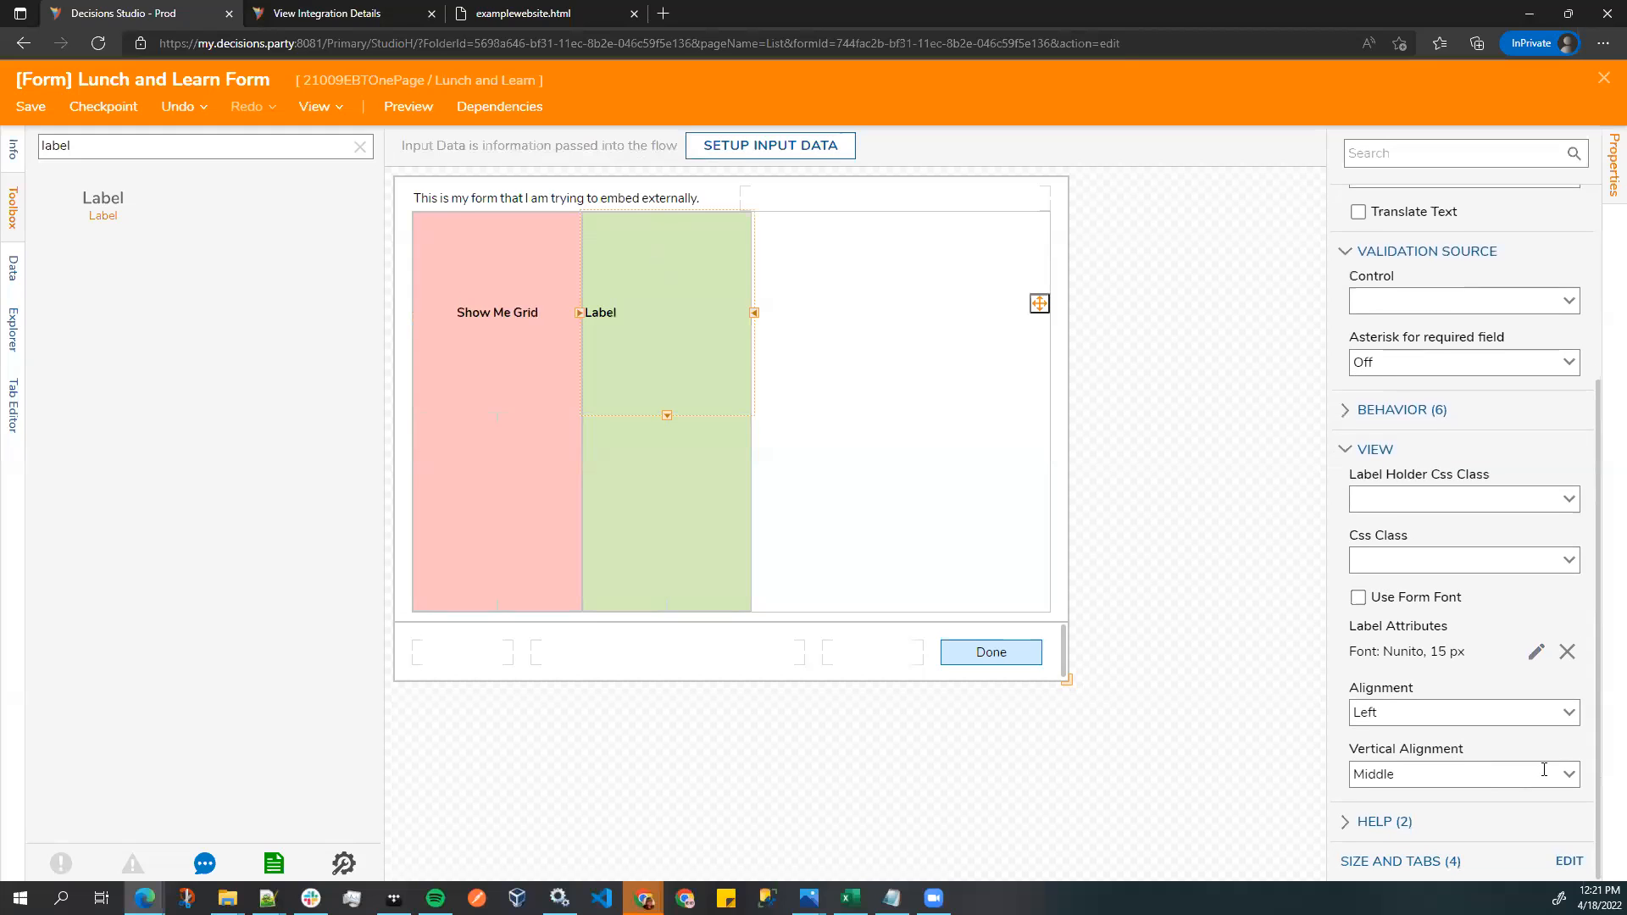
left_click(1561, 714)
left_click(1389, 803)
- Set the green grid label's text to Hide Grid Layout
scroll(1454, 229, "up", 2)
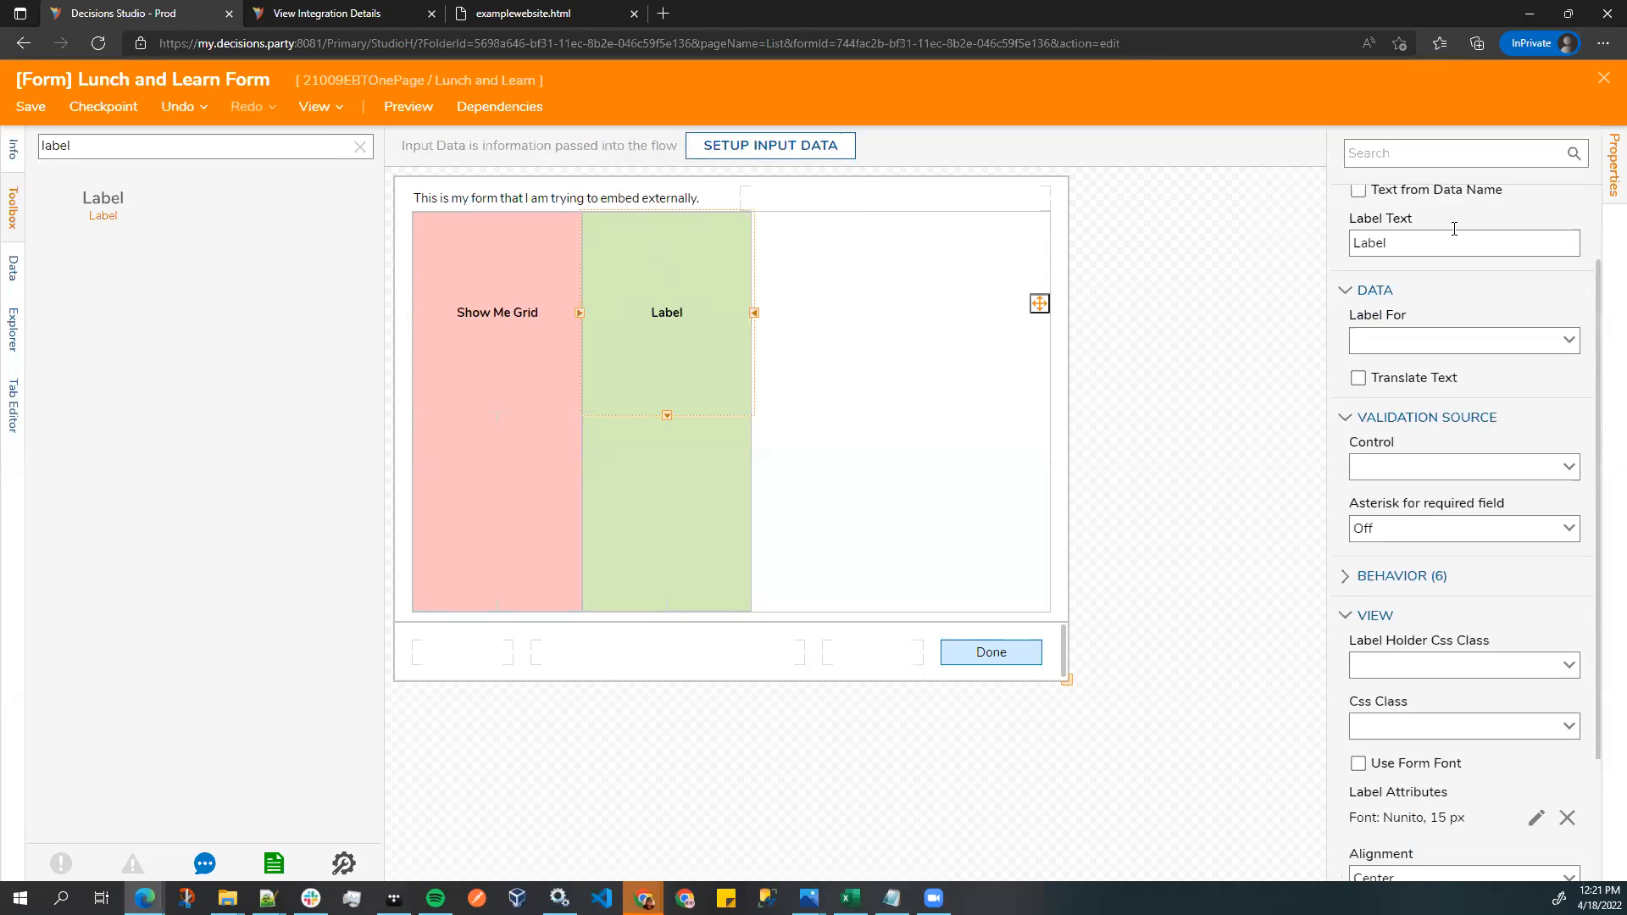
scroll(1454, 229, "up", 2)
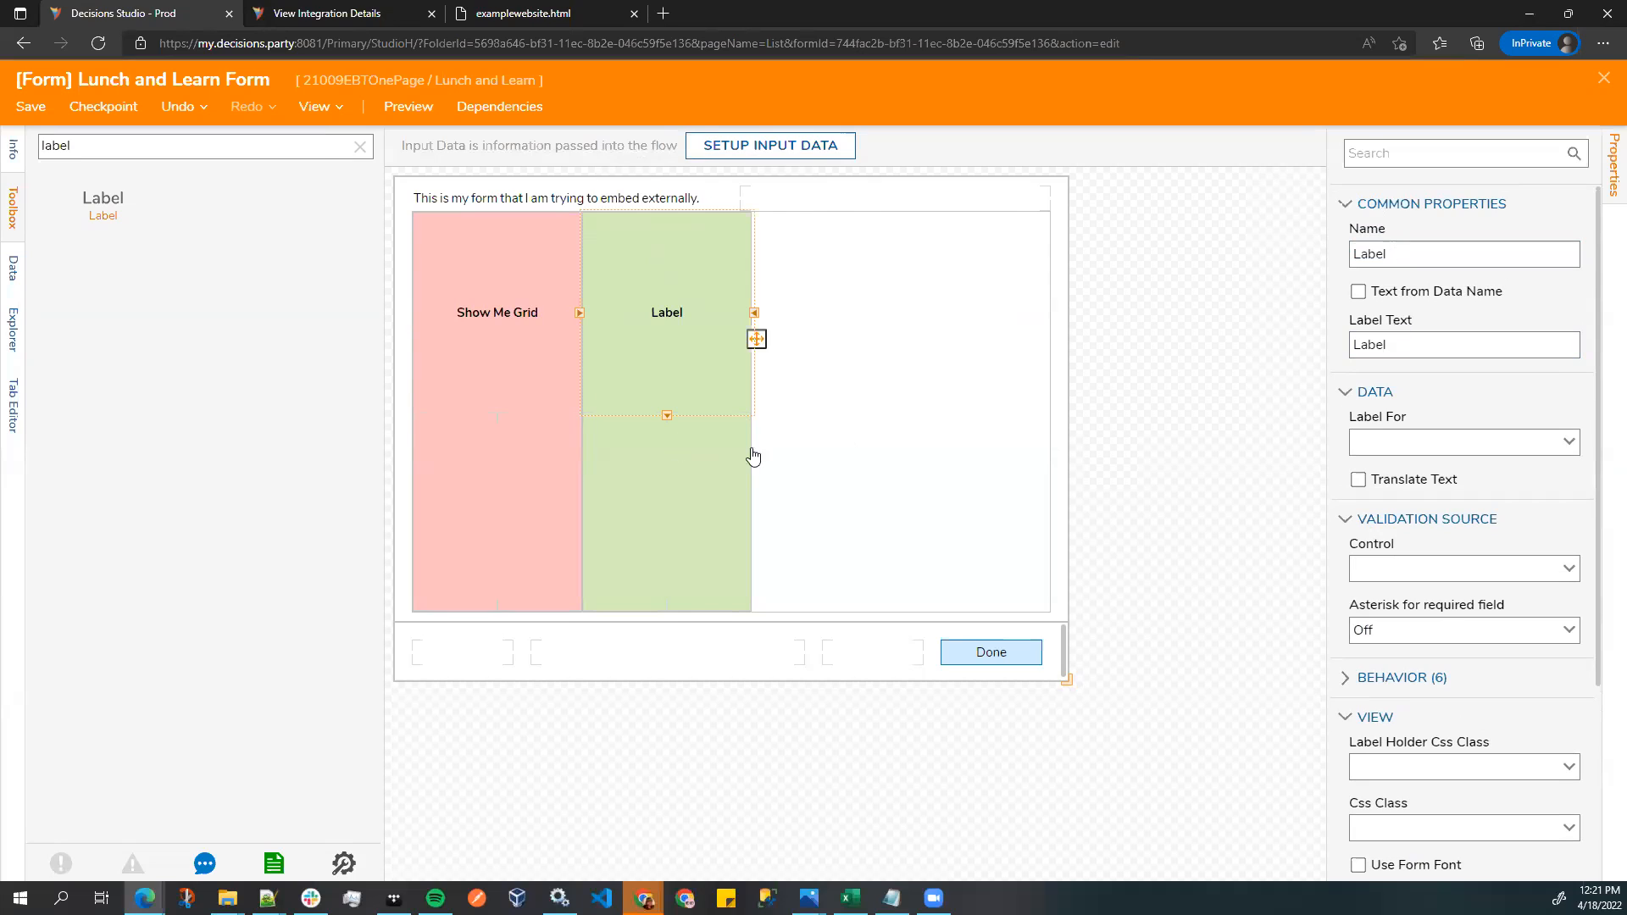
left_click(1360, 347)
key("ctrl+a")
type("Hid")
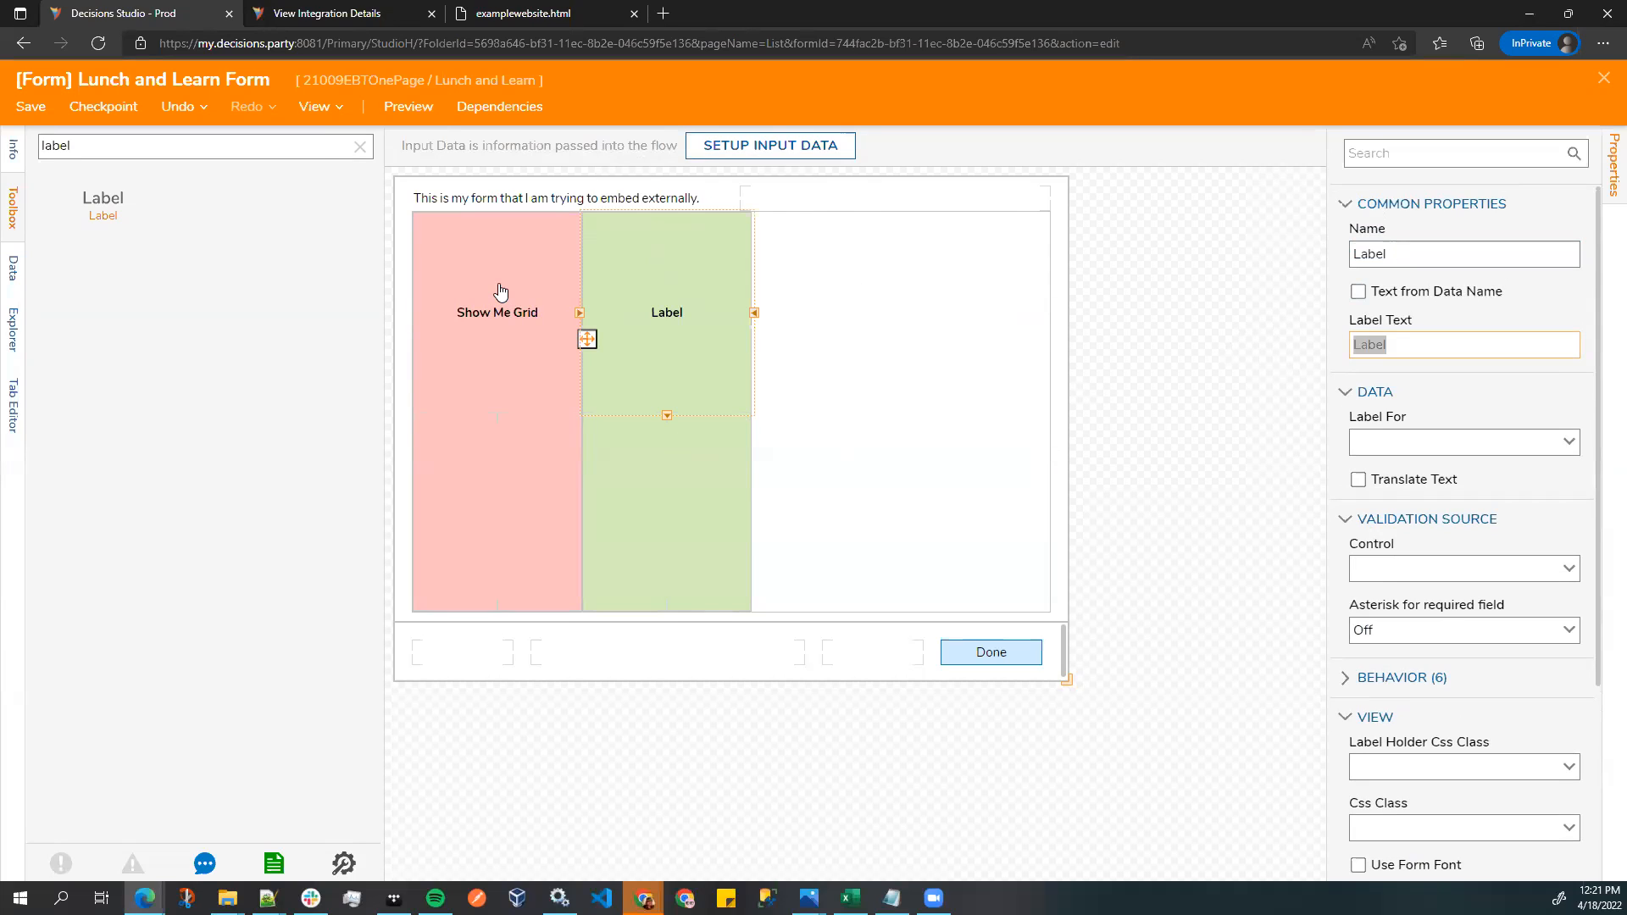
type("e Me Grid")
key("ctrl+a")
type("Hide Grid Layout")
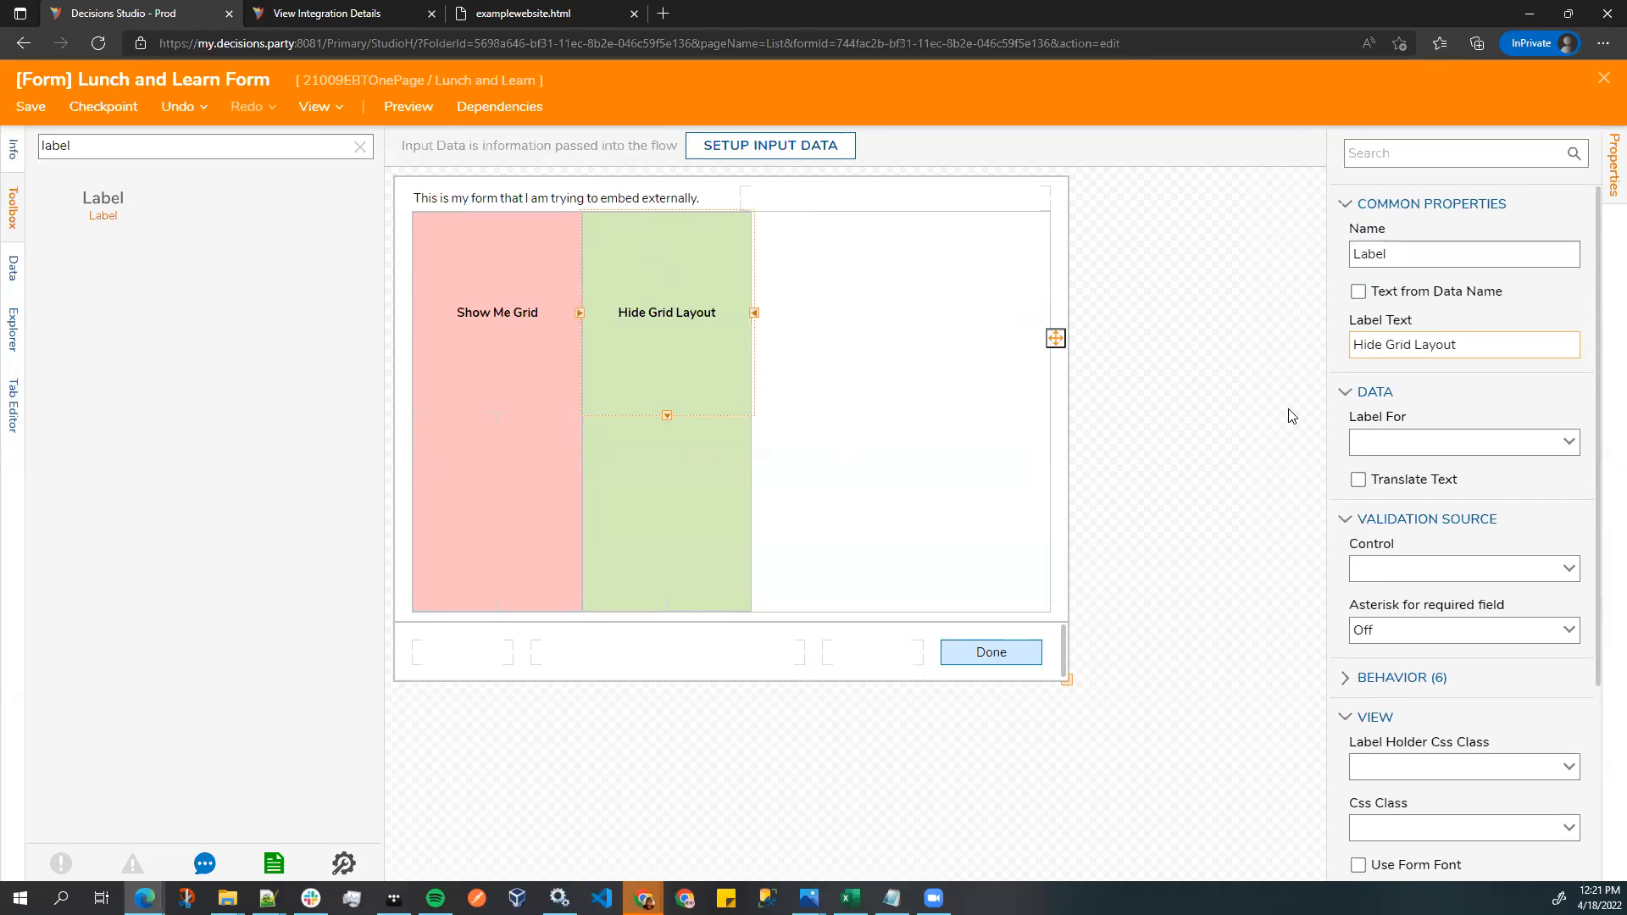
- Copy the green grid label's text and reuse it as the label's name, Hide Grid Layout [Label]
key("BackSpace")
key("BackSpace")
key("BackSpace")
key("BackSpace")
key("ctrl+a")
key("ctrl+c")
left_click(1453, 253)
key("ctrl+a")
key("ctrl+v")
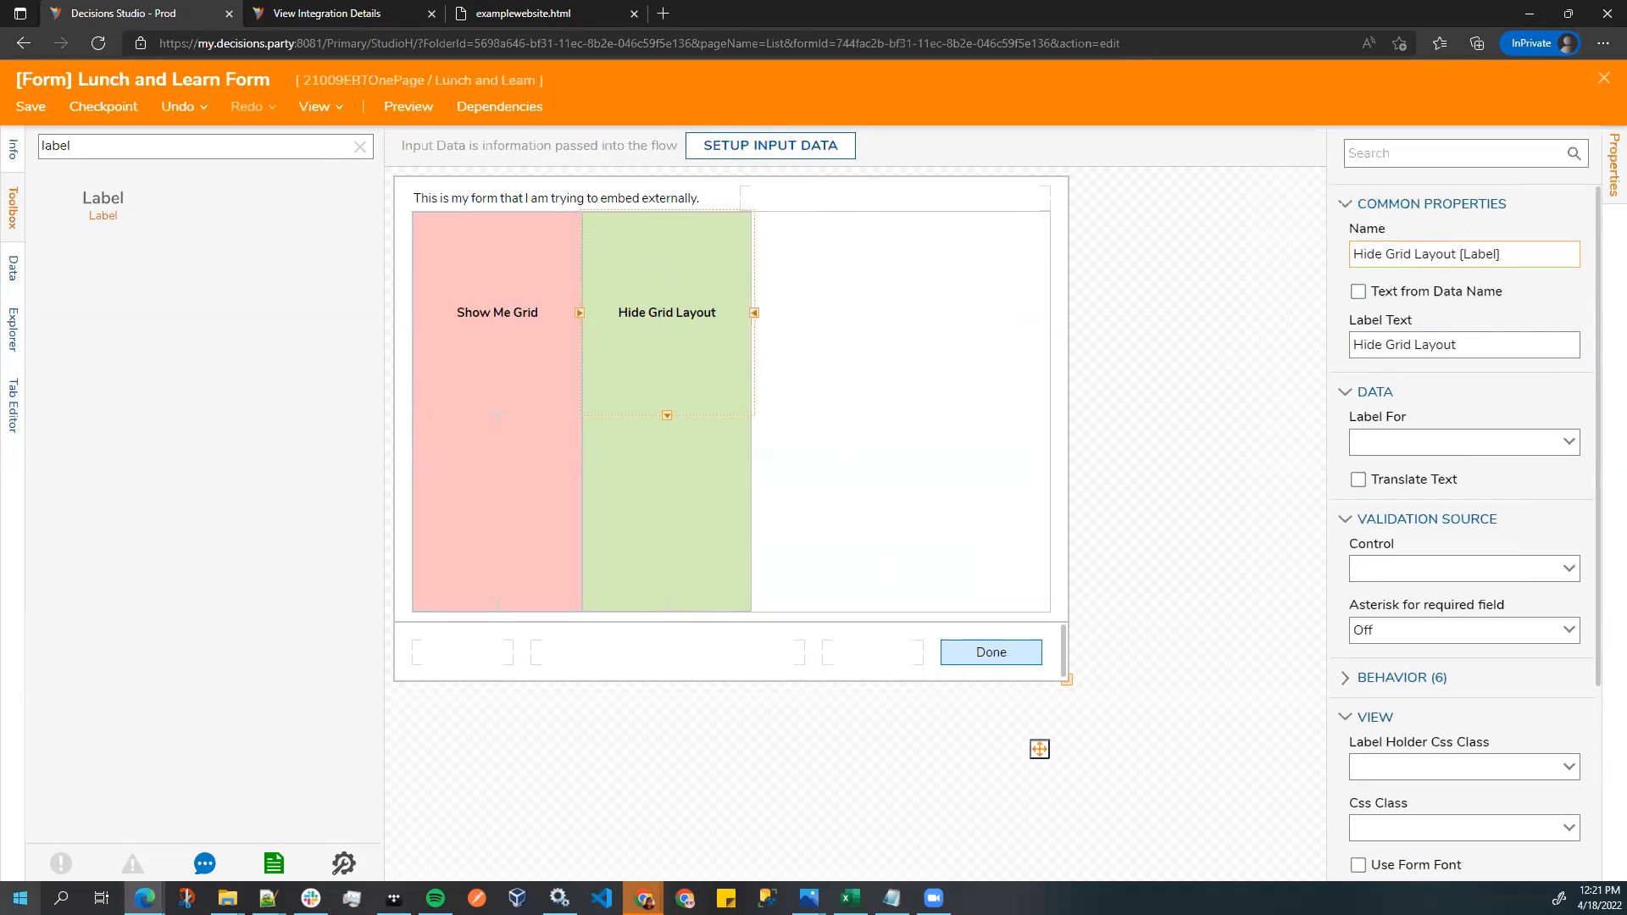
- Set the Horizontal Stack's children size mode to FitChildren and save the form without notes
left_click(866, 480)
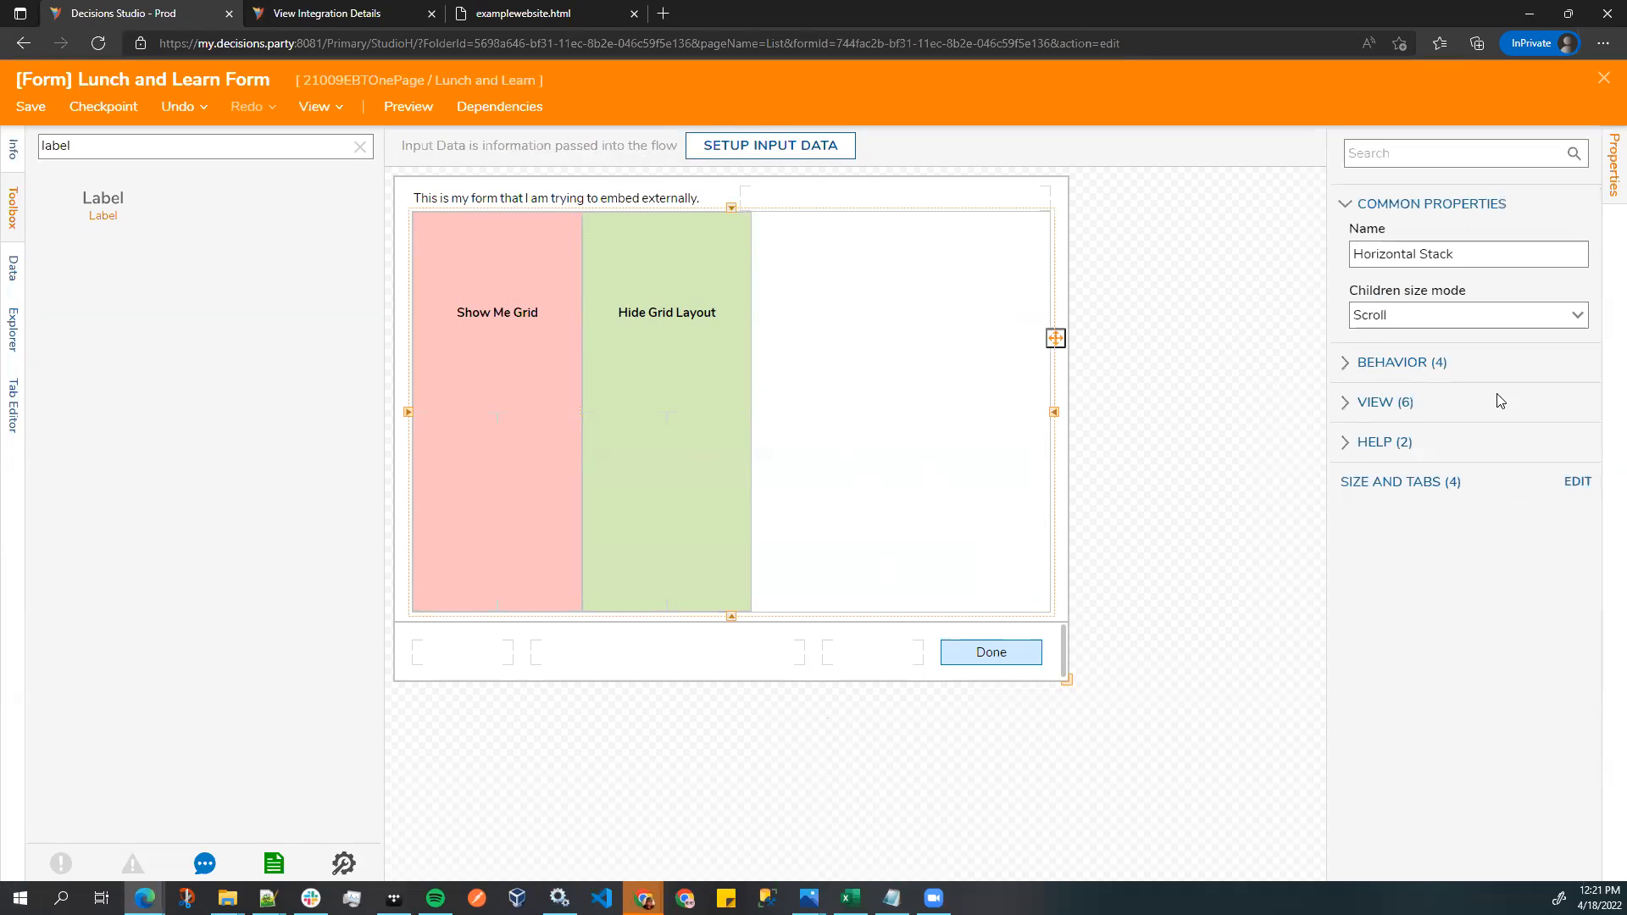
left_click(1578, 315)
left_click(1471, 423)
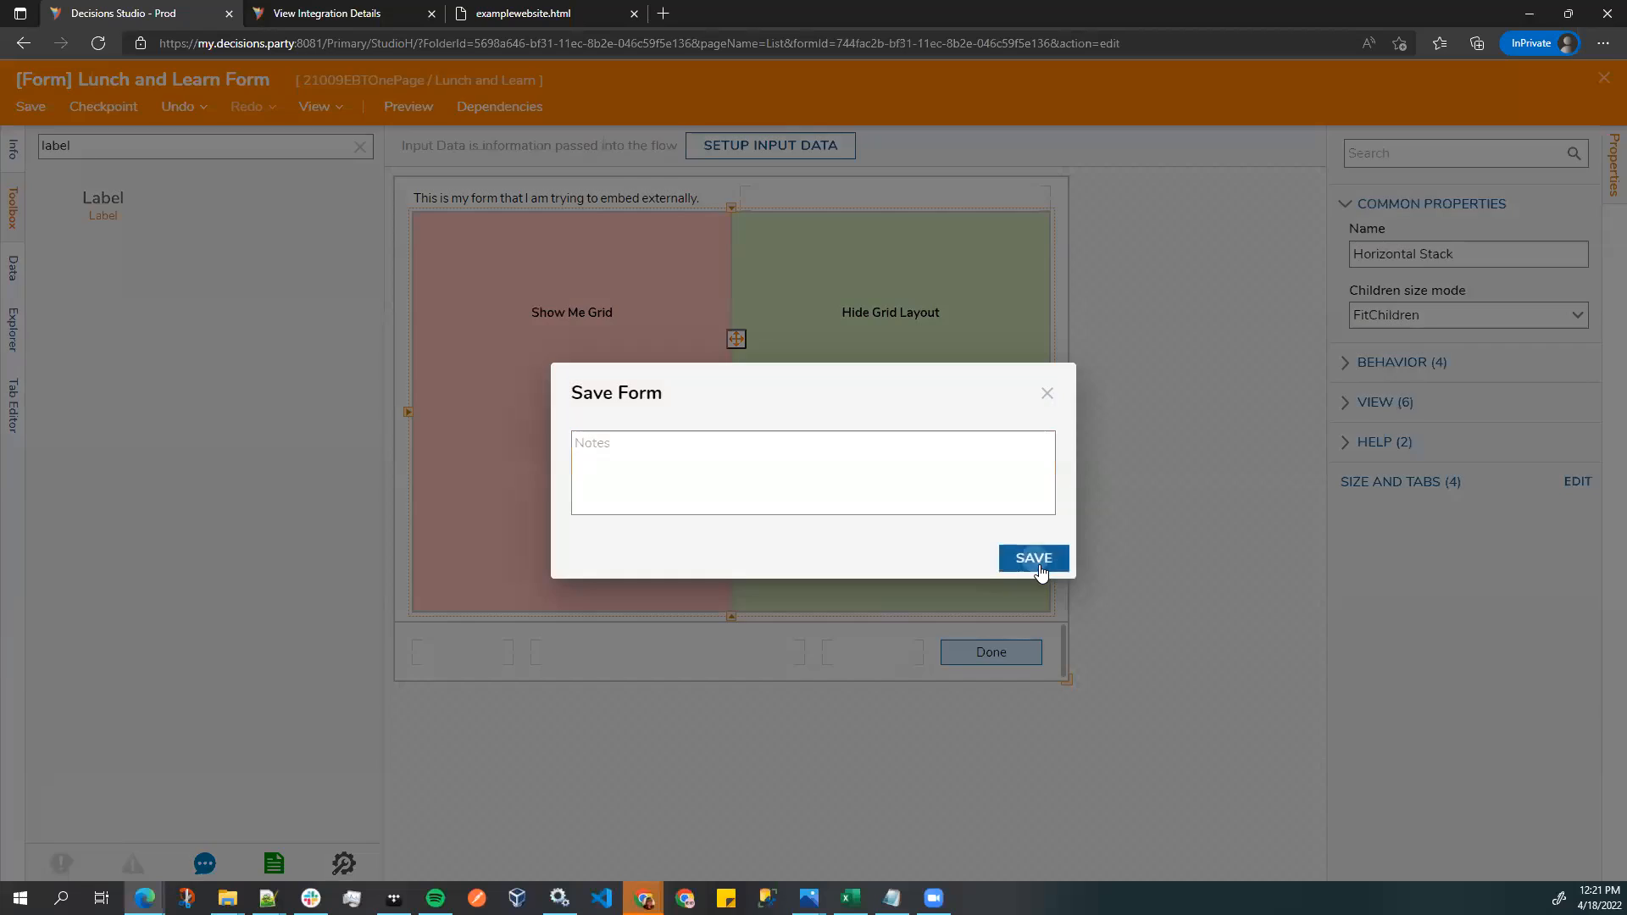
left_click(1033, 560)
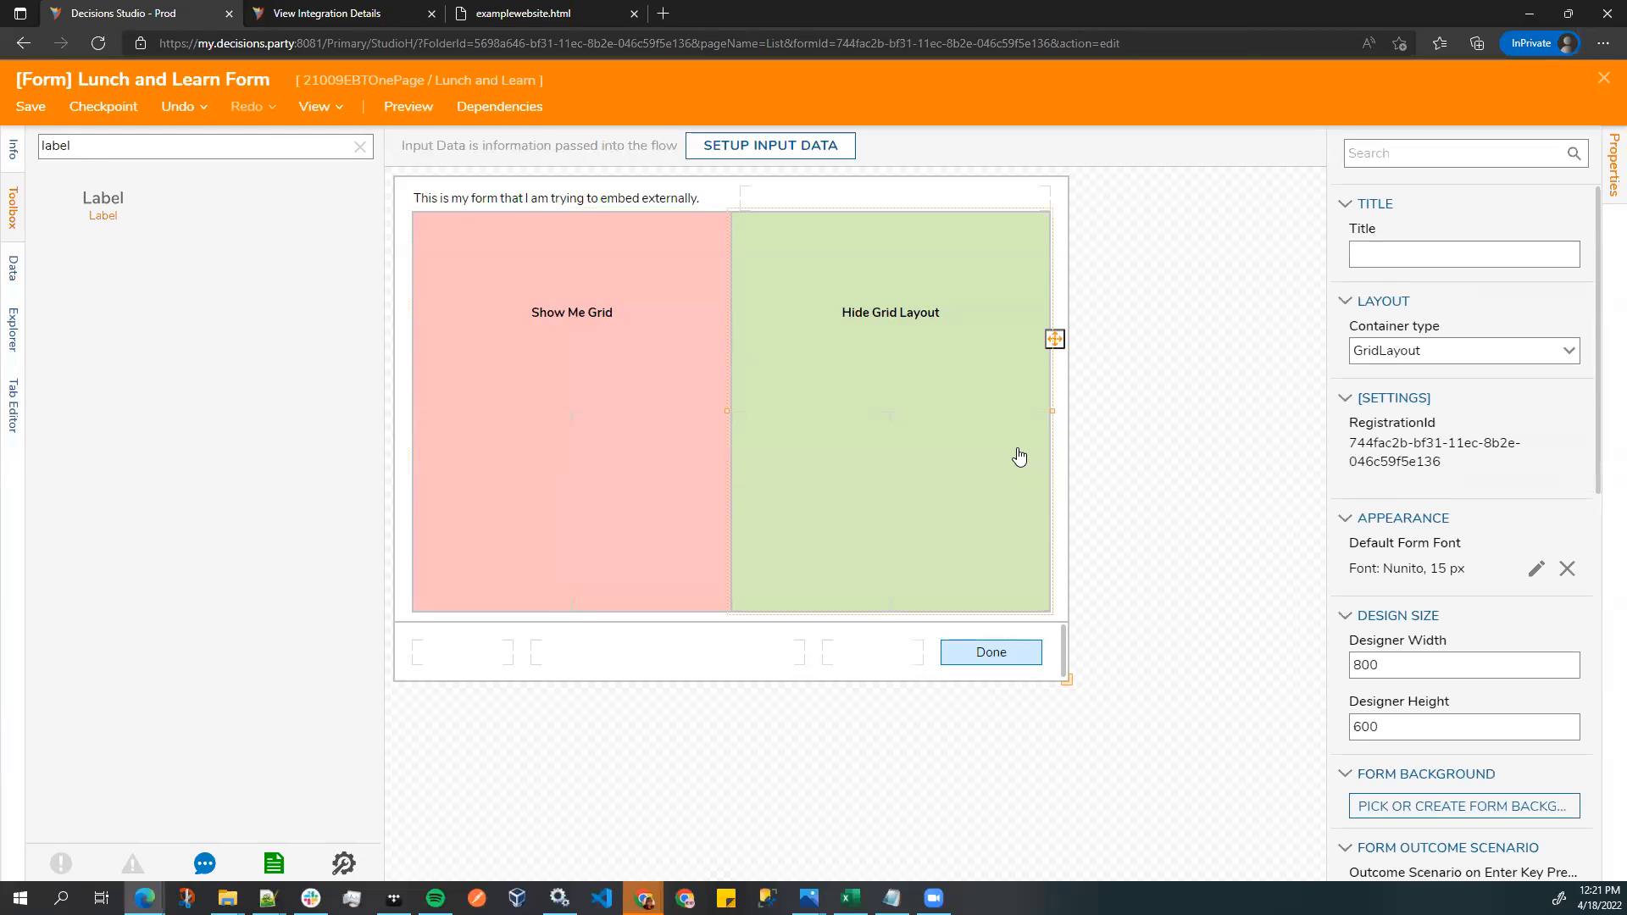
left_click(1236, 447)
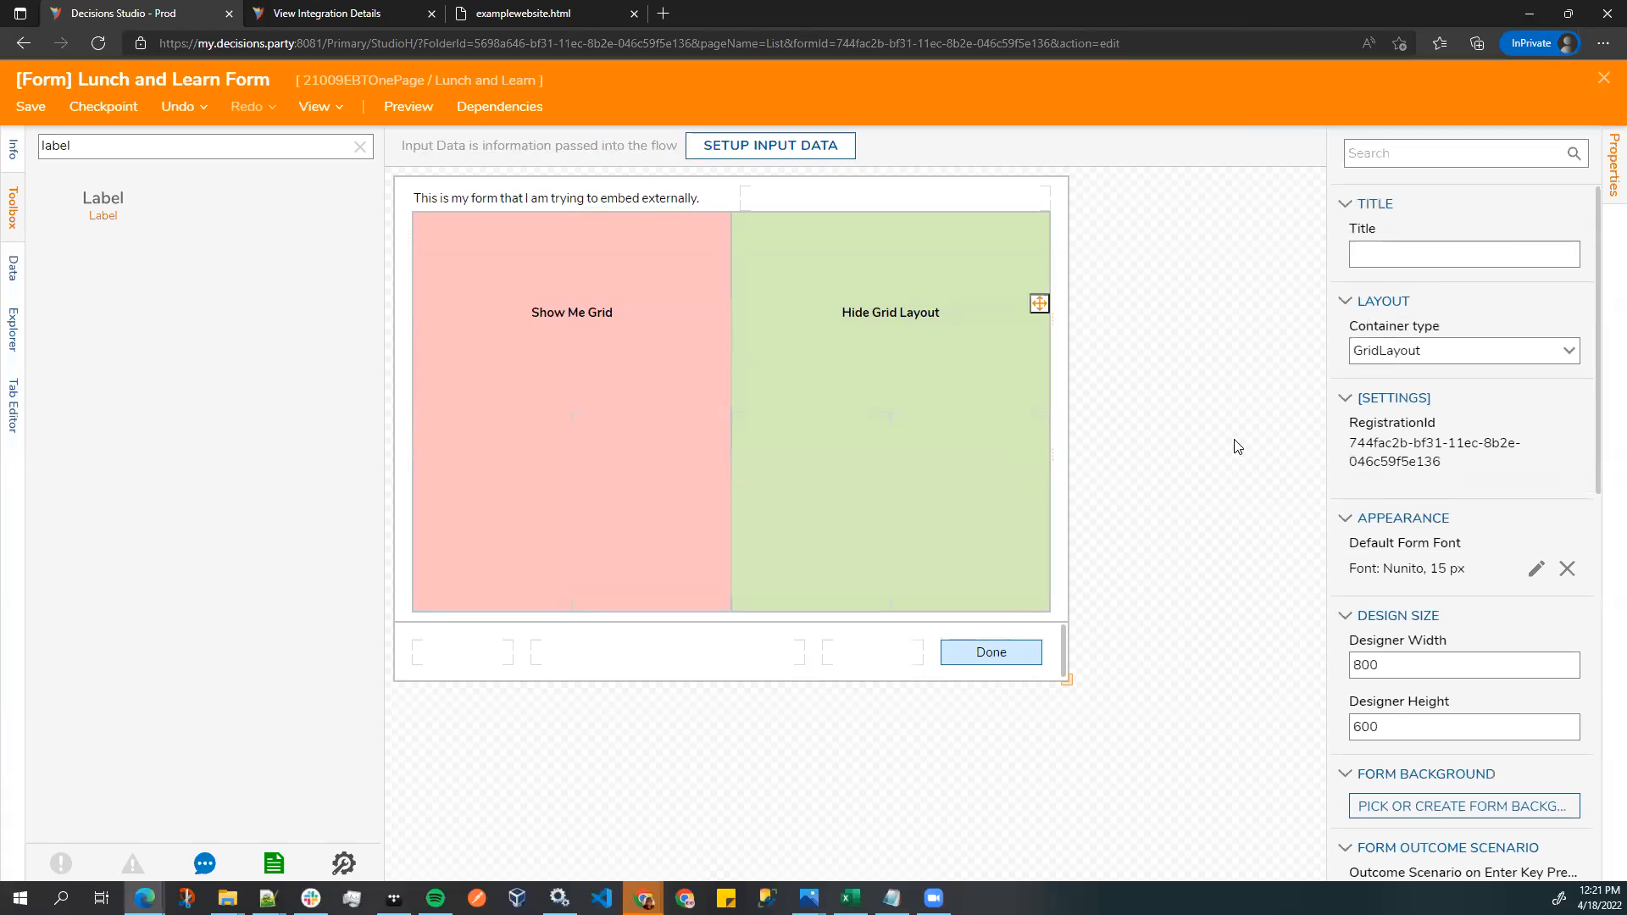
scroll(1355, 443, "down", 8)
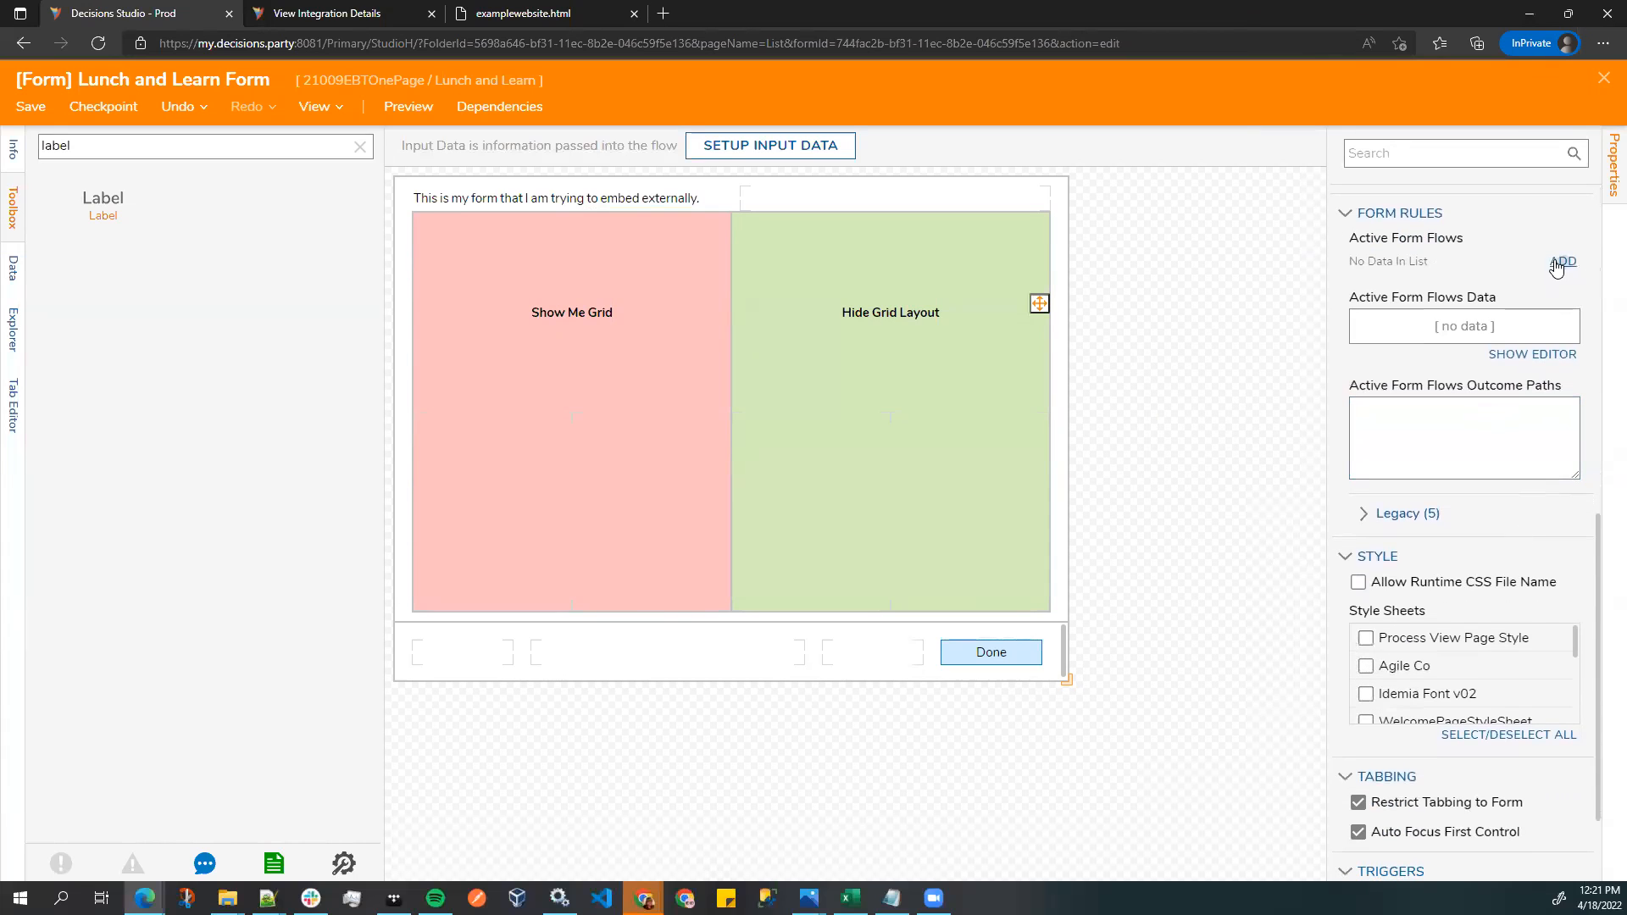
left_click(1562, 263)
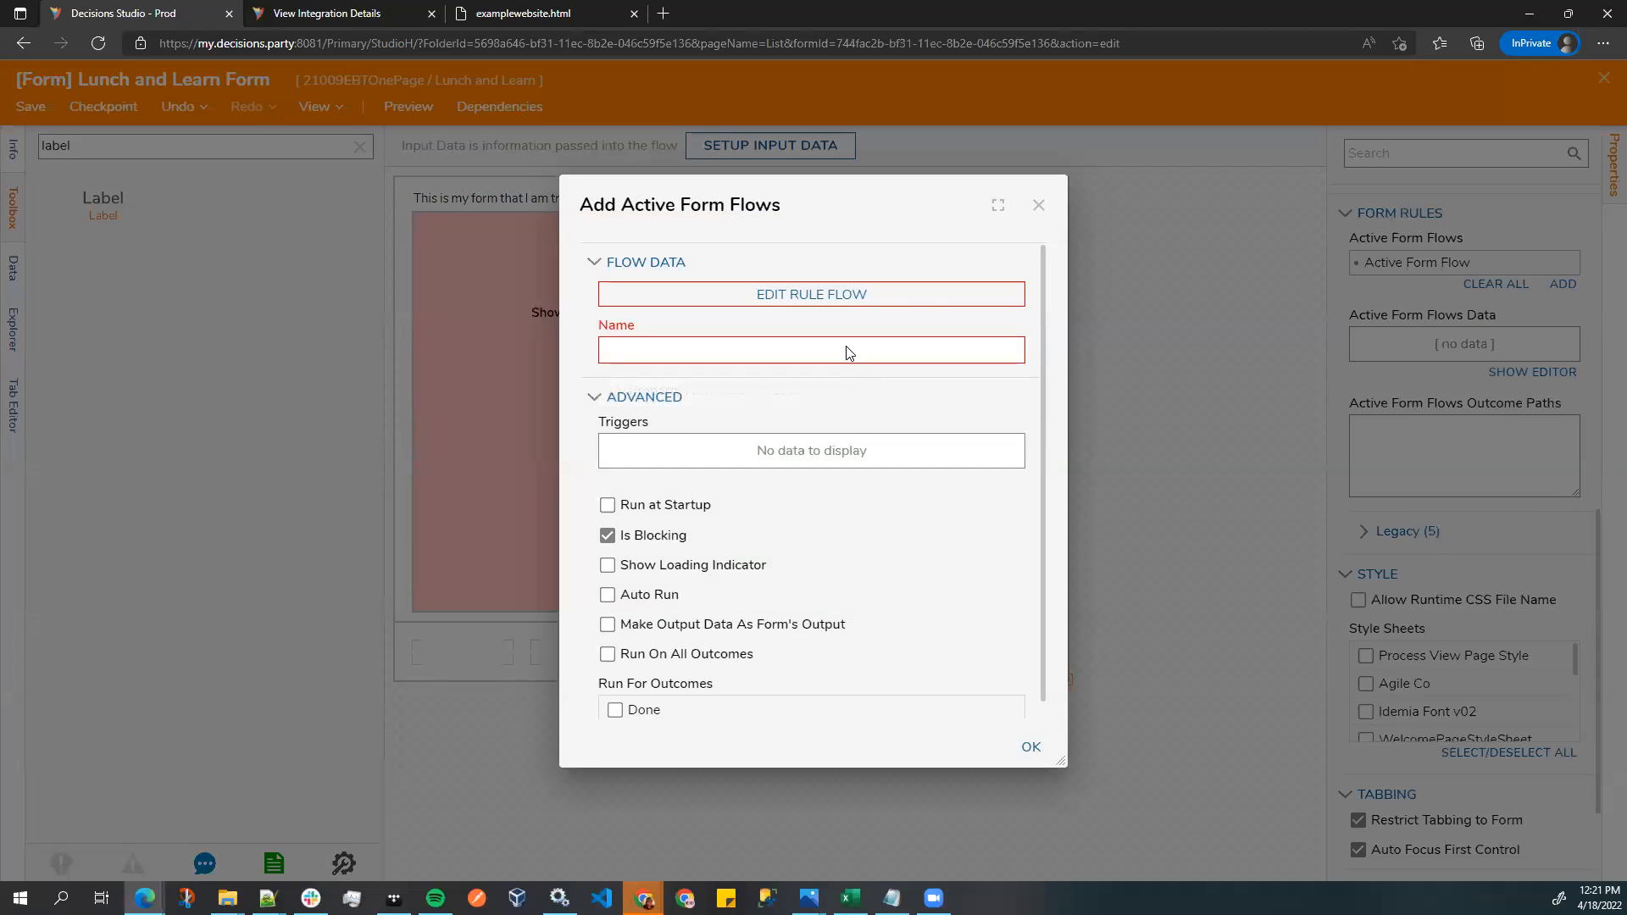
type("how and")
left_click(1038, 205)
- Find the Event Button component and place it in the form's bottom bar directly beside the Done button
left_click(359, 146)
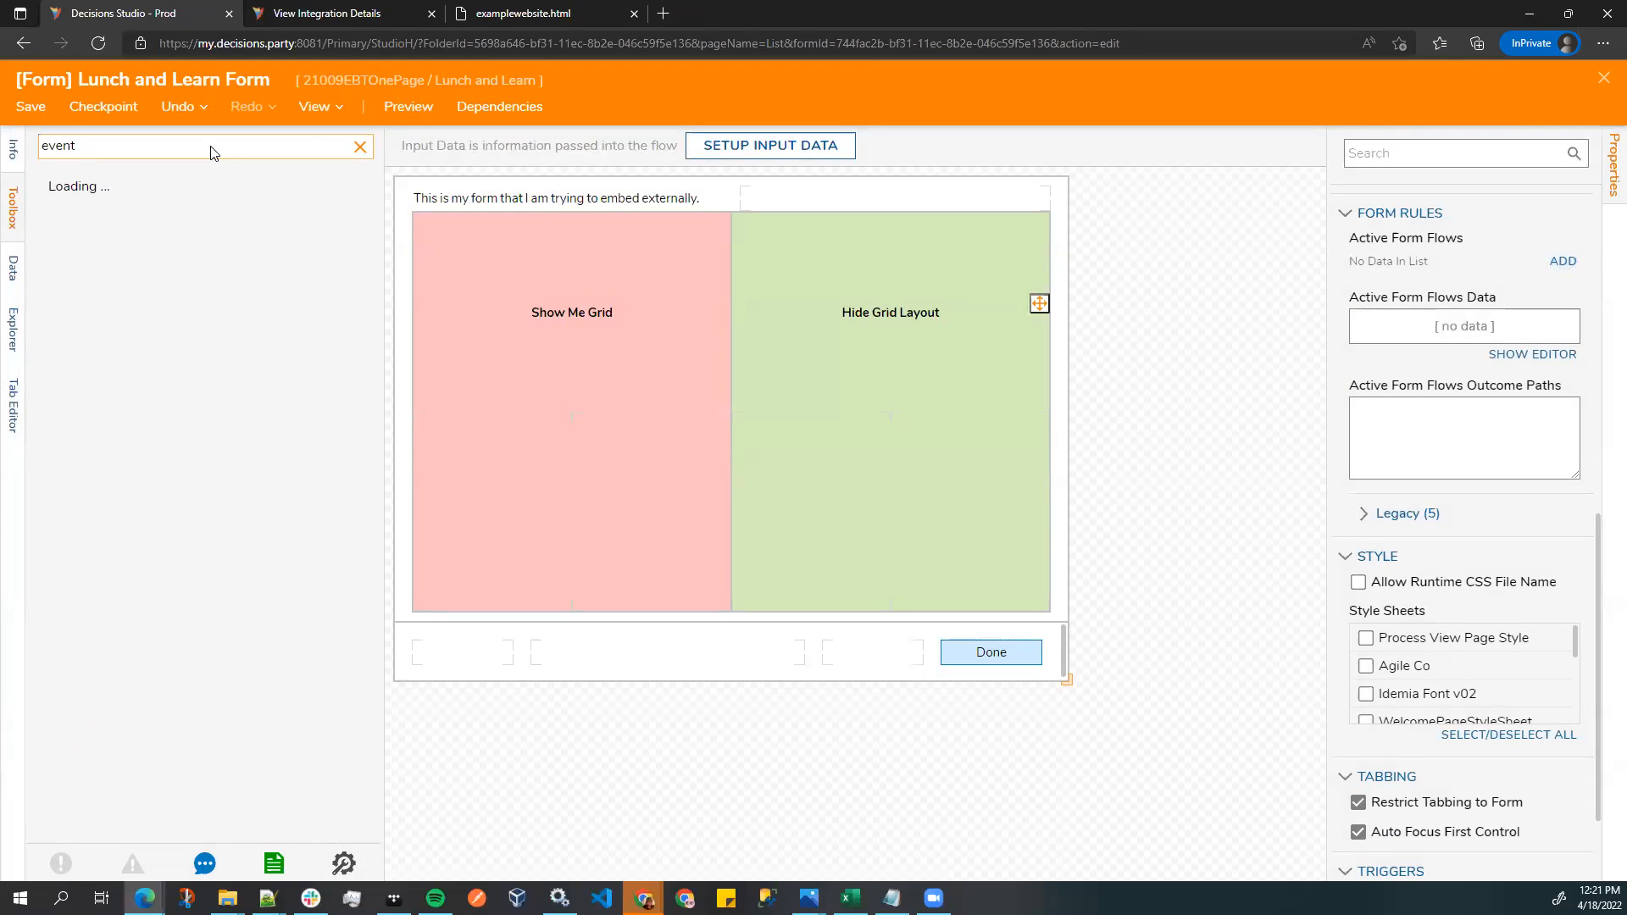
left_click_drag(103, 195, 838, 654)
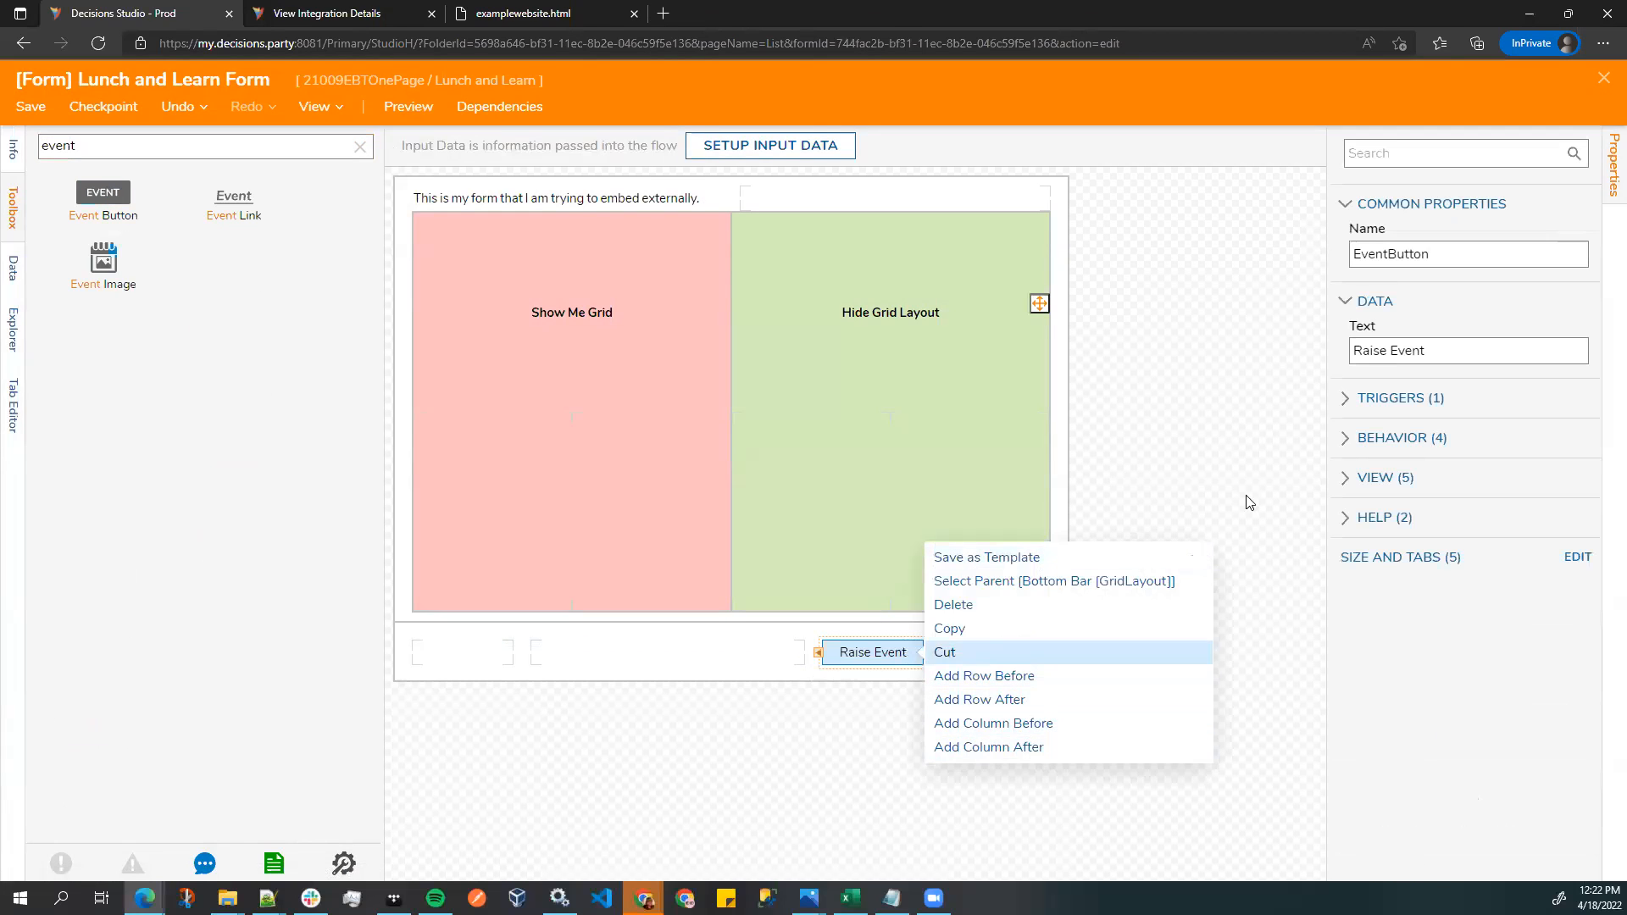
left_click(1452, 340)
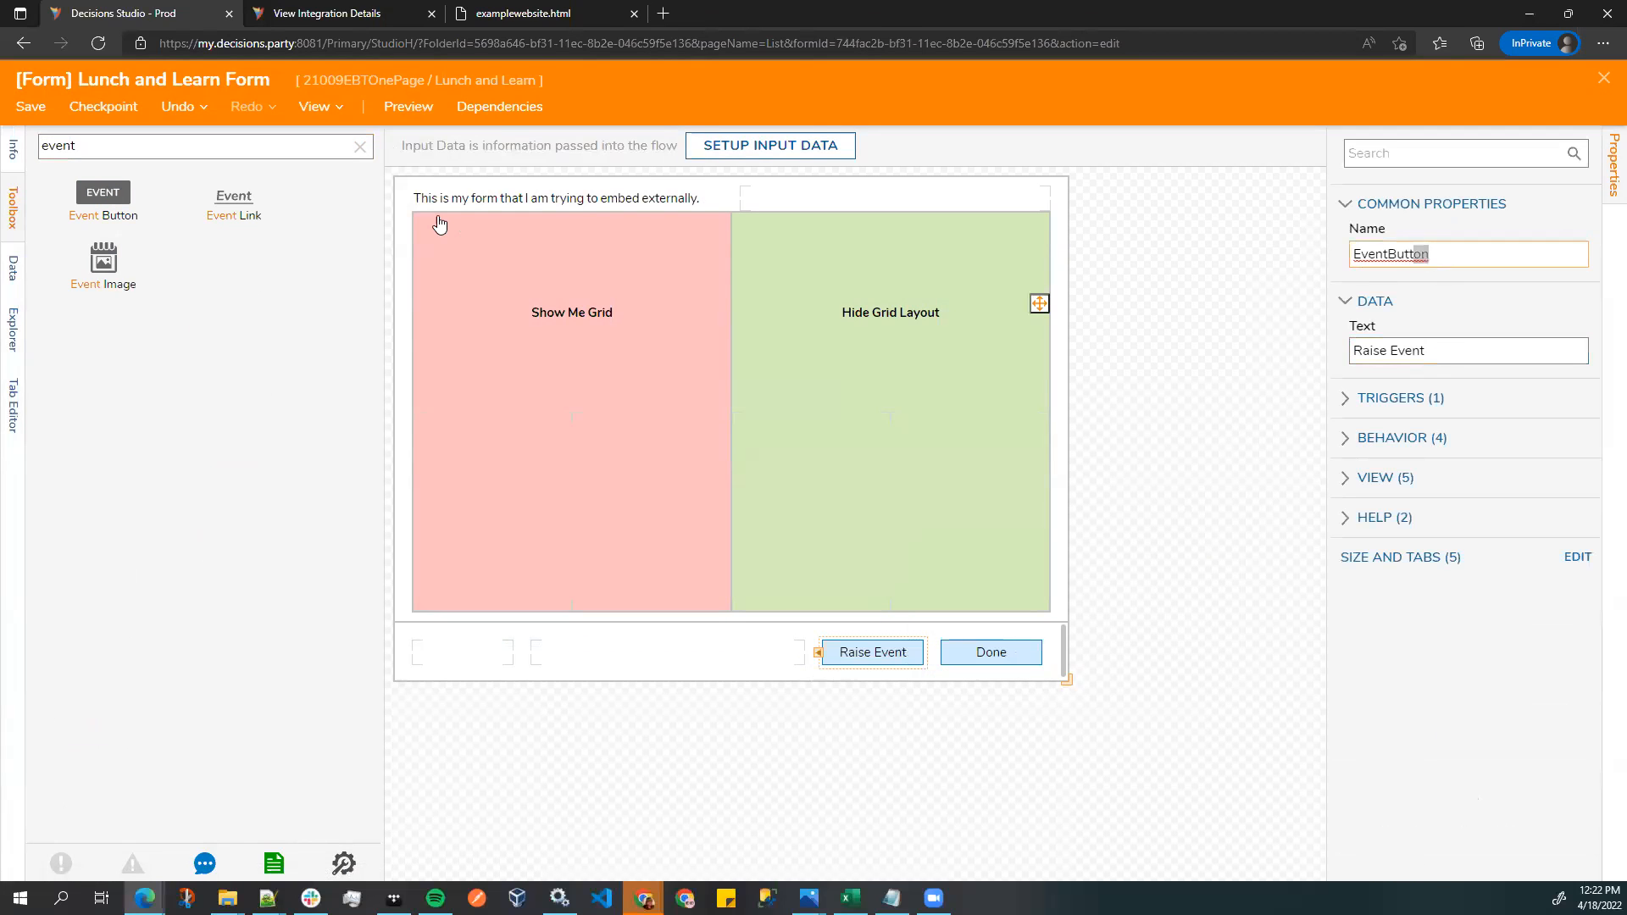
- Change the event button's text to Show / Hide
left_click(1494, 355)
key("shift+Left")
key("shift+Left")
key("shift+Left")
key("shift+Left")
key("shift+Left")
key("shift+Left")
key("shift+Left")
key("shift+Left")
key("shift+Left")
key("shift+Left")
type("Show / Hi8de")
key("BackSpace")
key("BackSpace")
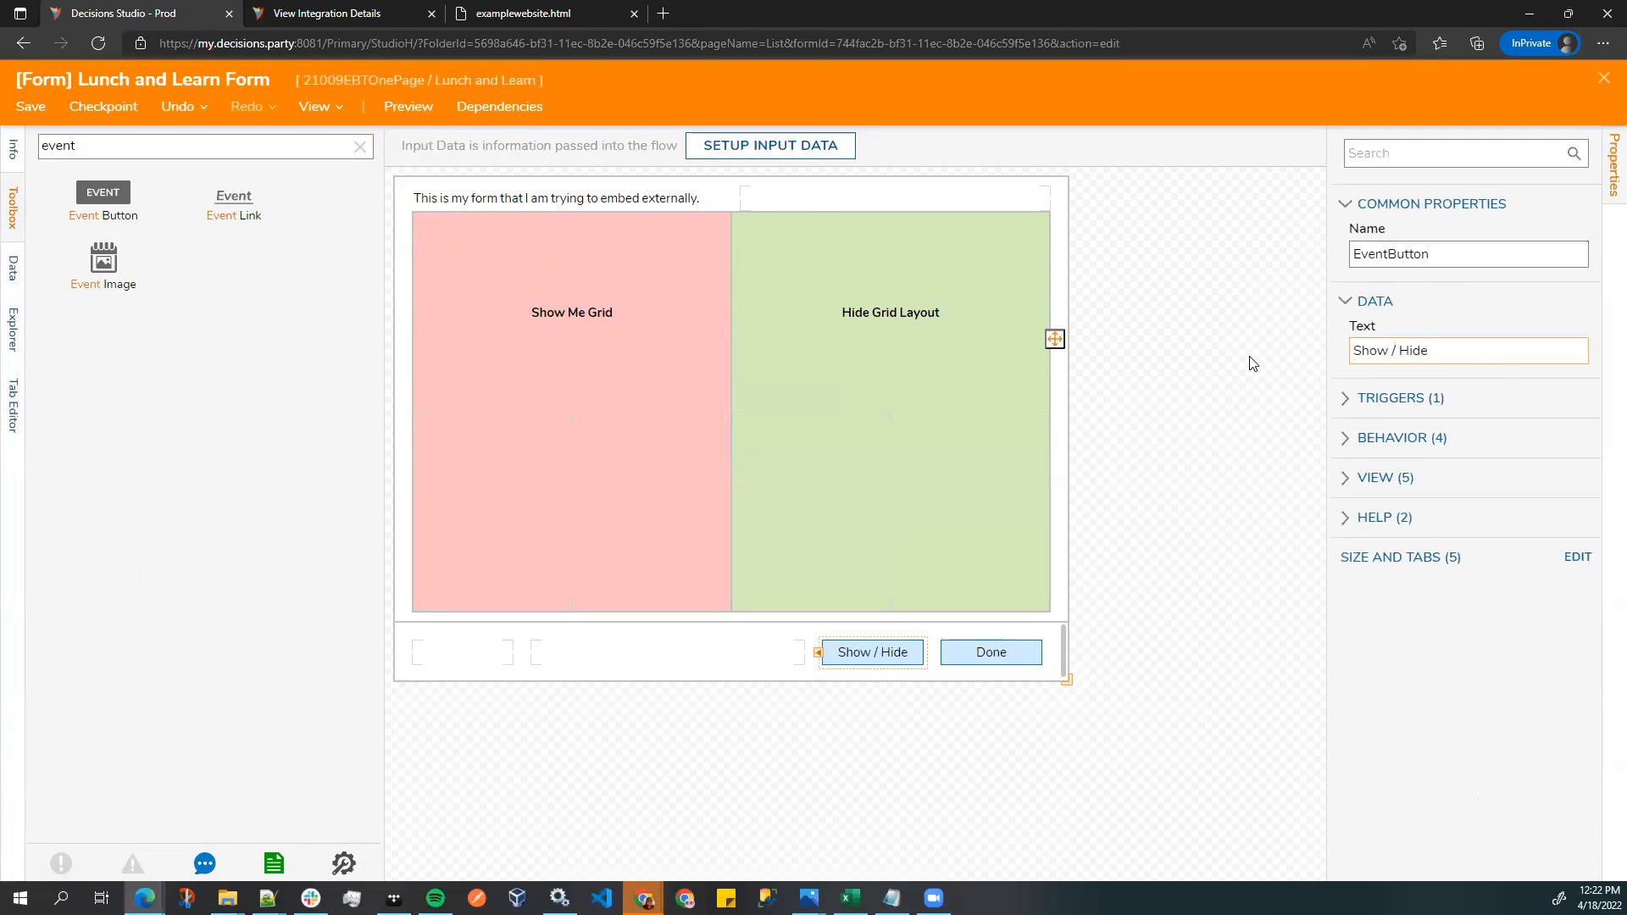
- Add an active form flow to the form and name it Show and Hide - Hide Grid Layout
left_click(1250, 360)
scroll(1522, 554, "down", 6)
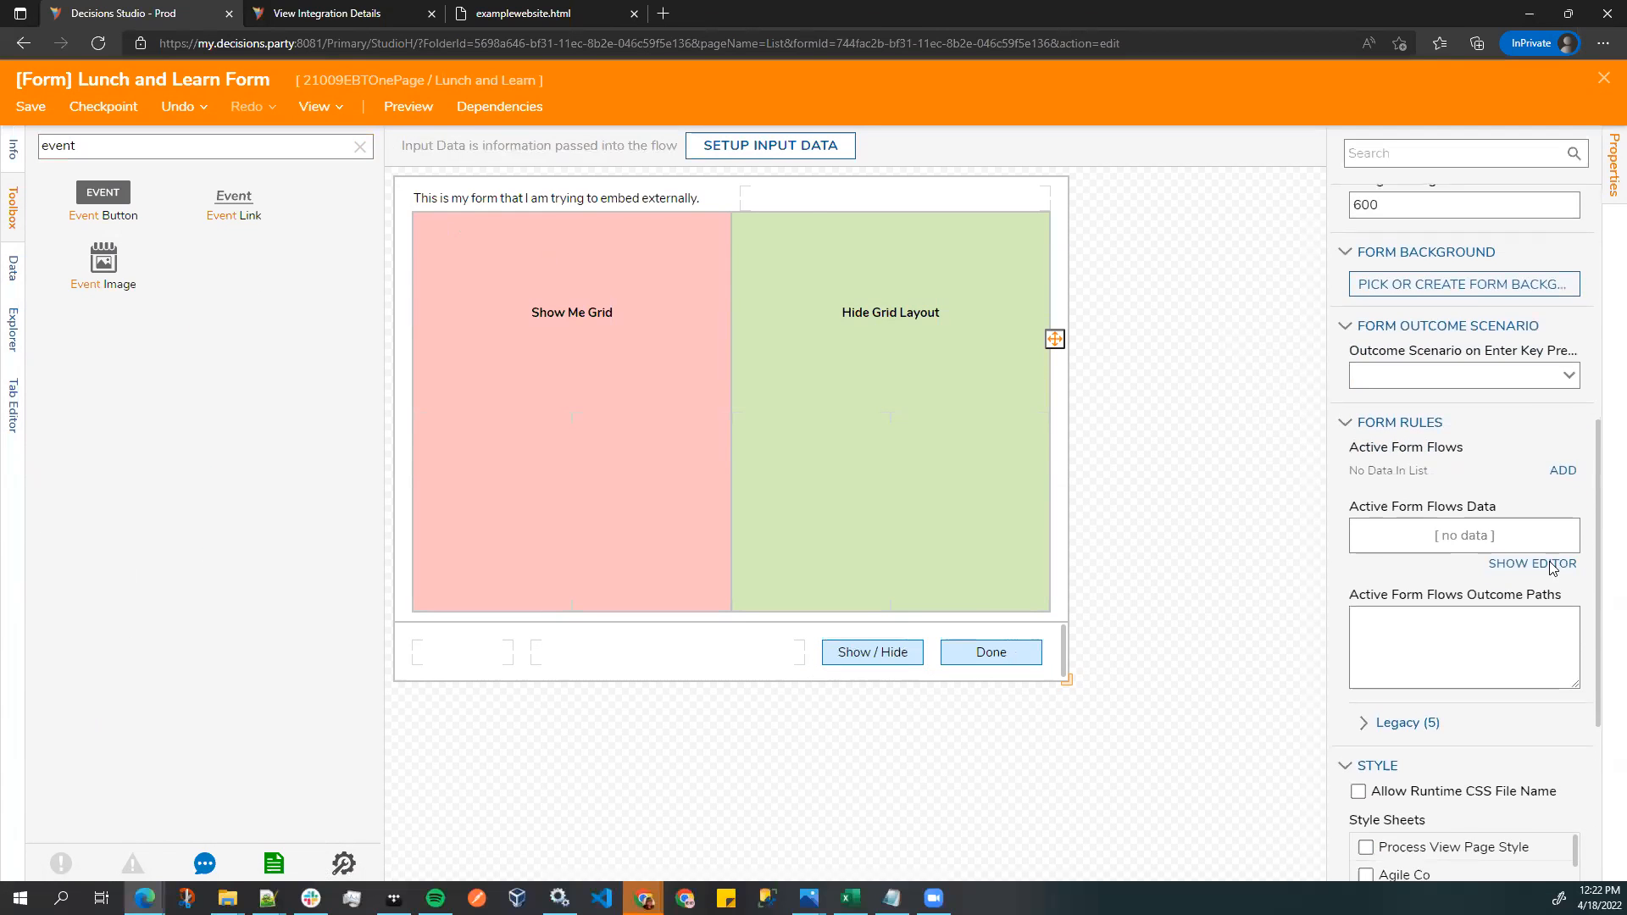
left_click(1562, 471)
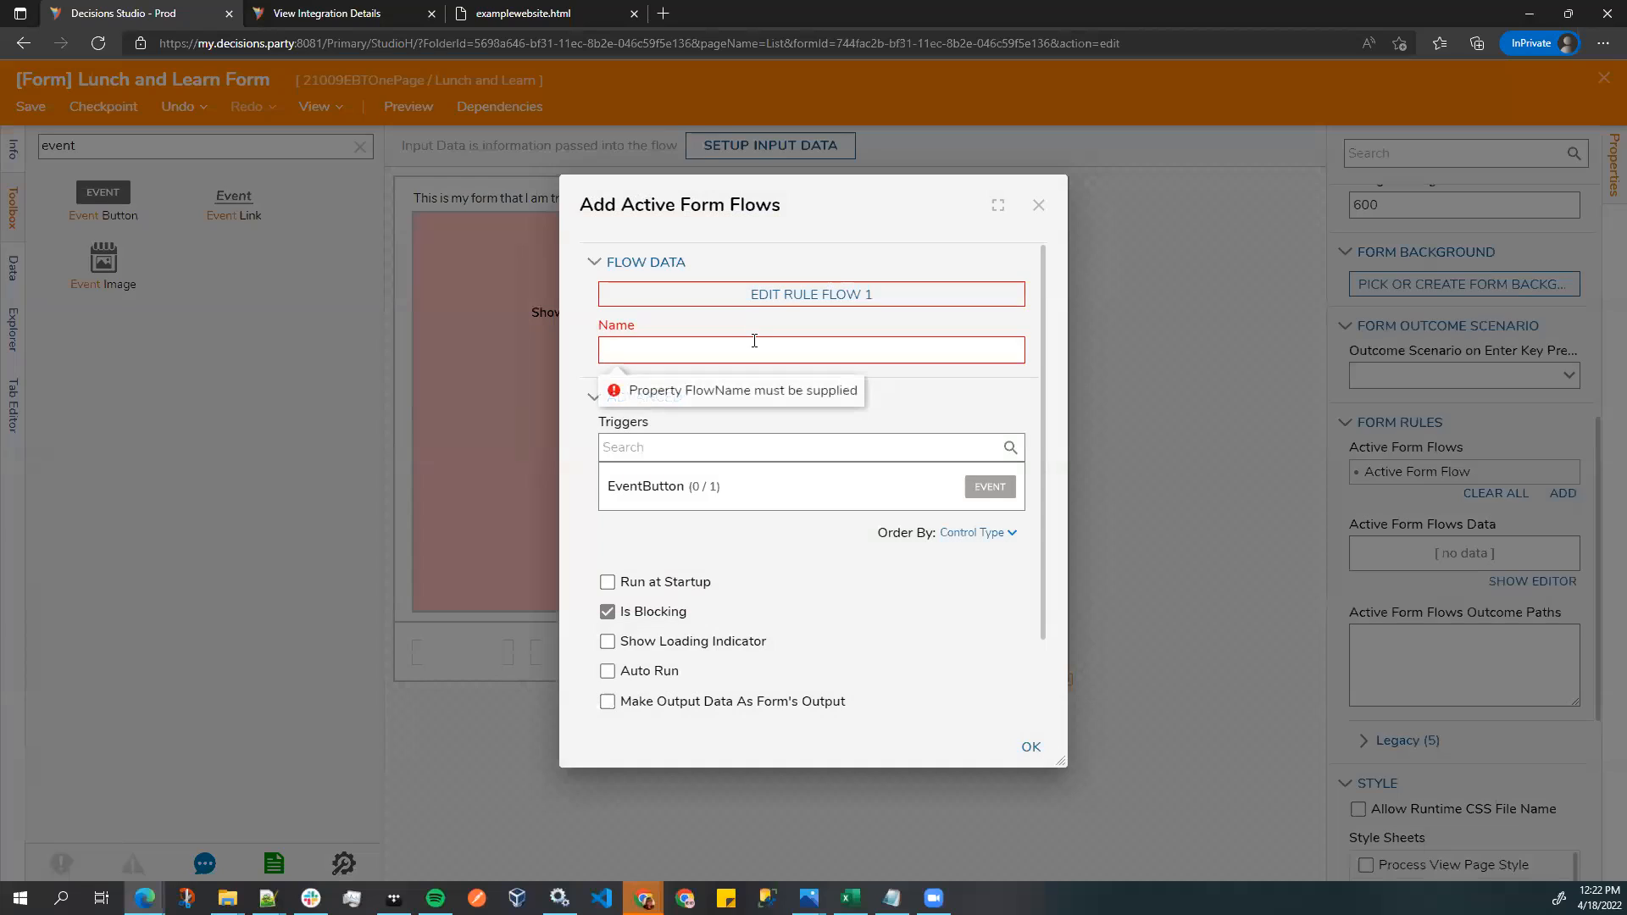
type("Show and Hide")
key("ctrl+v")
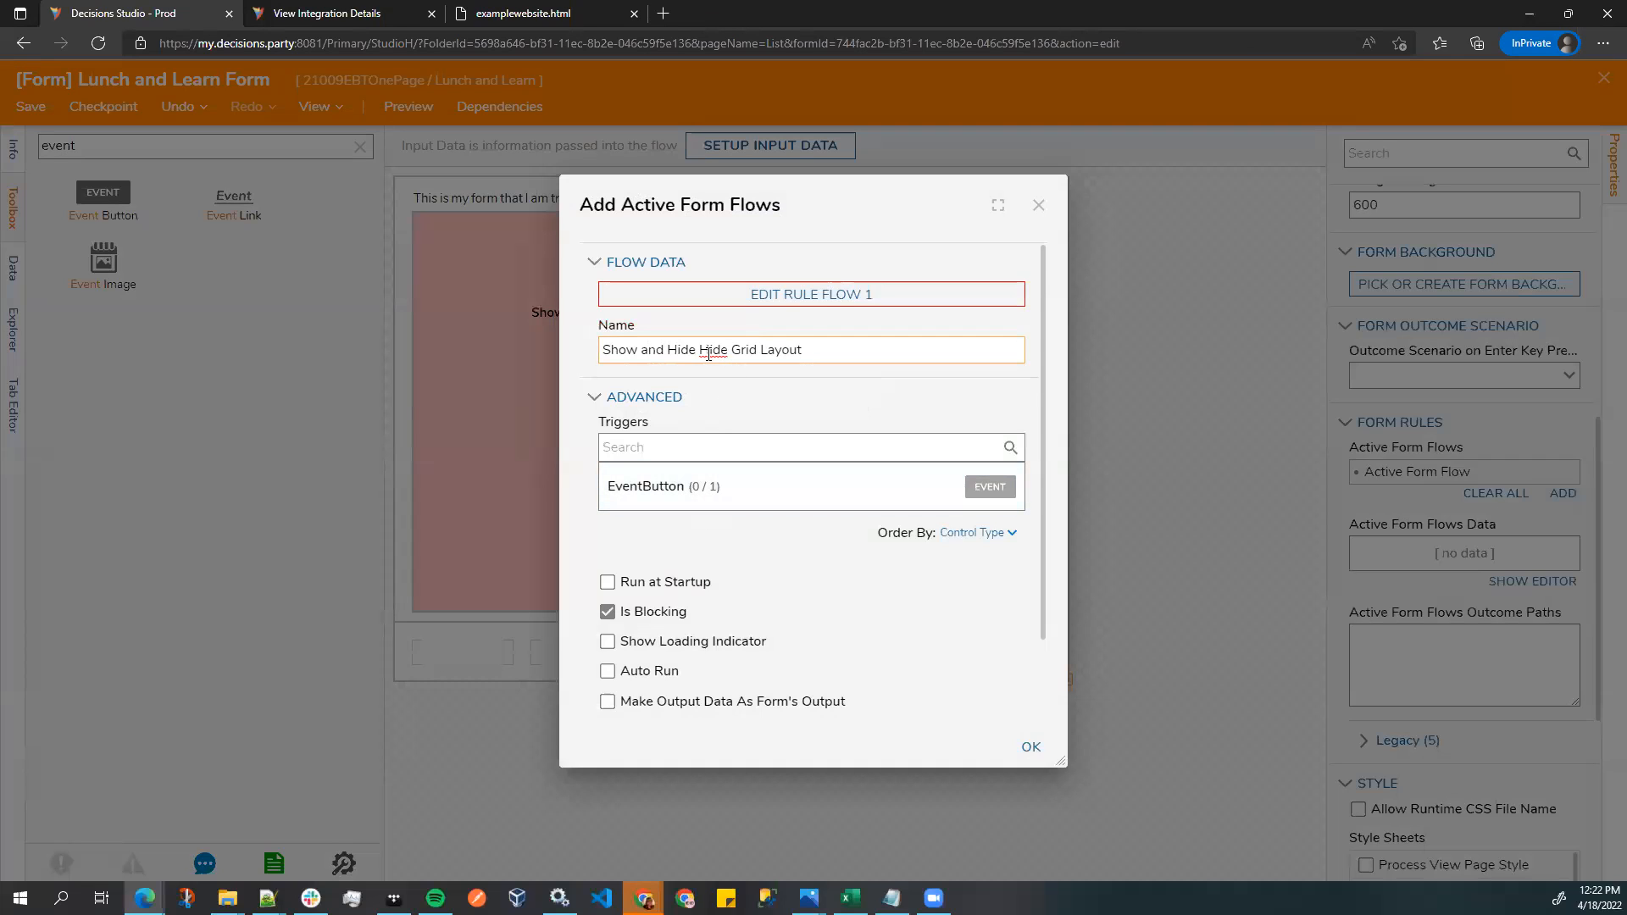
type("-")
- Set the EventButton's Click event as the trigger of the active form flow
scroll(831, 466, "down", 1)
left_click(807, 433)
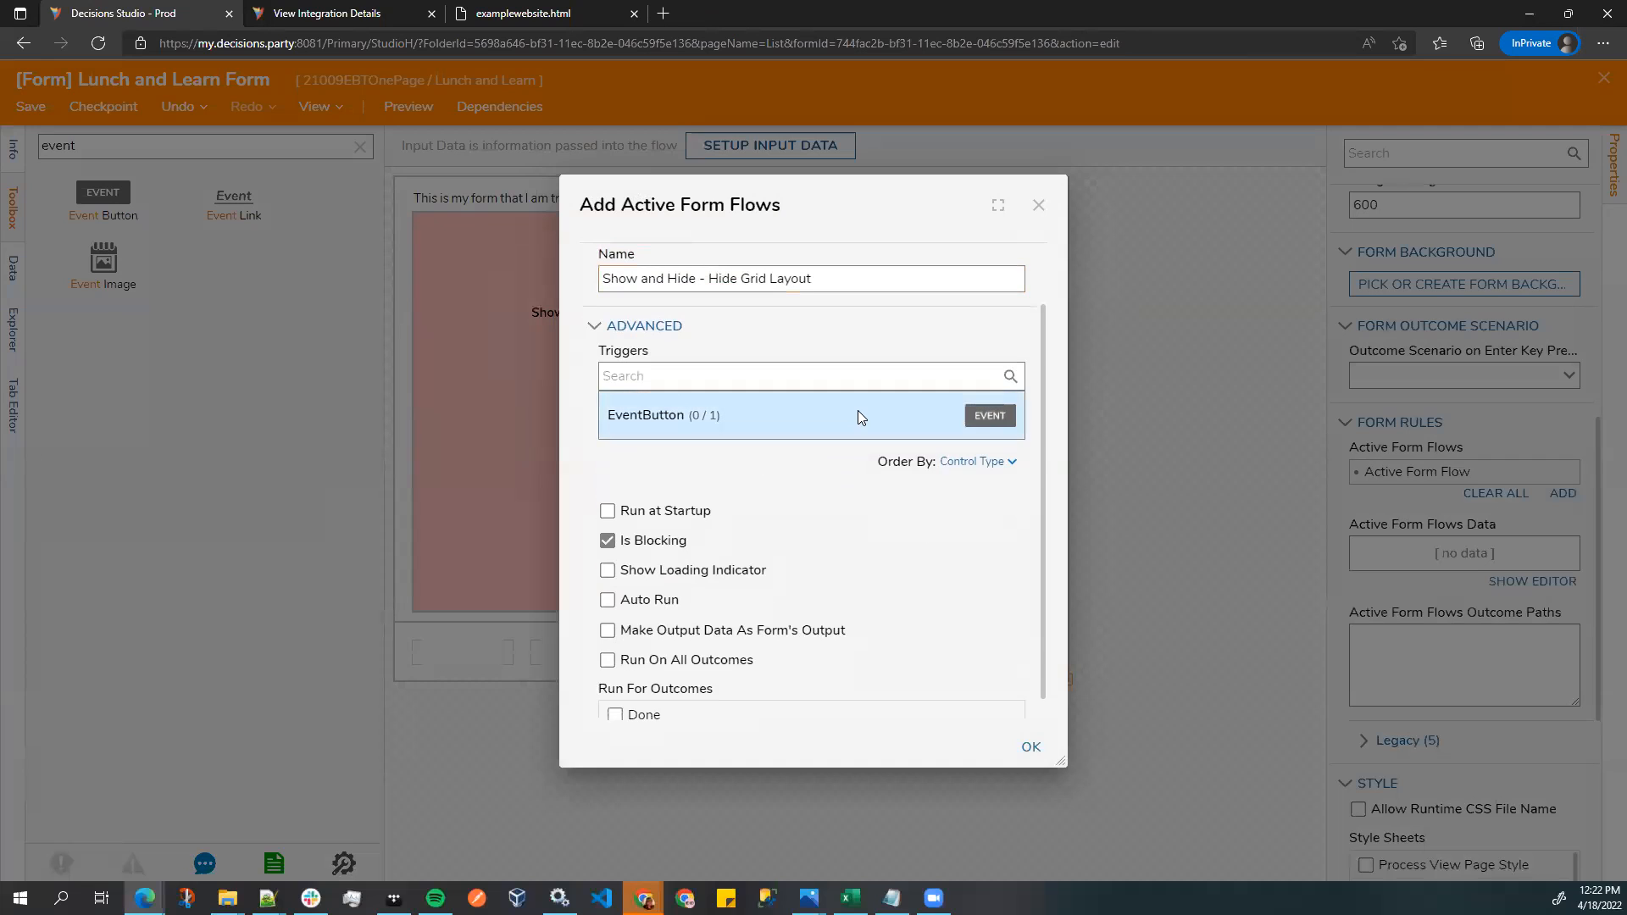
left_click(627, 442)
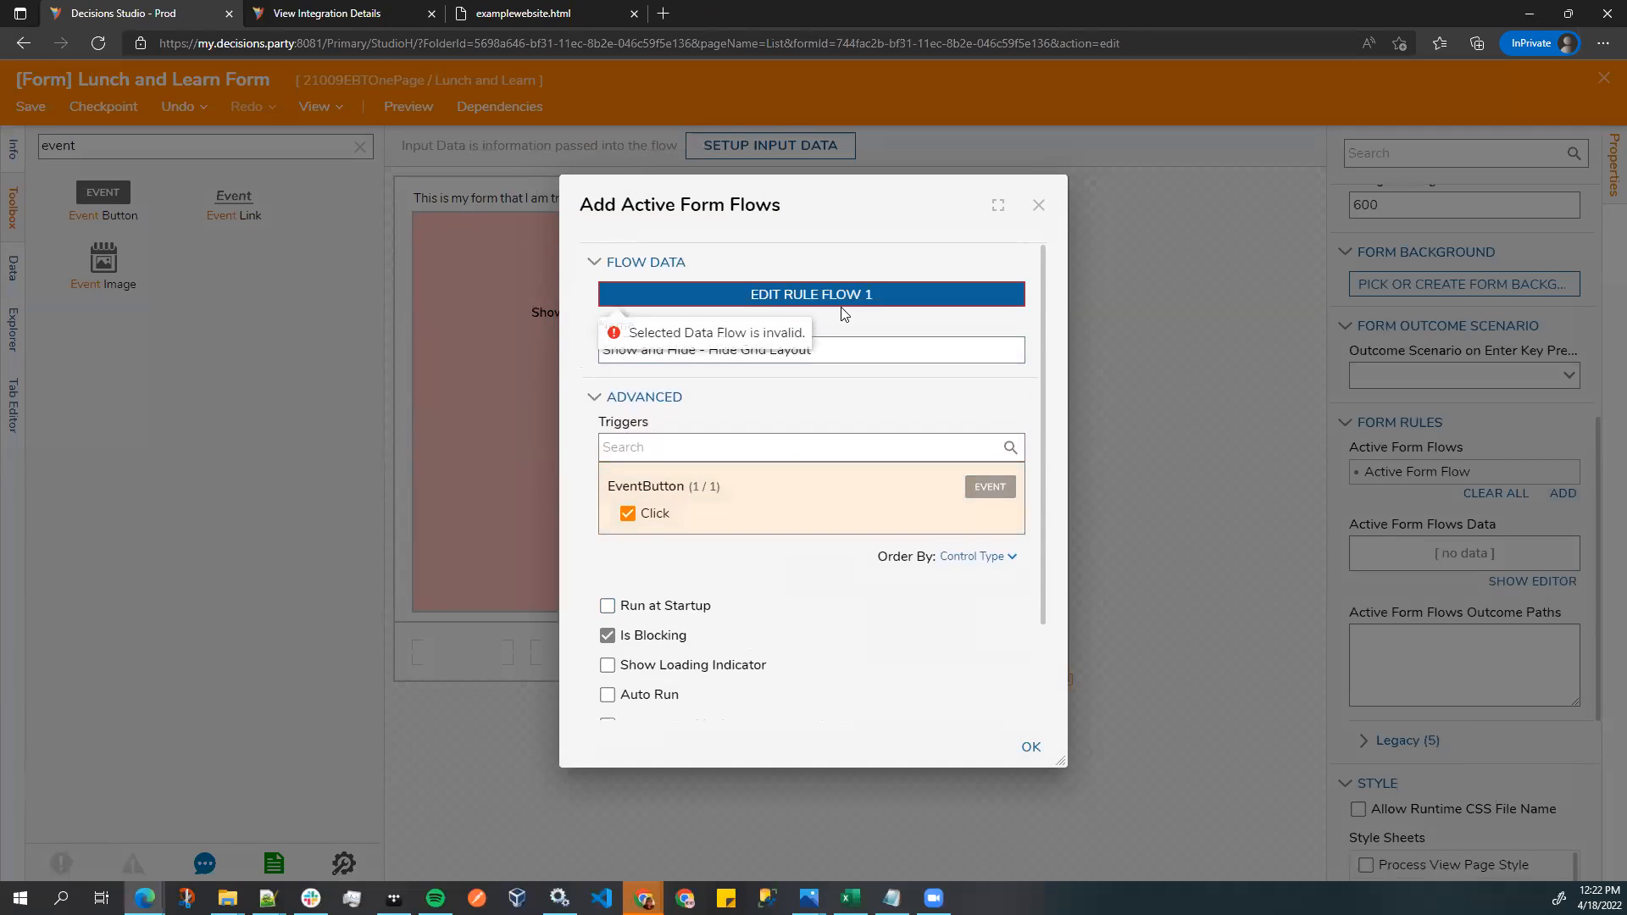
- Open the active form flow's rule flow, move the end step farther from the start, and insert the Value Is True rule between them
left_click(831, 288)
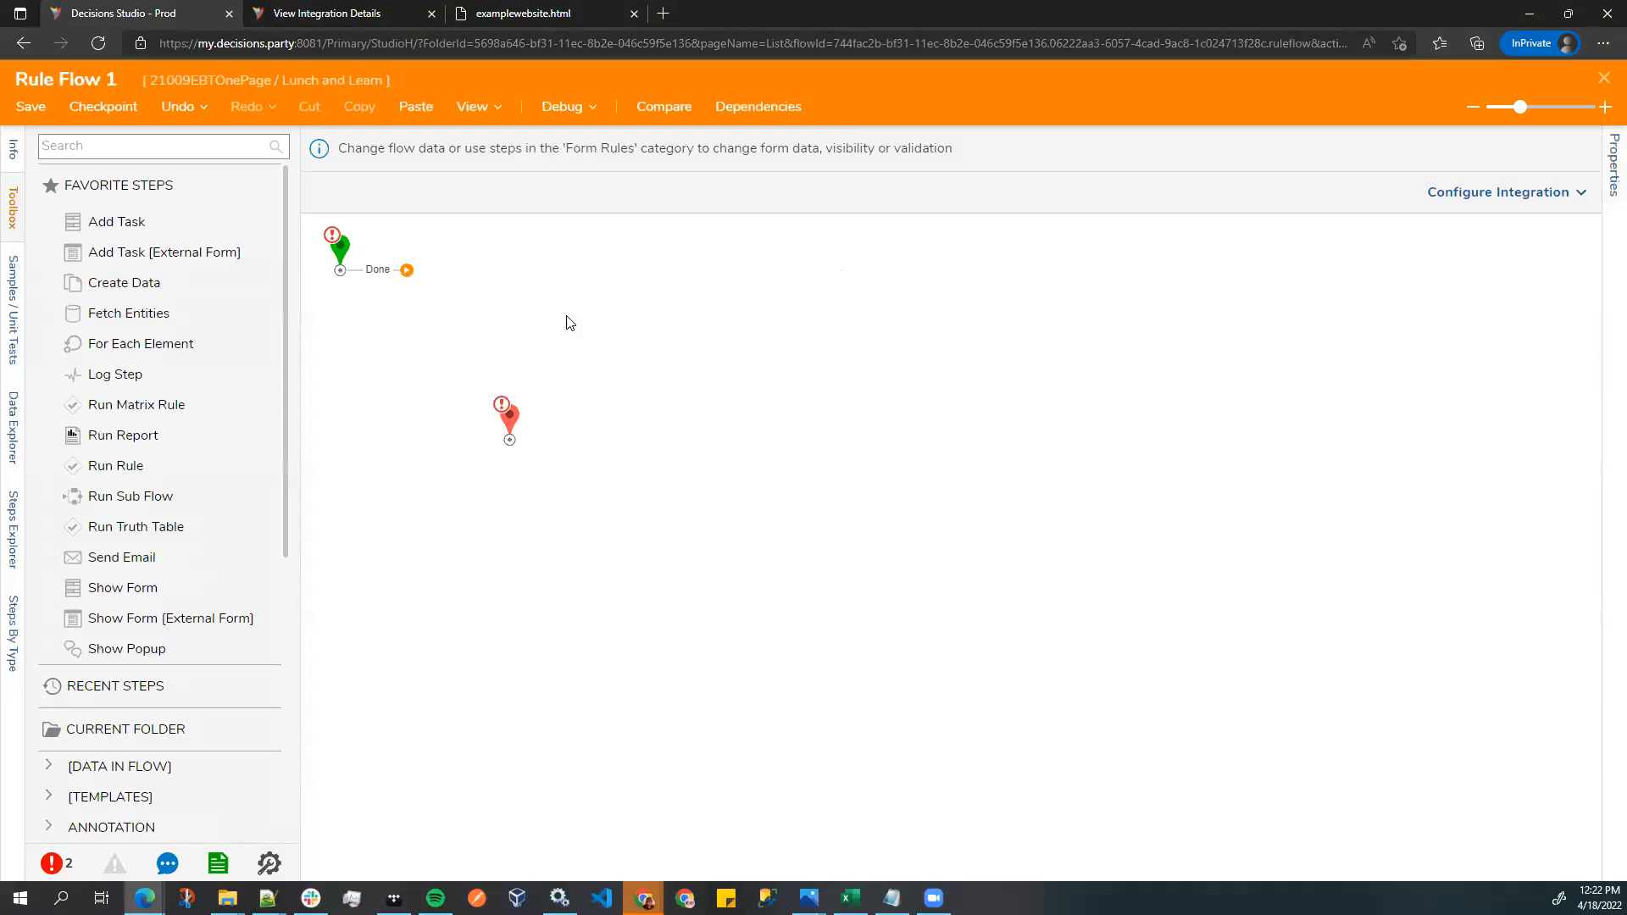
left_click(501, 418)
left_click_drag(501, 419, 628, 277)
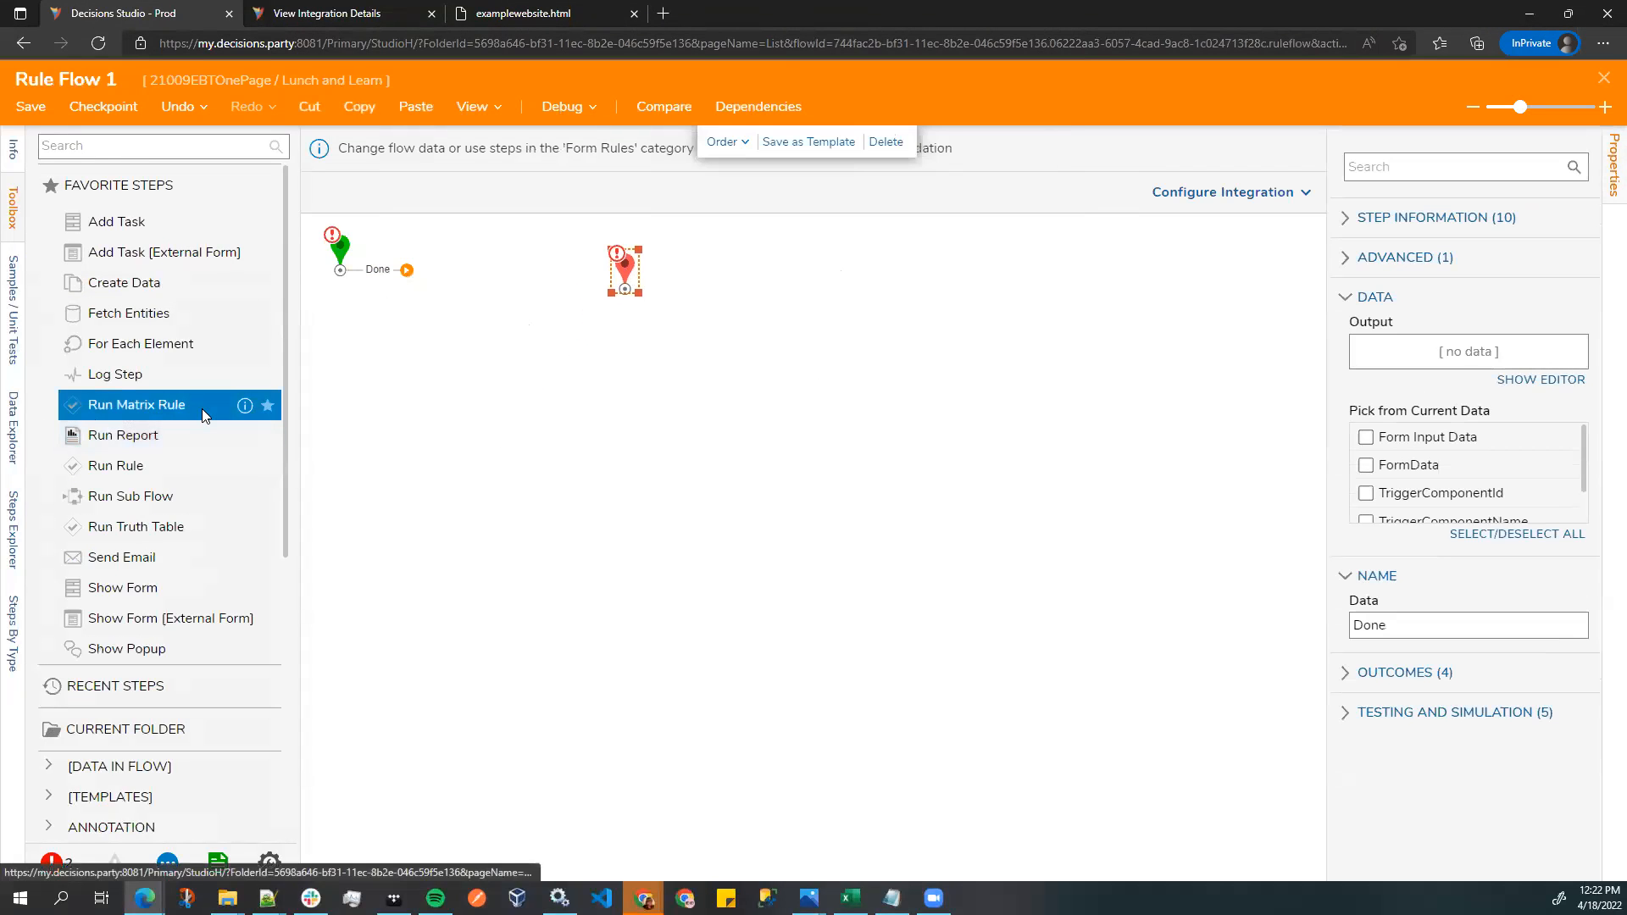
left_click(138, 146)
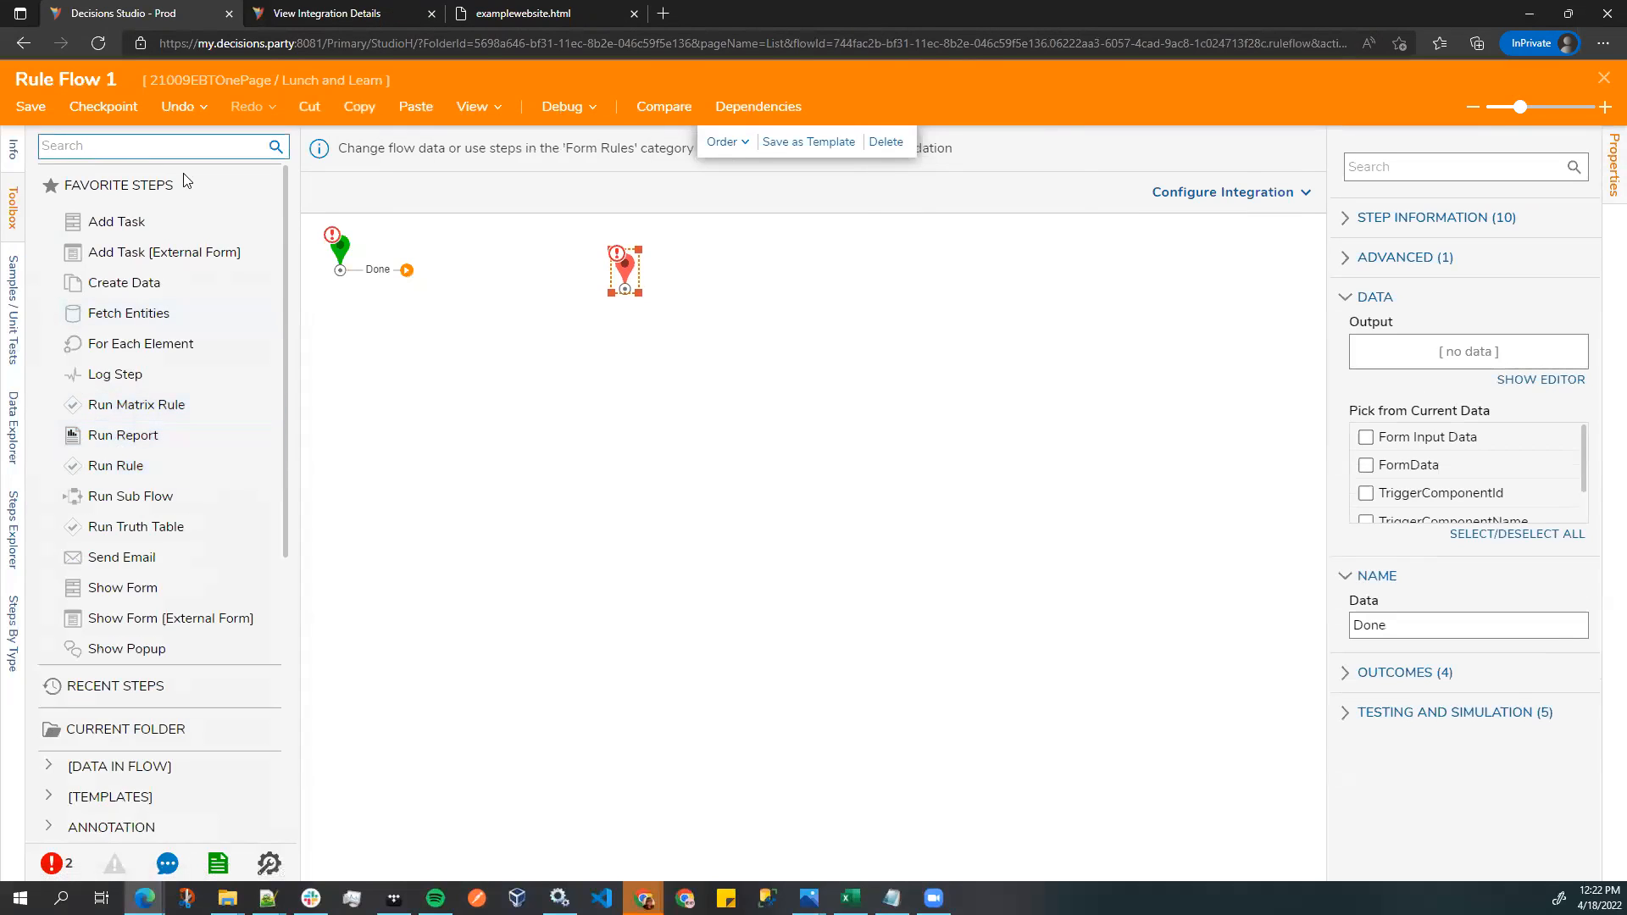
left_click(115, 142)
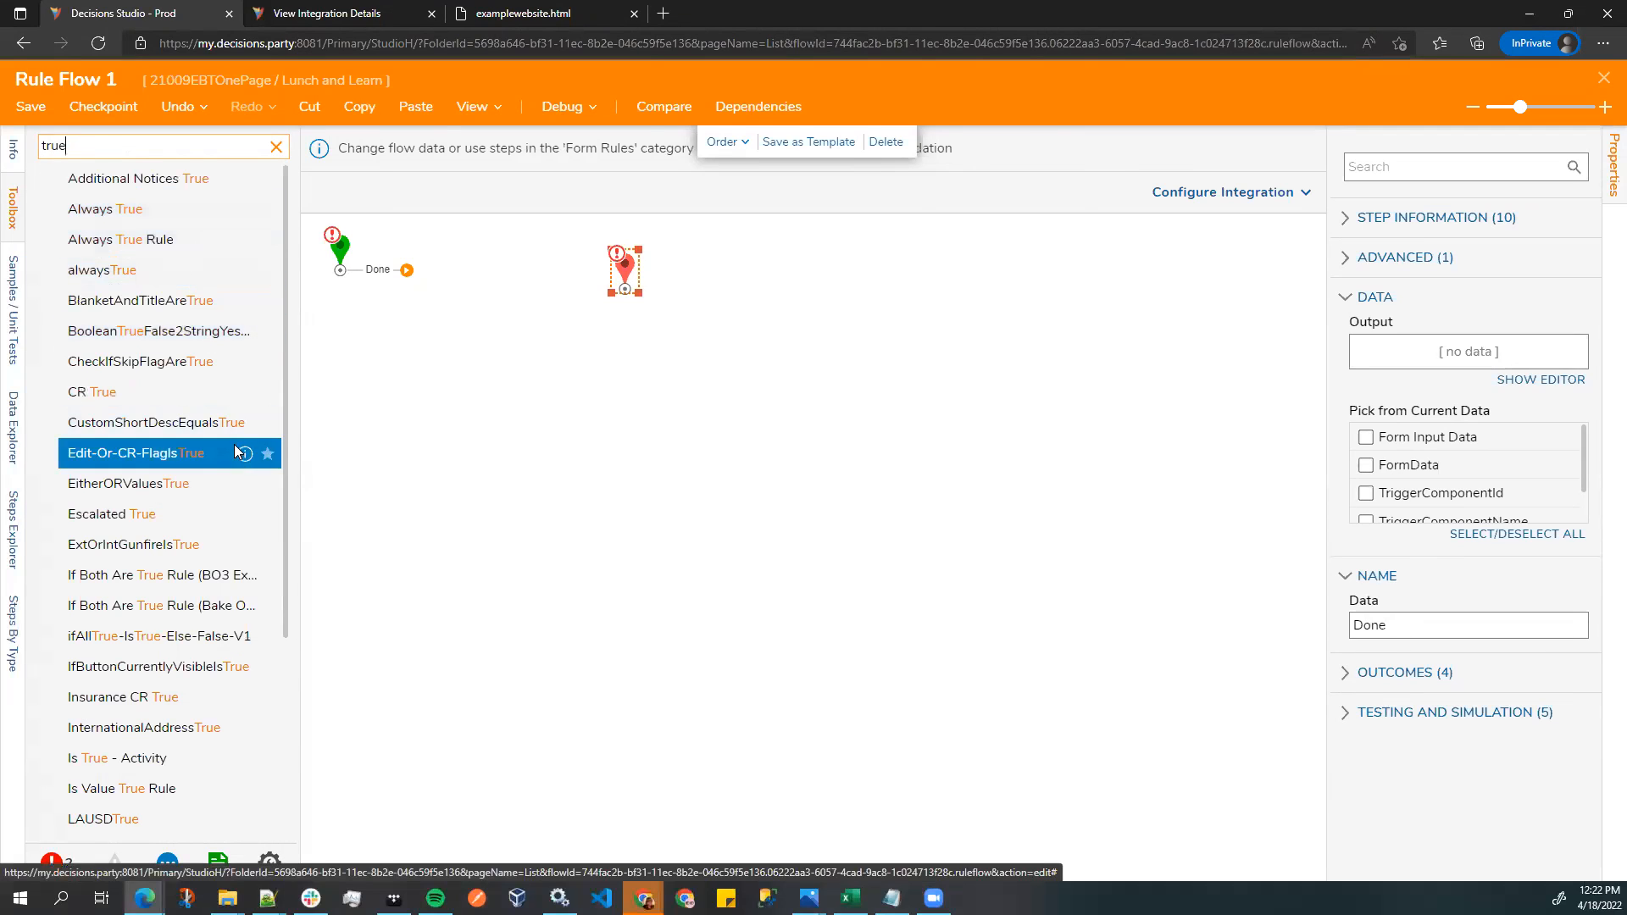
scroll(203, 315, "down", 3)
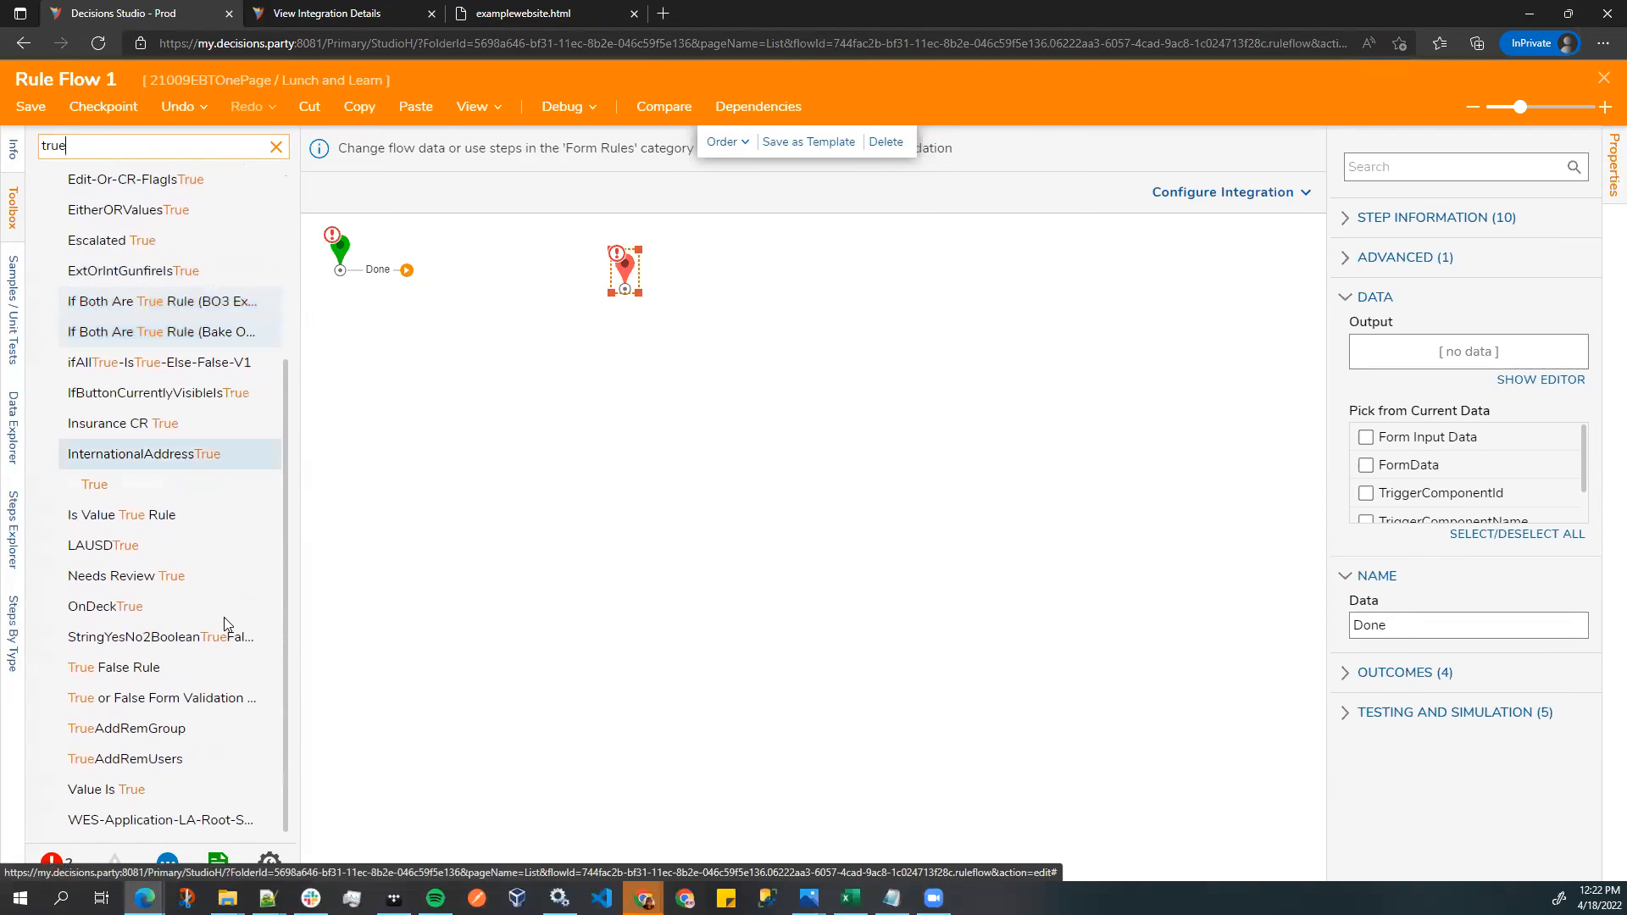
left_click_drag(108, 788, 443, 320)
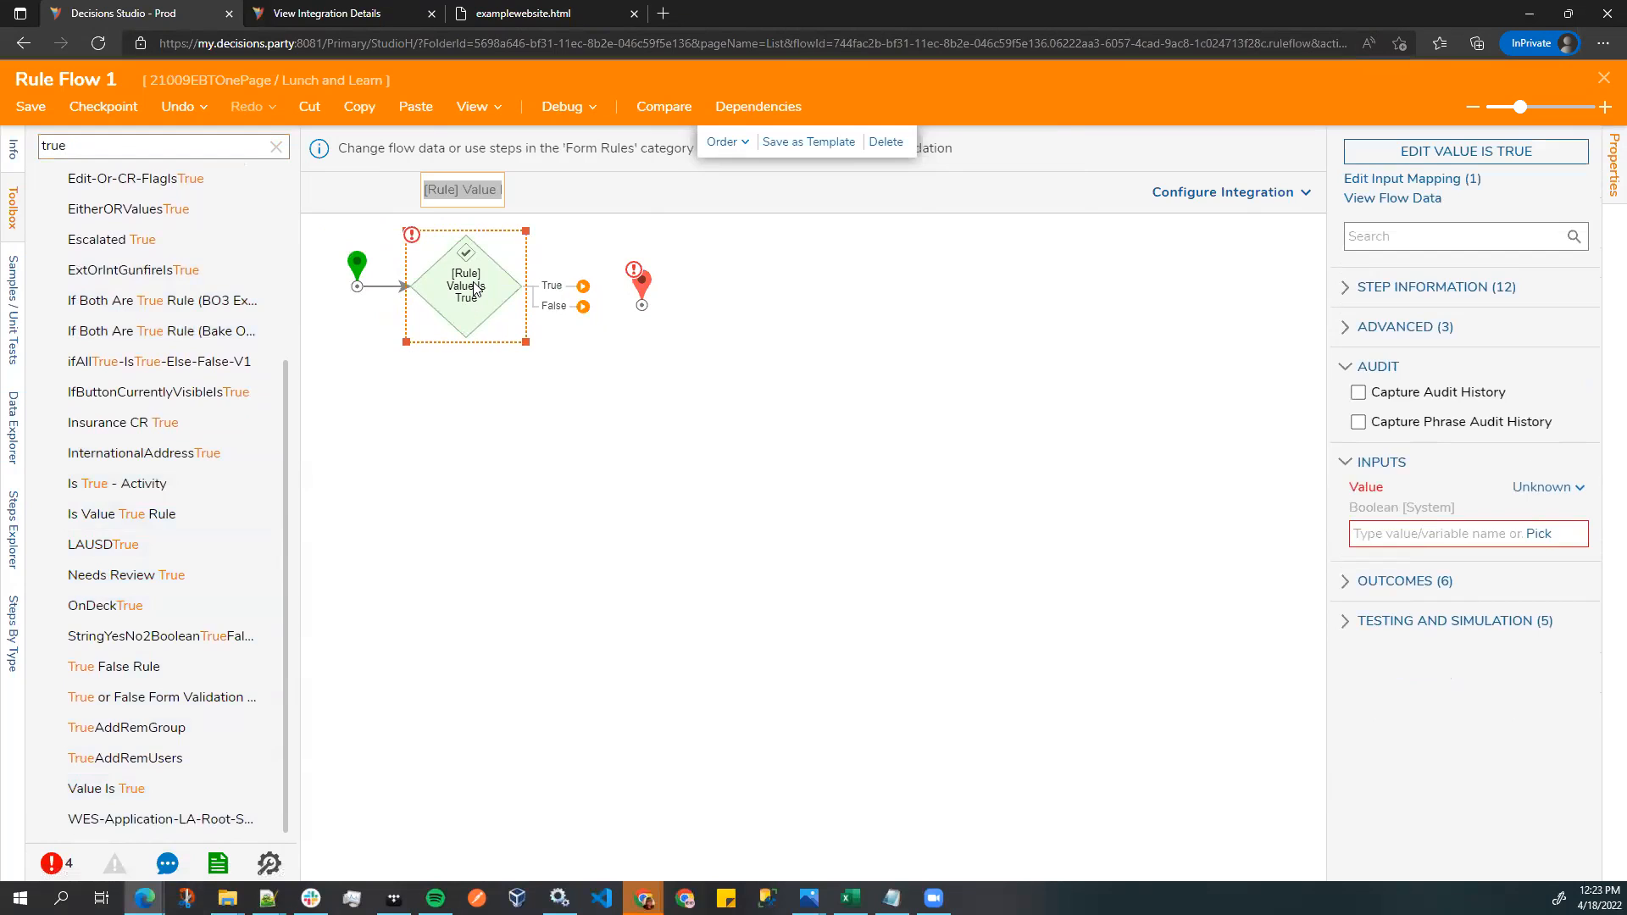
- Rename the Value Is True rule step as Is Hide Grid Layout Visible?
key("BackSpace")
type("Is")
key("ctrl+v")
type("Visible?")
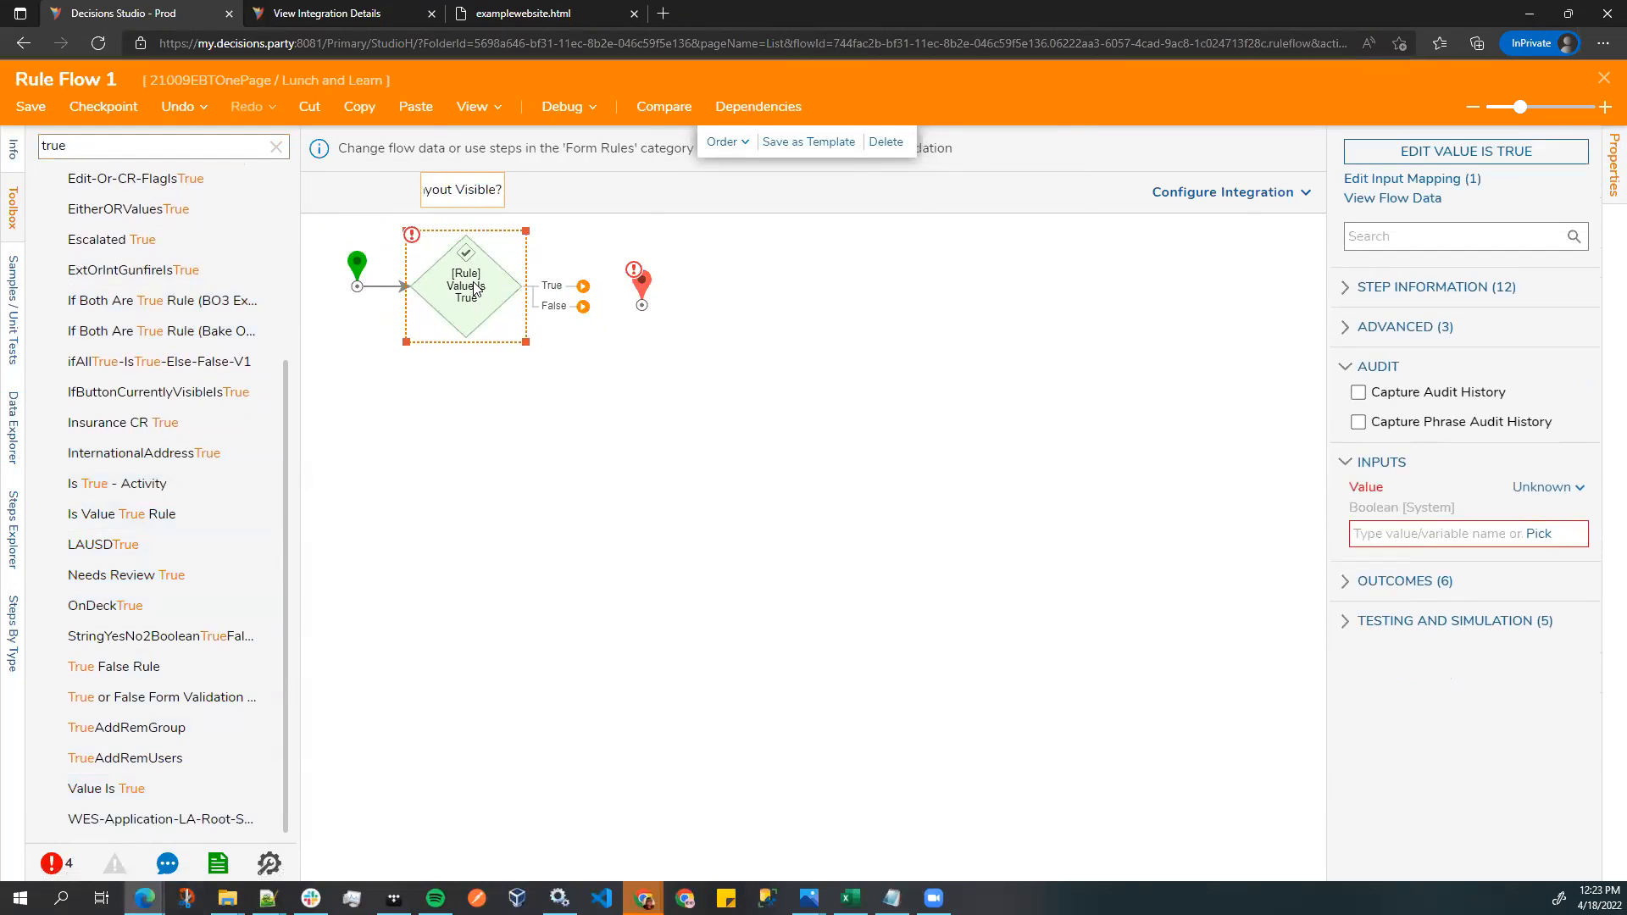
key("Return")
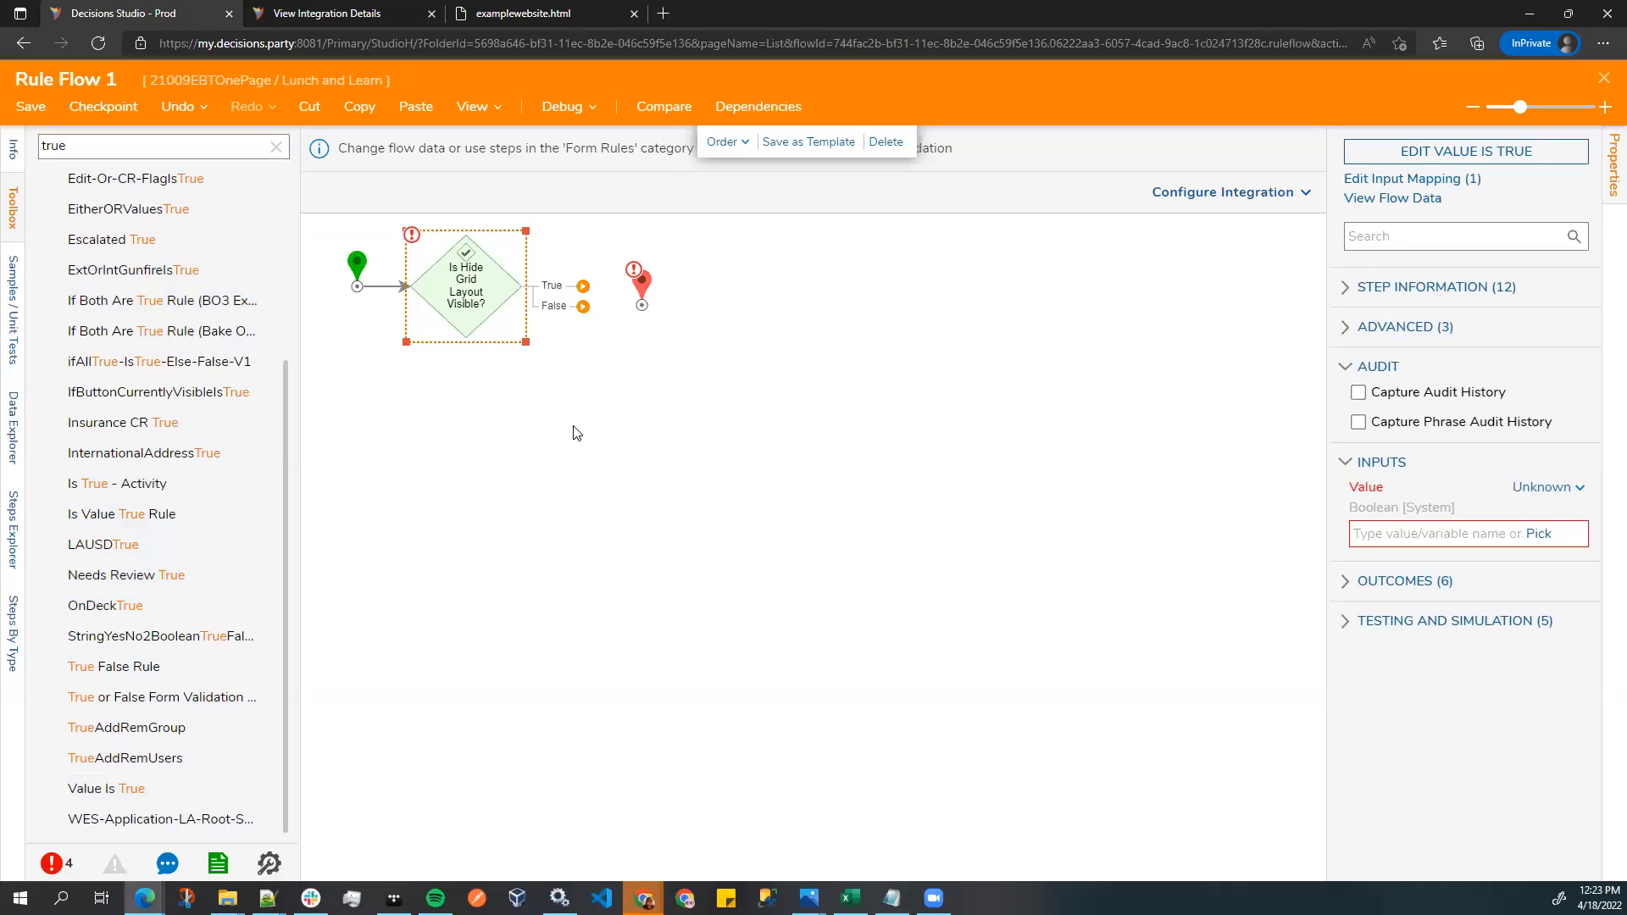
- Map the rule's Value input to the Visible property of Hide Grid Layout in the form data
left_click(1539, 534)
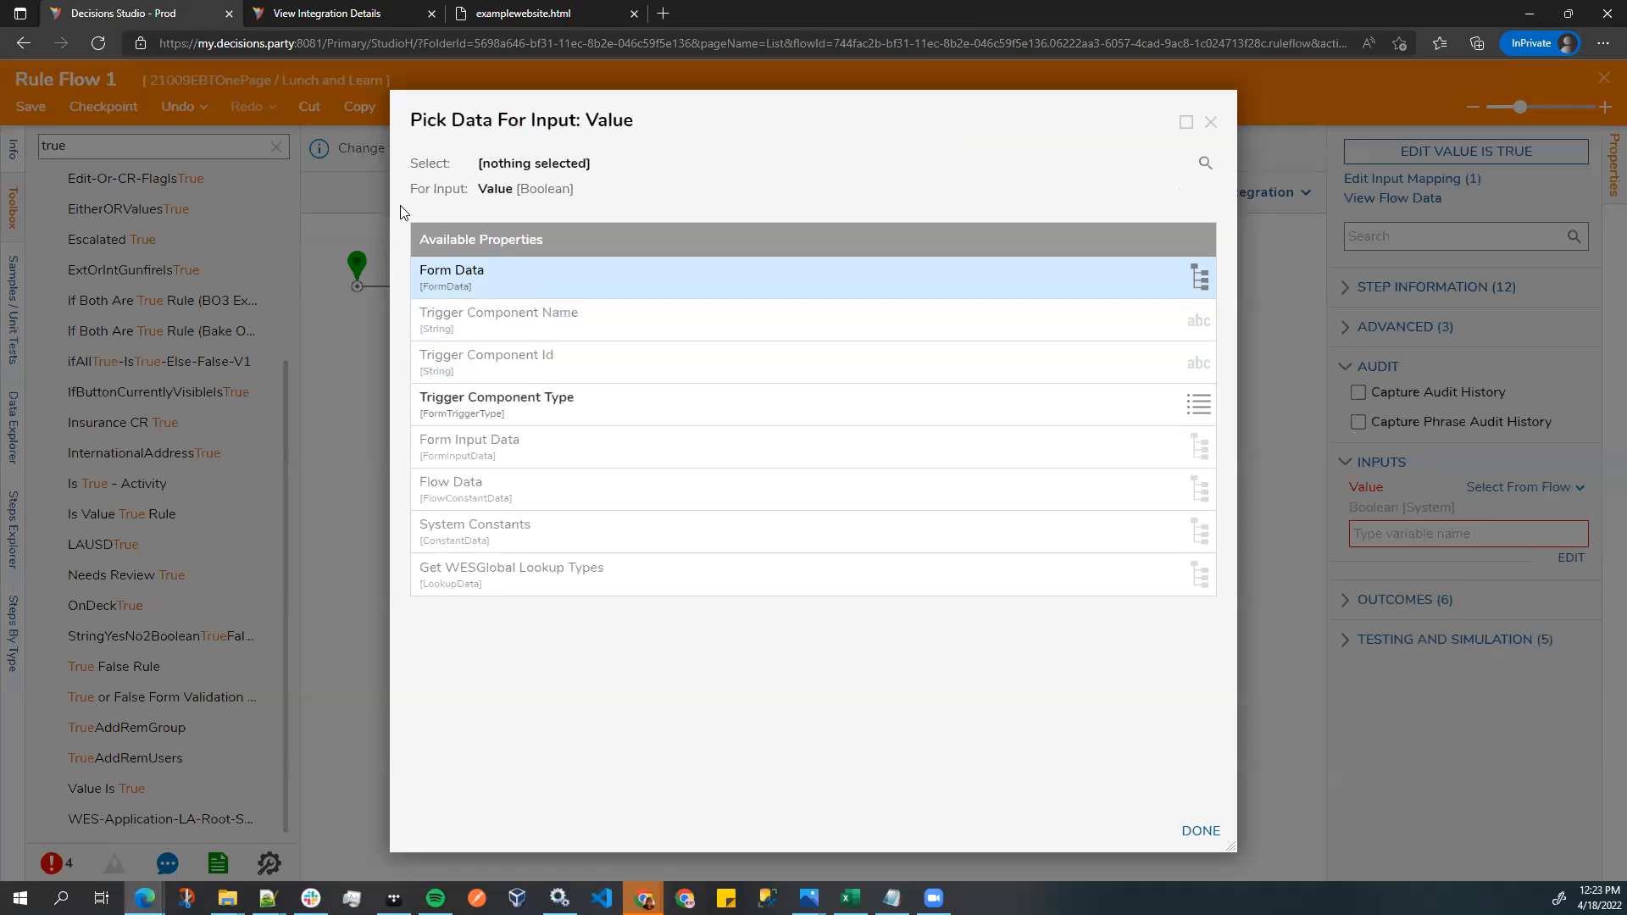
left_click(507, 269)
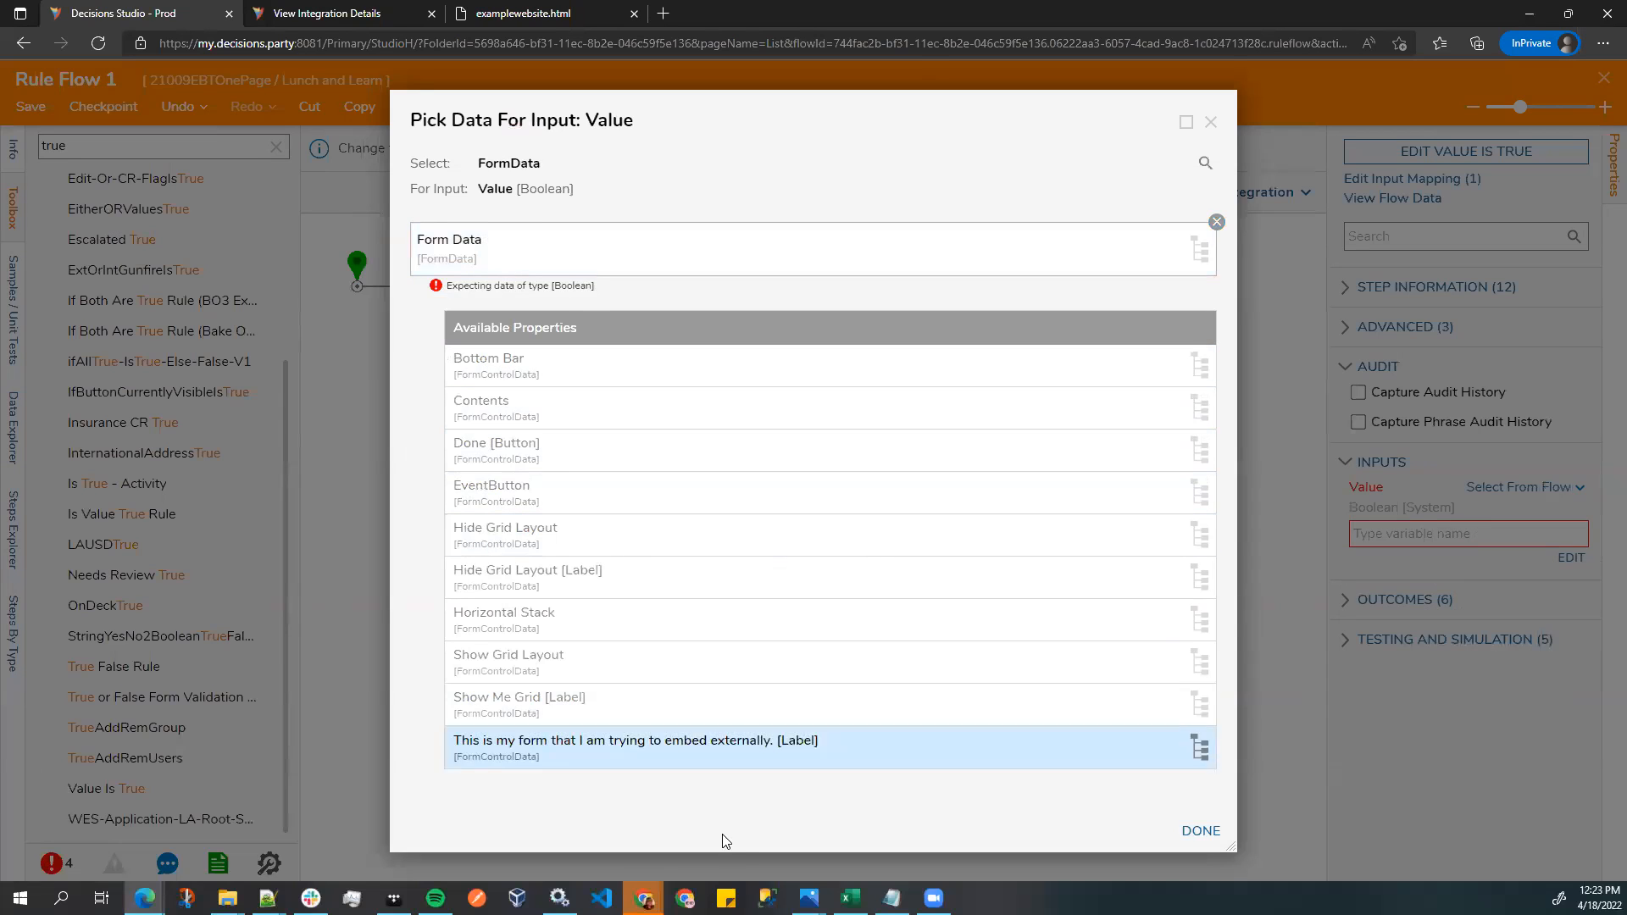
left_click(615, 539)
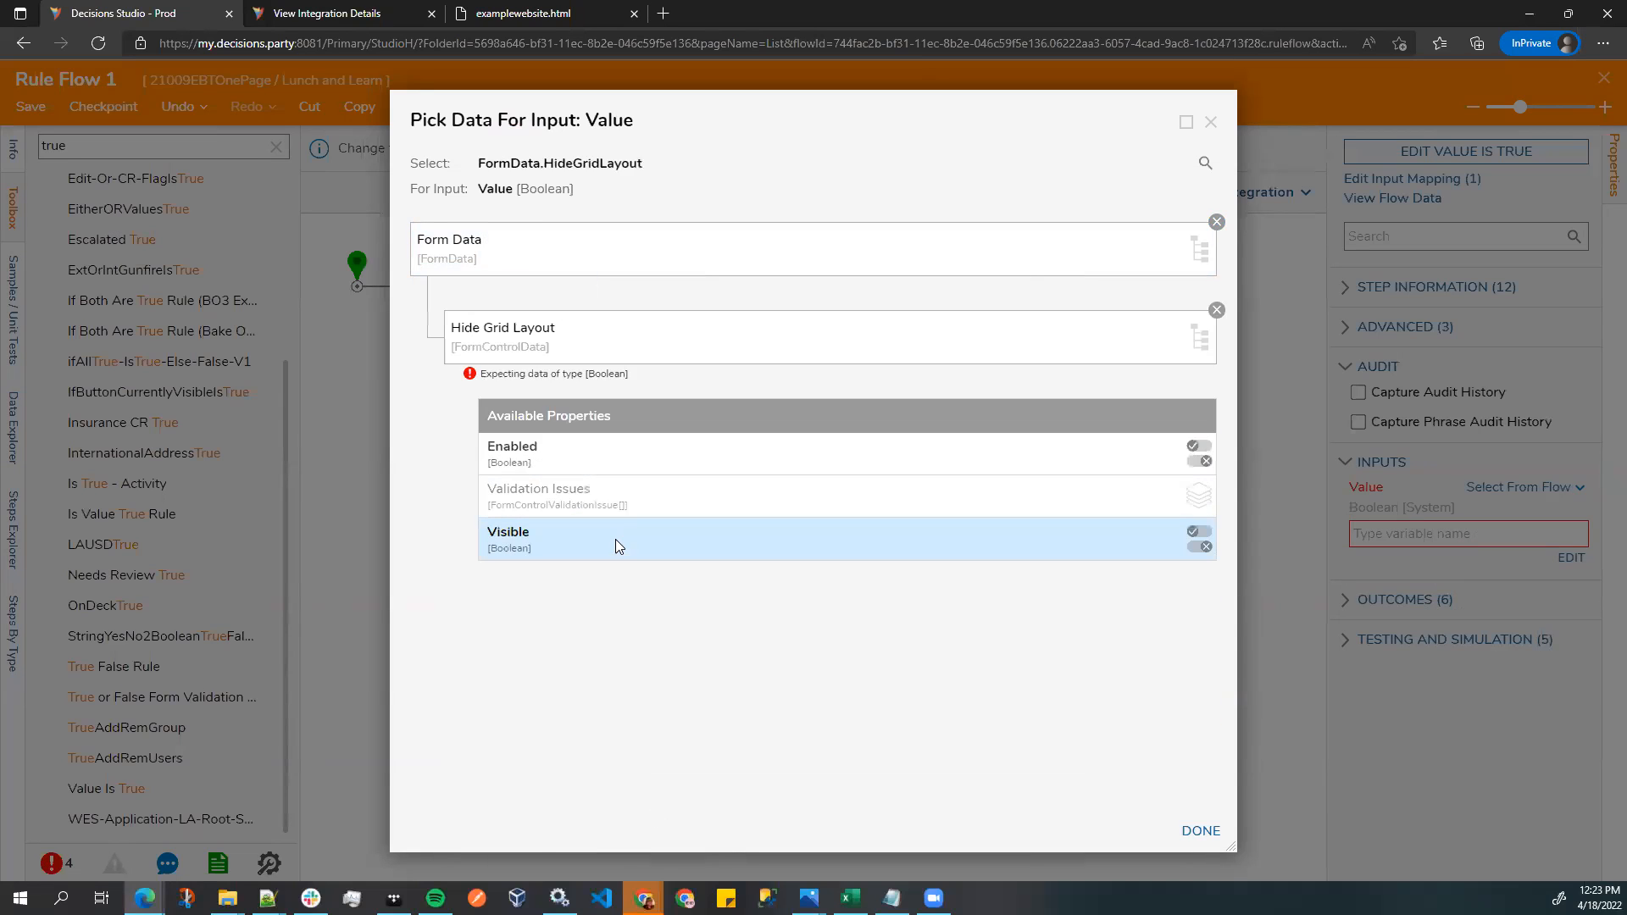
left_click(534, 538)
left_click(1203, 829)
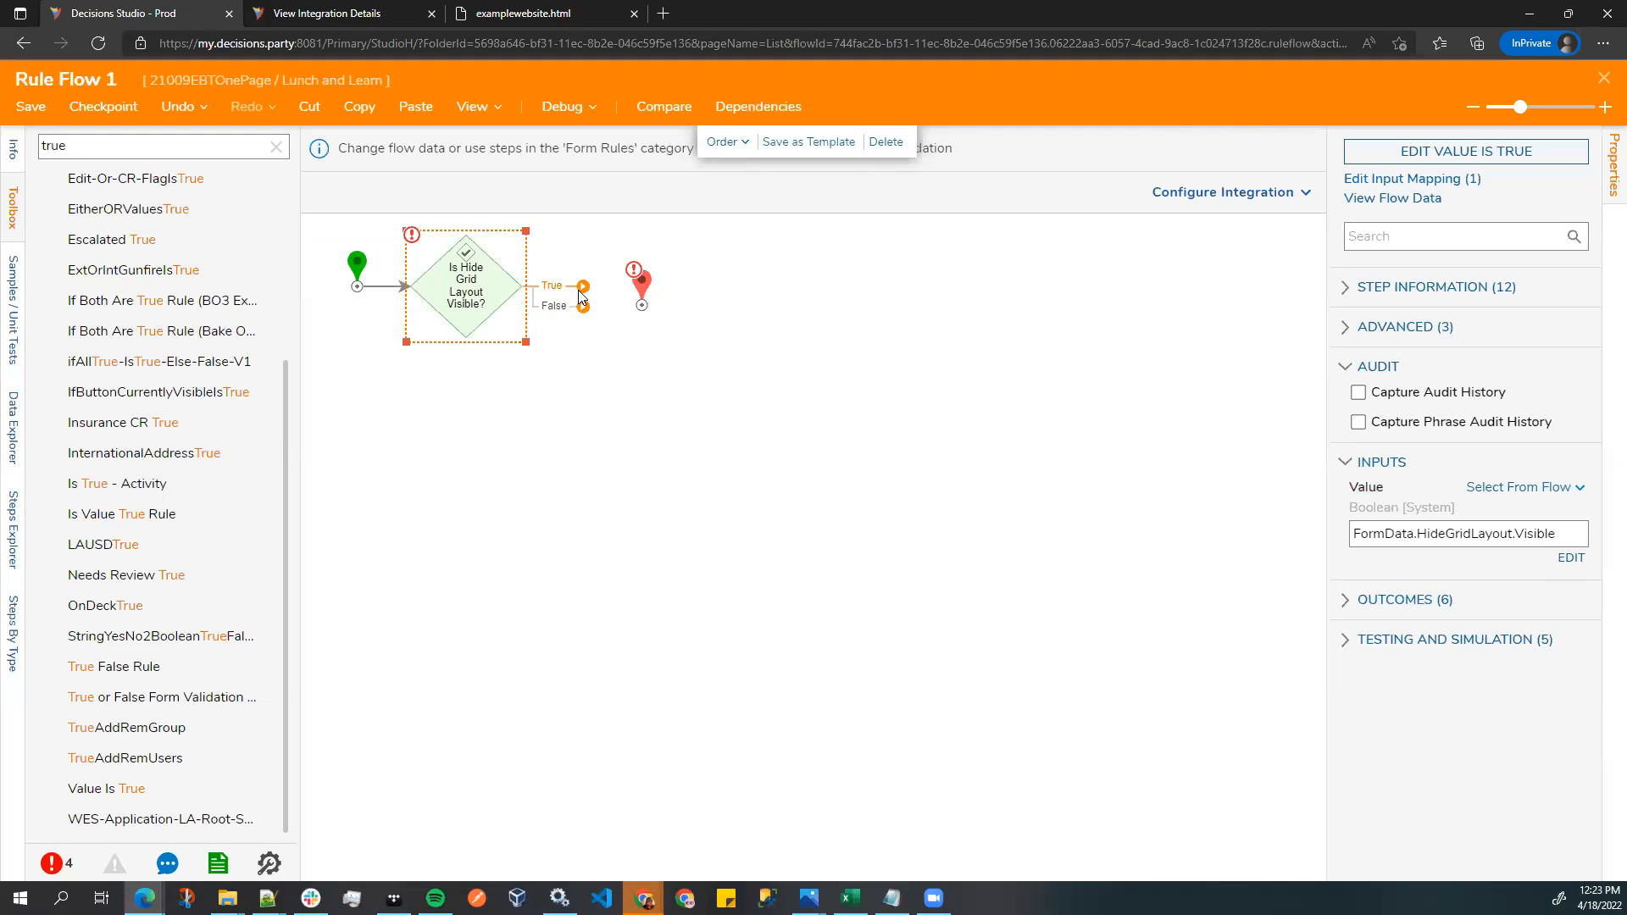
- Add the Hide Control step from the Form Rules category to the True outcome of Is Hide Grid Layout Visible?
left_click(13, 527)
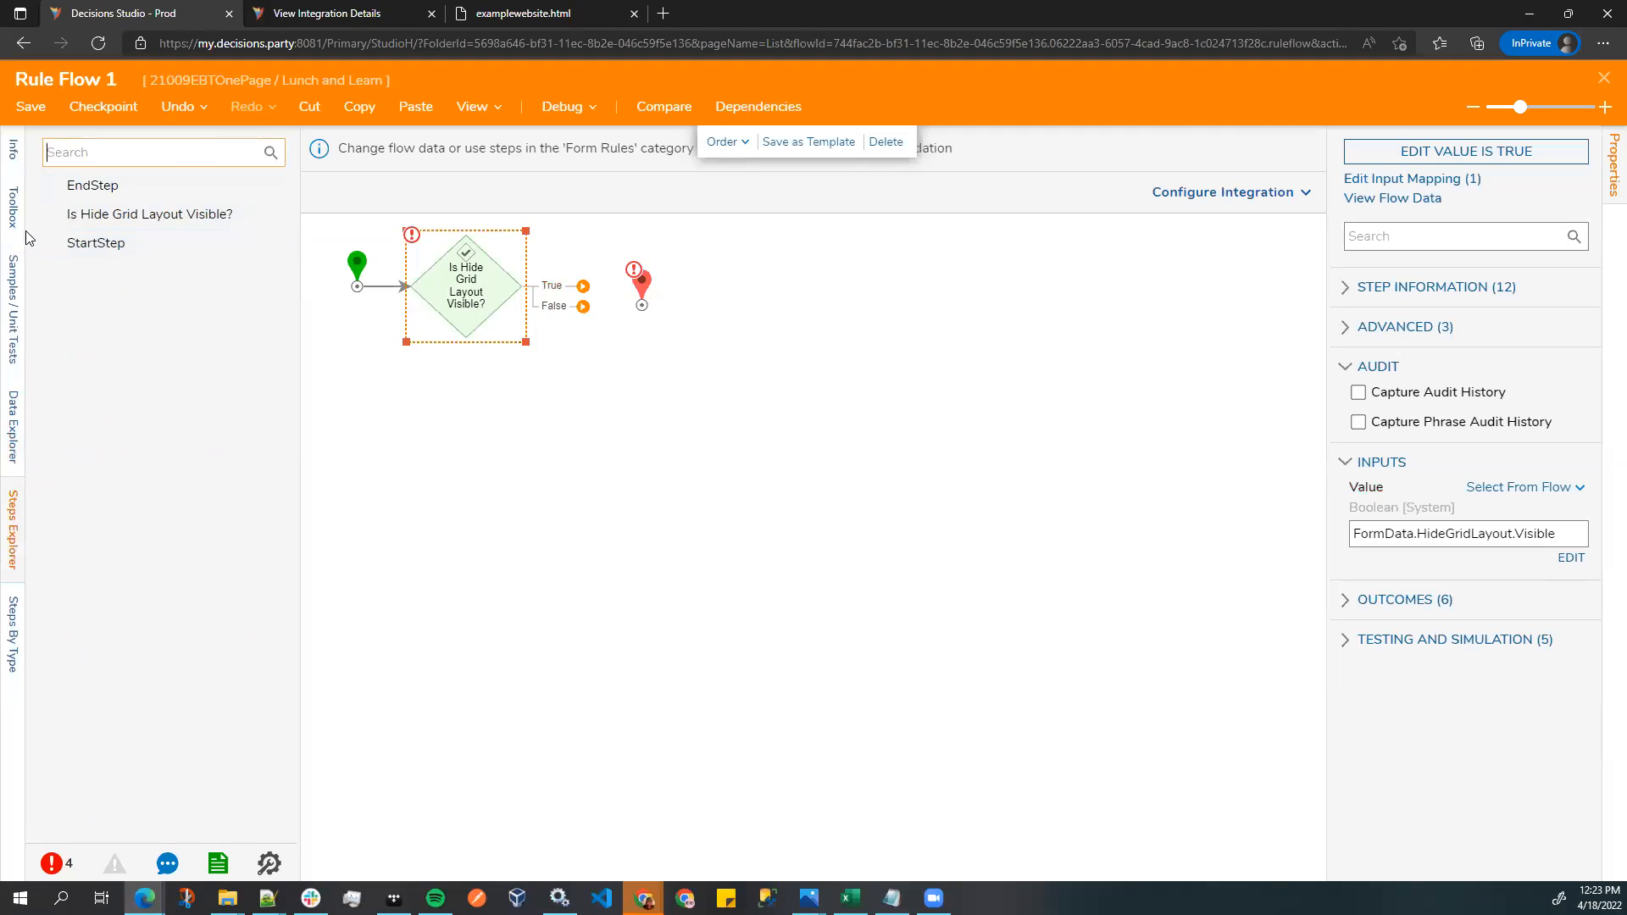
left_click(13, 207)
left_click(276, 145)
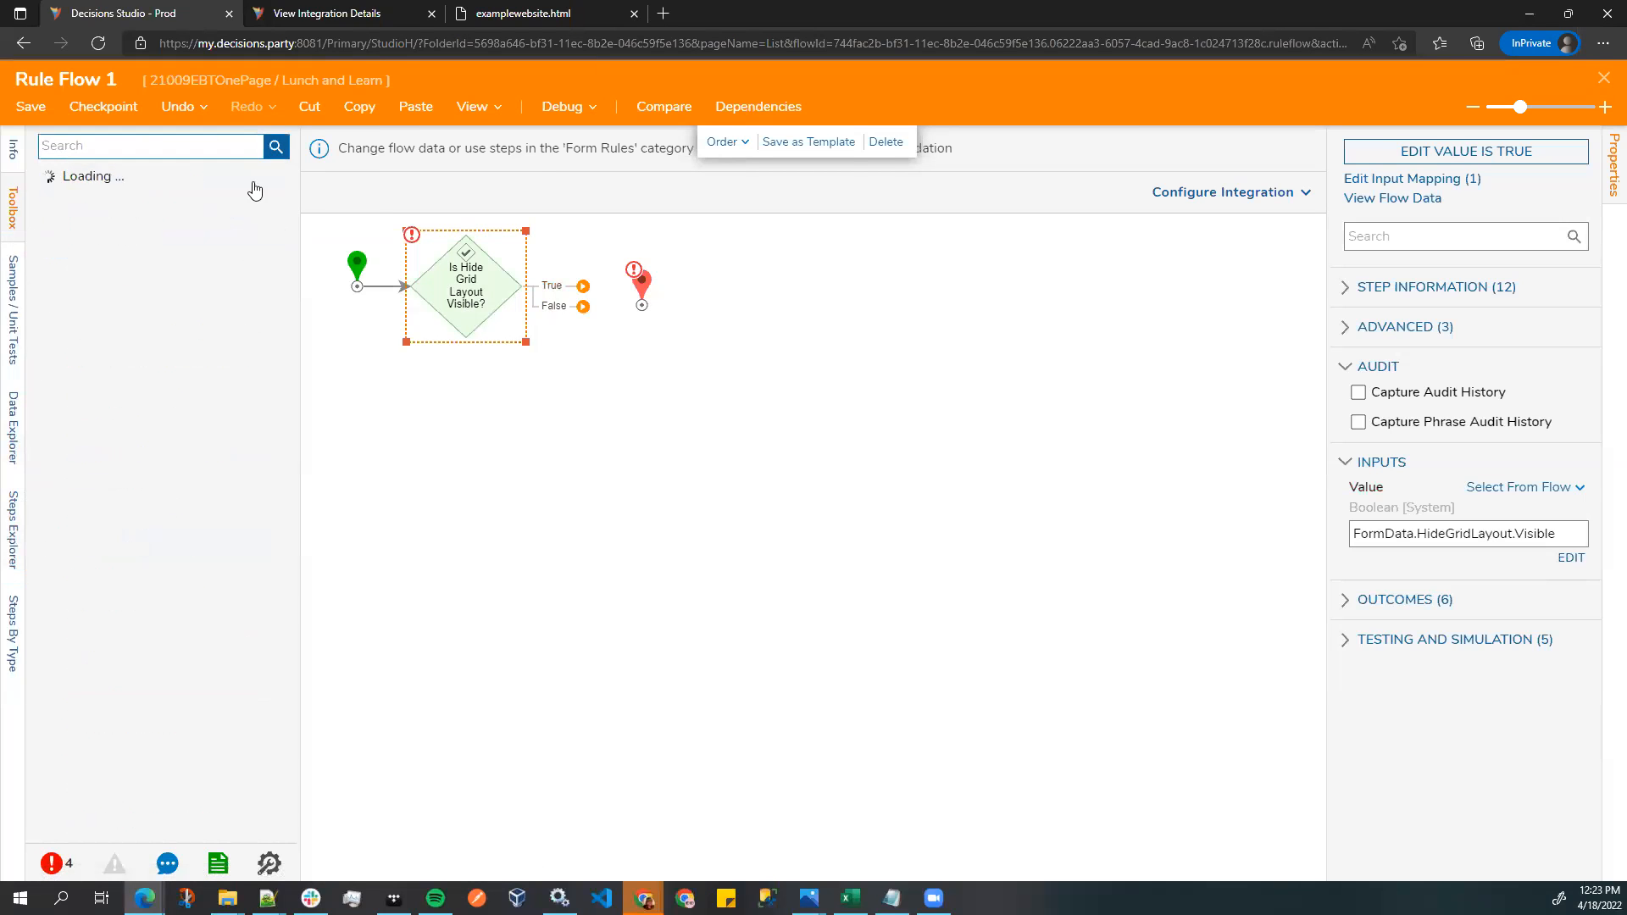
scroll(115, 647, "down", 4)
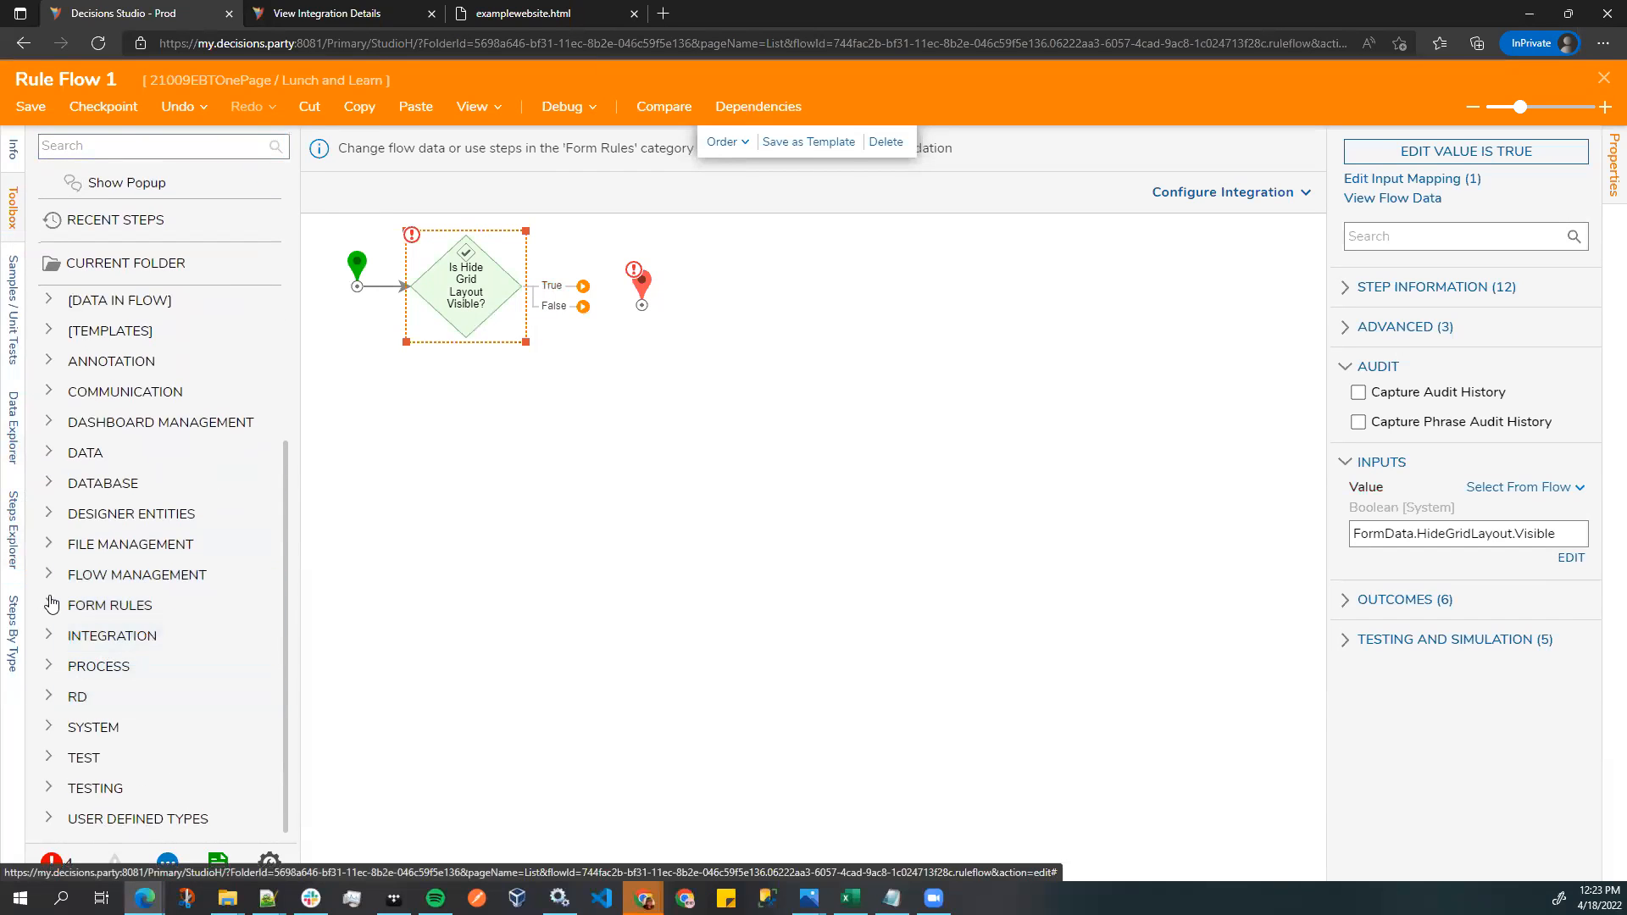
left_click(93, 607)
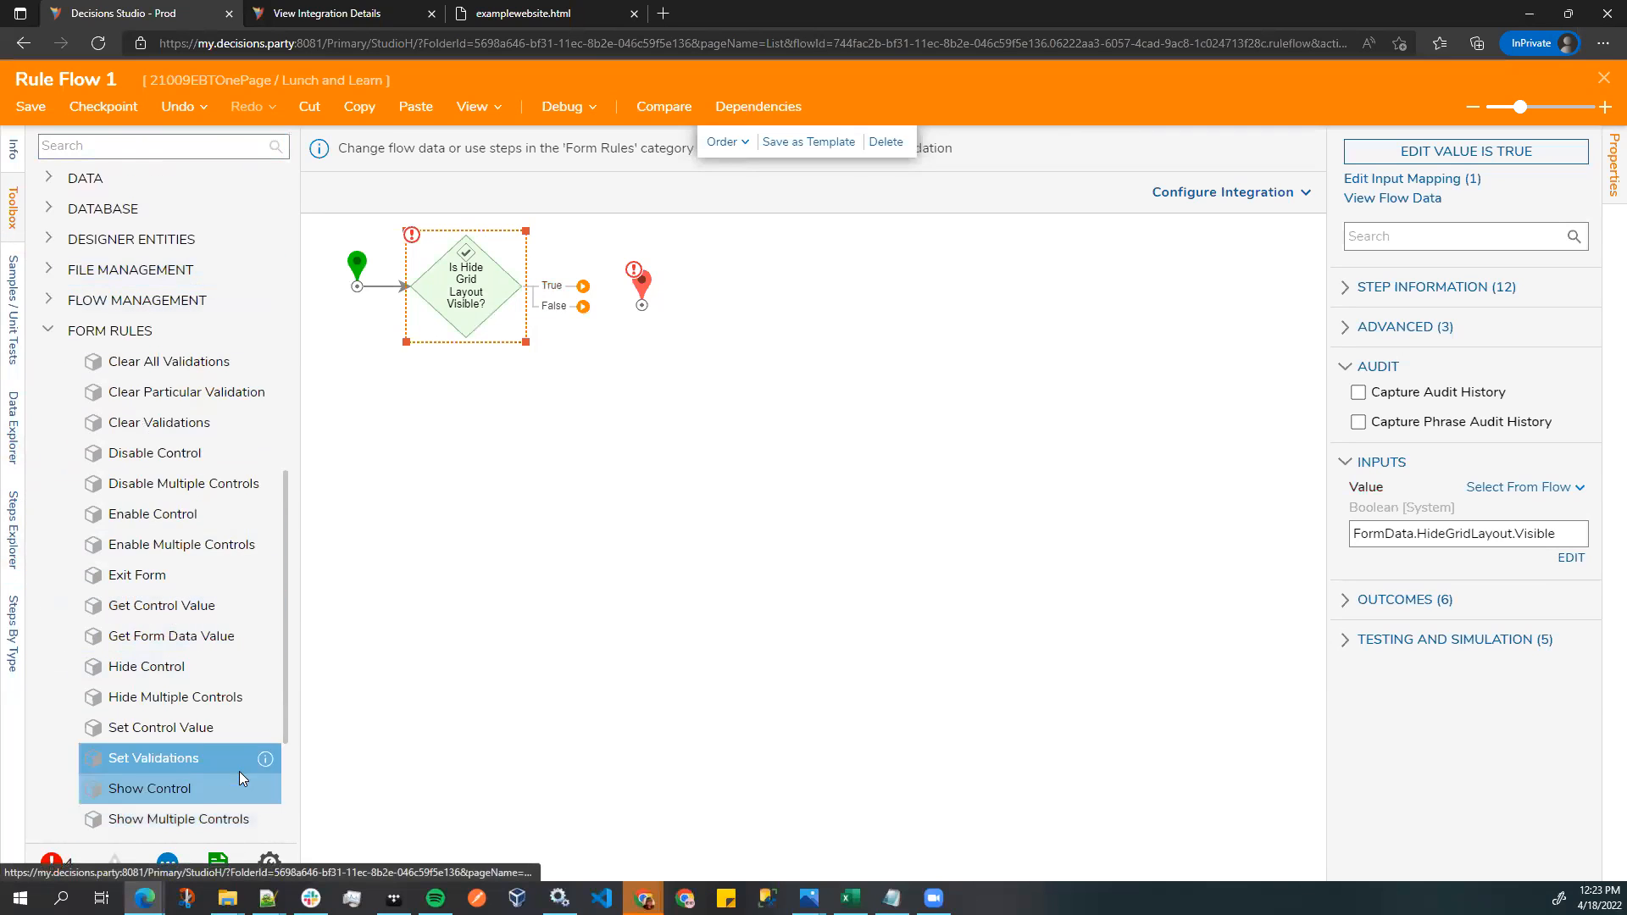
scroll(239, 771, "down", 3)
scroll(271, 668, "up", 3)
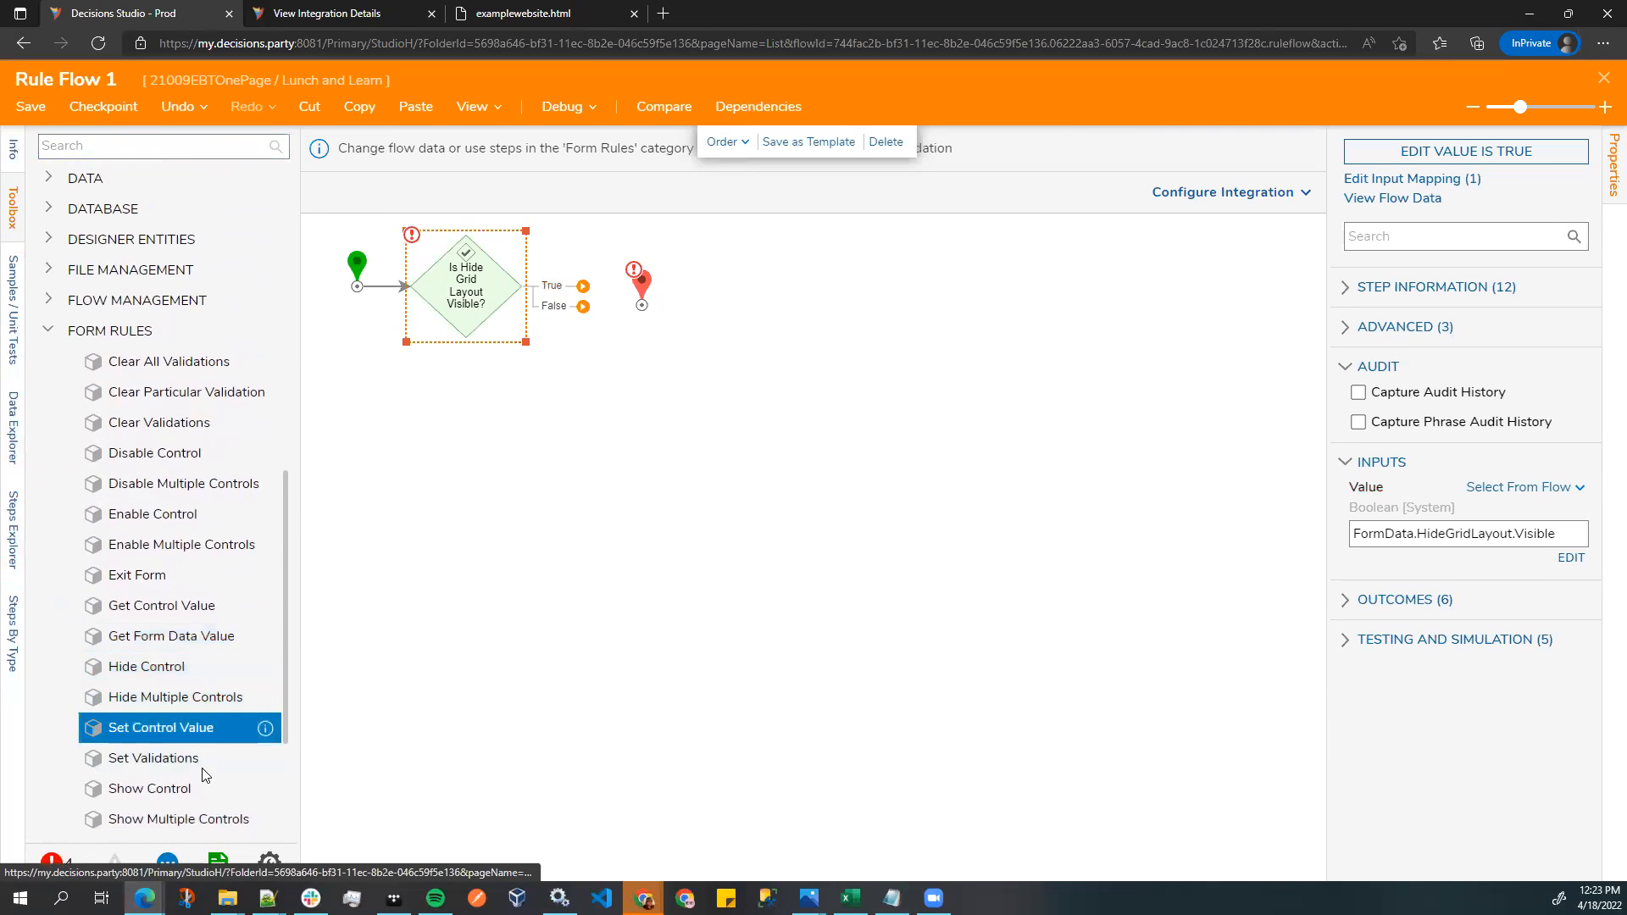
mouse_move(189, 791)
left_mouse_down()
mouse_move(317, 765)
mouse_move(191, 785)
left_mouse_up()
left_click_drag(183, 677, 654, 344)
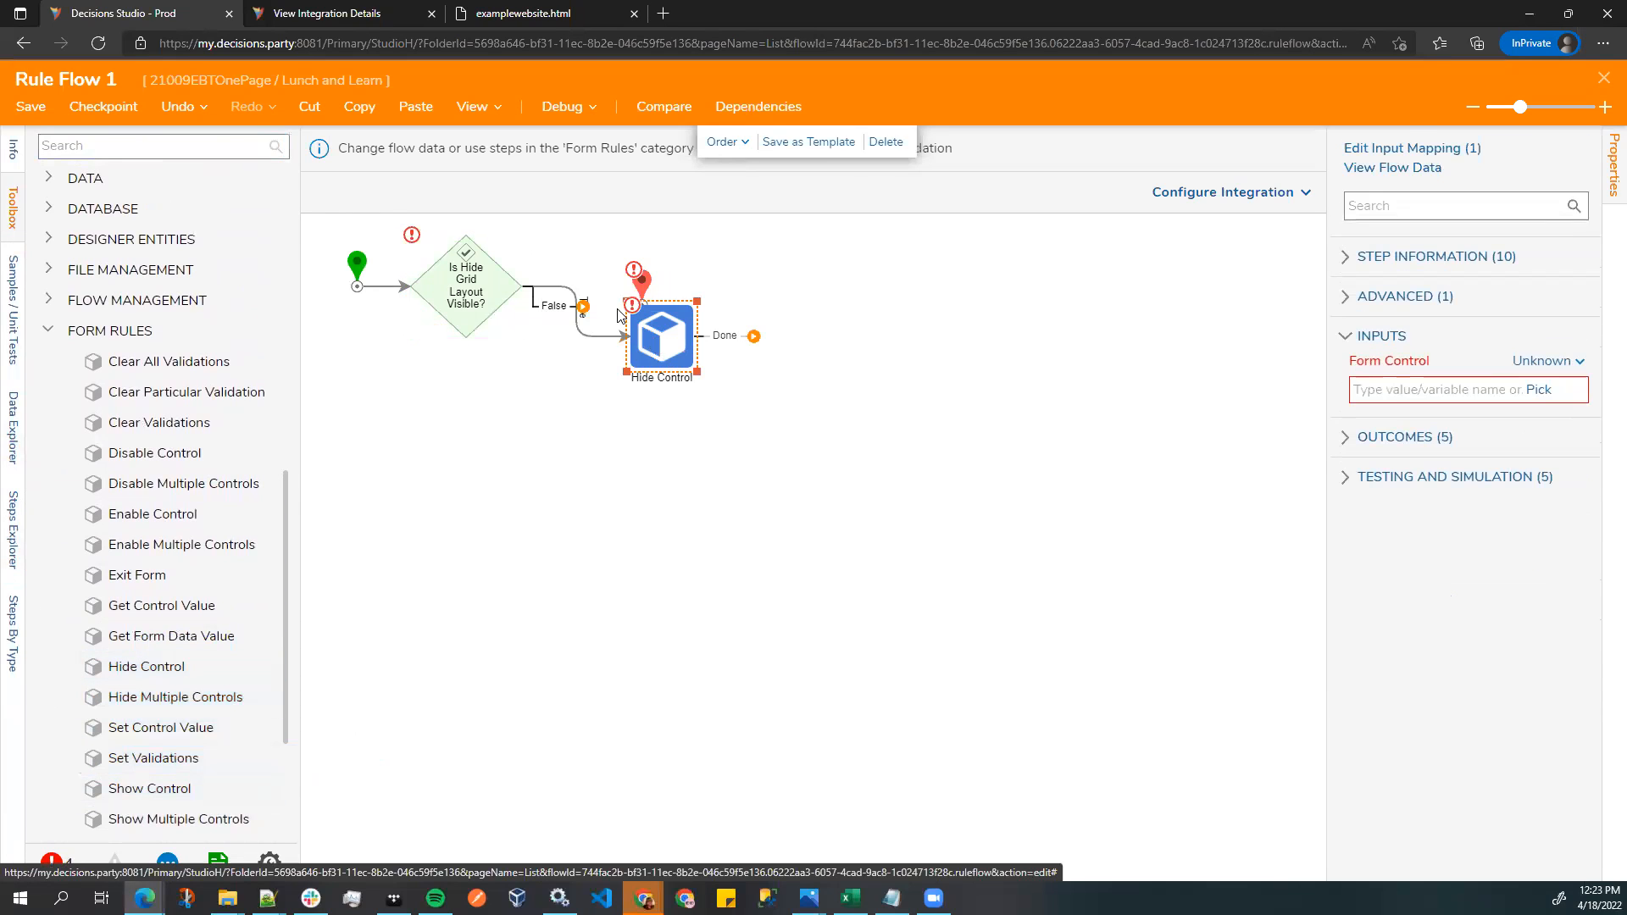
- Map the Hide Control step's Form Control input to Hide Grid Layout in the form data
left_click(1538, 389)
left_click(708, 285)
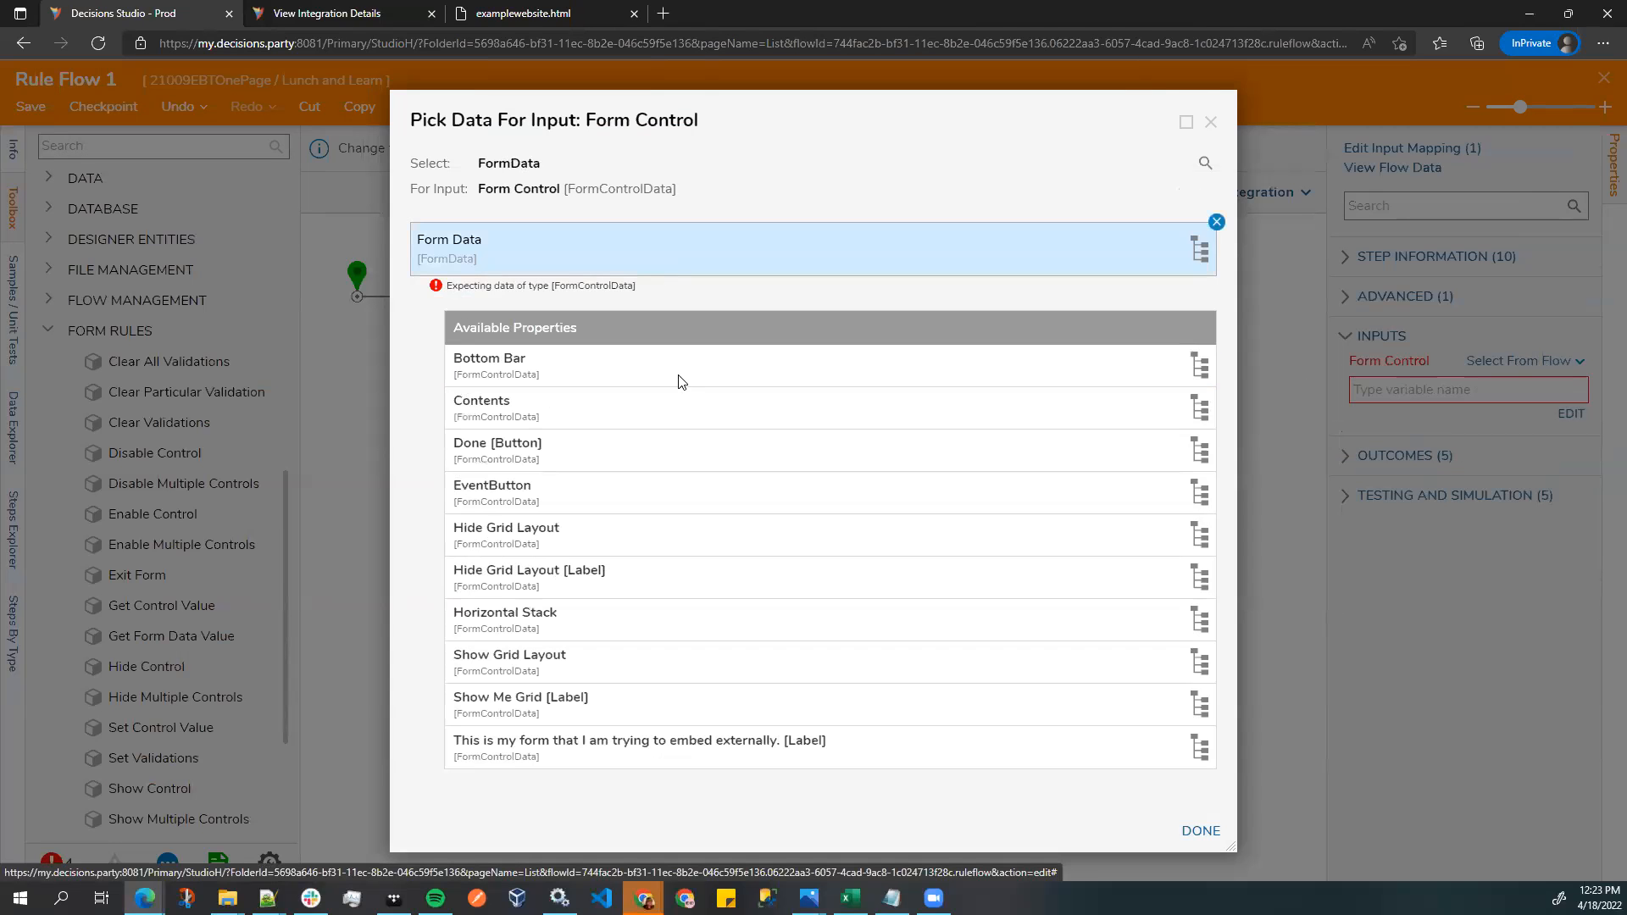
left_click(569, 529)
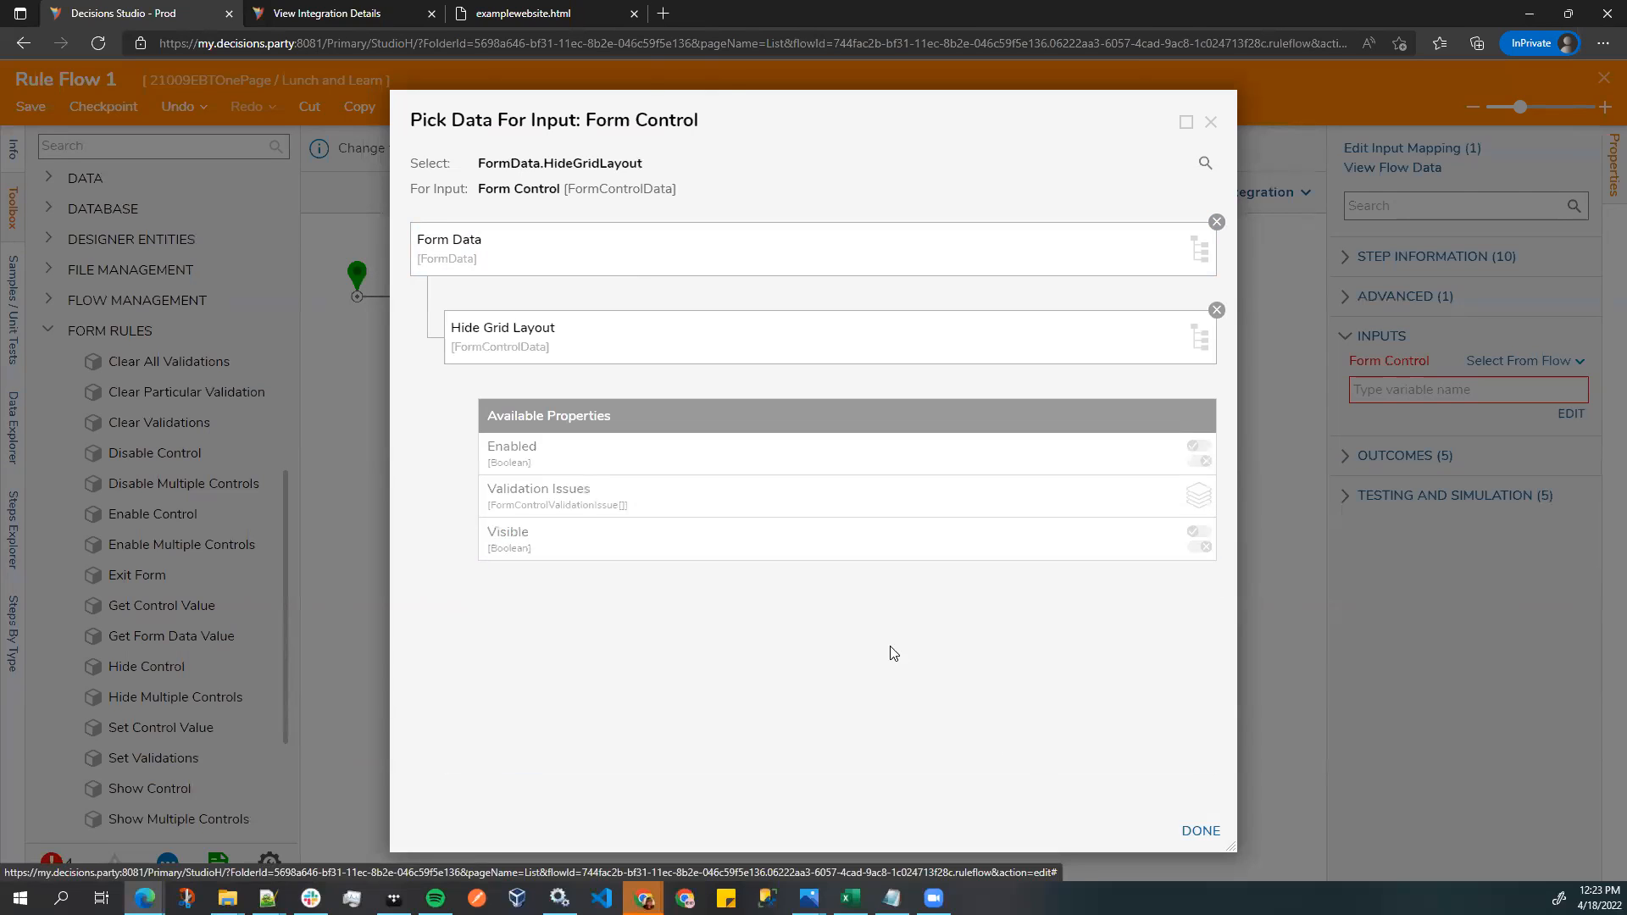
left_click(1194, 829)
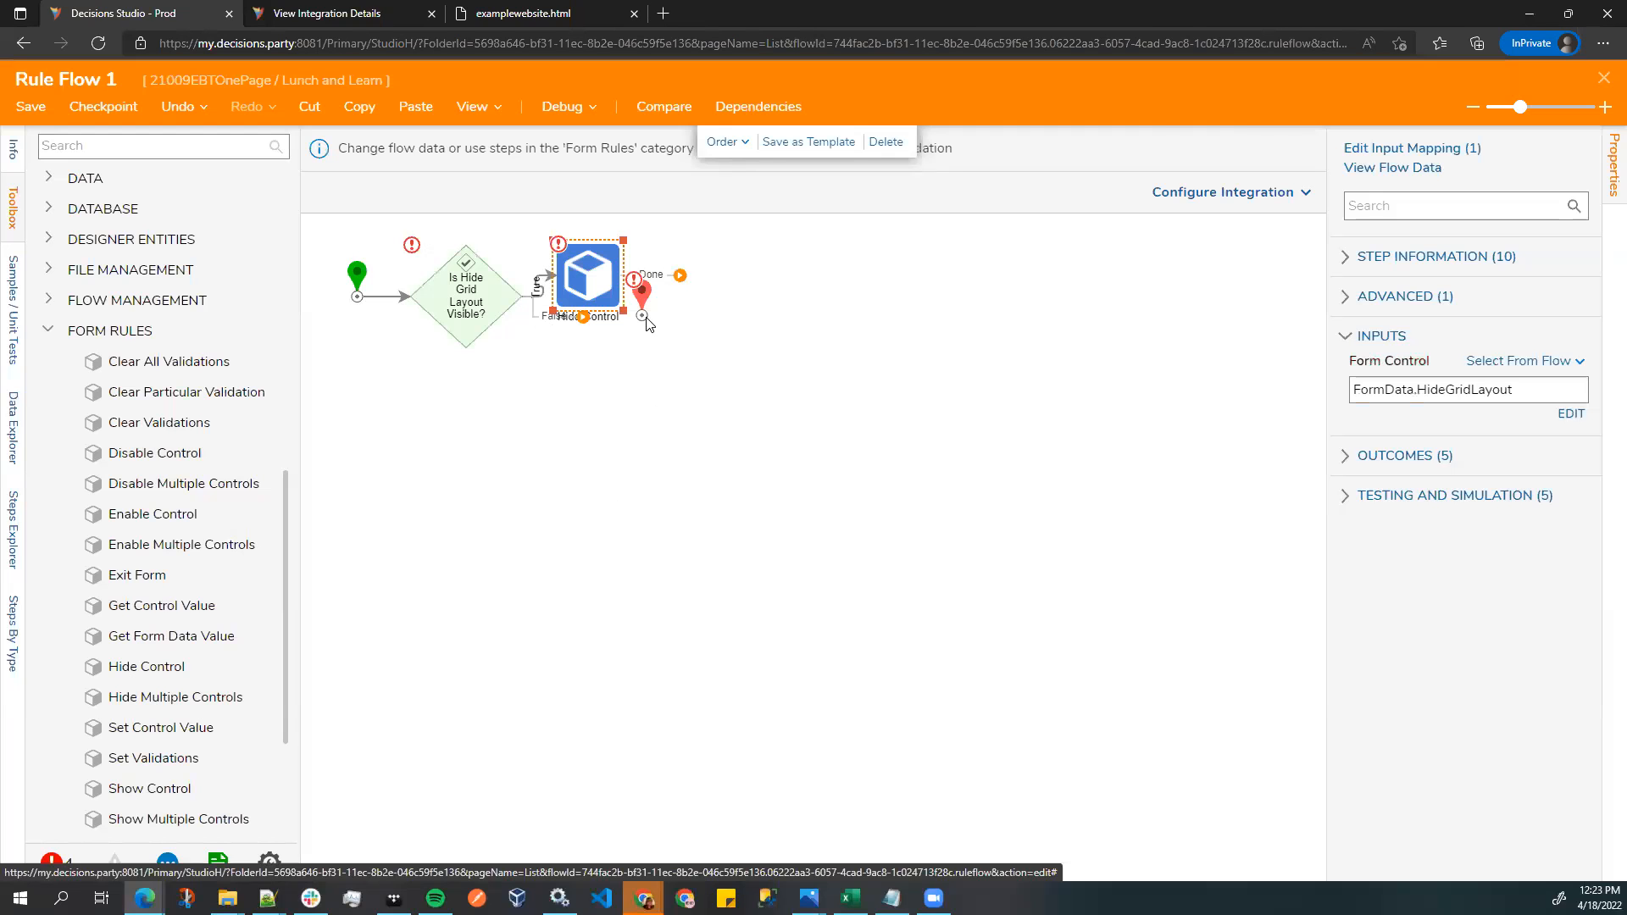
- Move the end step farther away, reposition Hide Control, and add a Show Control step to the rule's False outcome
left_click_drag(642, 294, 862, 327)
left_click_drag(578, 267, 585, 251)
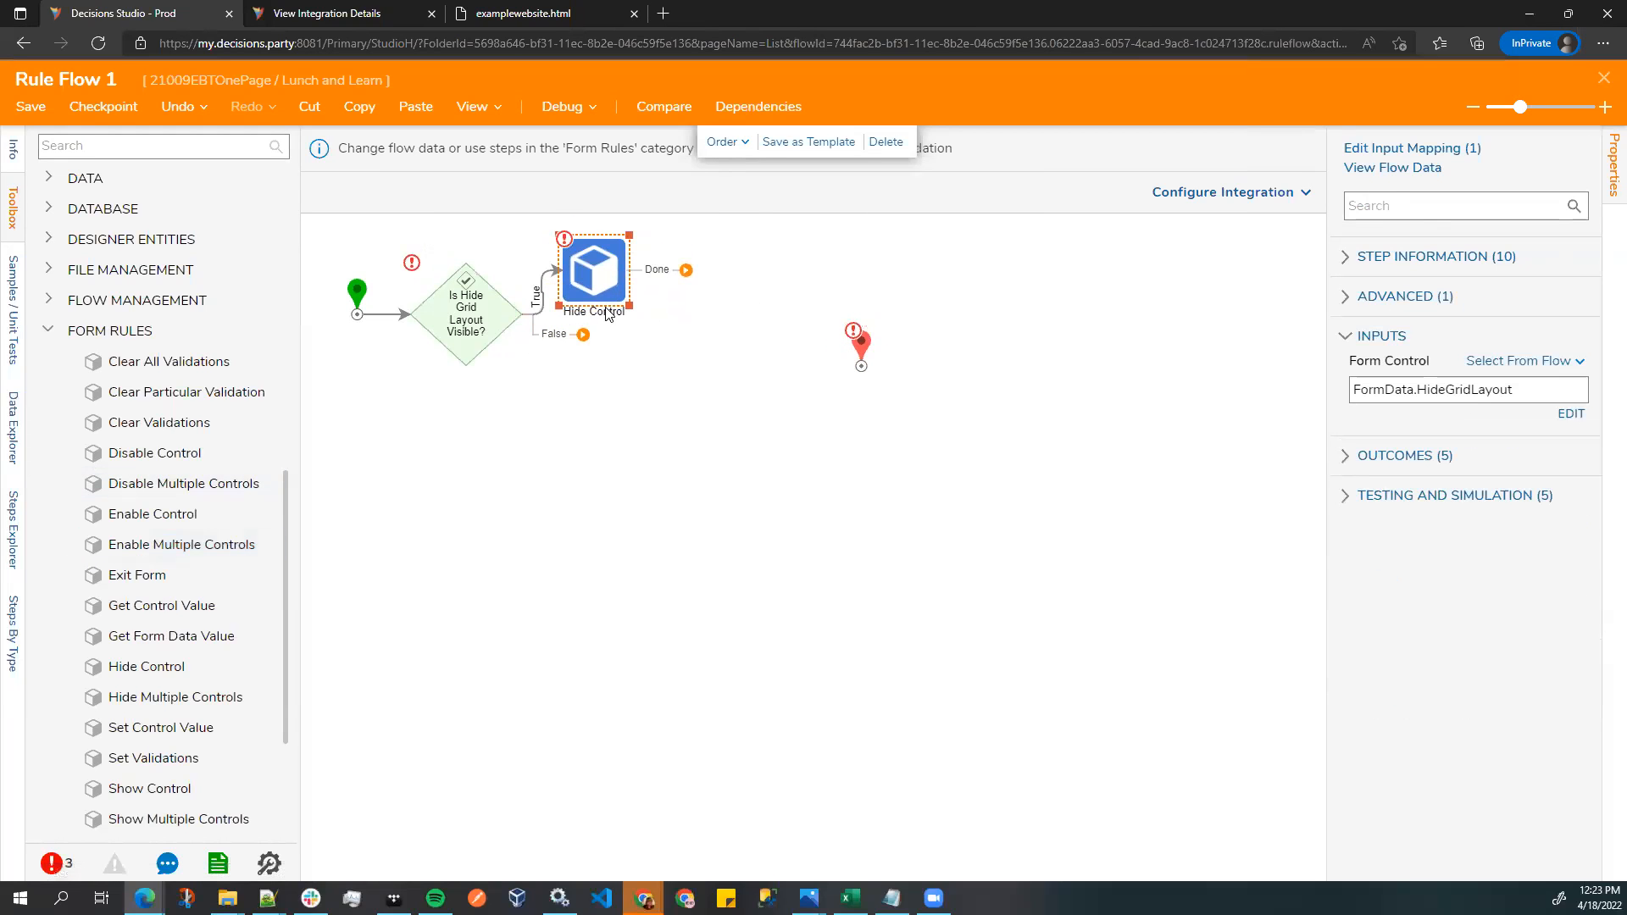
left_click_drag(150, 788, 607, 415)
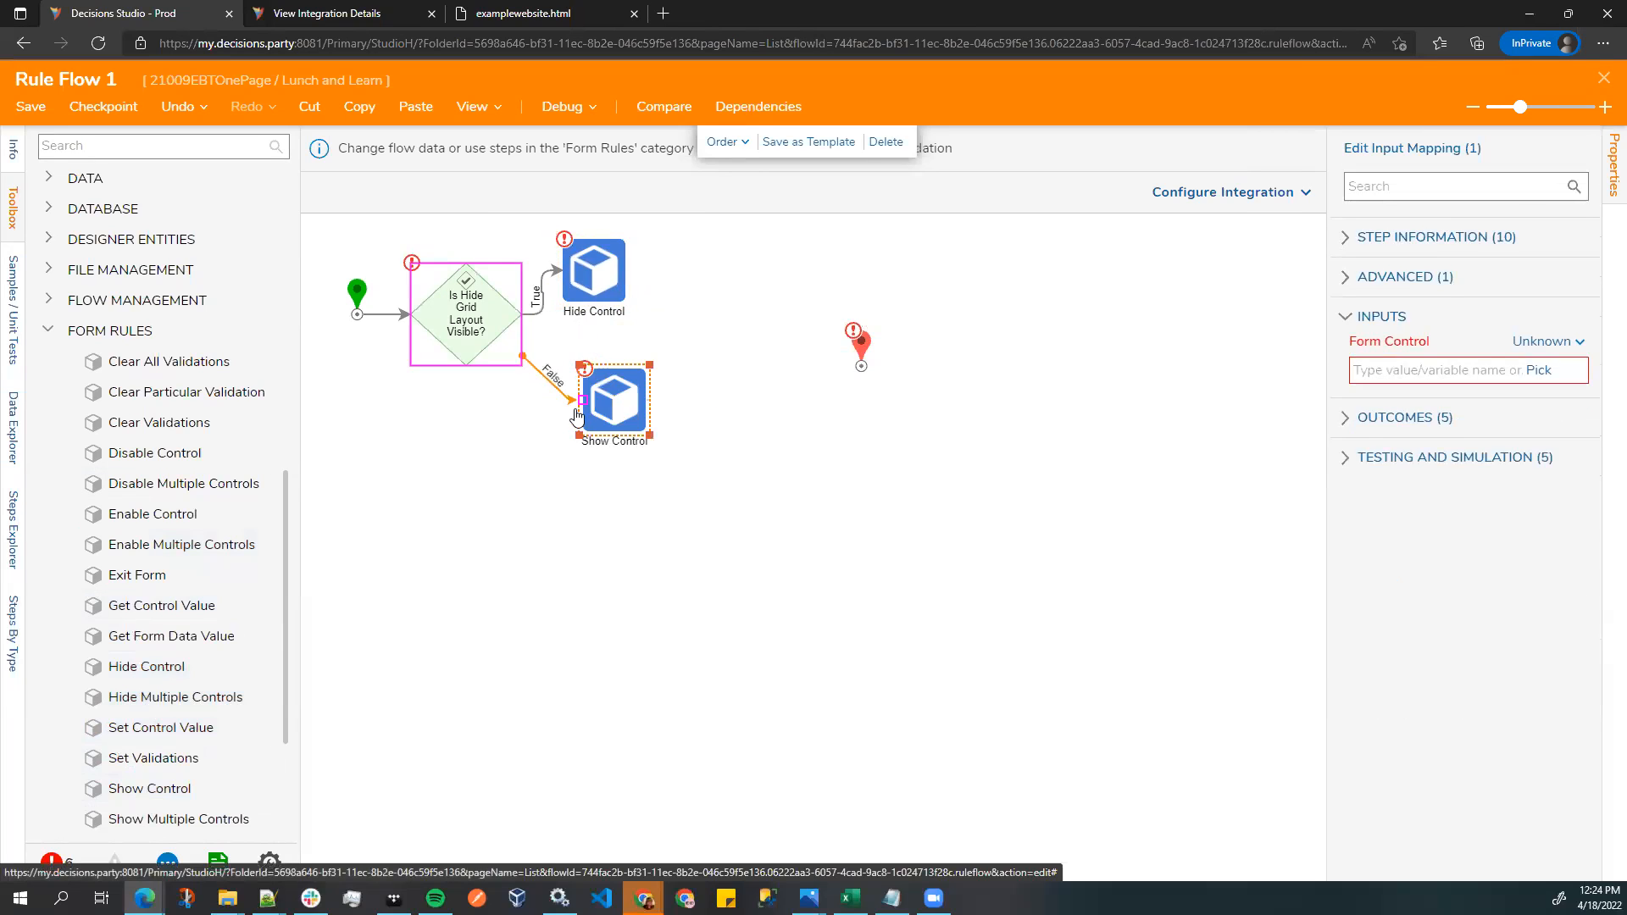
left_click_drag(627, 403, 610, 395)
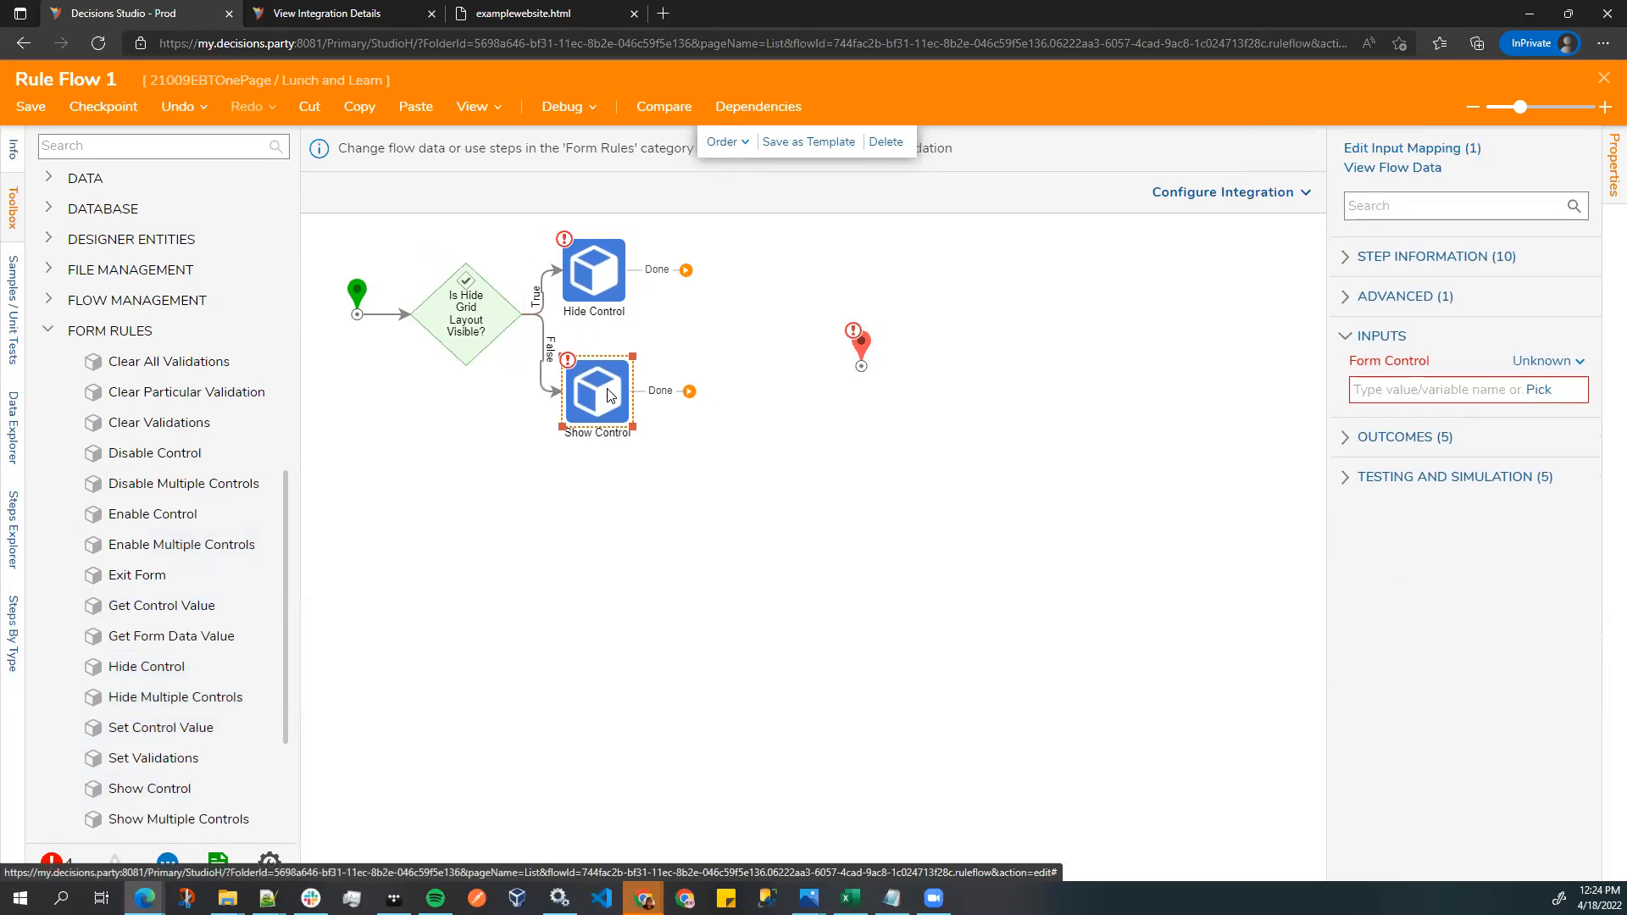
- Map the Show Control step's Form Control input to Hide Grid Layout in the form data
left_click(1538, 390)
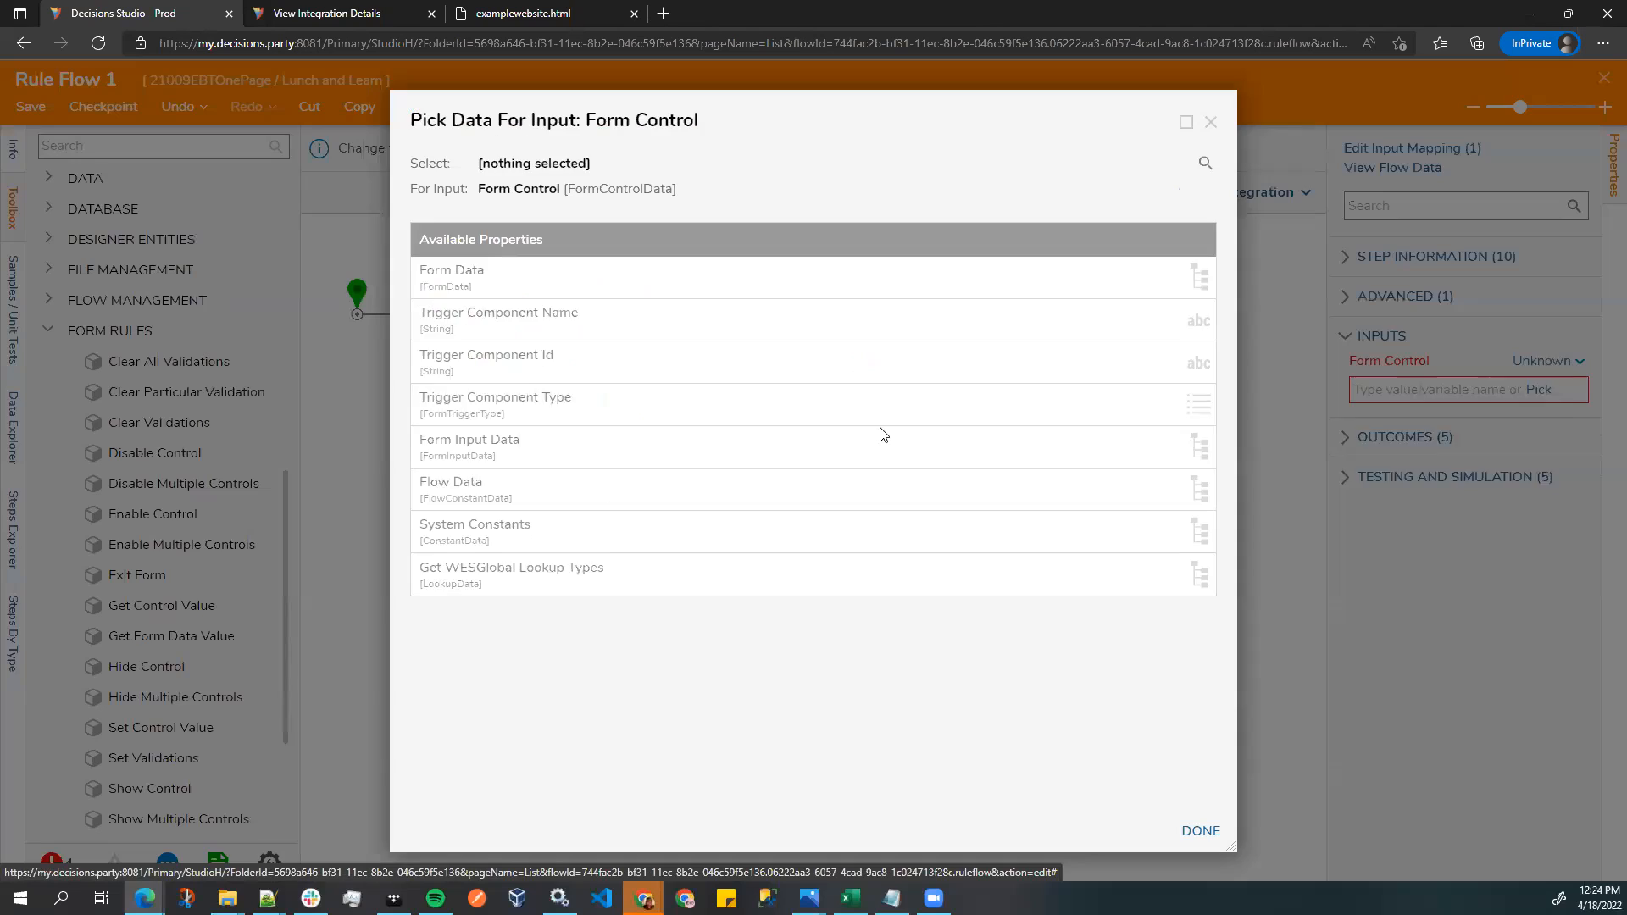
left_click(1133, 261)
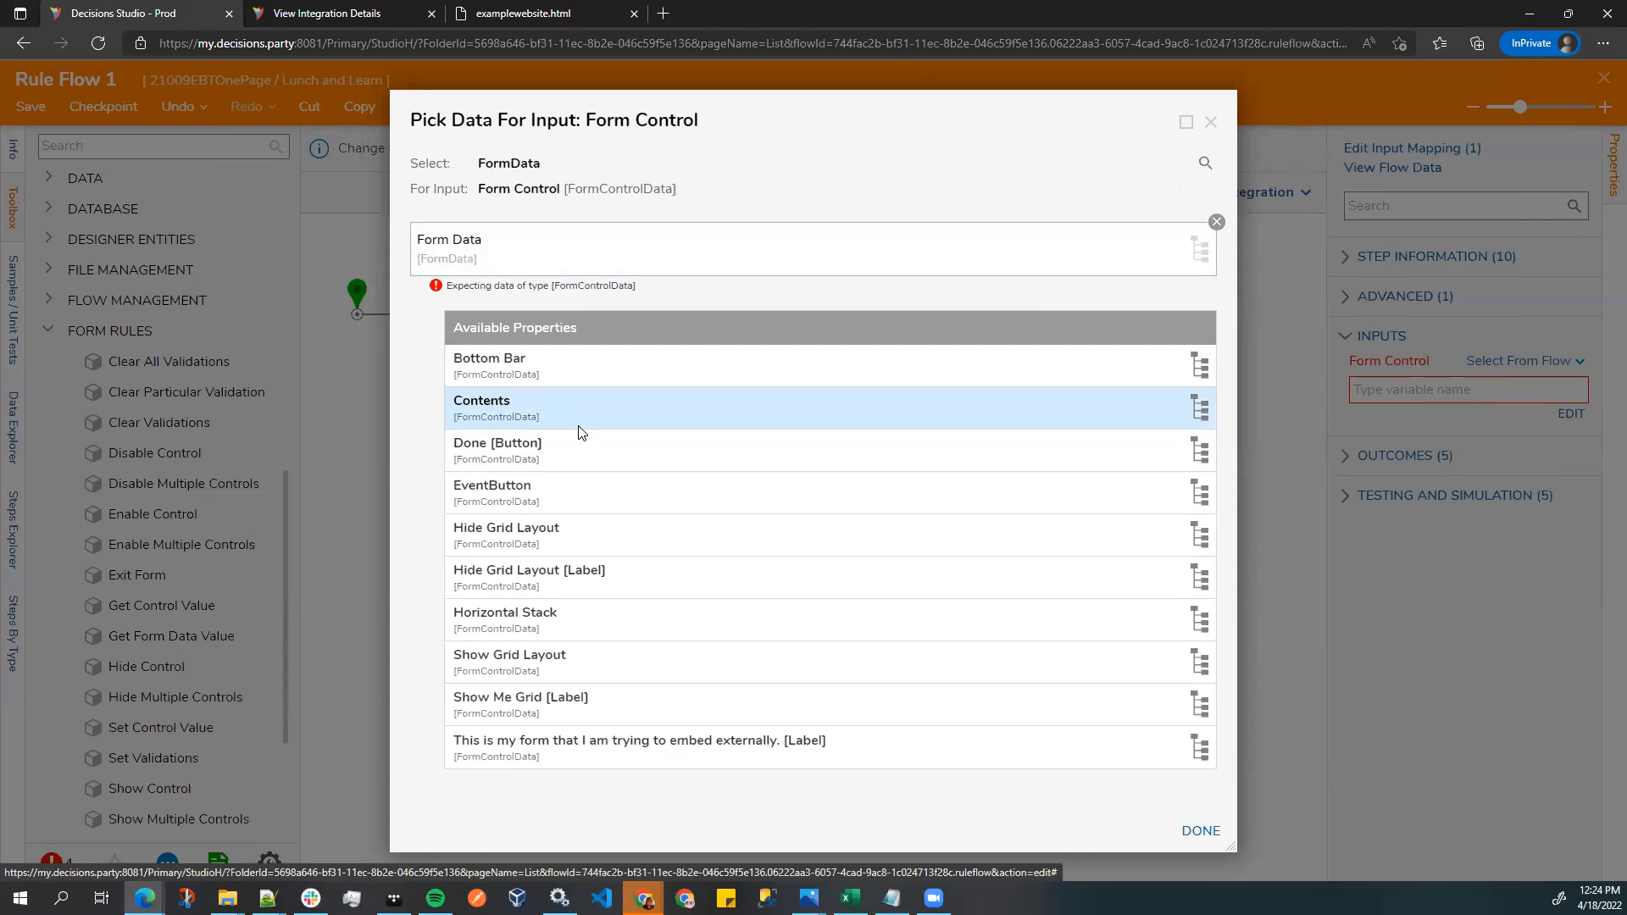
left_click(642, 537)
left_click(1206, 827)
- Connect the Done outcomes of Hide Control and Show Control to the end step, then save and close the rule flow
left_click_drag(682, 269, 861, 352)
left_click_drag(689, 391, 860, 366)
left_click(28, 108)
left_click(1031, 555)
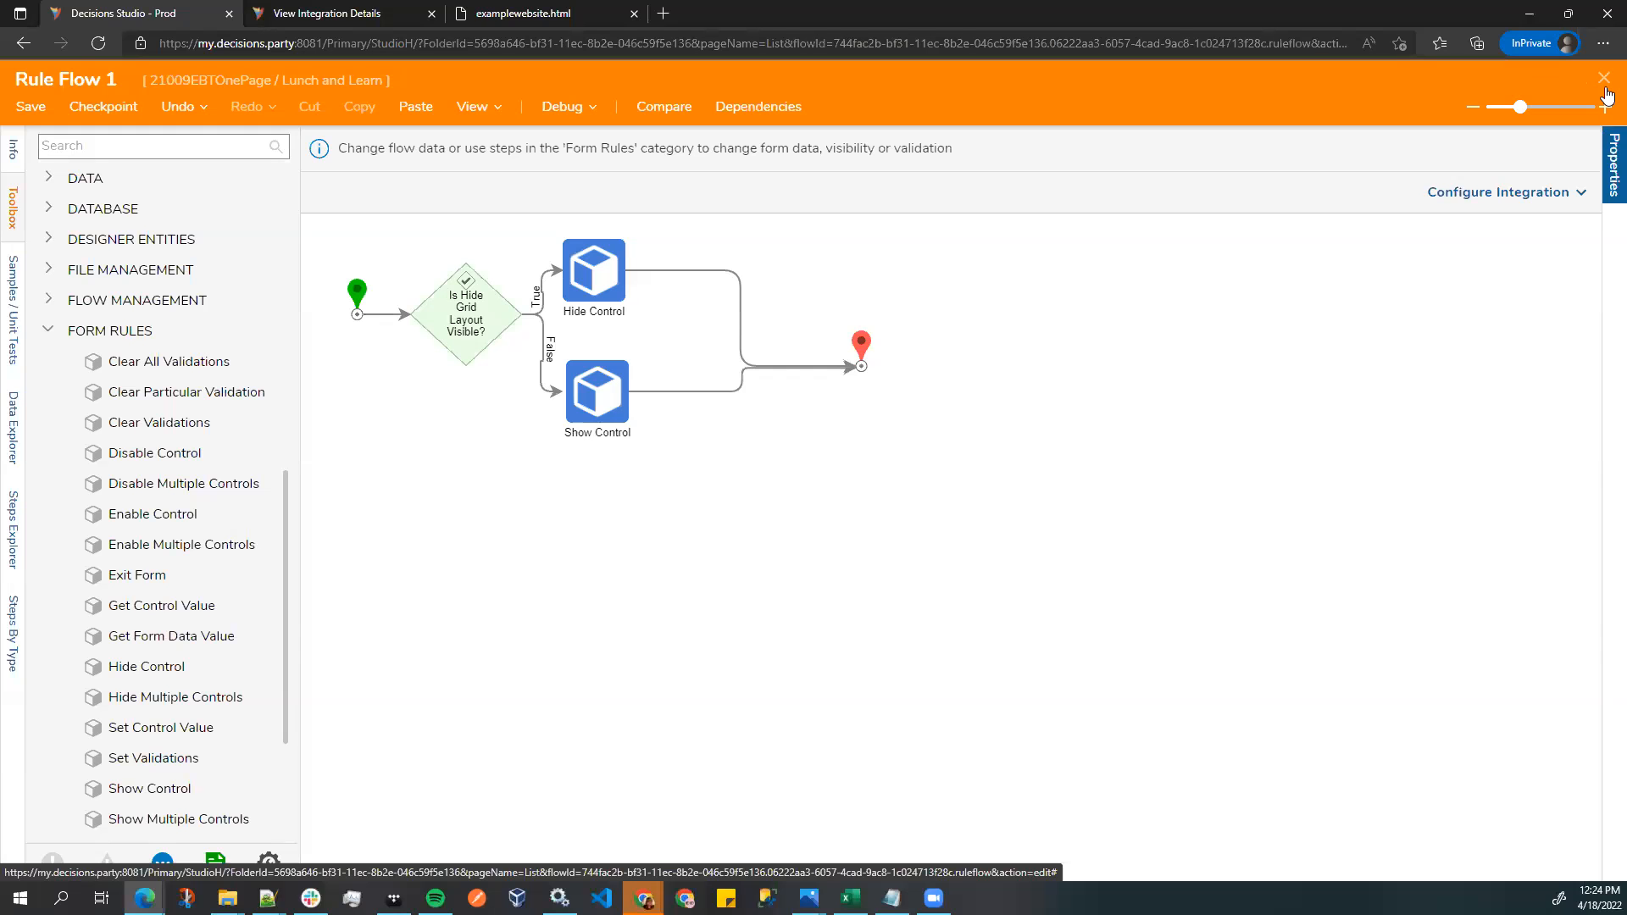
left_click(1604, 78)
- Confirm the active form flow with its current settings, then save the form and close the form designer
scroll(898, 476, "down", 2)
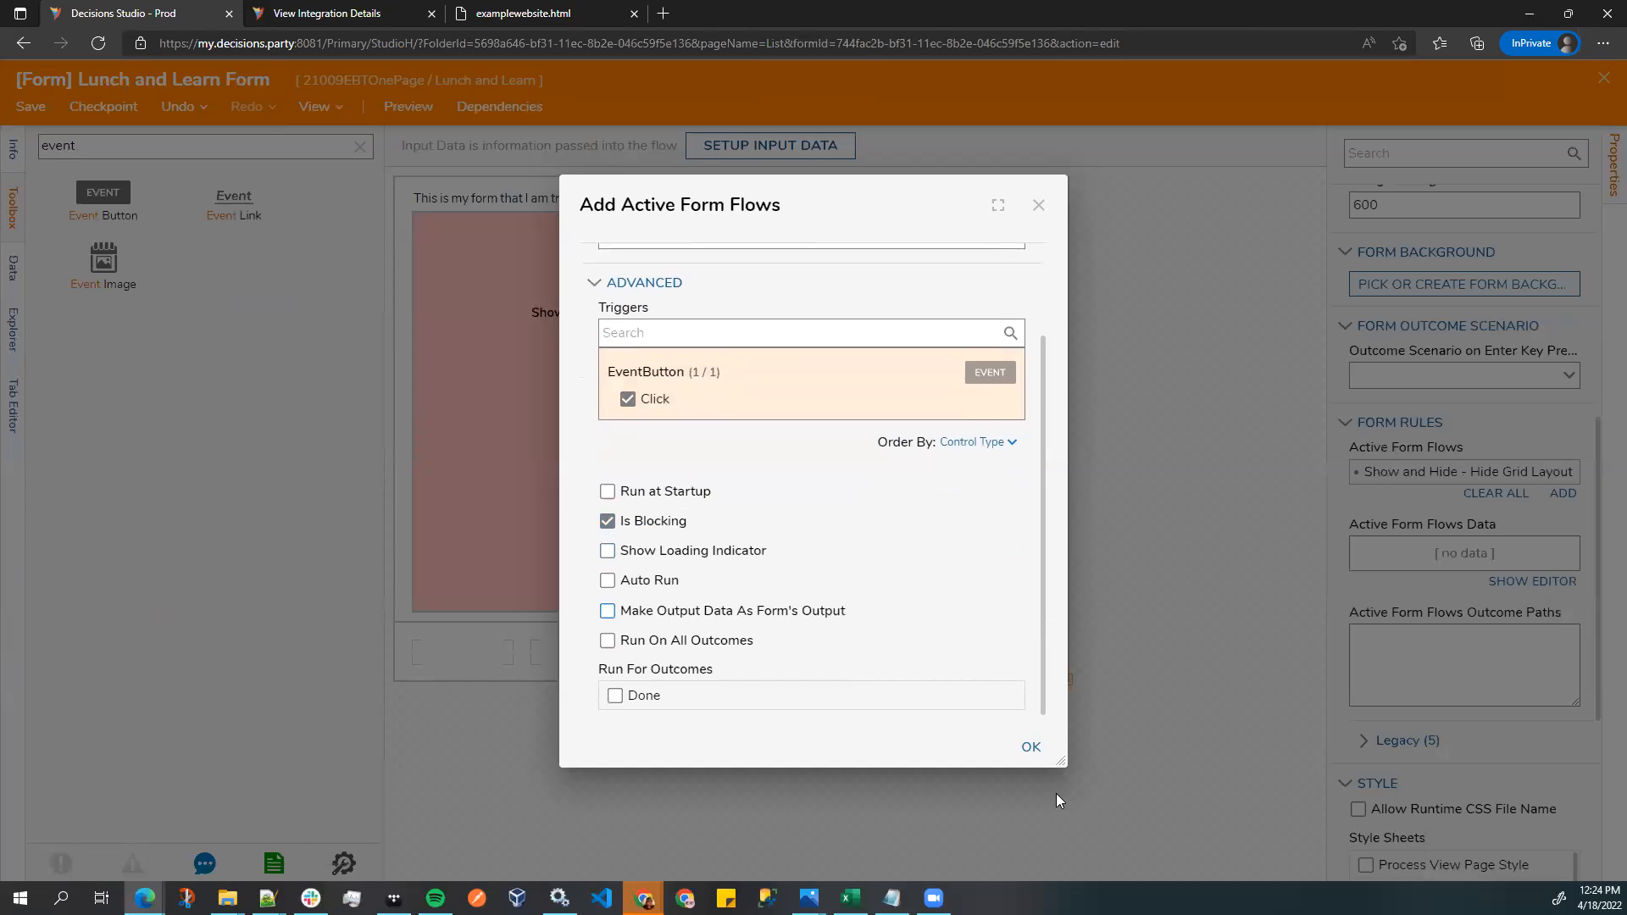
left_click(1033, 748)
left_click(29, 107)
left_click(1033, 556)
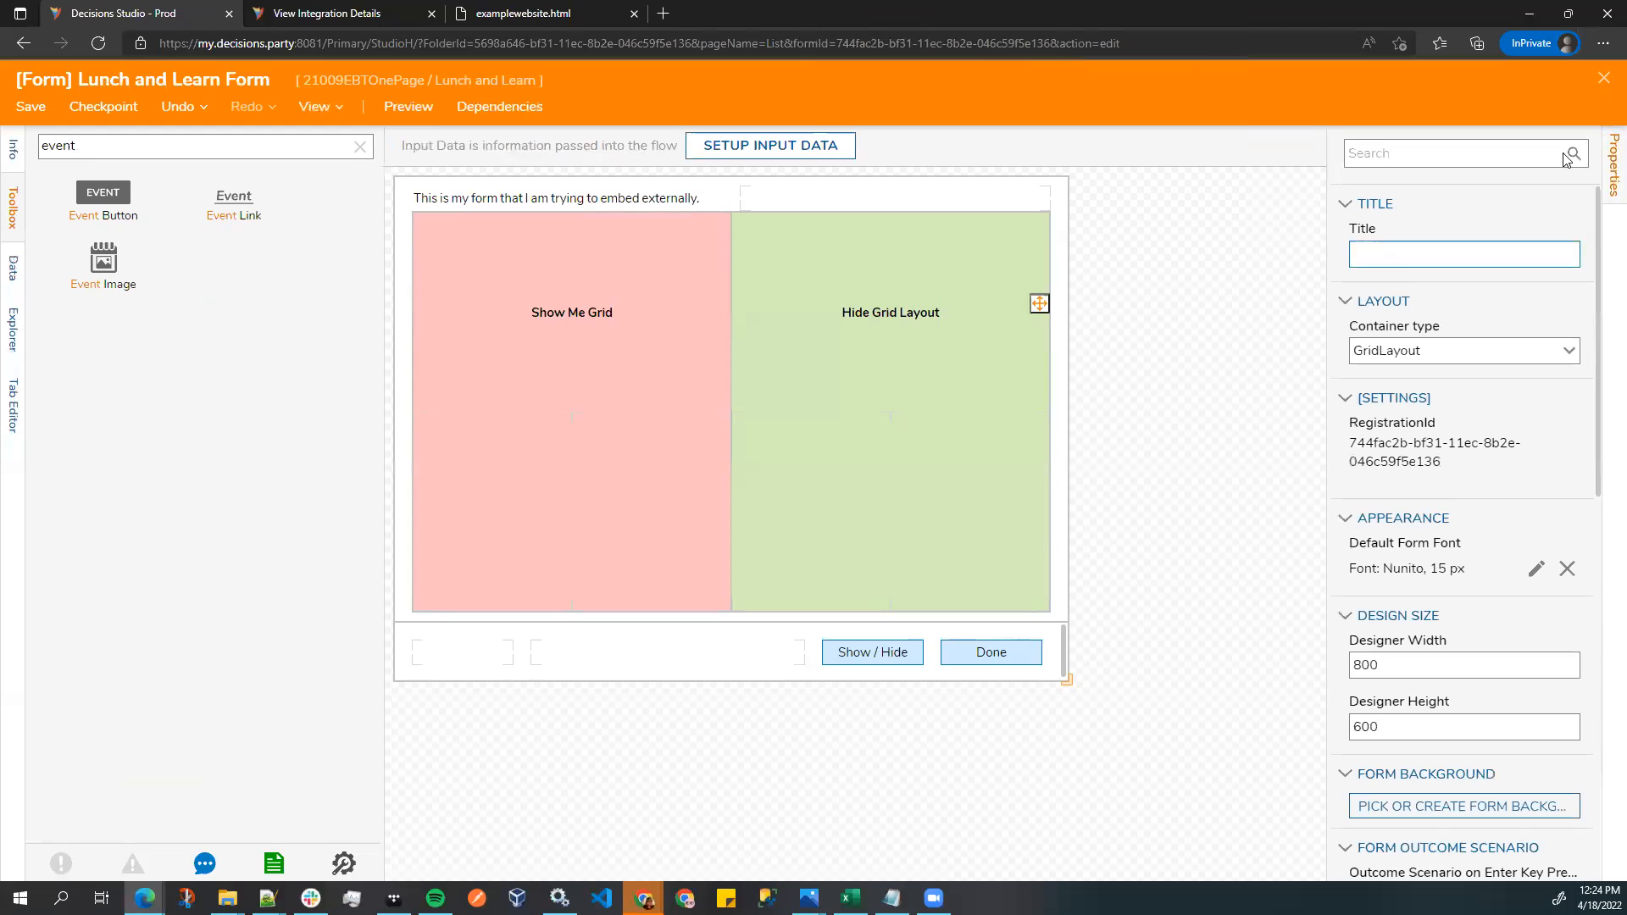
left_click(1604, 81)
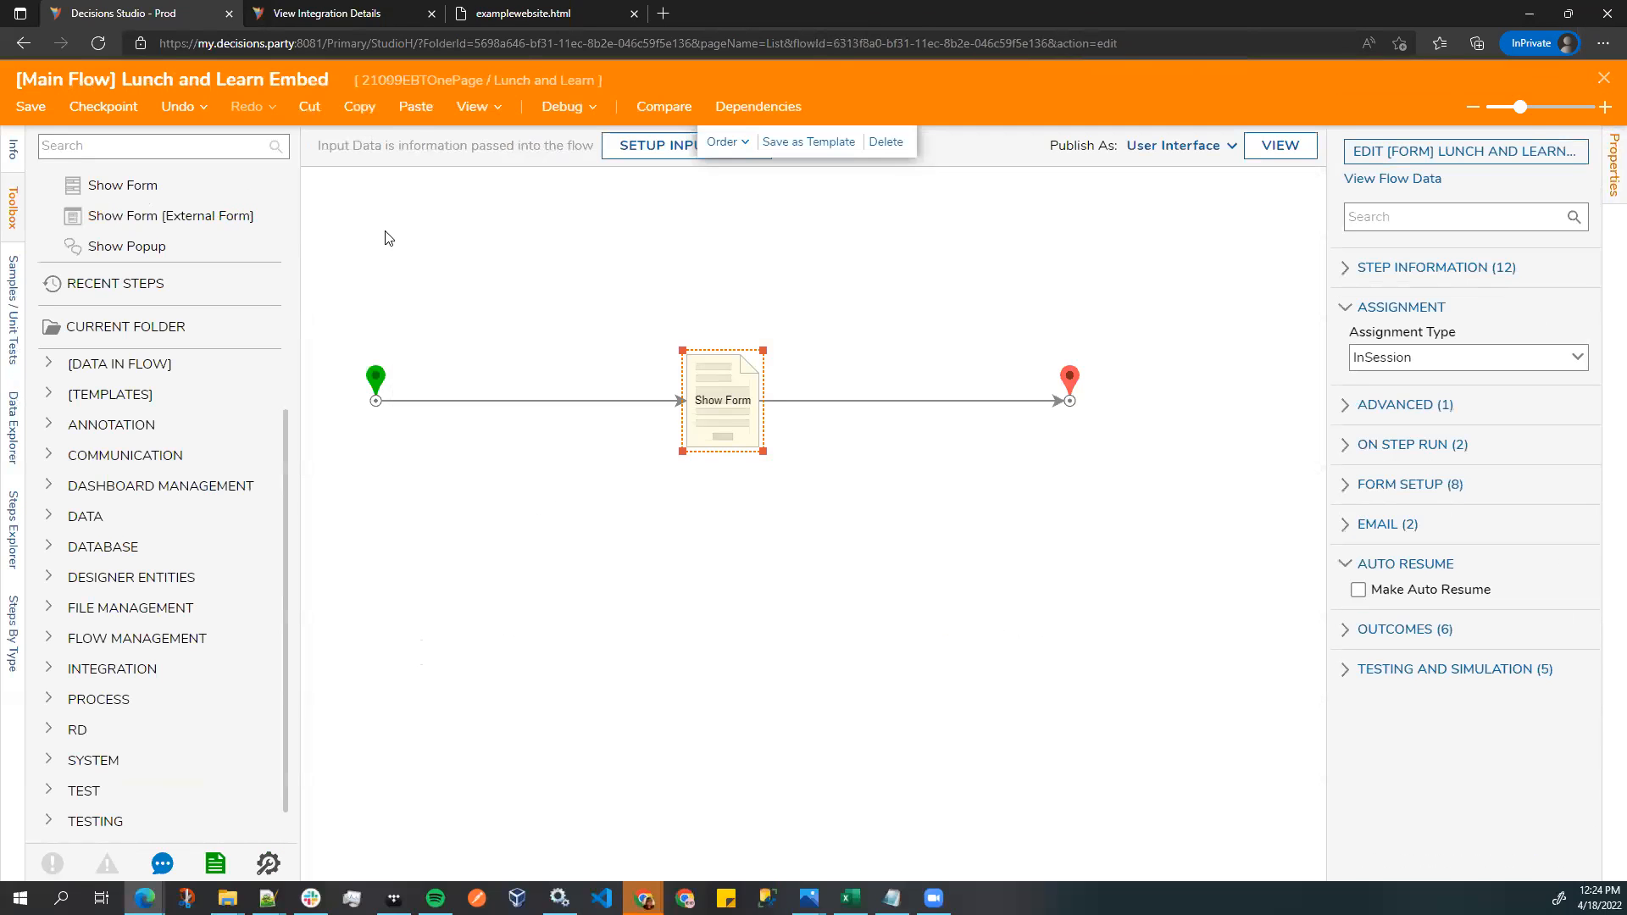
- Save the Lunch and Learn Embed main flow without notes
left_click(864, 426)
key("ctrl+s")
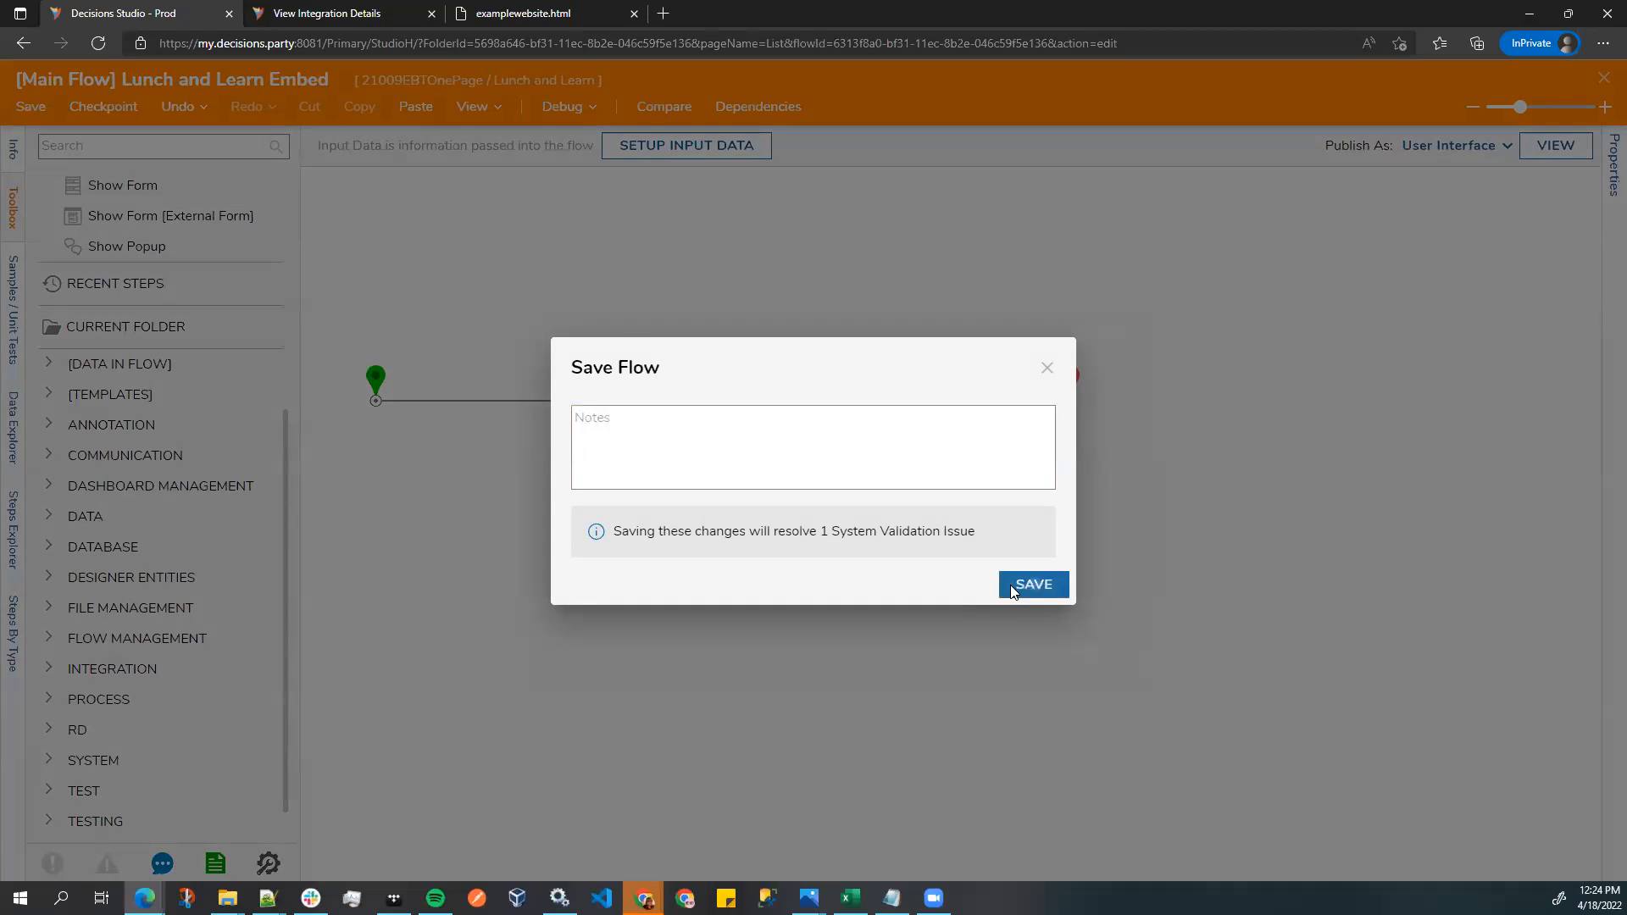
left_click(1012, 584)
- Debug the main flow and test the form by toggling Hide Grid Layout four times with Show / Hide
left_click(554, 106)
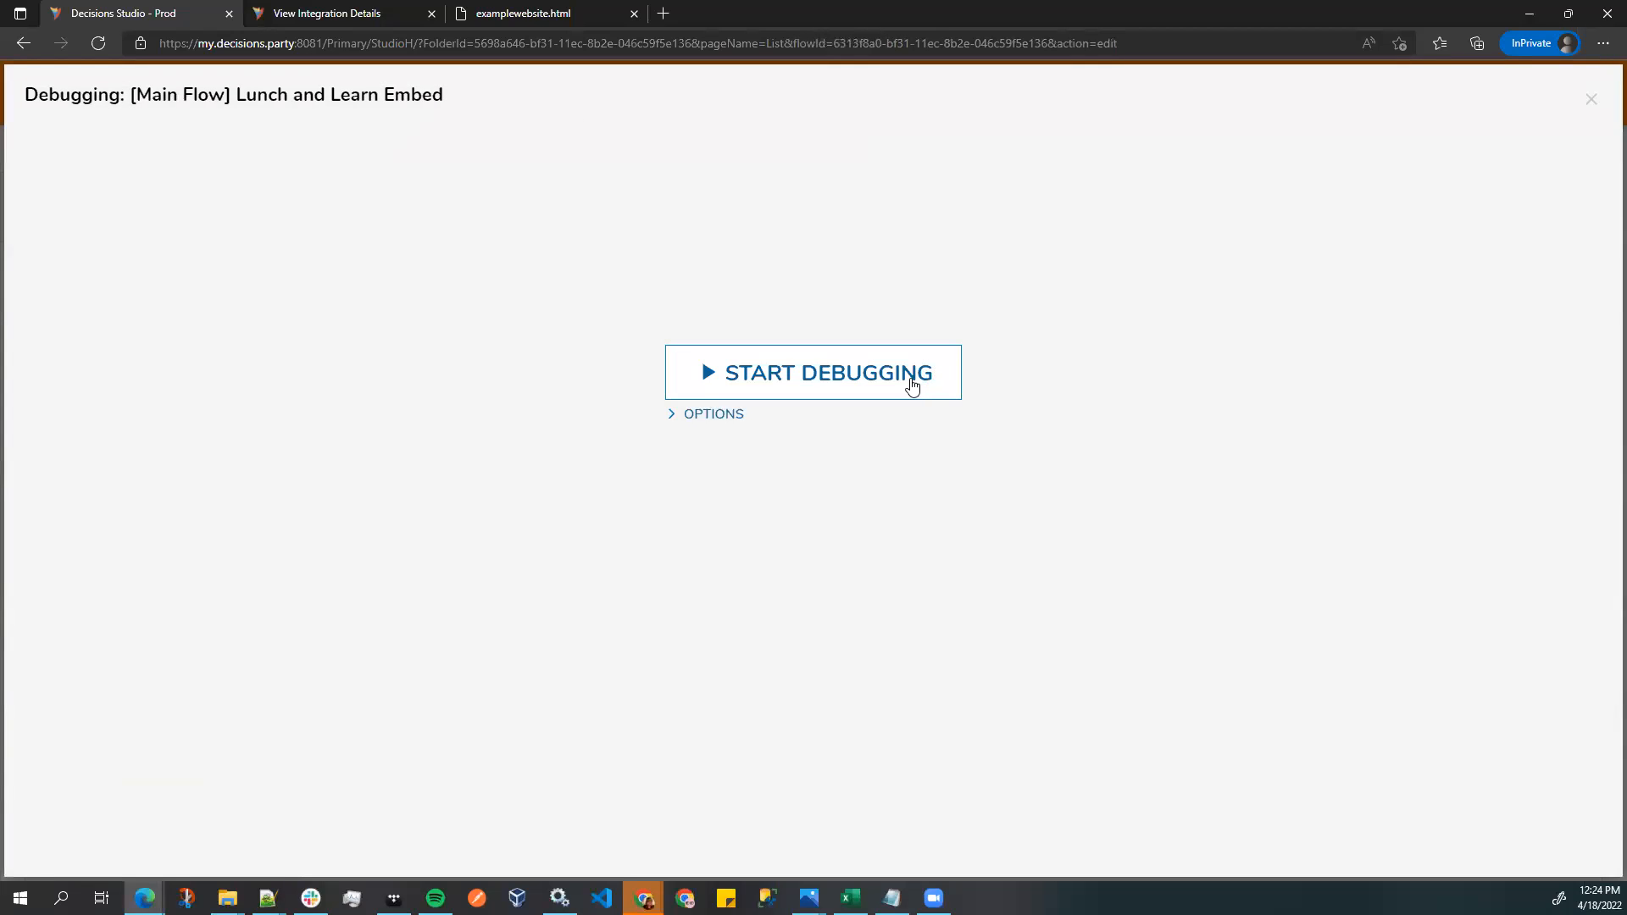
left_click(911, 386)
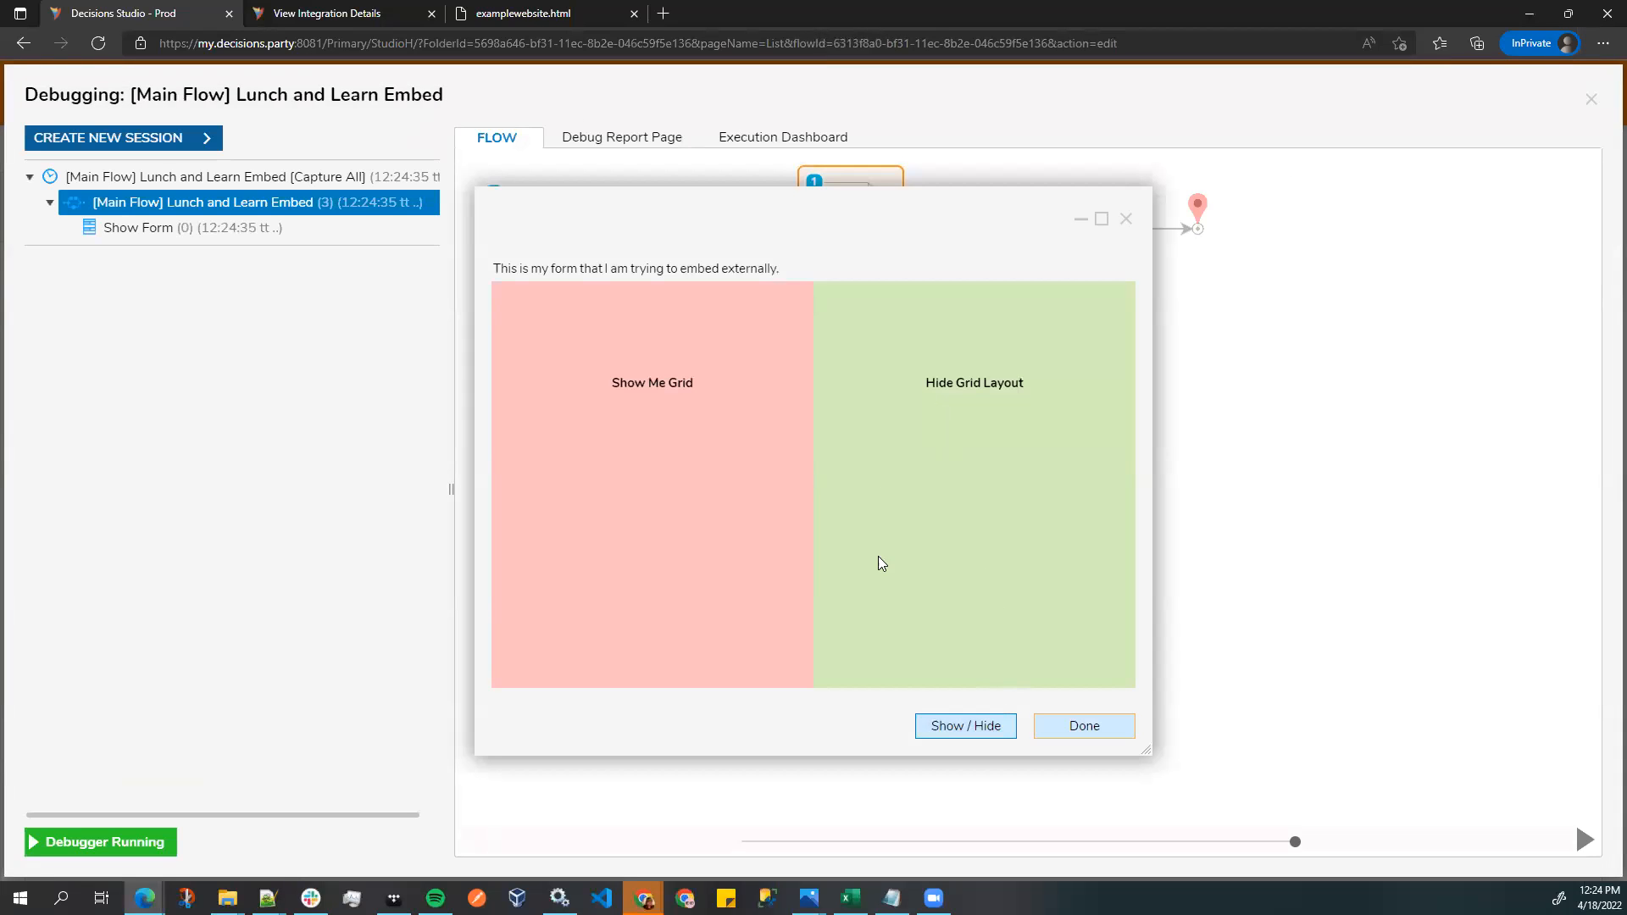
left_click(949, 720)
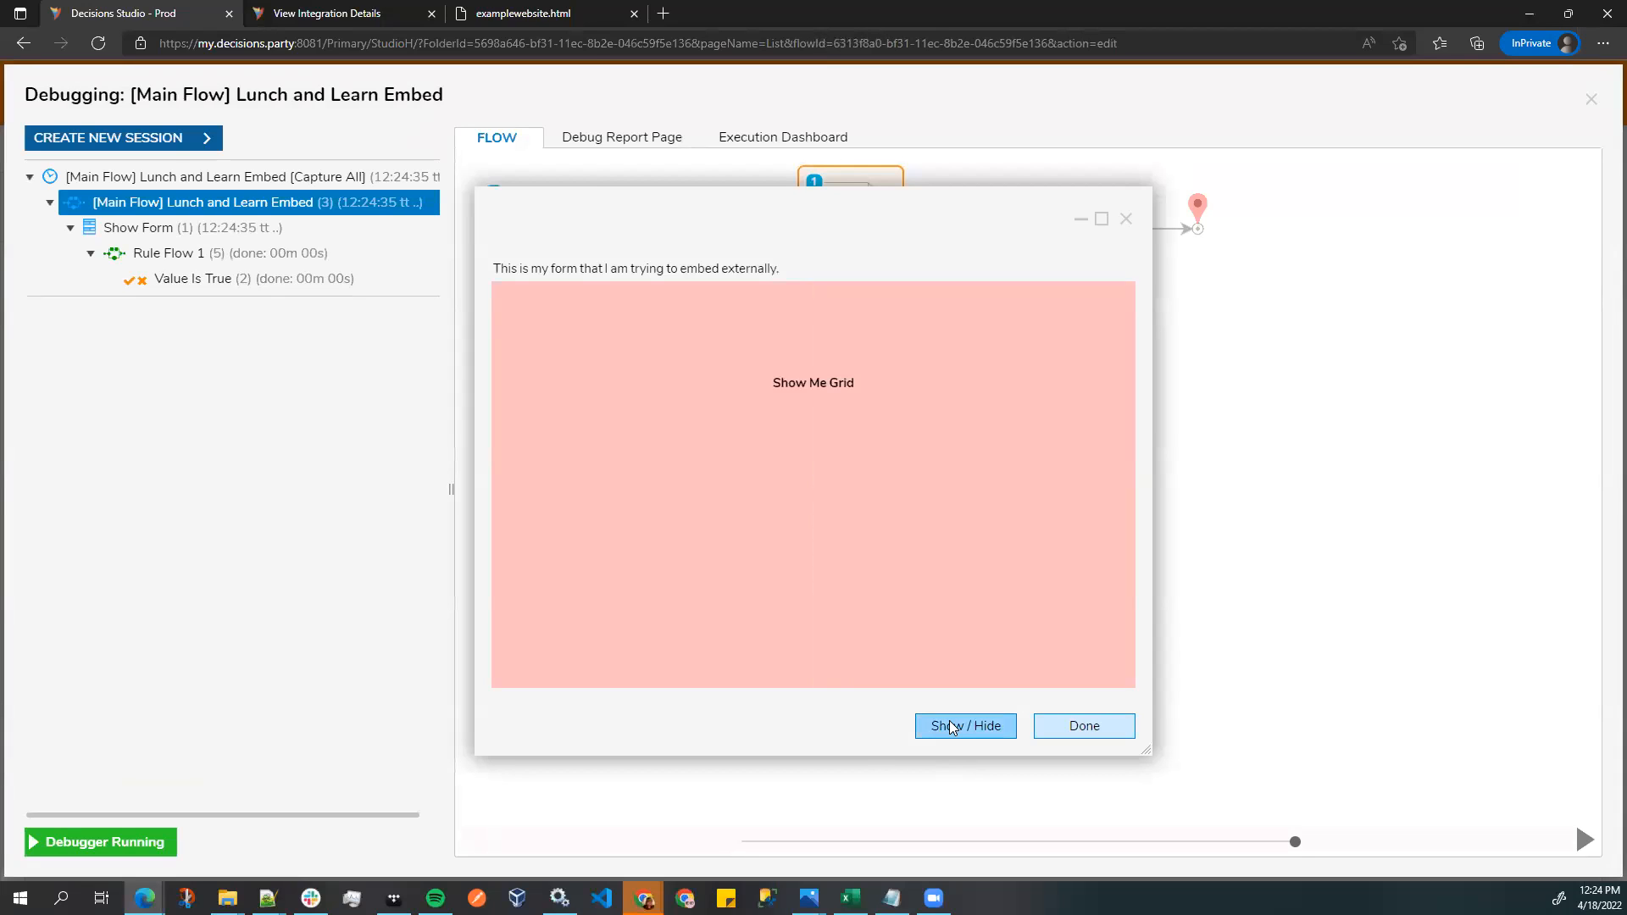
left_click(949, 725)
left_click(949, 726)
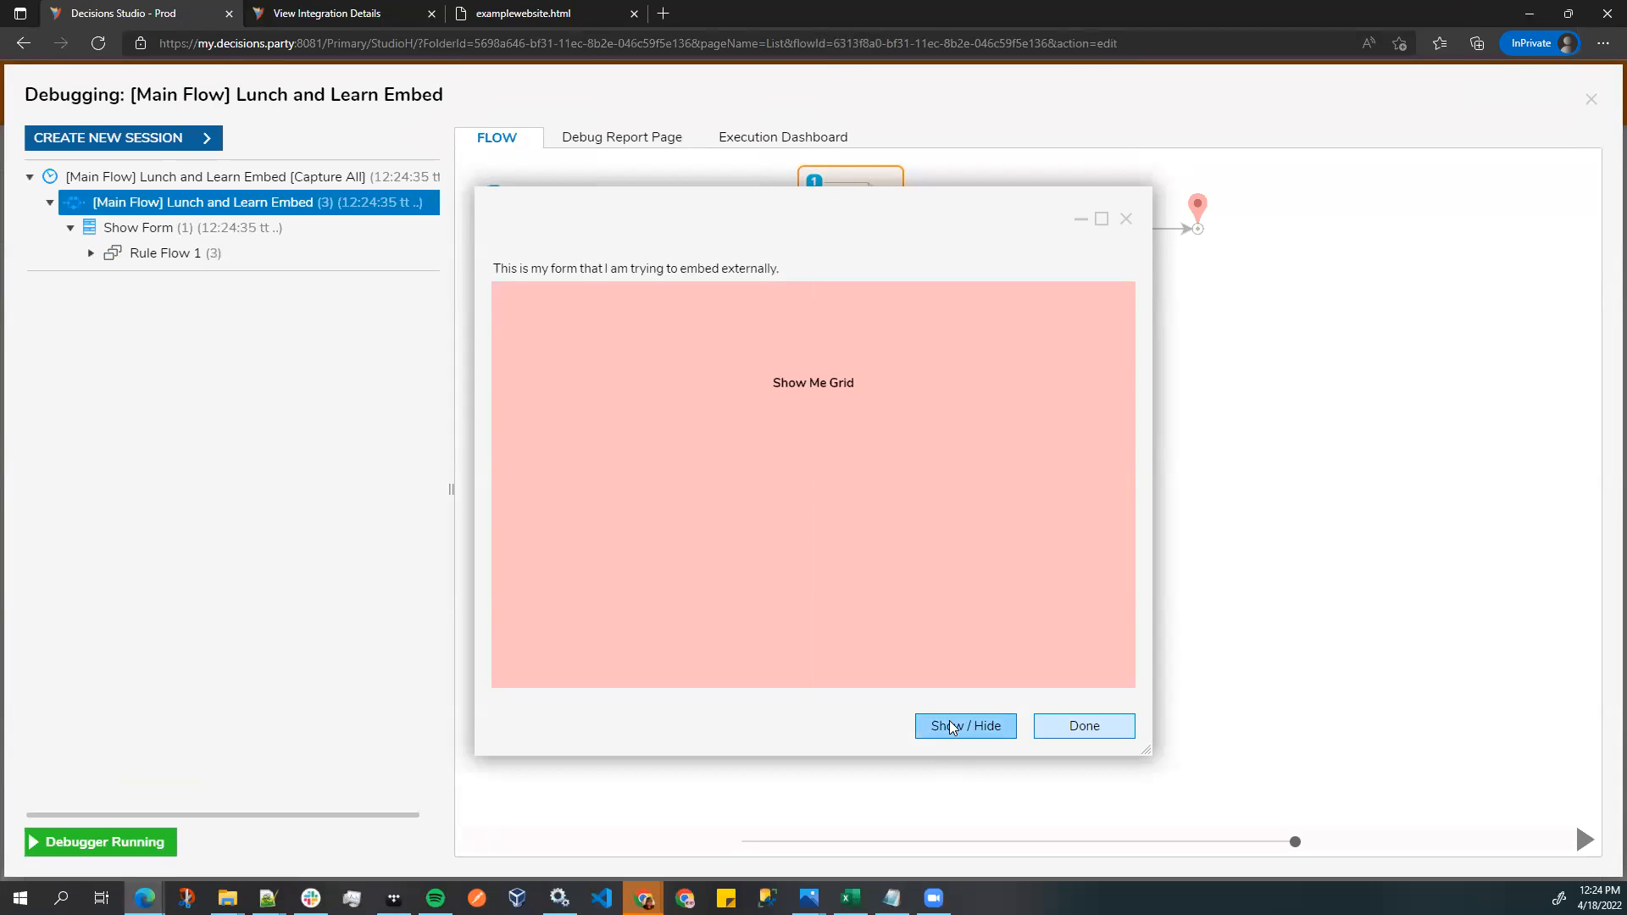
left_click(949, 725)
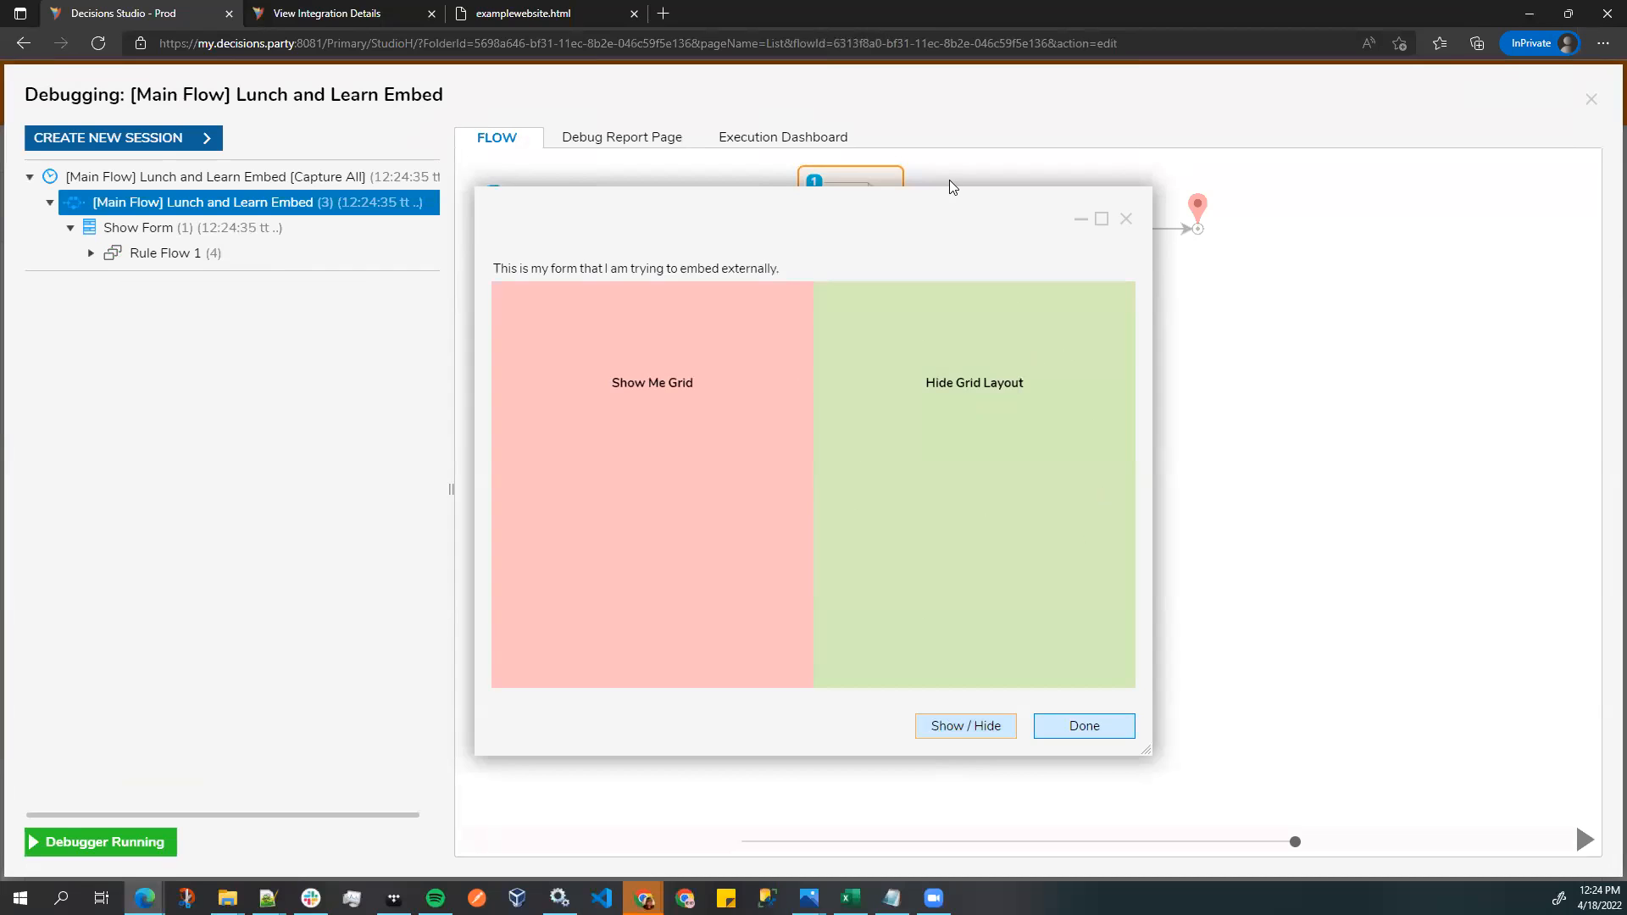
- Expand the Rule Flow 1 runs in the debugger and inspect the paths taken by the first and second runs
left_click(100, 254)
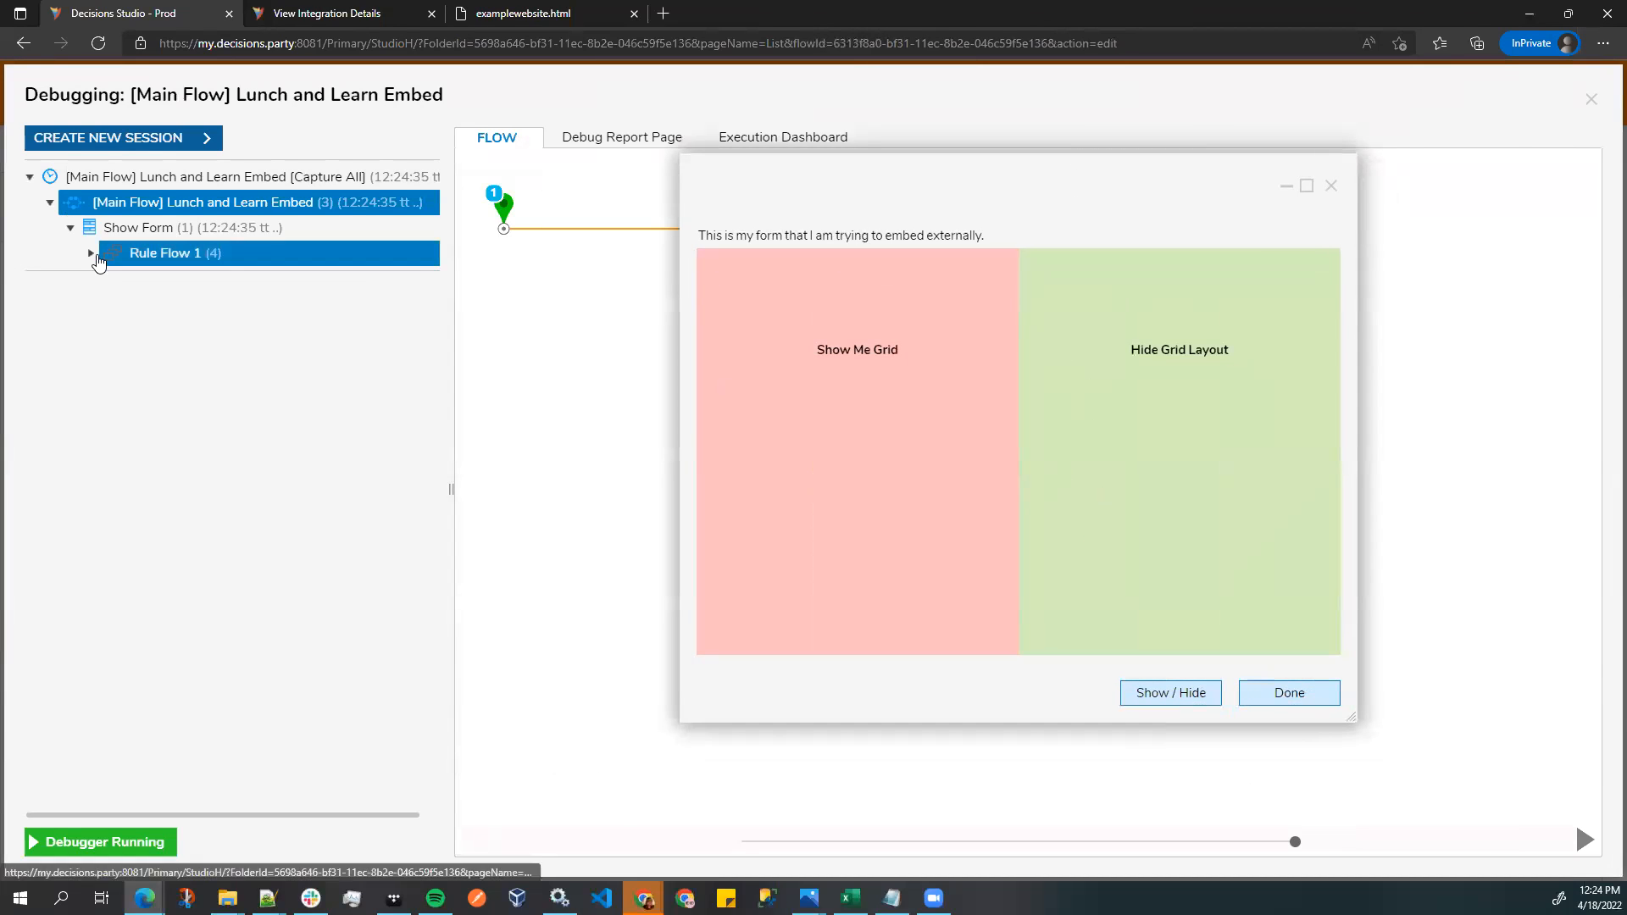
left_click(92, 253)
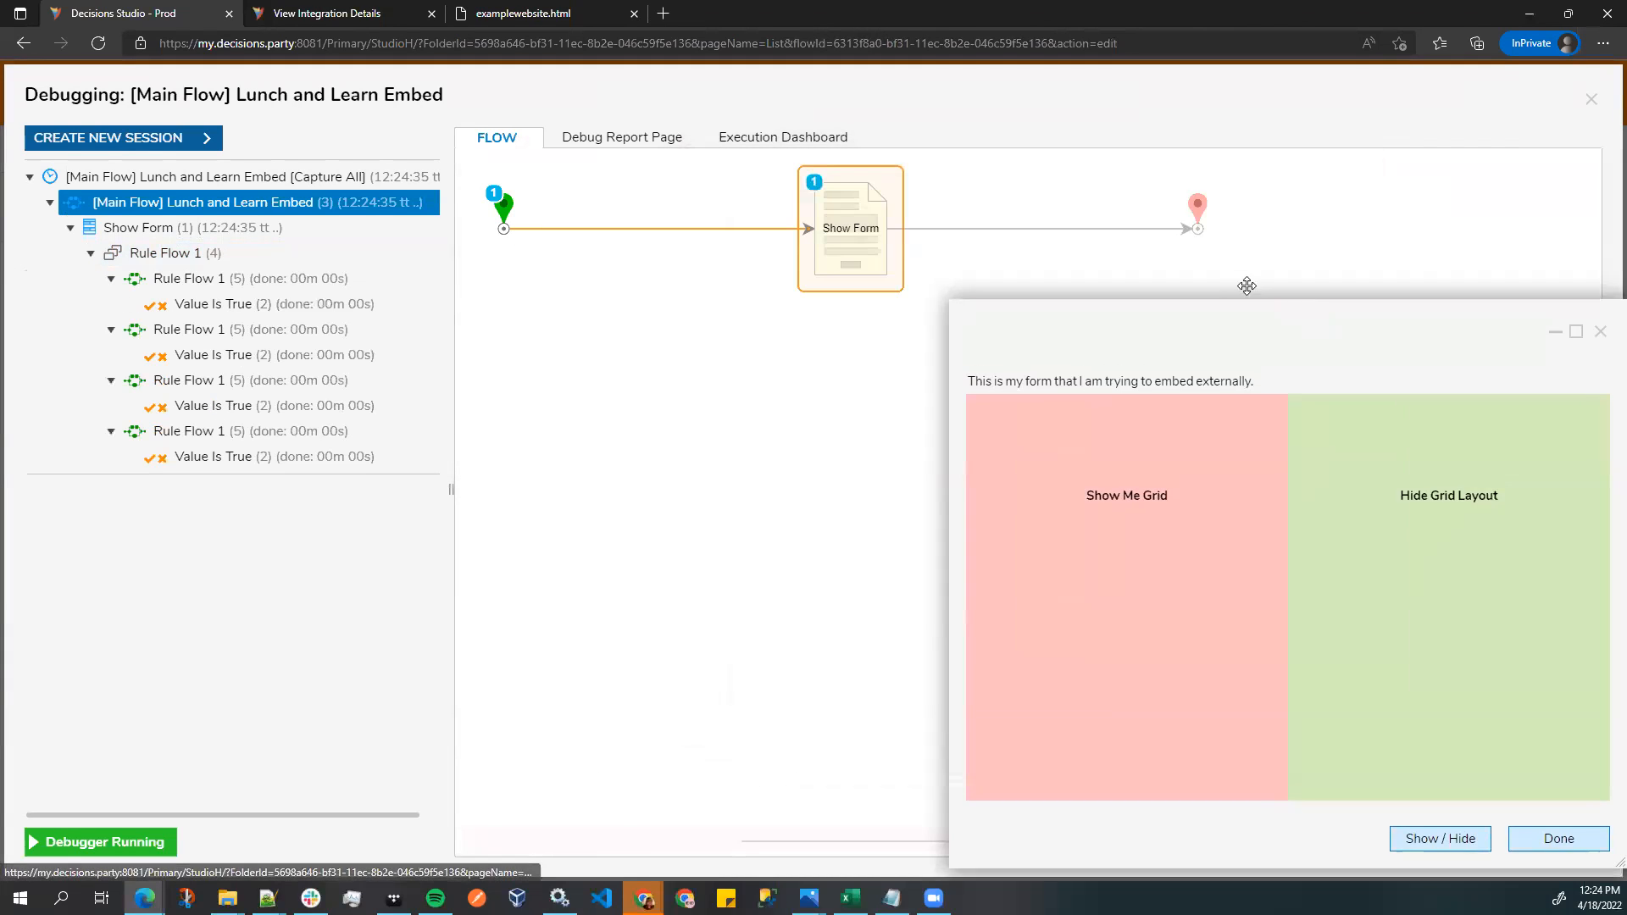
left_click(186, 278)
left_click_drag(1239, 229, 1318, 253)
left_click(292, 328)
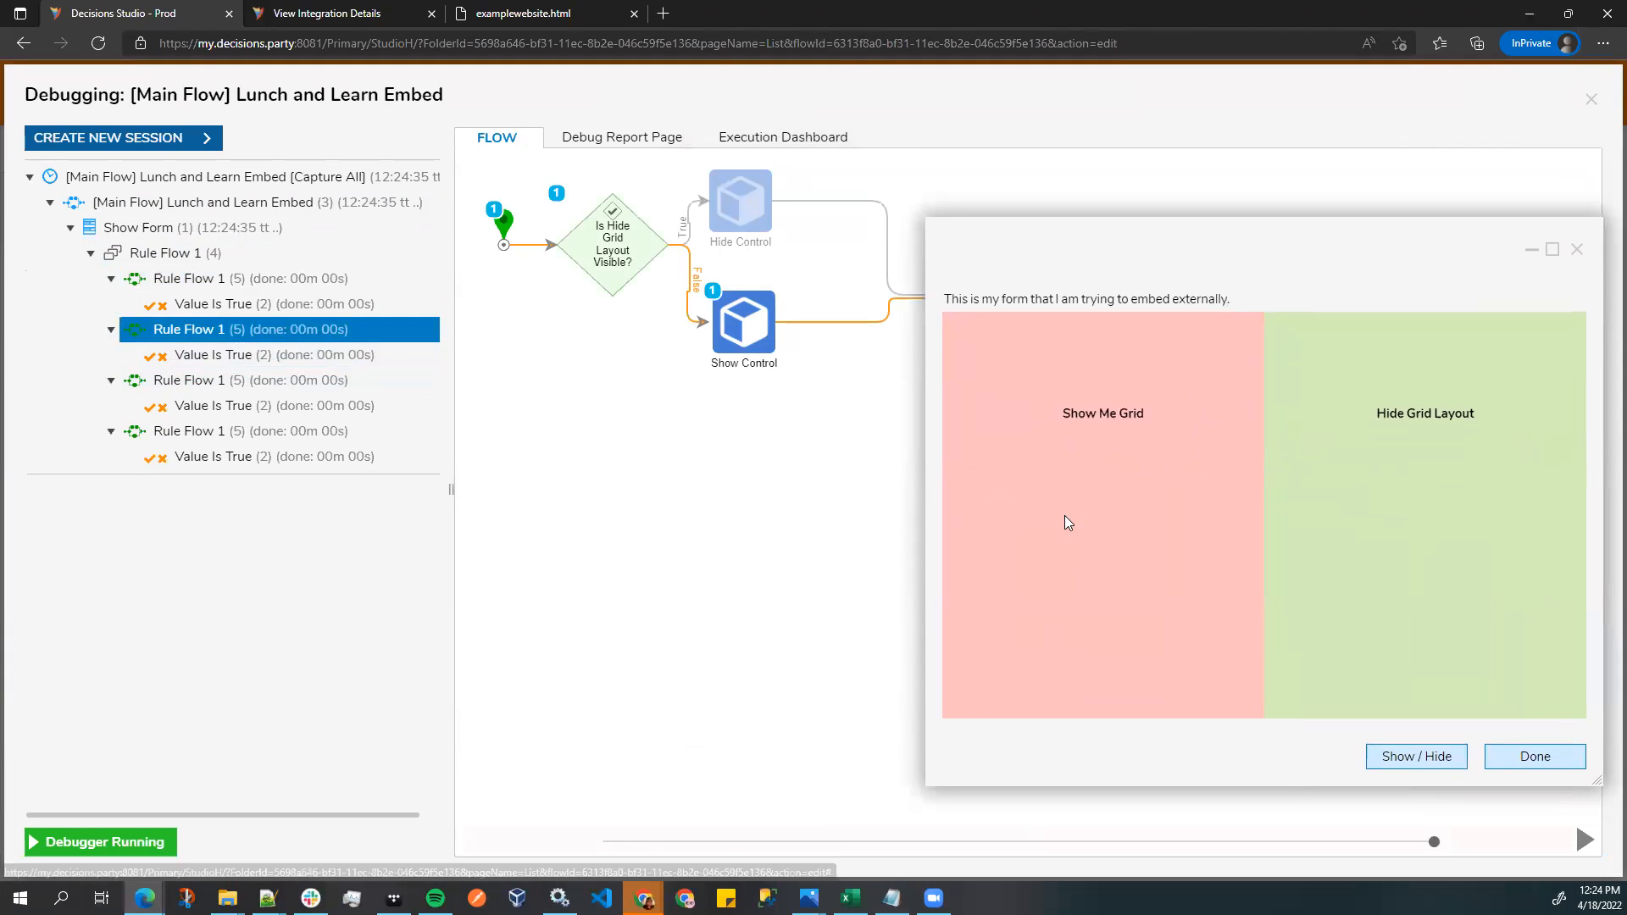
- Close the running form and the debugger, then save the main flow again
left_click(1577, 250)
left_click(1591, 99)
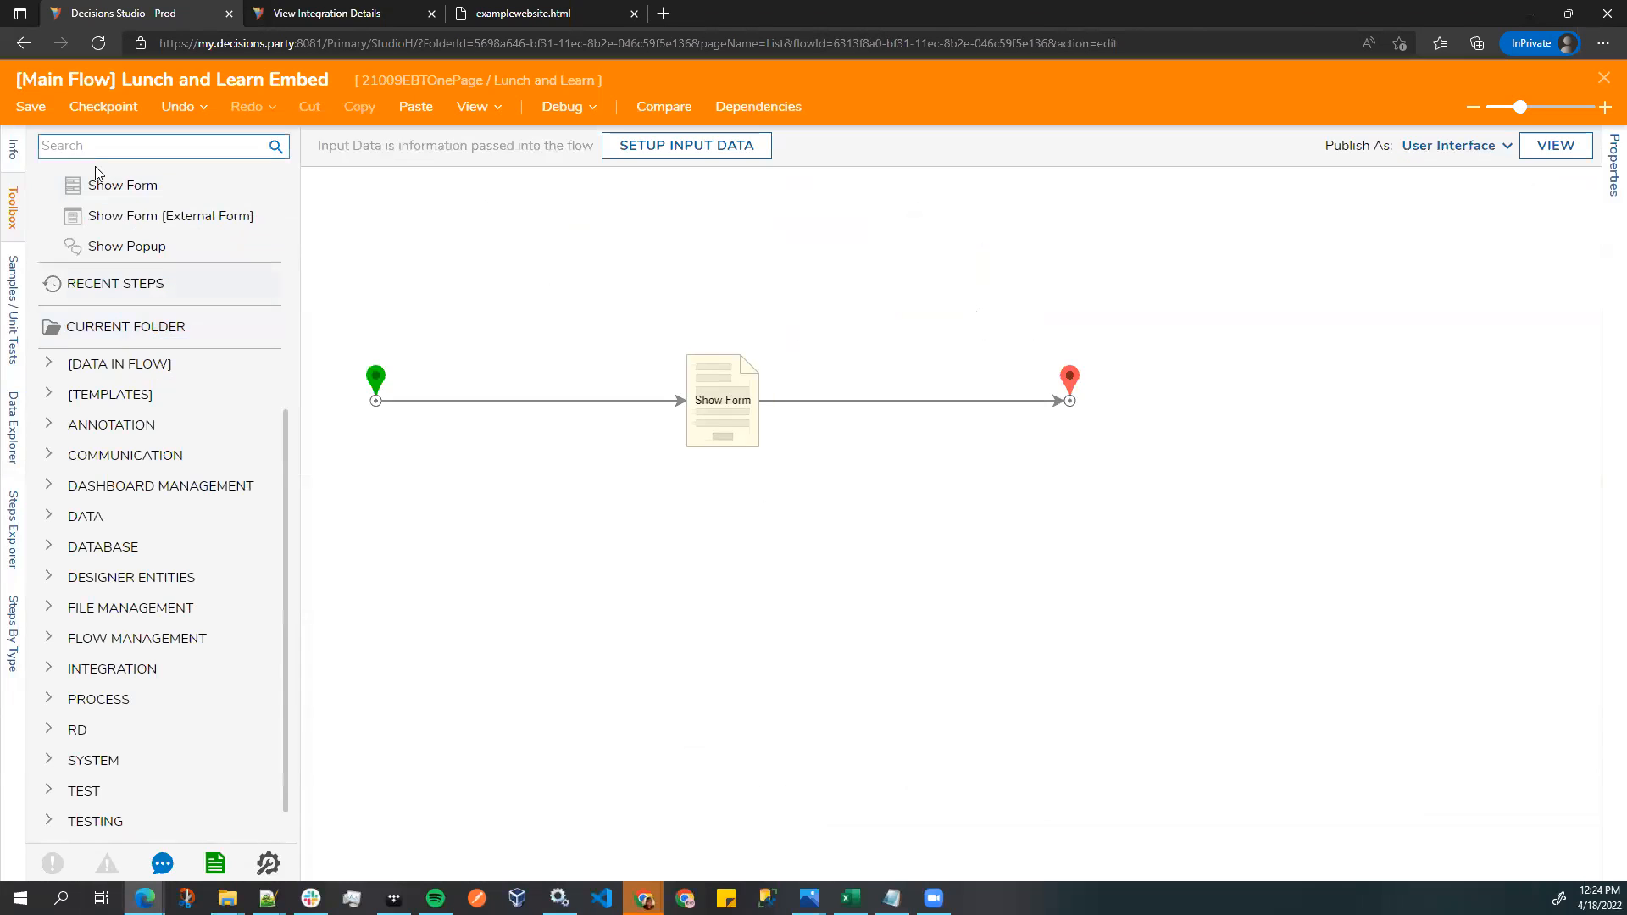
left_click(30, 106)
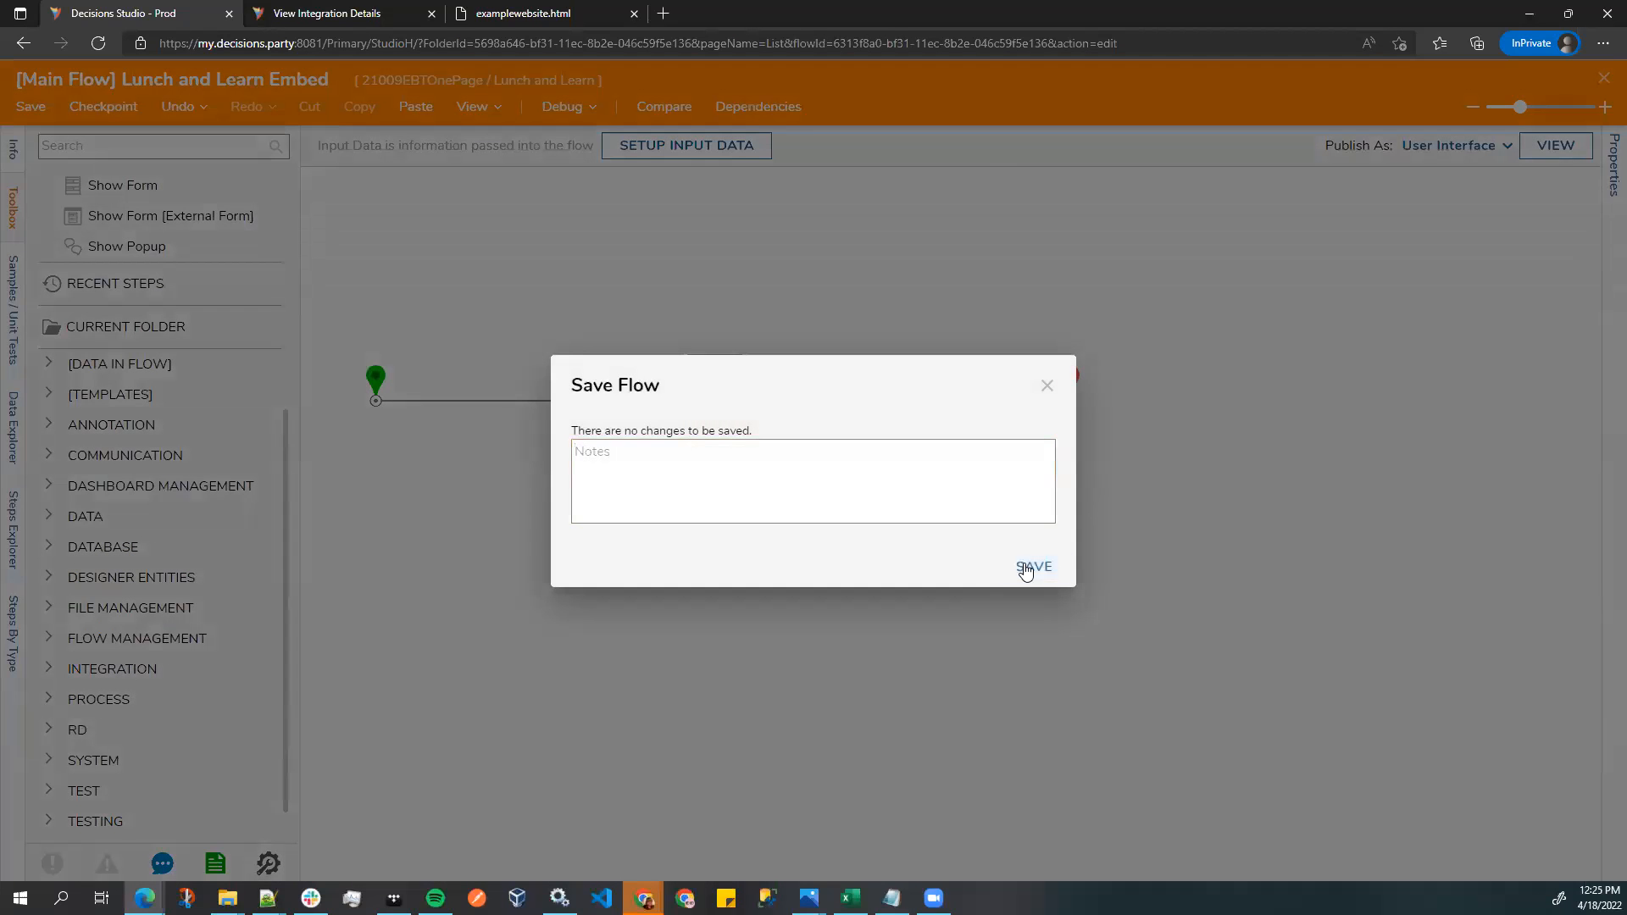
left_click(1033, 566)
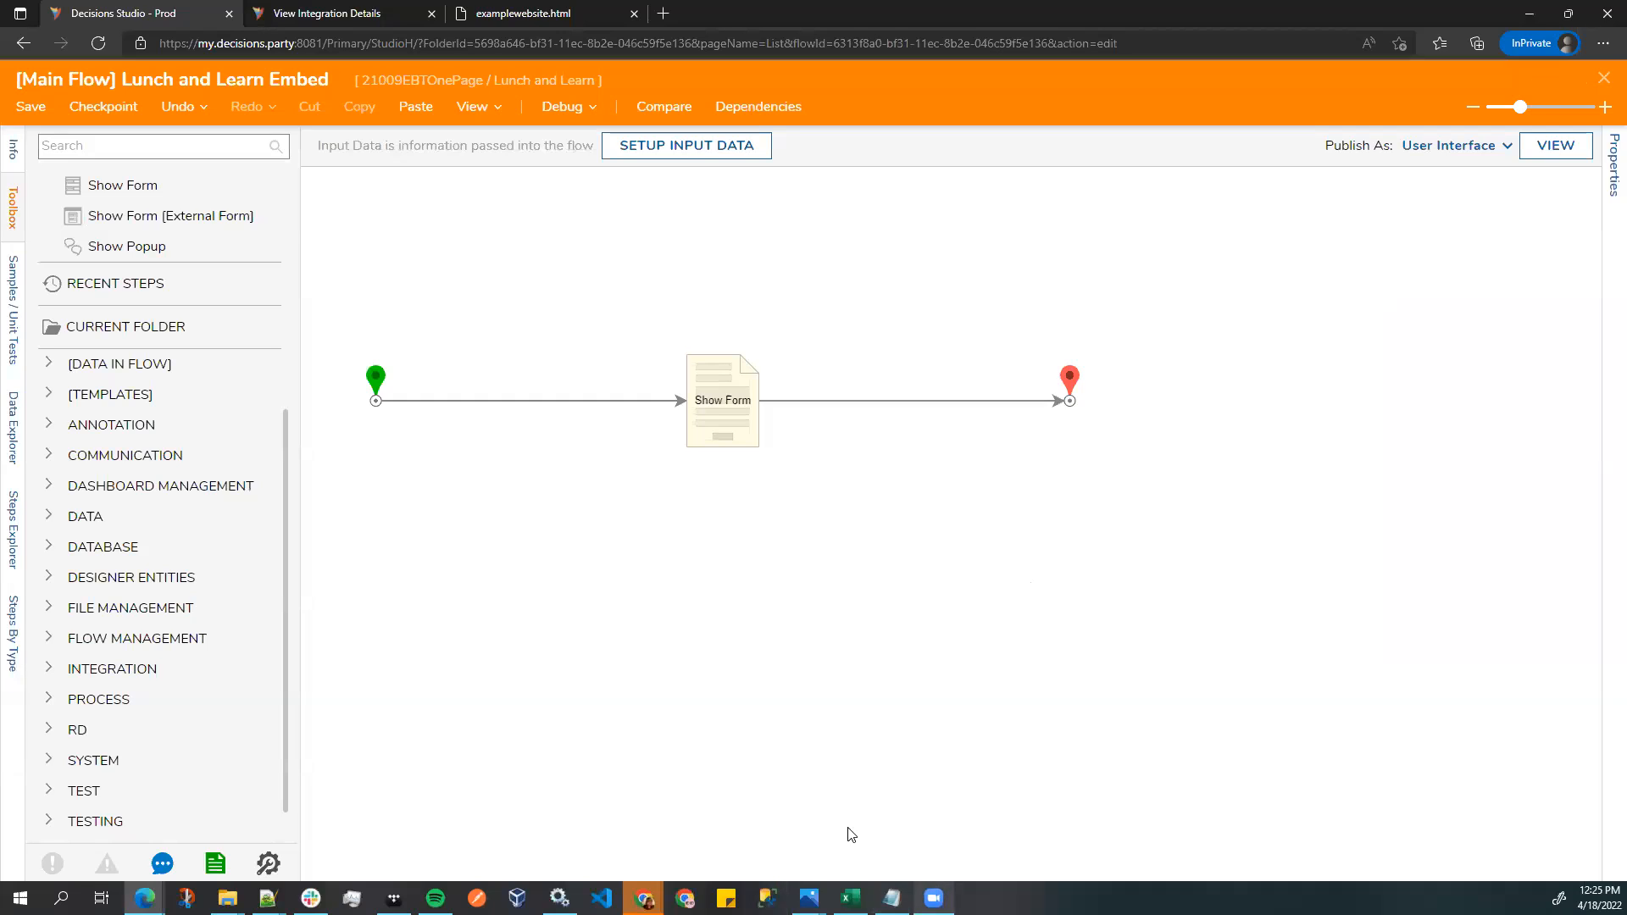
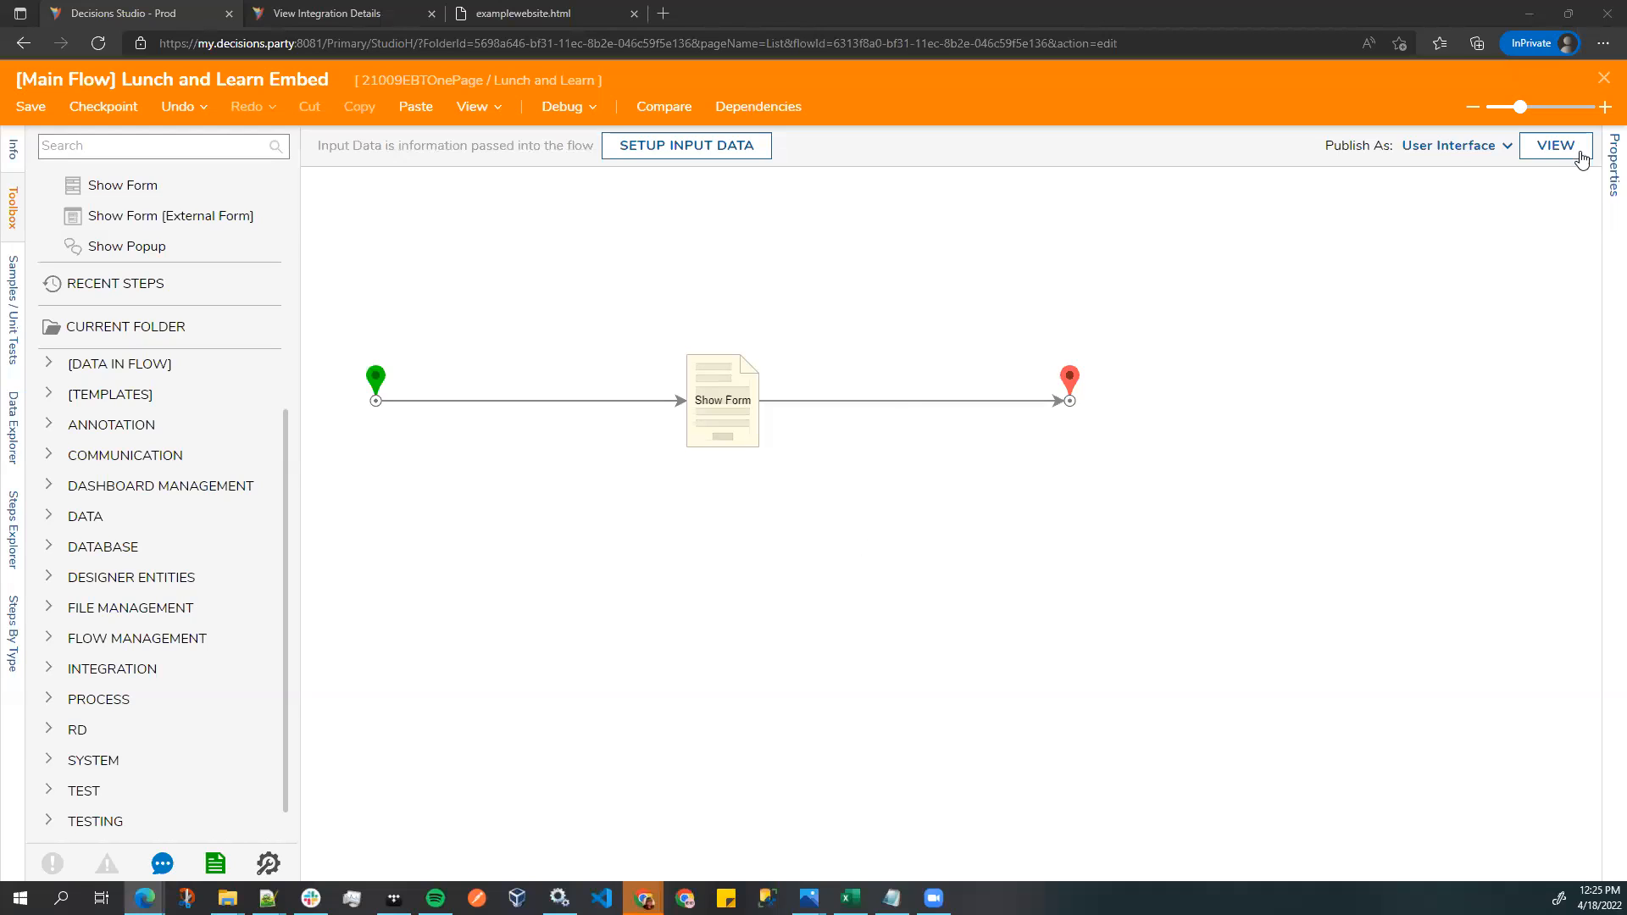
- Open the Show Form step's form for editing, search the toolbox for "selection", and clear the search
left_click(746, 379)
left_click(1516, 157)
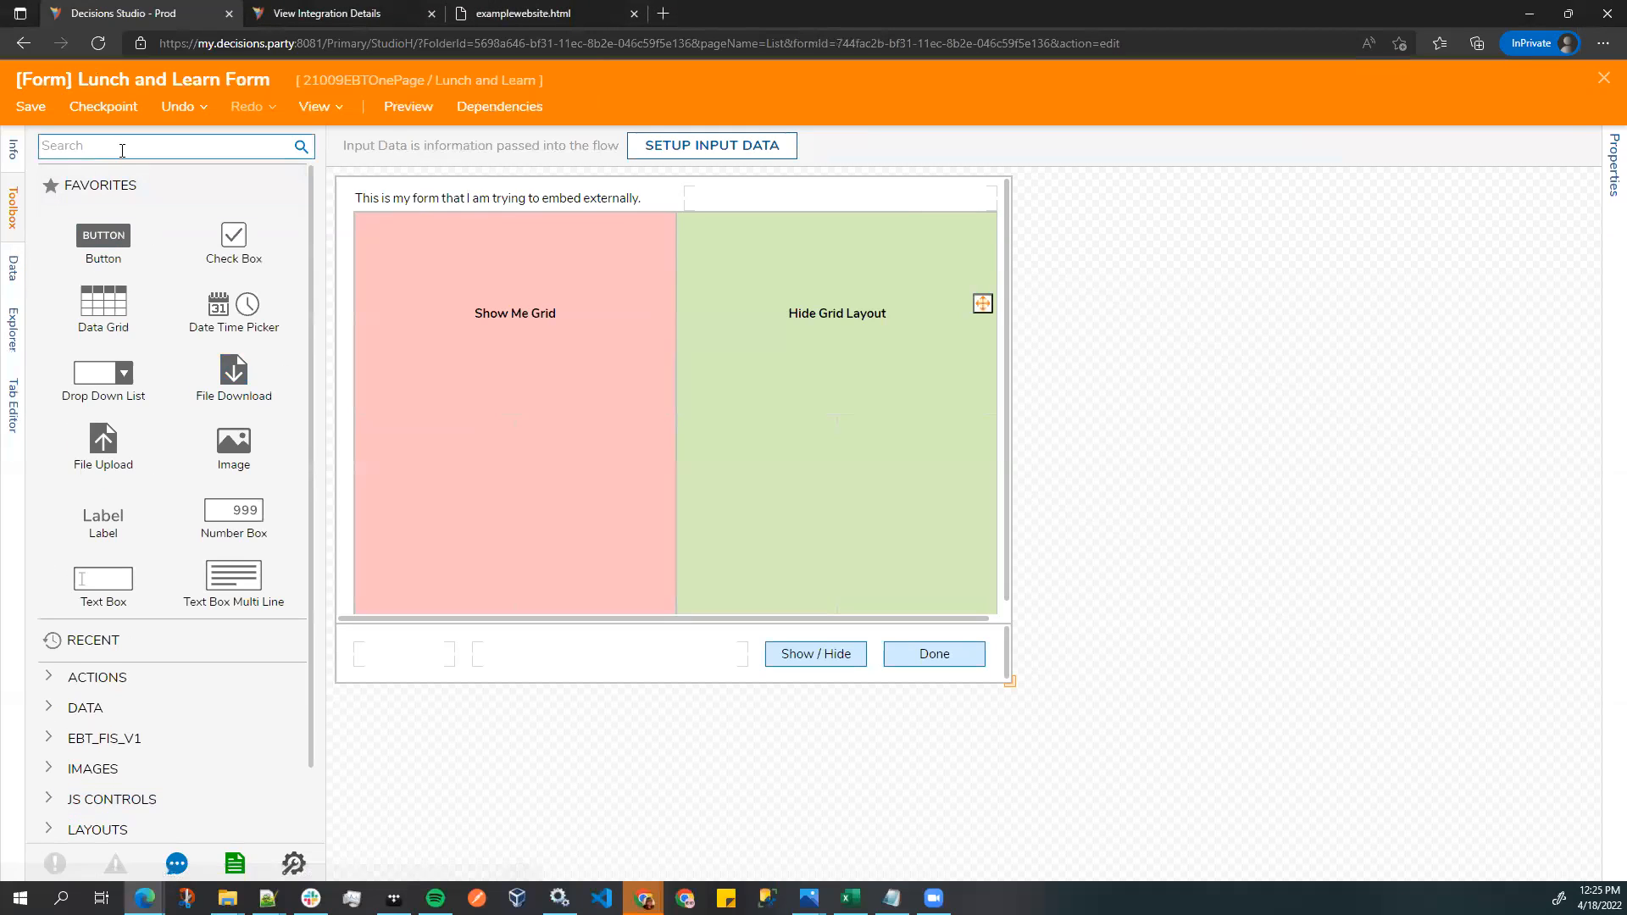
type("selec")
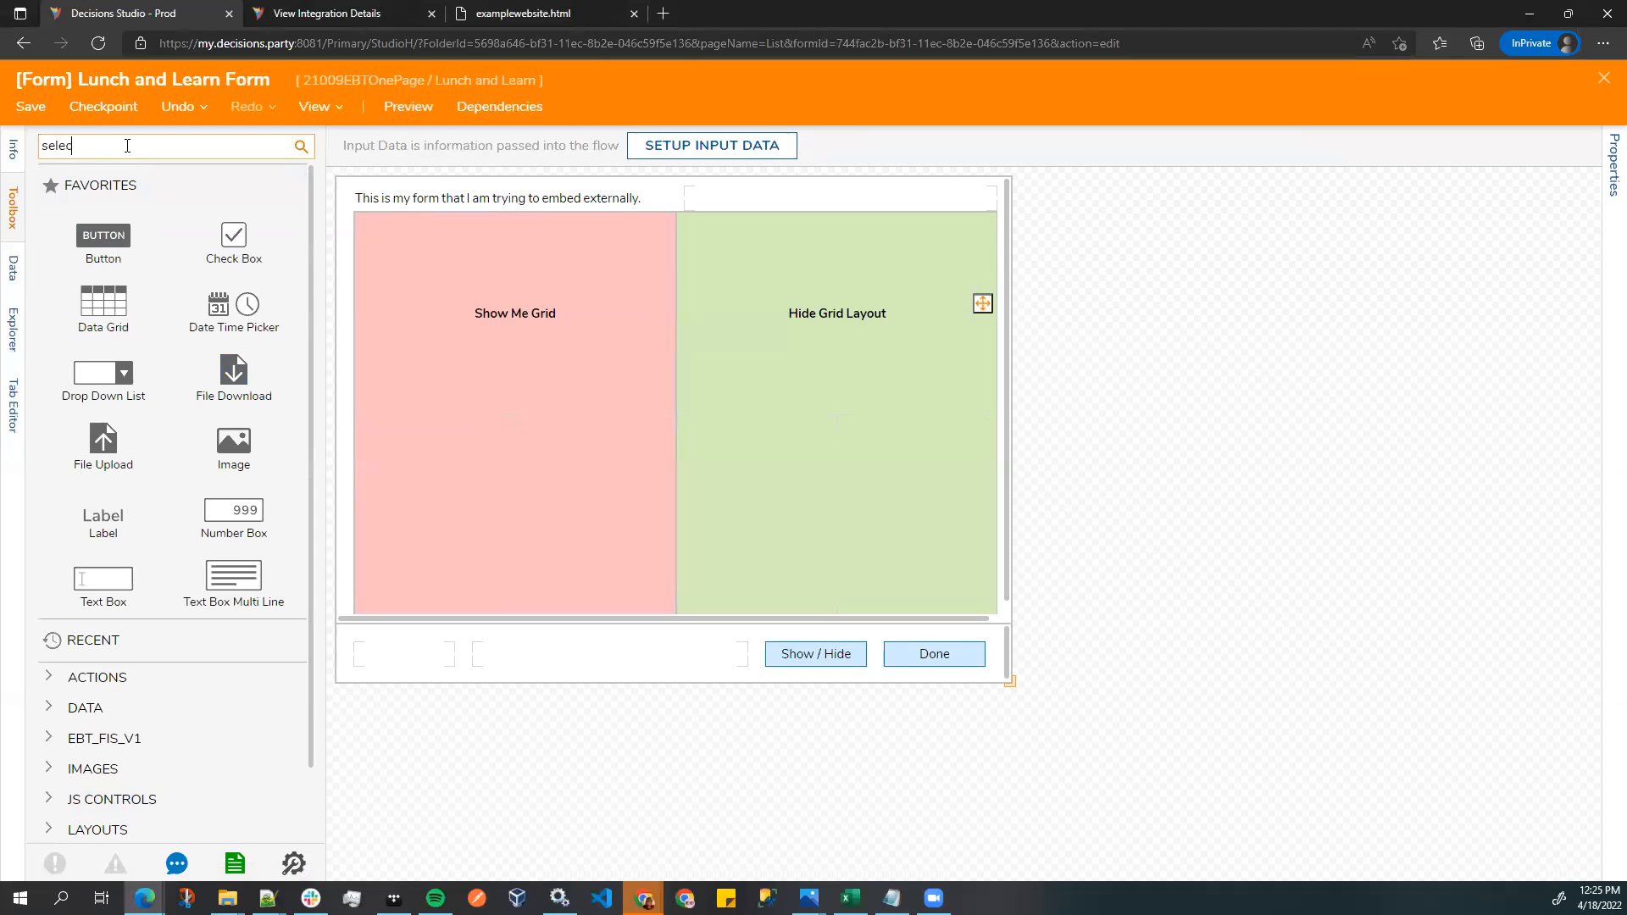
type("tion")
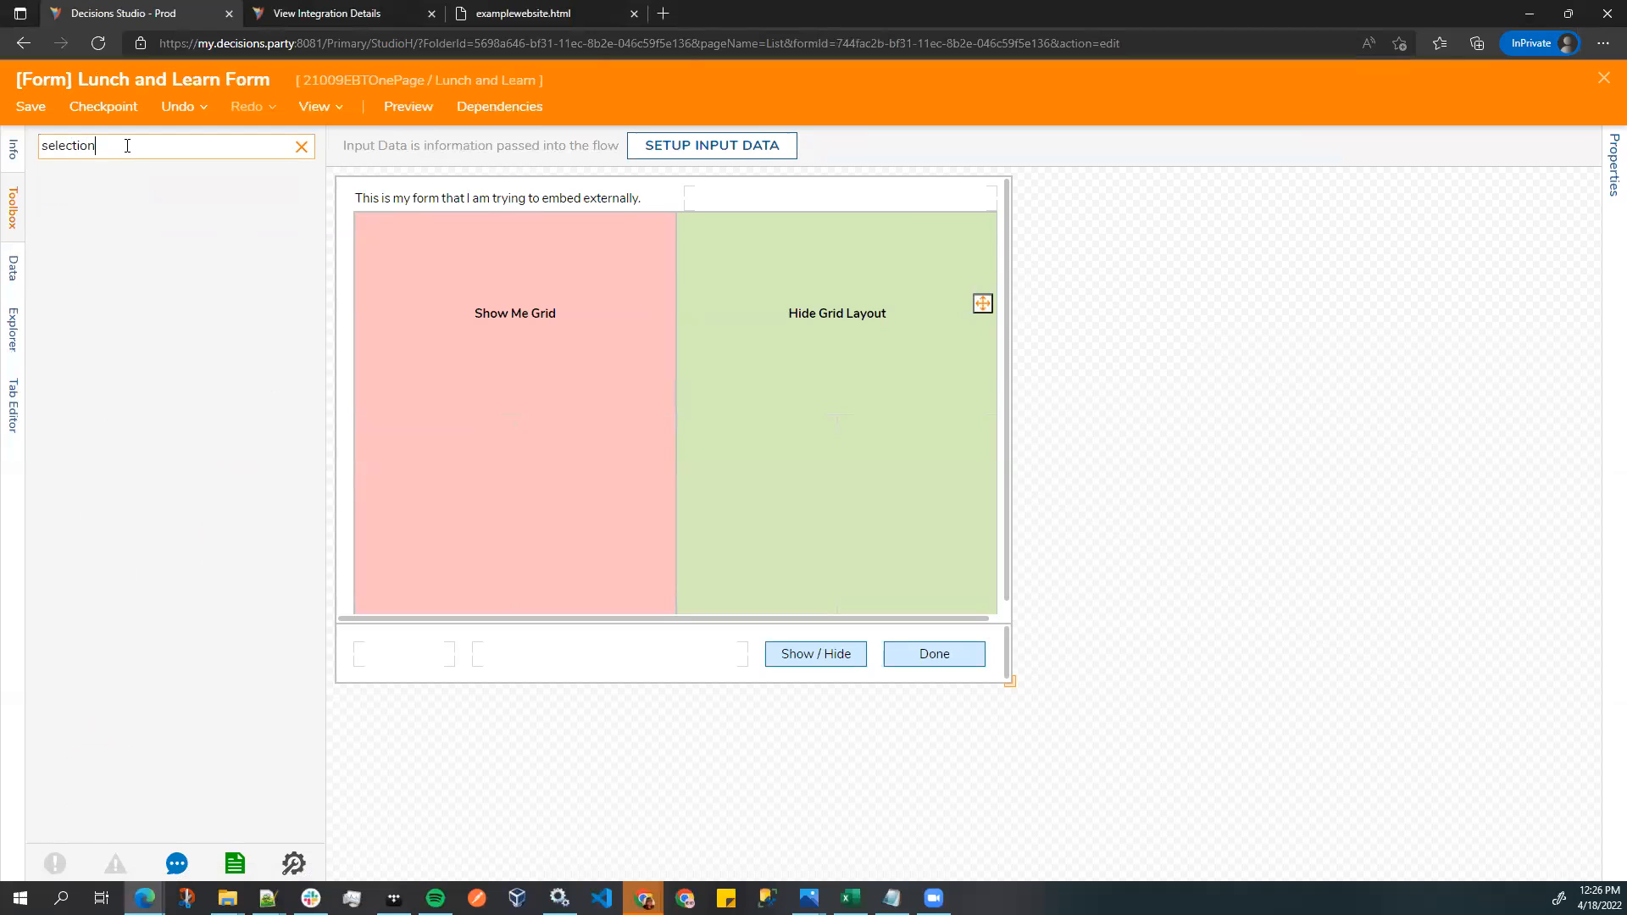
key("ctrl+a")
key("BackSpace")
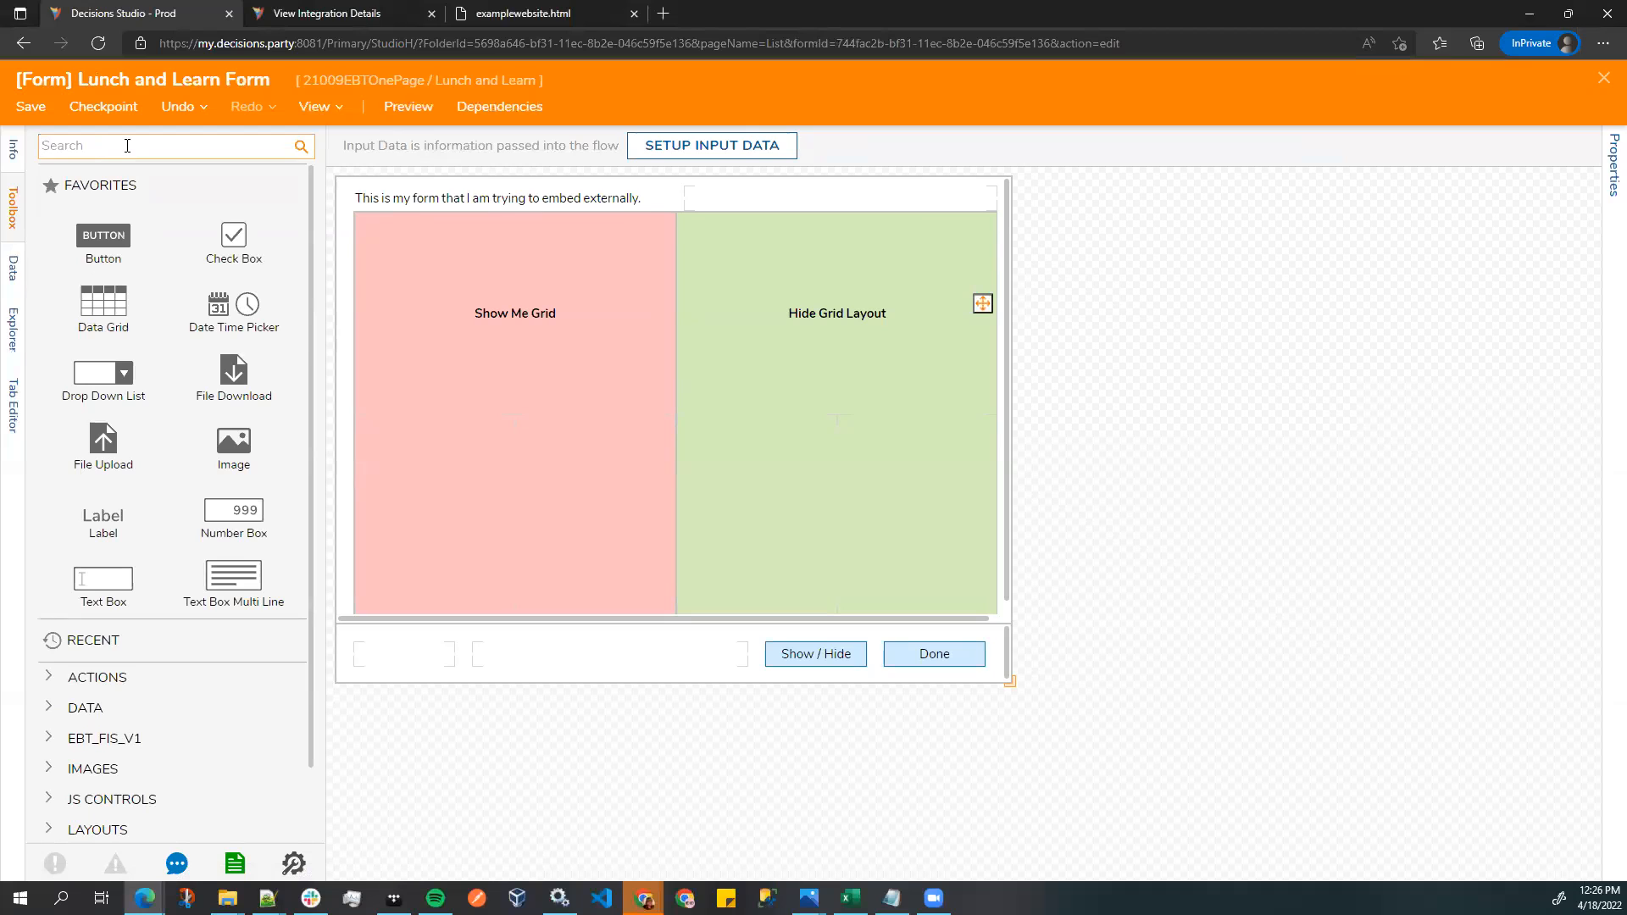
- Add a Drop Down List in the cell below the Show Me Grid label and stretch it across the cell's width
scroll(144, 731, "down", 1)
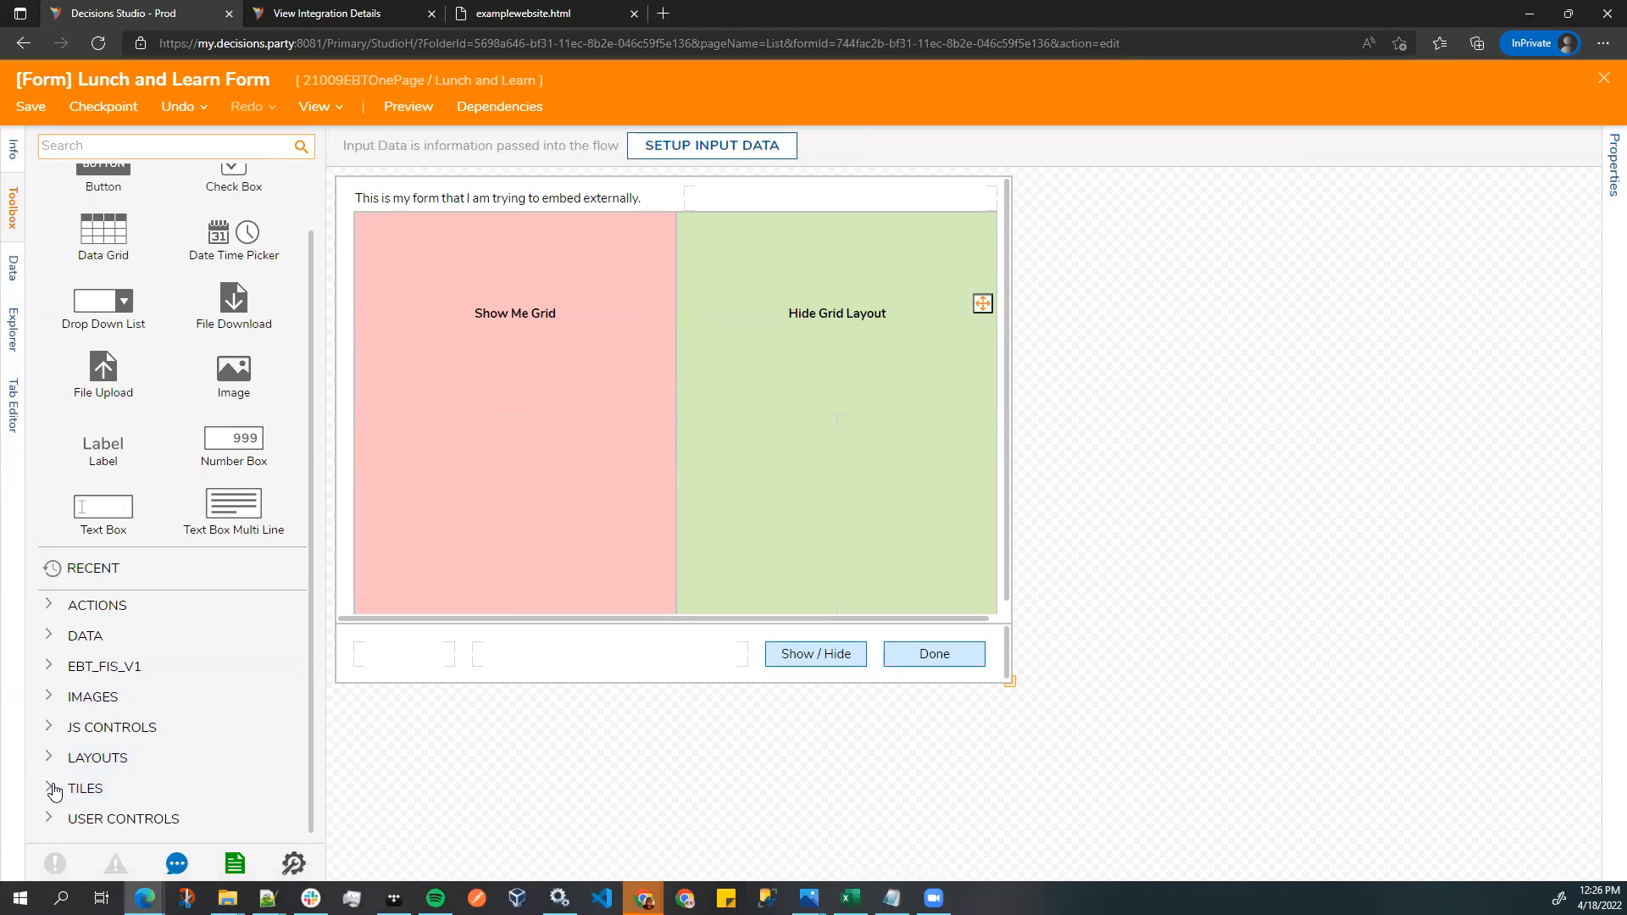
scroll(170, 551, "up", 1)
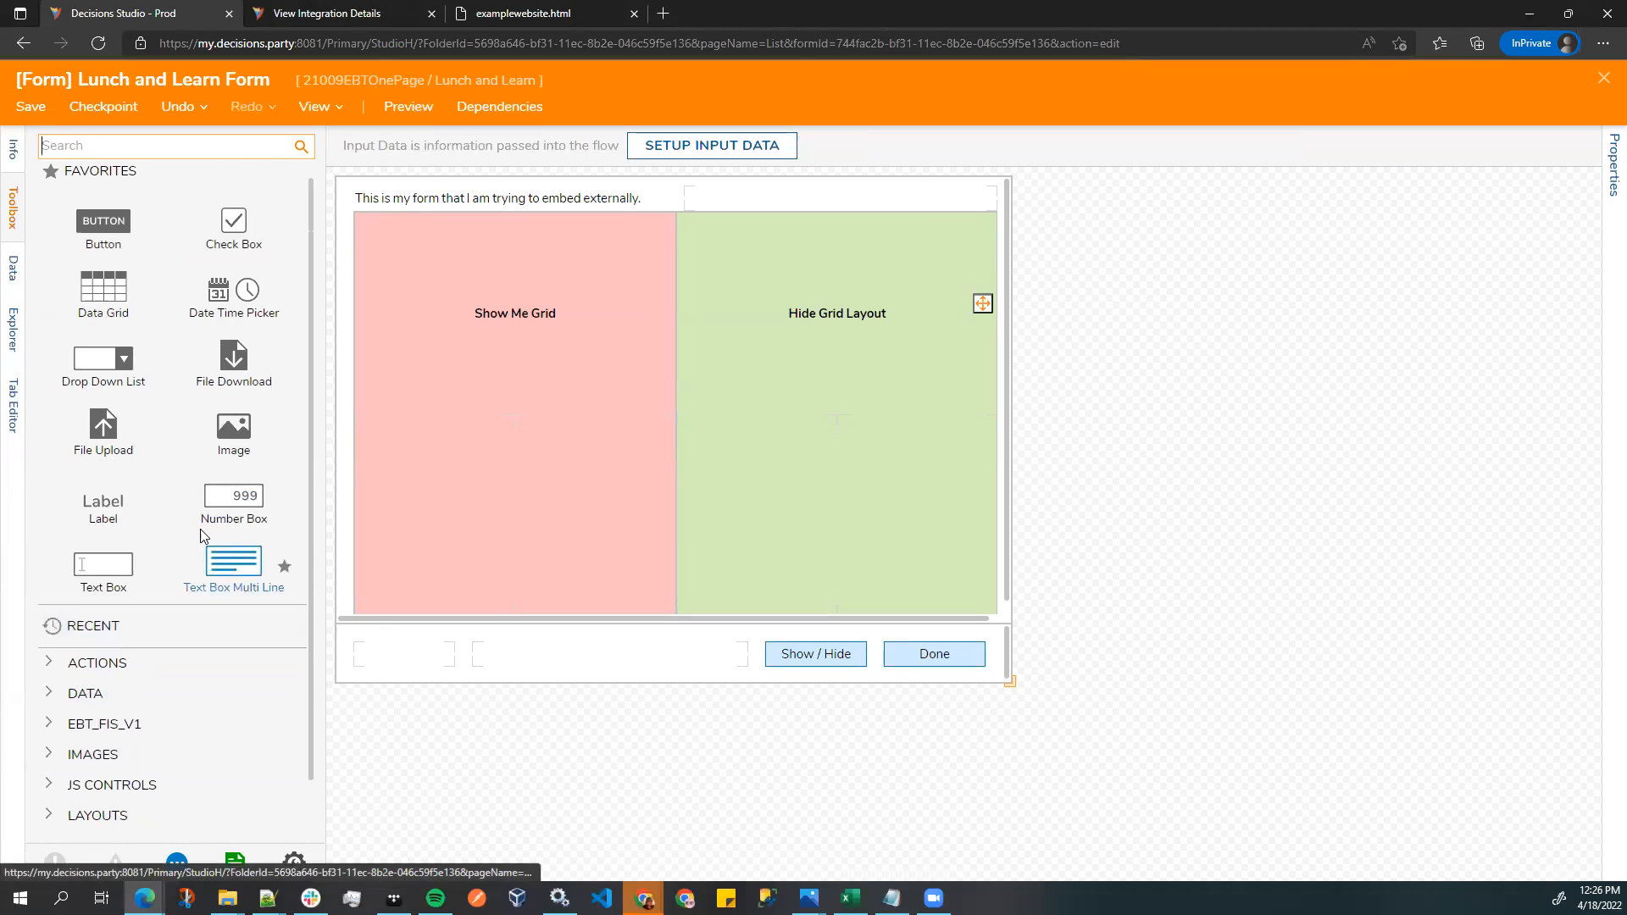
left_click_drag(103, 377, 428, 376)
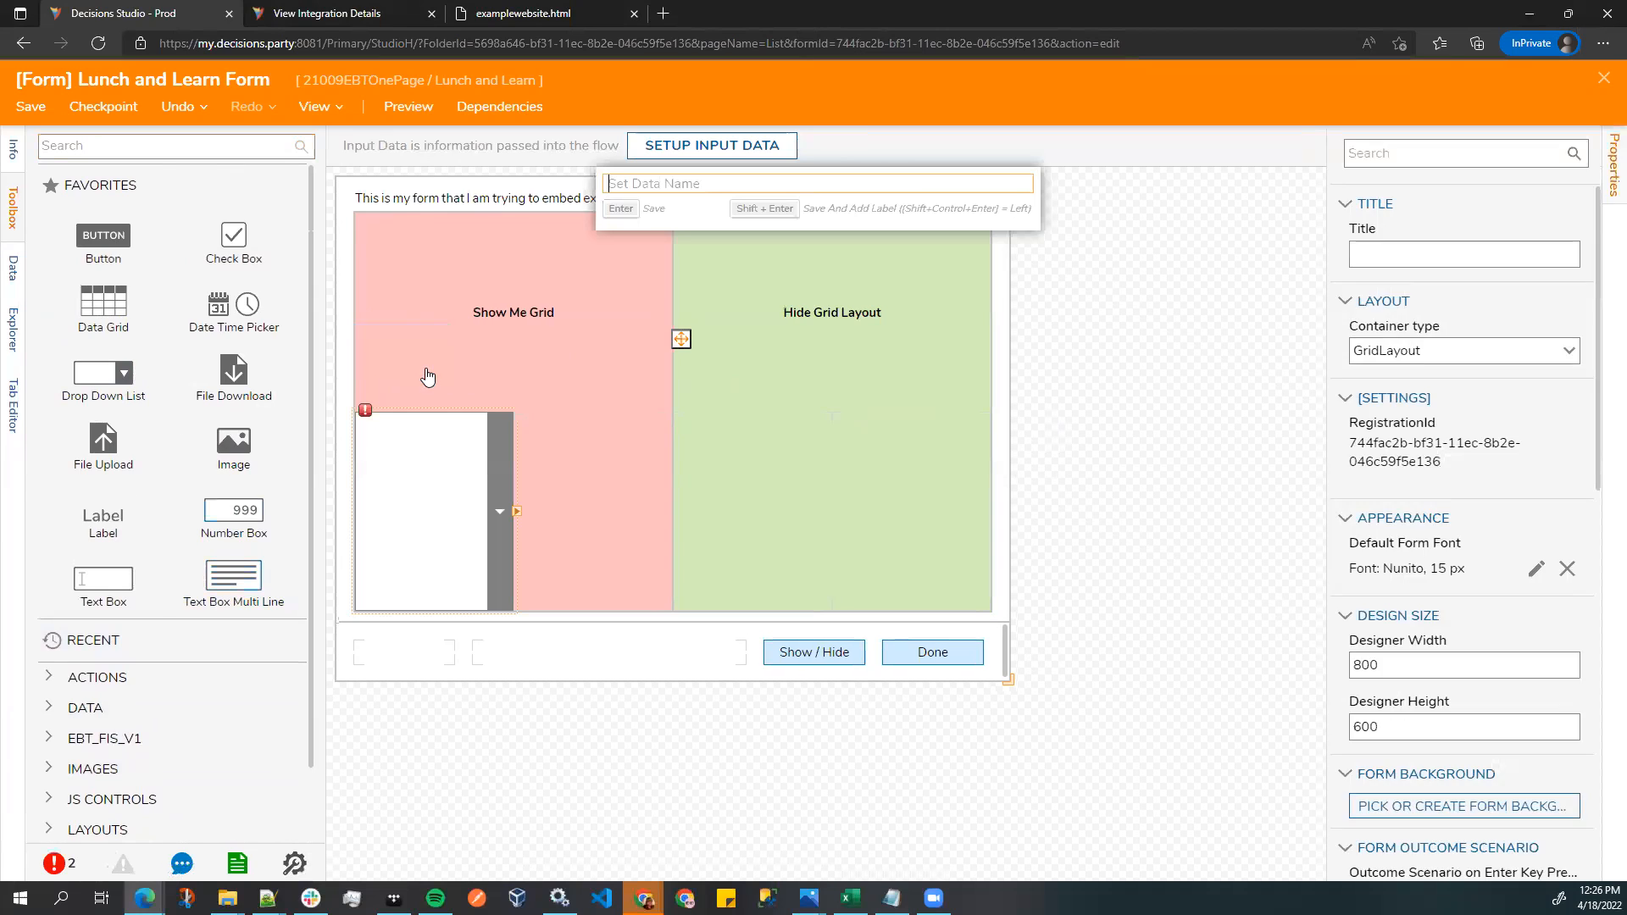
left_click(517, 515)
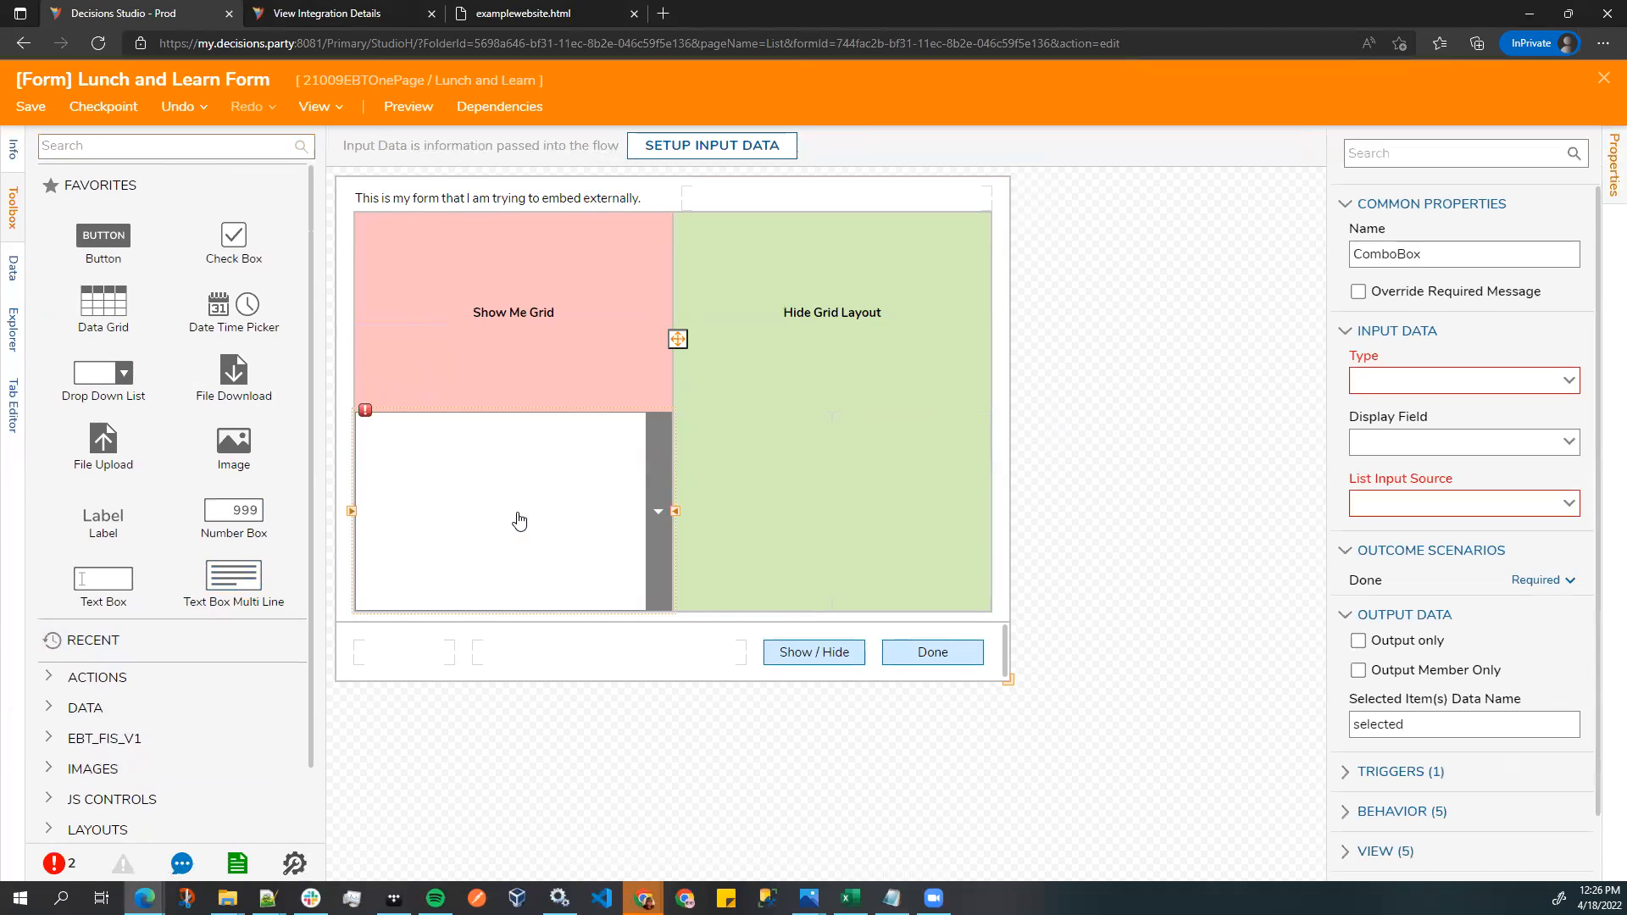
right_click(519, 520)
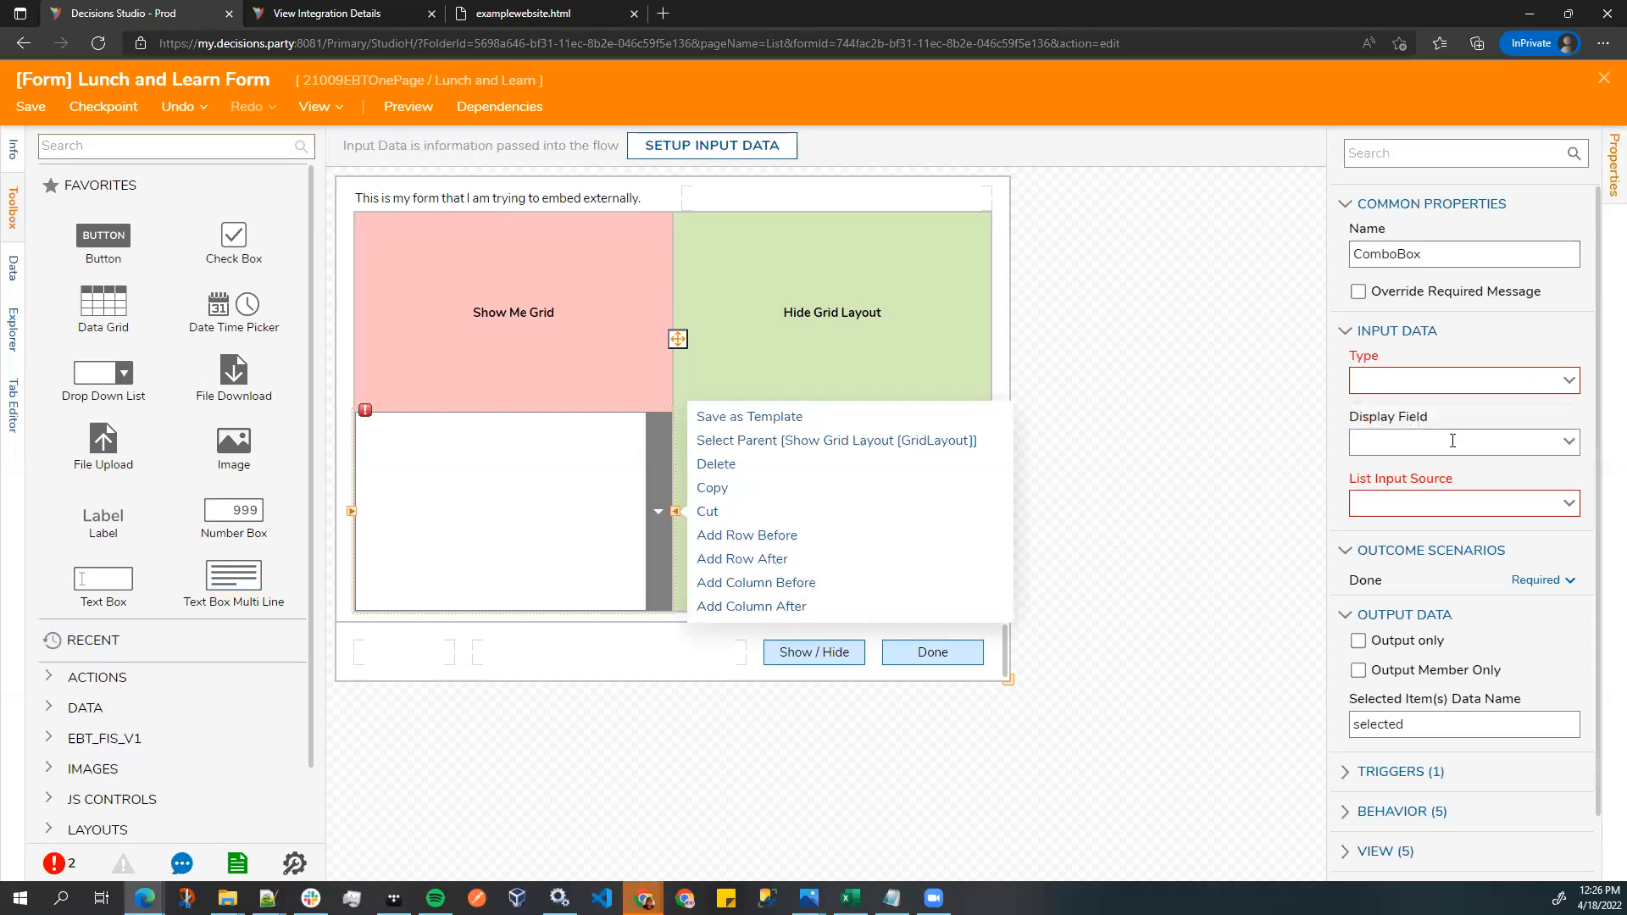
- Set the drop-down list's type to String [Text] and its list input source to Static
left_click(1567, 380)
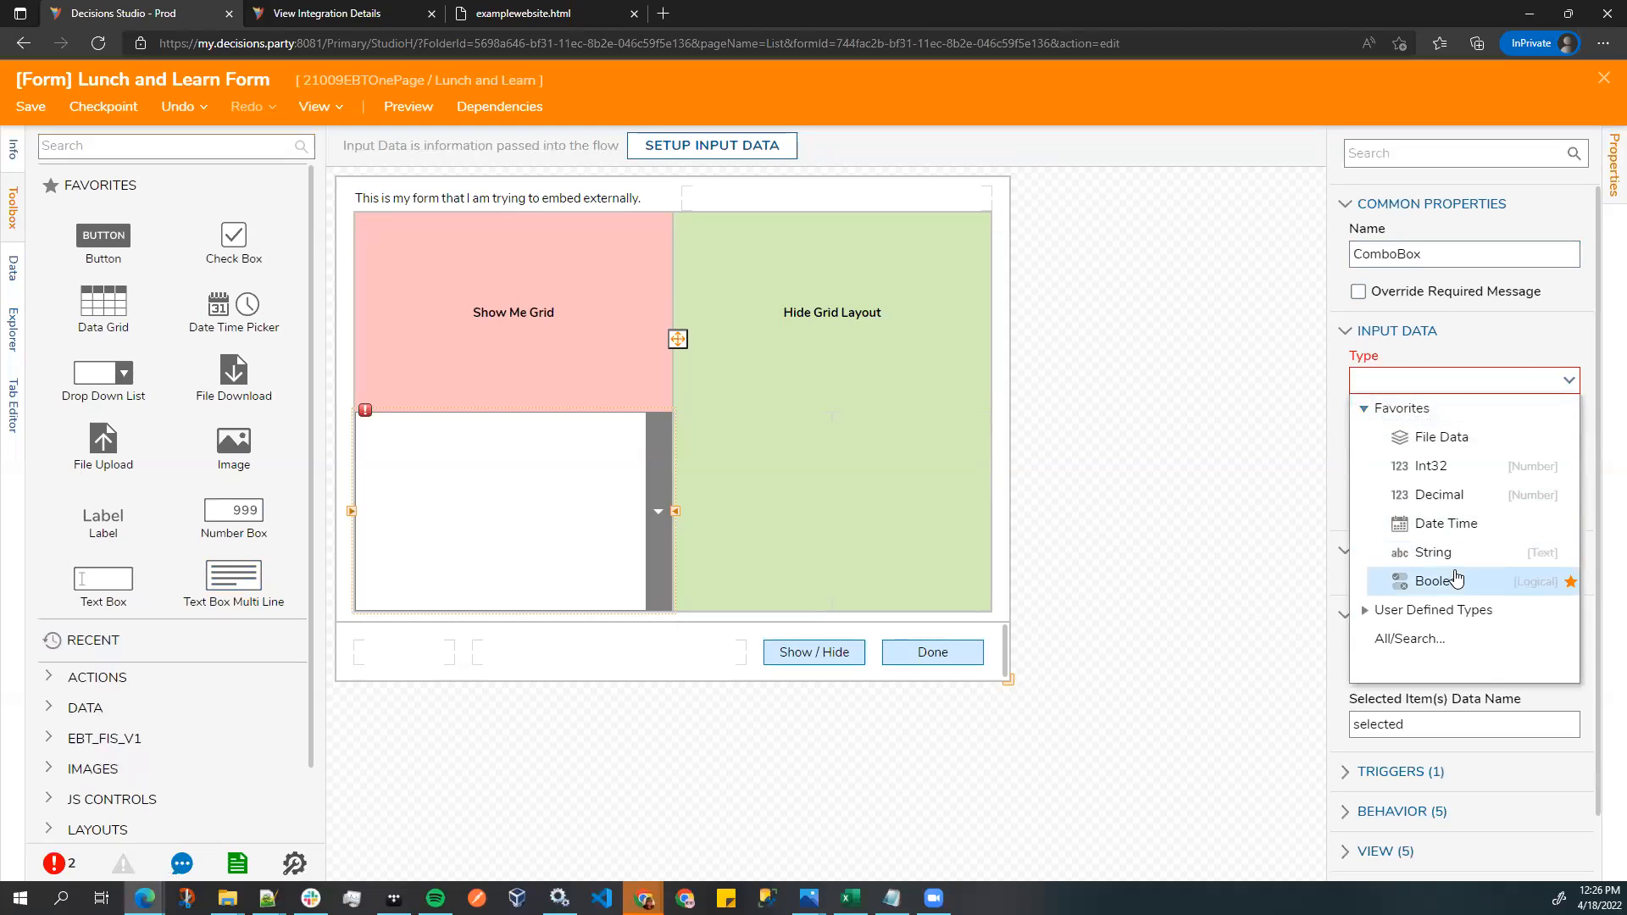
left_click(1432, 551)
left_click(1554, 441)
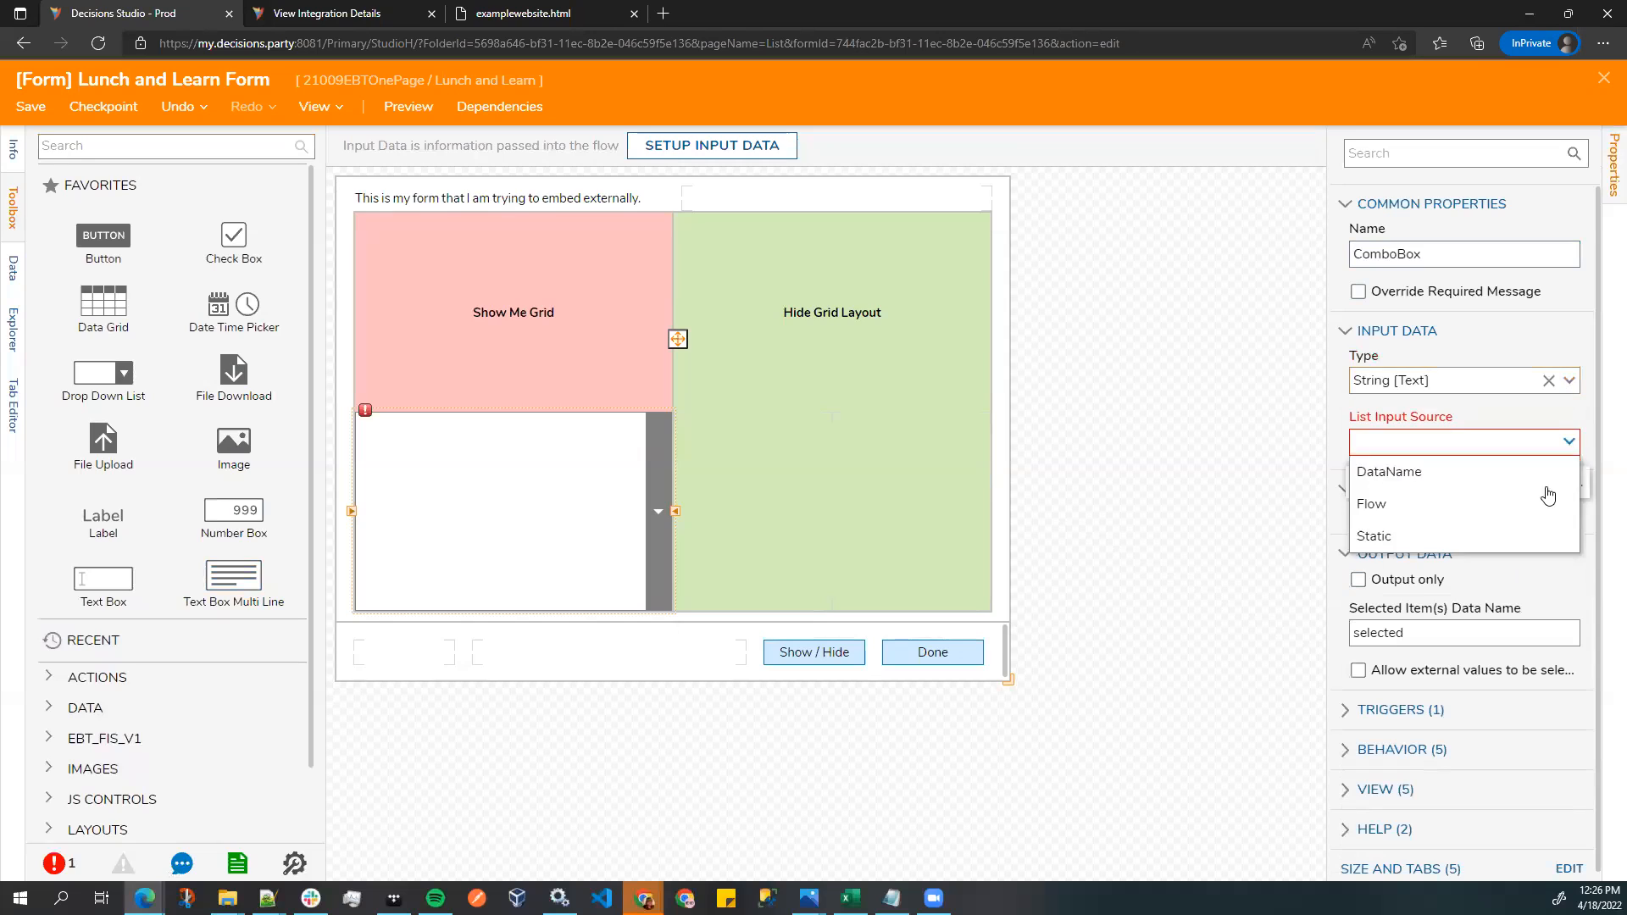
left_click(1423, 536)
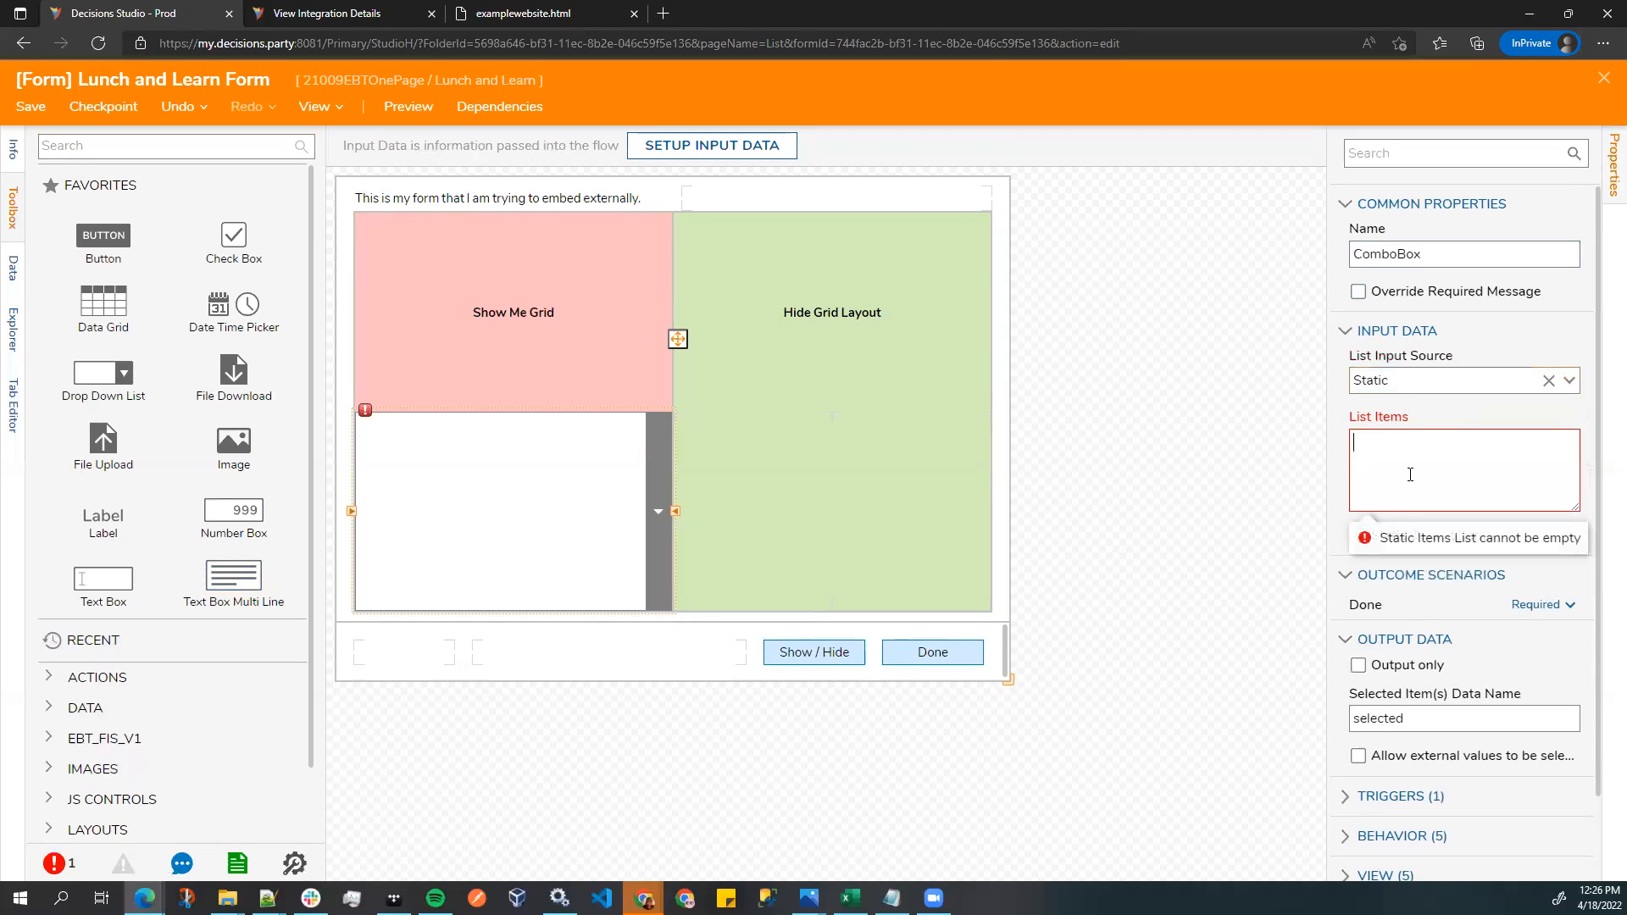
- Enter "Show: Hide Grid Layout" and "Hide: Hide Grid Layout" on separate lines as the drop-down's list items
type("Show")
type("Hide Grid Layout")
key("BackSpace")
key("BackSpace")
key("BackSpace")
key("BackSpace")
key("BackSpace")
key("BackSpace")
key("BackSpace")
key("BackSpace")
key("BackSpace")
key("BackSpace")
key("BackSpace")
key("BackSpace")
key("BackSpace")
key("BackSpace")
key("BackSpace")
key("BackSpace")
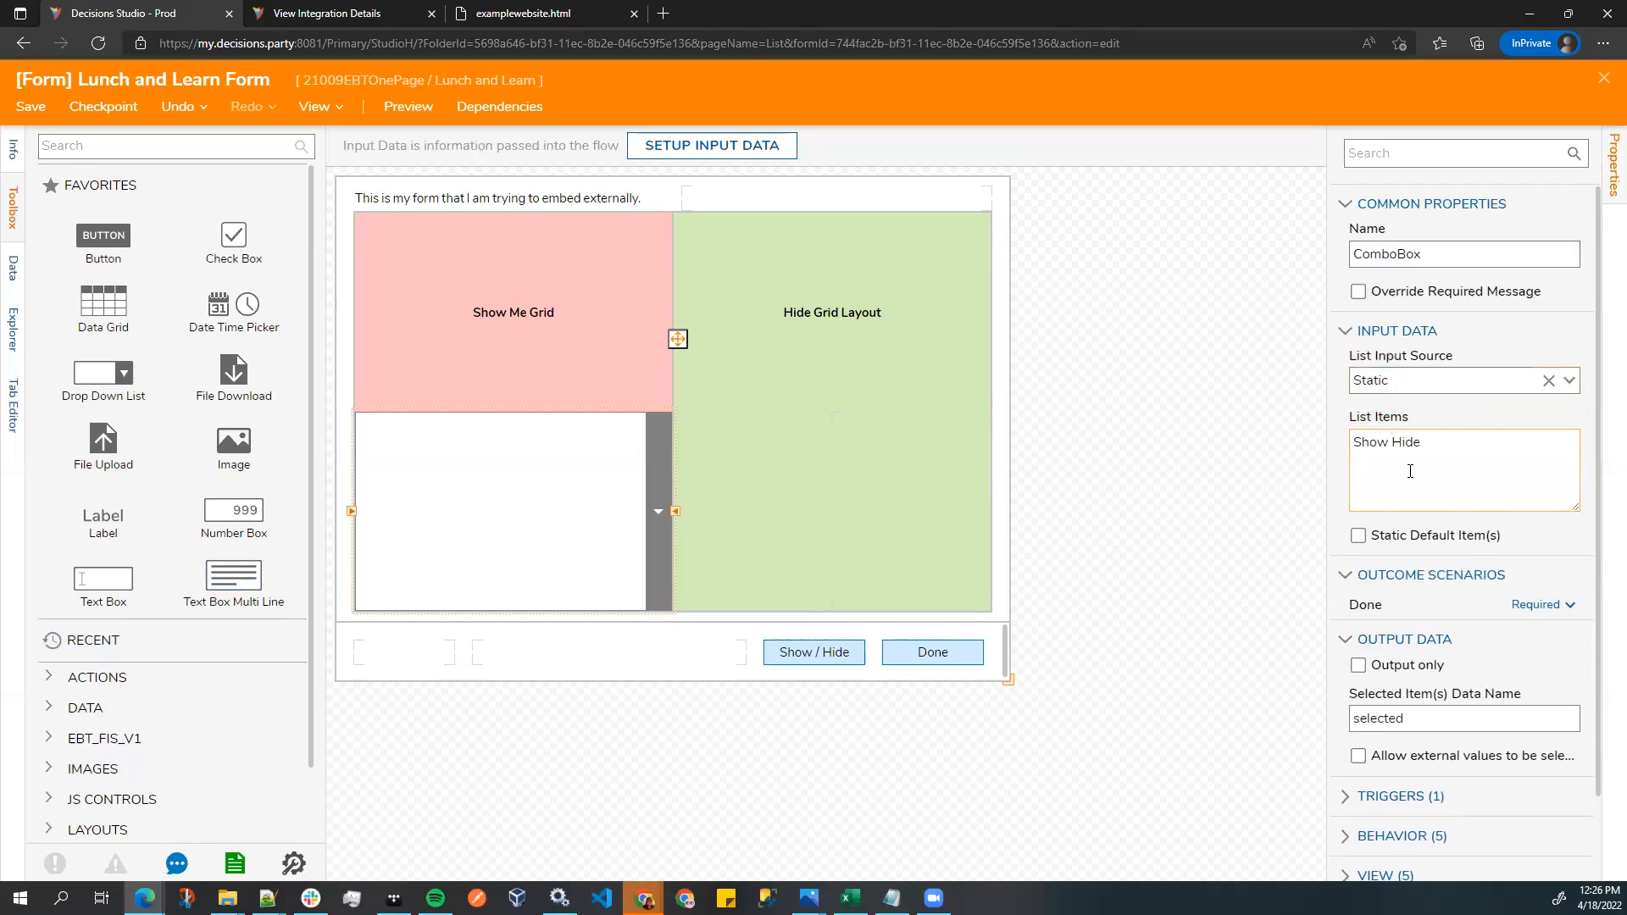
type(":")
type("Hide Grid Layout")
key("Return")
type("Hide:")
type("Hide Grid Layout")
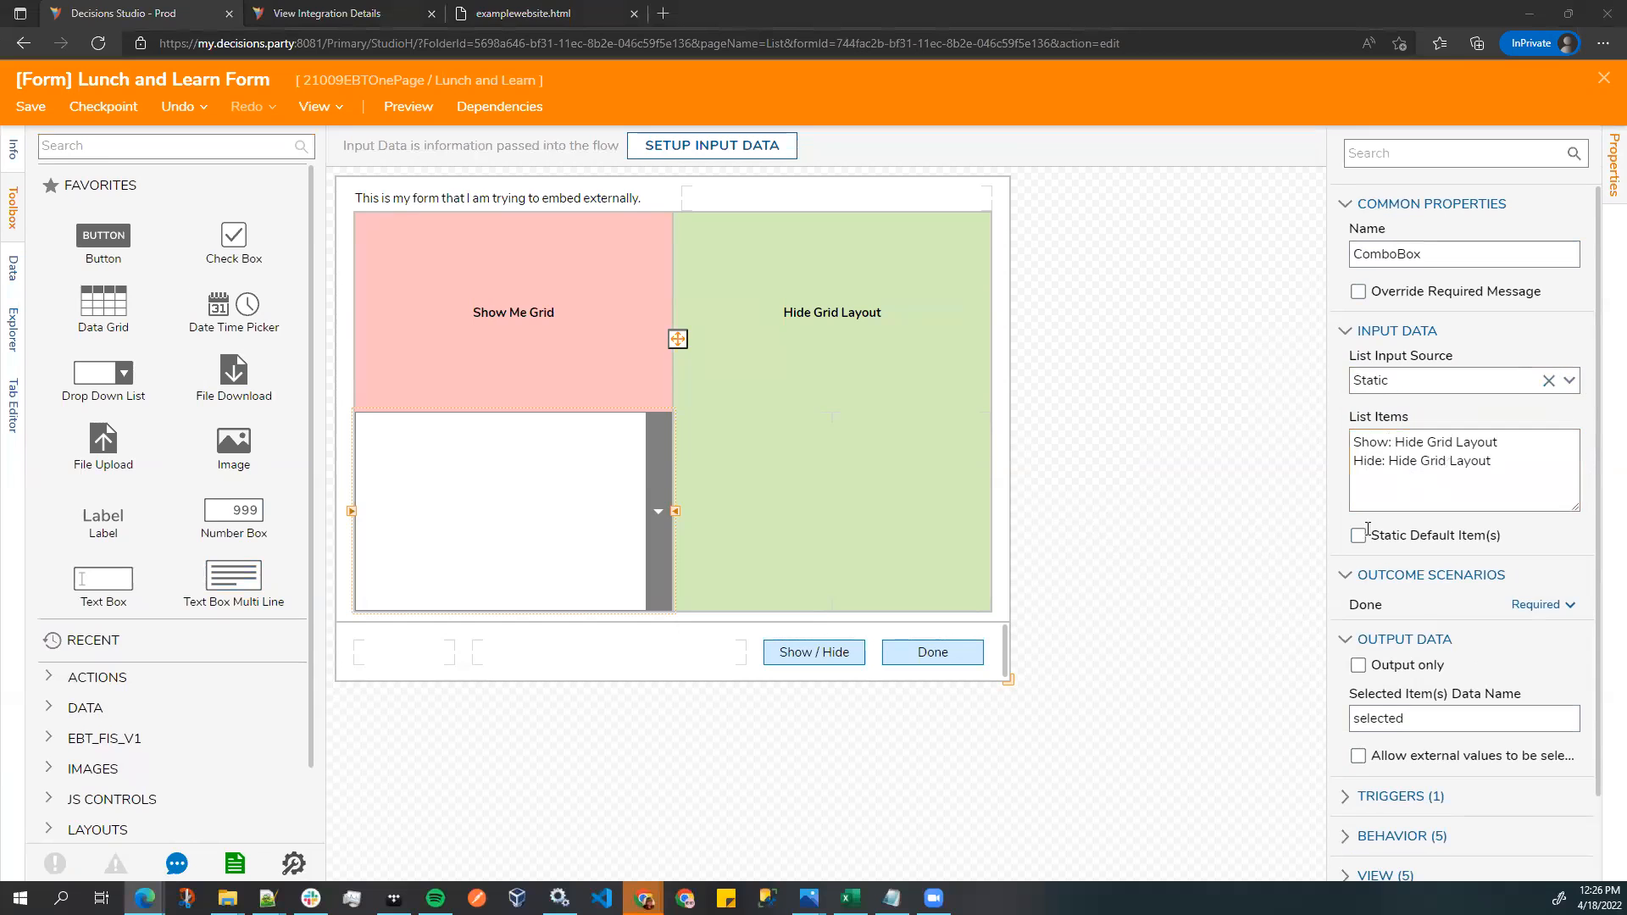
left_click(1400, 499)
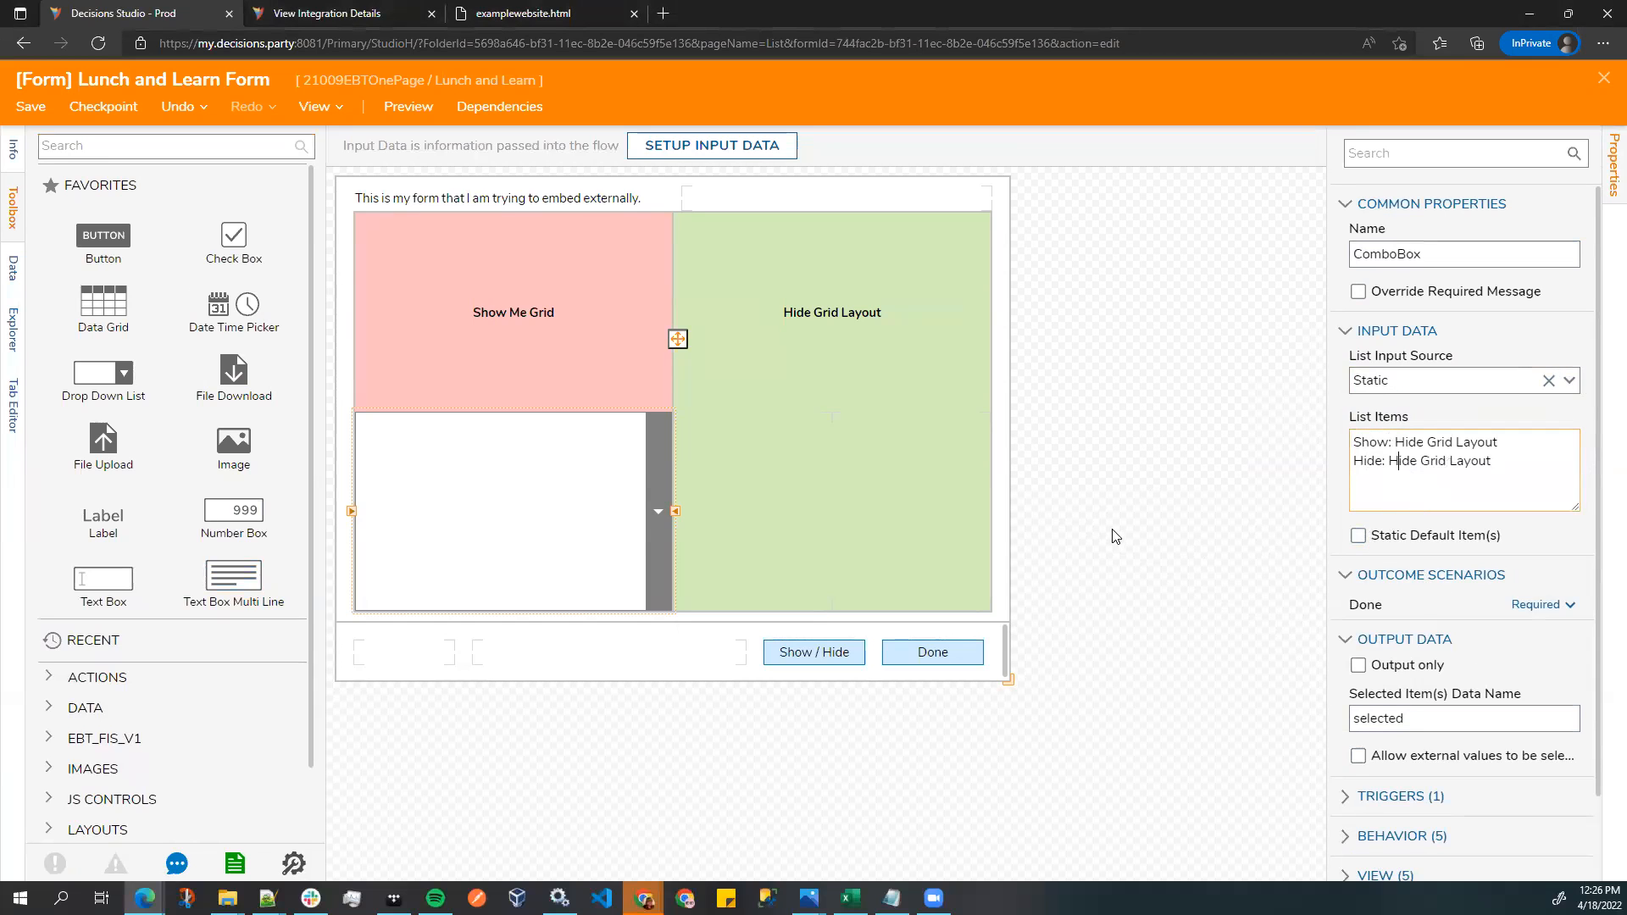
- Save the Lunch and Learn Form with the new drop-down list
left_click(1197, 542)
left_click(32, 106)
left_click(1033, 593)
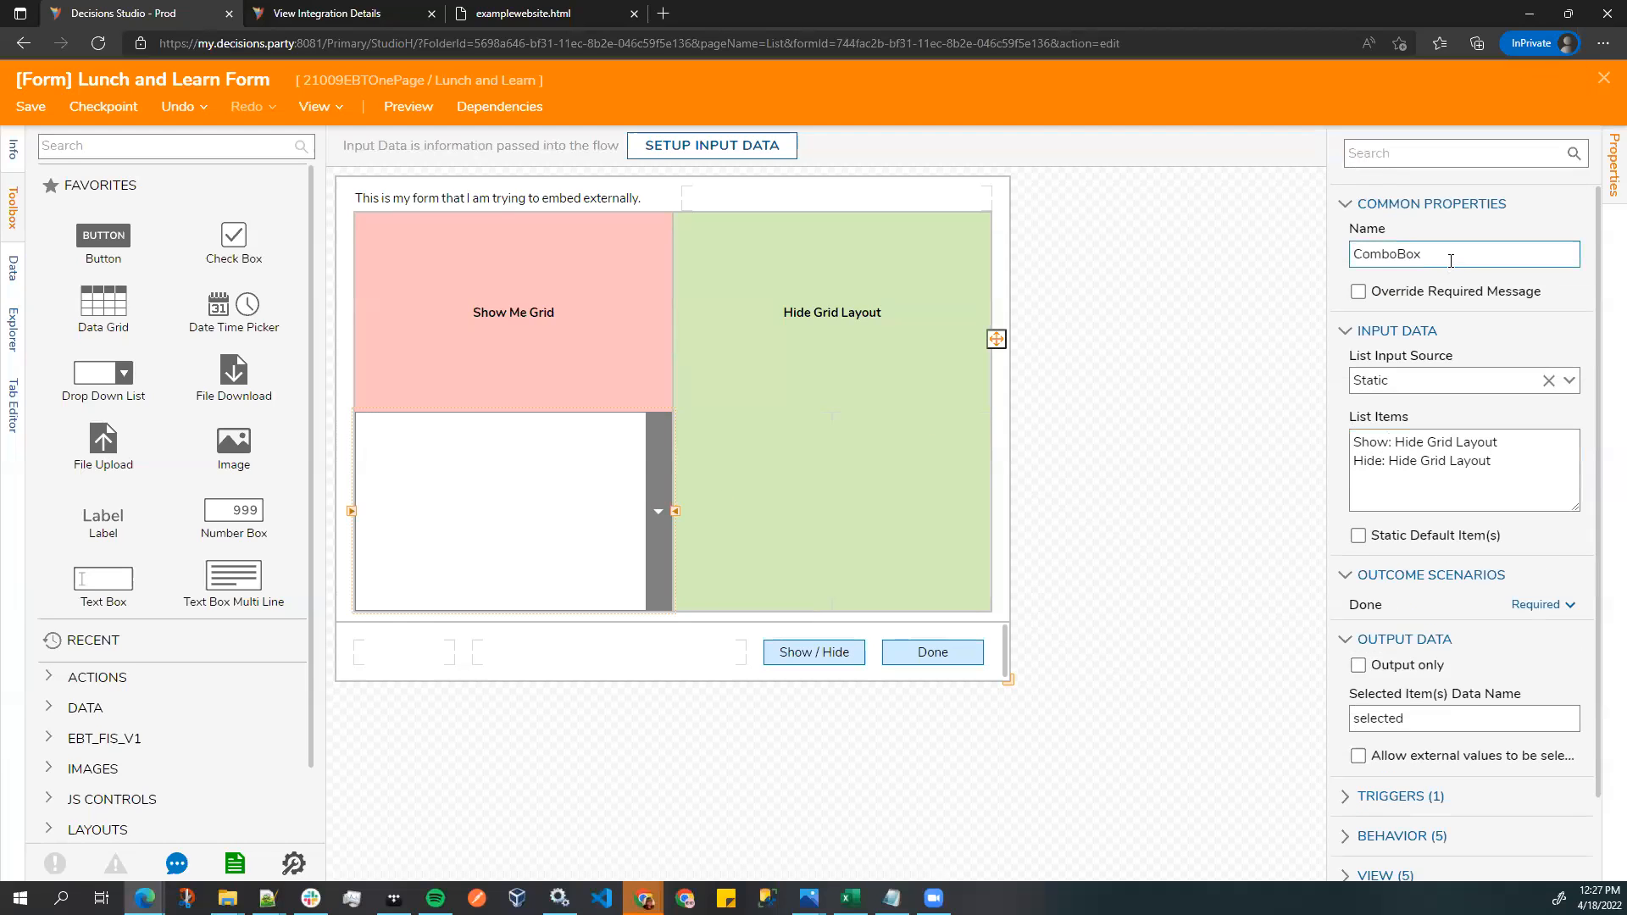
- Open Rule Flow 1 of the active form flow "Show and Hide - Hide Grid Layout" for editing
left_click(1185, 431)
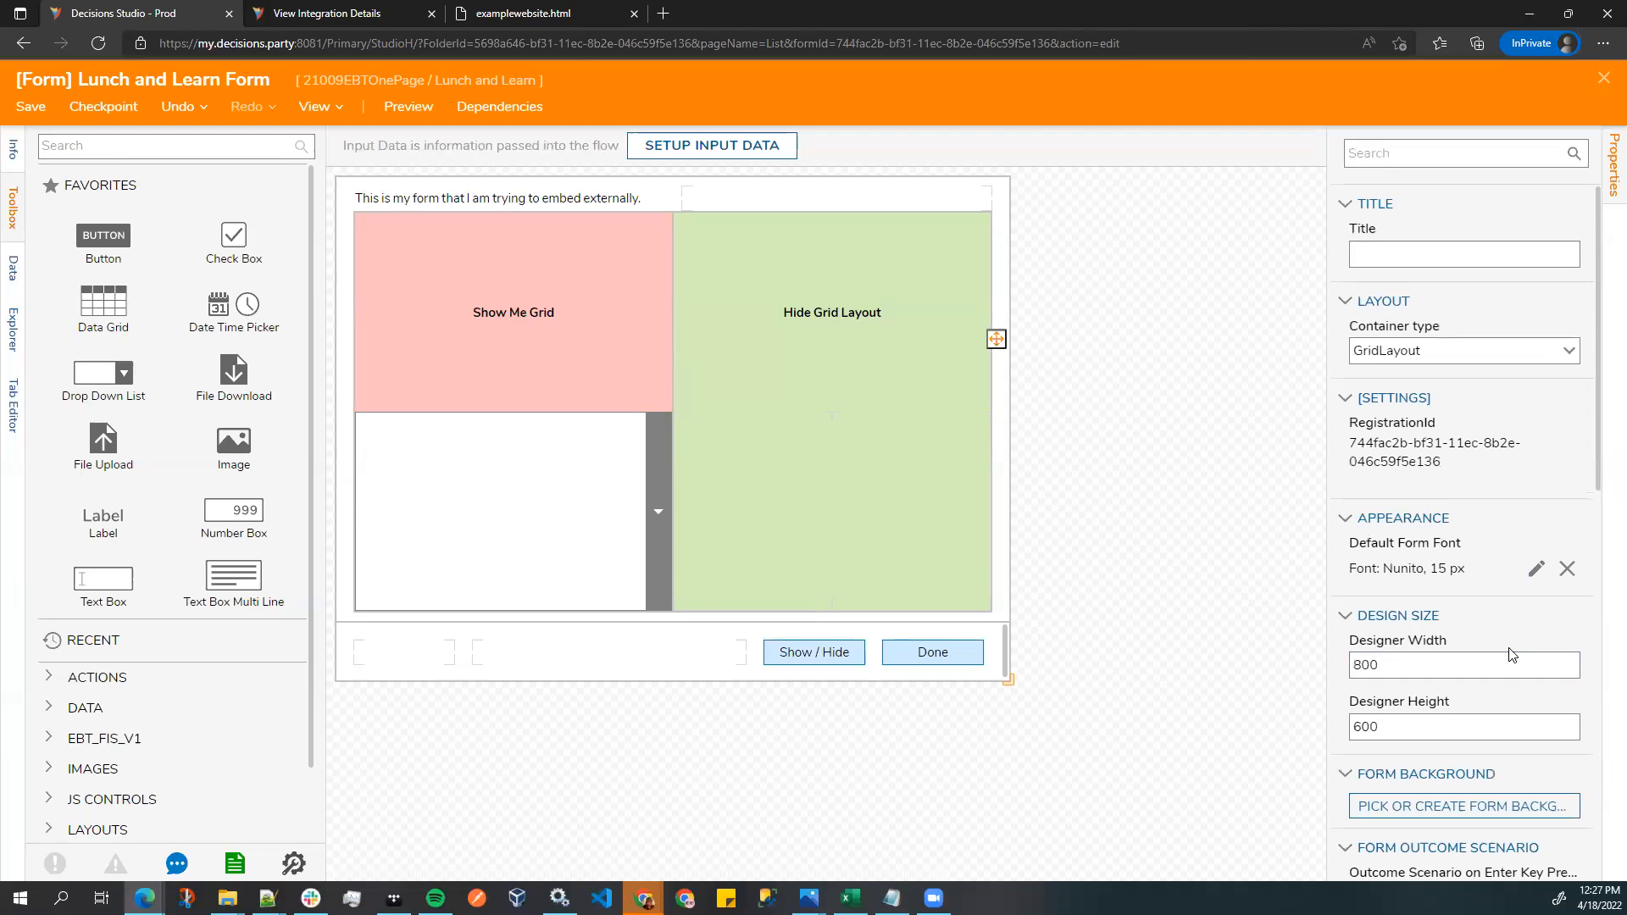
scroll(1494, 661, "down", 3)
left_click(1547, 682)
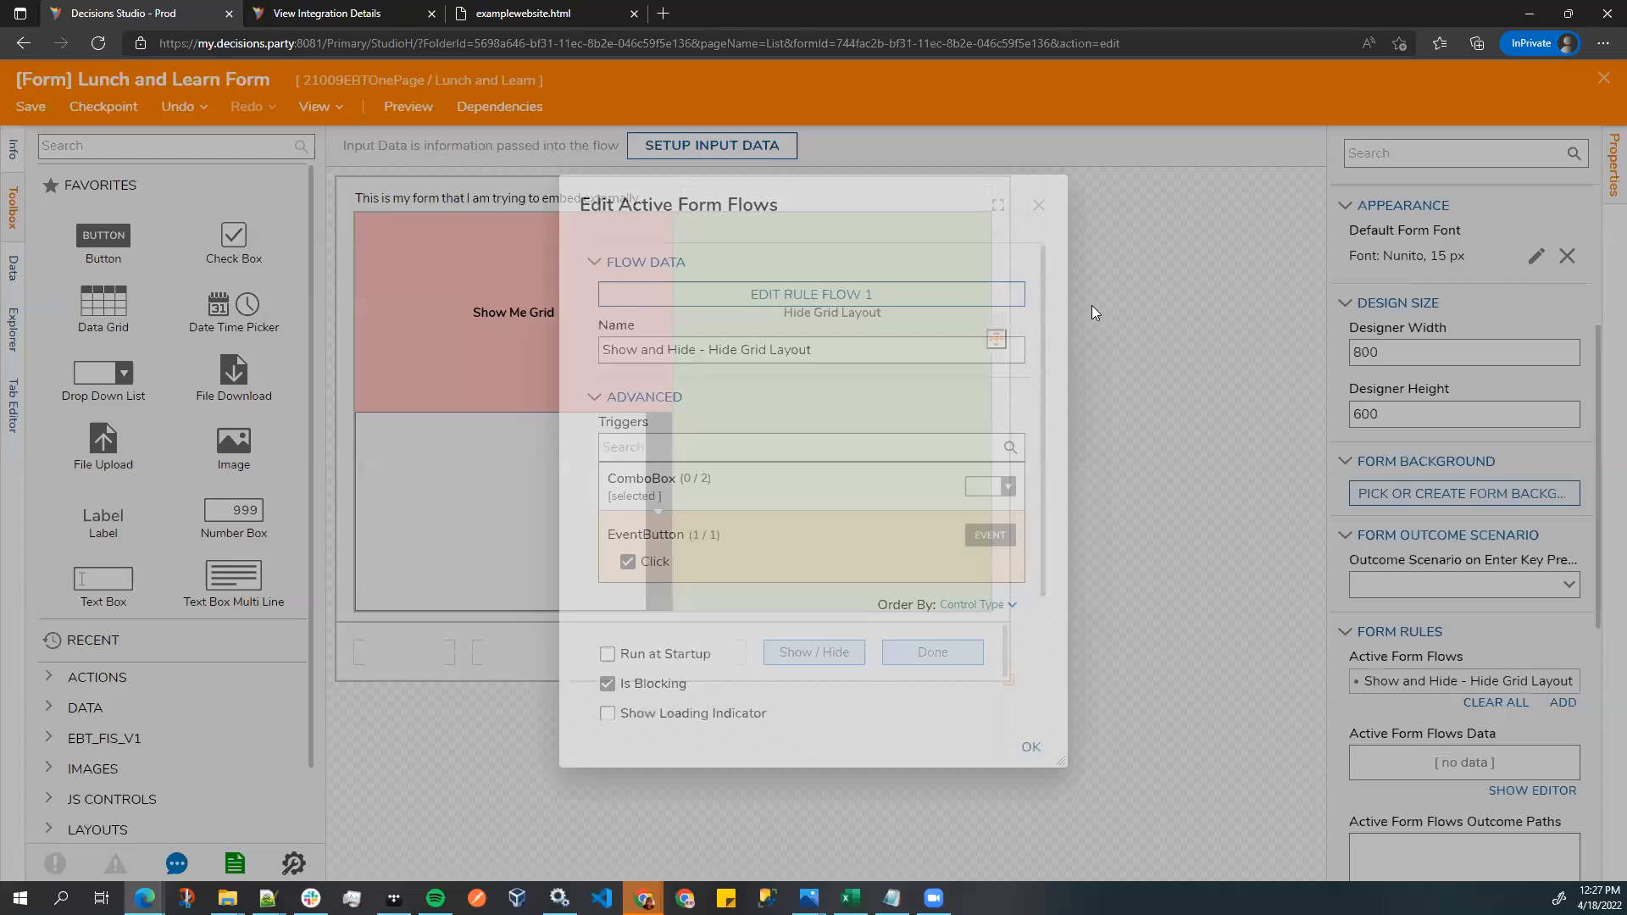
left_click(900, 295)
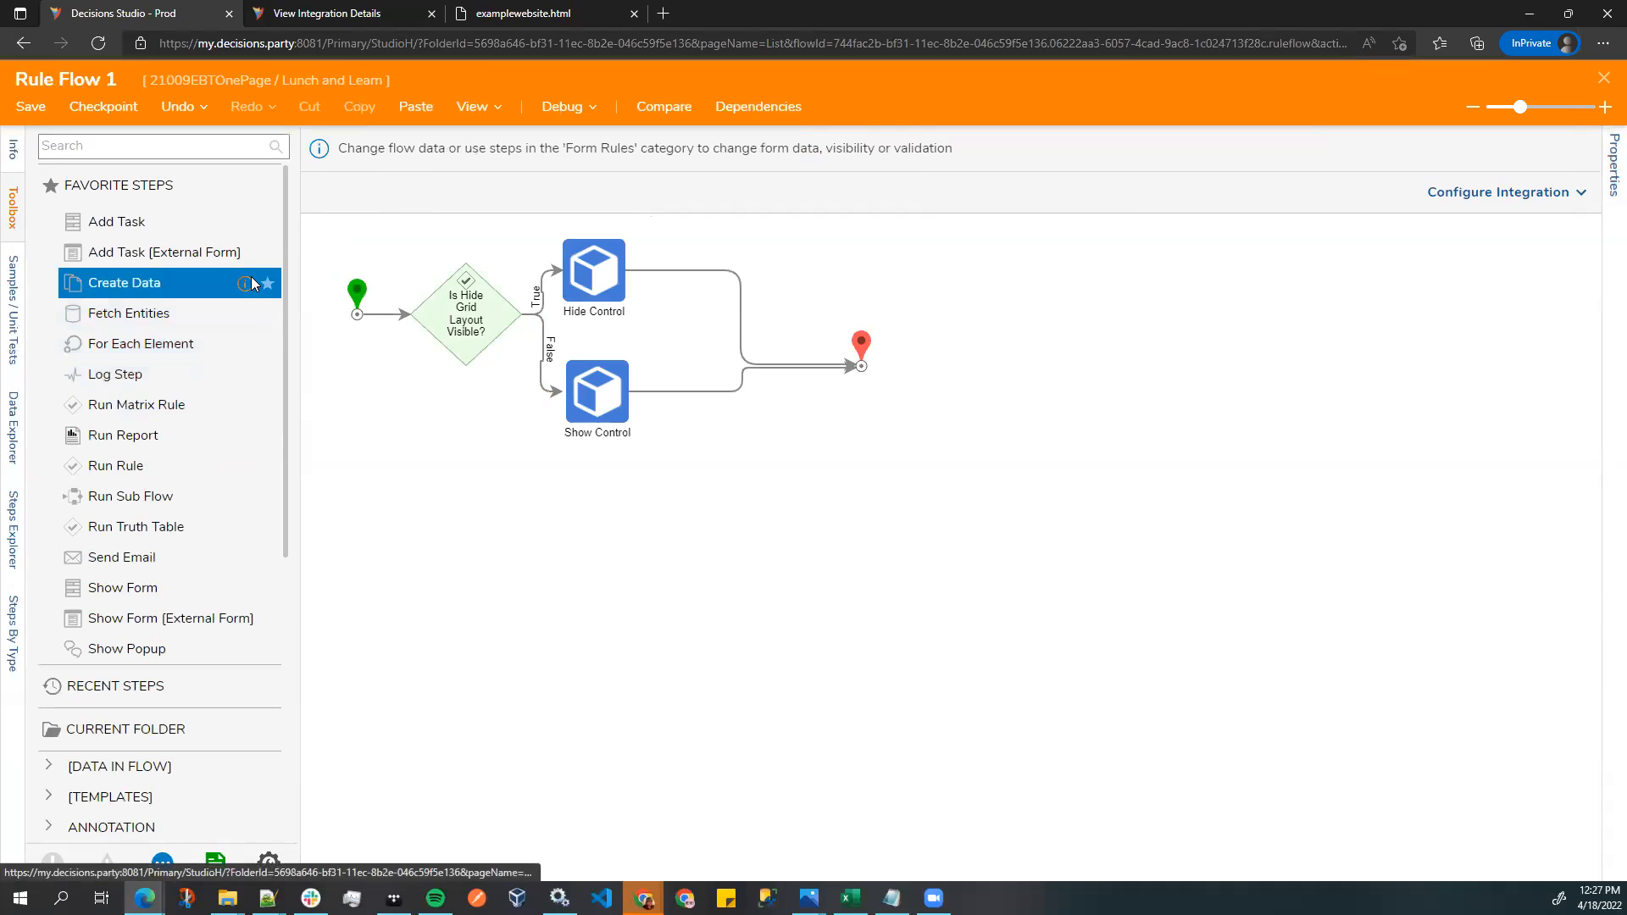
- Search the toolbox for "string" and look through the matching steps for a suitable text comparison
left_click(56, 142)
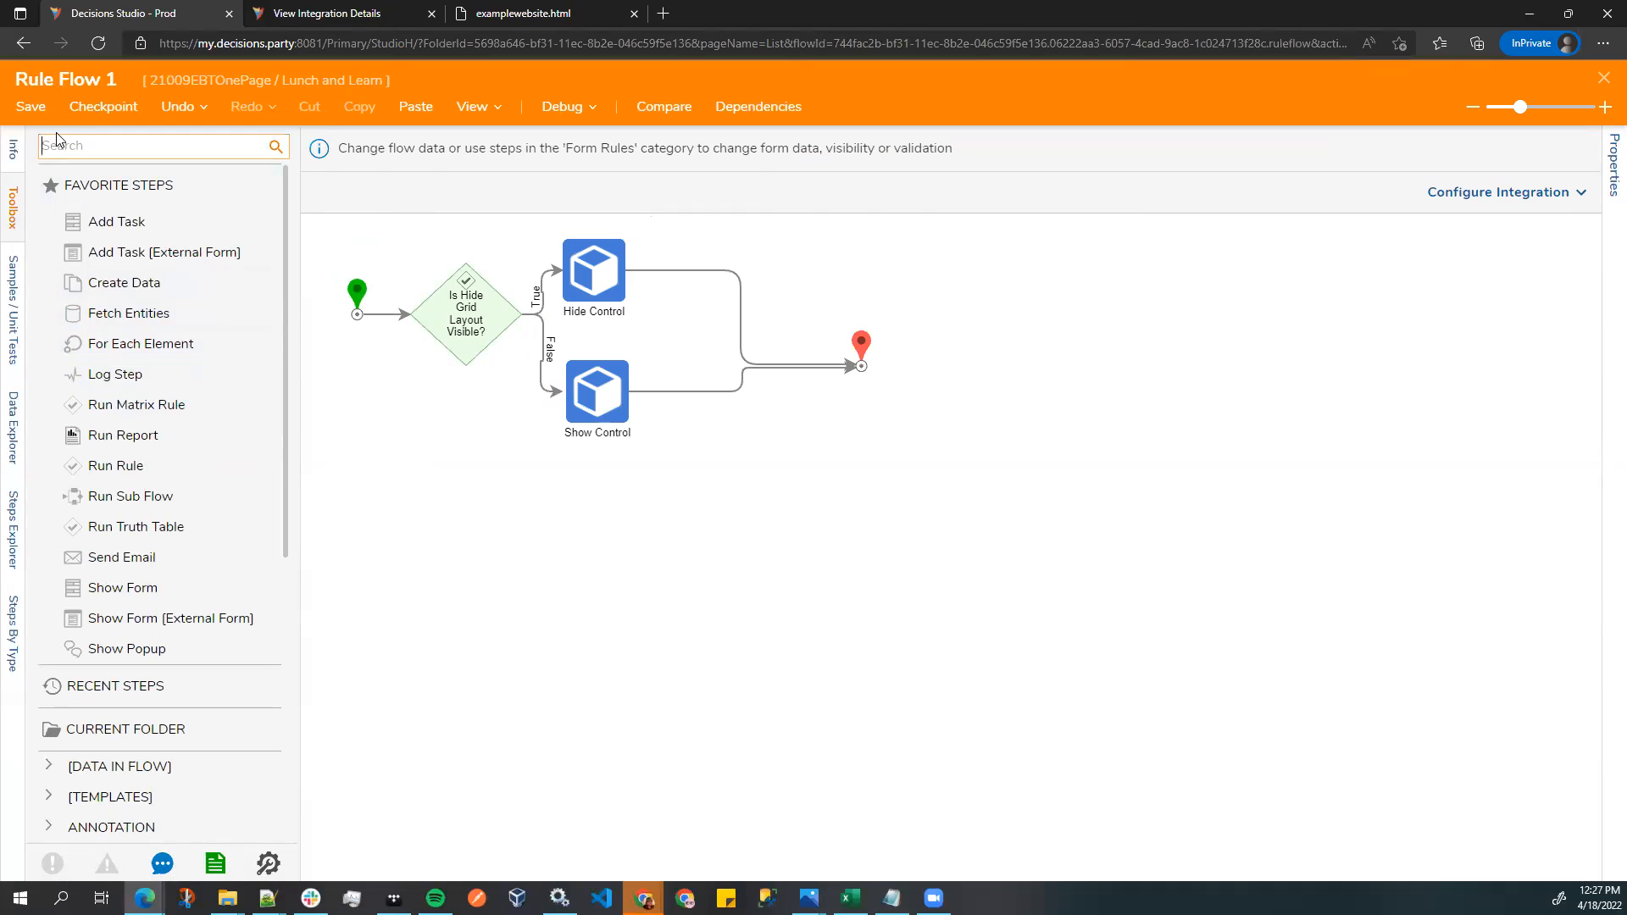
type("string")
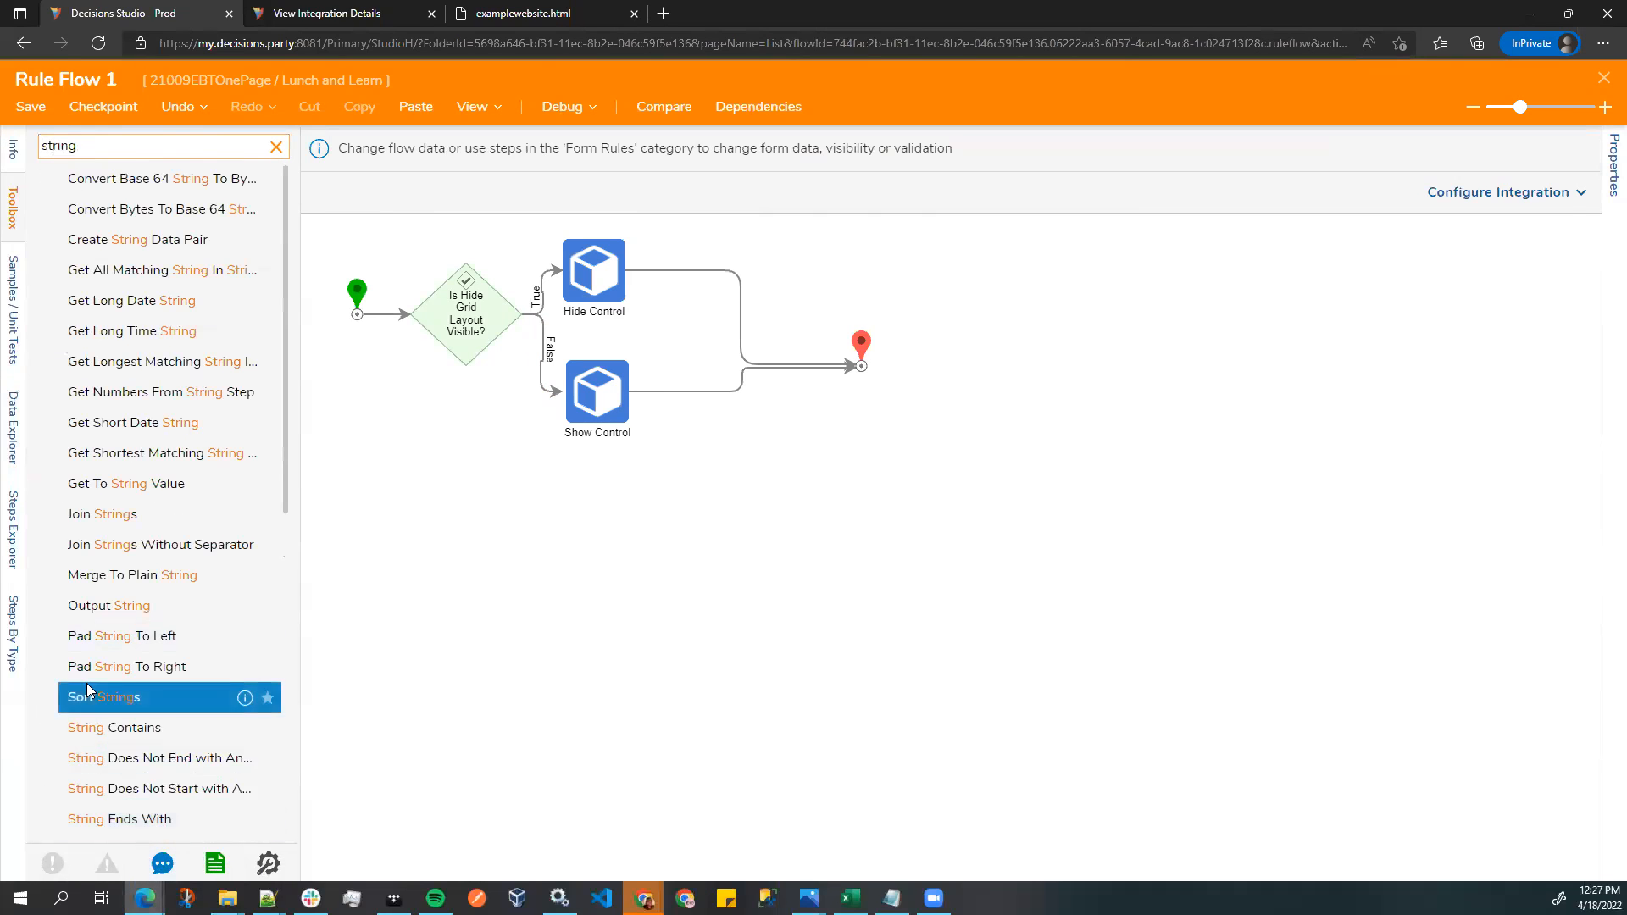
scroll(88, 690, "down", 3)
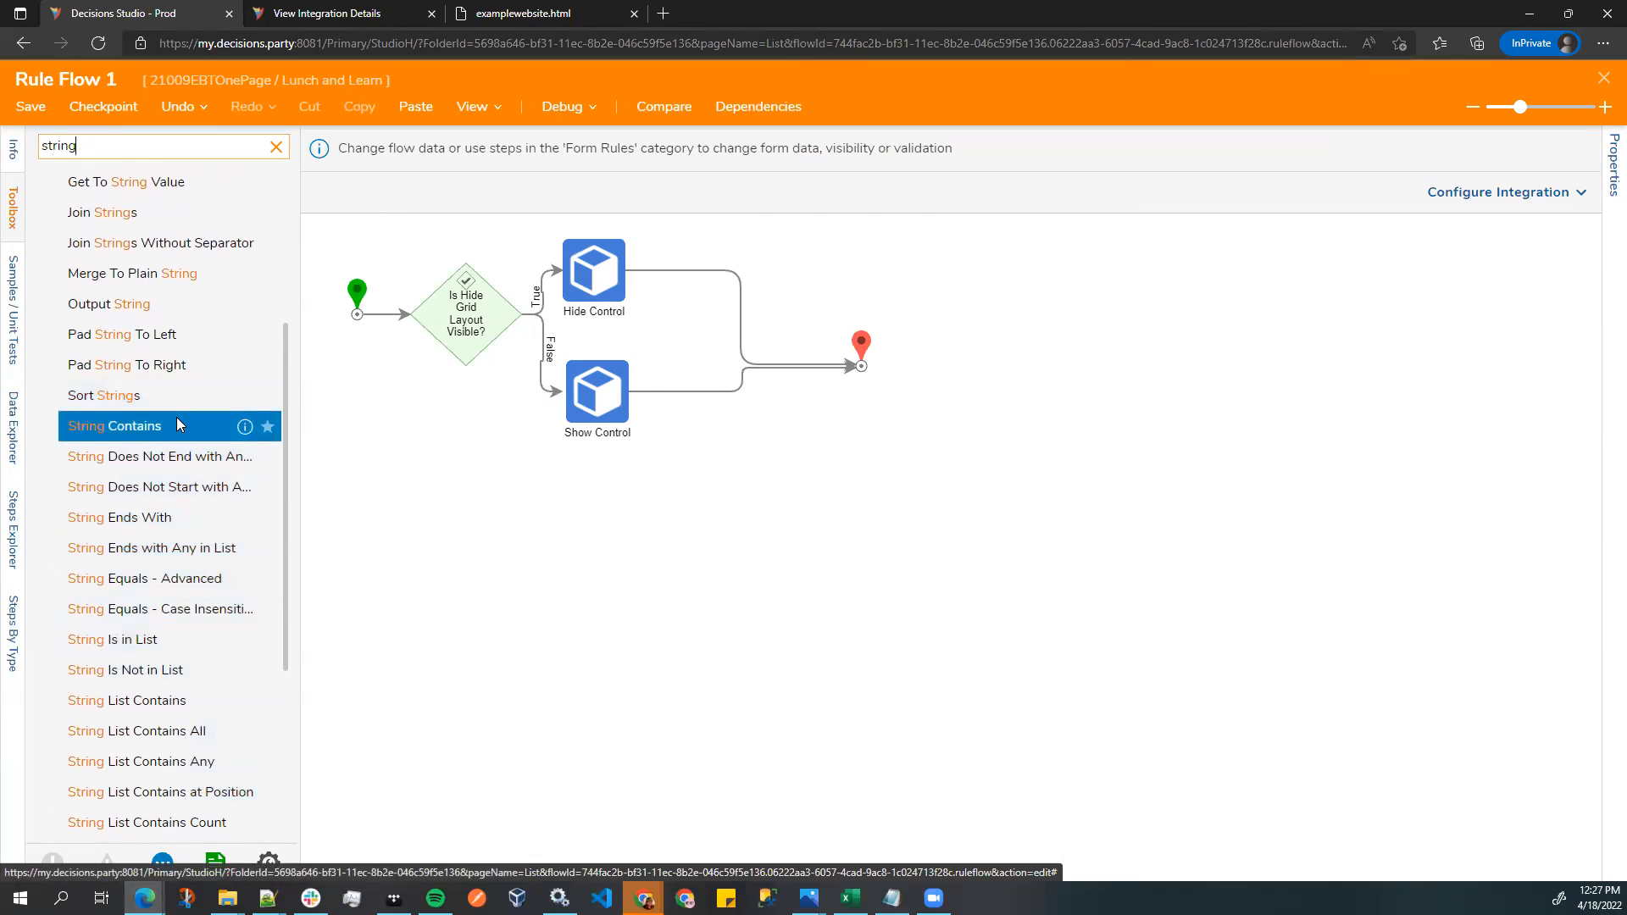
scroll(176, 417, "down", 4)
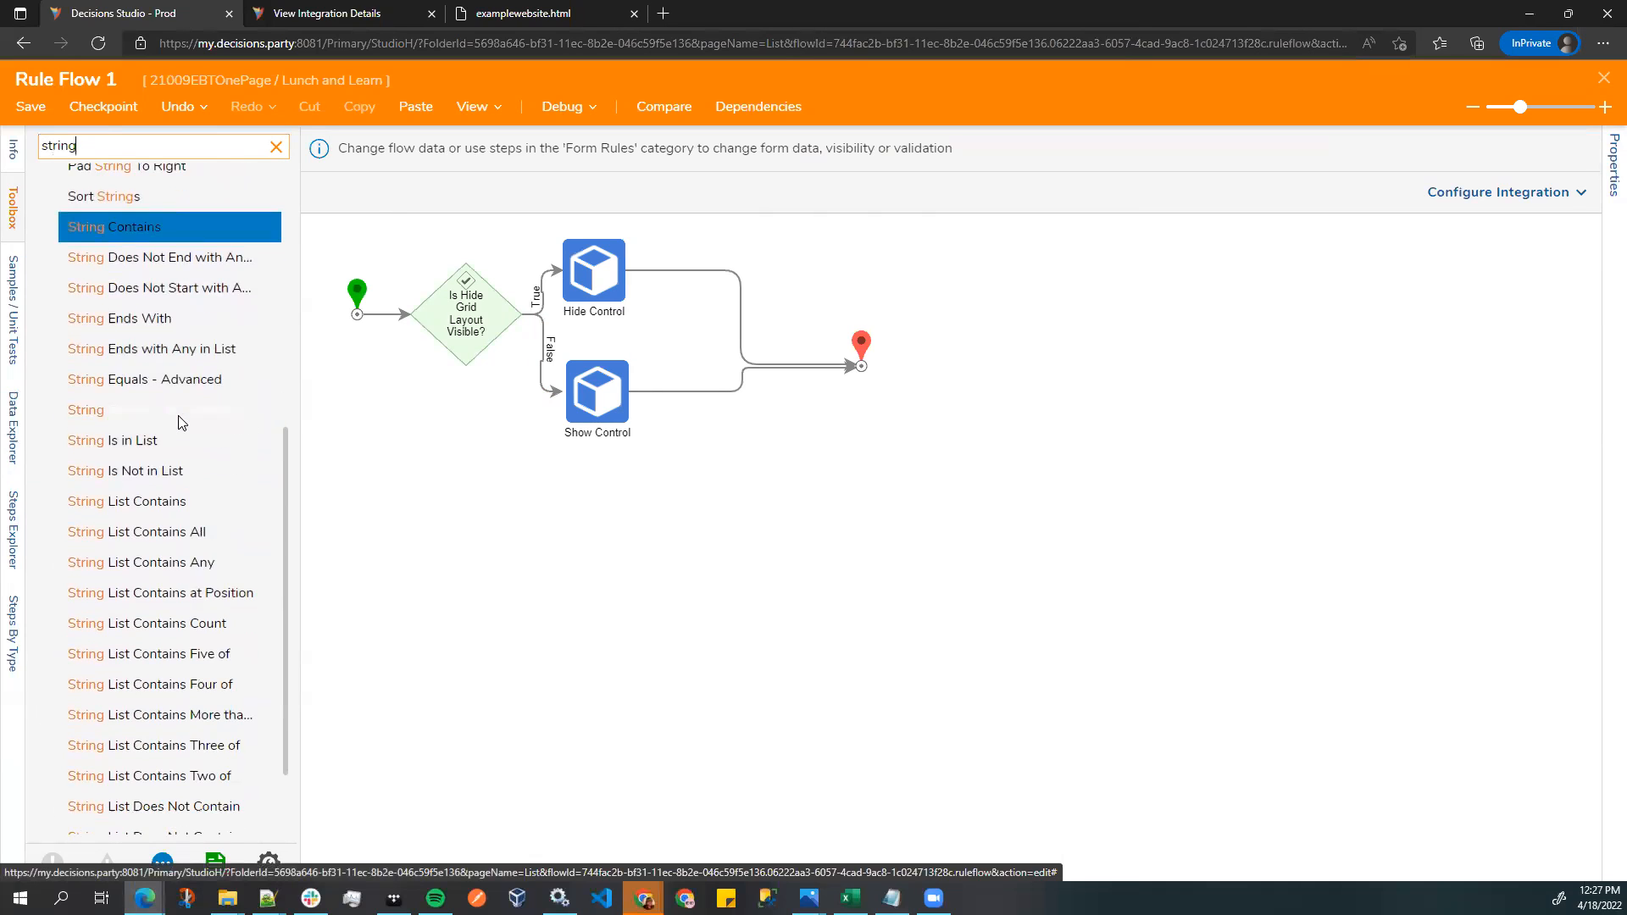
scroll(240, 784, "up", 8)
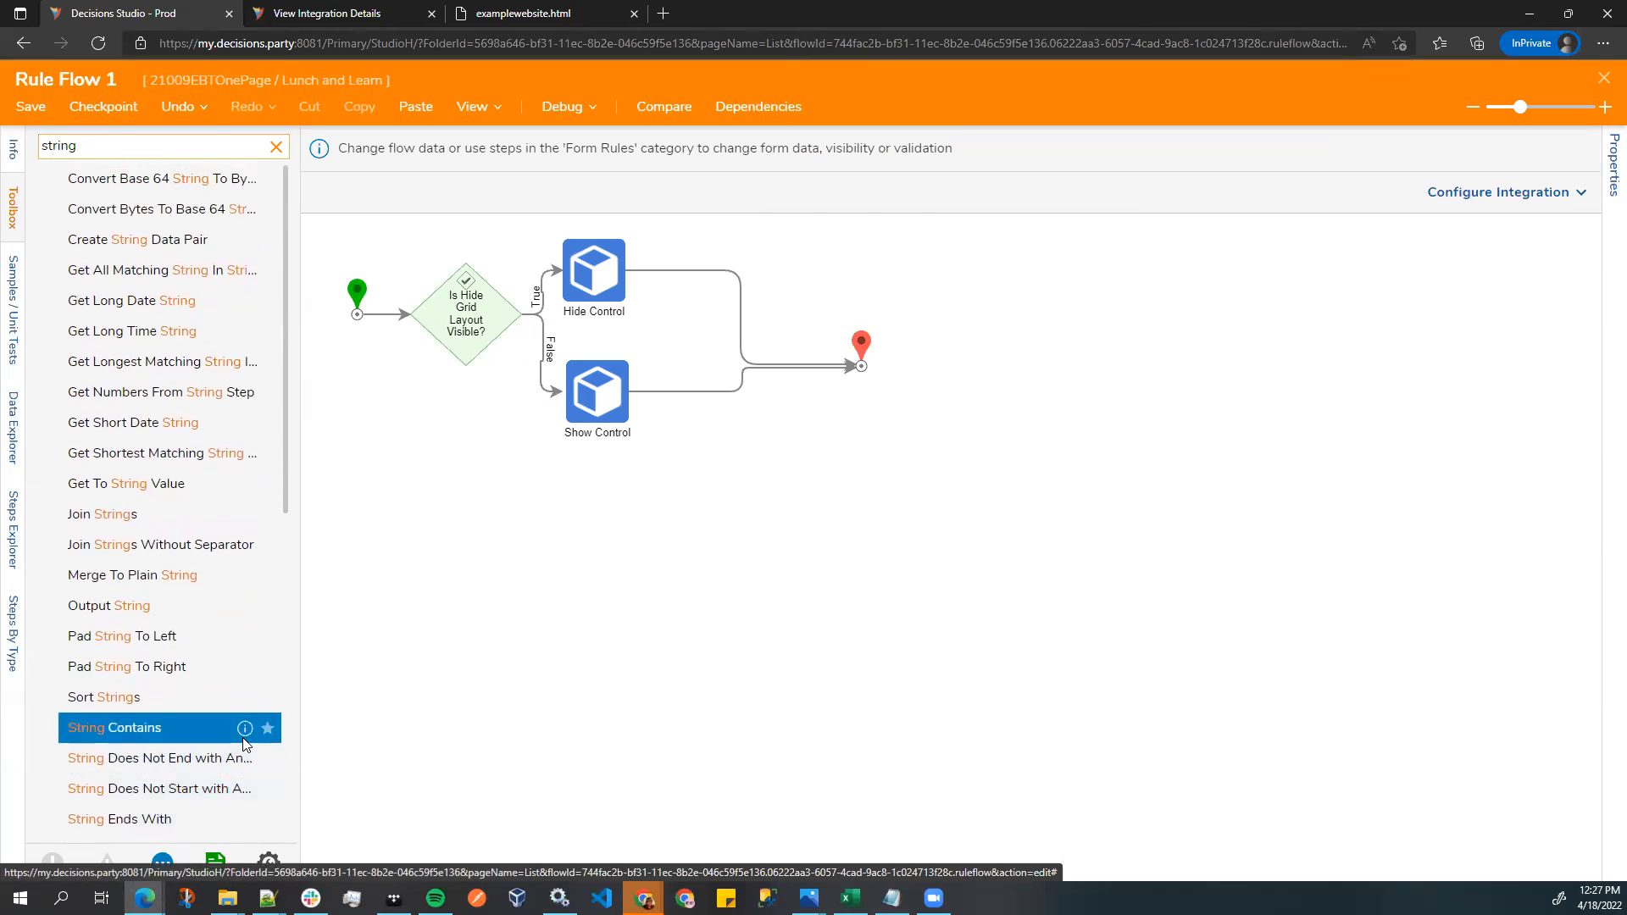
scroll(227, 680, "down", 3)
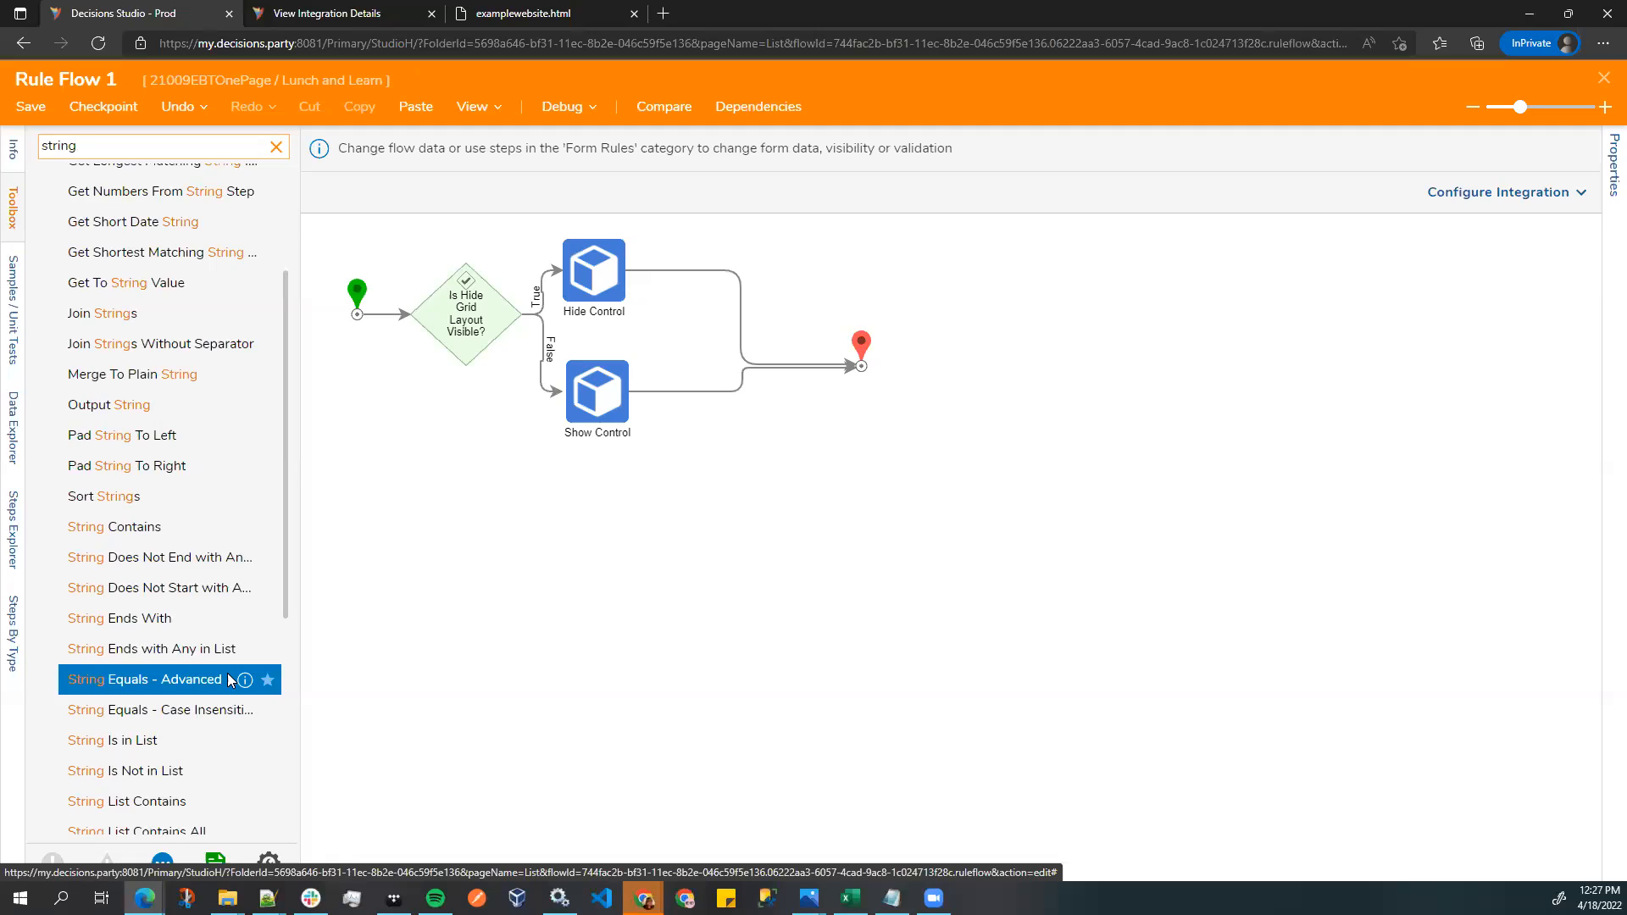
scroll(227, 678, "down", 3)
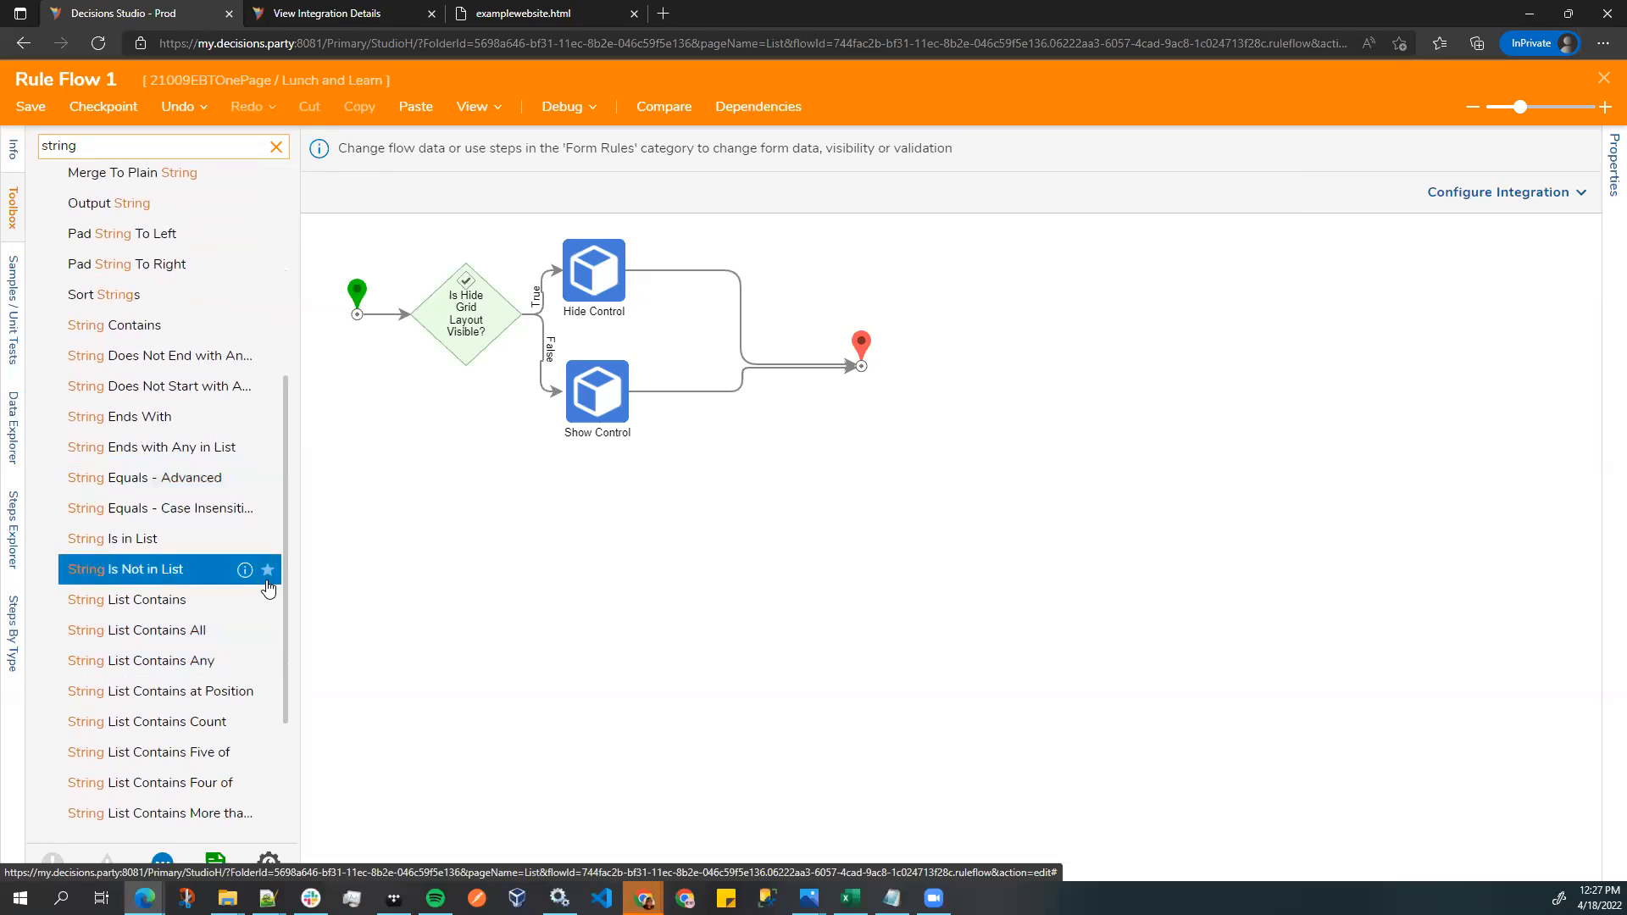
scroll(243, 623, "down", 3)
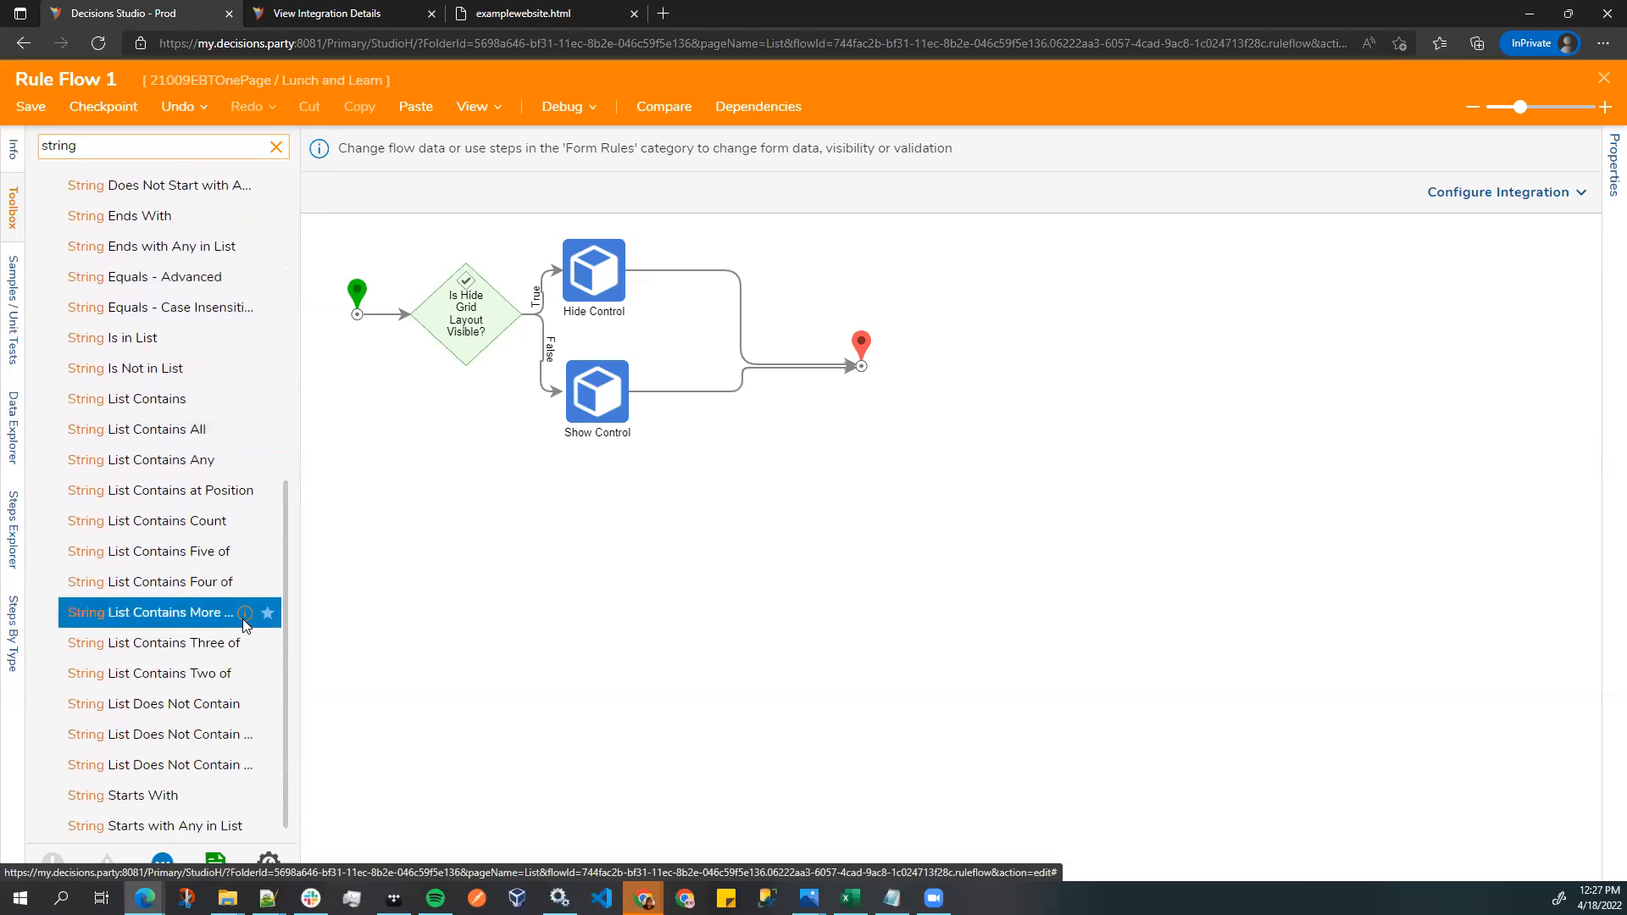
scroll(212, 665, "up", 5)
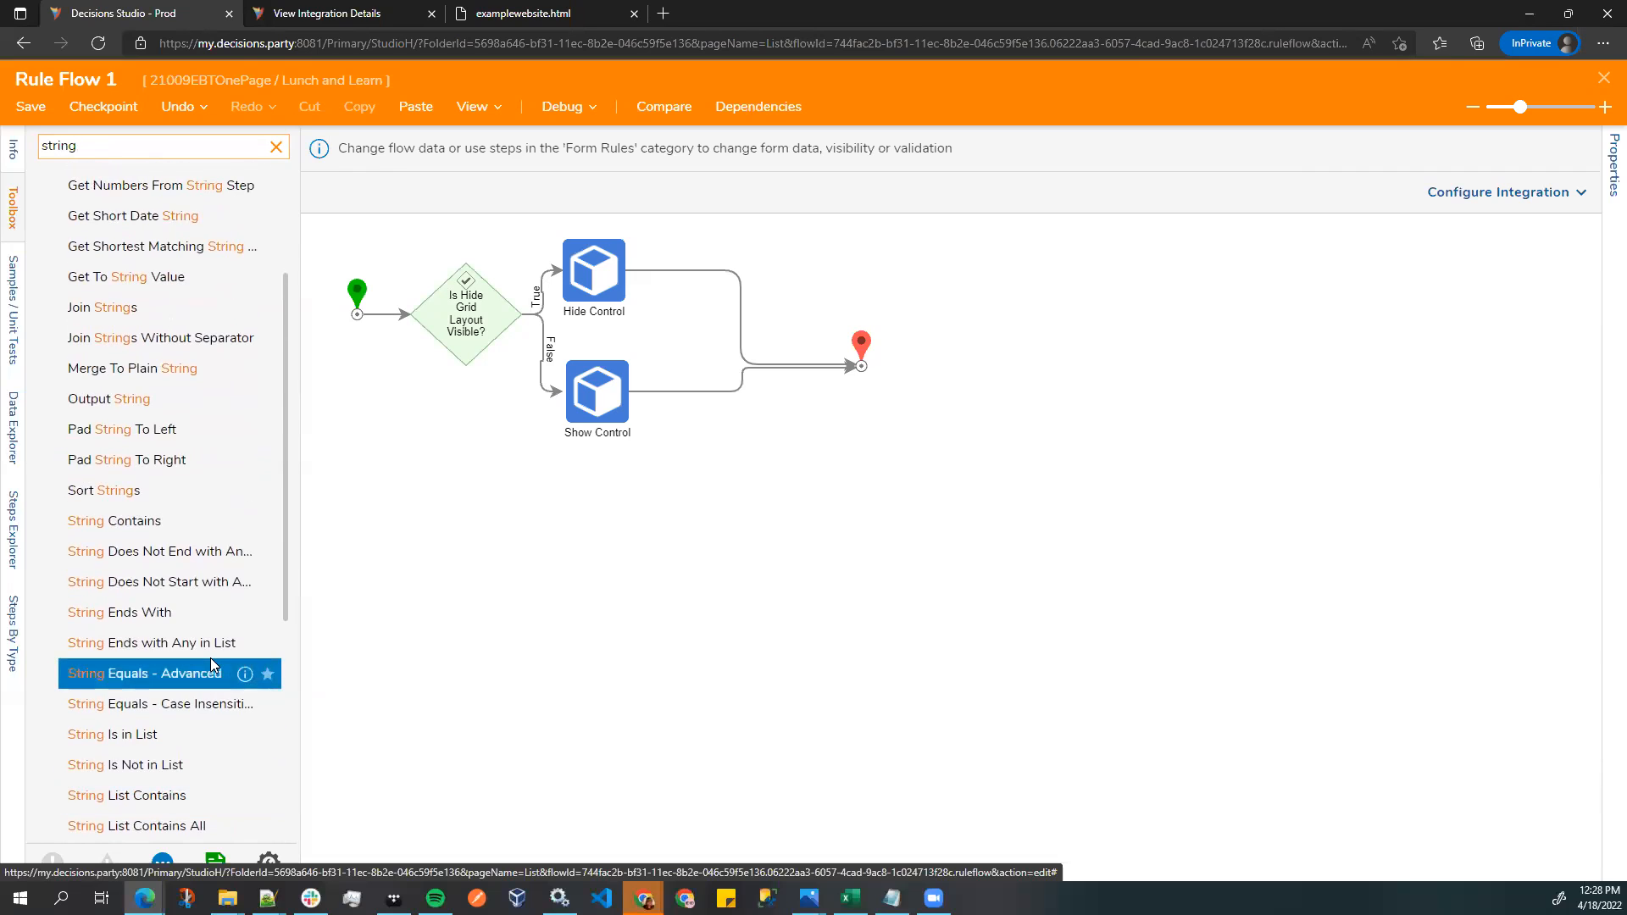
scroll(210, 661, "up", 3)
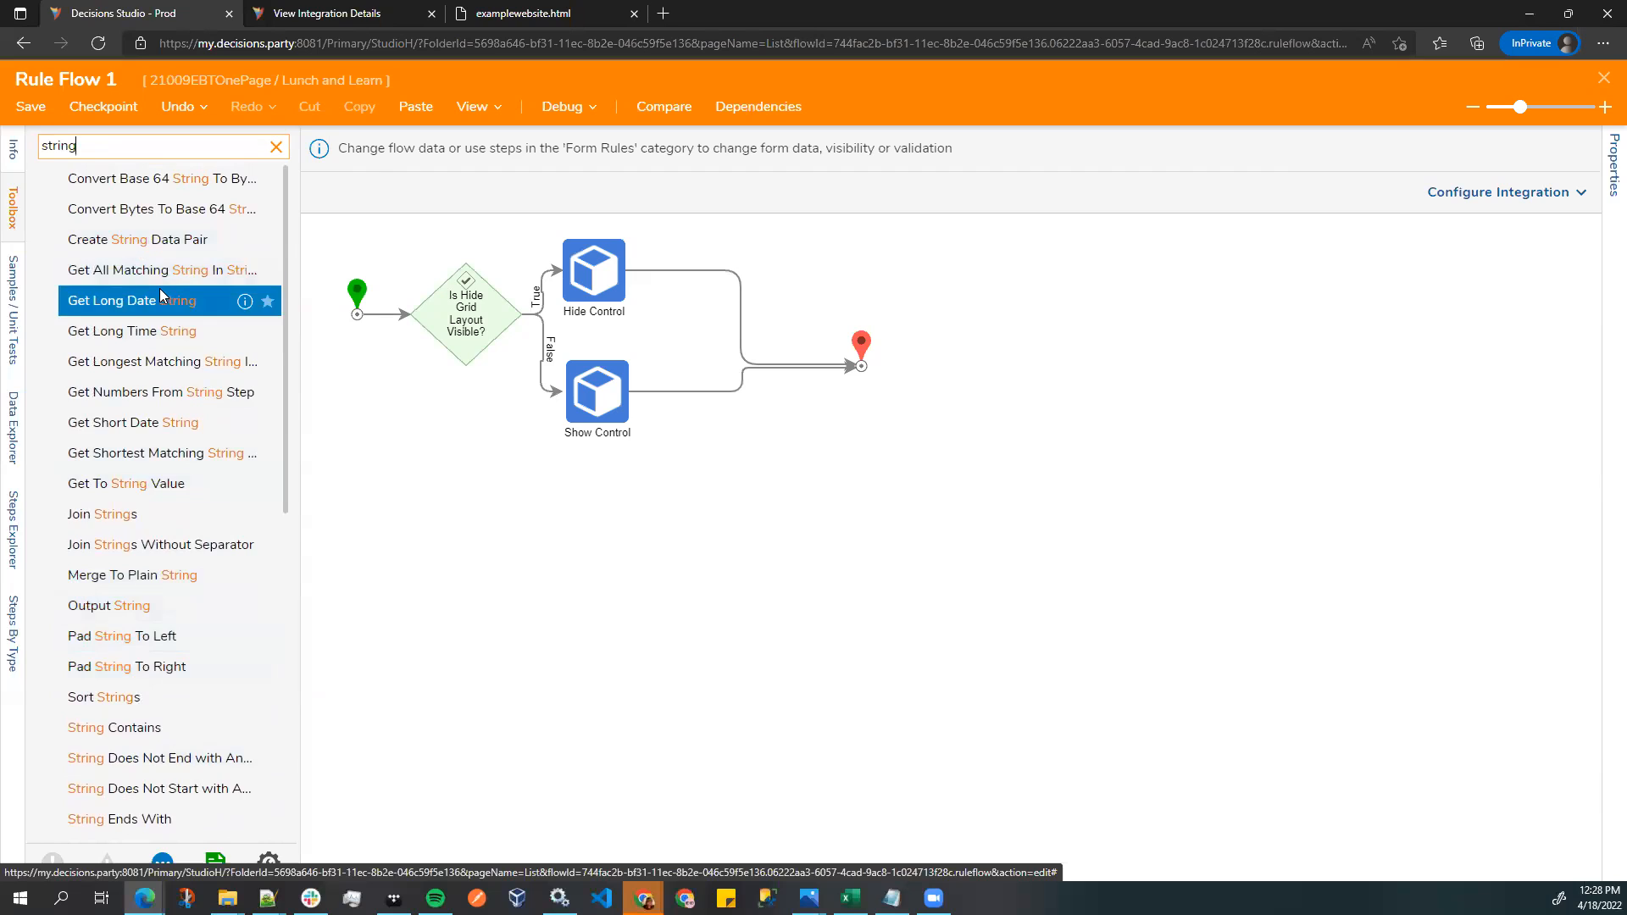
scroll(159, 288, "down", 3)
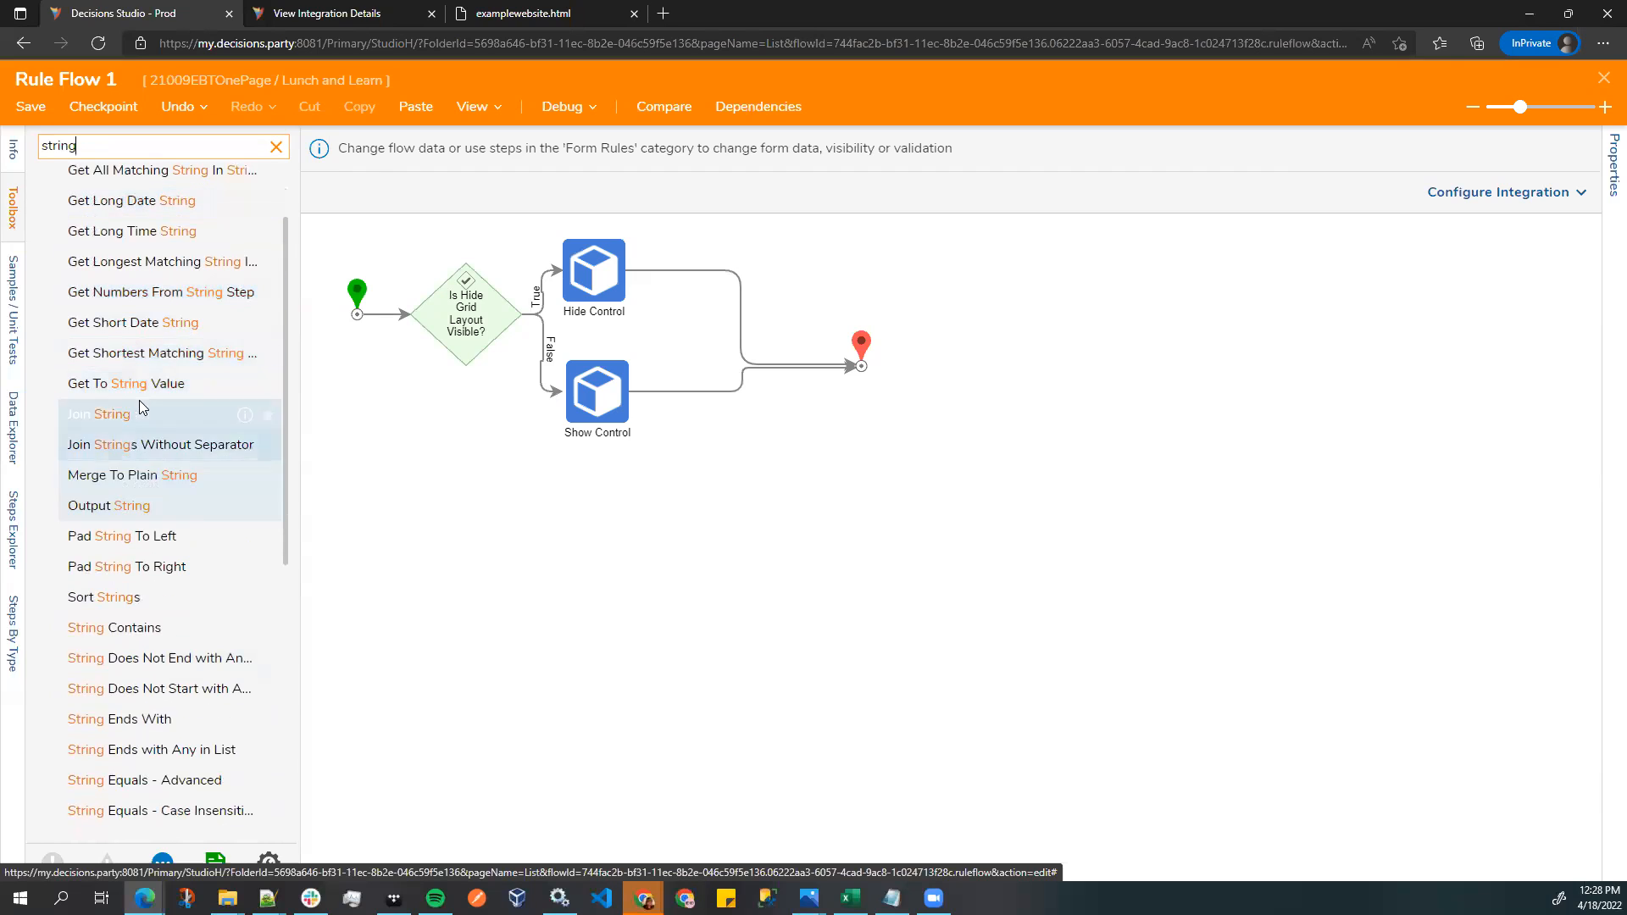
scroll(108, 505, "down", 3)
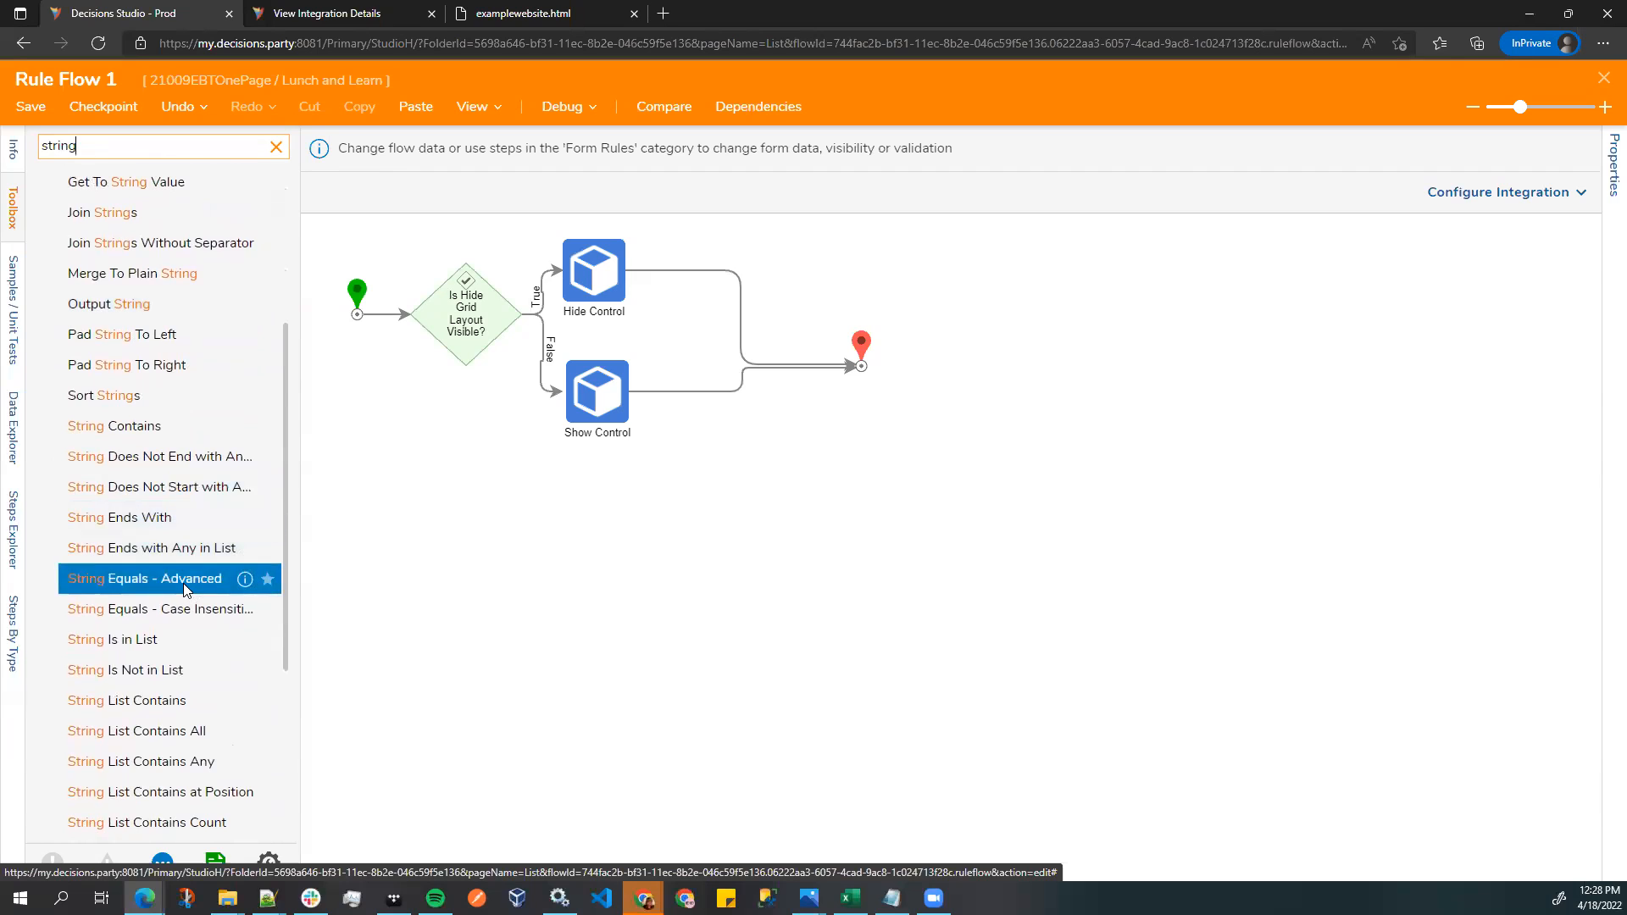
scroll(183, 585, "down", 3)
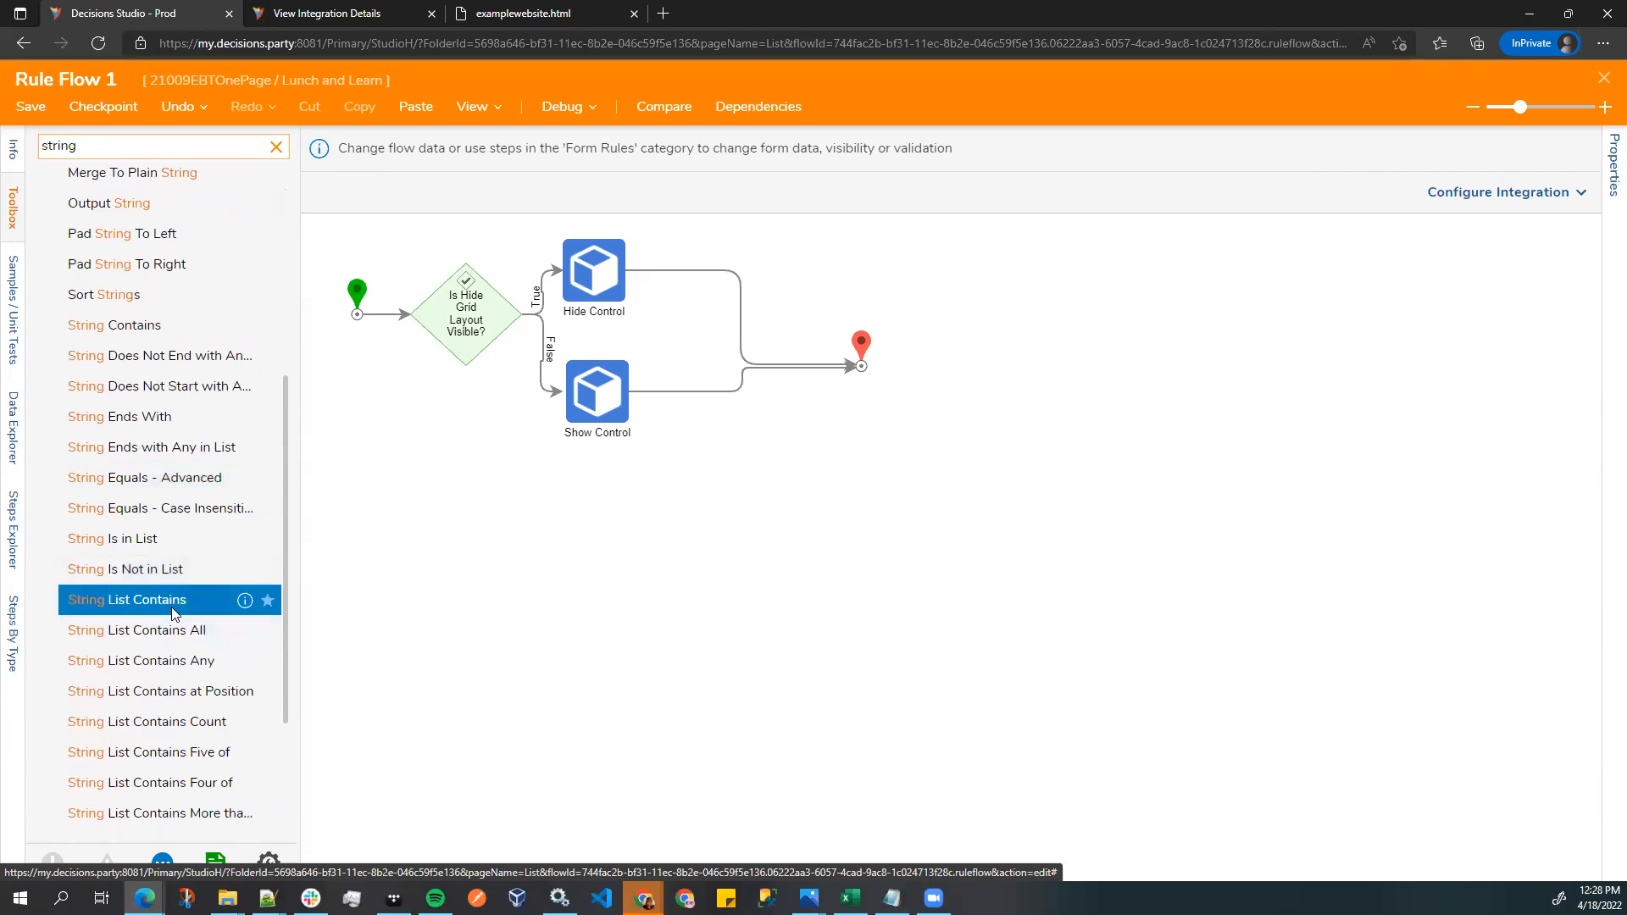
scroll(159, 602, "down", 3)
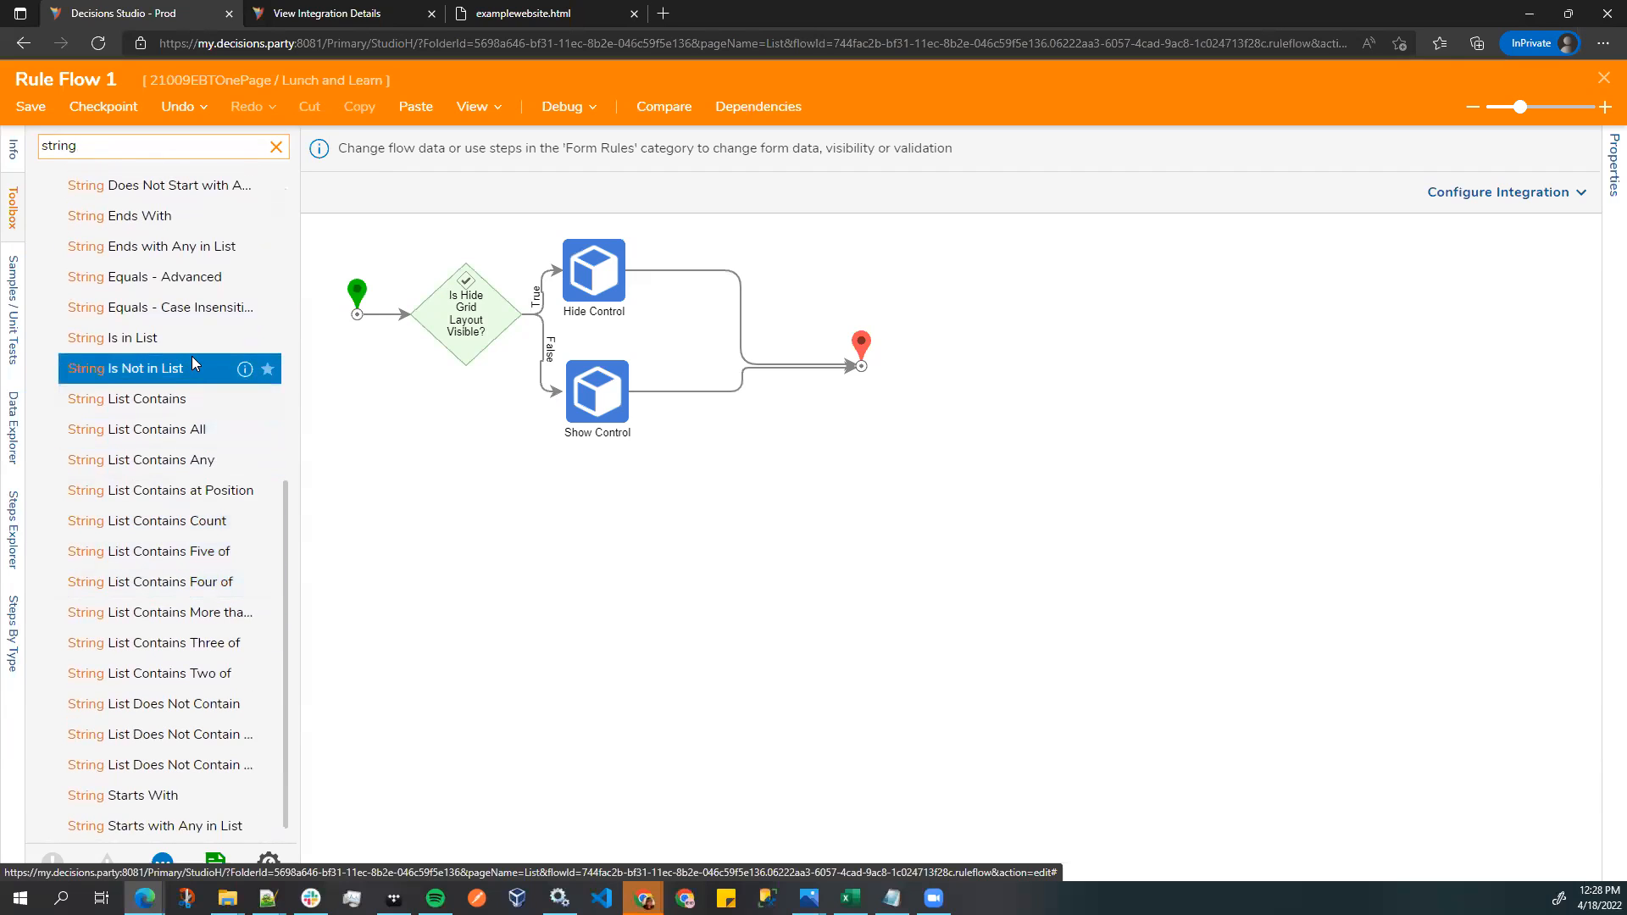
scroll(171, 344, "down", 1)
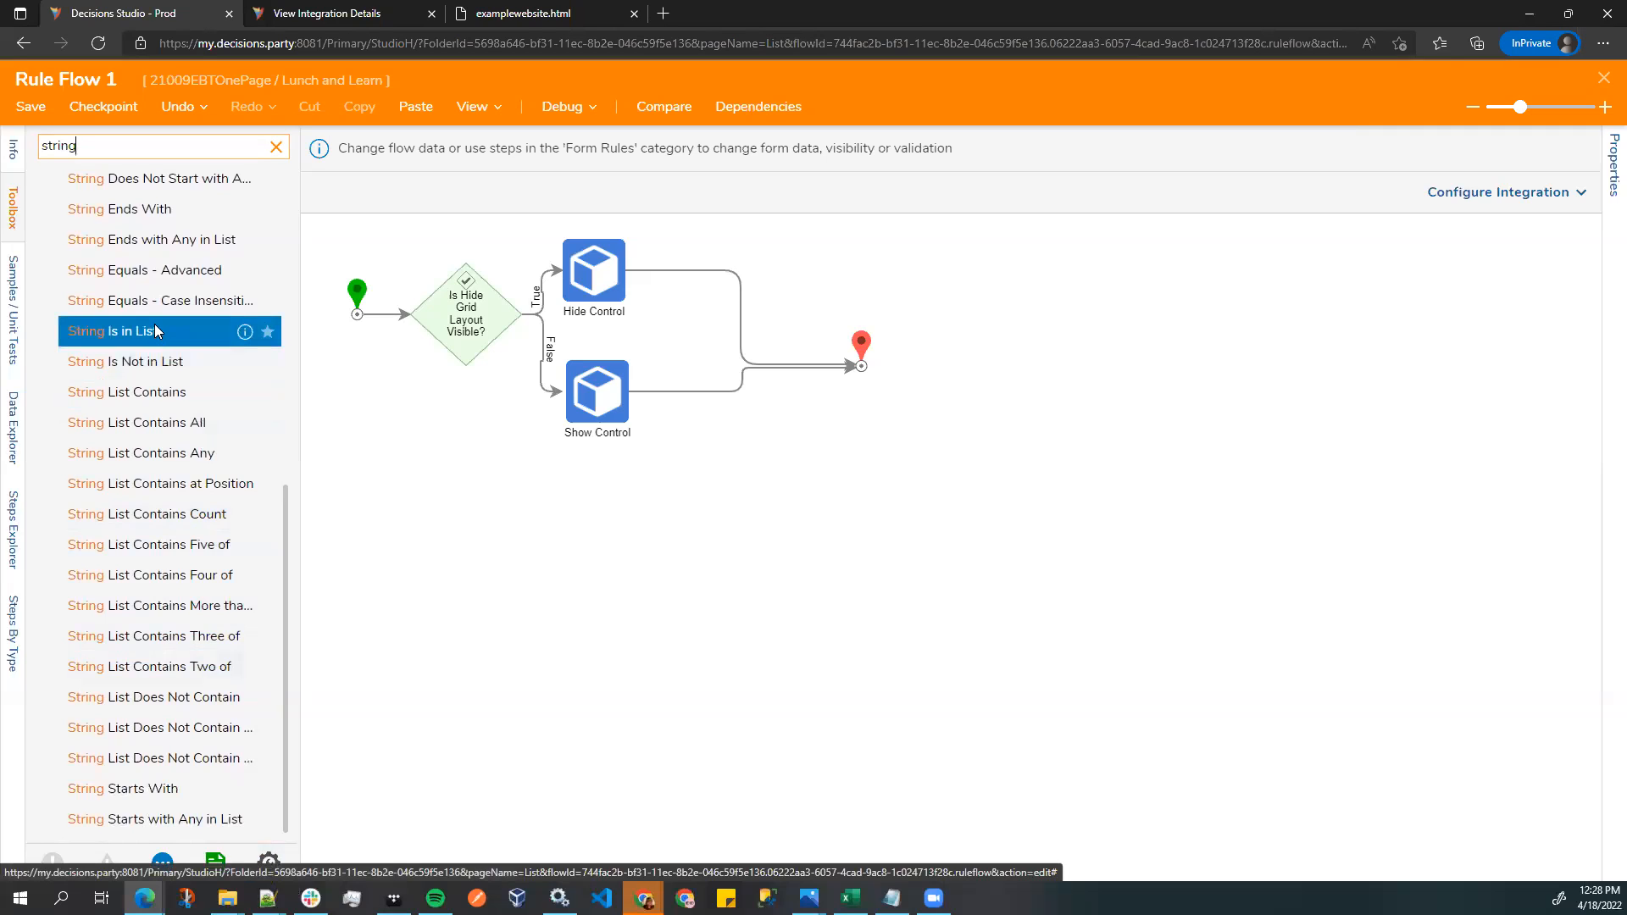
scroll(200, 440, "up", 1)
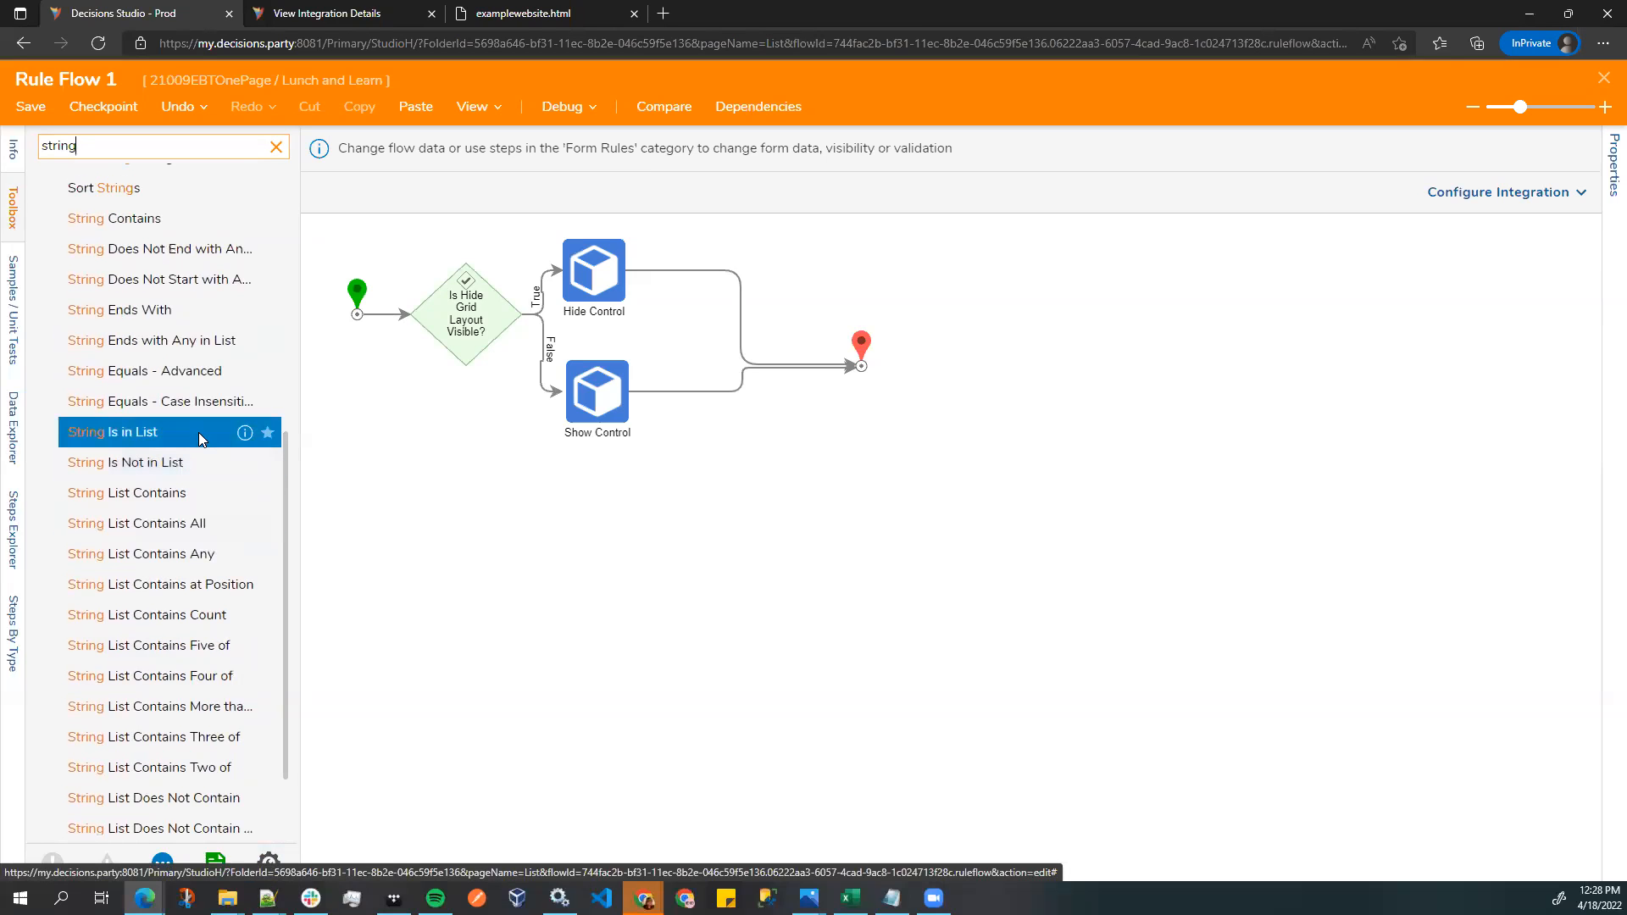
scroll(198, 432, "up", 1)
- Add a String Contains step below the existing visibility check and map its Case Insensitive input as Constant
left_click_drag(121, 322, 489, 551)
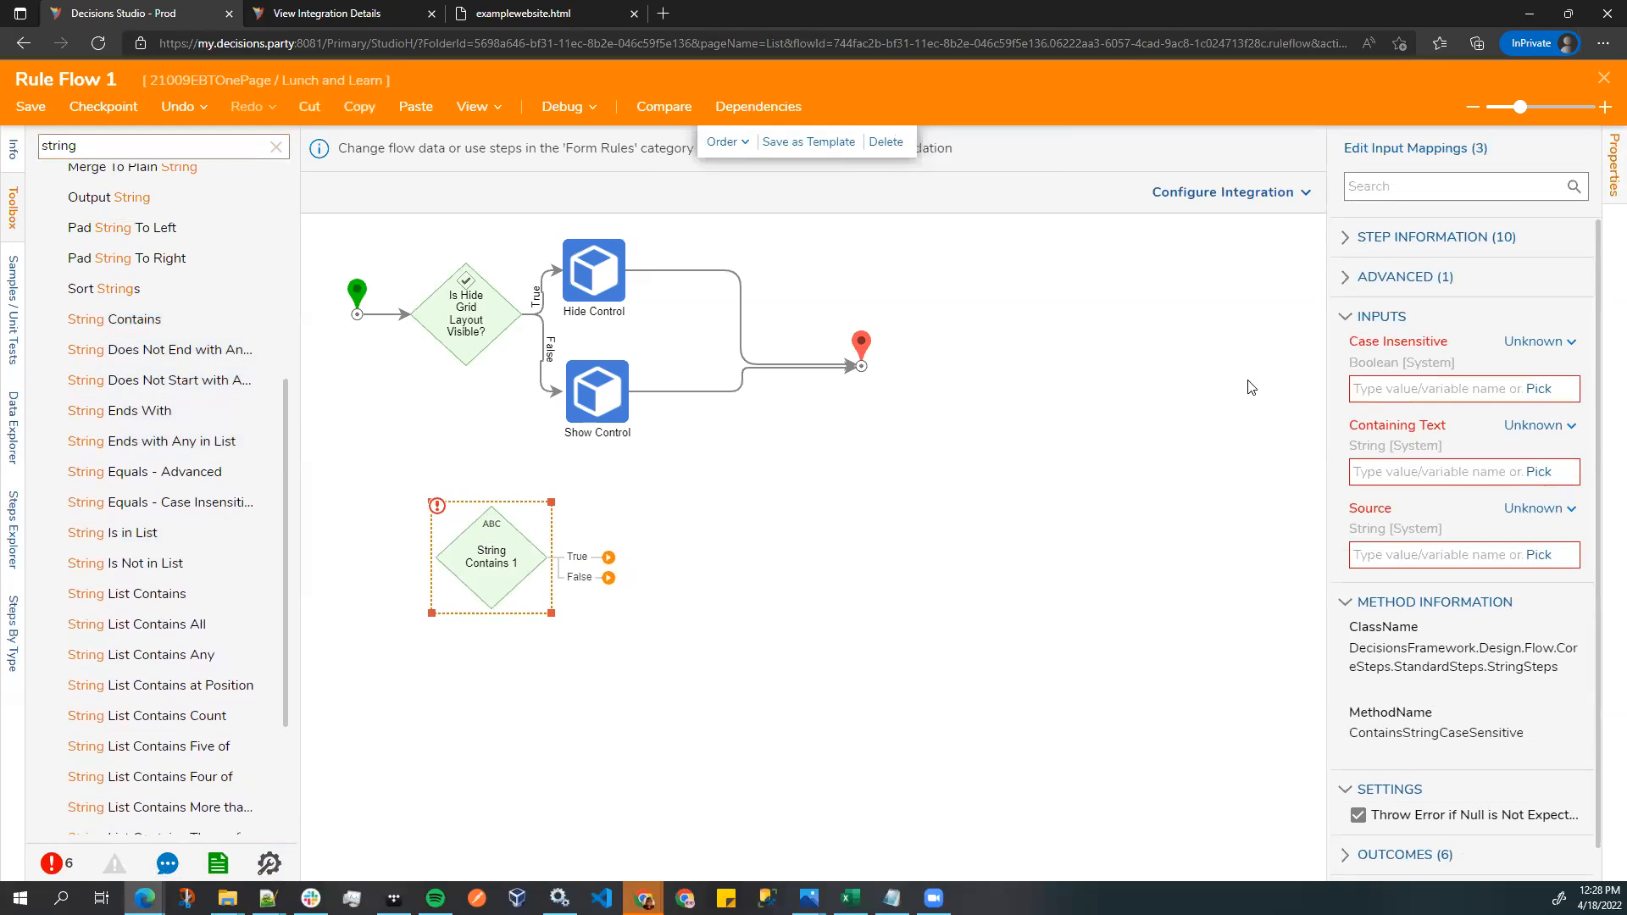
left_click(1542, 342)
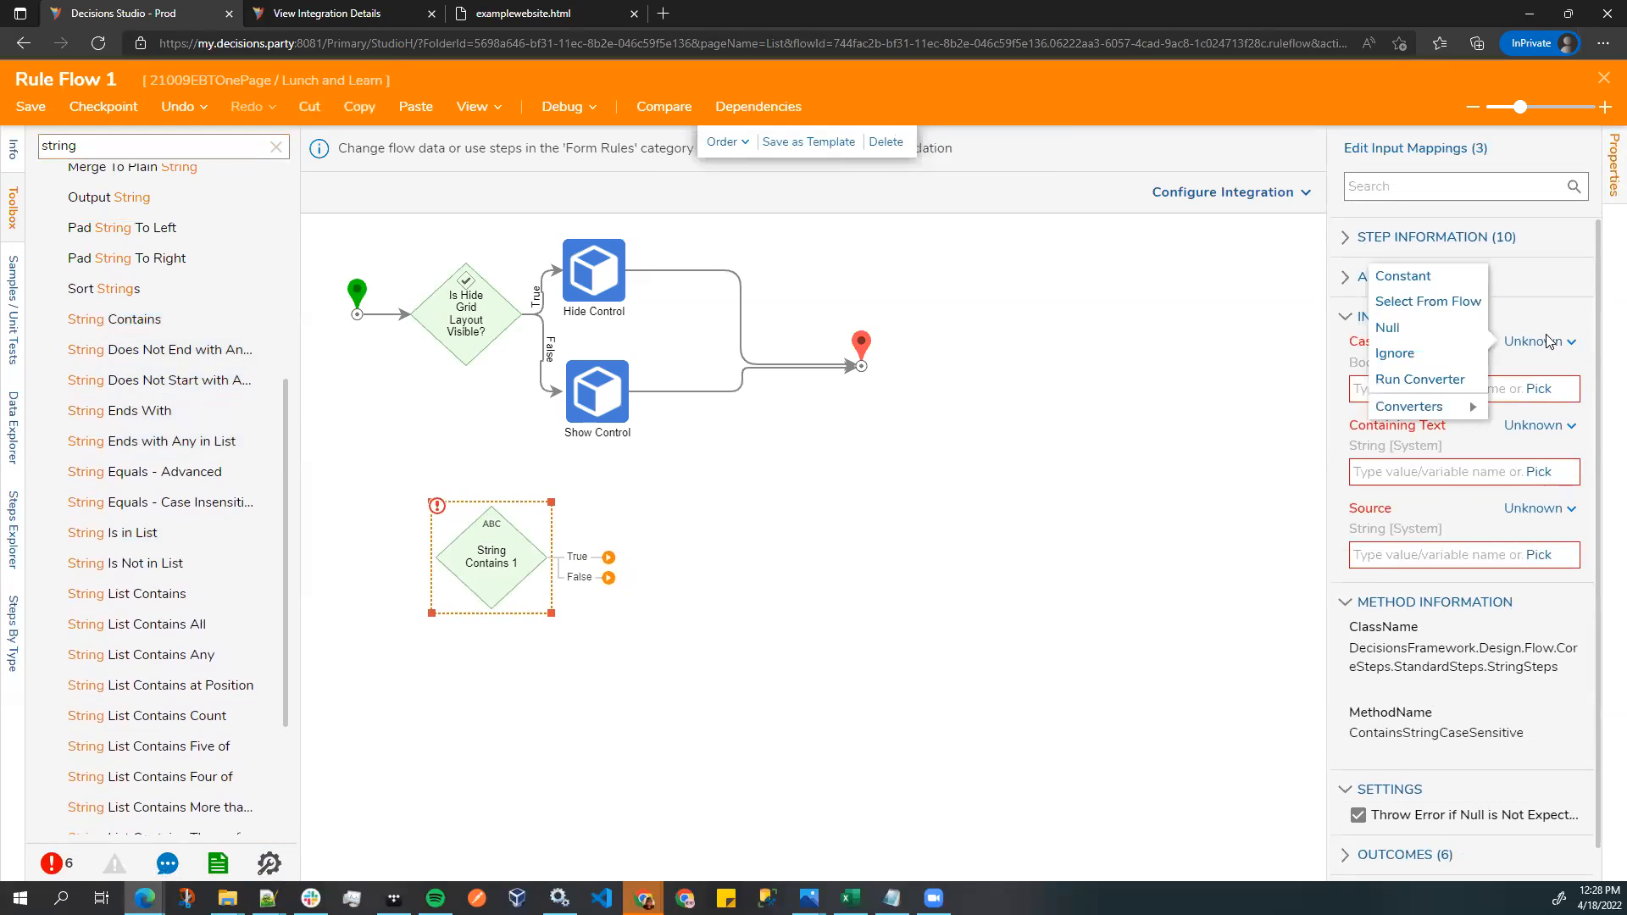
left_click(1426, 276)
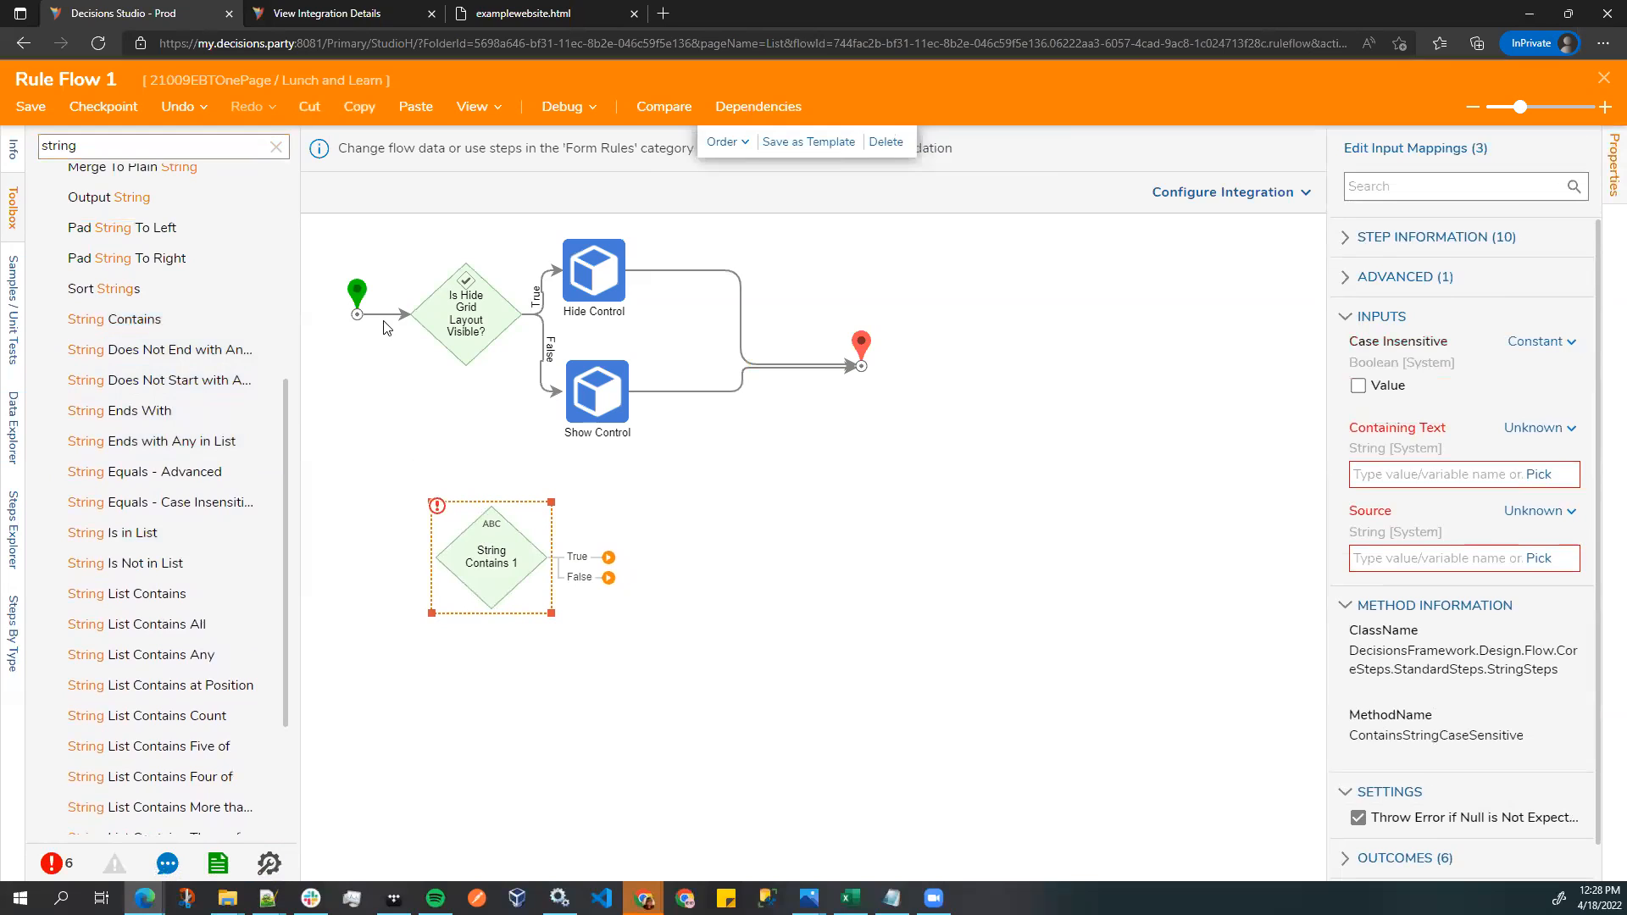
- Rename the String Contains step to String Contains: "Show: Hide Grid Layout"
double_click(486, 578)
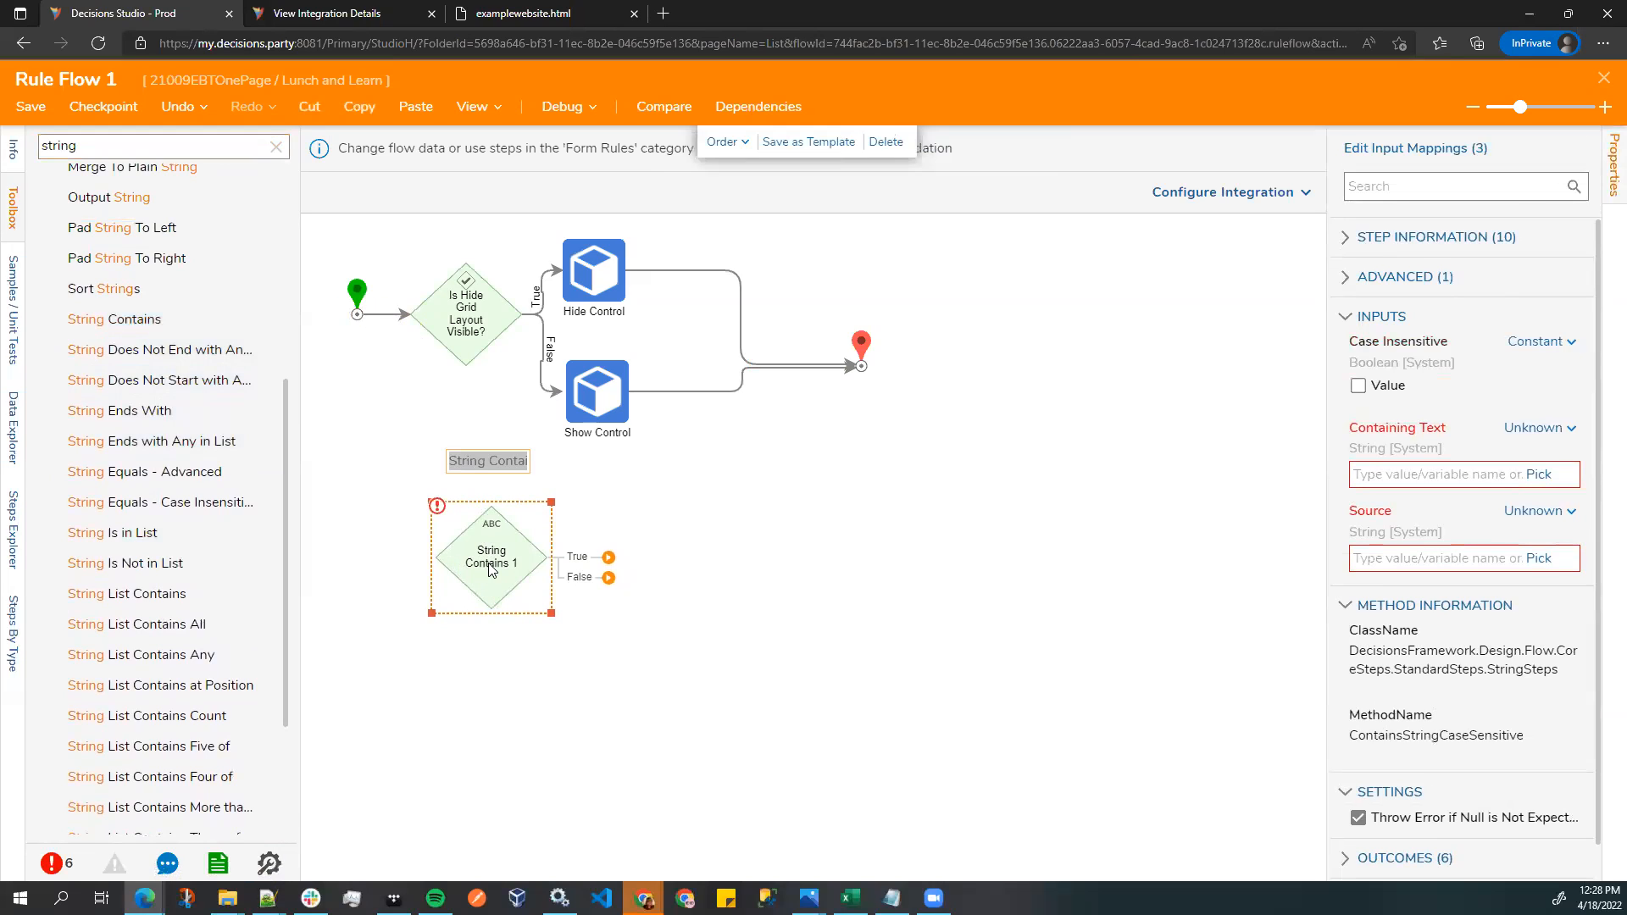
key("End")
key("BackSpace")
key("BackSpace")
key("BackSpace")
key("BackSpace")
key("BackSpace")
key("BackSpace")
key("BackSpace")
key("BackSpace")
key("BackSpace")
key("BackSpace")
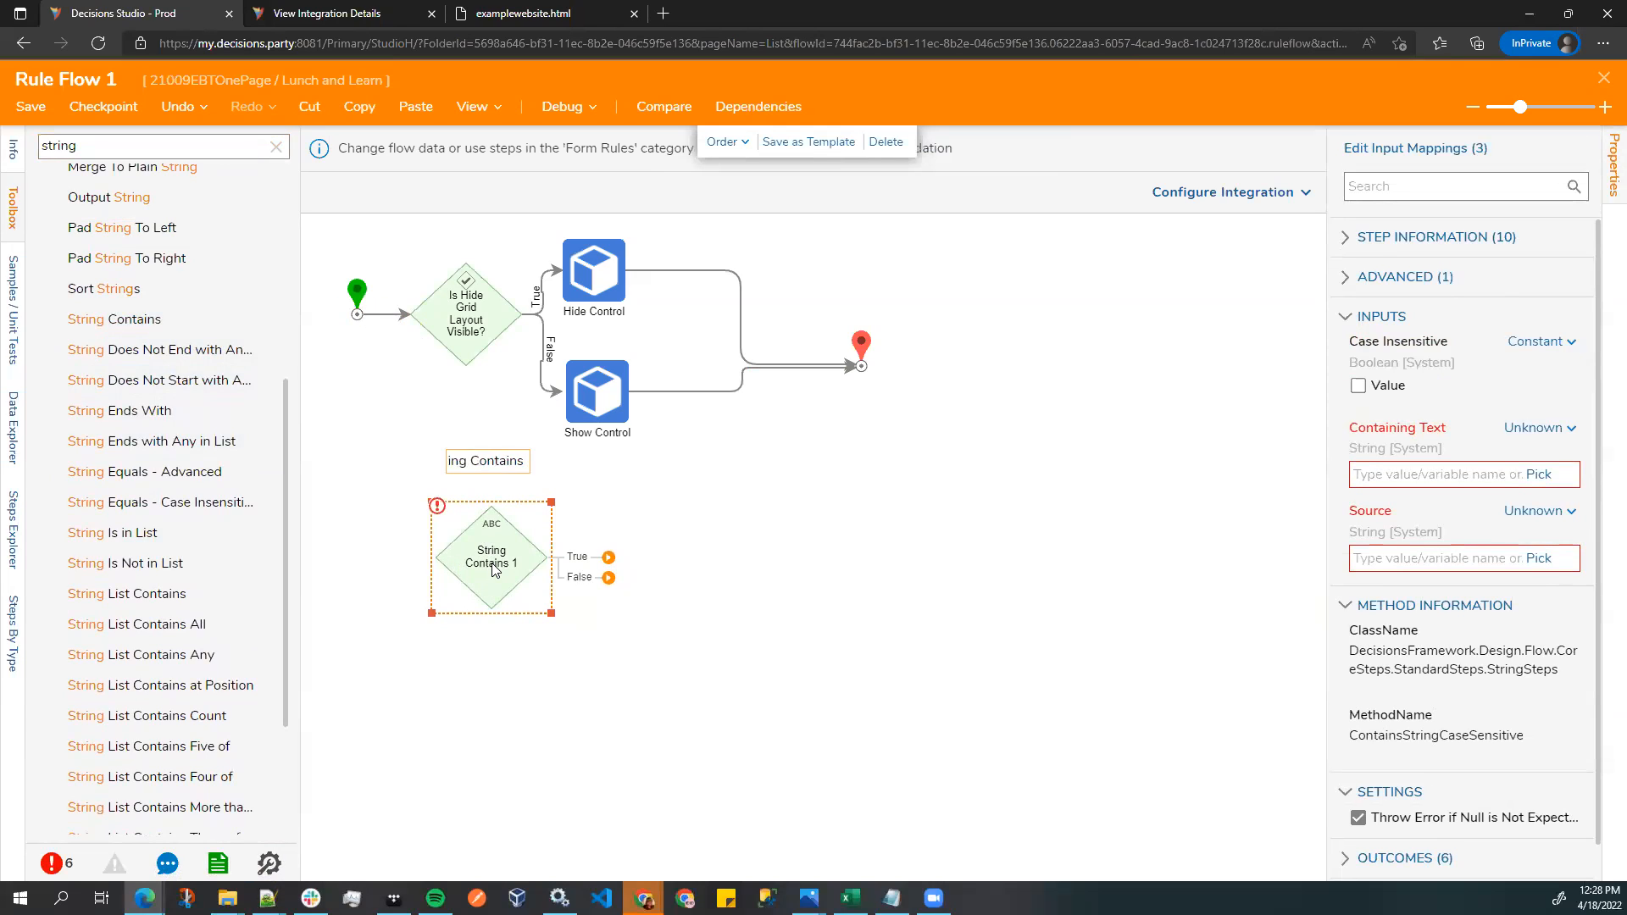
type("Contains ")
type("Hide Grid Layout")
key("Left")
key("Left")
key("Left")
key("Left")
key("Left")
key("Left")
key("Left")
key("Left")
key("Left")
key("Left")
key("Left")
key("Left")
key("Left")
key("Left")
key("Left")
key("Left")
key("Left")
key("Left")
type("Show/")
key("Left")
key("Left")
type("\"")
key("End")
type("\"")
key("Return")
- Bring up the browser options for the Decisions Studio - Prod tab
right_click(143, 20)
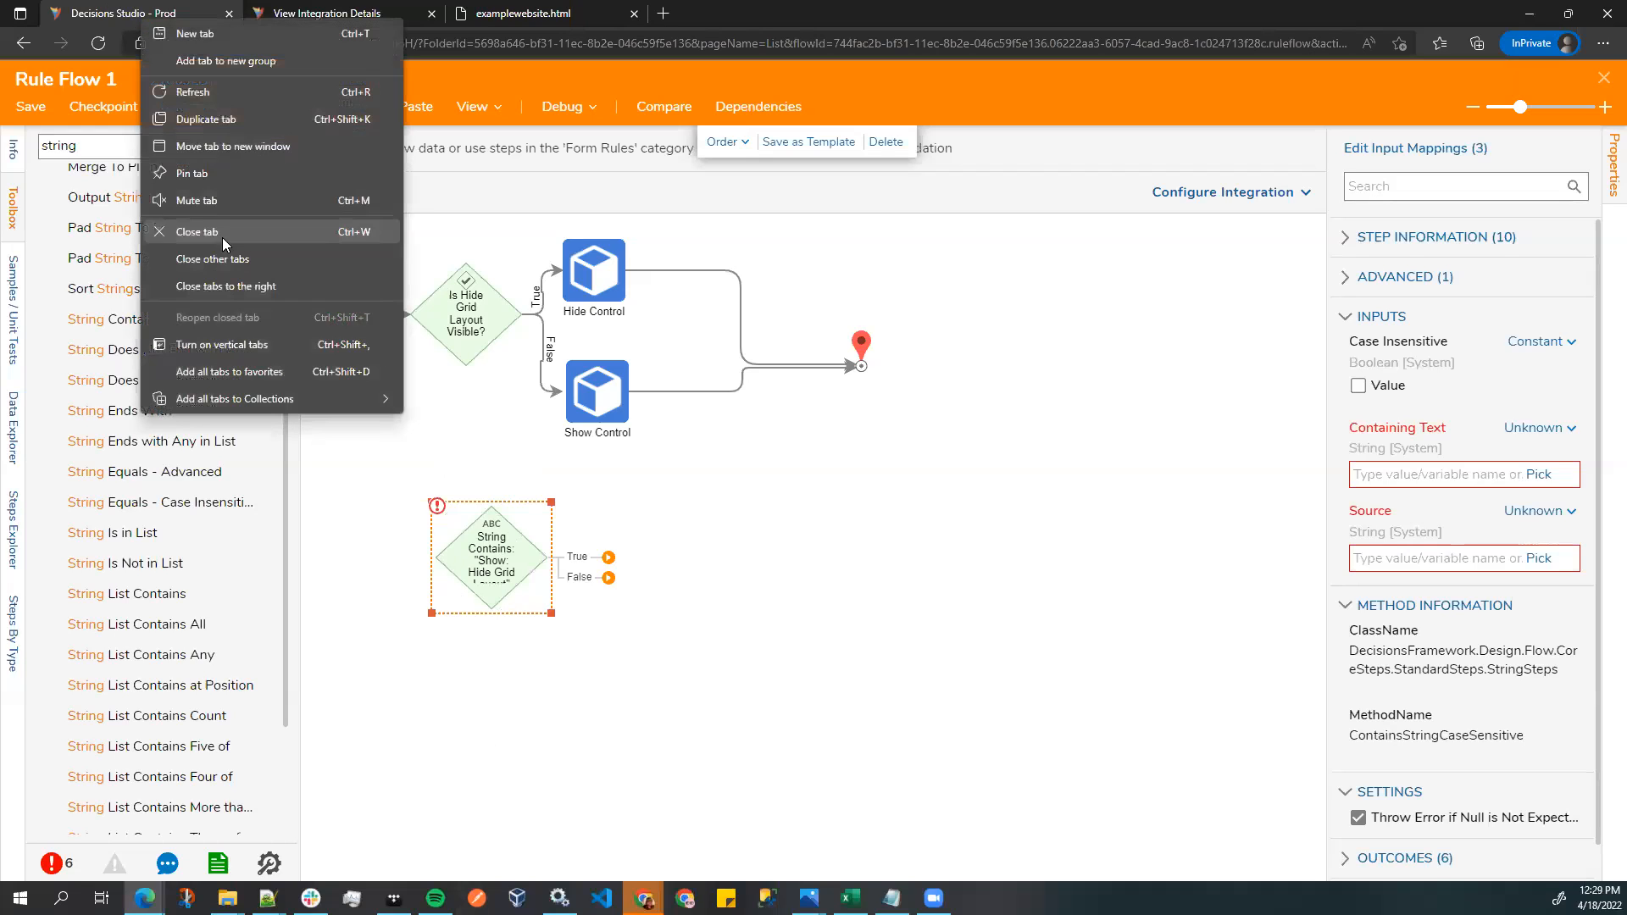